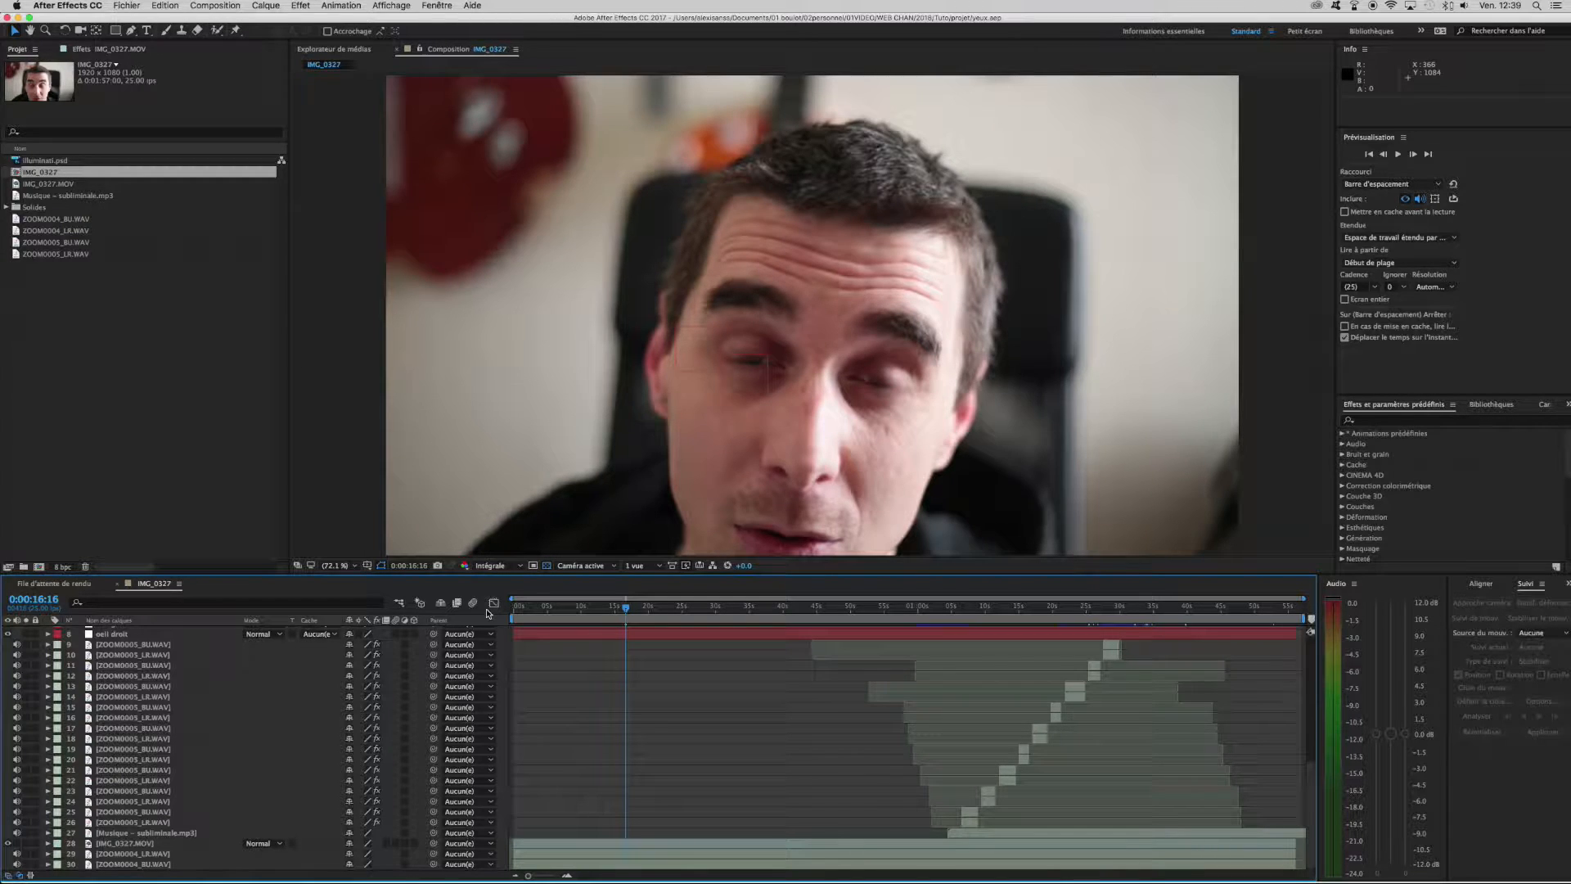
Scrub through the finished IMG_0327 composition and examine the coloured-iris effect close up at several moments.
drag(626, 610, 945, 652)
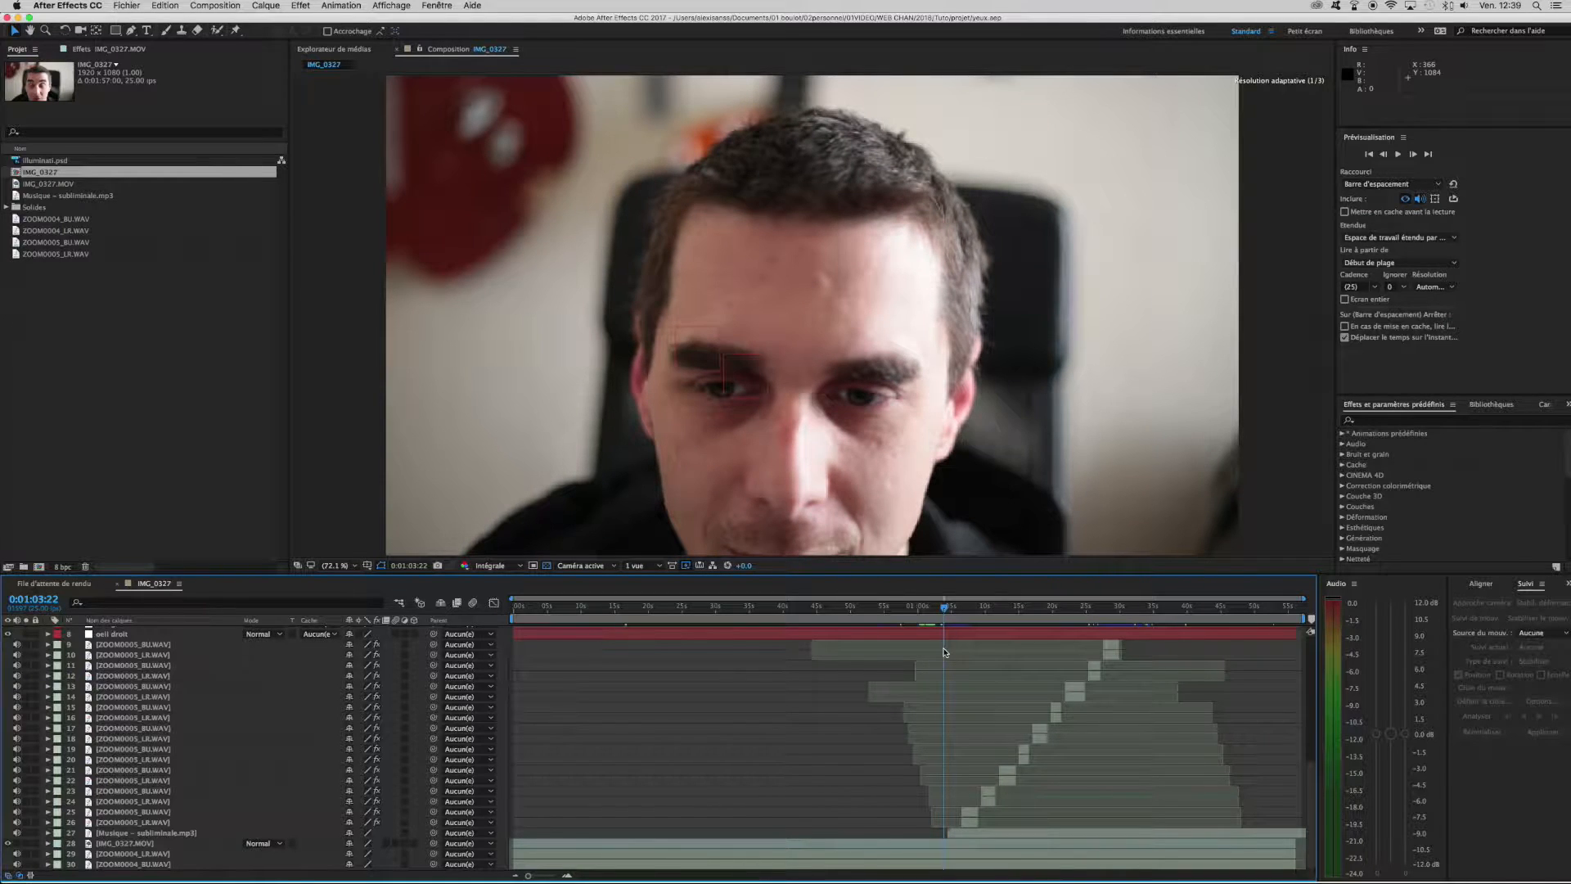
drag(945, 652, 1003, 648)
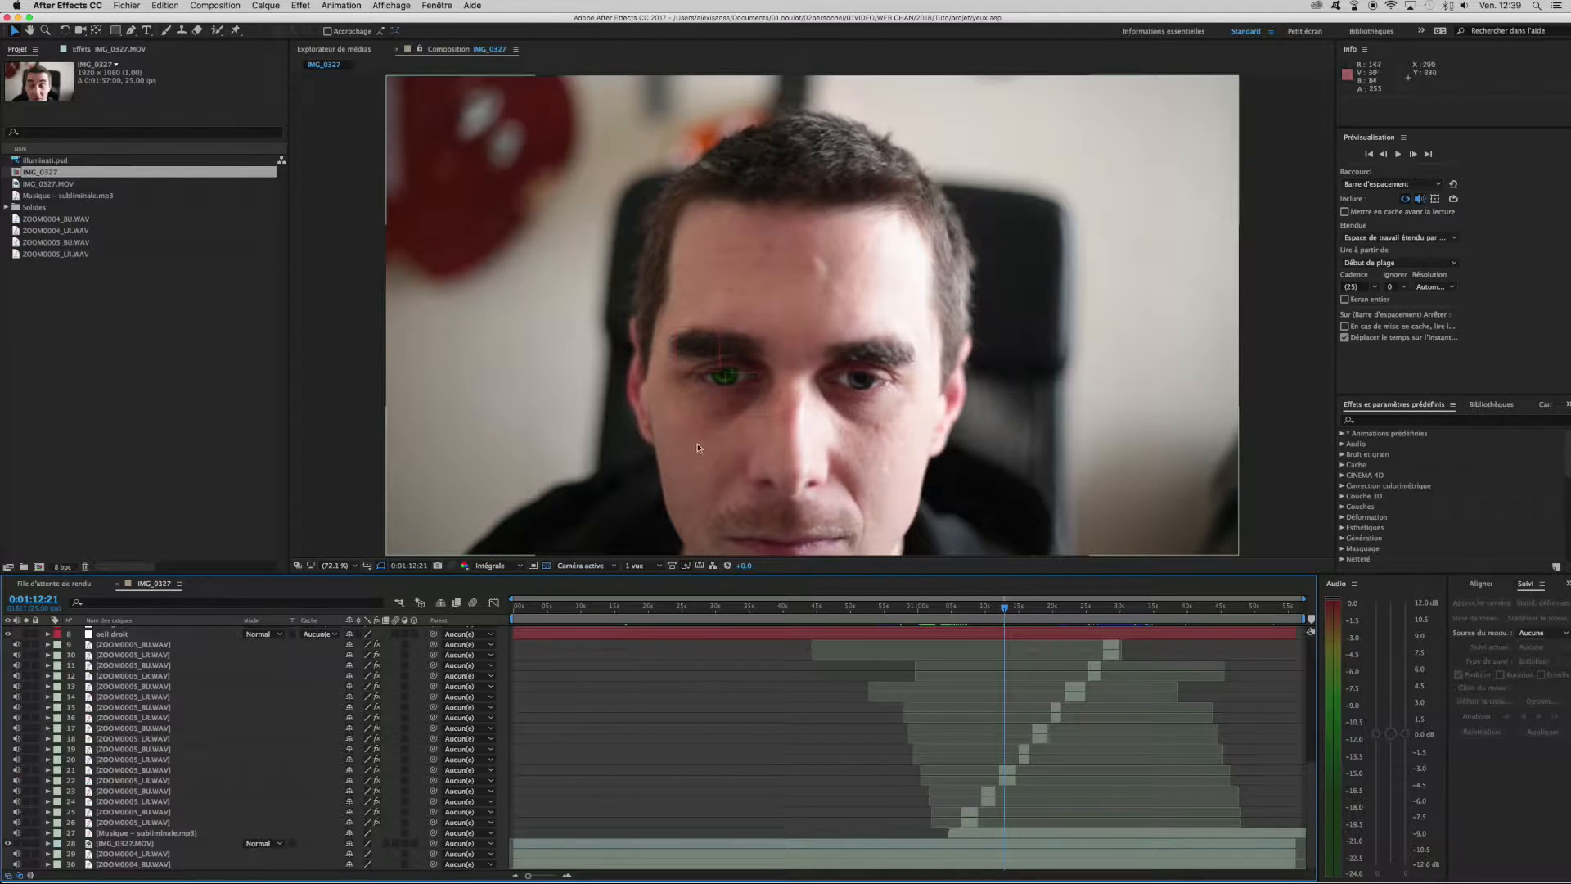
scroll(715, 450, up, 3)
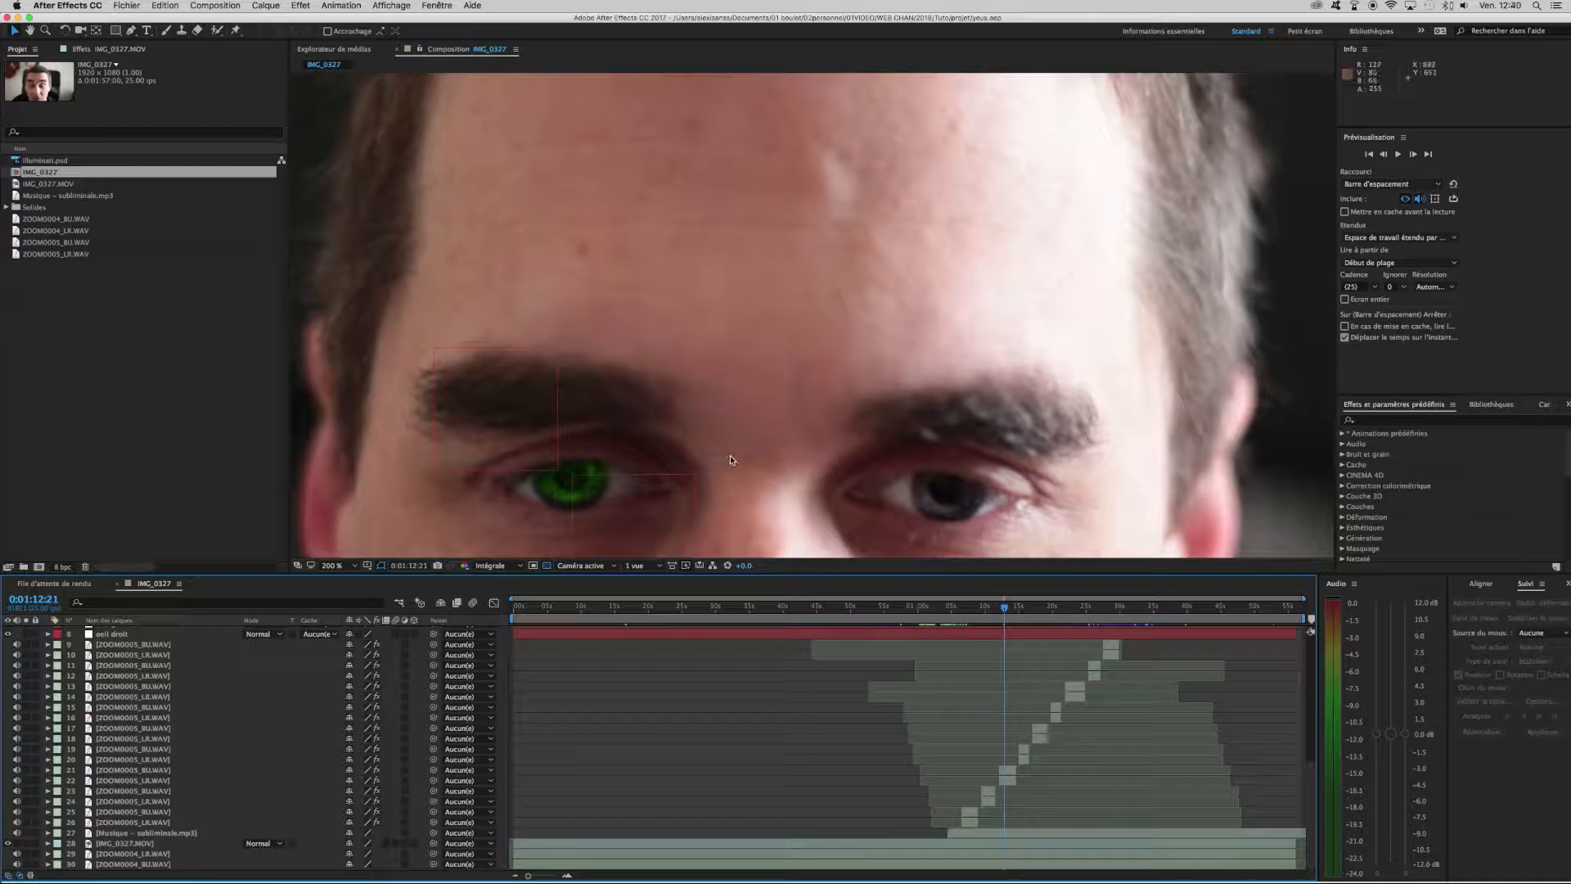
drag(719, 454, 840, 348)
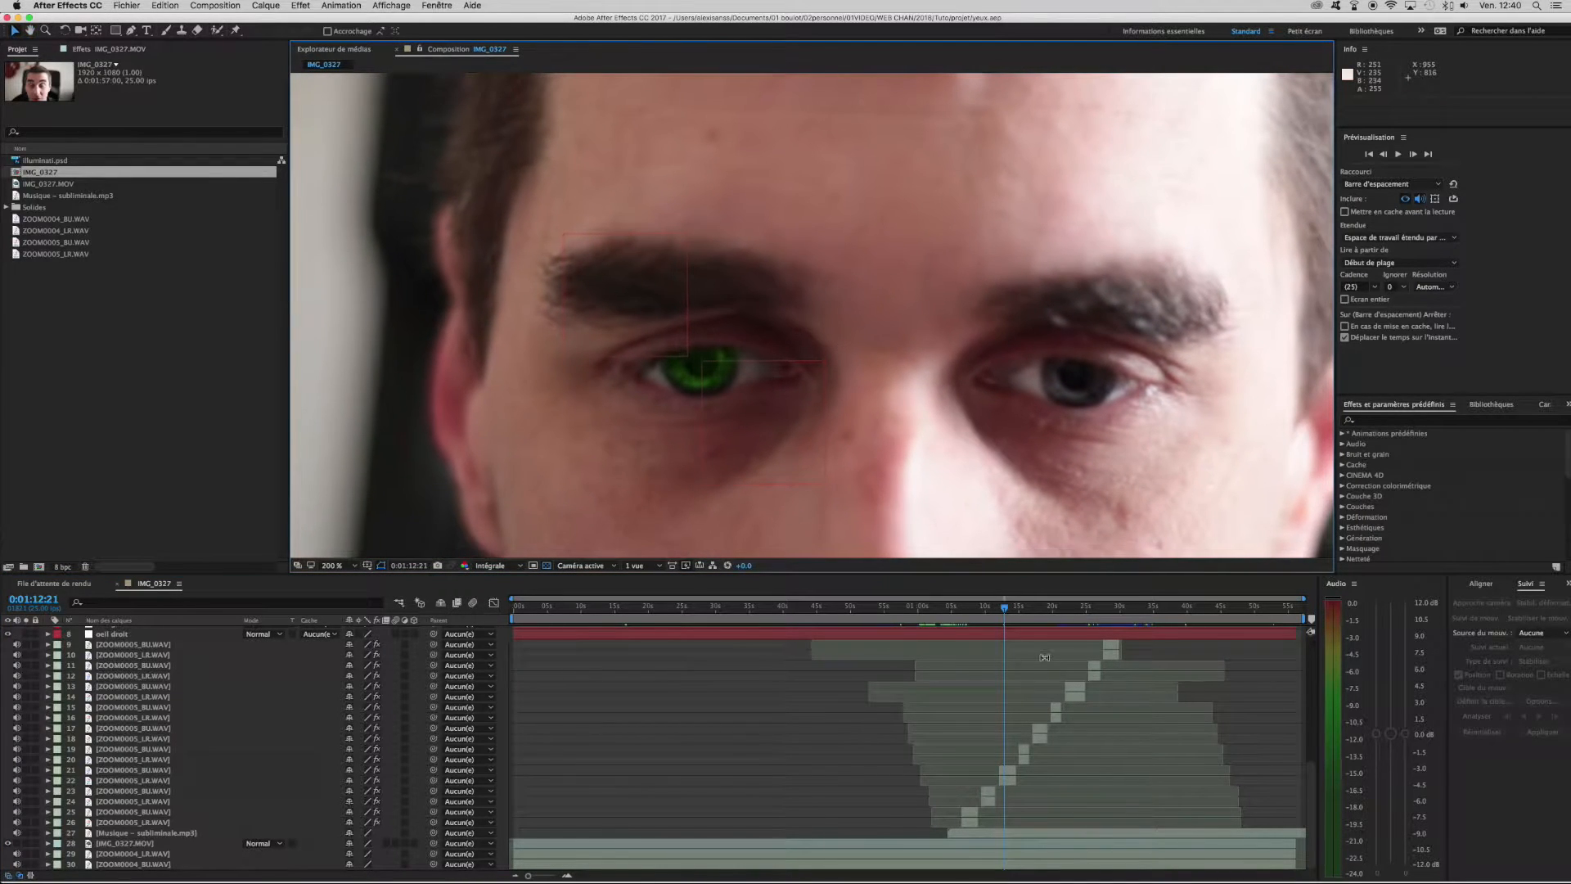
mouse_move(1004, 608)
mouse_down()
mouse_move(961, 615)
mouse_move(1022, 612)
mouse_up()
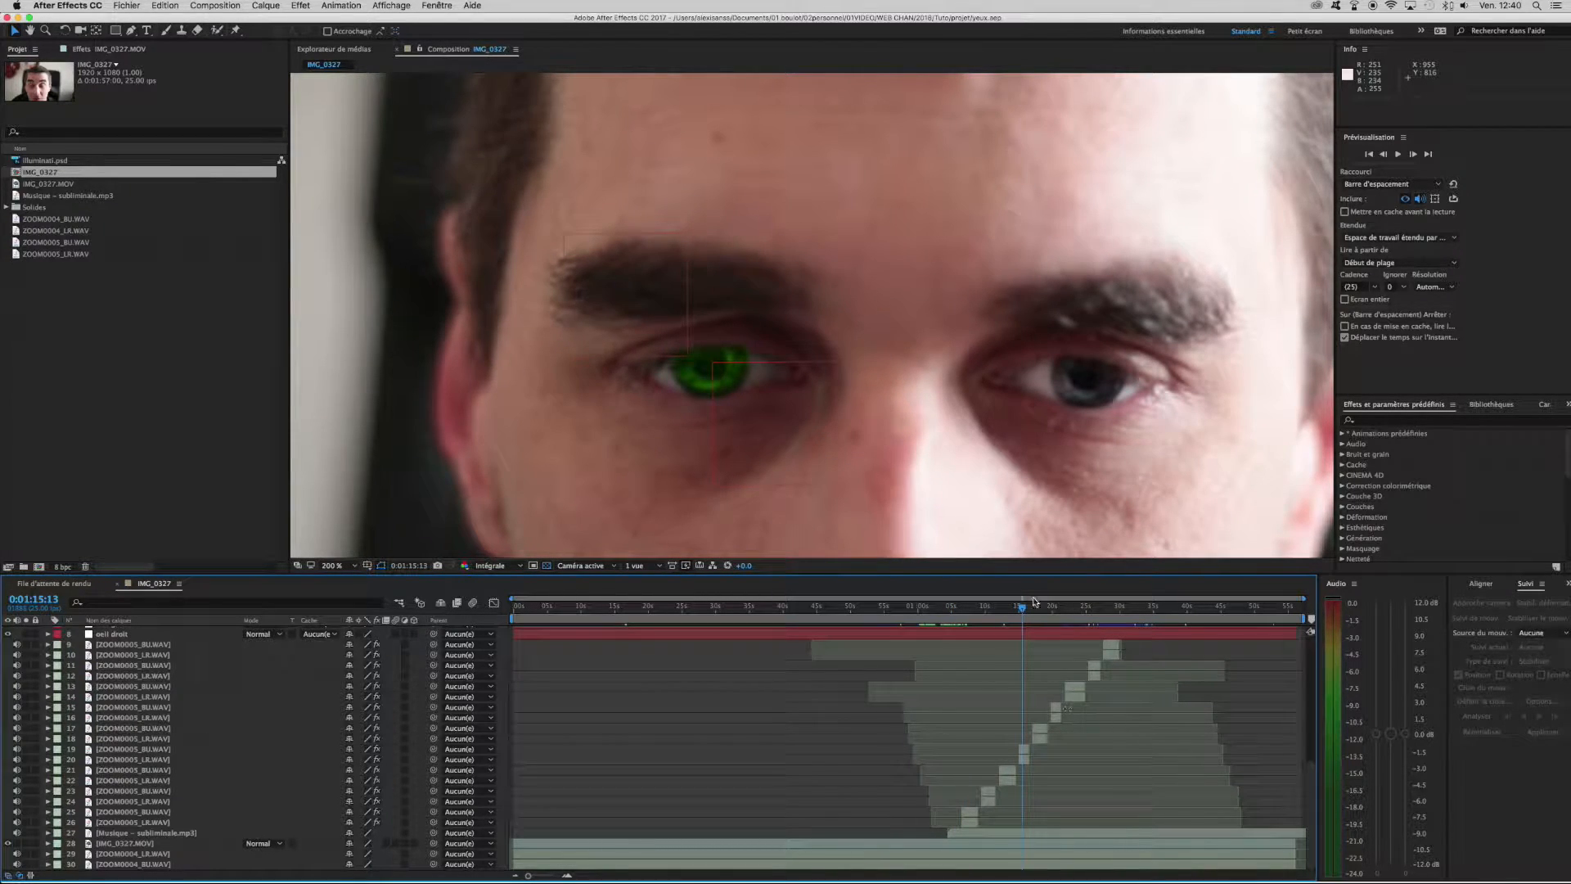
drag(1023, 612, 1068, 619)
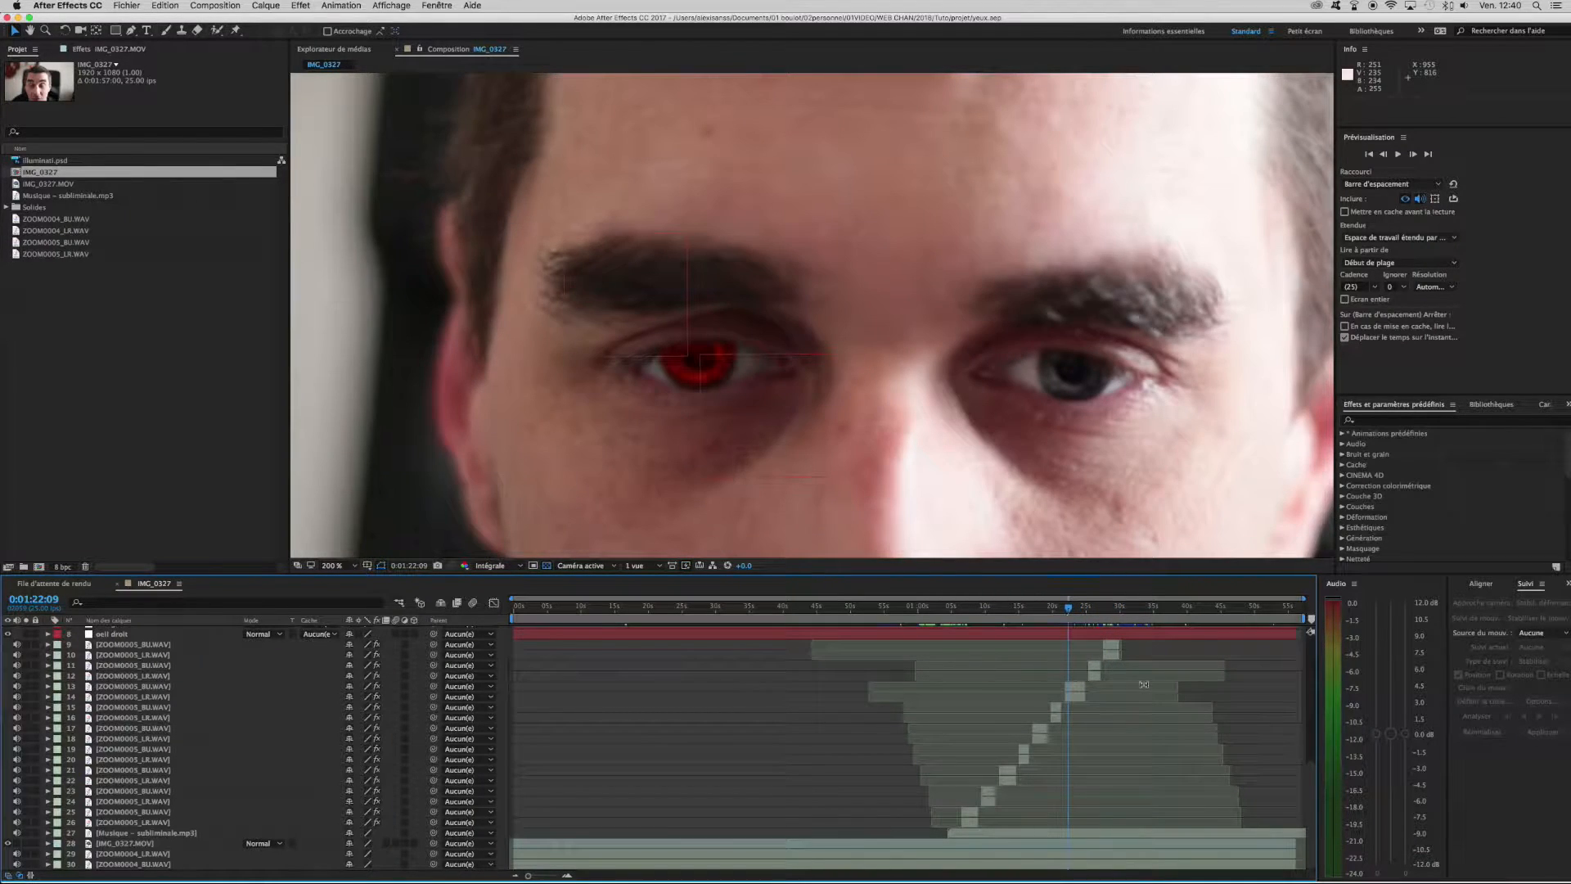
Create a new HDTV 1080 25 composition with a duration of 5 seconds.
right_click(32, 324)
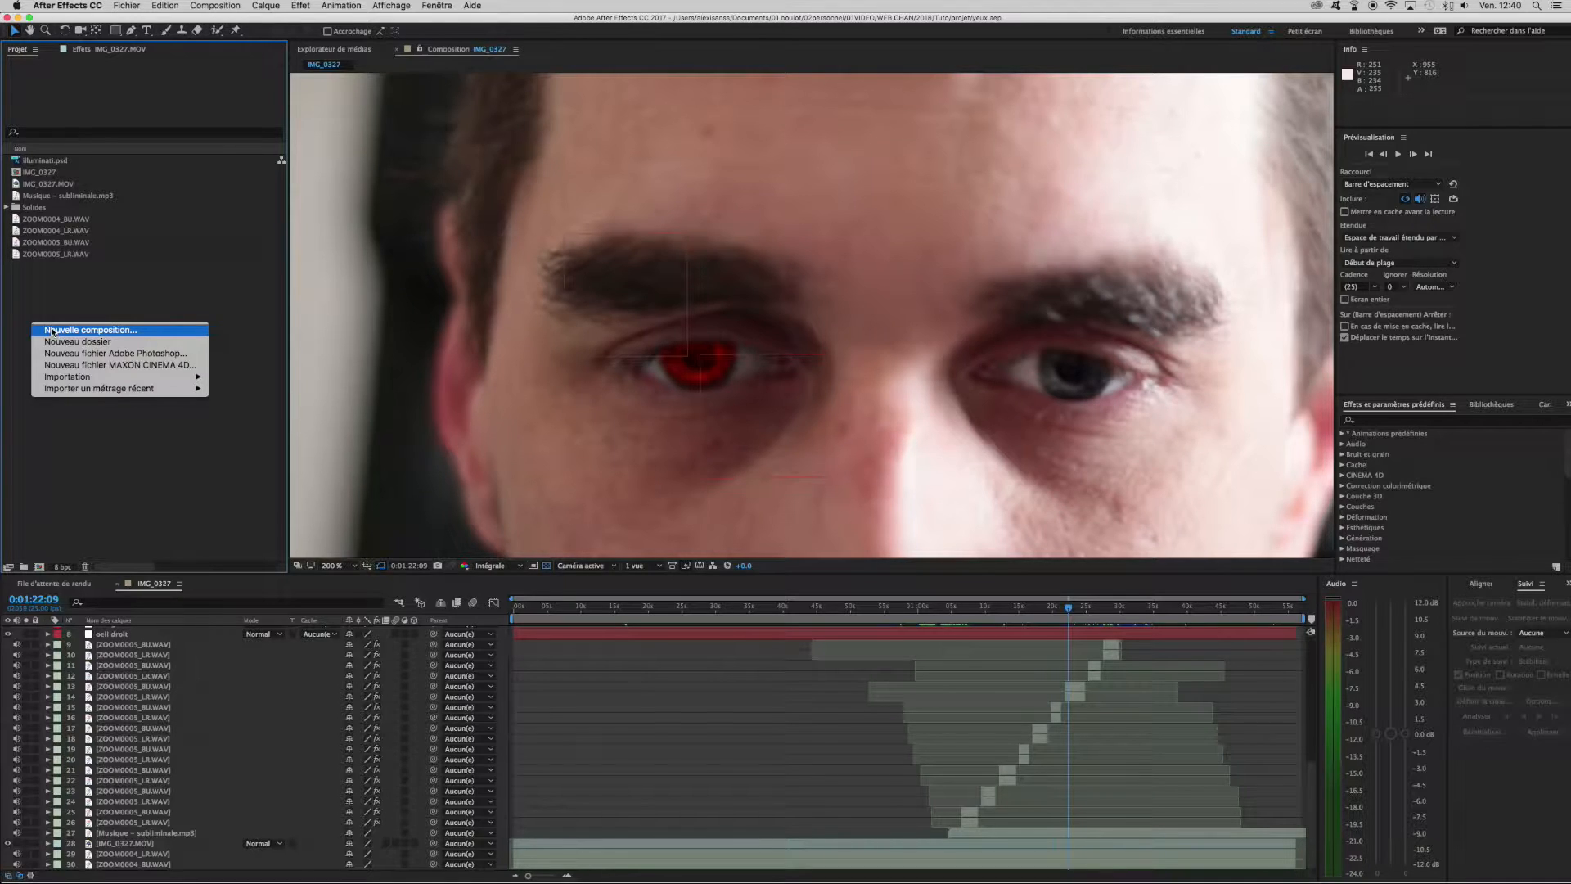
click(52, 331)
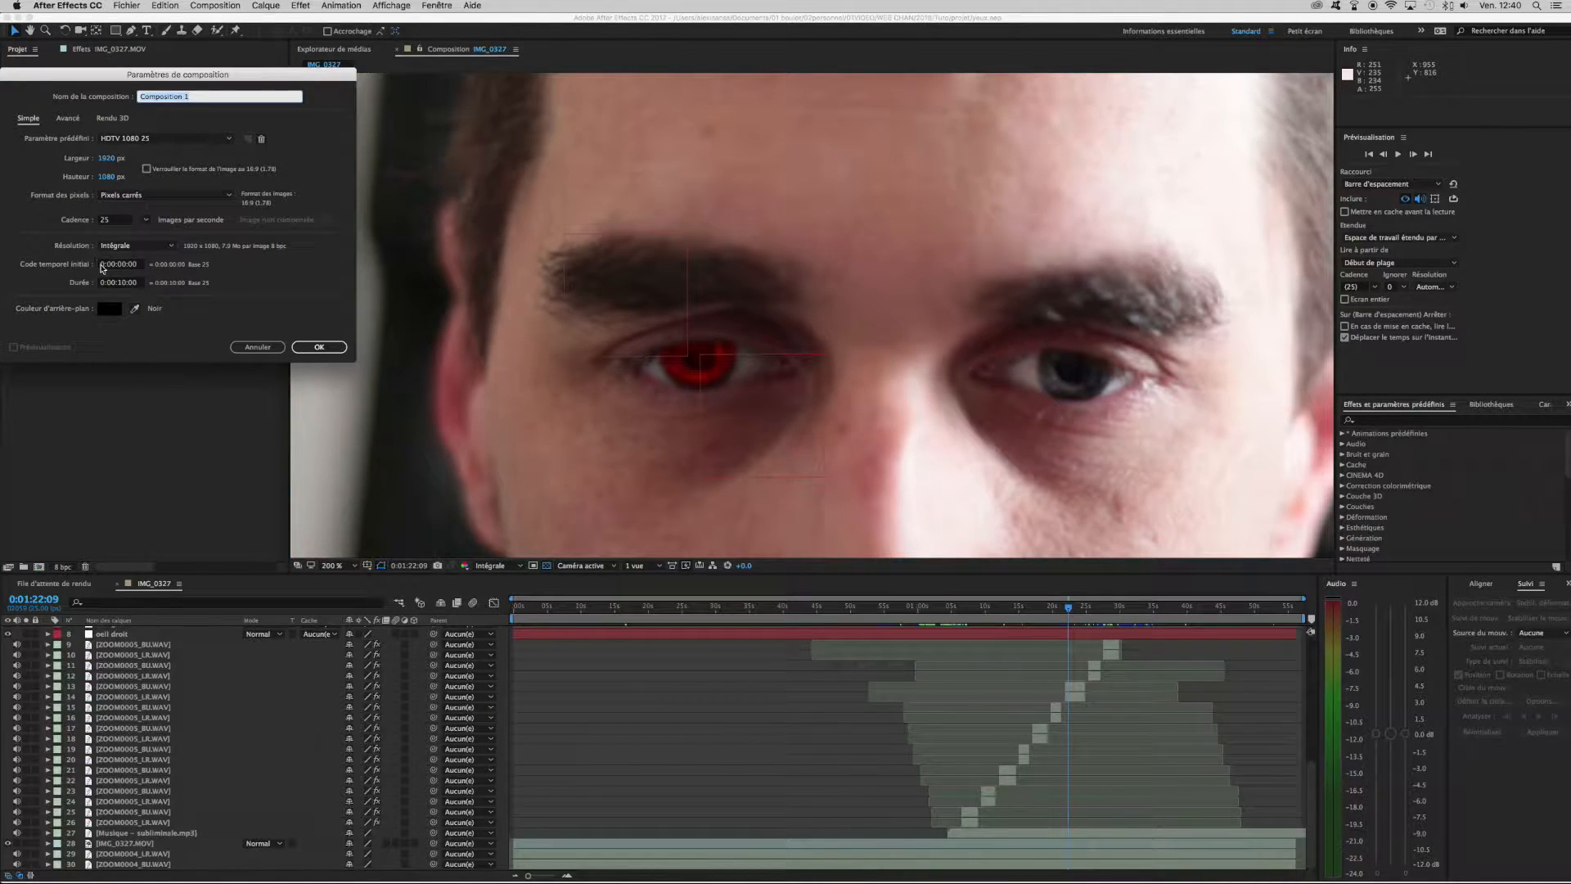
click(124, 289)
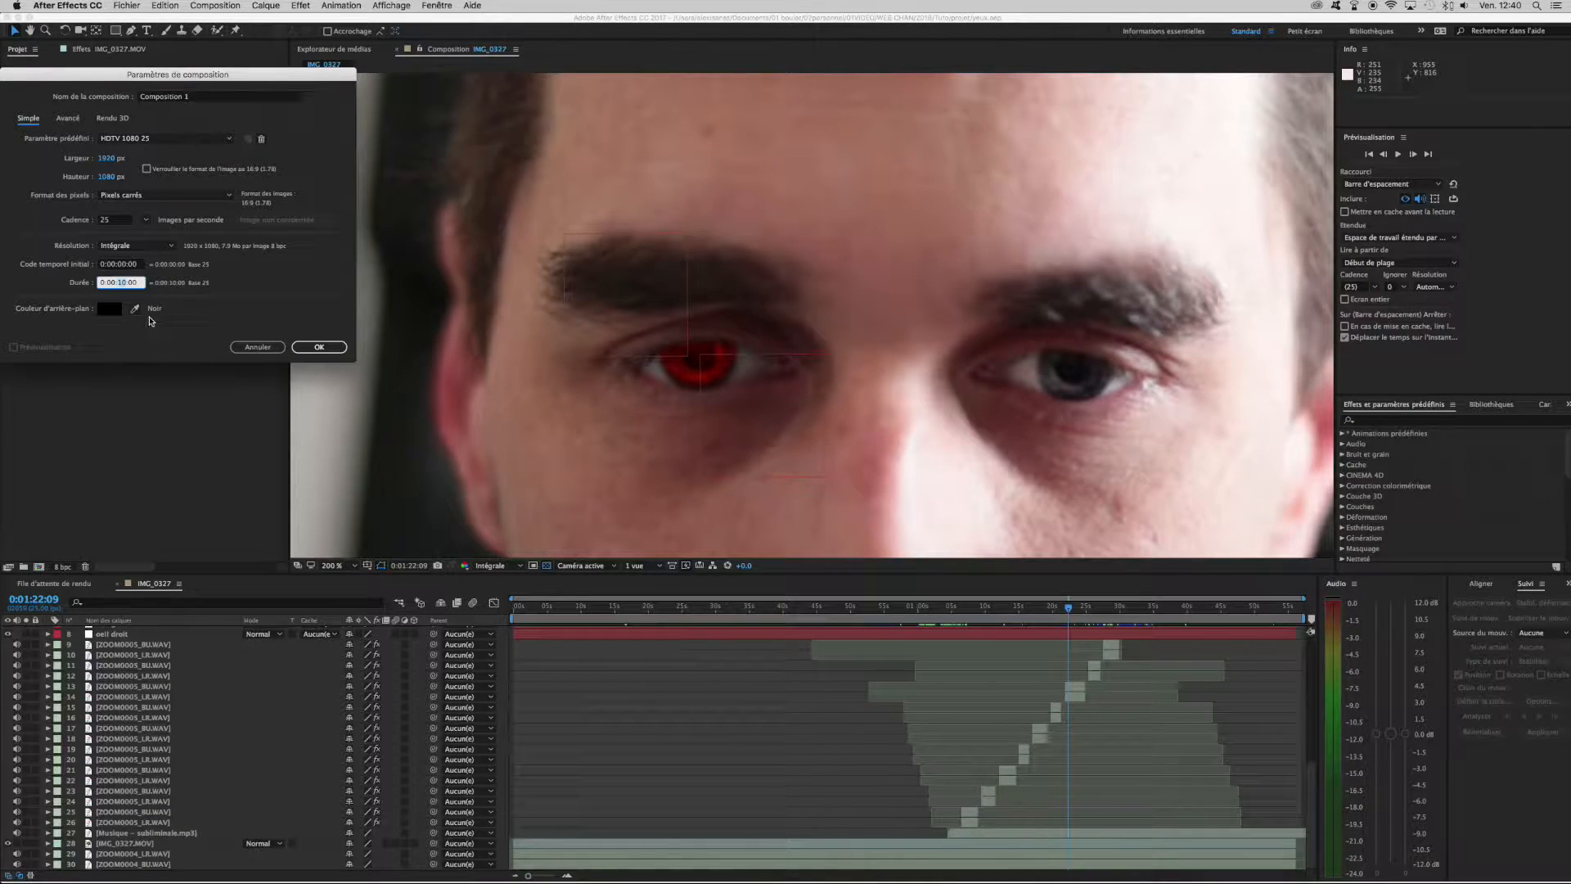
text(5)
click(323, 354)
click(320, 350)
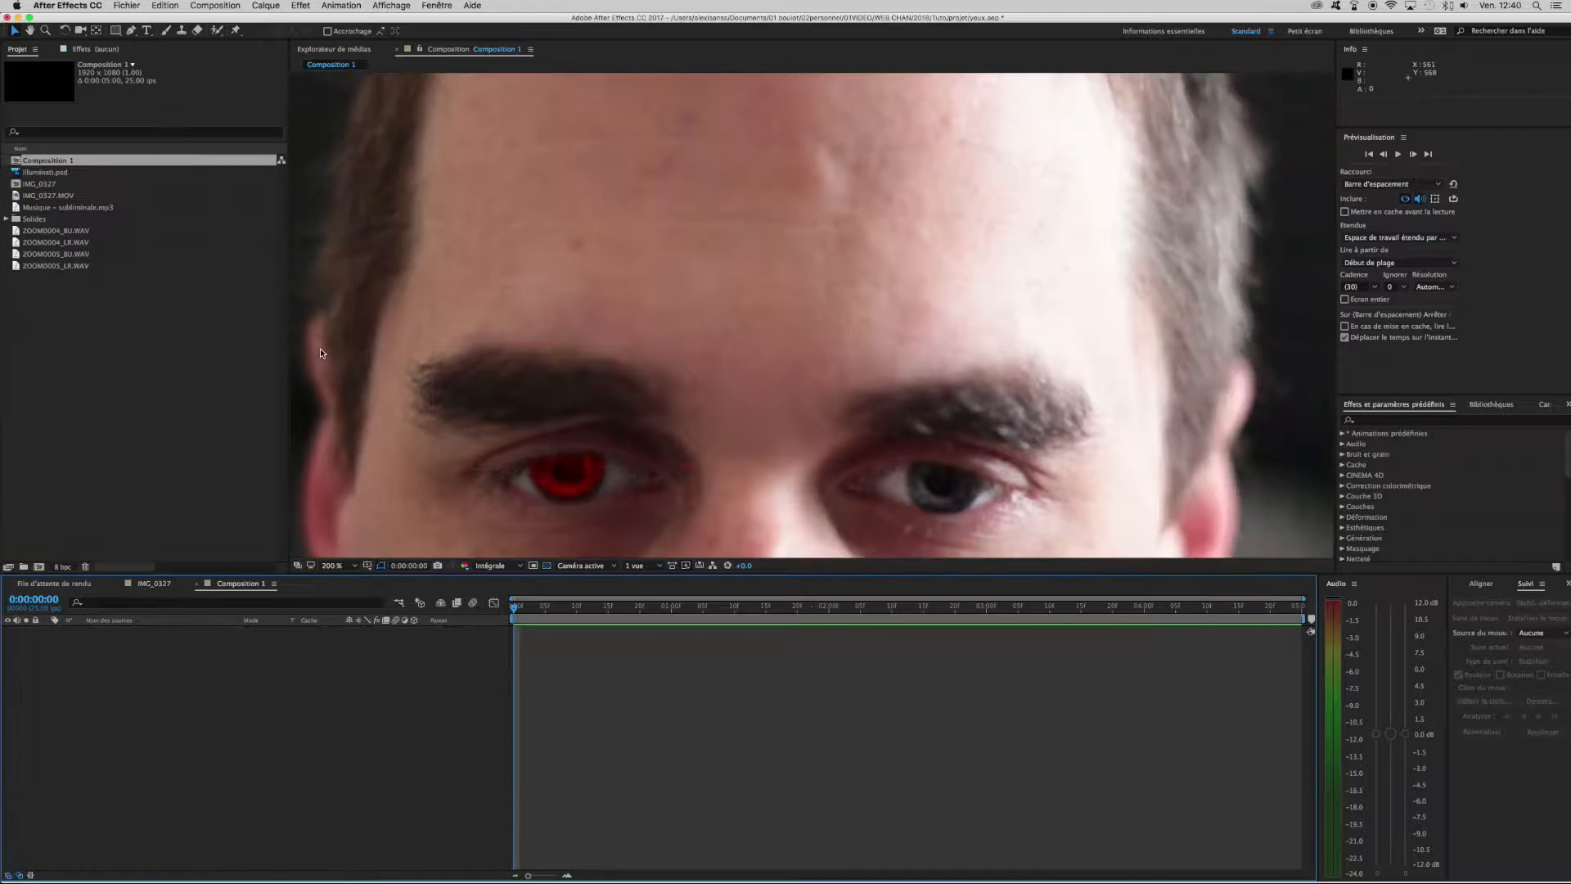
Rename the new composition as Tuto oeil in its composition settings.
mouse_move(515, 610)
mouse_down()
mouse_move(1168, 610)
mouse_move(515, 610)
mouse_up()
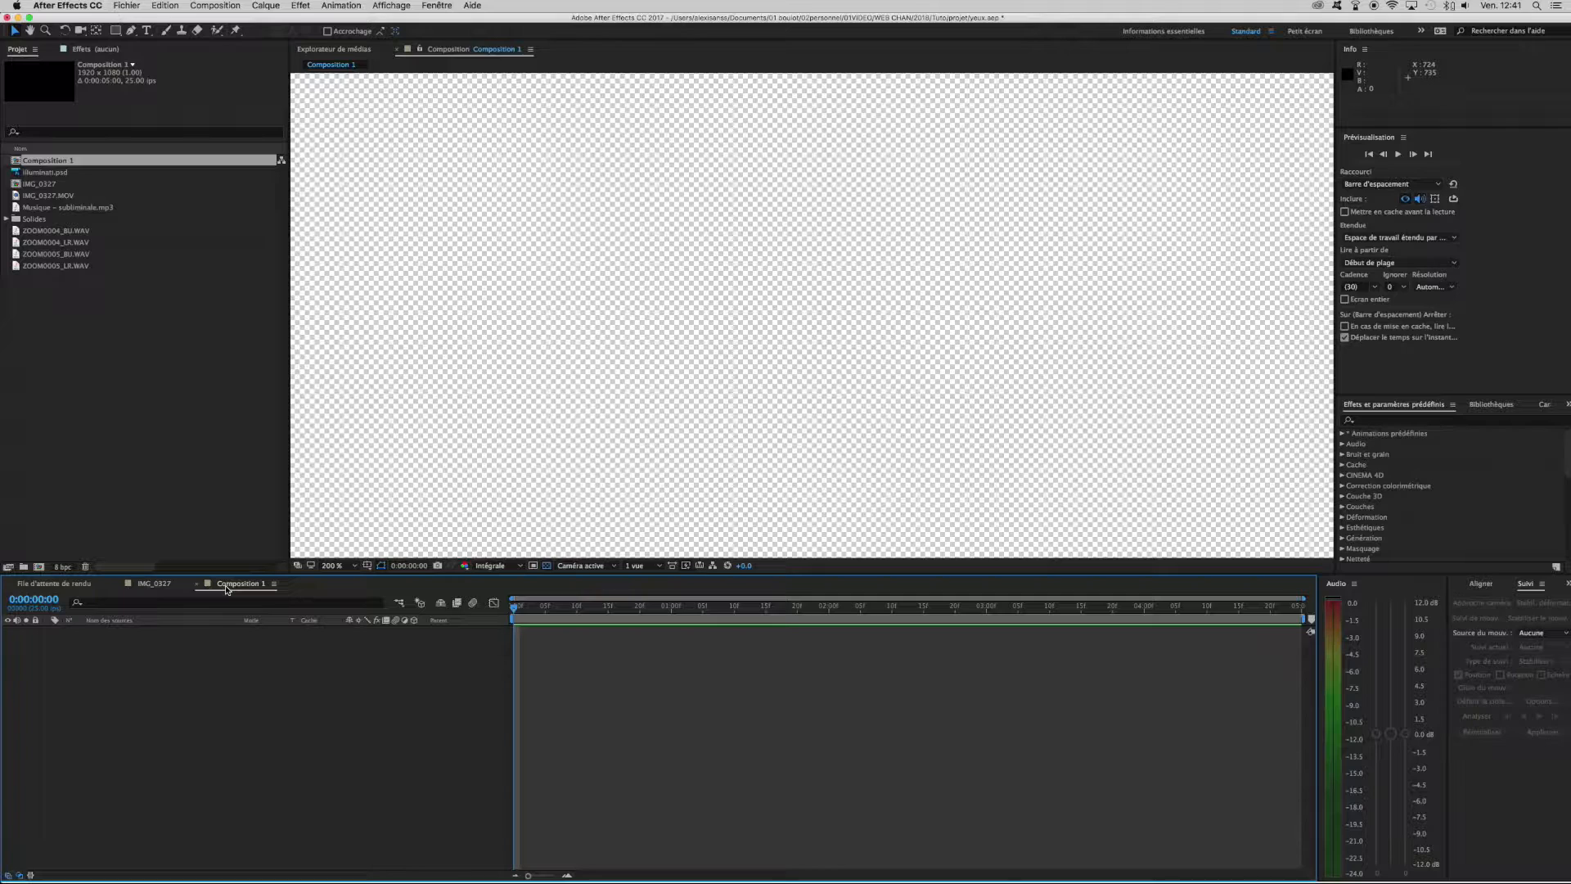
key(super+k)
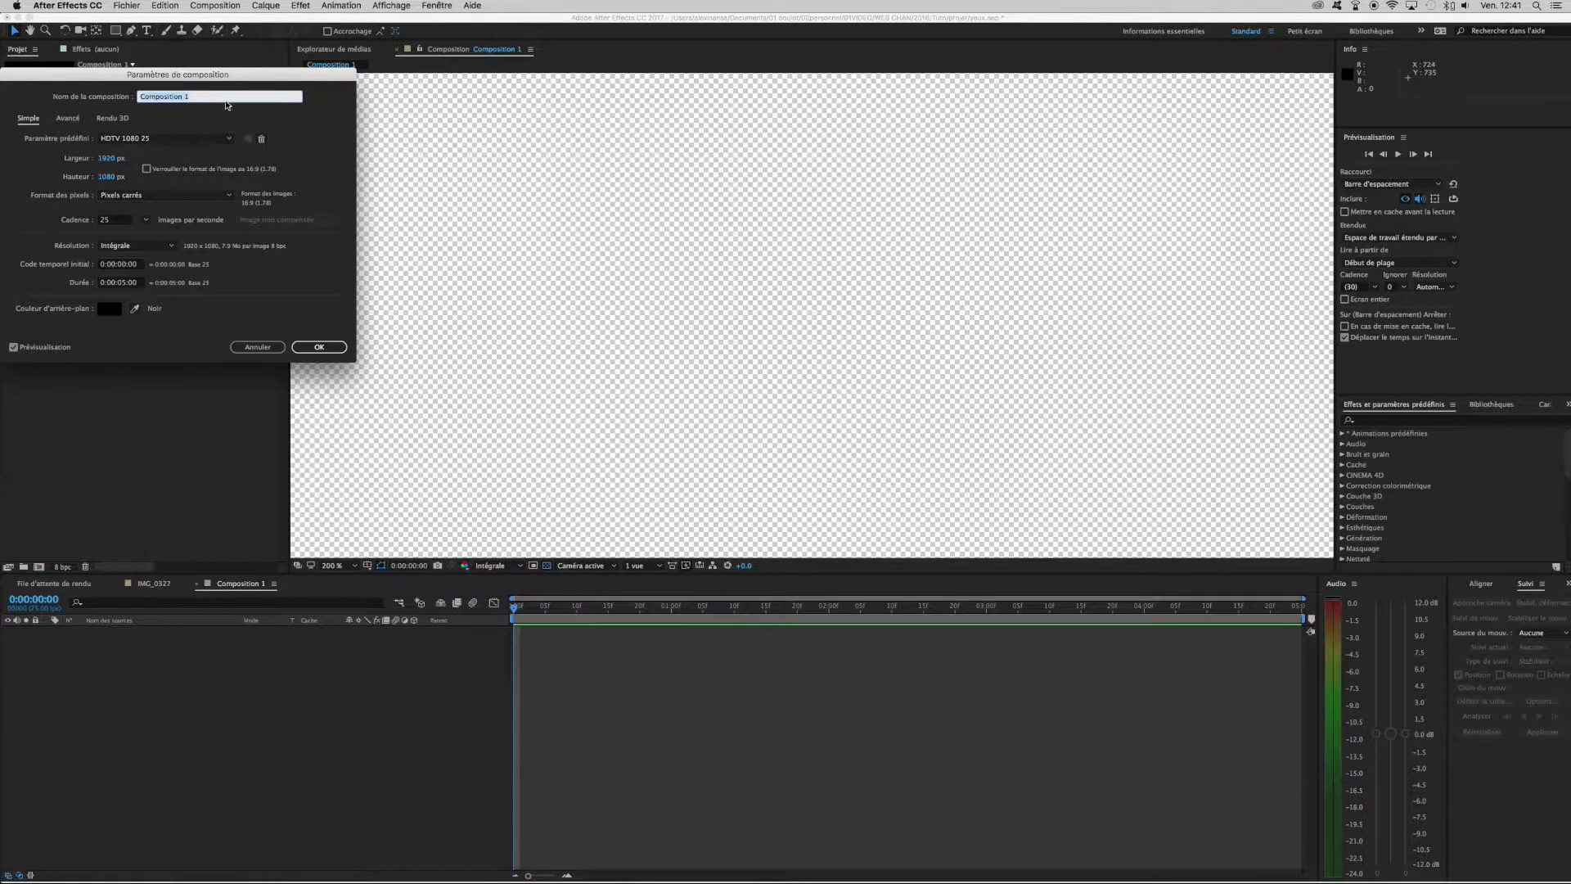
text(Tuto oeil)
key(Return)
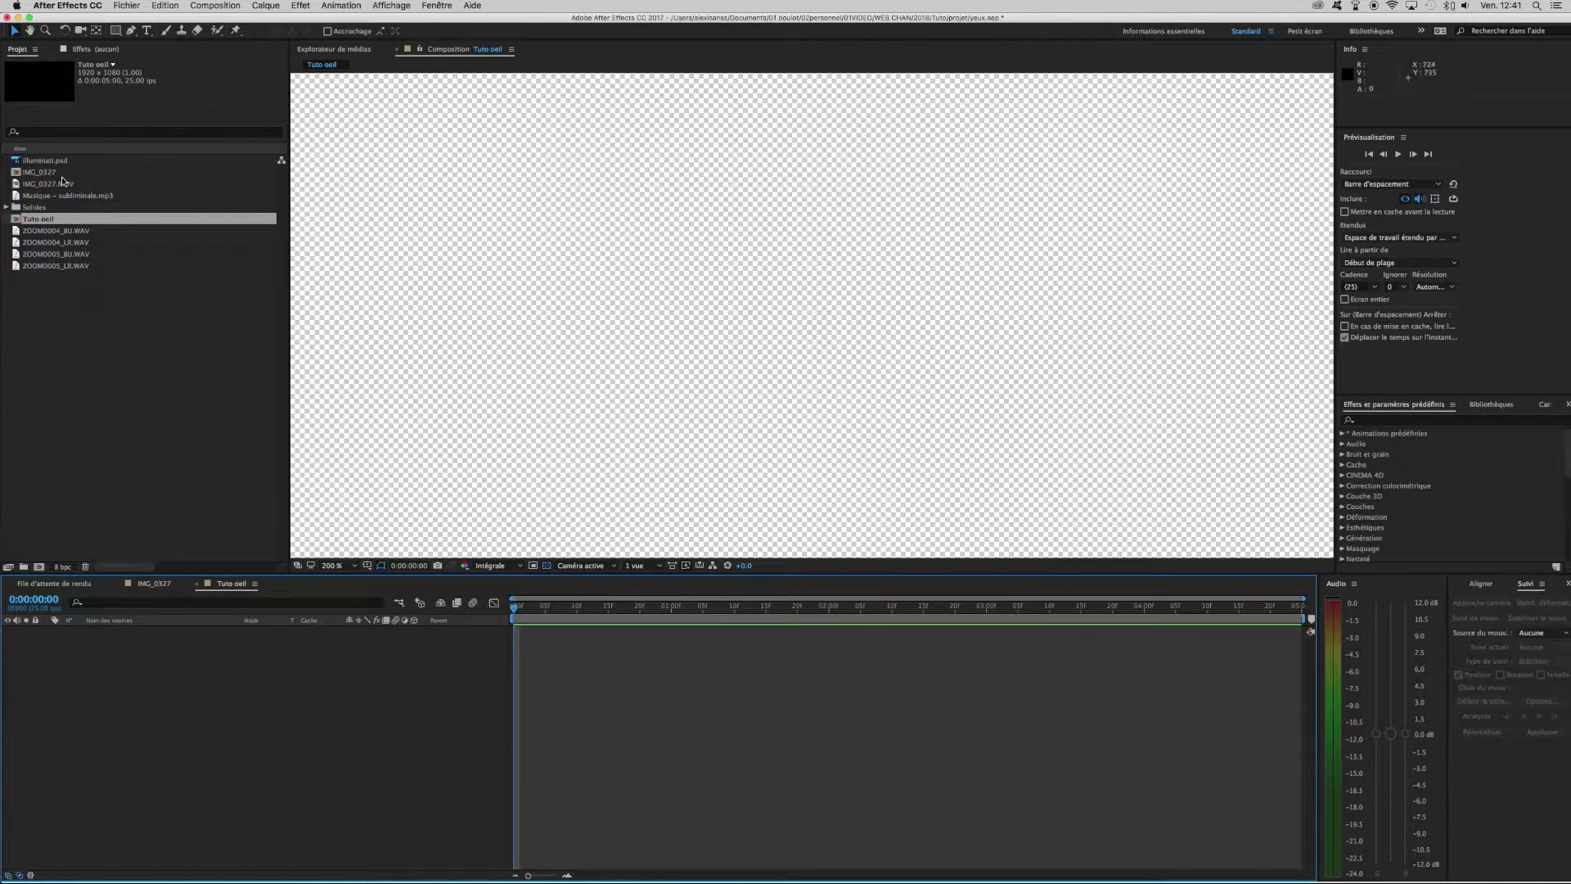
Add the IMG_0327.MOV footage to the Tuto oeil composition and slide the layer earlier past its black opening.
drag(37, 184, 326, 676)
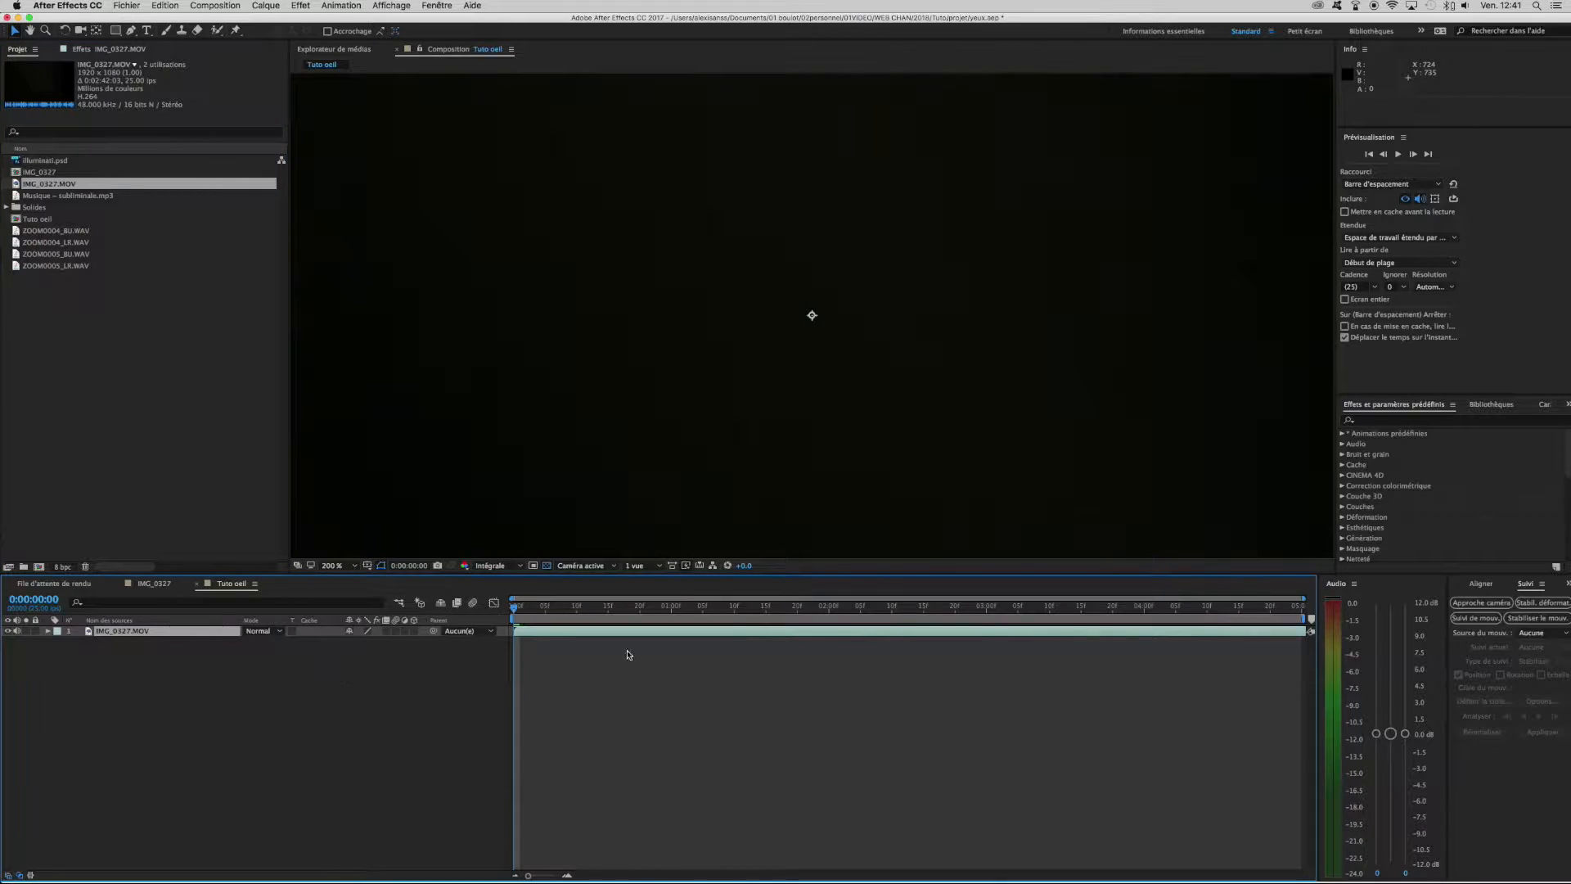
drag(770, 635, 145, 630)
drag(1251, 634, 603, 626)
scroll(600, 461, down, 2)
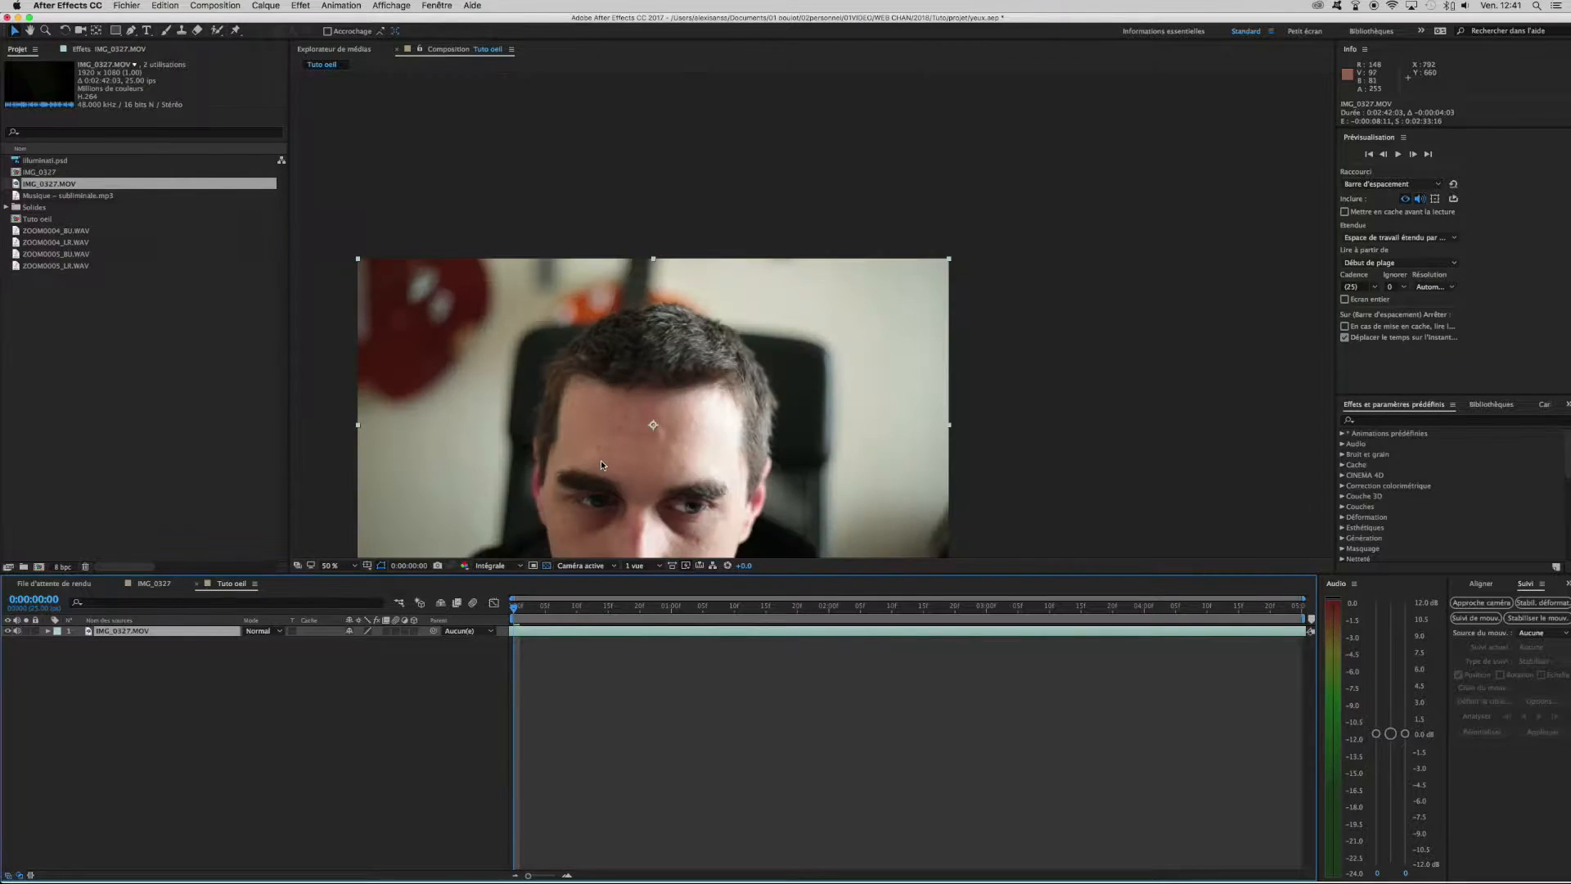
key(h)
drag(663, 531, 779, 423)
key(v)
drag(516, 607, 562, 626)
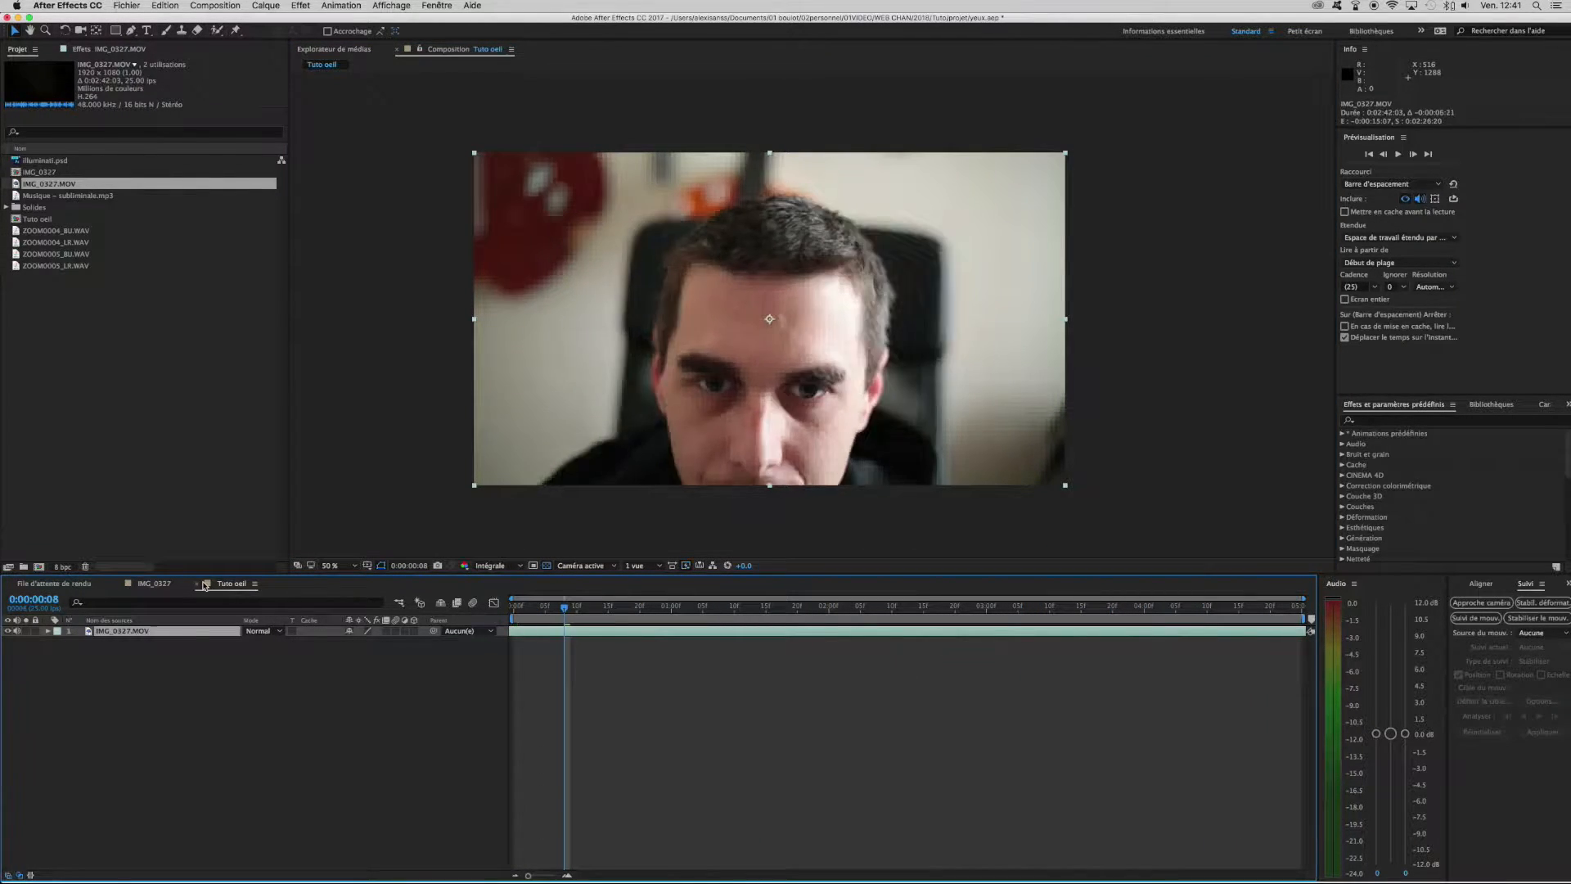
Slide the IMG_0327.MOV layer much earlier until a passage of the face looking straight at the camera fills the composition.
drag(1273, 629, 545, 629)
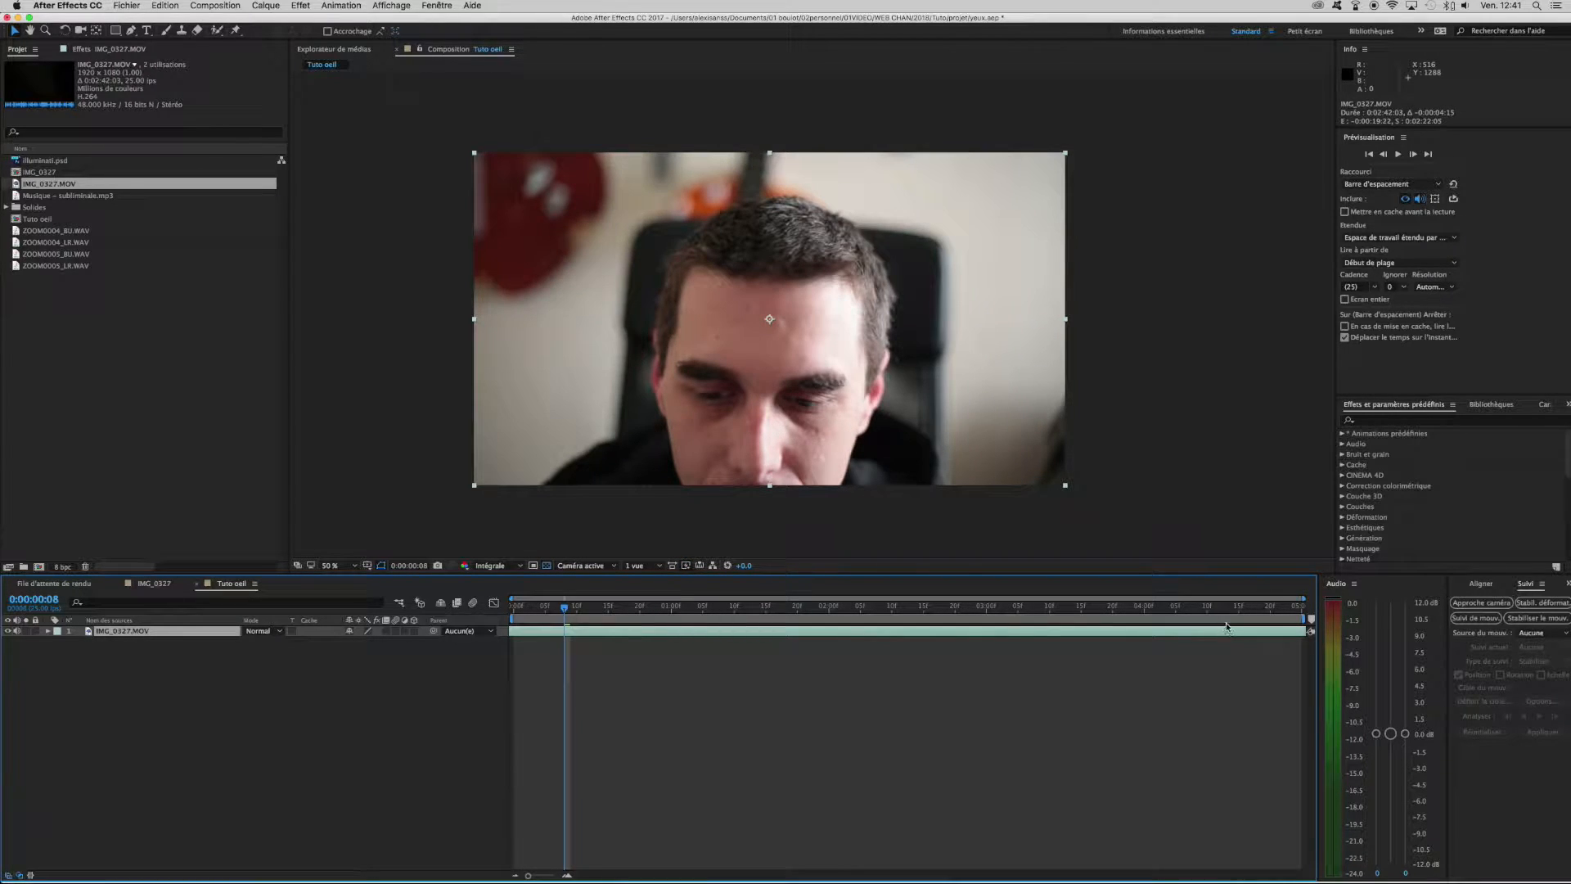
drag(1256, 634, 400, 617)
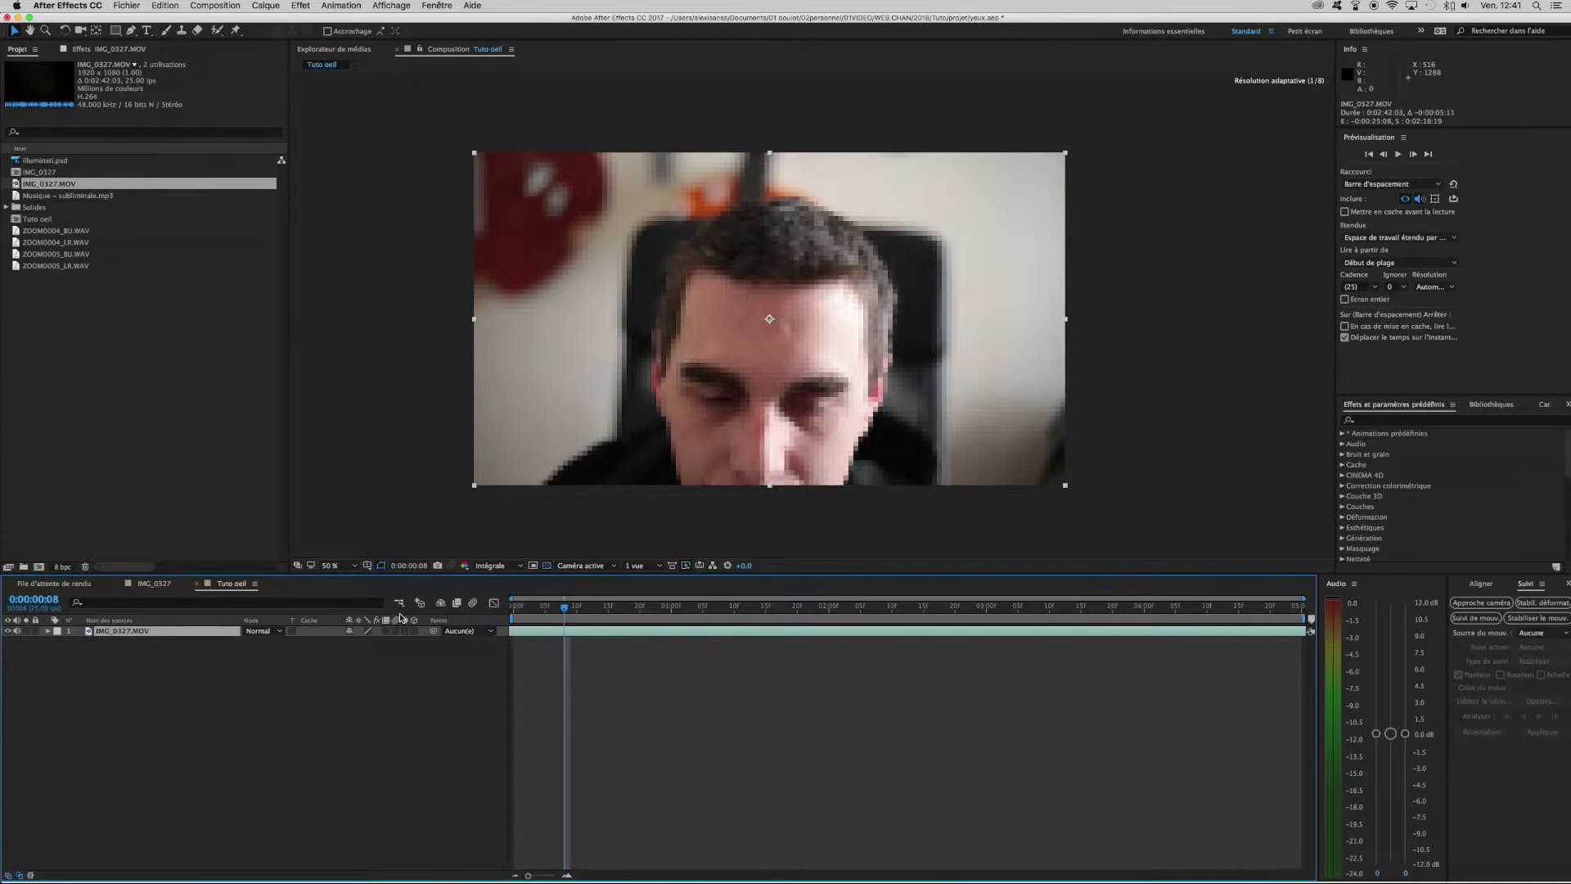
drag(1256, 635, 5, 629)
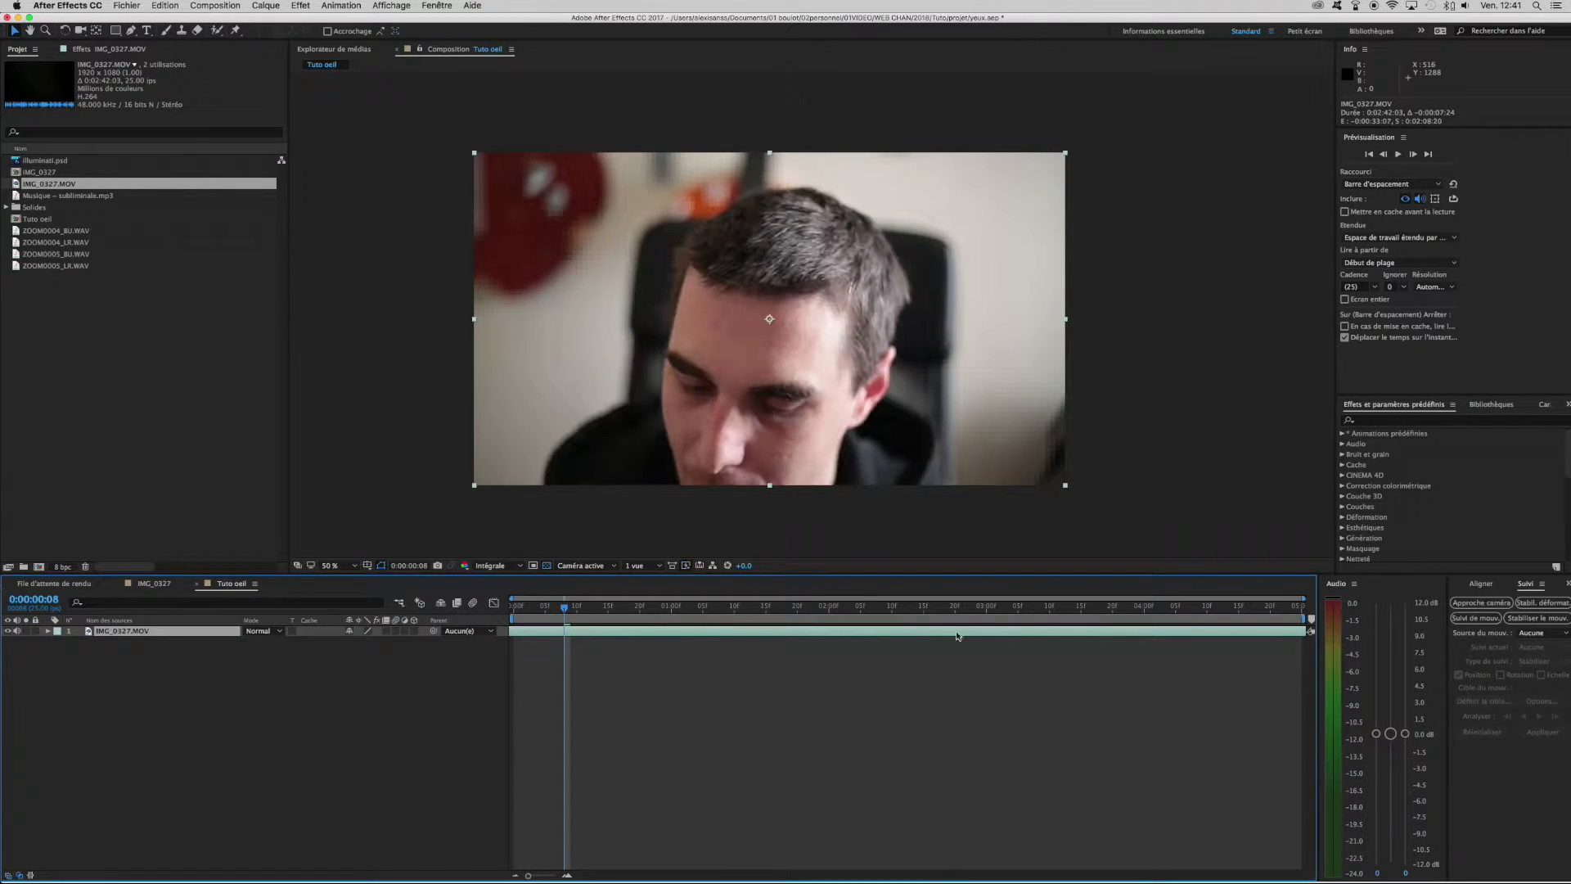
drag(1218, 628, 5, 628)
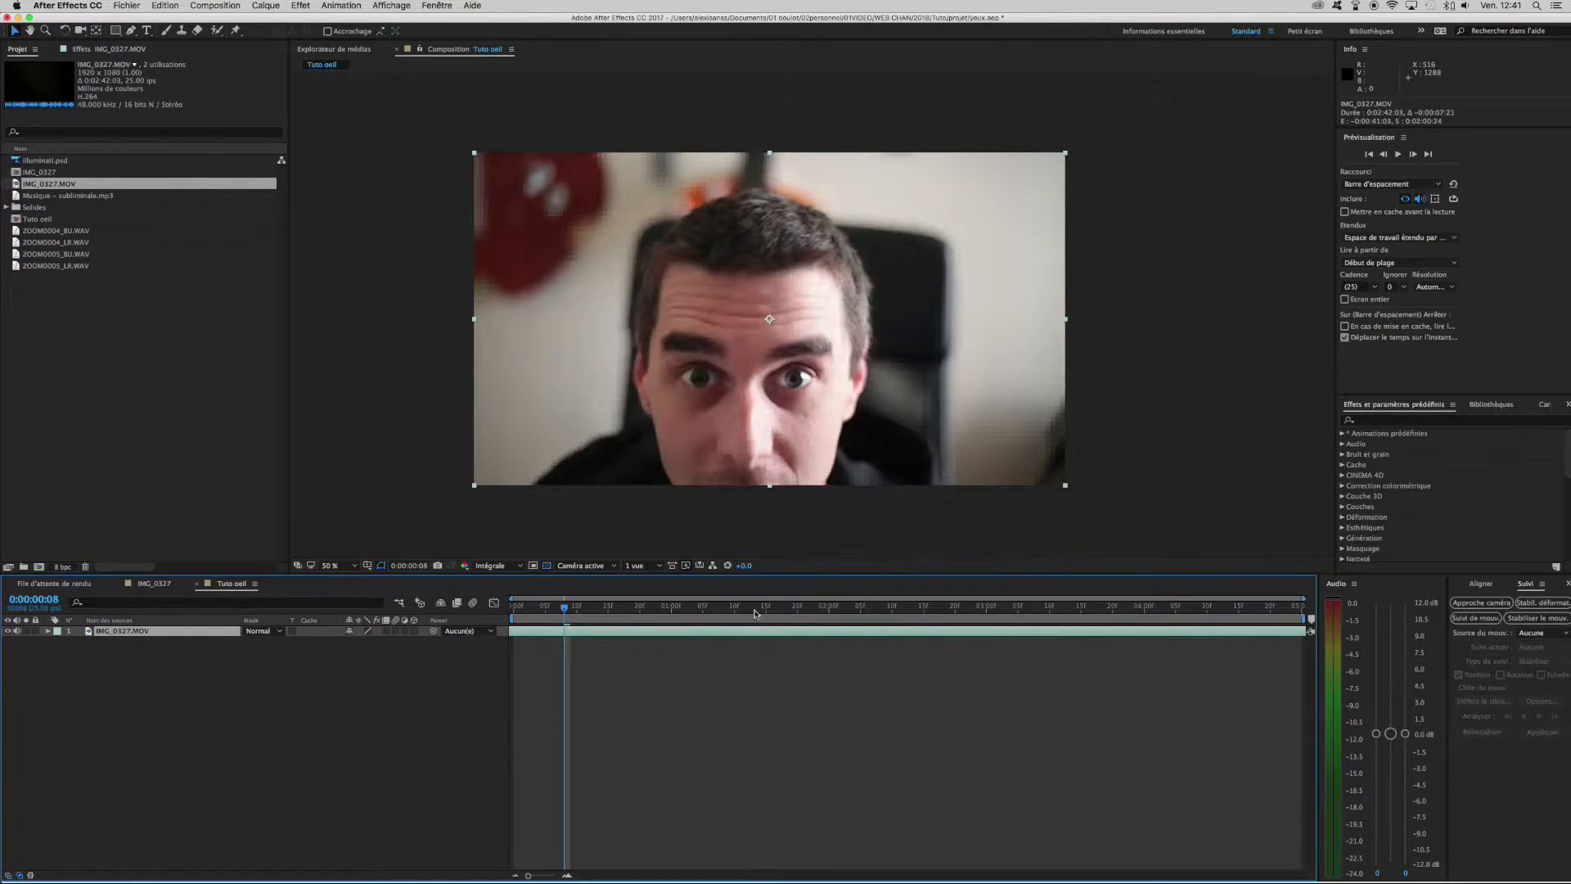
drag(1041, 635, 936, 634)
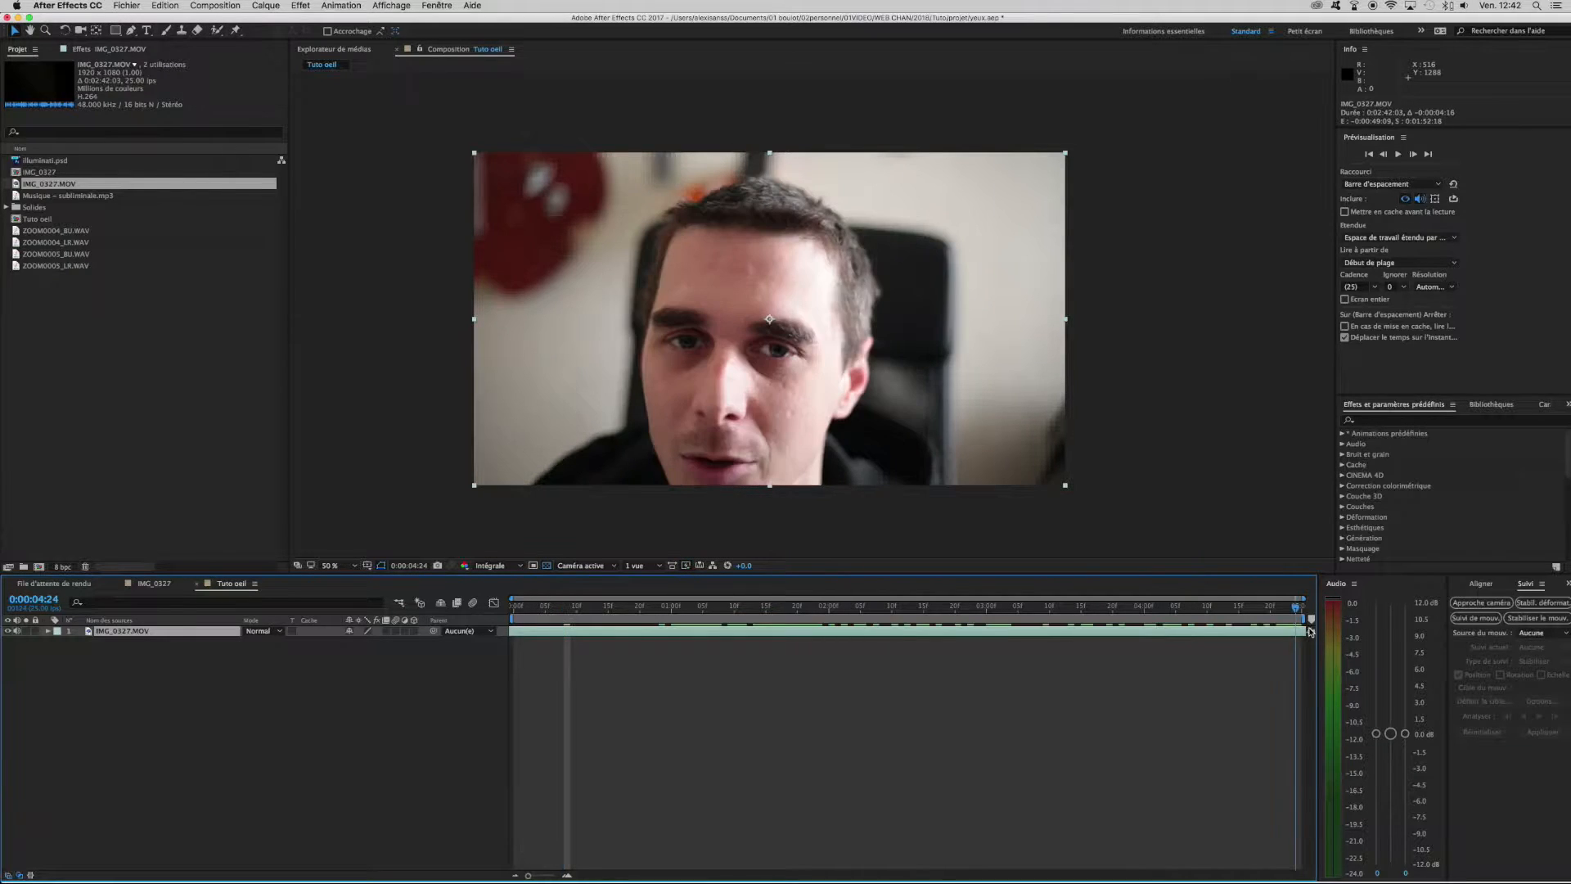
drag(1304, 625, 824, 614)
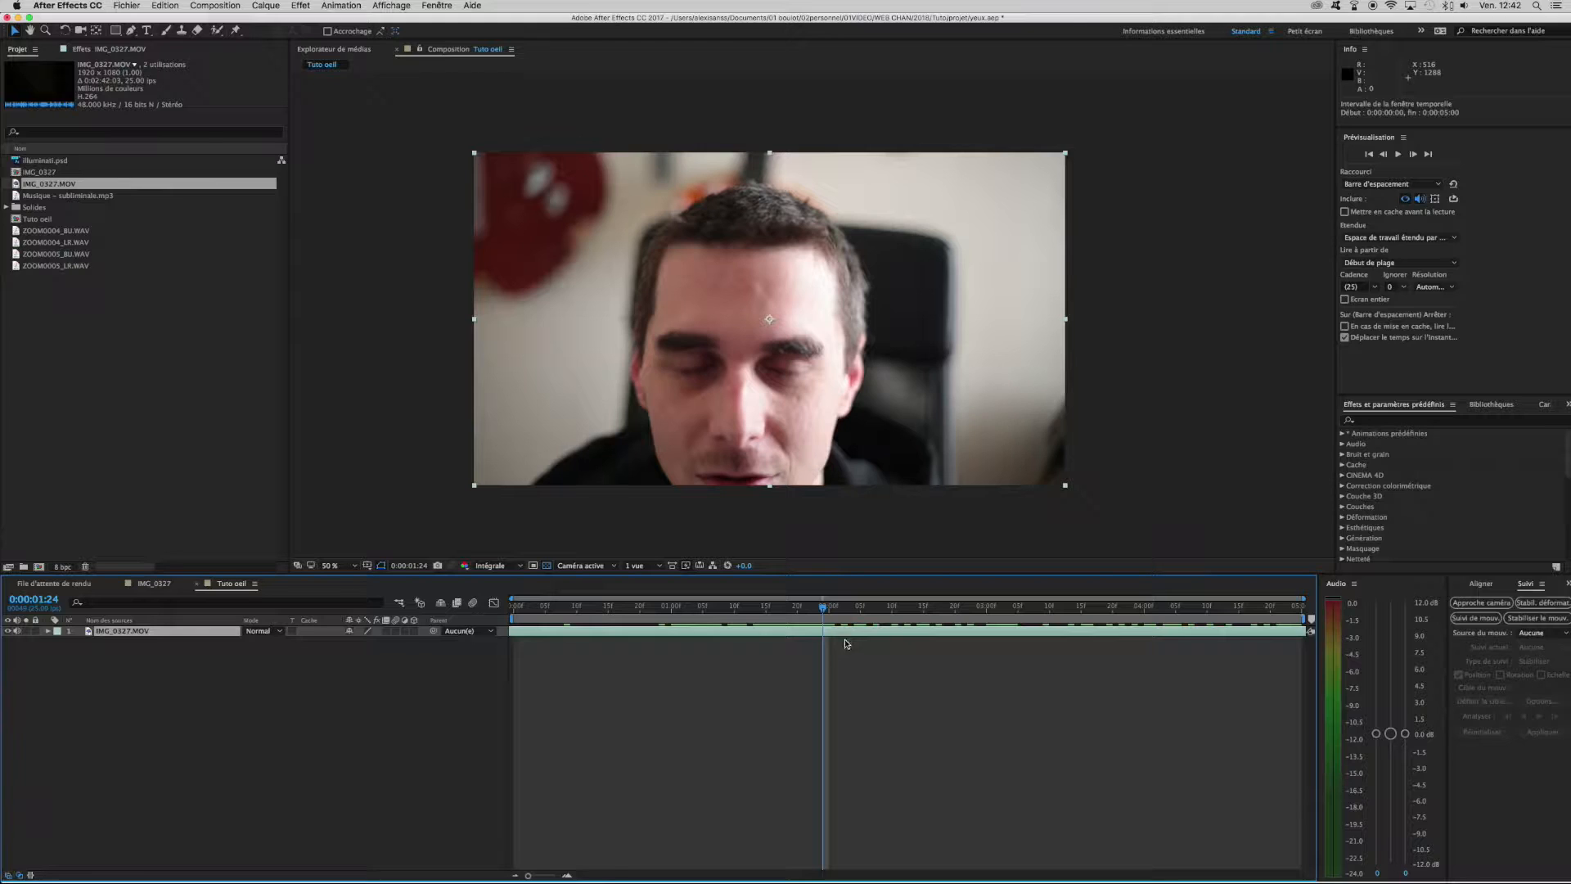
drag(1298, 633, 806, 629)
drag(1298, 633, 259, 659)
drag(1274, 641, 1115, 711)
drag(1274, 635, 862, 670)
Fine-tune the footage layer's in point to -0:01:59:06 and return to the first frame.
click(616, 610)
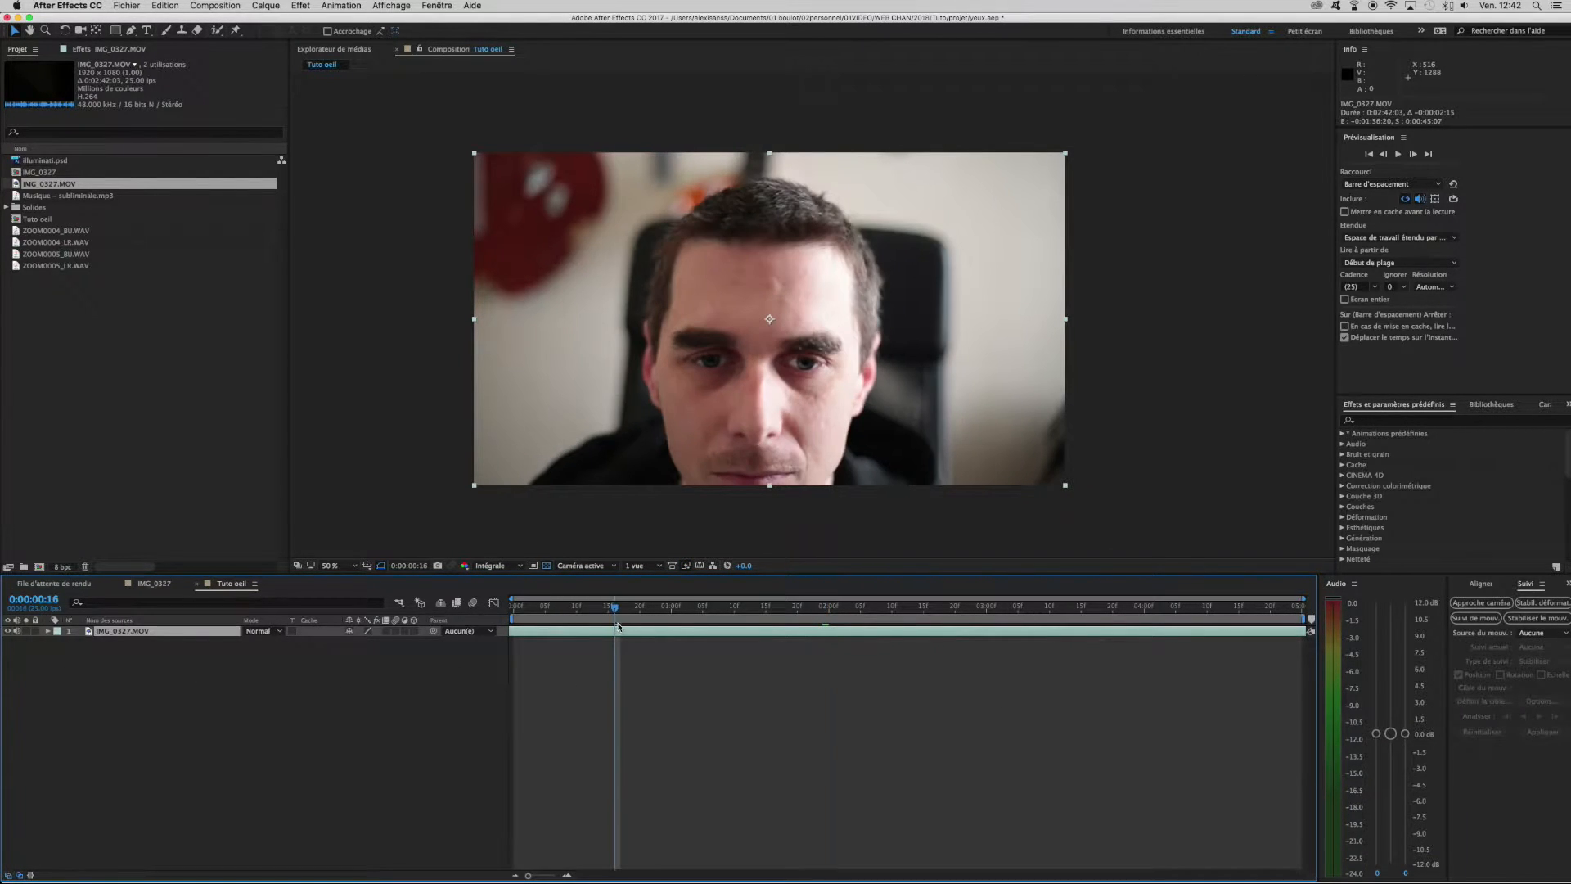
drag(617, 612, 519, 633)
key(Home)
scroll(734, 413, up, 2)
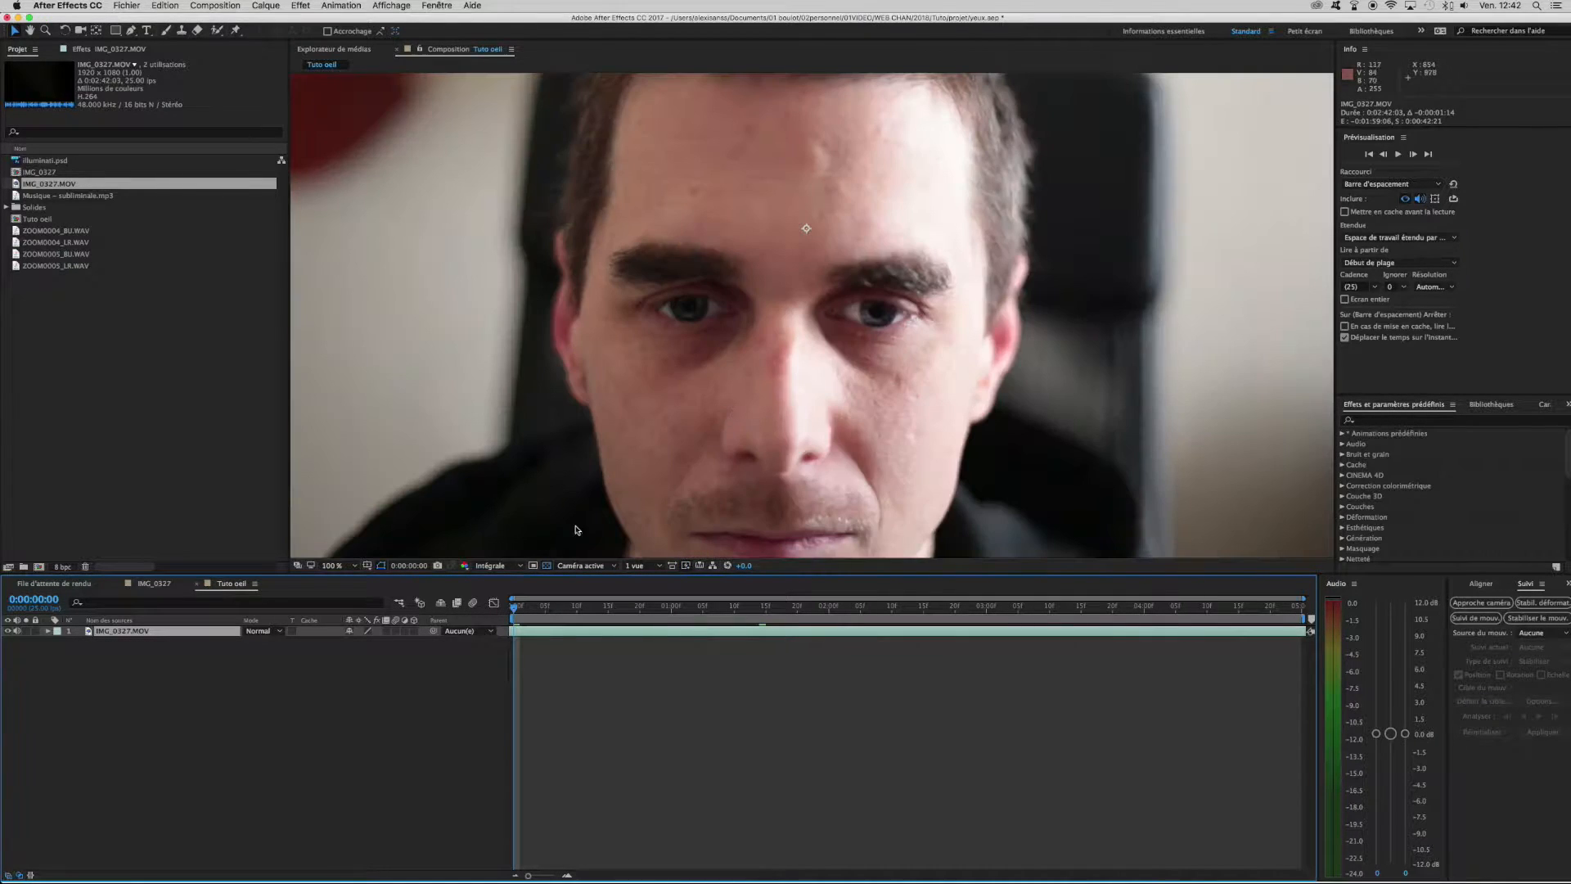
drag(518, 613, 444, 612)
Add a null object above the footage layer, preview the clip and return to the first frame.
click(268, 4)
mouse_move(278, 20)
click(540, 71)
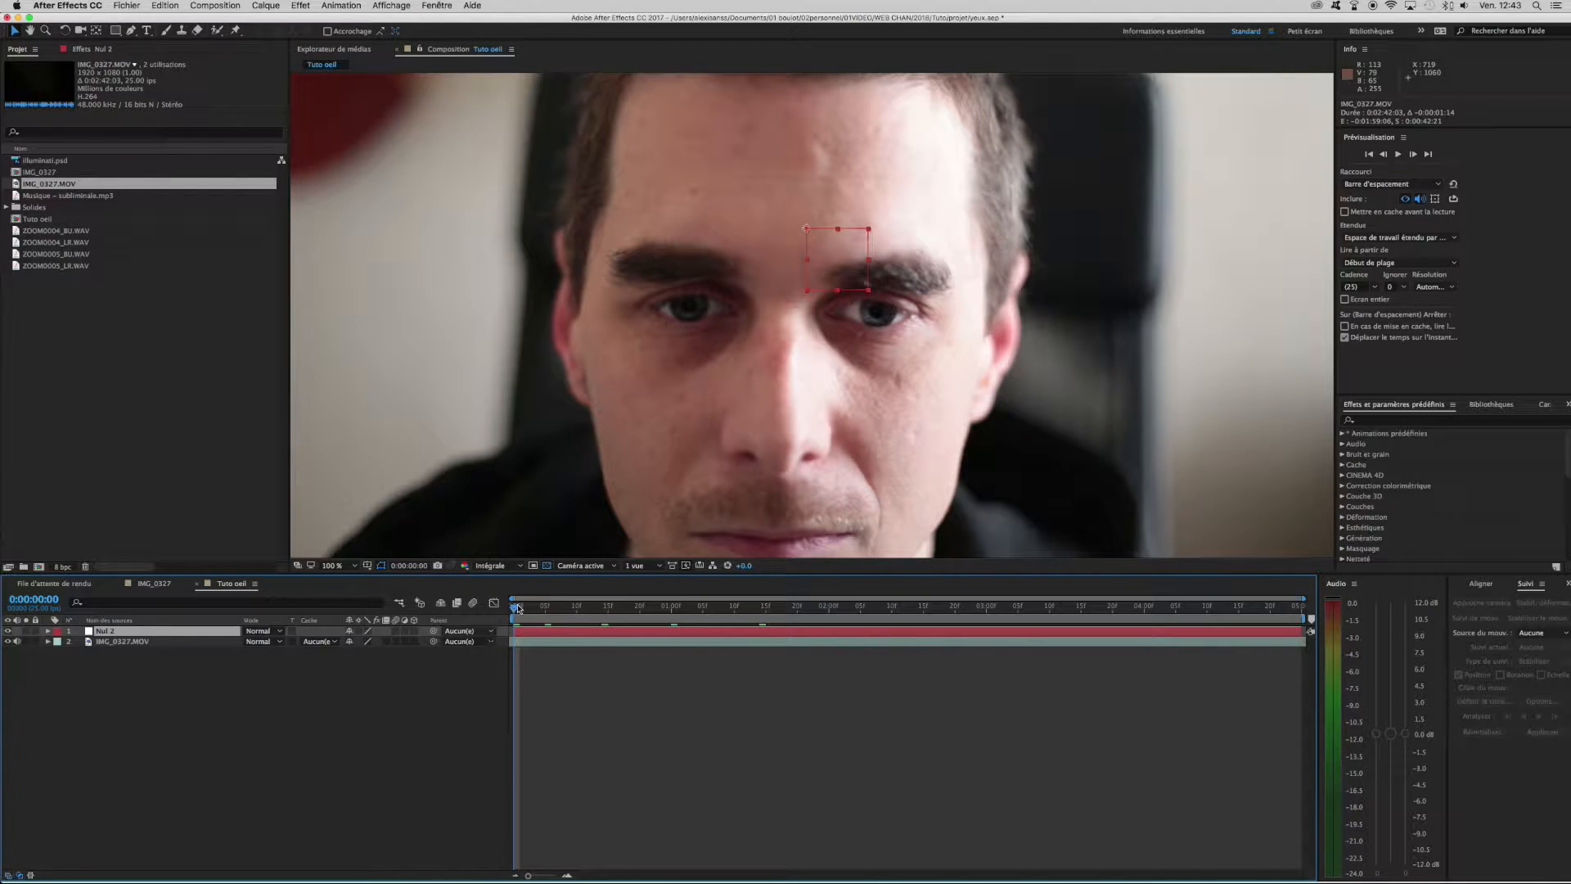
drag(516, 609, 593, 617)
key(space)
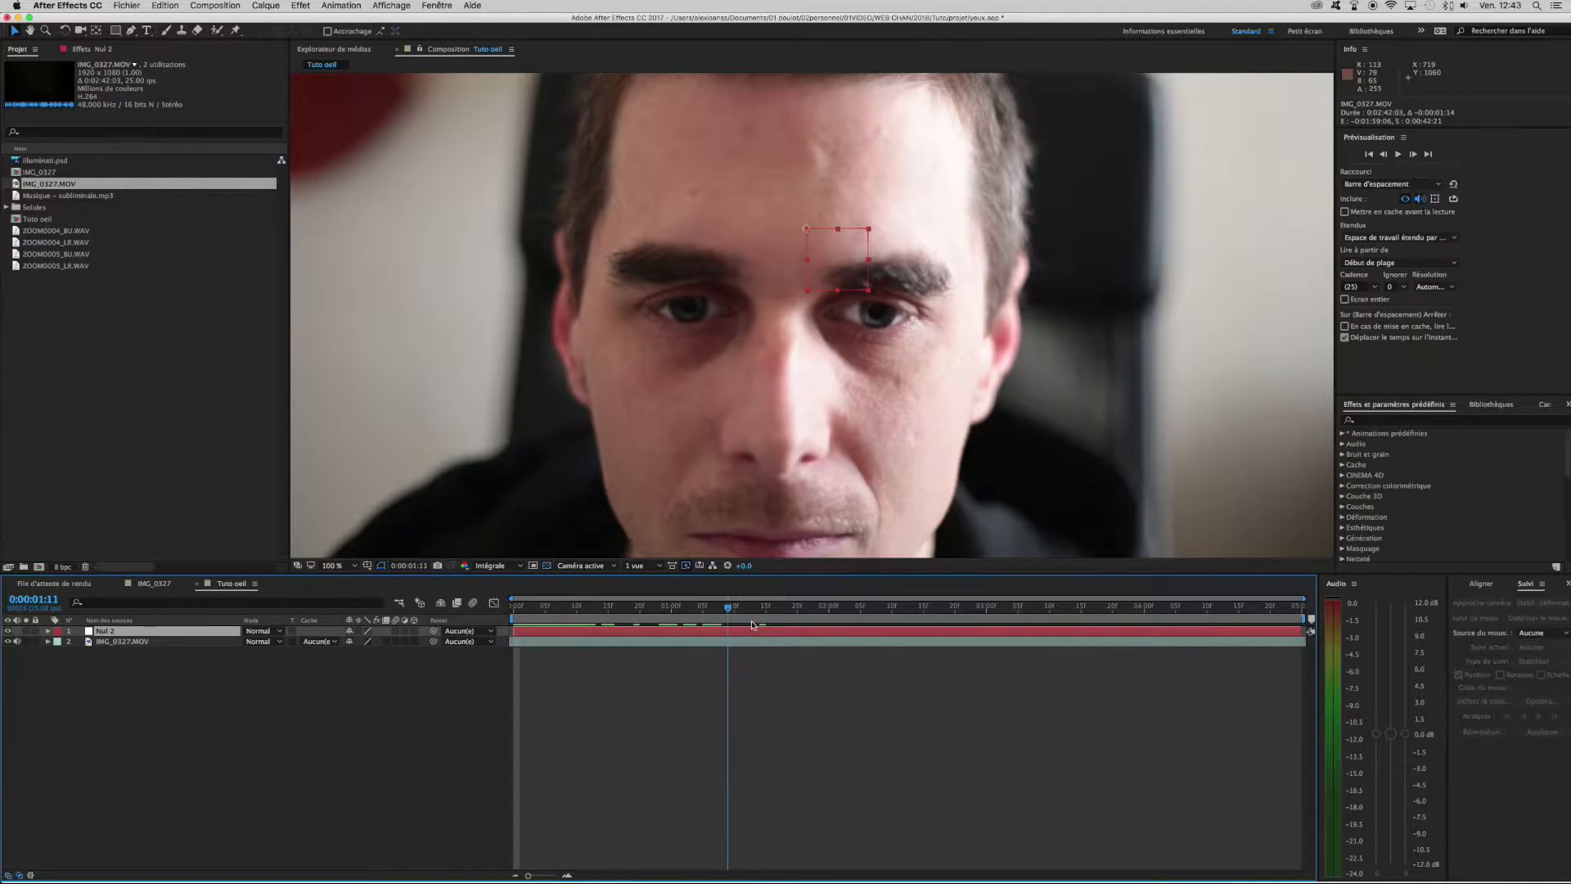
drag(698, 627, 514, 629)
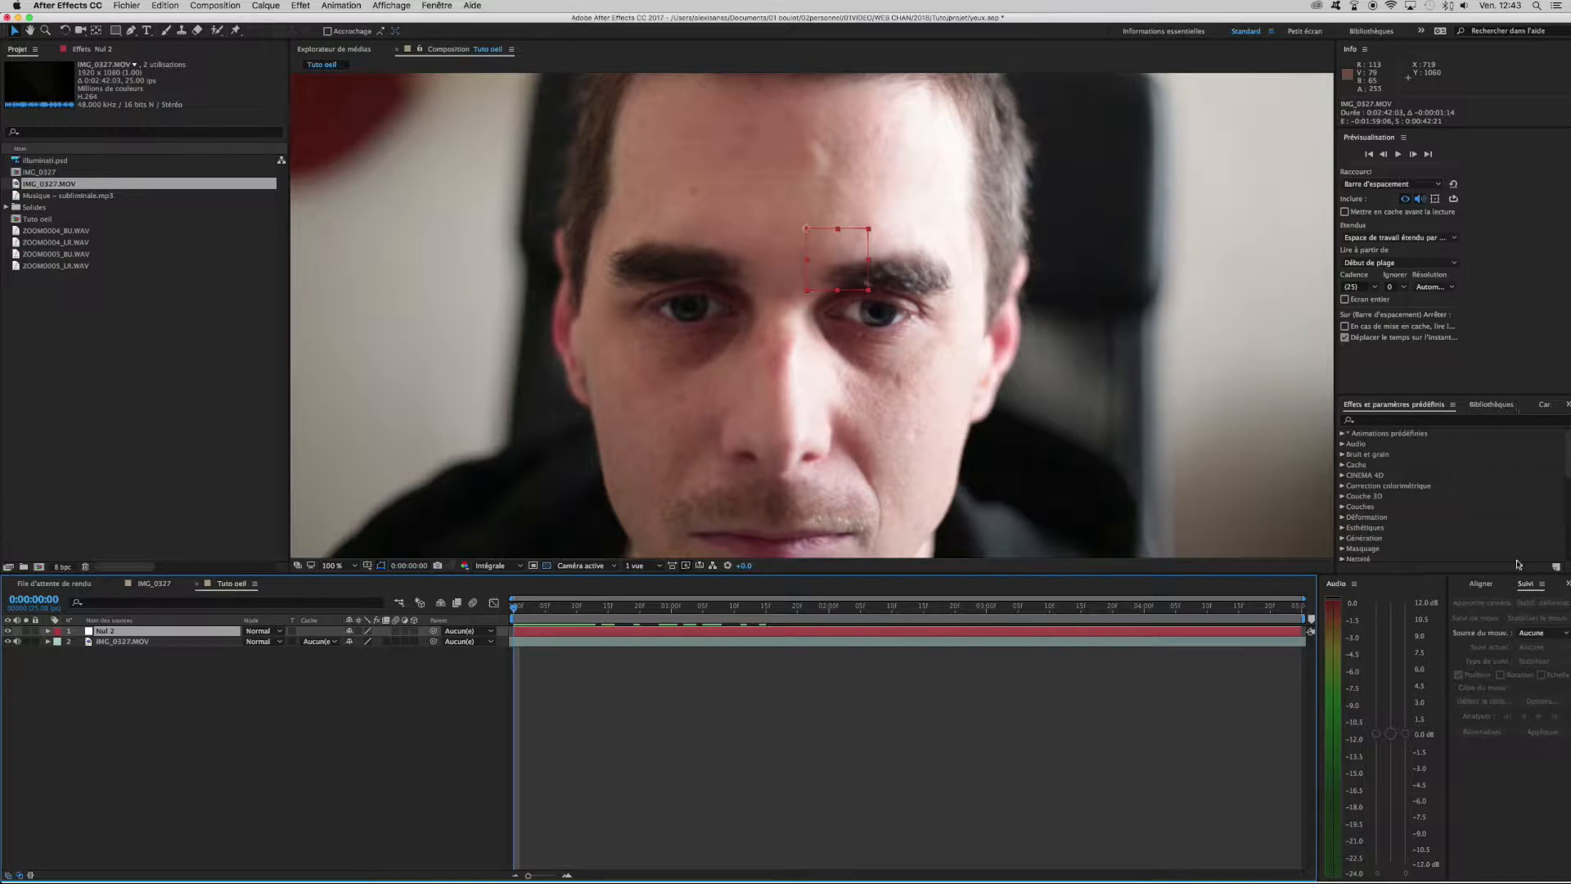
Start motion tracking on the IMG_0327.MOV layer and fit the track point around the iris on the image's left.
click(1526, 584)
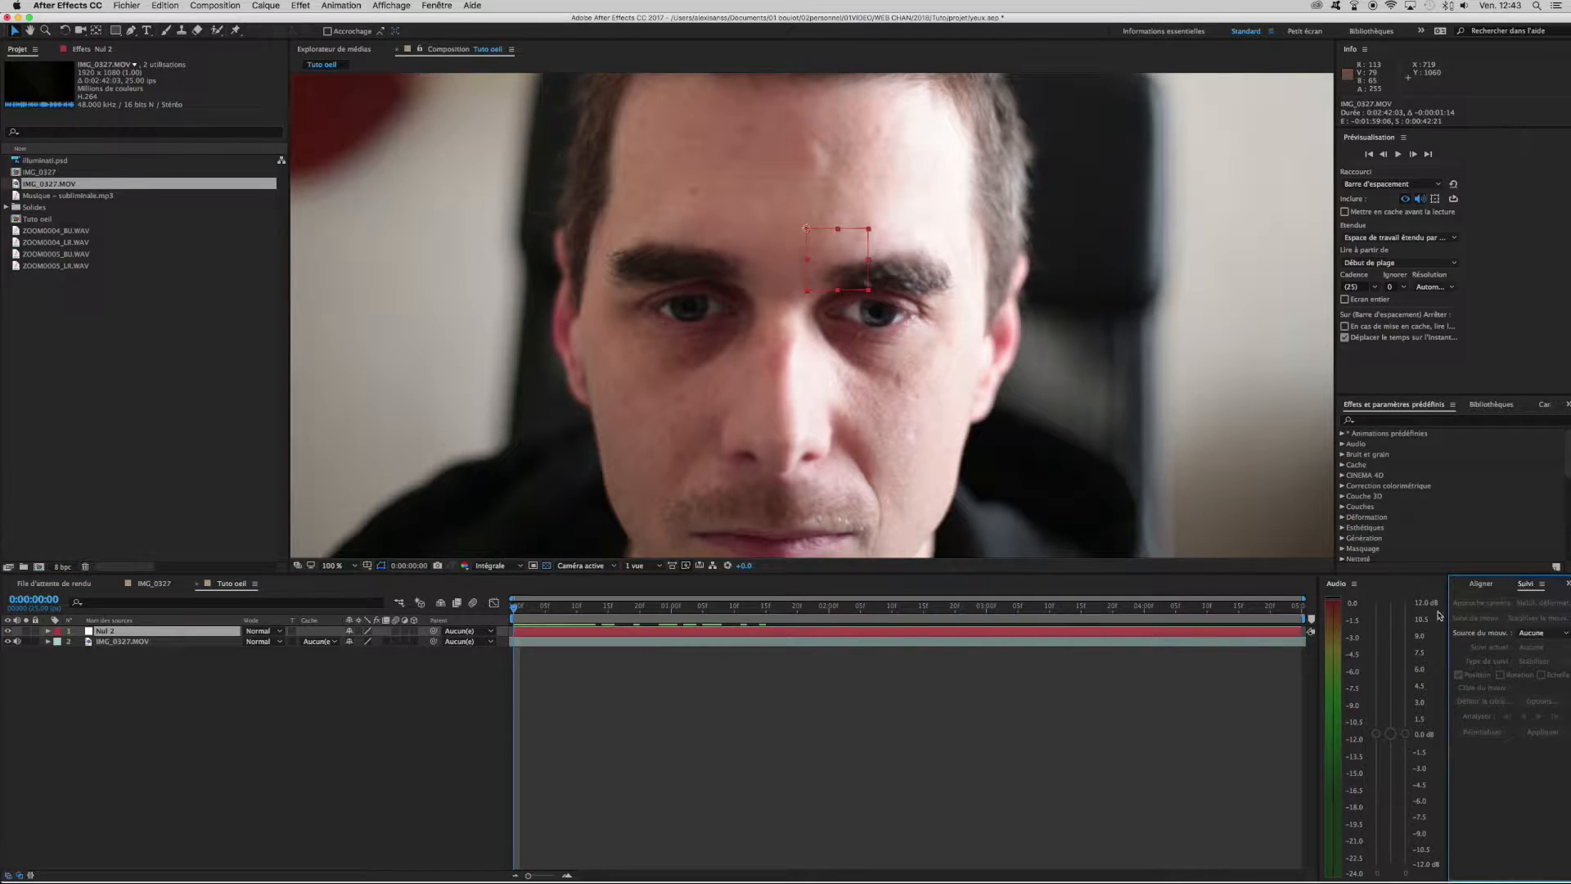
click(578, 643)
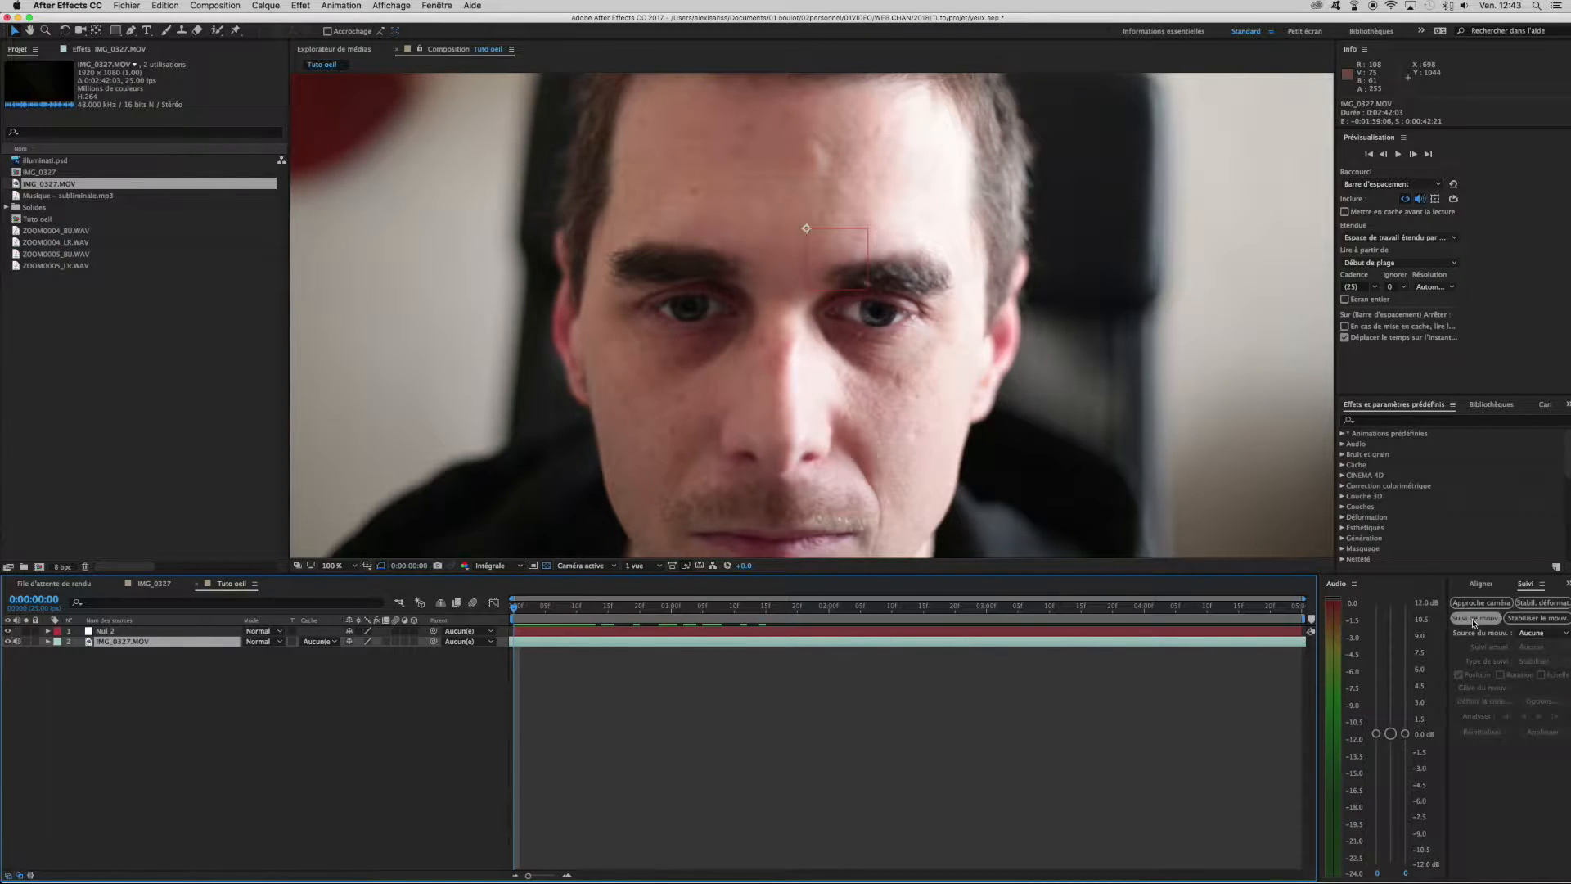
click(1475, 620)
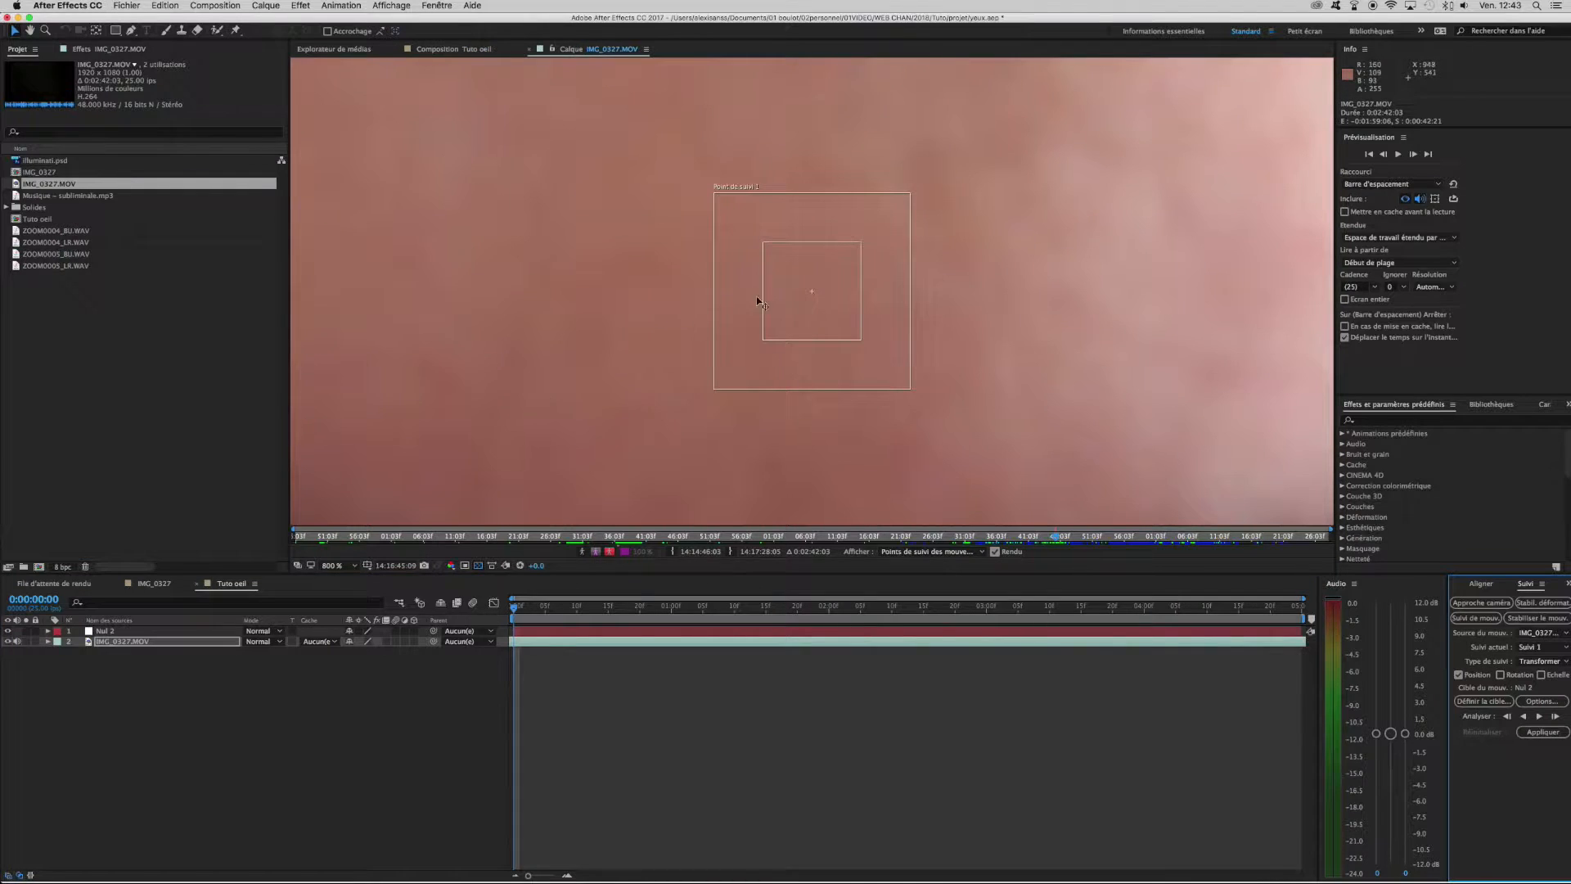
scroll(628, 291, down, 3)
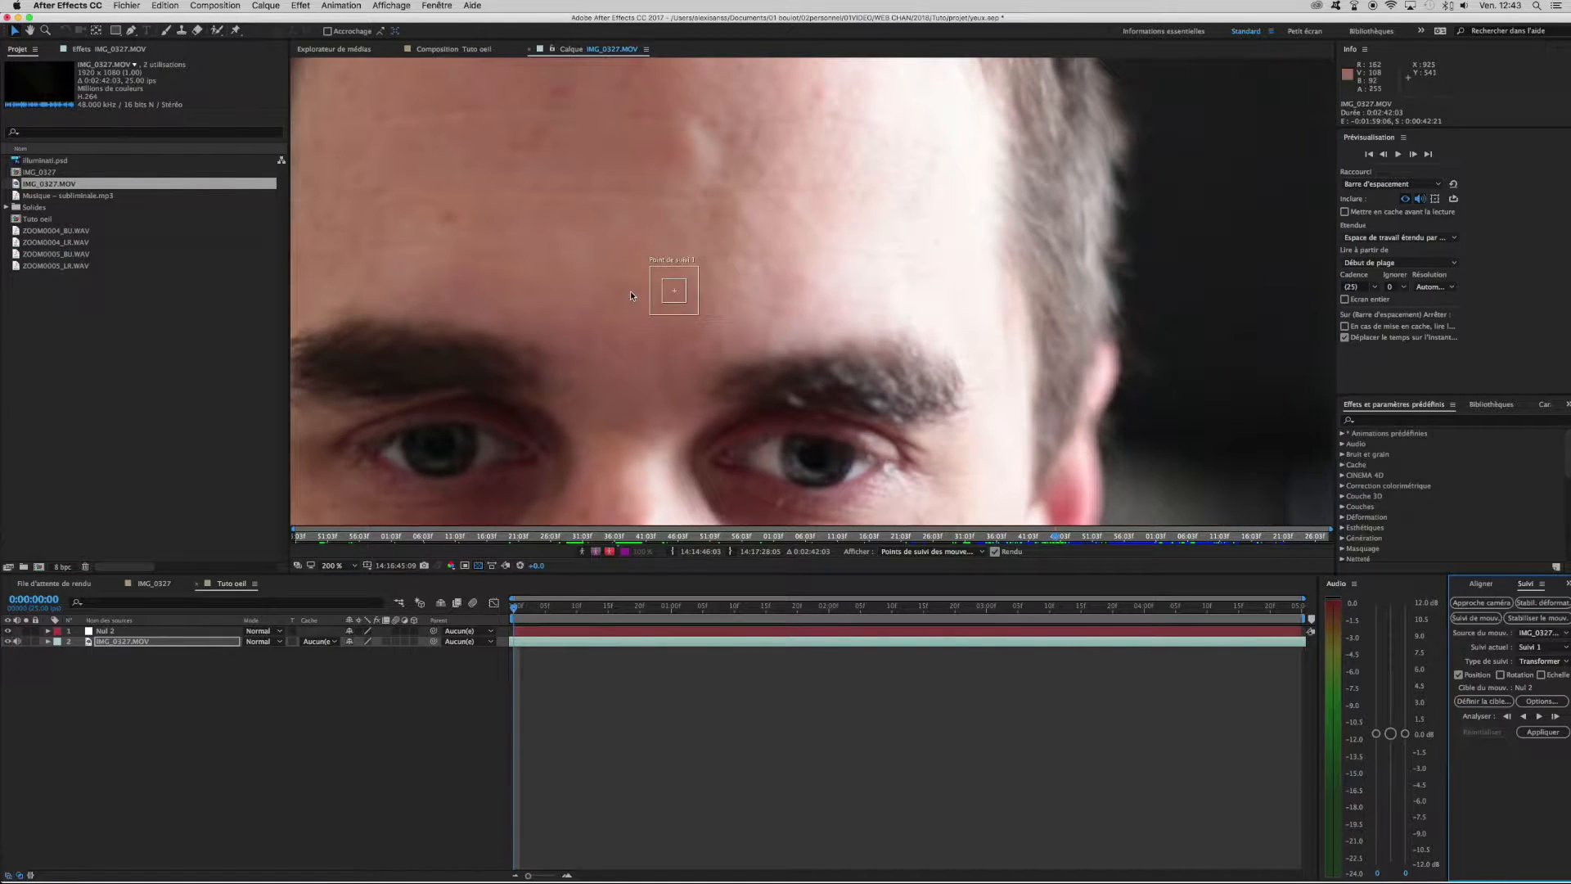
drag(677, 294, 460, 468)
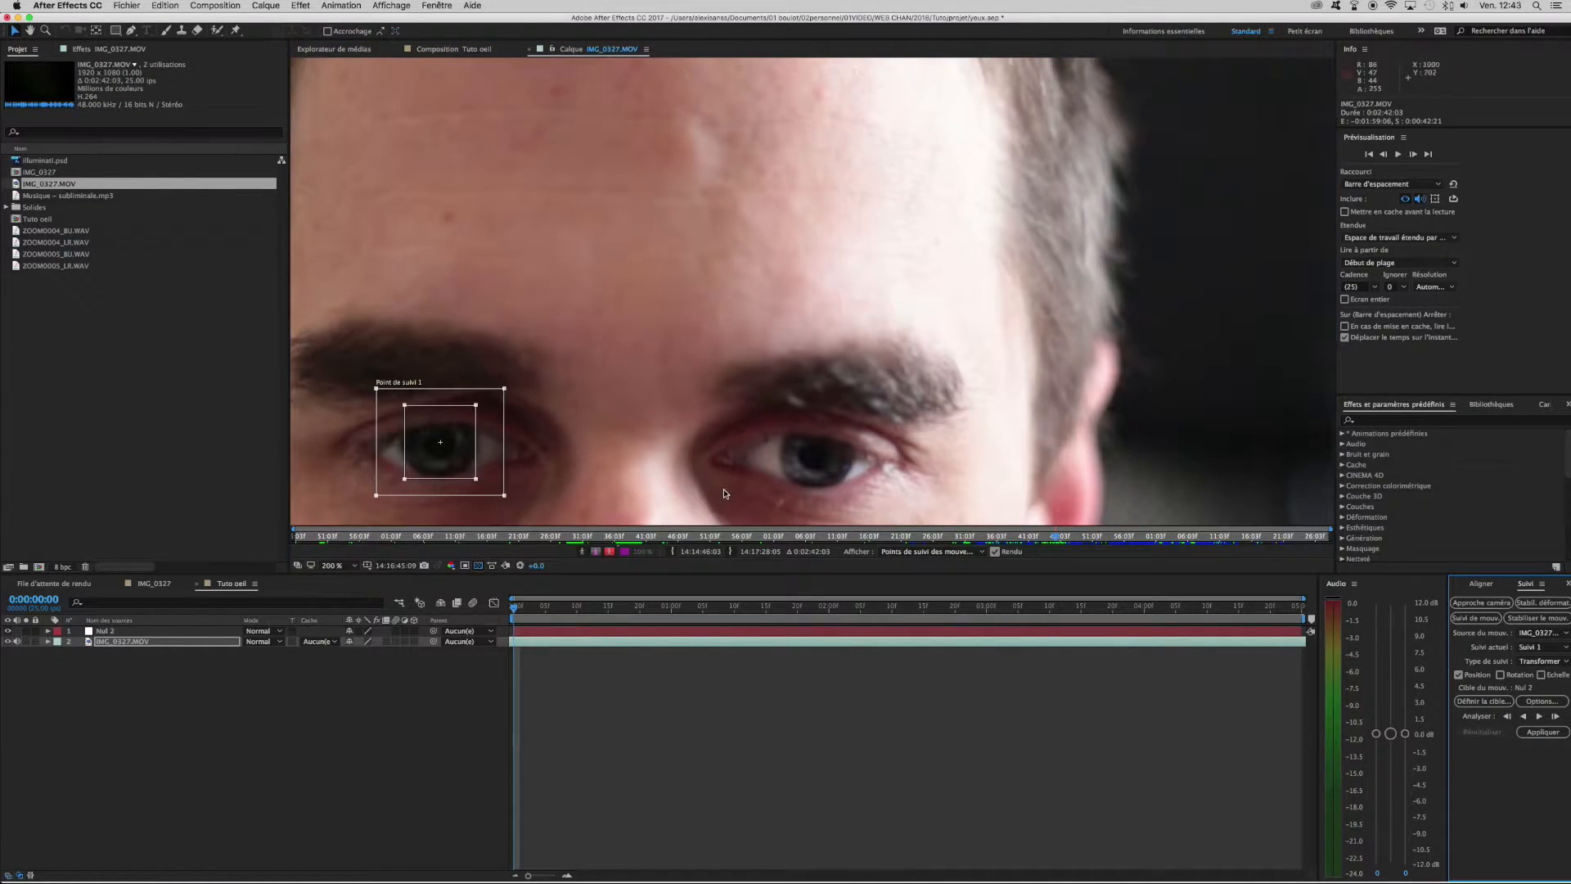
Analyze the eye's track point forward through the clip and go back to 0:00:00:22.
click(1539, 717)
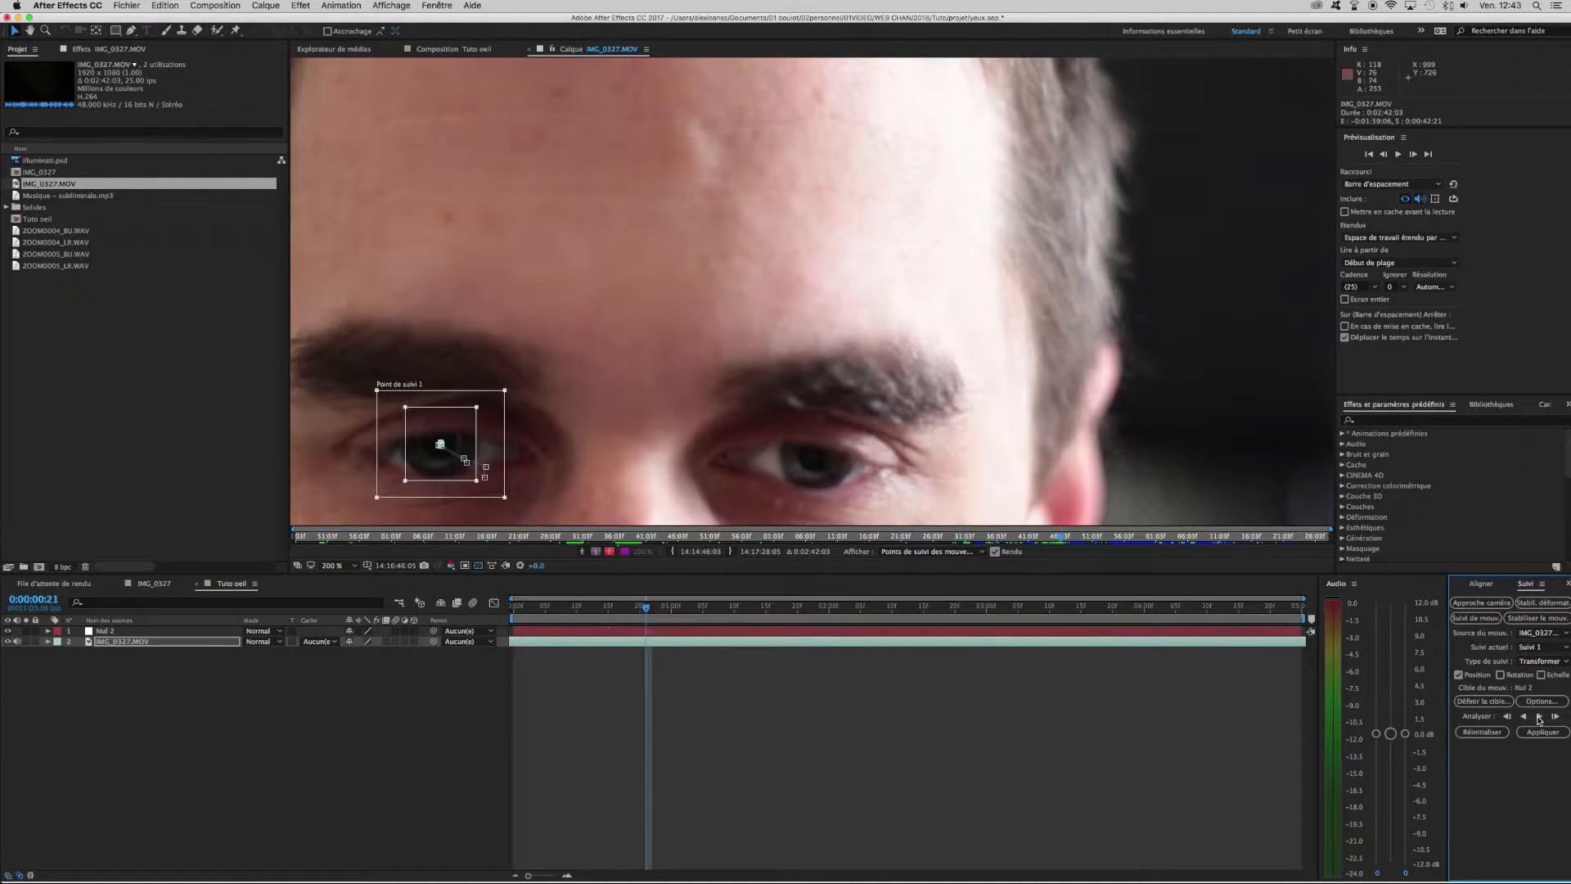
click(1474, 704)
click(1540, 717)
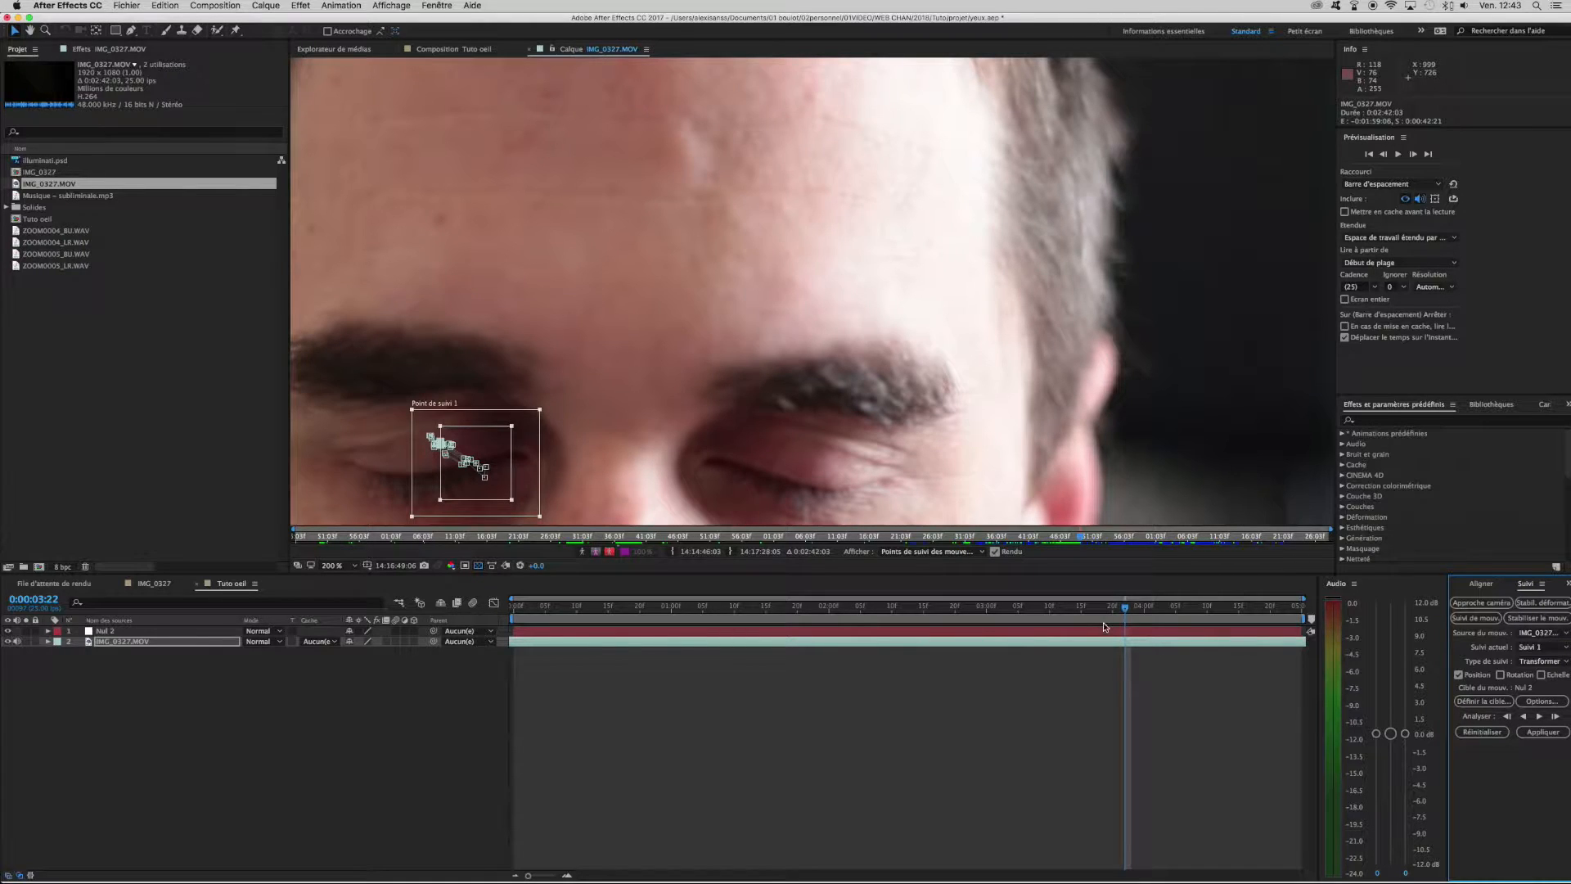
drag(1125, 612, 654, 634)
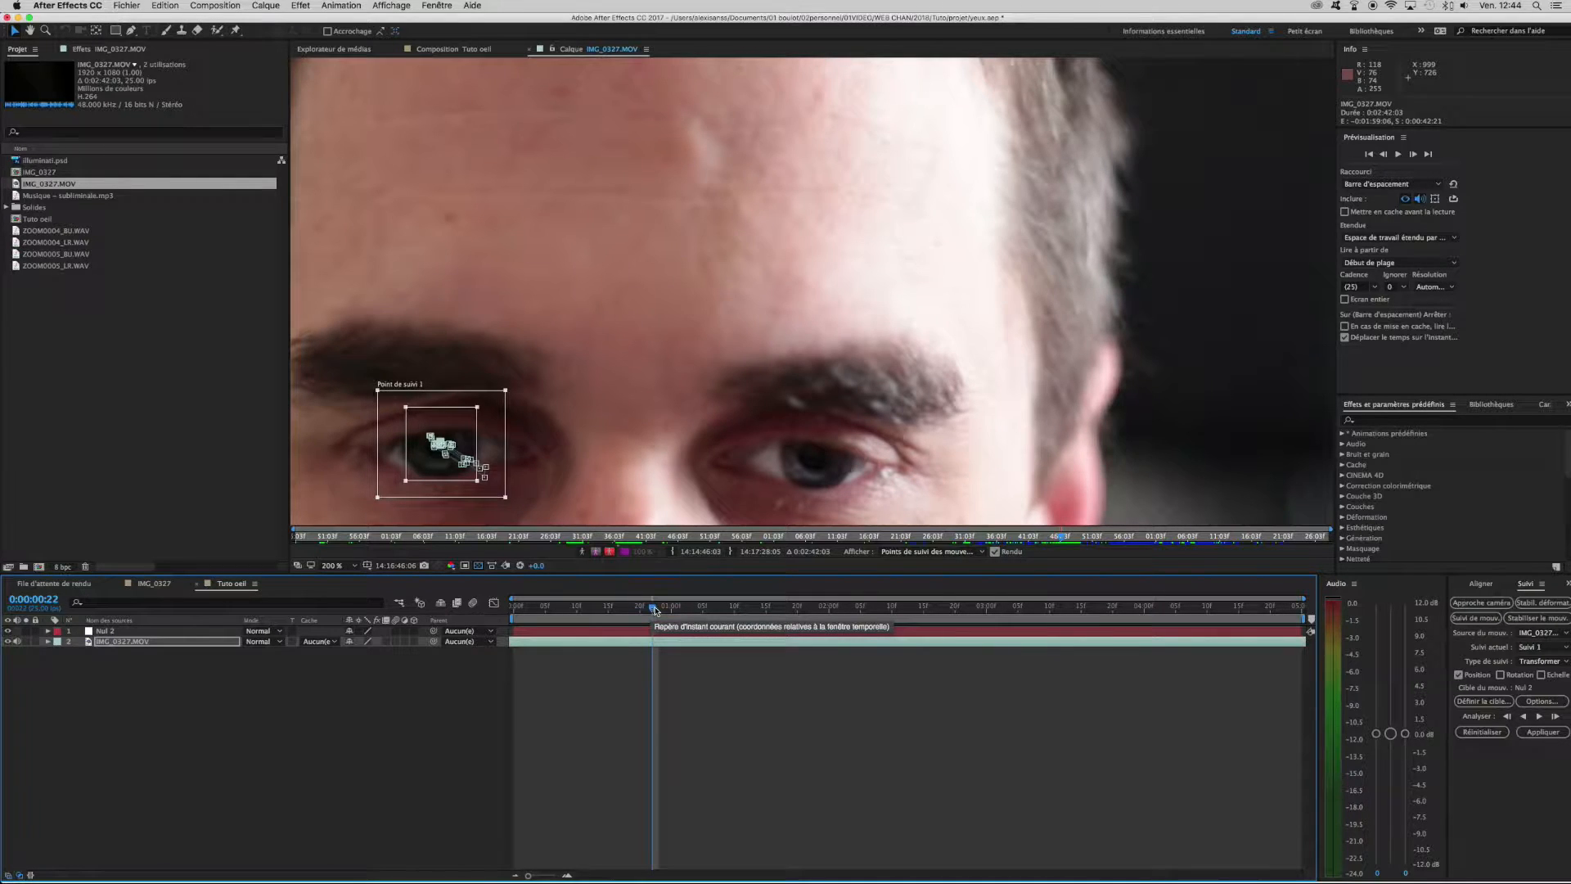
Check the tracked points up to 0:00:02:01, return to the first frame and reveal the footage layer's tracking keyframes.
drag(655, 609, 841, 635)
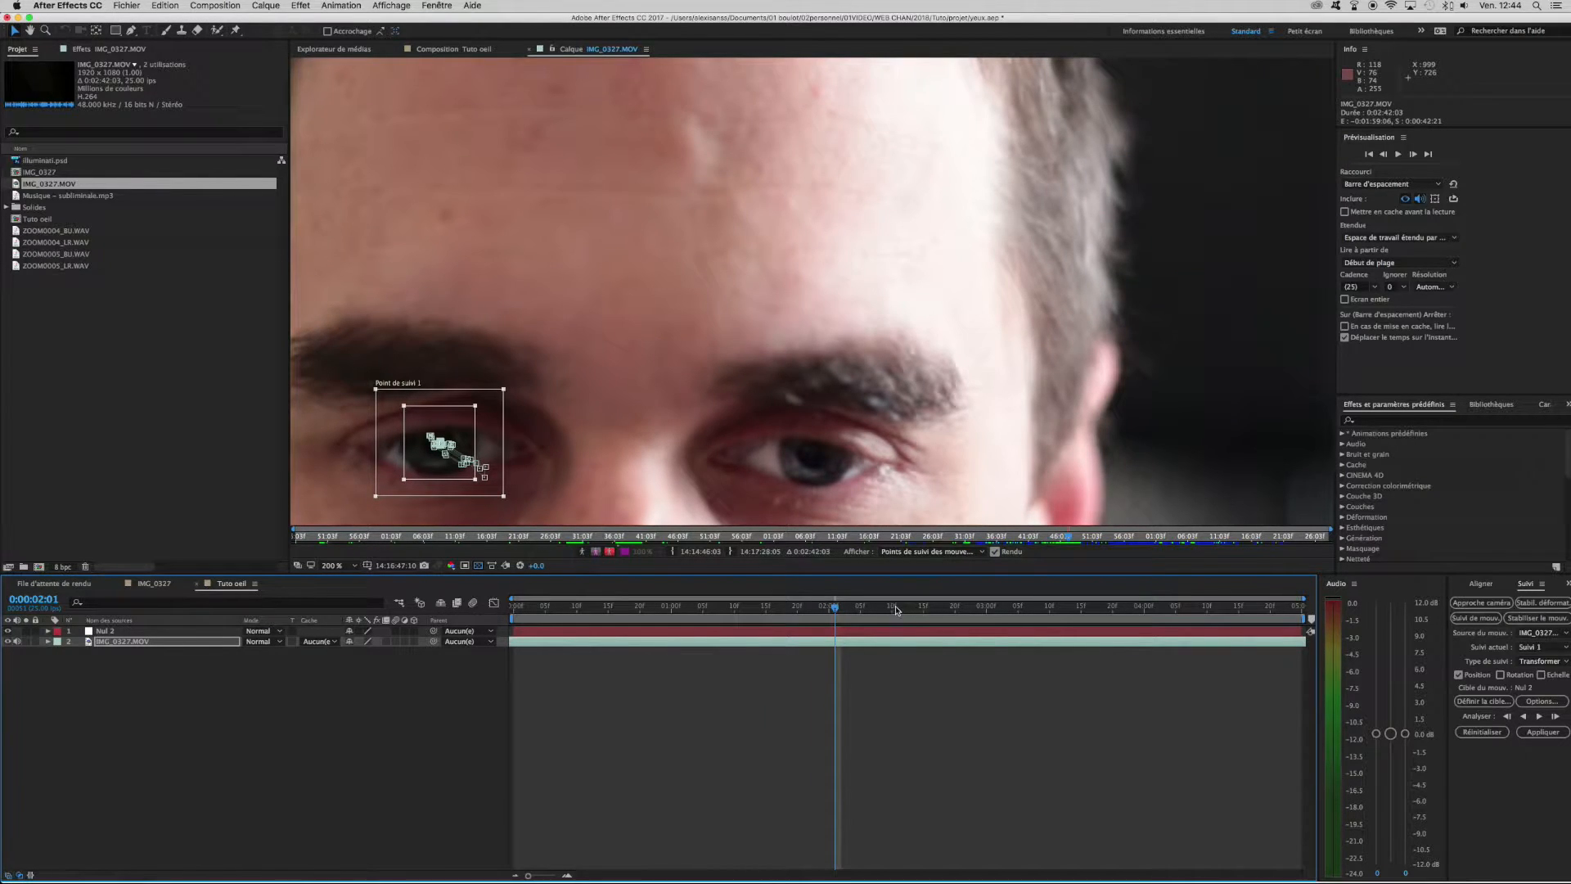
drag(836, 608, 660, 620)
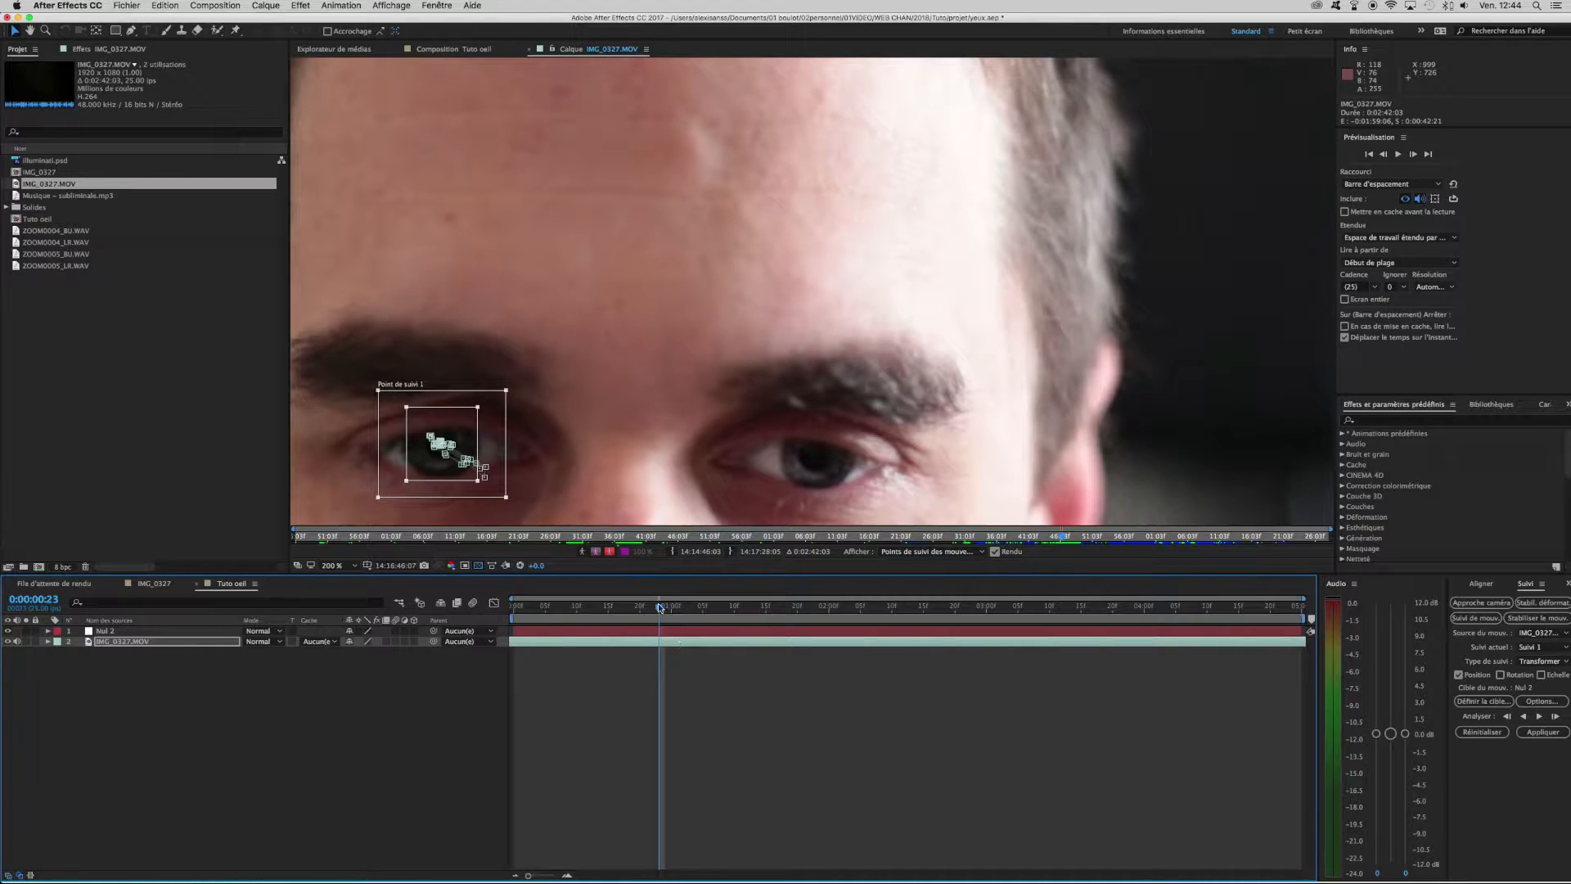
drag(659, 607, 493, 610)
key(u)
Set the Nul 2 layer as the motion target and apply the tracking data in both X and Y.
click(1485, 706)
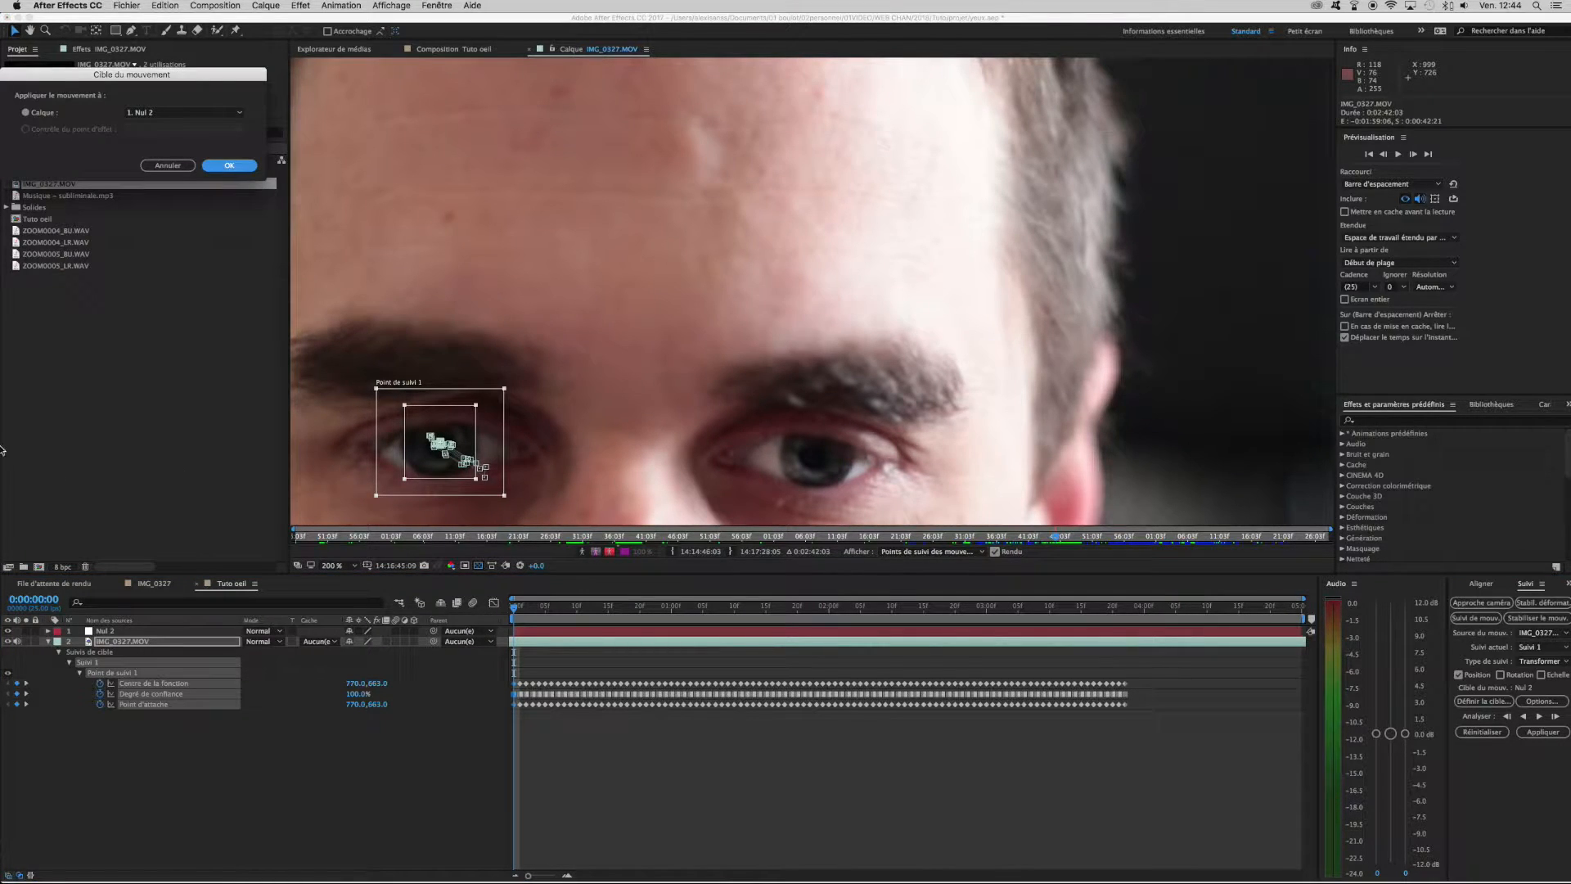
click(230, 167)
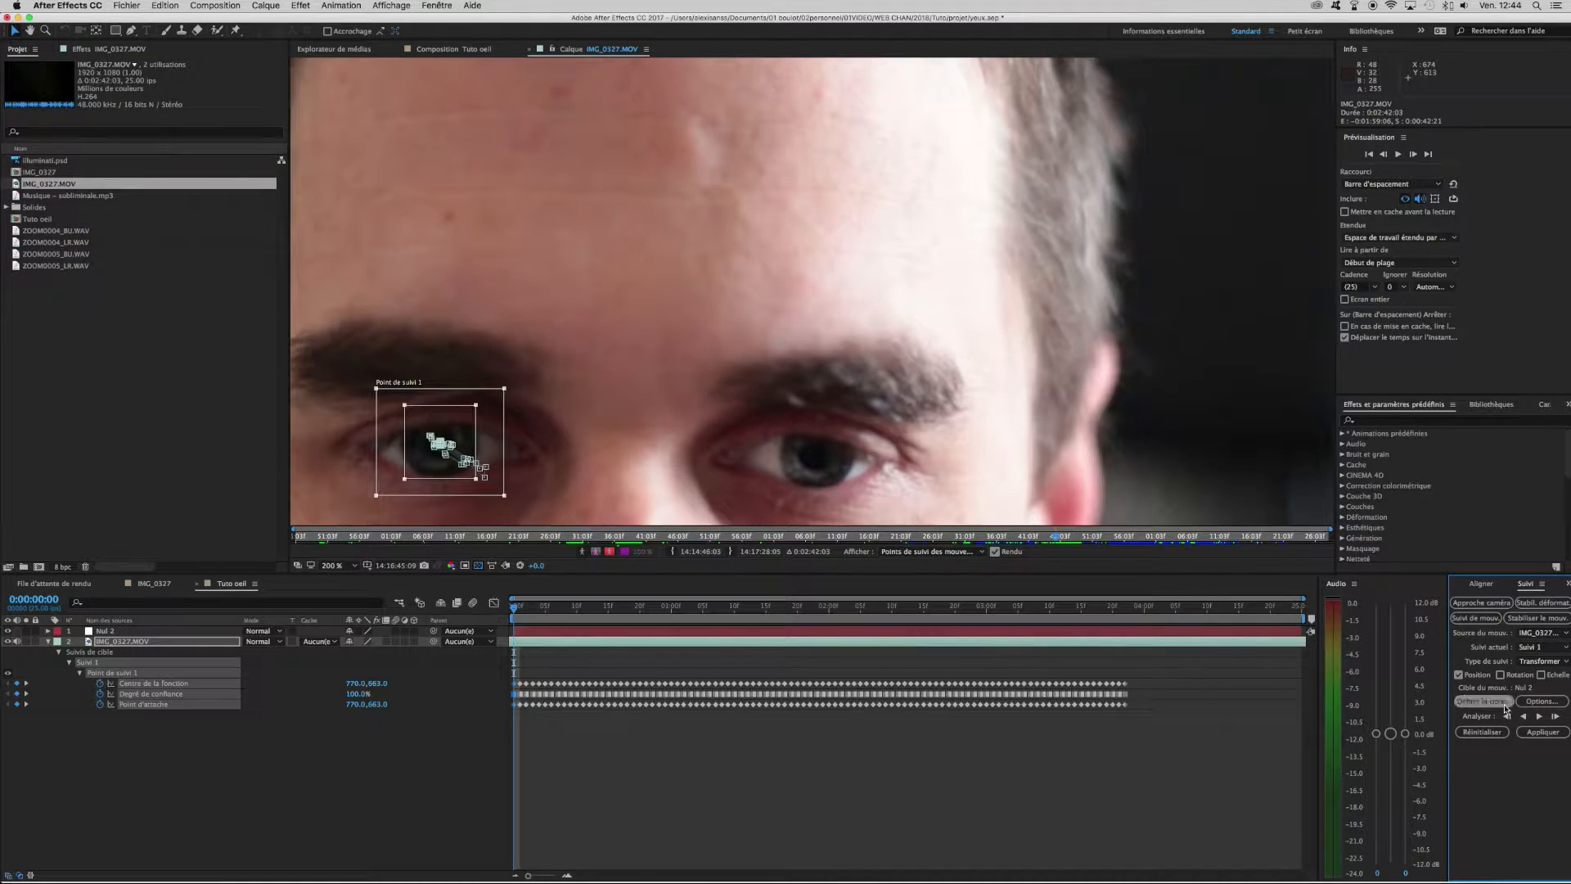
click(1541, 733)
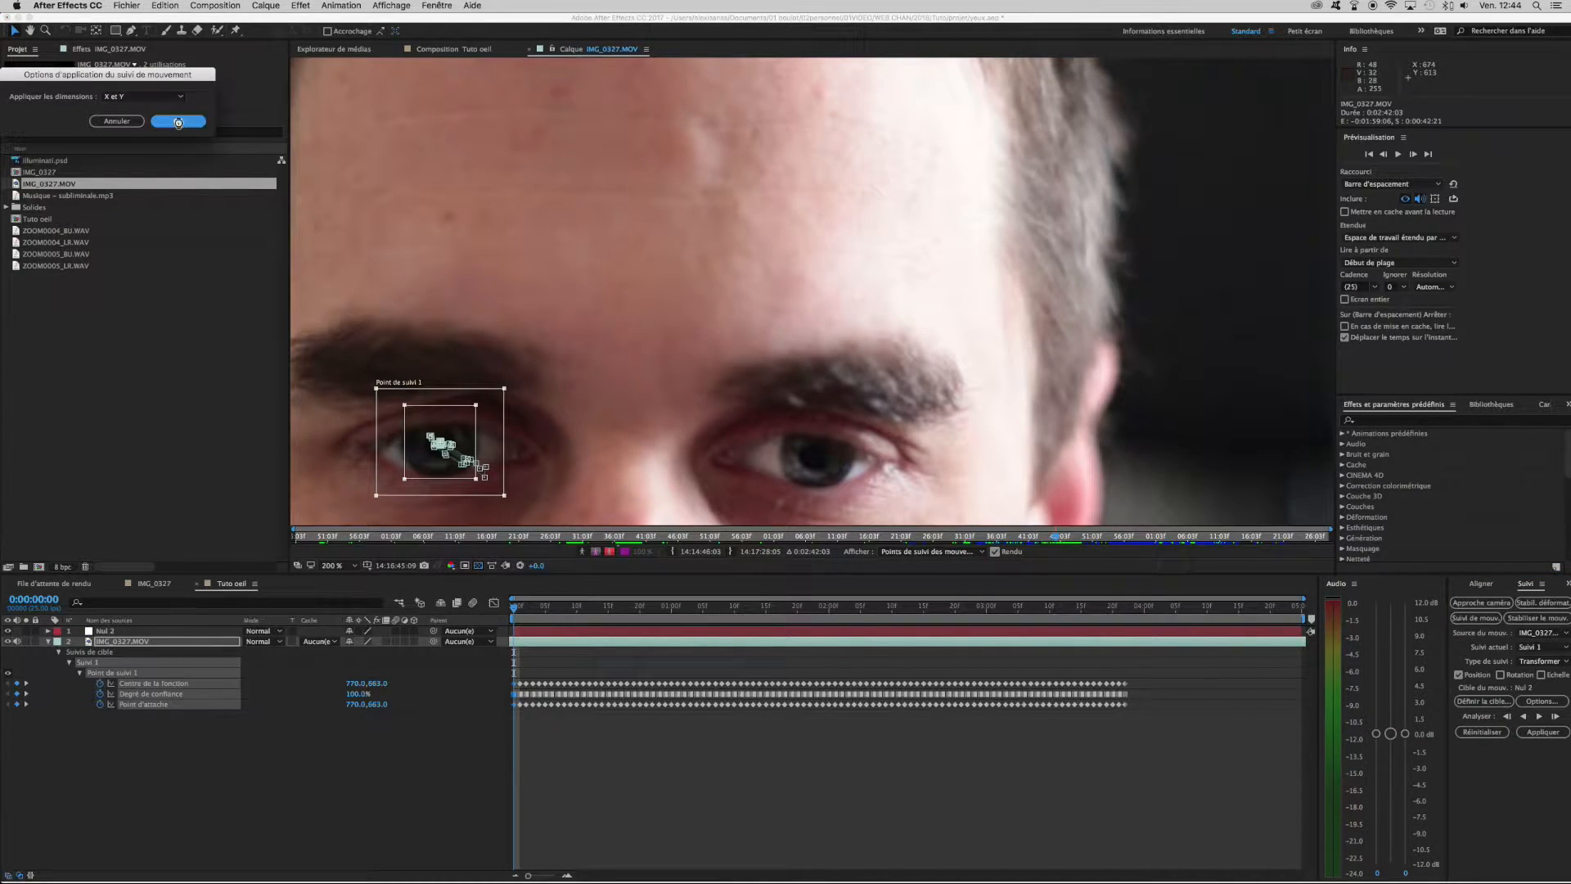
click(177, 122)
Reveal the Nul 2 layer's position keyframes and move through the clip to 0:00:01:01.
click(622, 634)
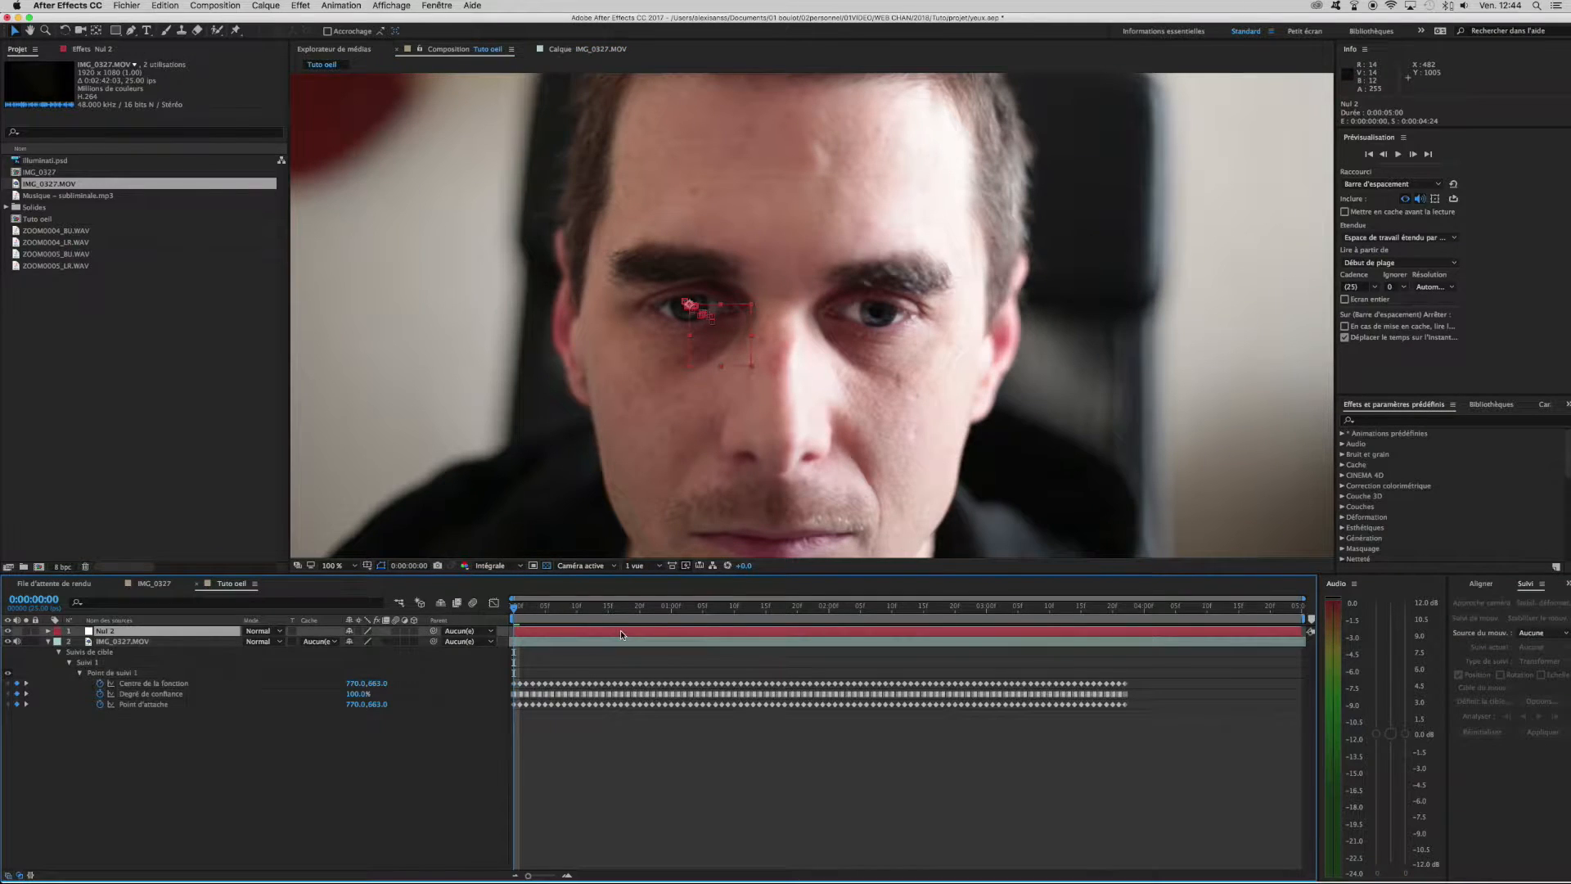
key(u)
drag(516, 613, 679, 631)
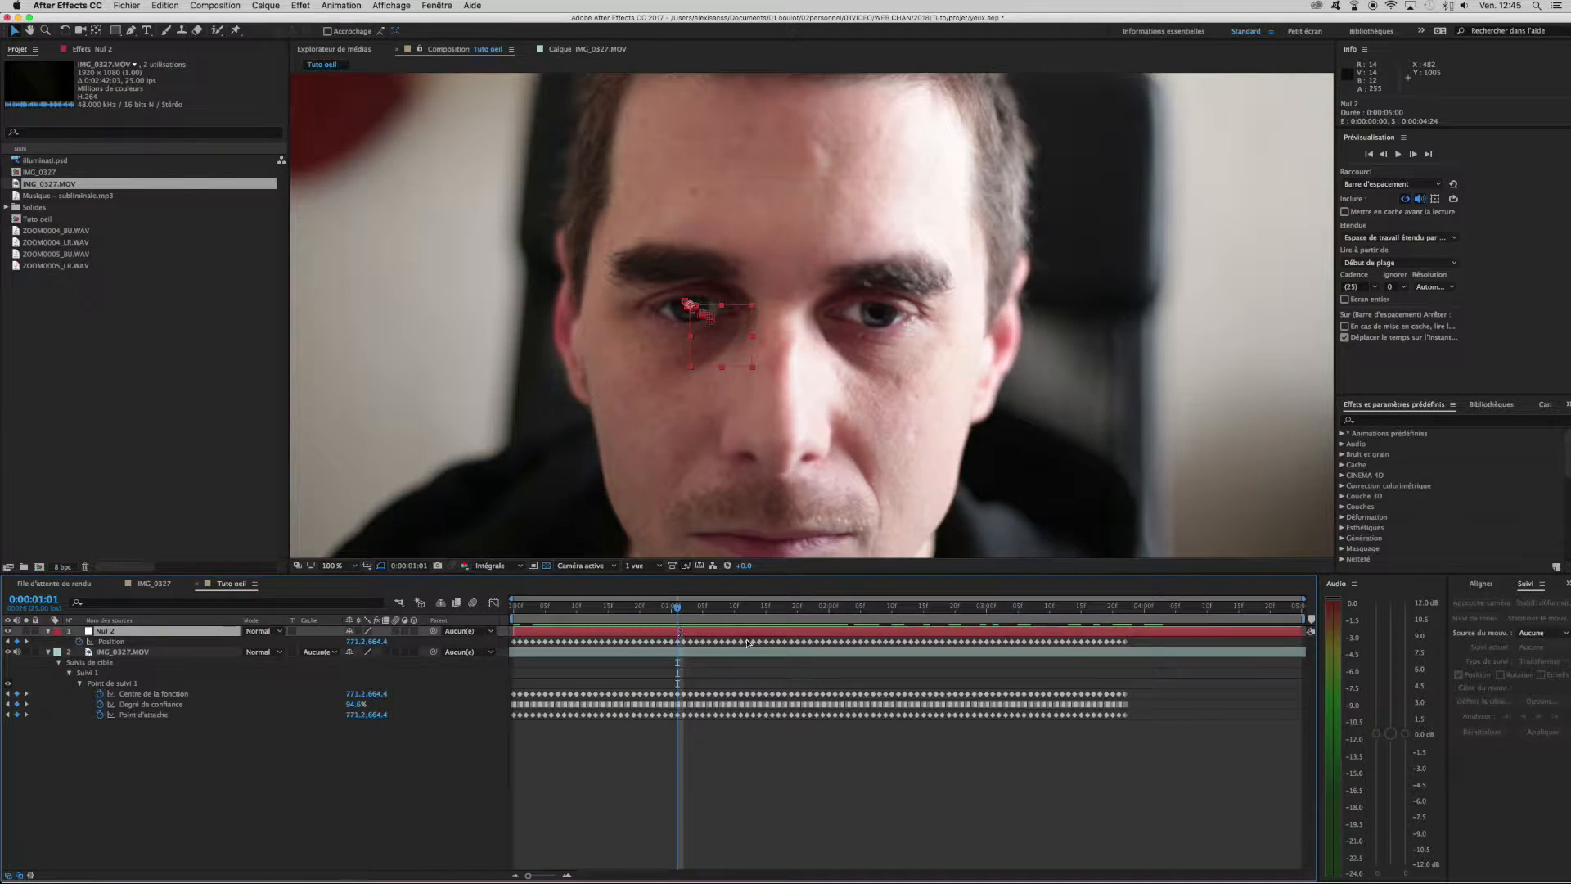
Create an adjustment layer above the Nul 2 layer.
click(266, 6)
mouse_move(343, 20)
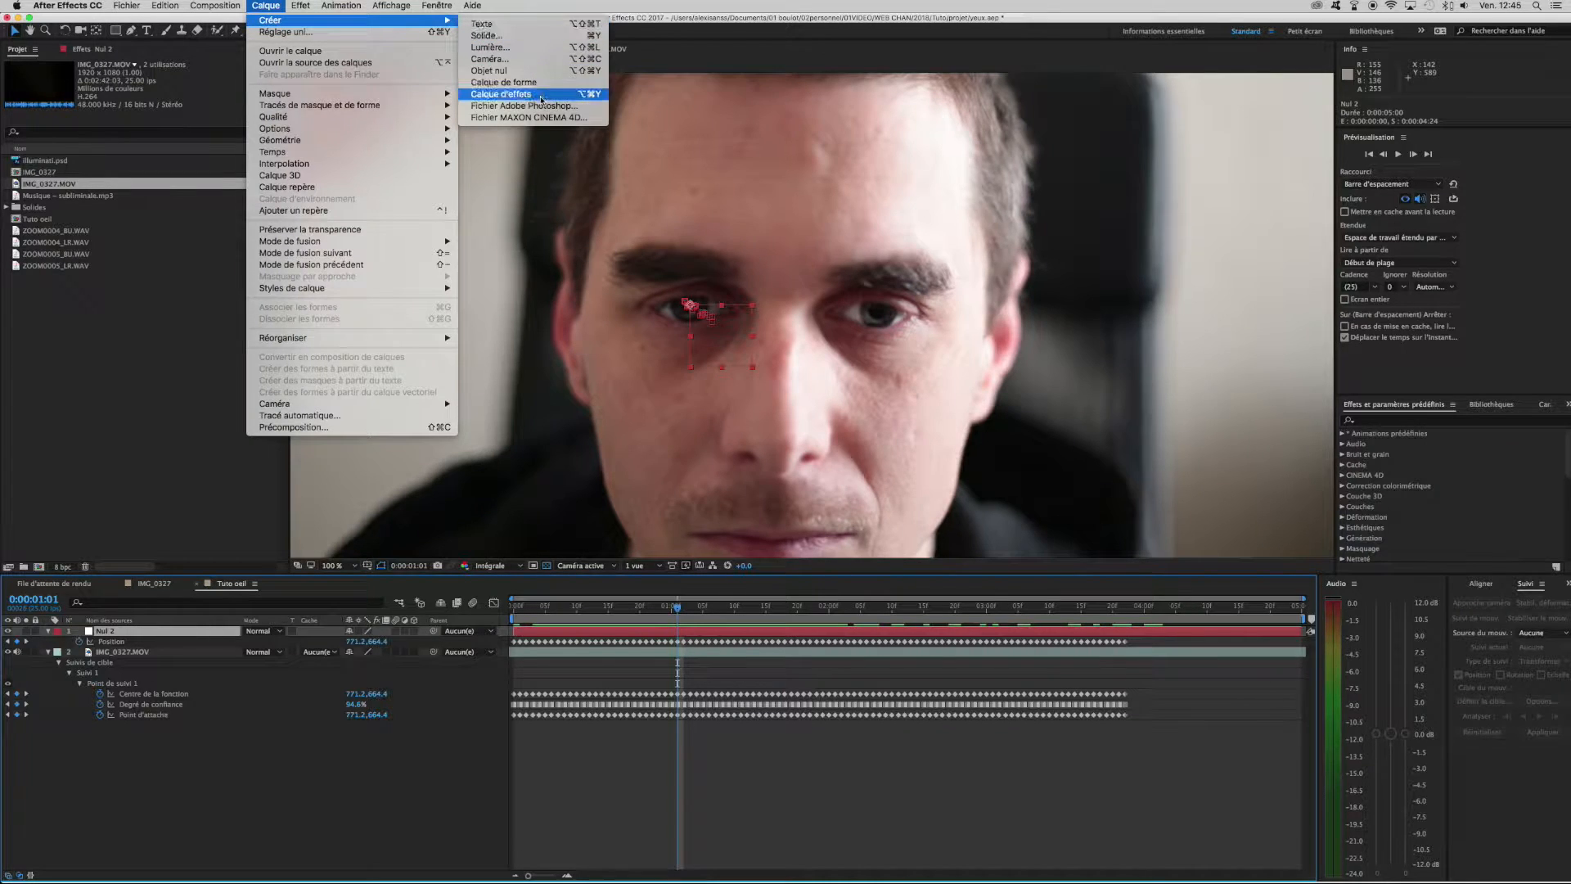
click(541, 95)
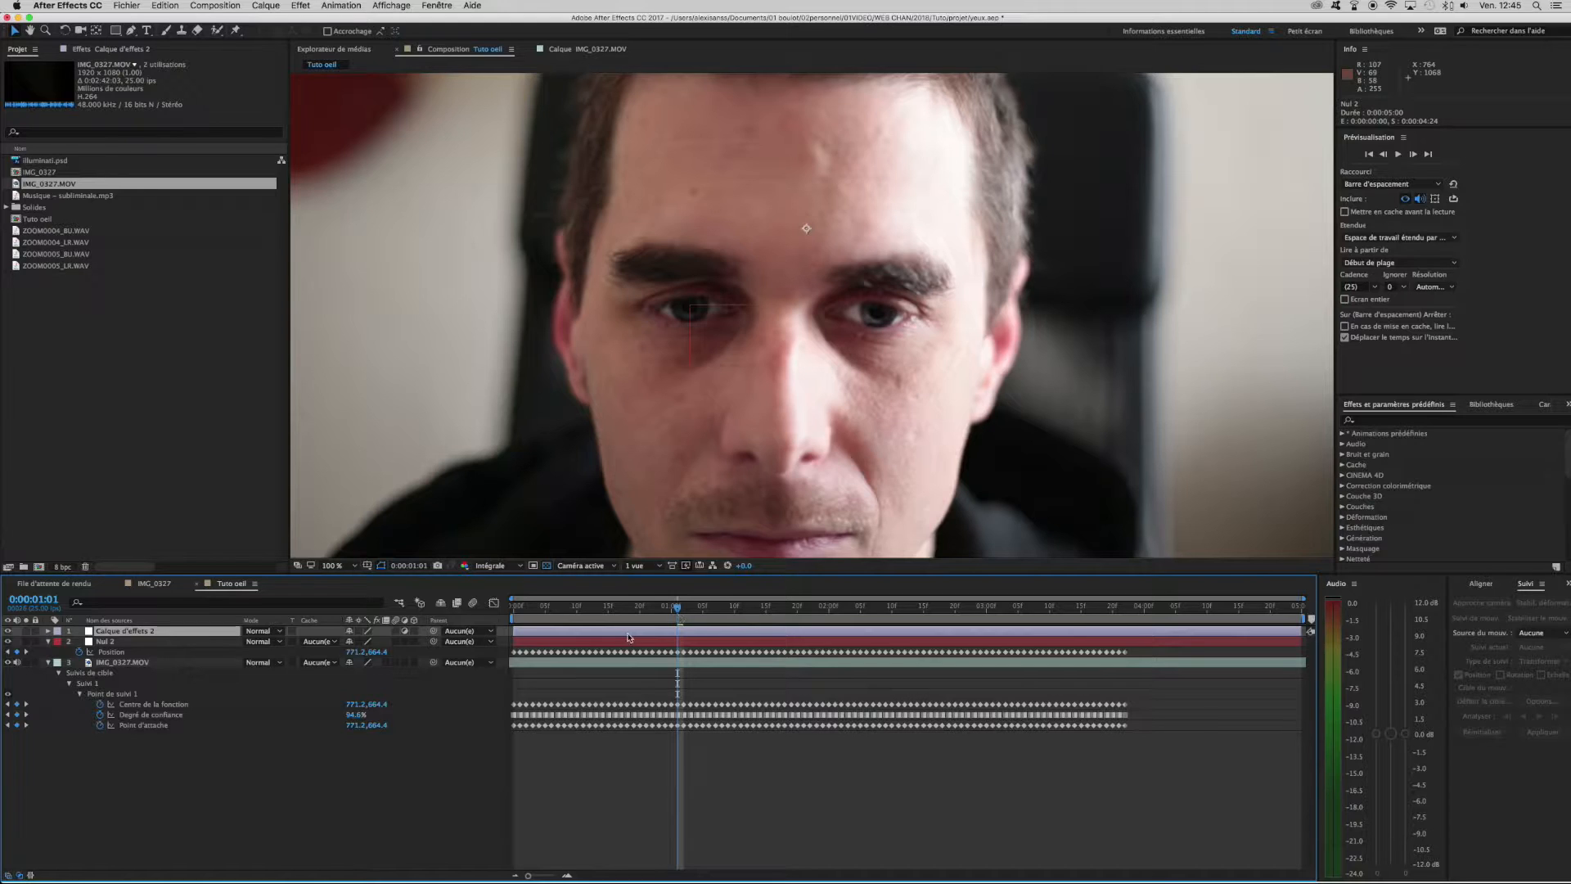
Search the effects for "courbe" and apply the Courbes effect to the adjustment layer.
scroll(635, 636, up, 5)
scroll(717, 620, down, 5)
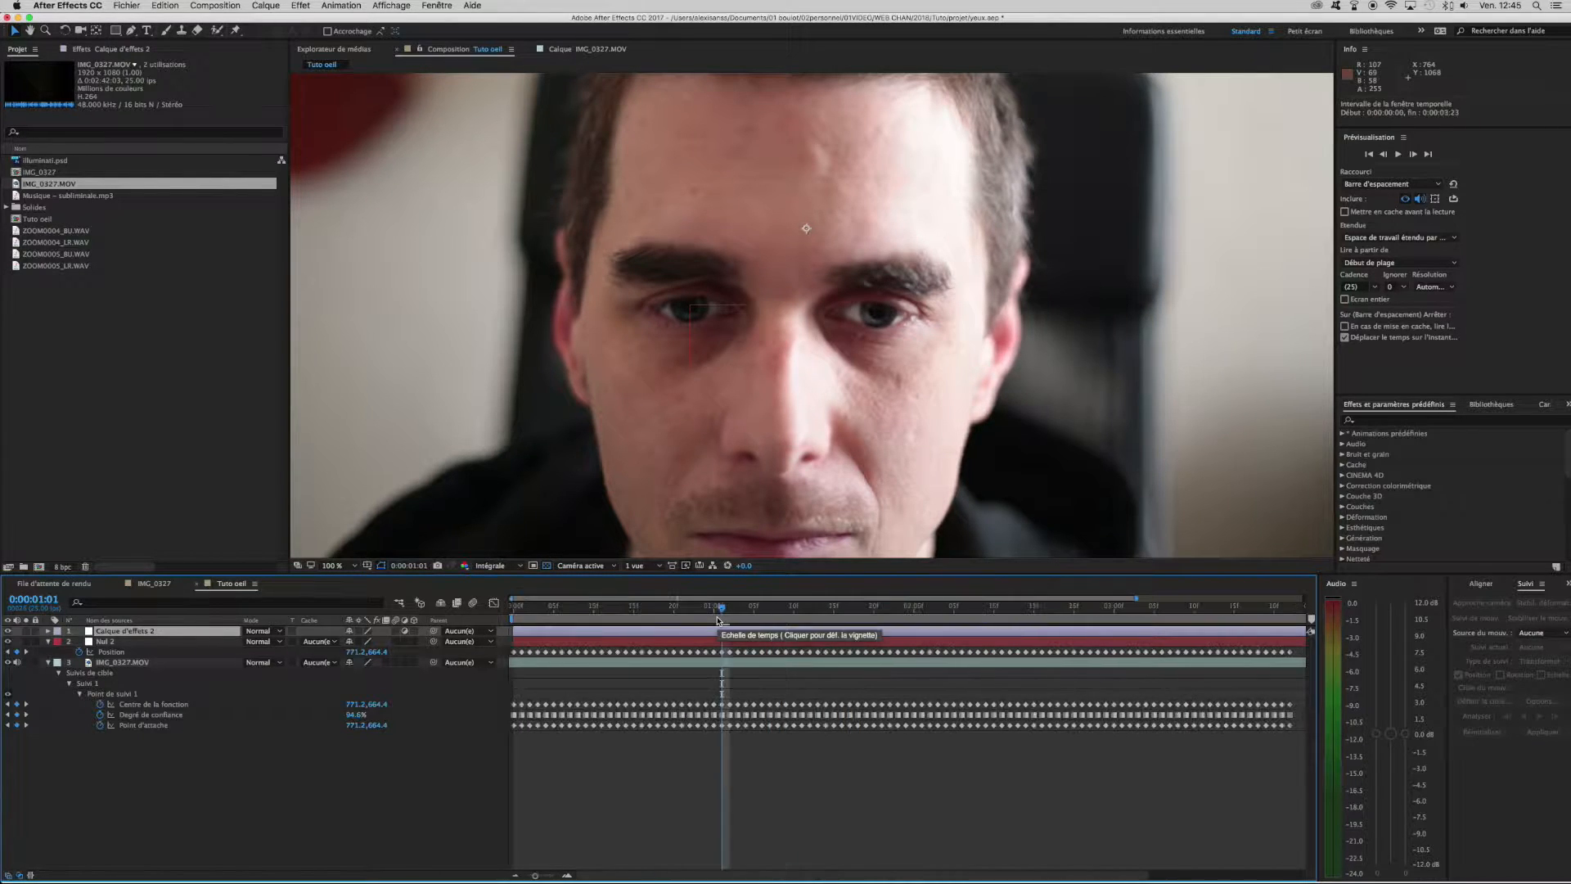
scroll(666, 309, up, 1)
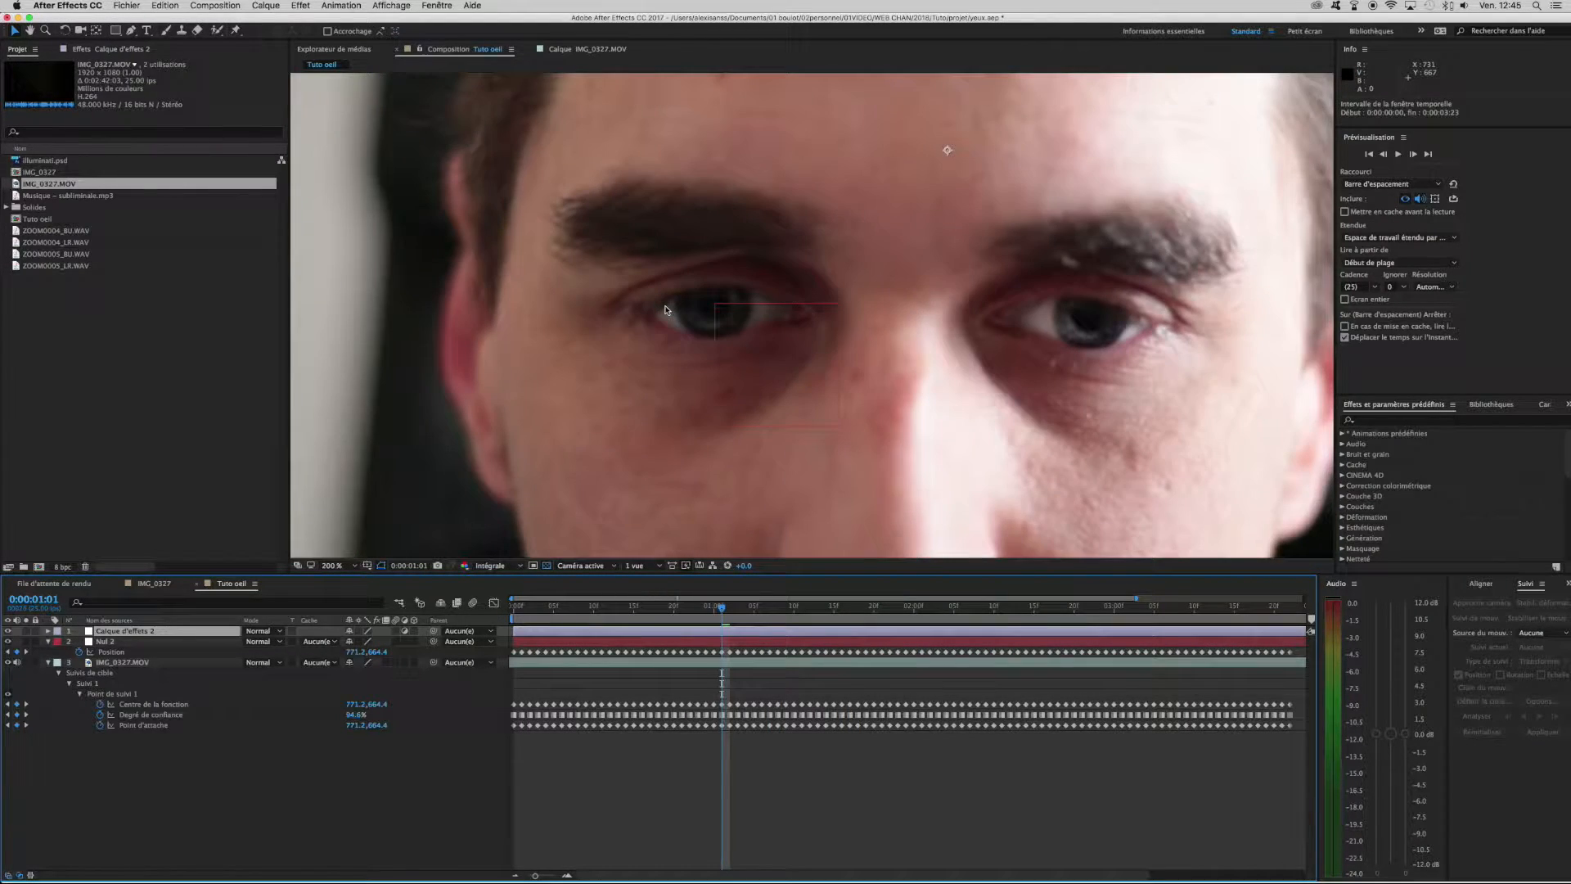
scroll(666, 309, up, 1)
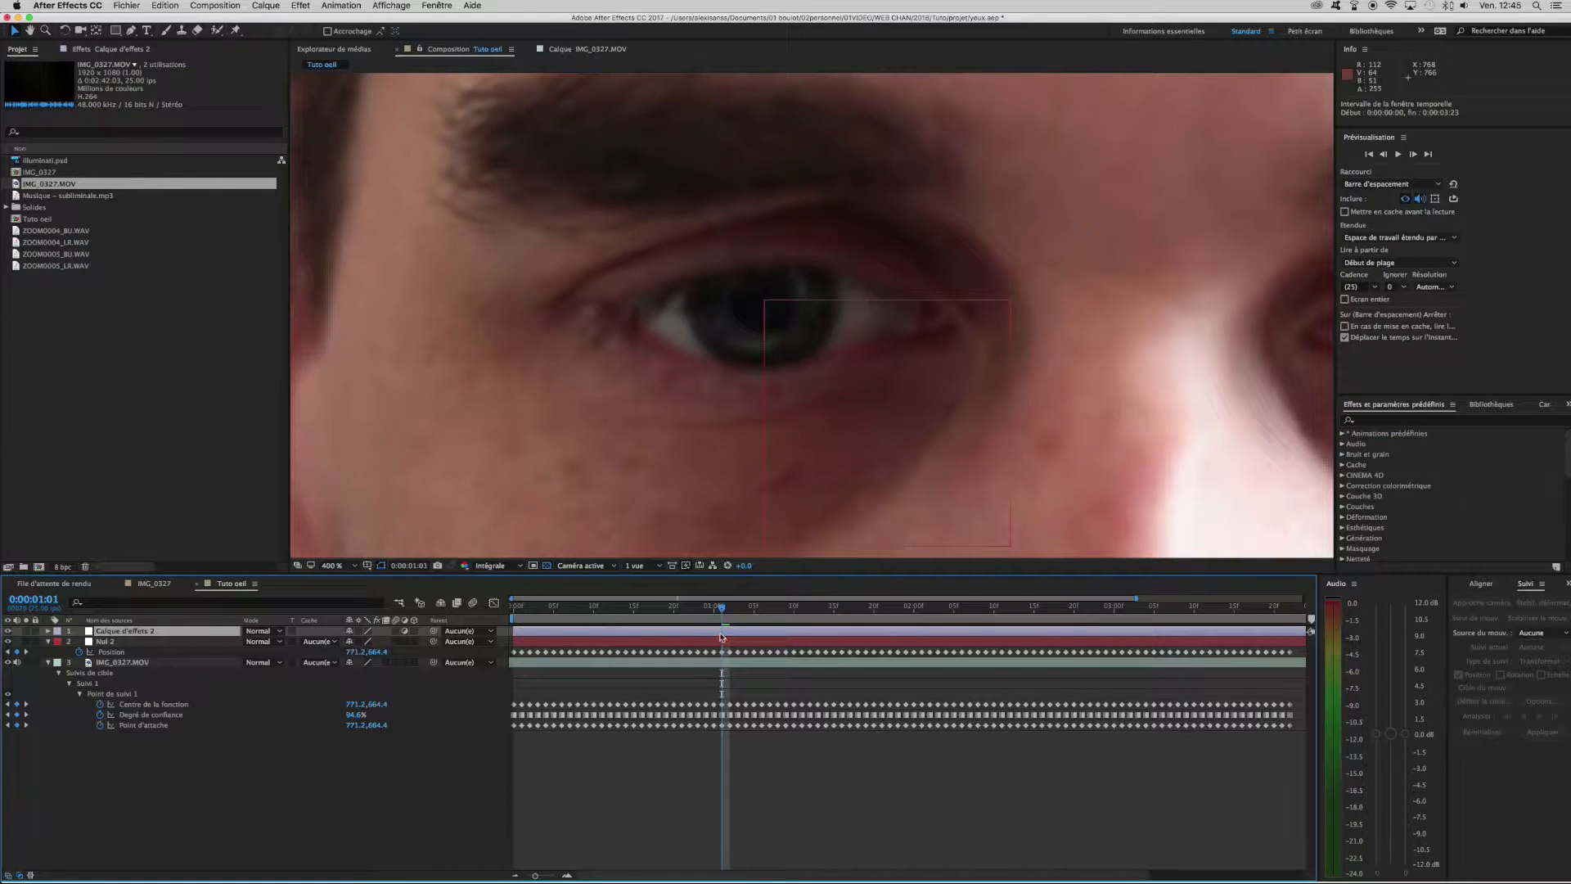
click(1378, 422)
text(coourbes)
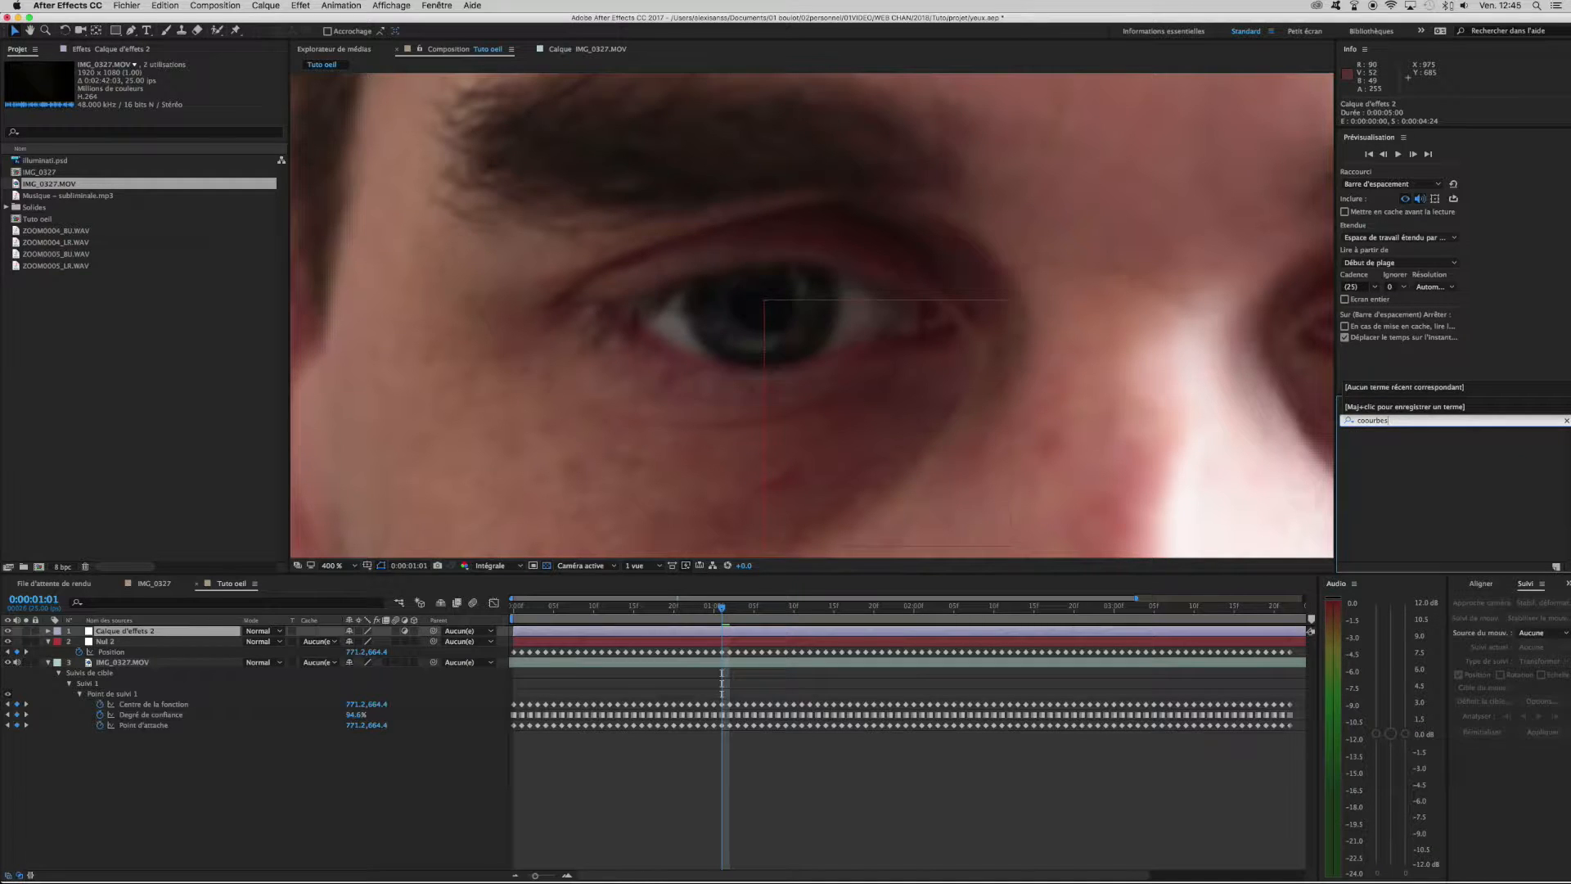
text(r)
key(BackSpace)
key(BackSpace)
key(BackSpace)
text(ur)
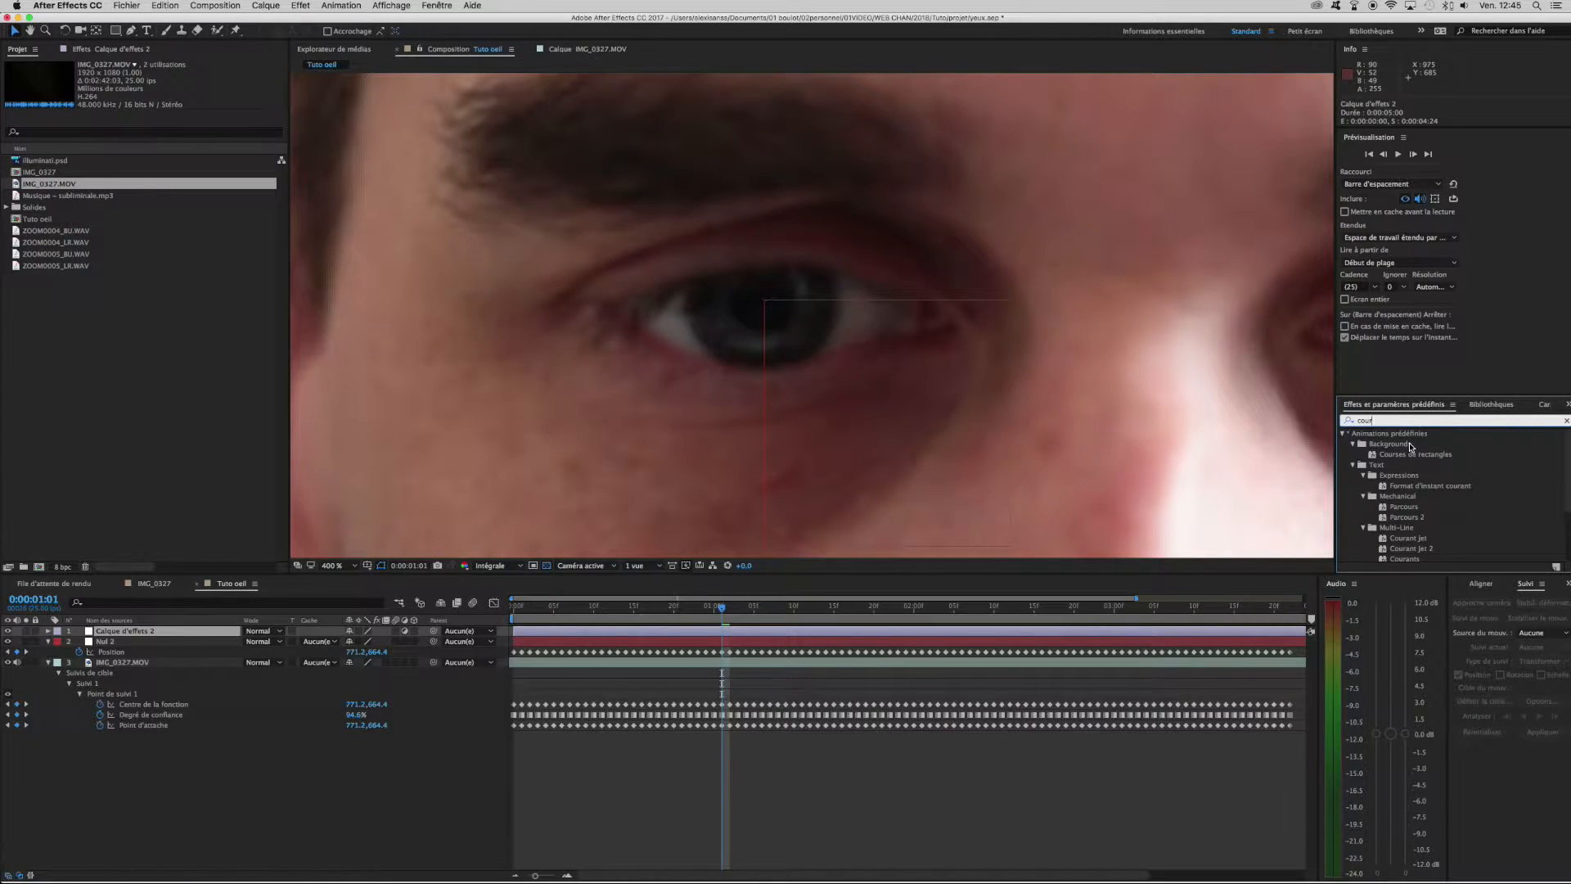
text(be)
drag(1383, 456, 727, 635)
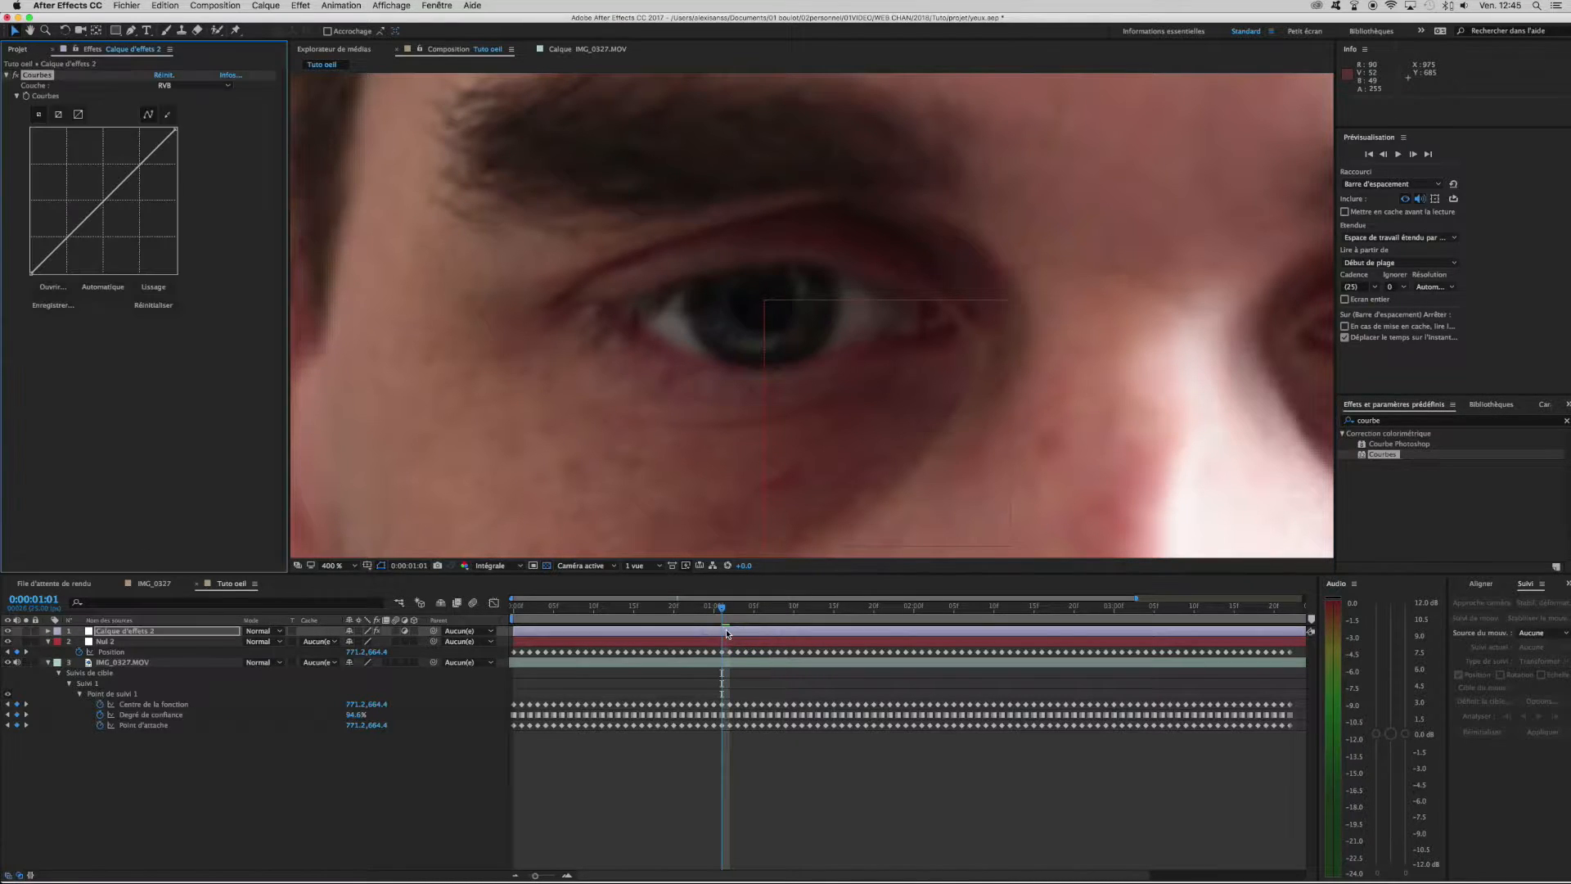
Try brightening the RGB curve, undo it, and raise the middle of the Rouge channel curve instead.
mouse_move(100, 191)
mouse_down()
mouse_move(80, 157)
mouse_move(131, 219)
mouse_move(82, 174)
mouse_up()
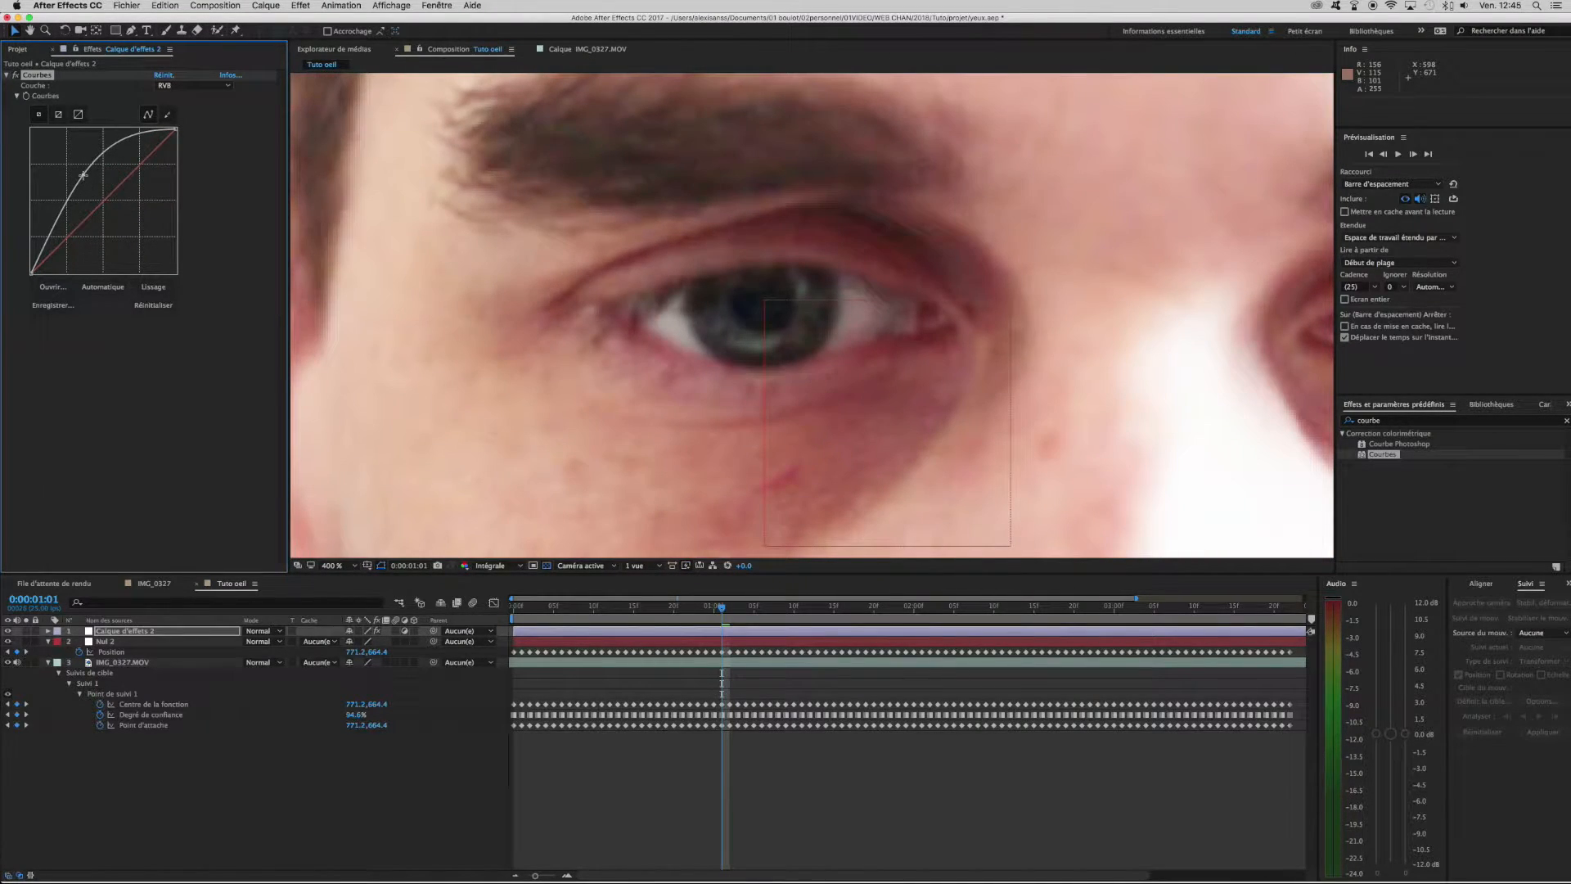
key(super+z)
click(184, 85)
click(179, 110)
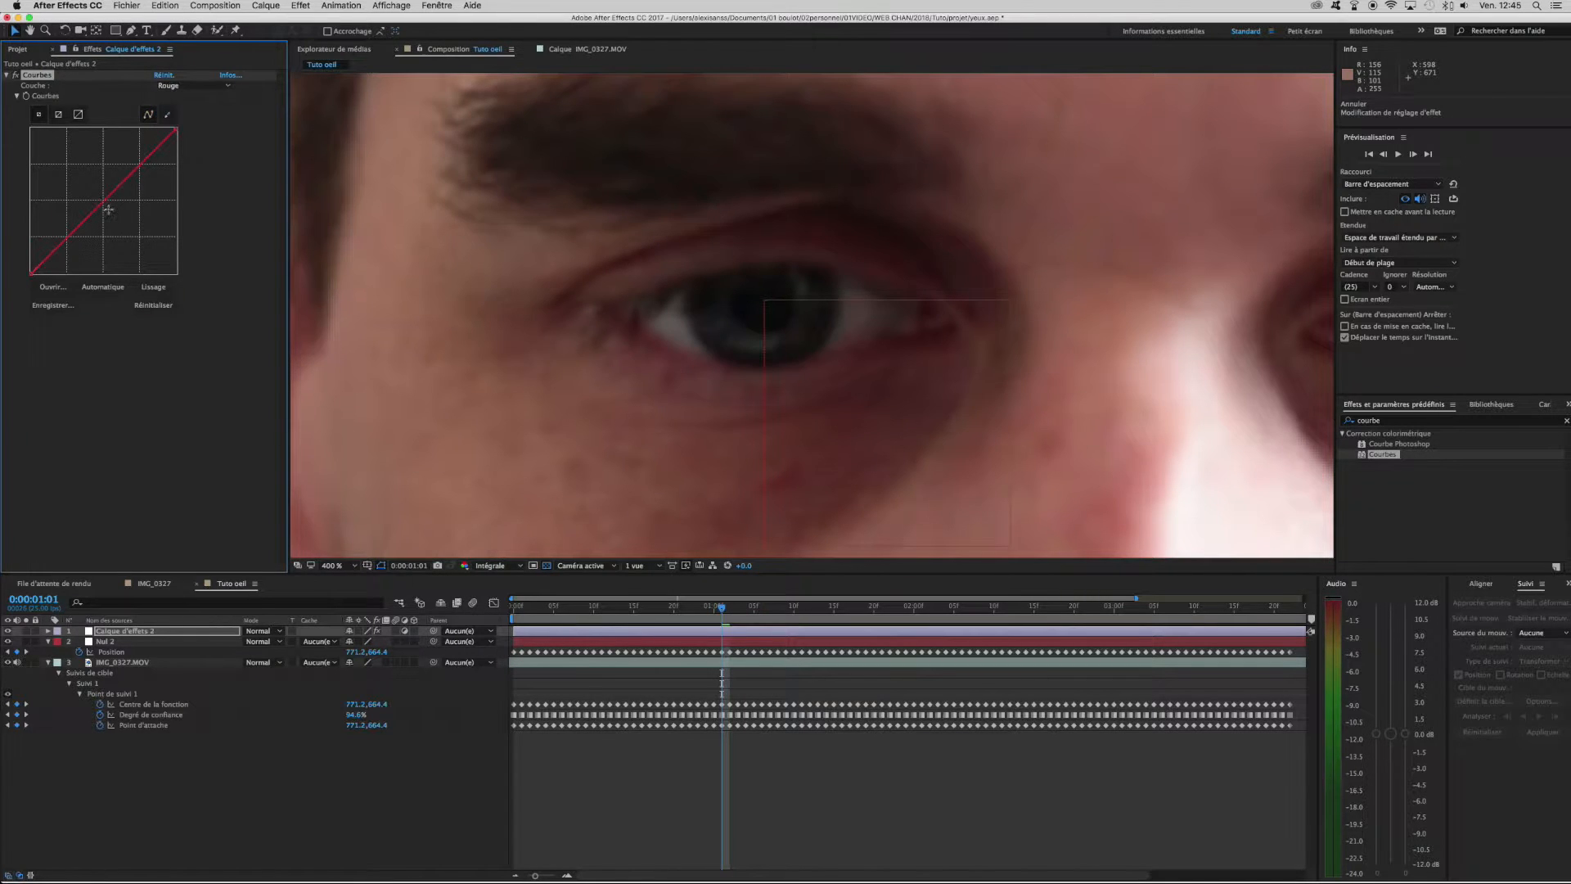
drag(102, 205, 80, 188)
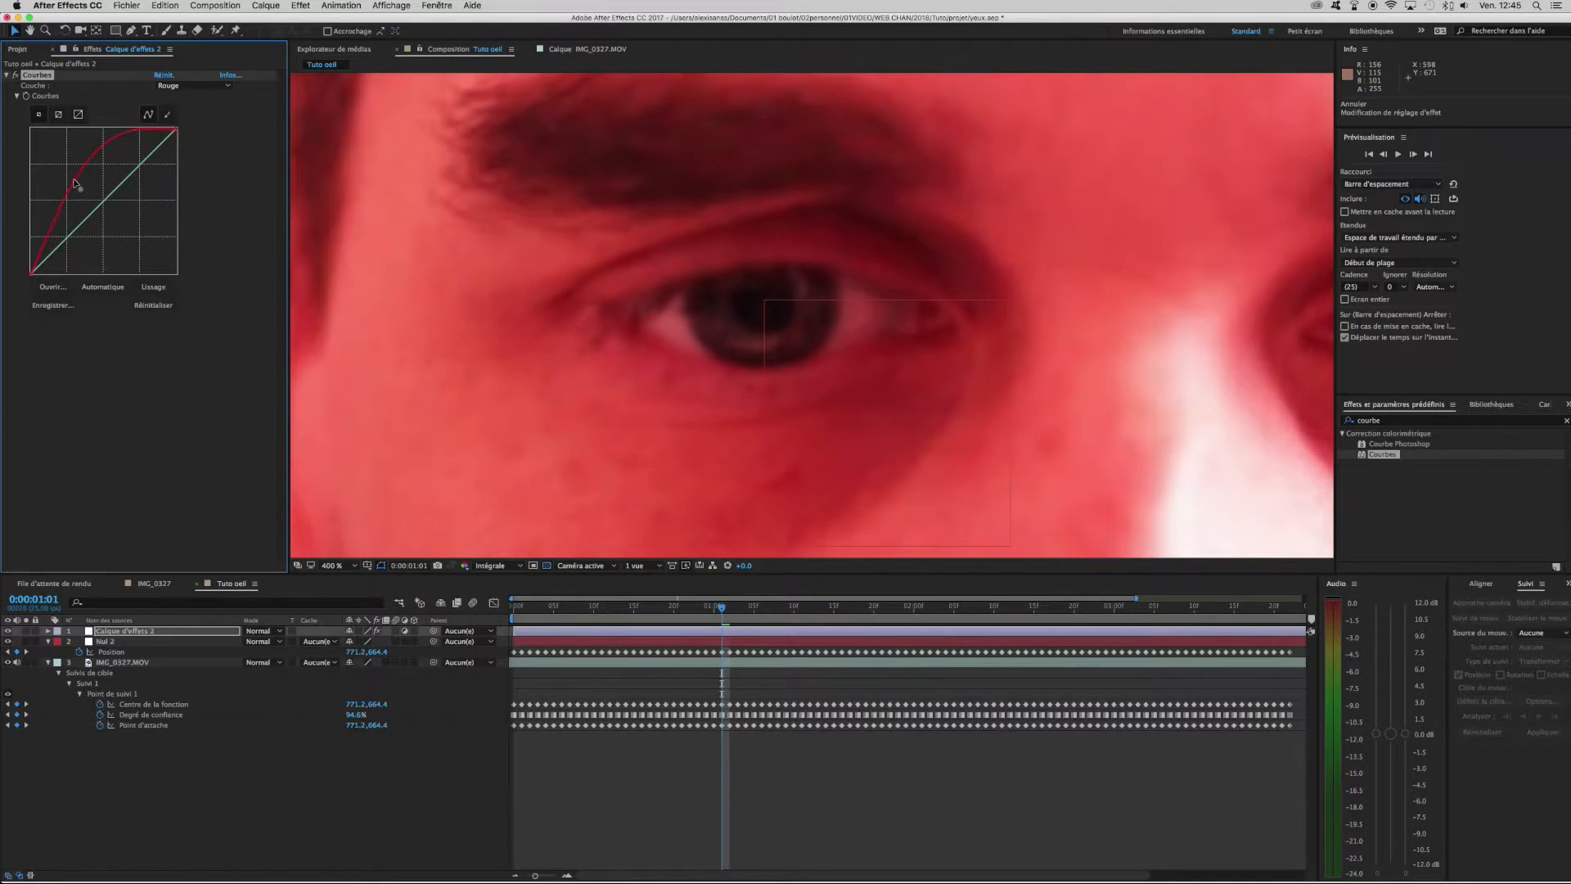
Lower the middle of the Bleu and Vert channel curves to turn the image strongly red.
click(176, 86)
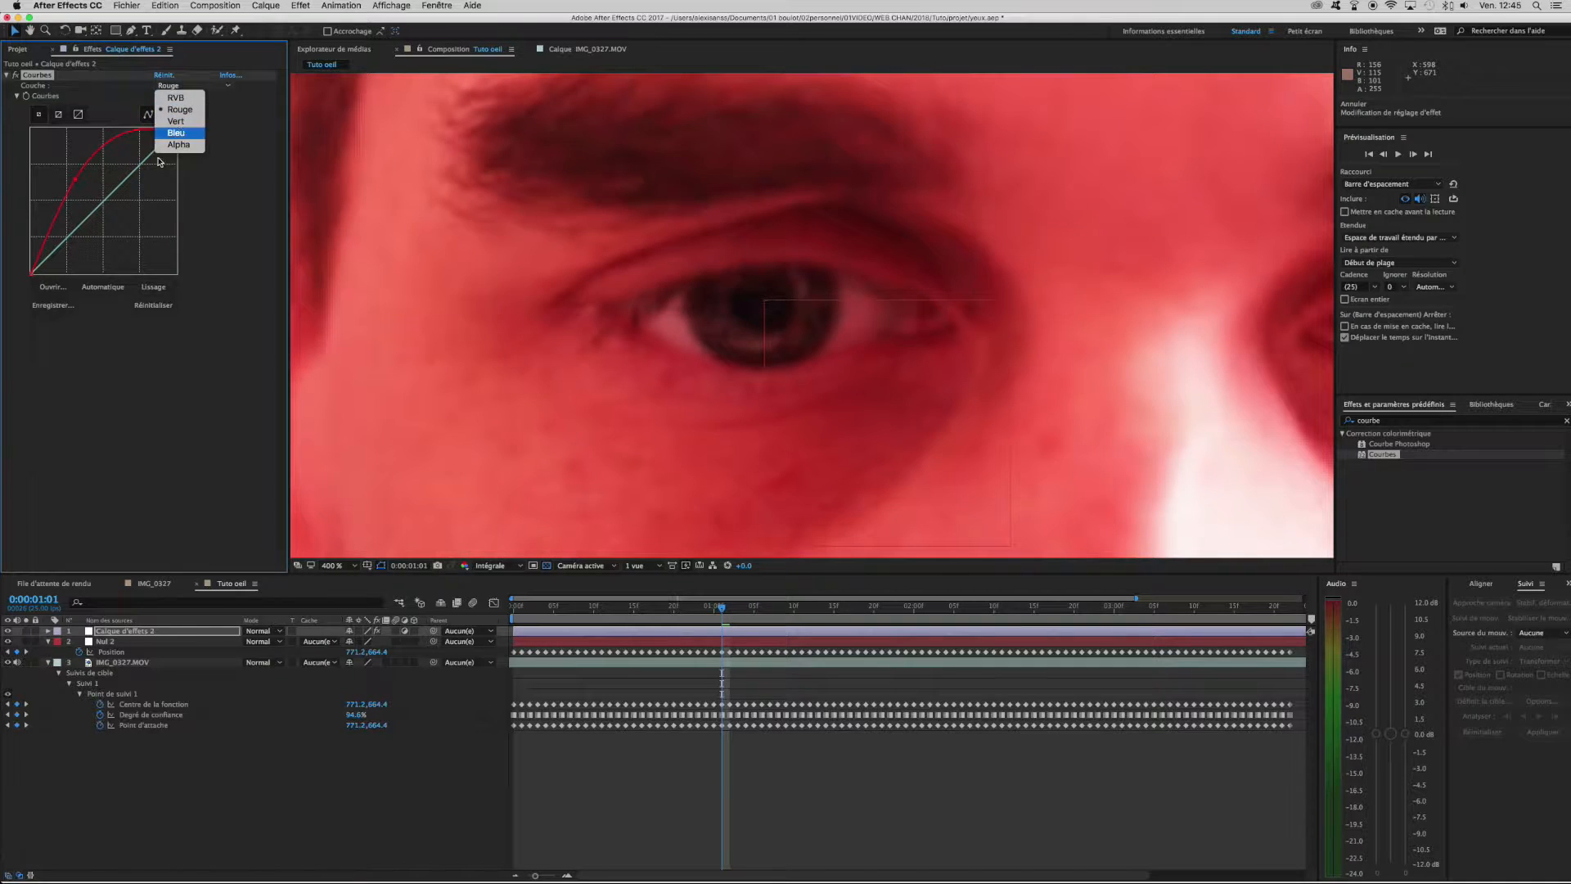
click(174, 133)
drag(111, 195, 133, 223)
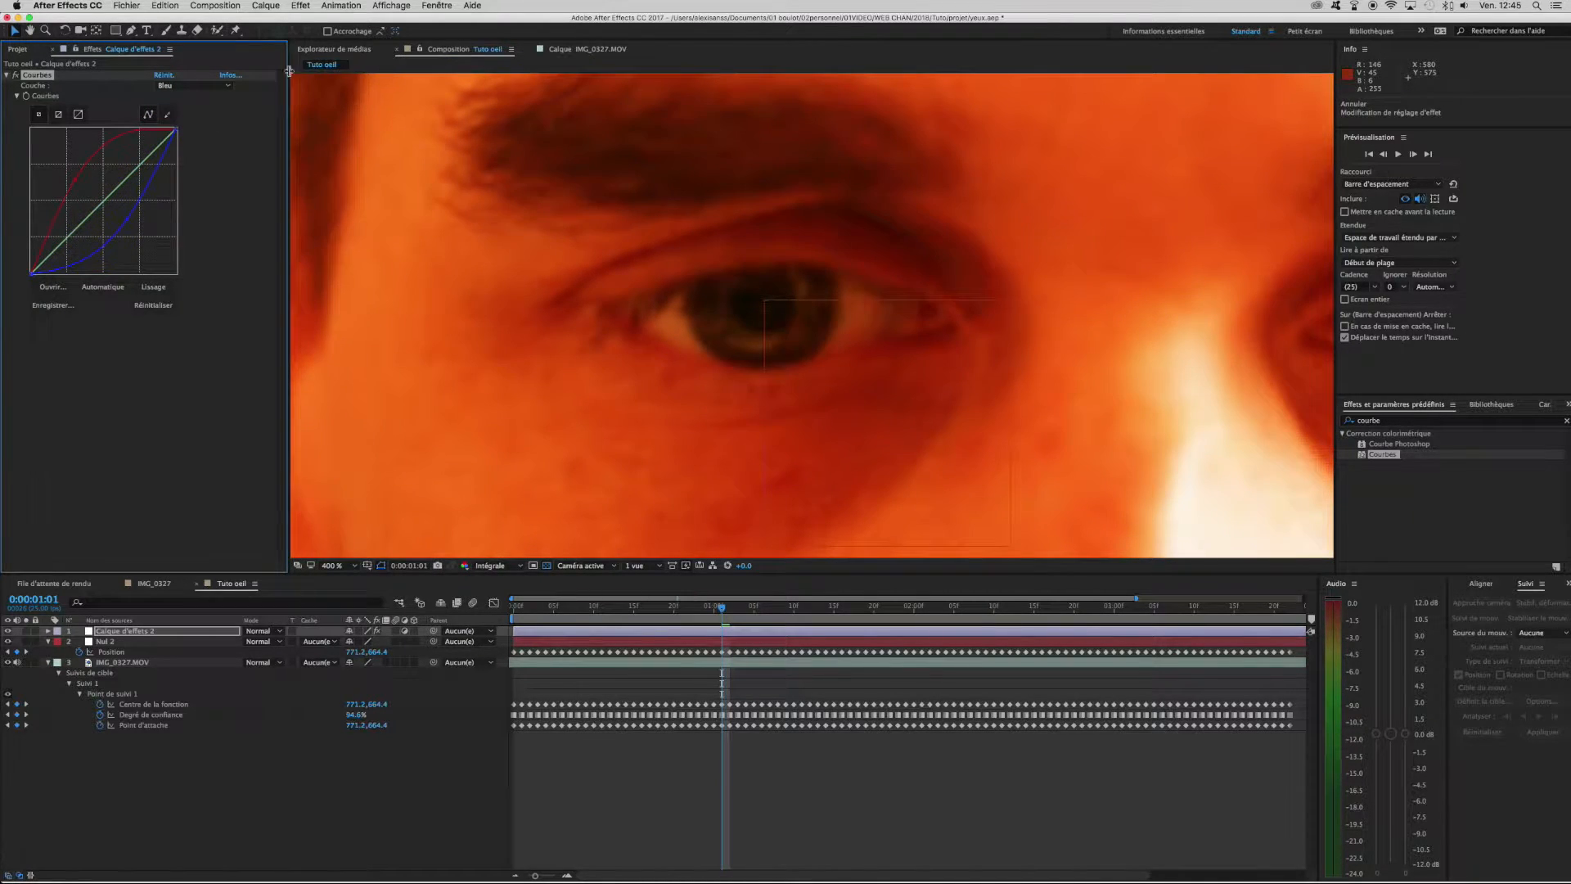
click(176, 85)
click(184, 122)
drag(106, 203, 129, 223)
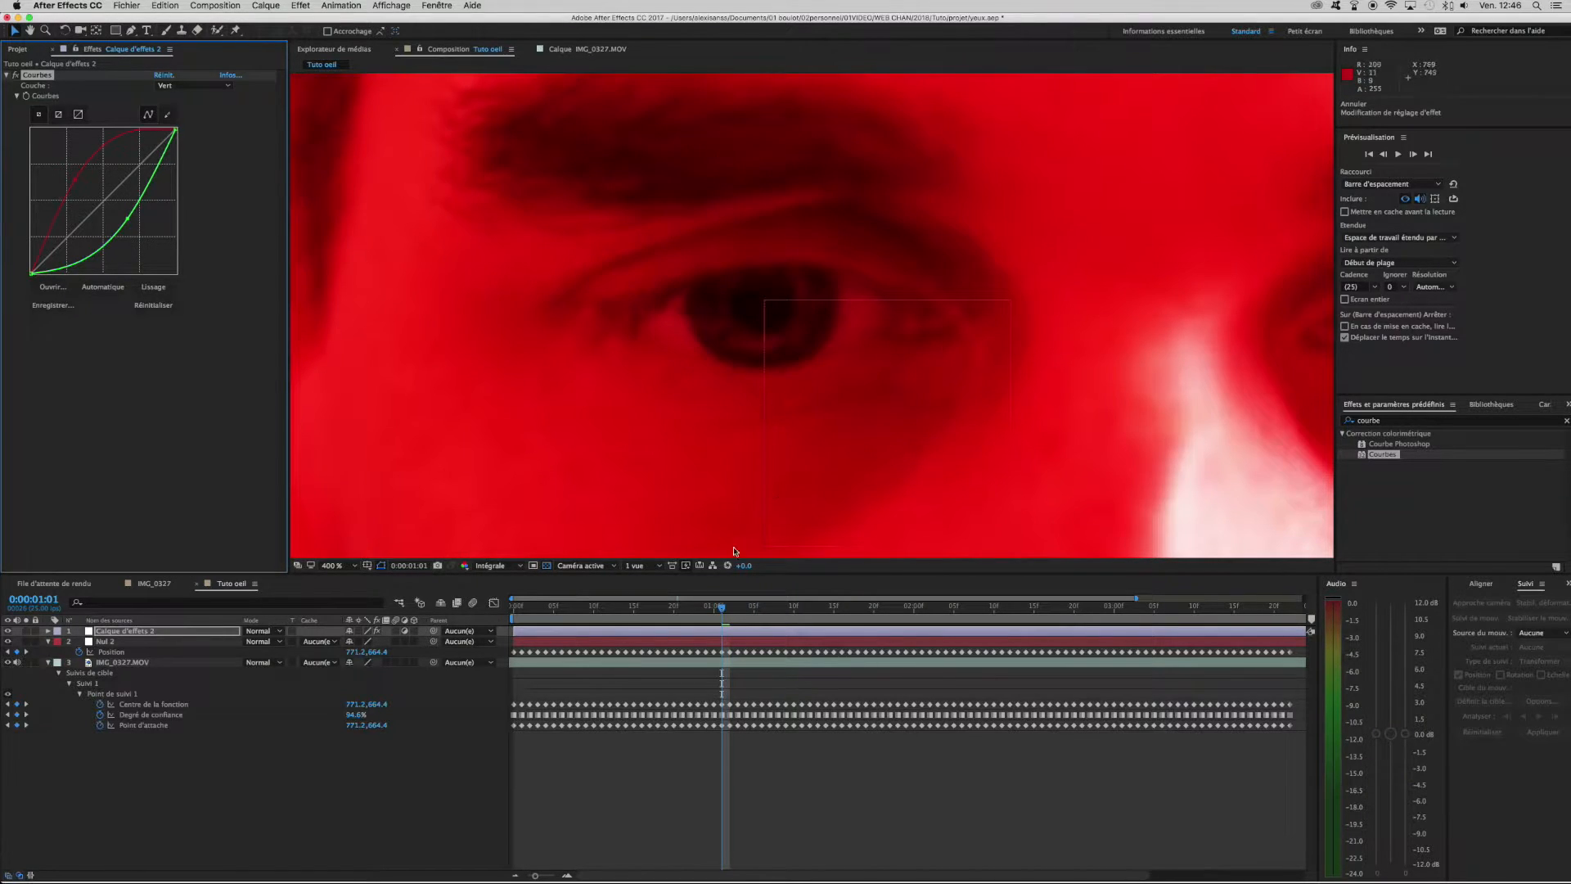
Choose the Ellipse tool for the adjustment layer and parent that layer to Nul 2.
click(700, 634)
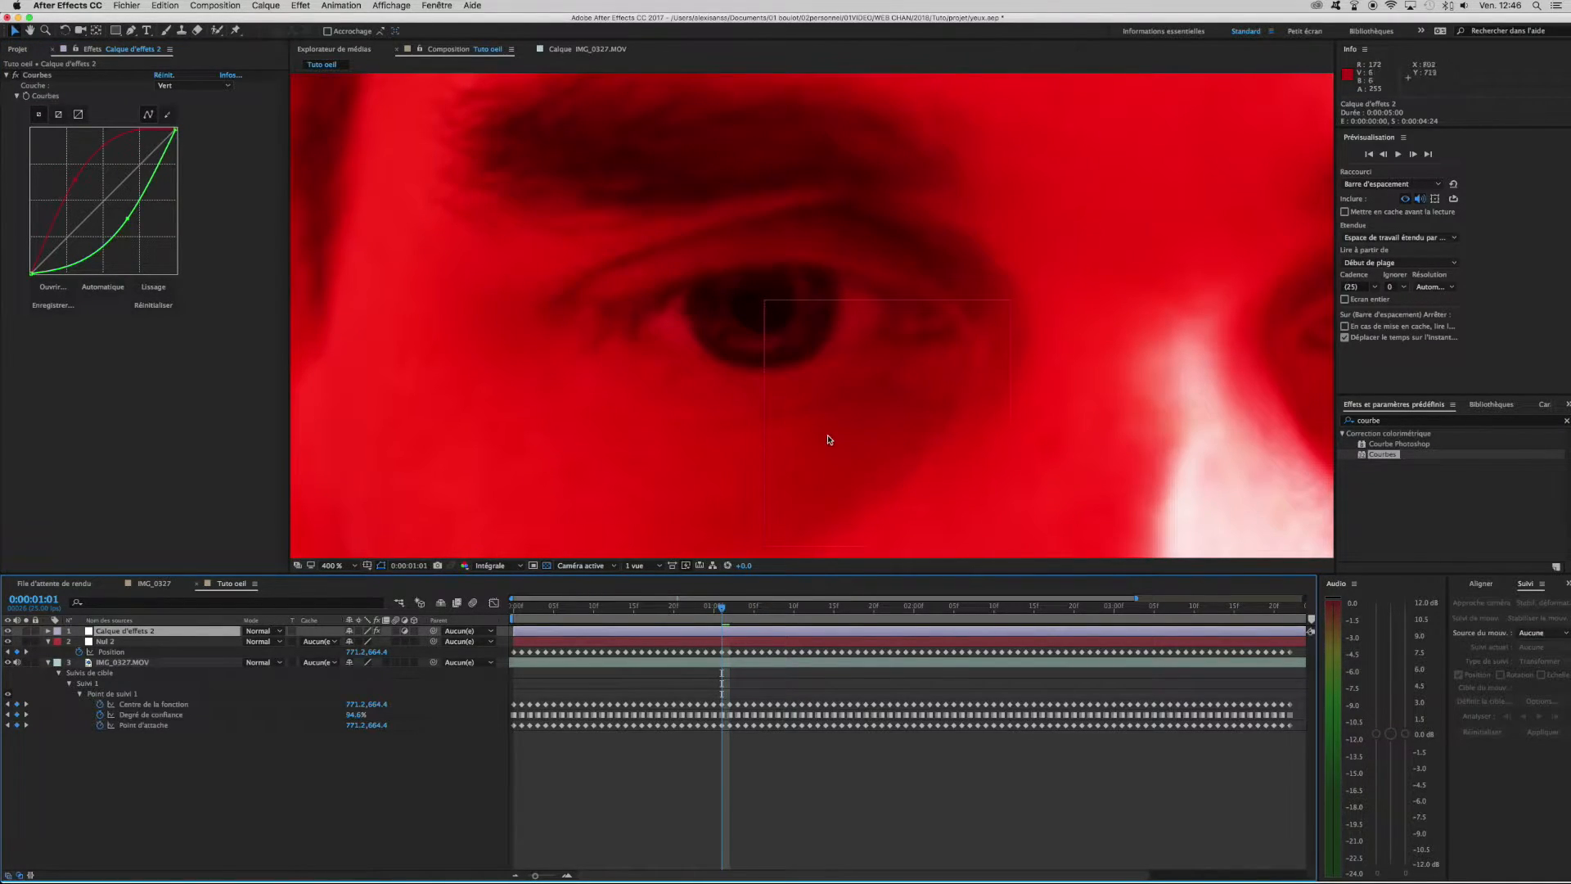
click(130, 32)
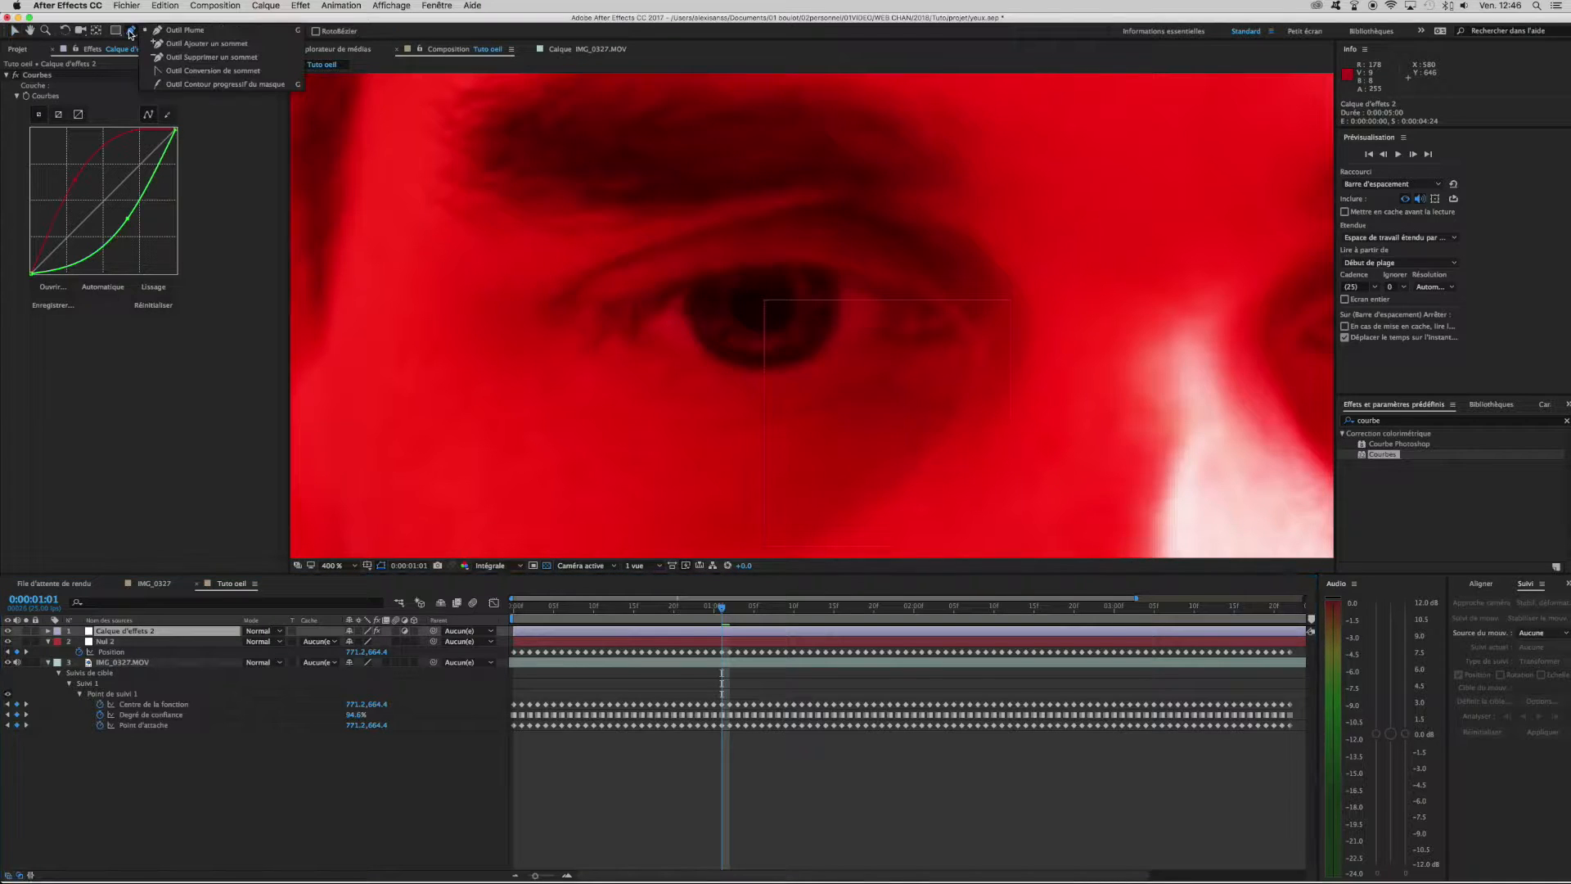
click(115, 30)
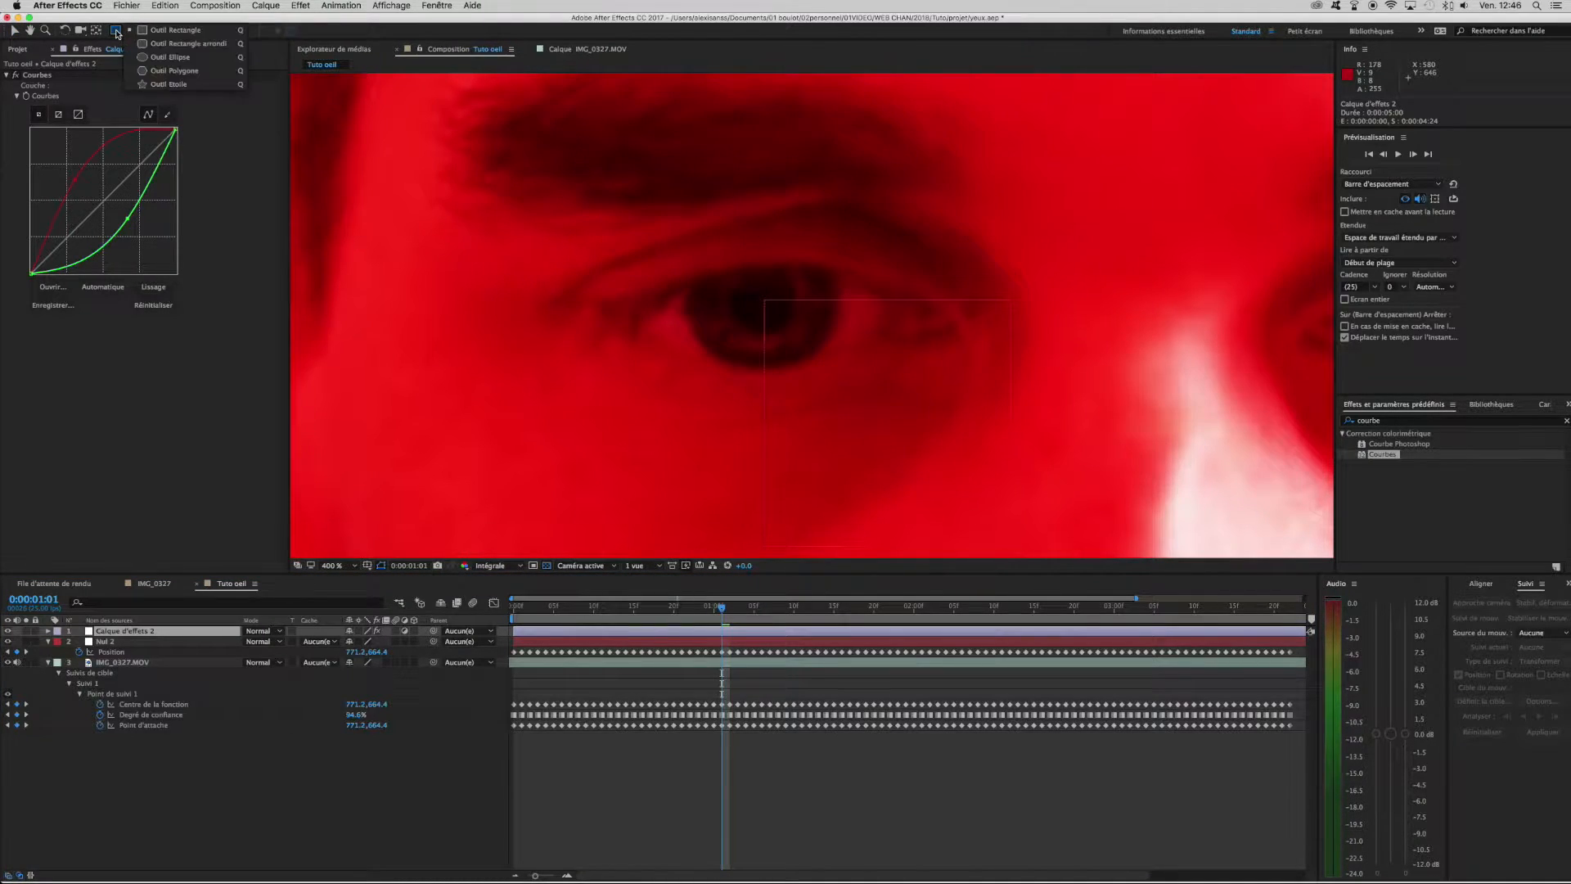
click(155, 57)
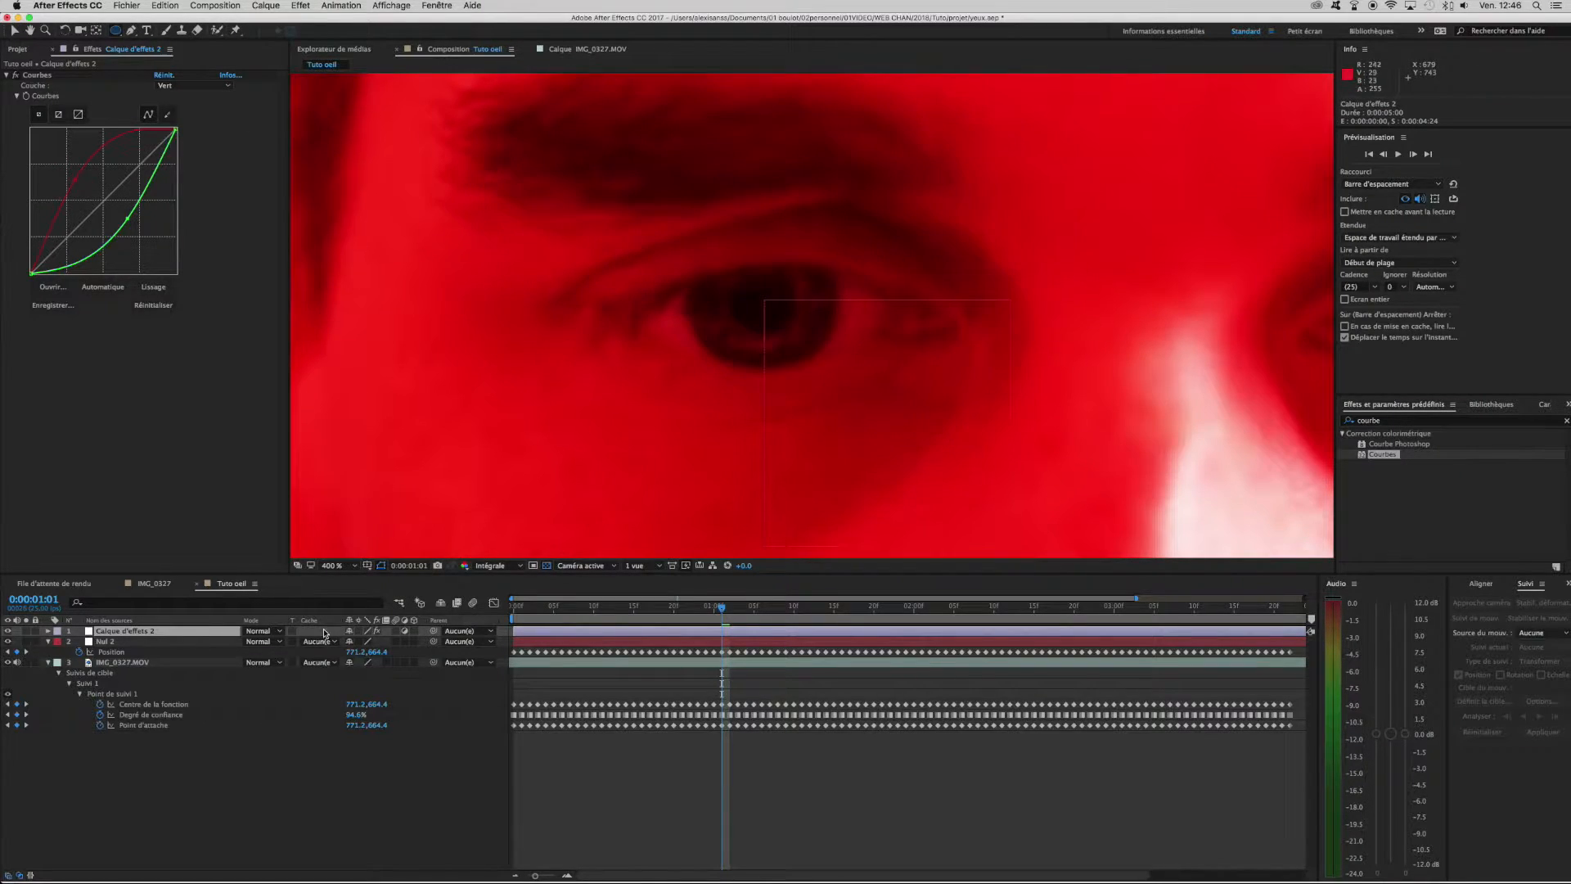
drag(436, 635, 169, 647)
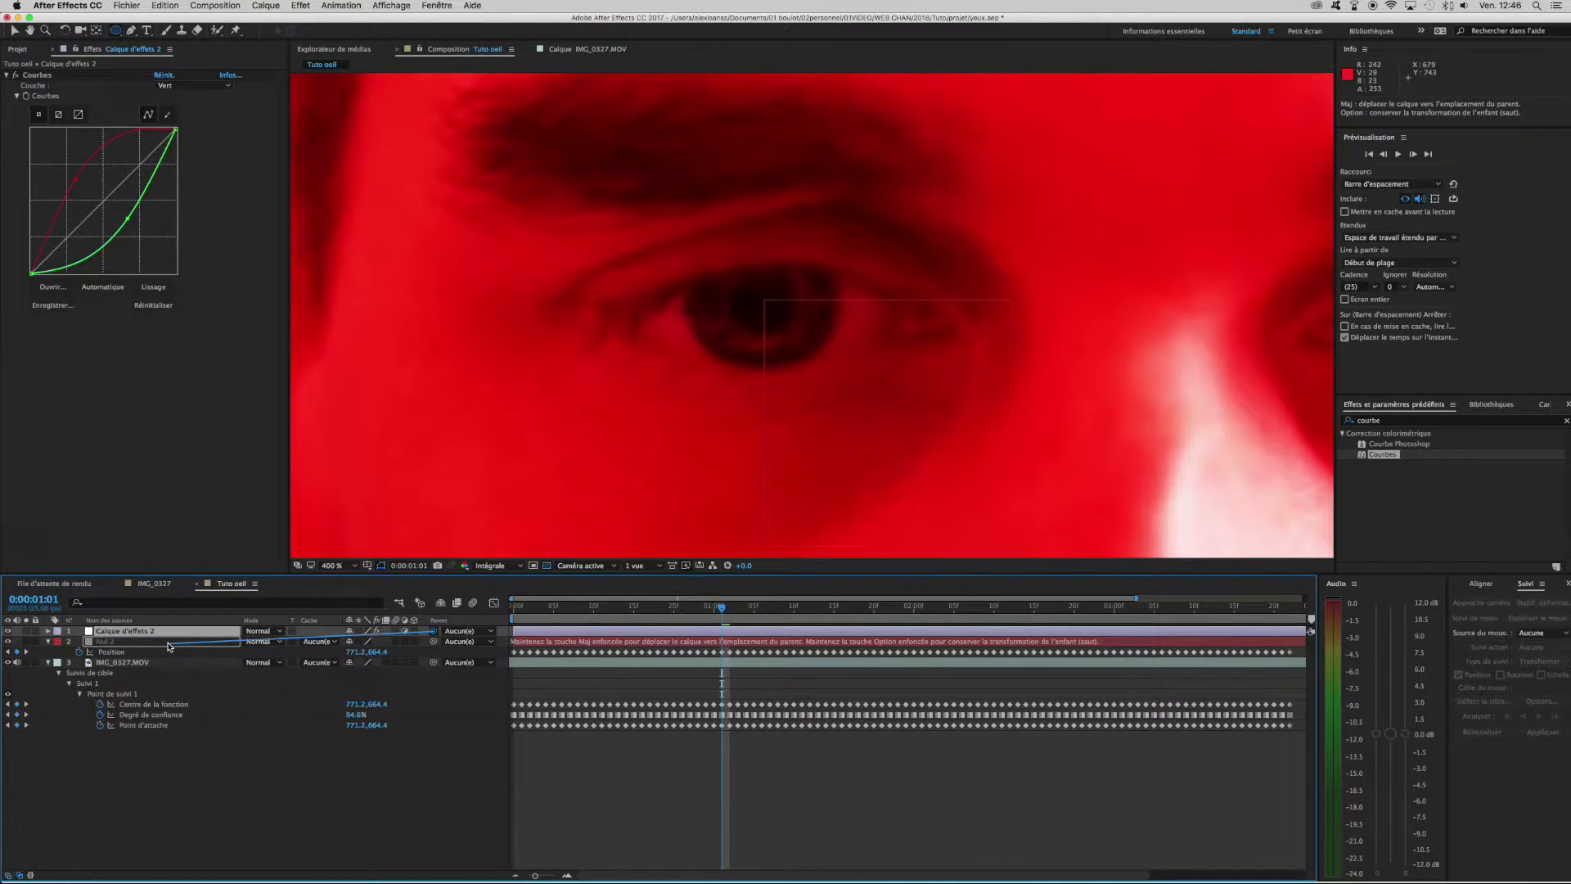
drag(169, 646, 169, 646)
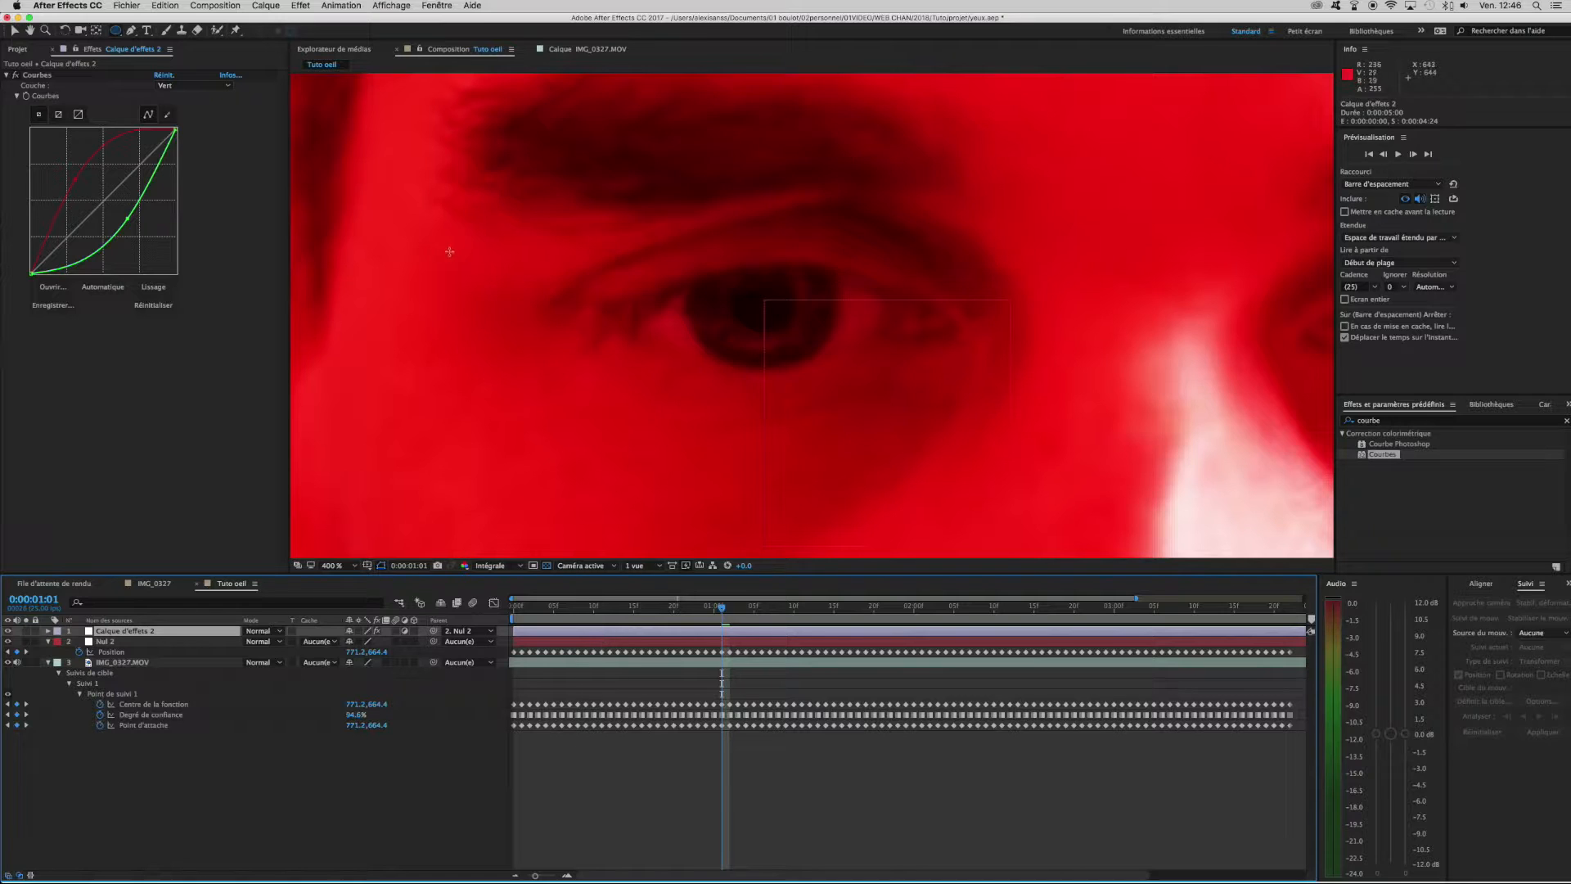
Draw a circular mask around the iris on the adjustment layer, preview the clip and return to the first frame.
mouse_move(732, 252)
mouse_down()
mouse_move(848, 356)
mouse_move(800, 347)
mouse_move(837, 359)
mouse_move(840, 335)
mouse_up()
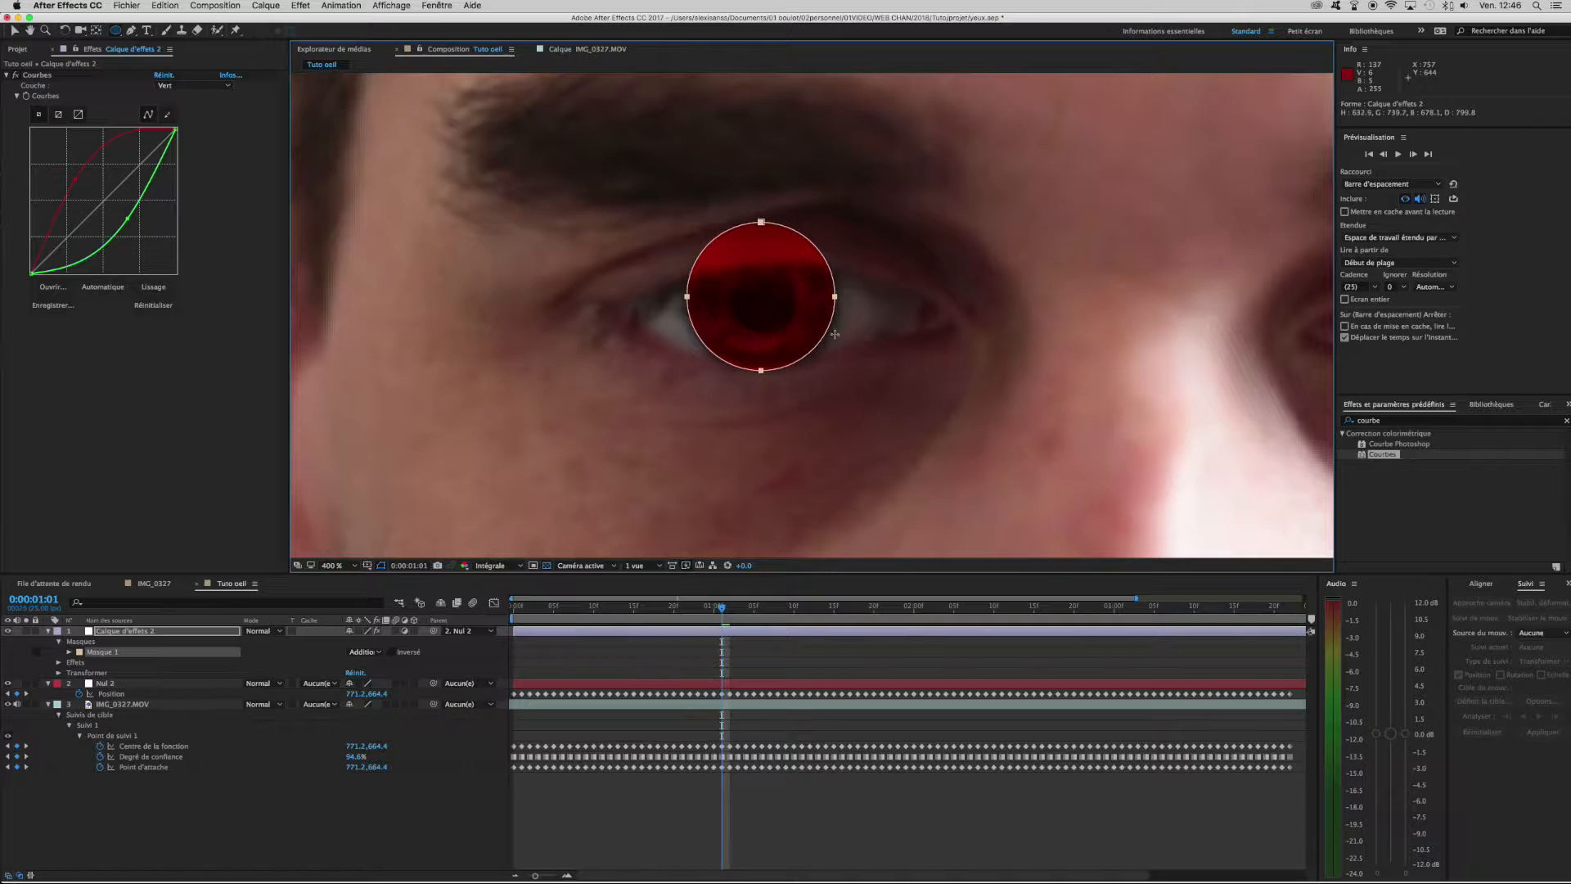
key(space)
key(space)
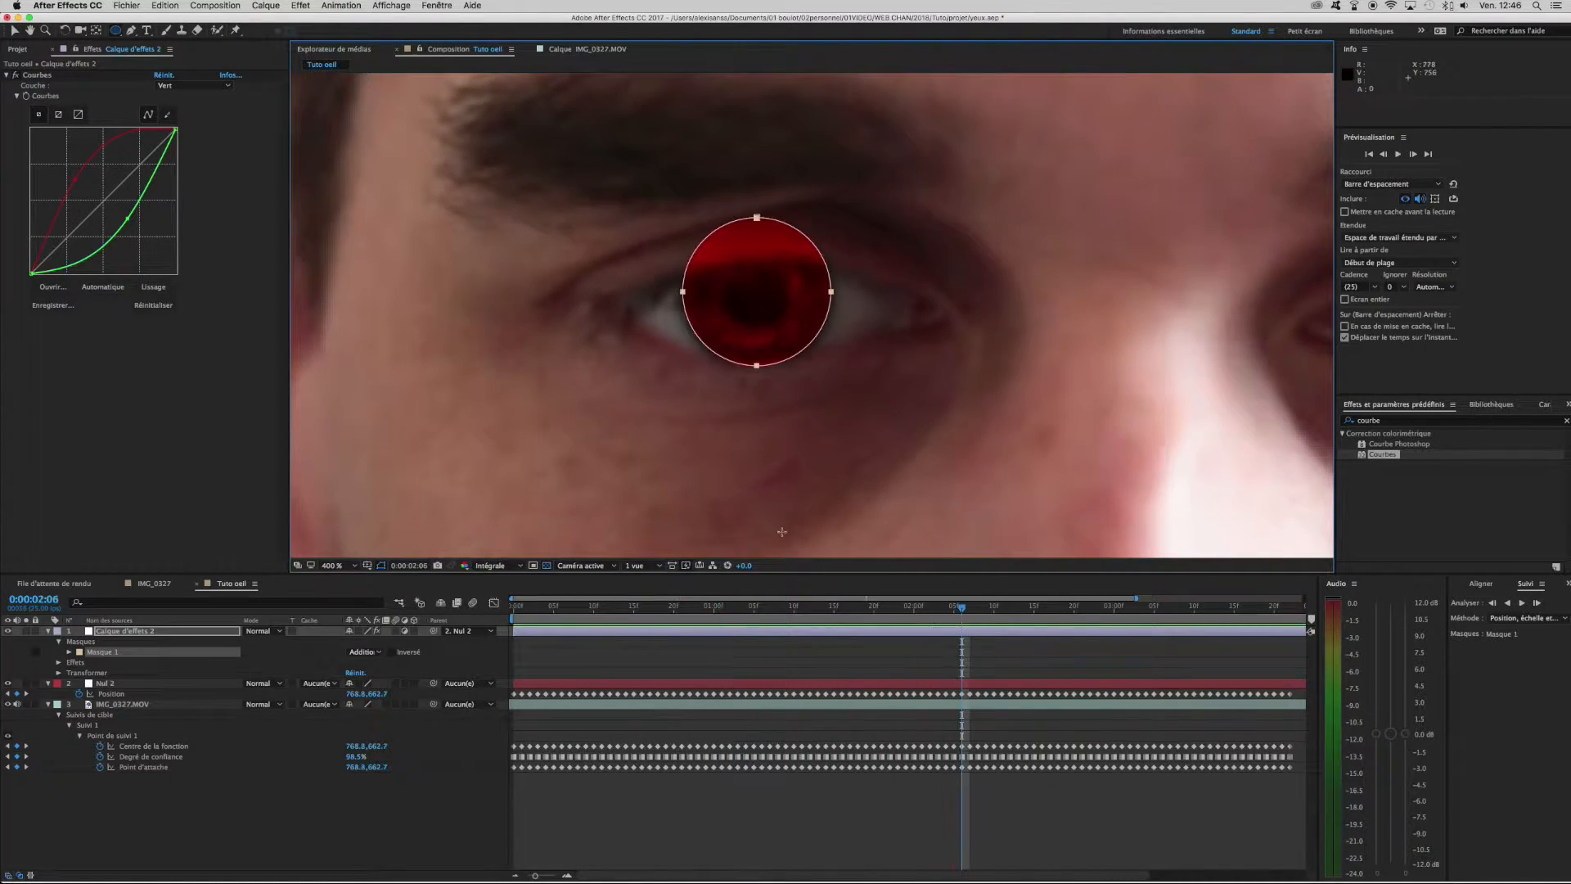
key(Home)
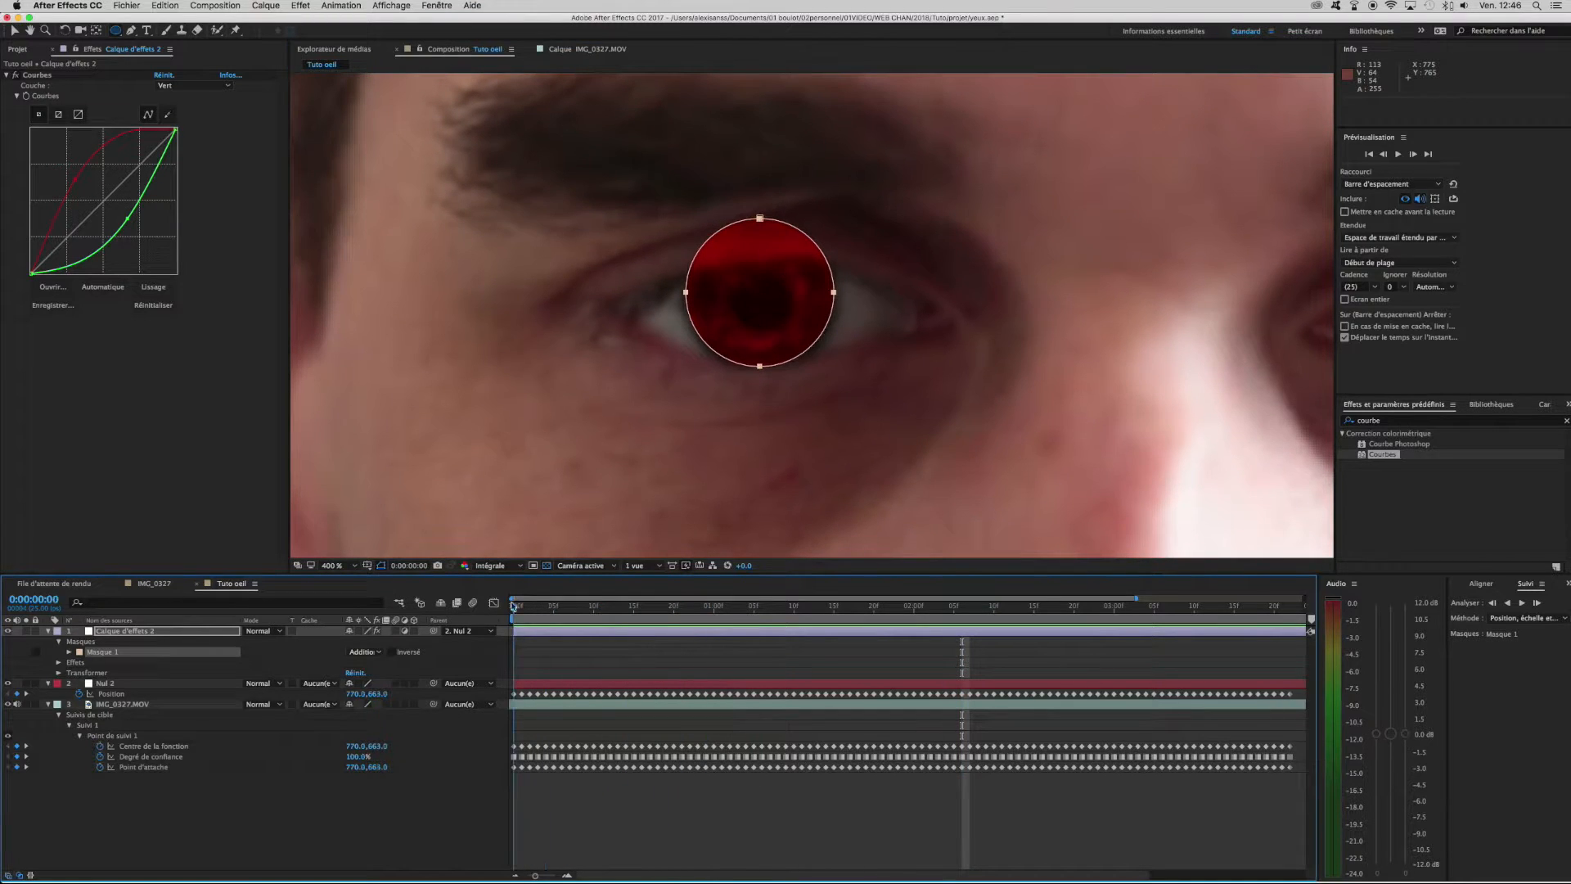
Go to 0:00:00:20, just after the blink, and add a mask path keyframe to Masque 1 on the adjustment layer.
drag(513, 606, 665, 602)
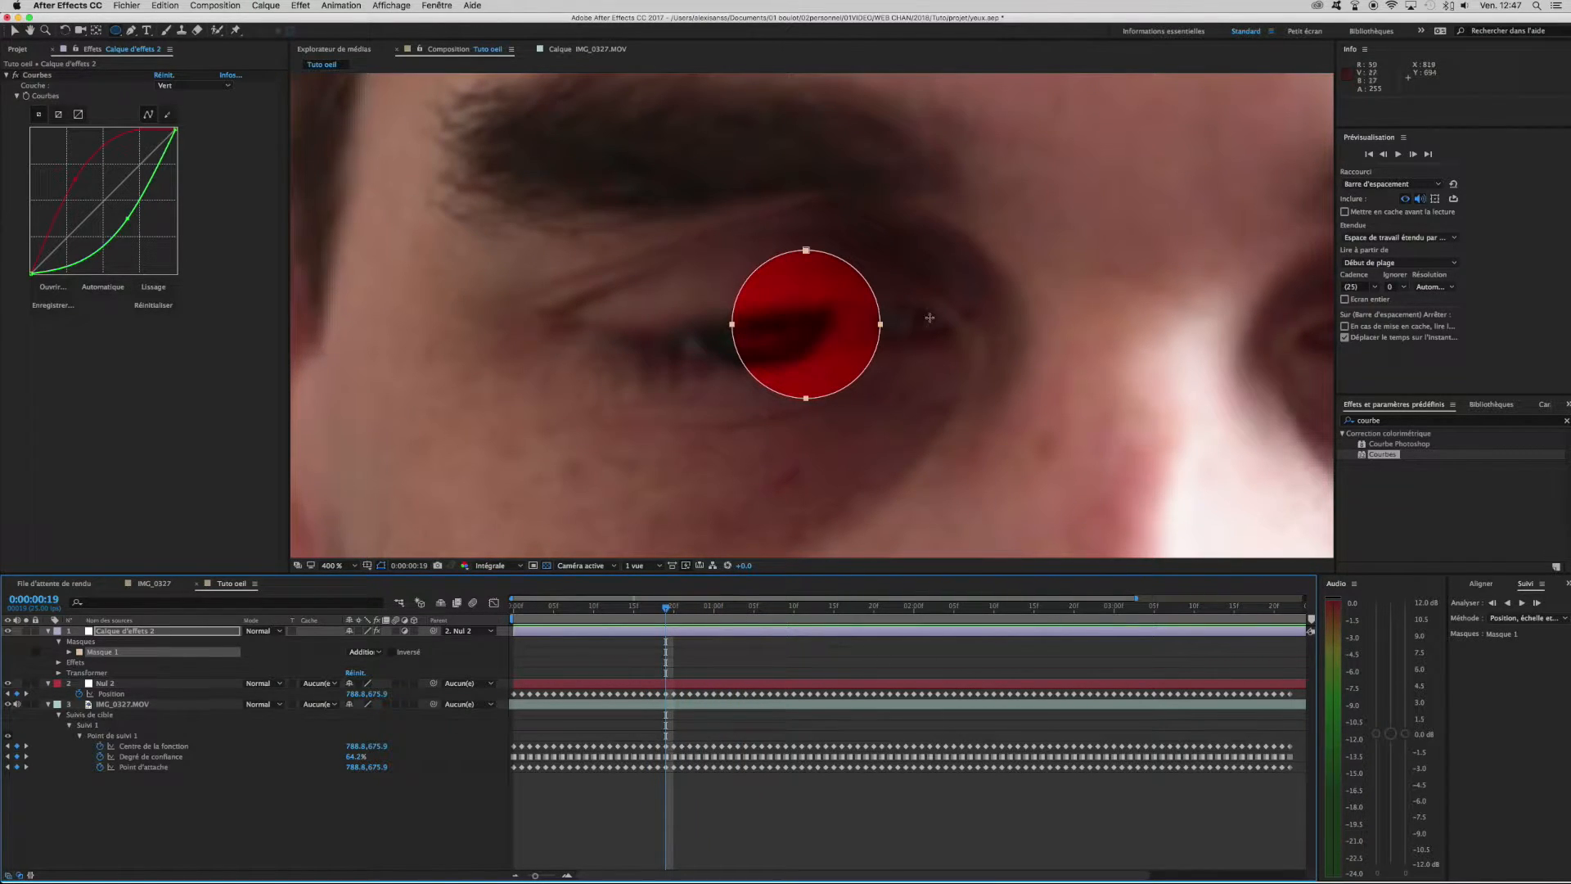
click(672, 610)
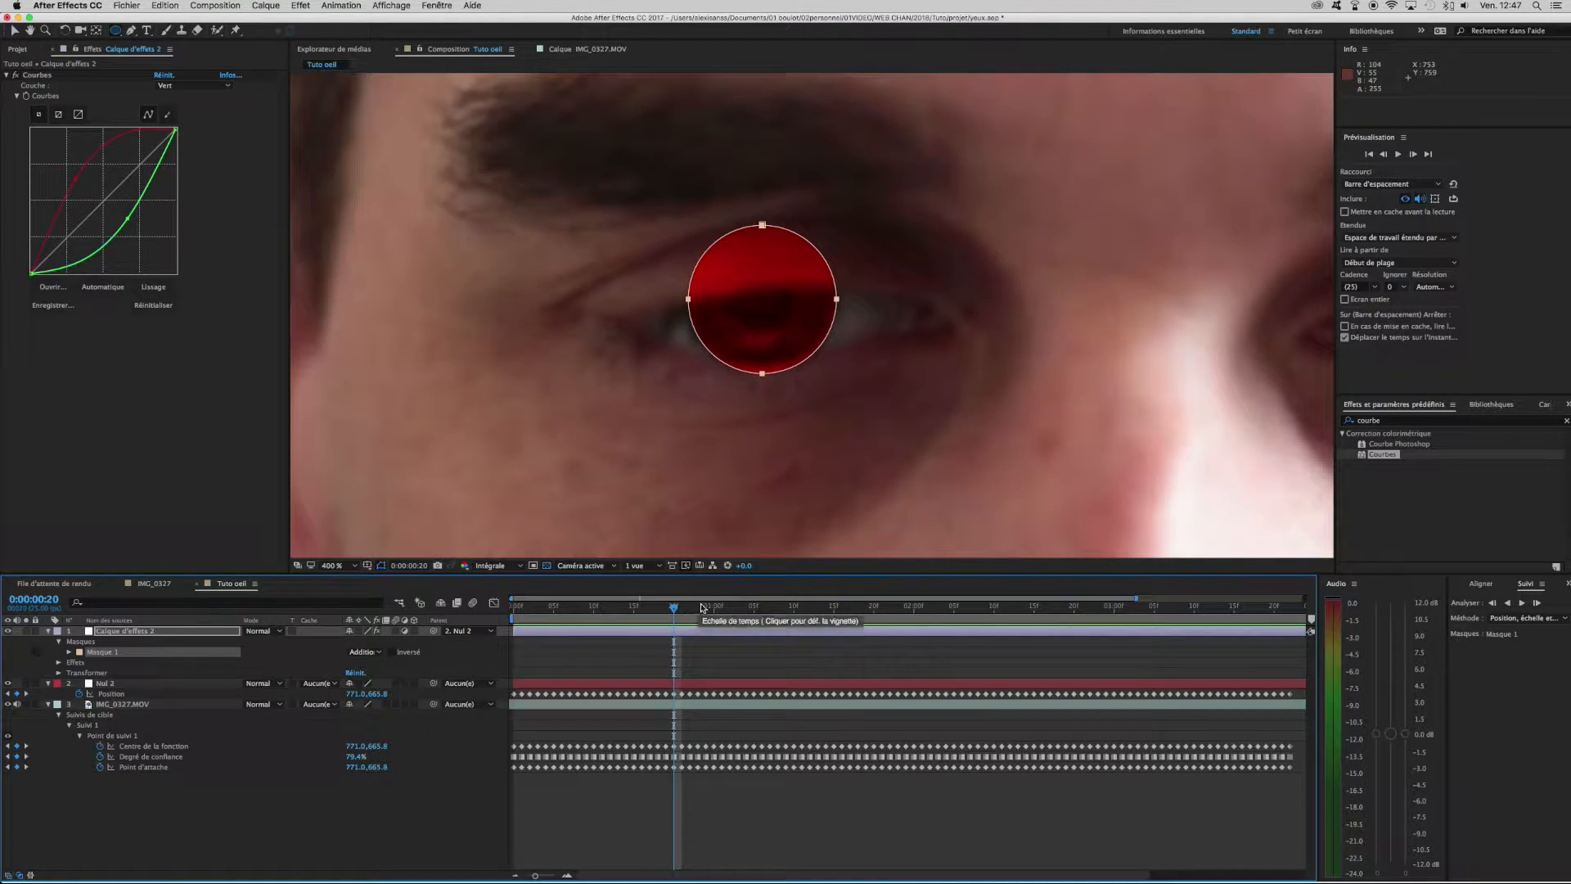
mouse_move(674, 610)
mouse_down()
mouse_move(649, 613)
mouse_move(777, 619)
mouse_move(672, 613)
mouse_up()
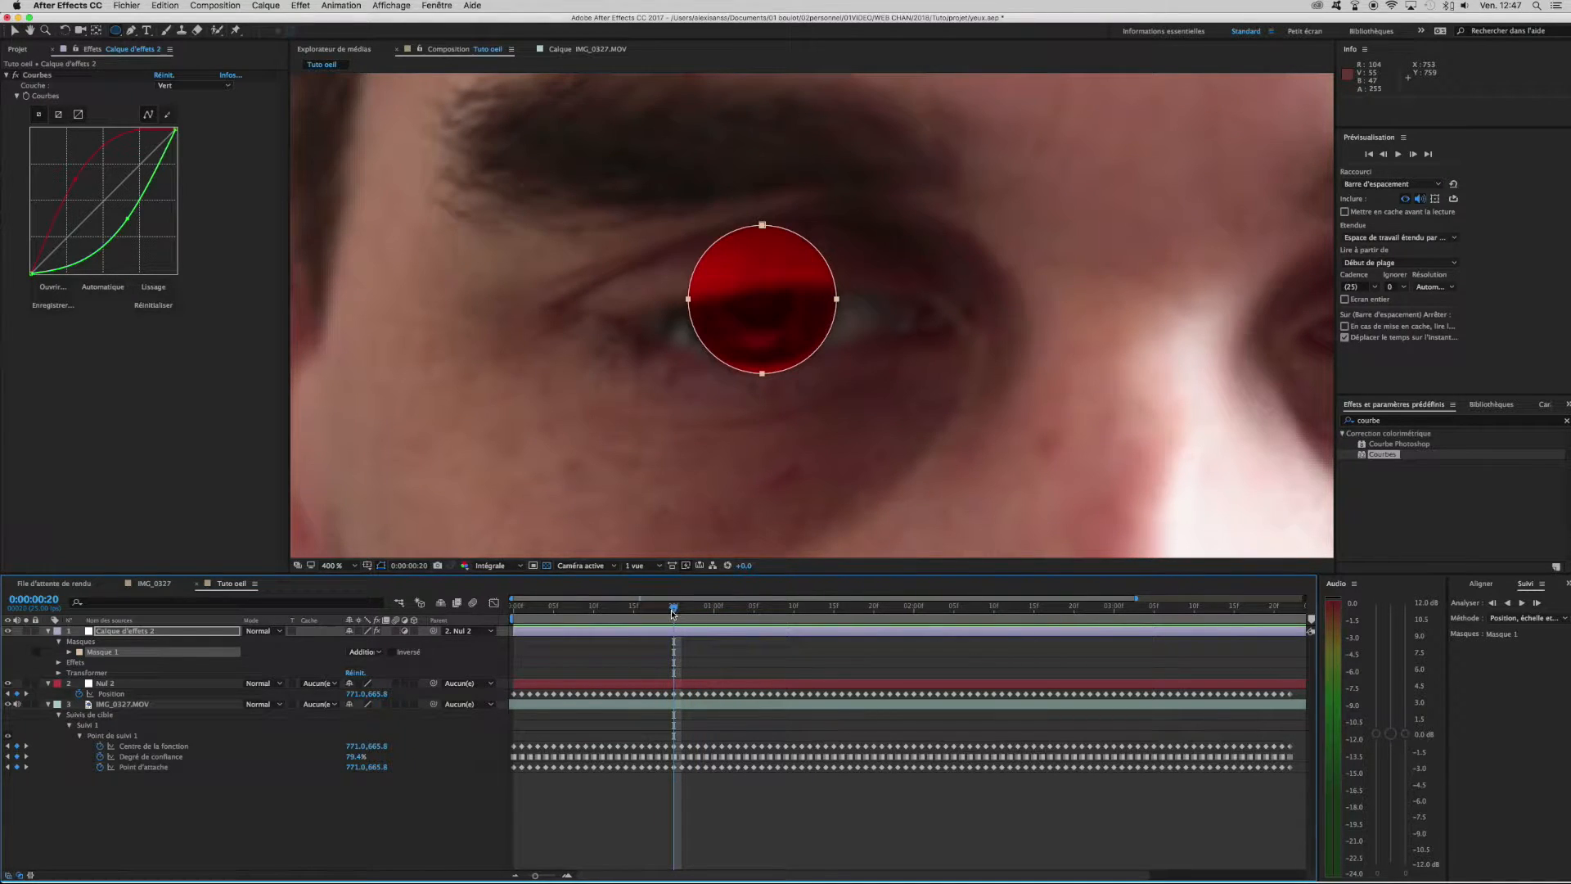
click(597, 632)
click(70, 652)
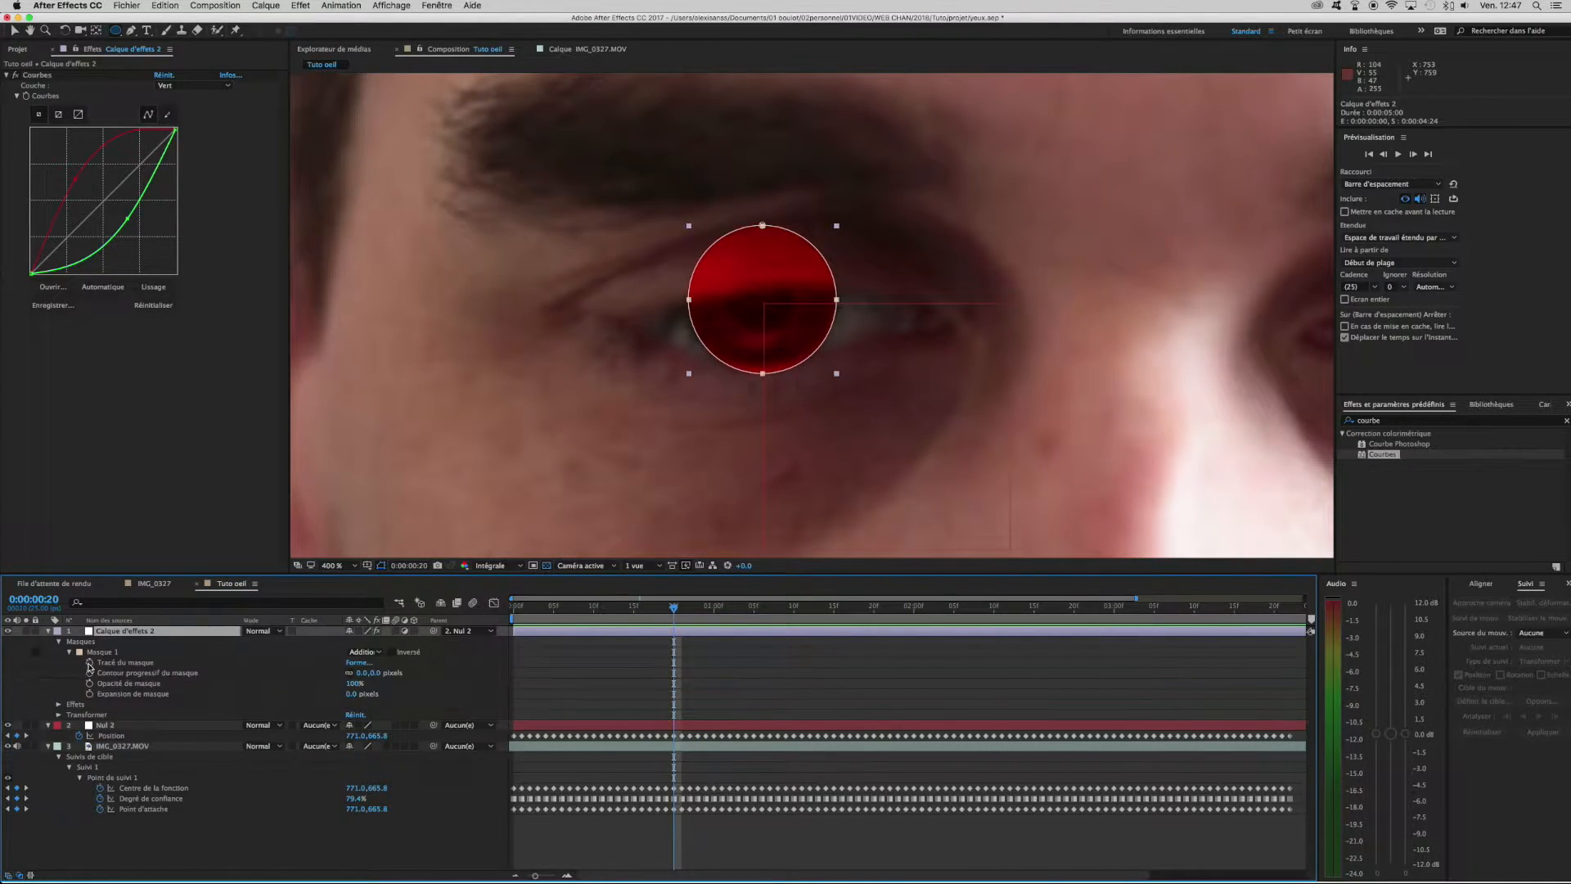
click(90, 663)
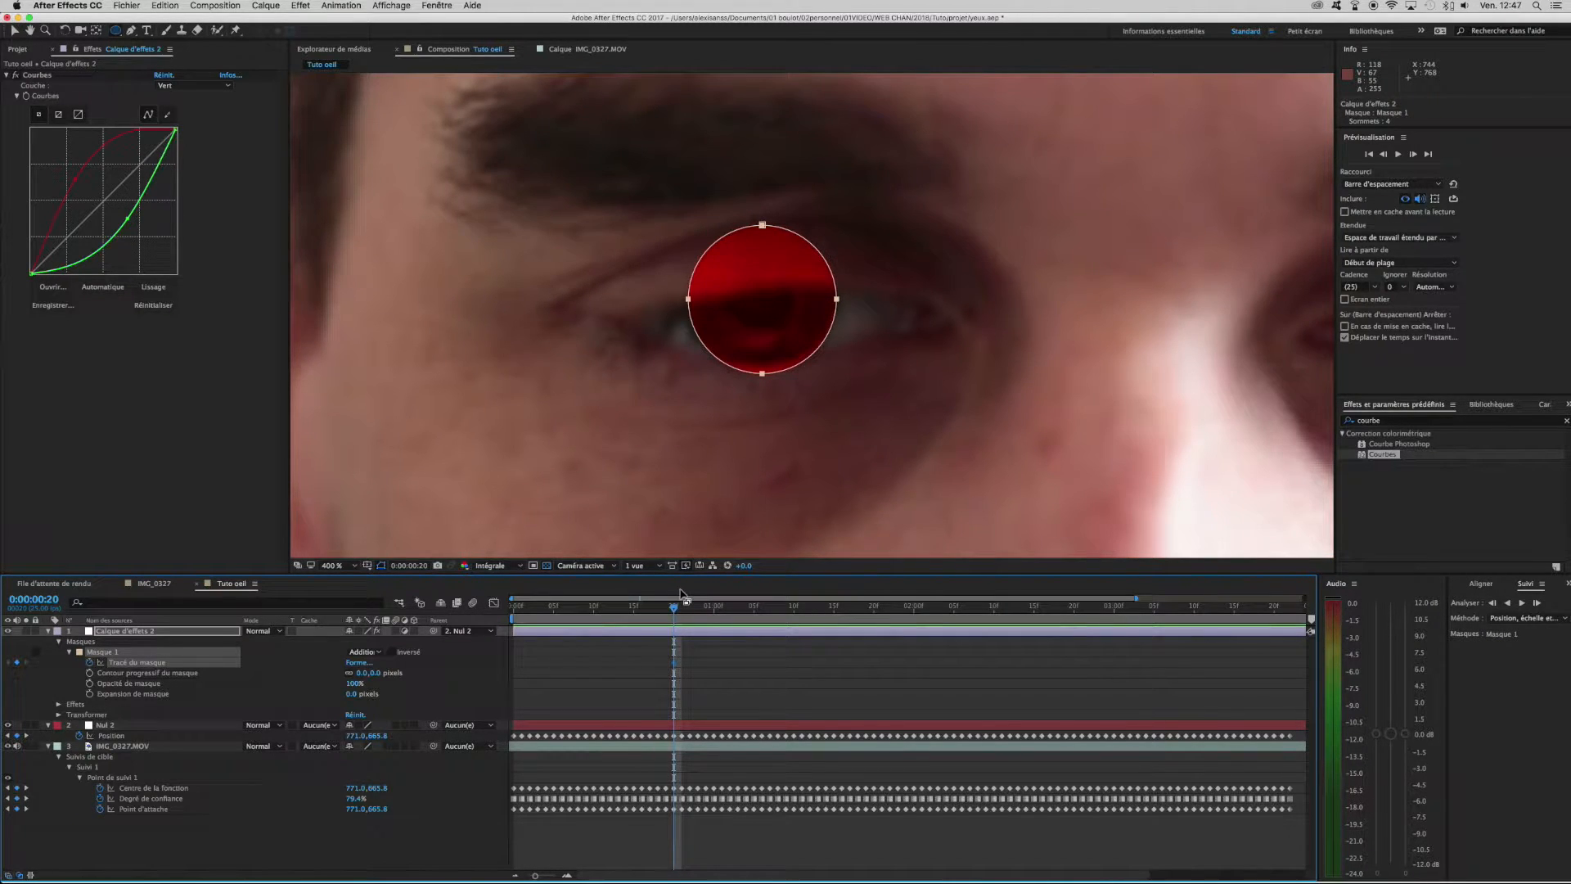
At 0:00:00:19, move the circular mask back over the iris, and check its position against the preceding frame.
key(Page_Up)
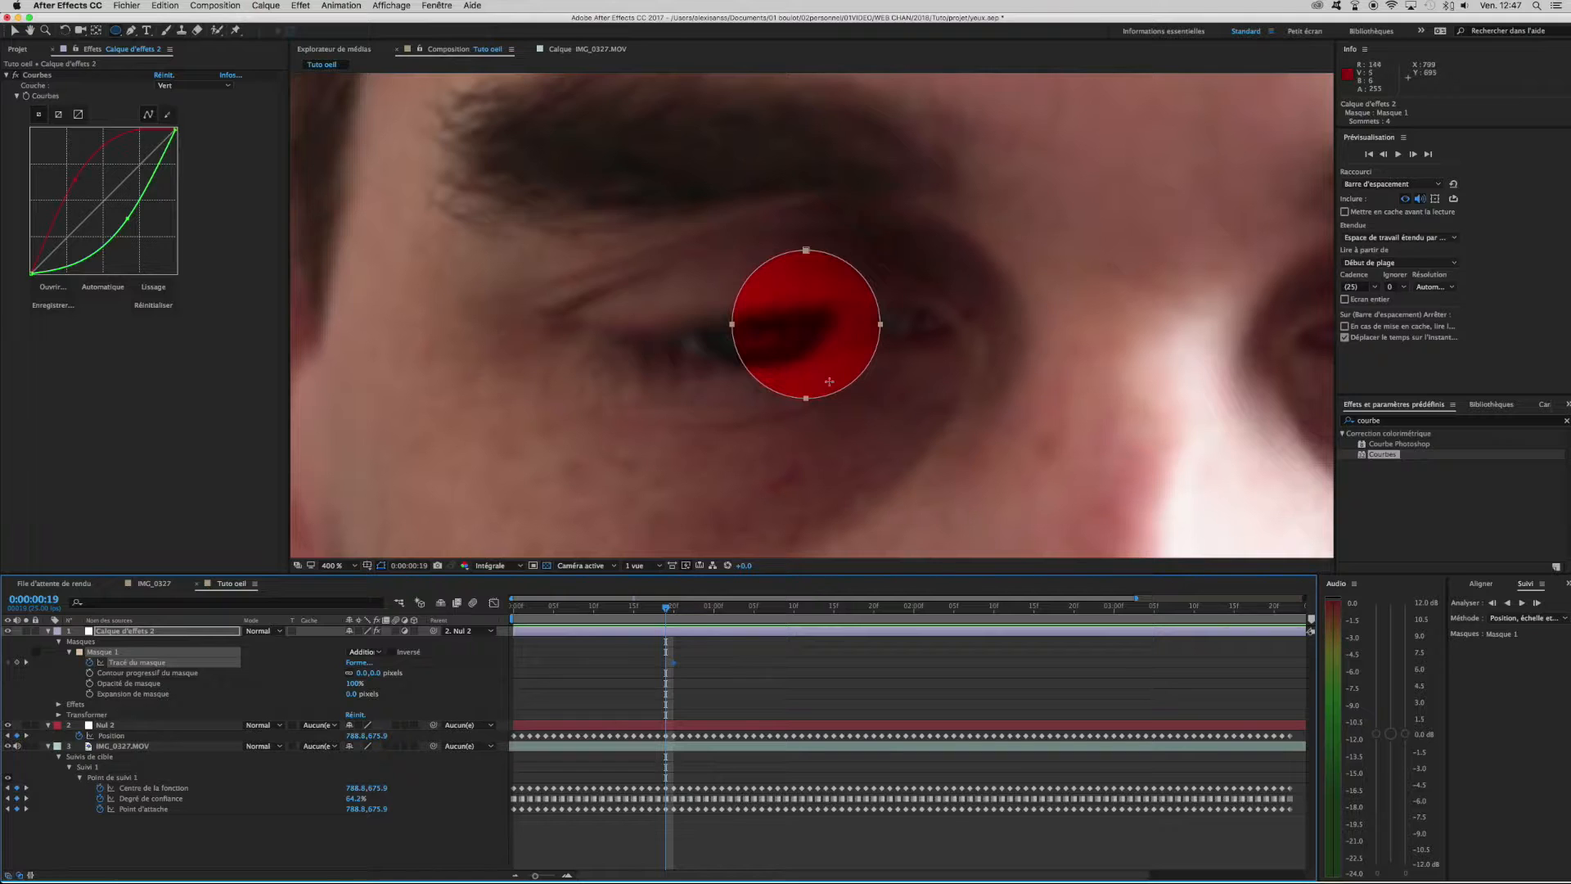
key(v)
drag(861, 381, 817, 349)
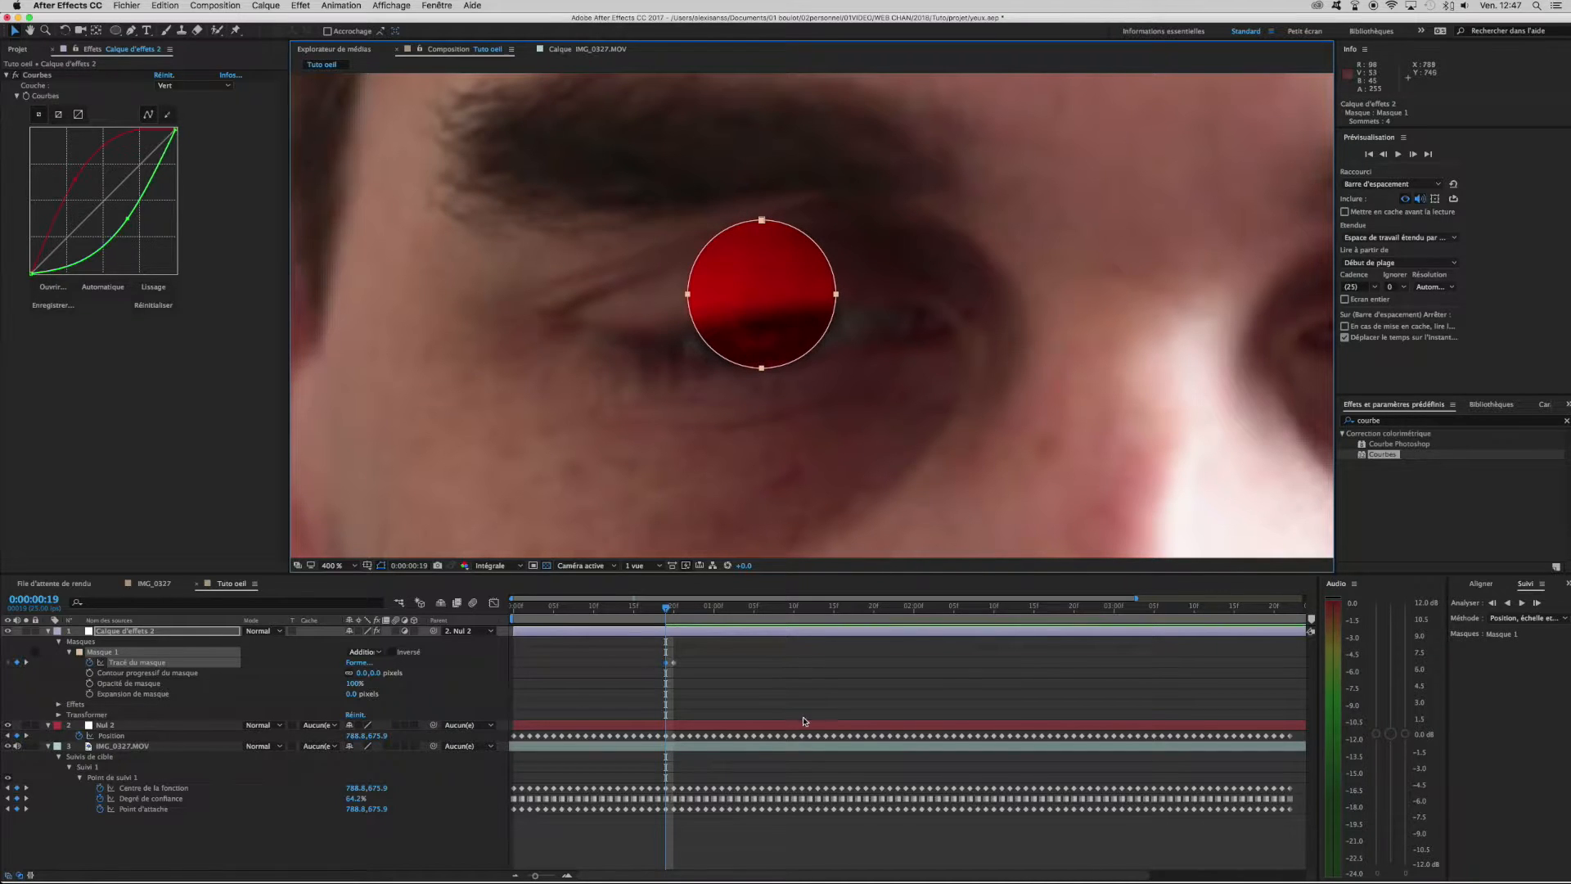
drag(667, 613, 658, 613)
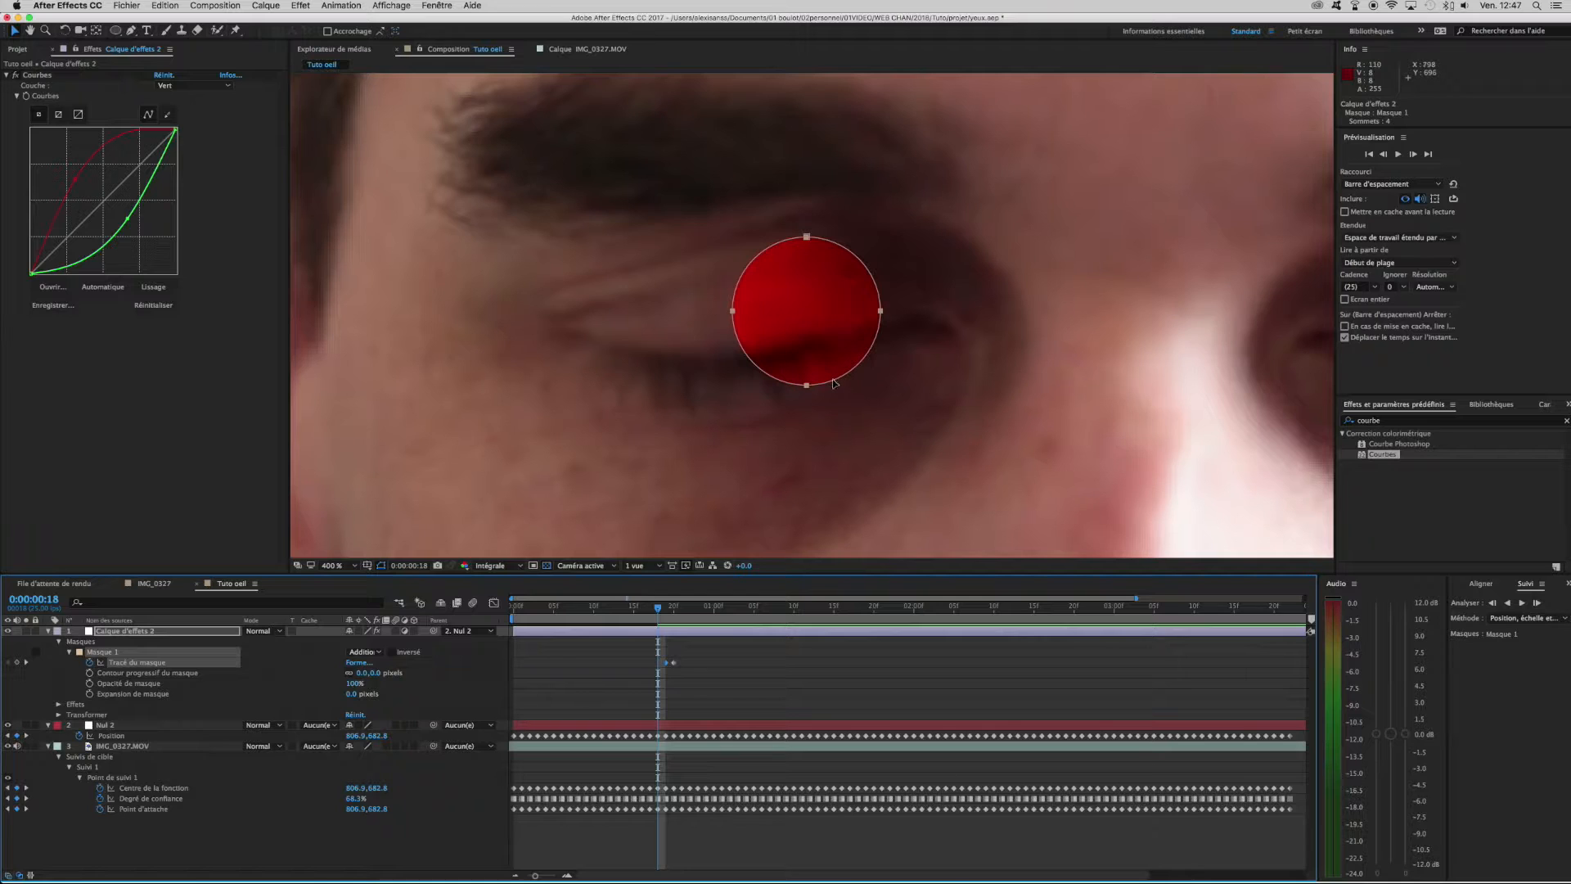
Start keyframing the Courbes property at 0:00:00:19 and show only the adjustment layer's keyframed properties.
drag(659, 609, 669, 612)
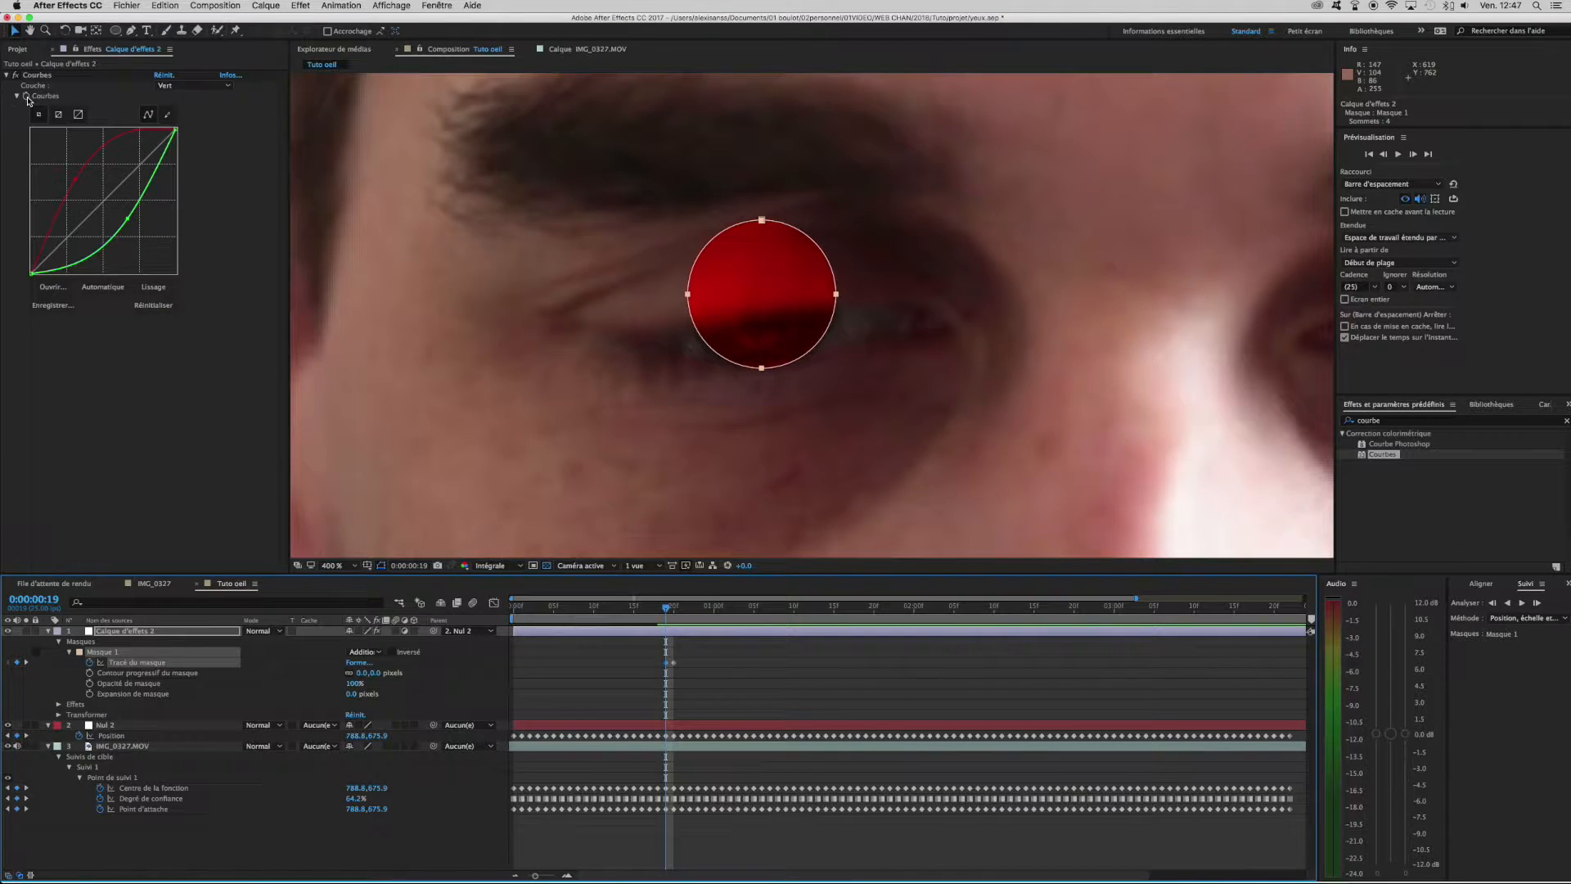
click(648, 633)
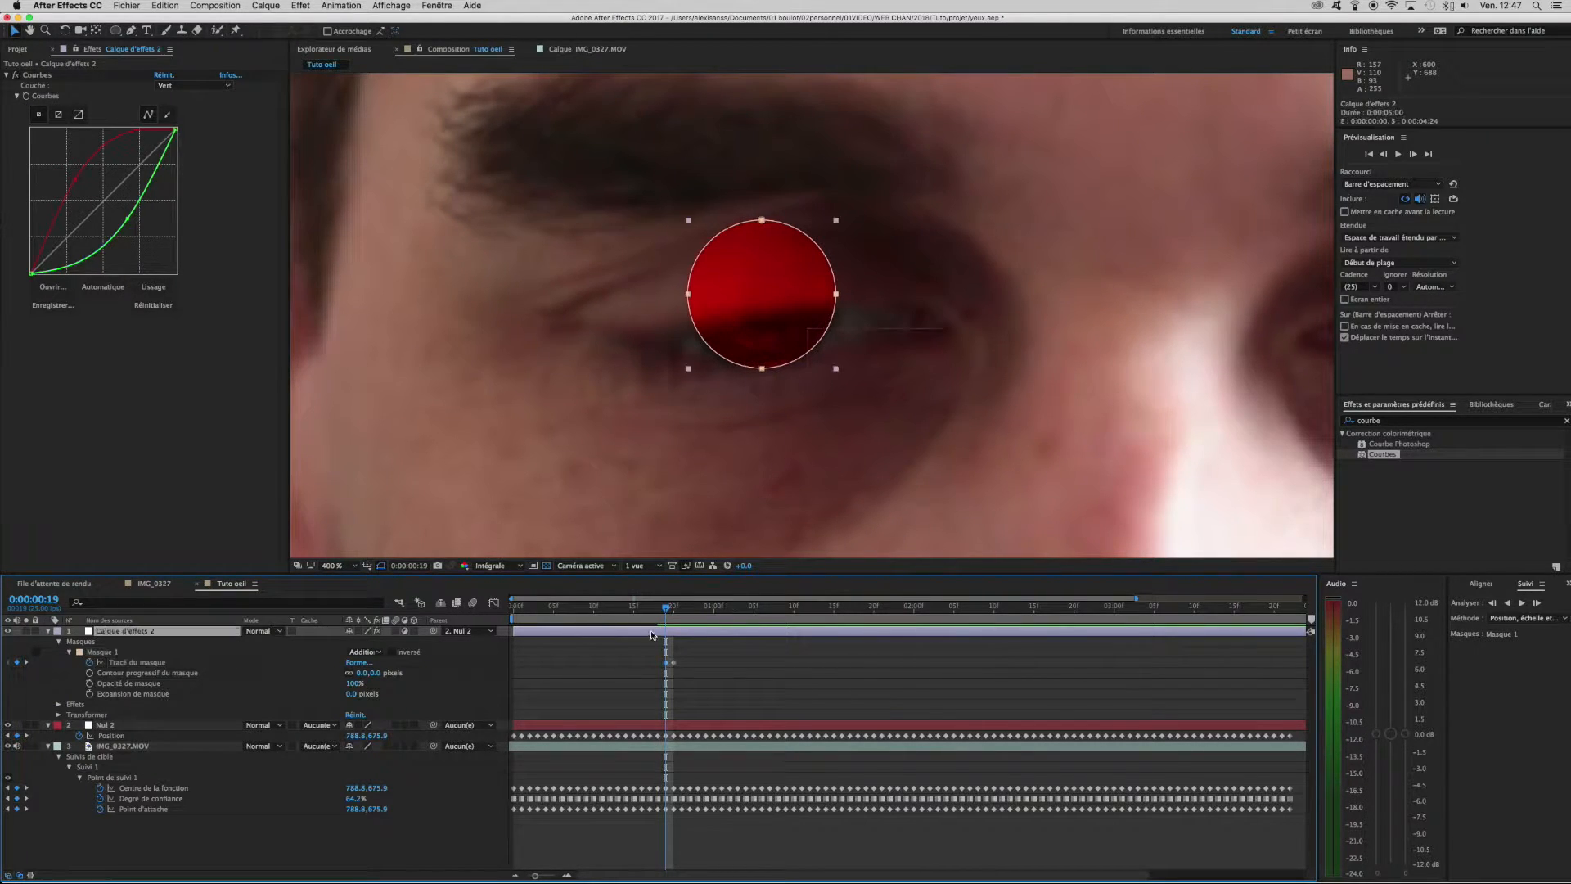
click(28, 99)
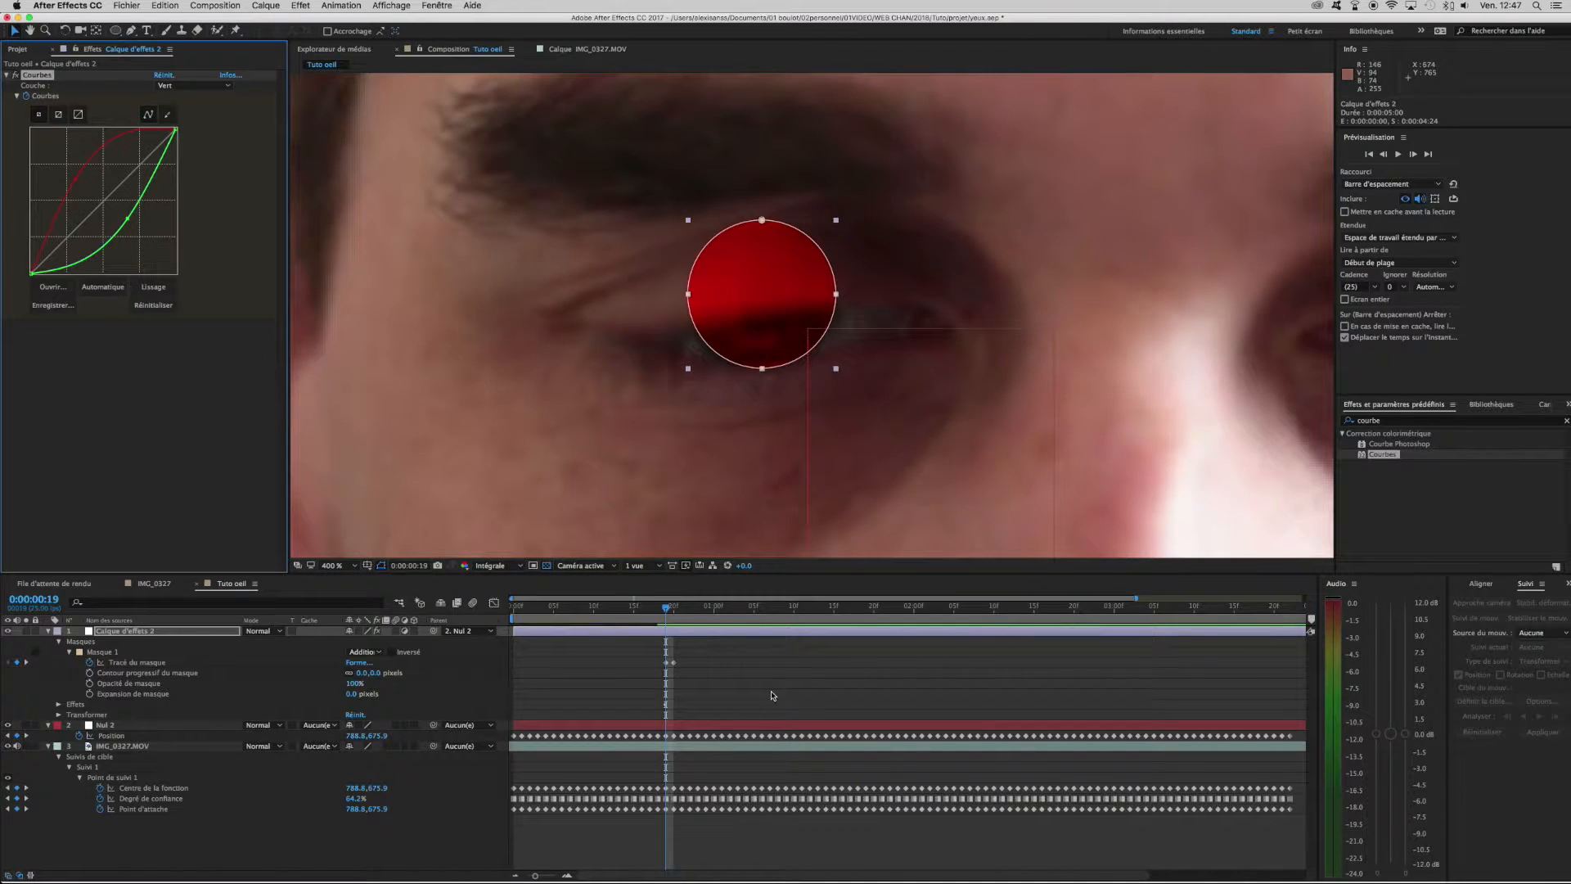
key(u)
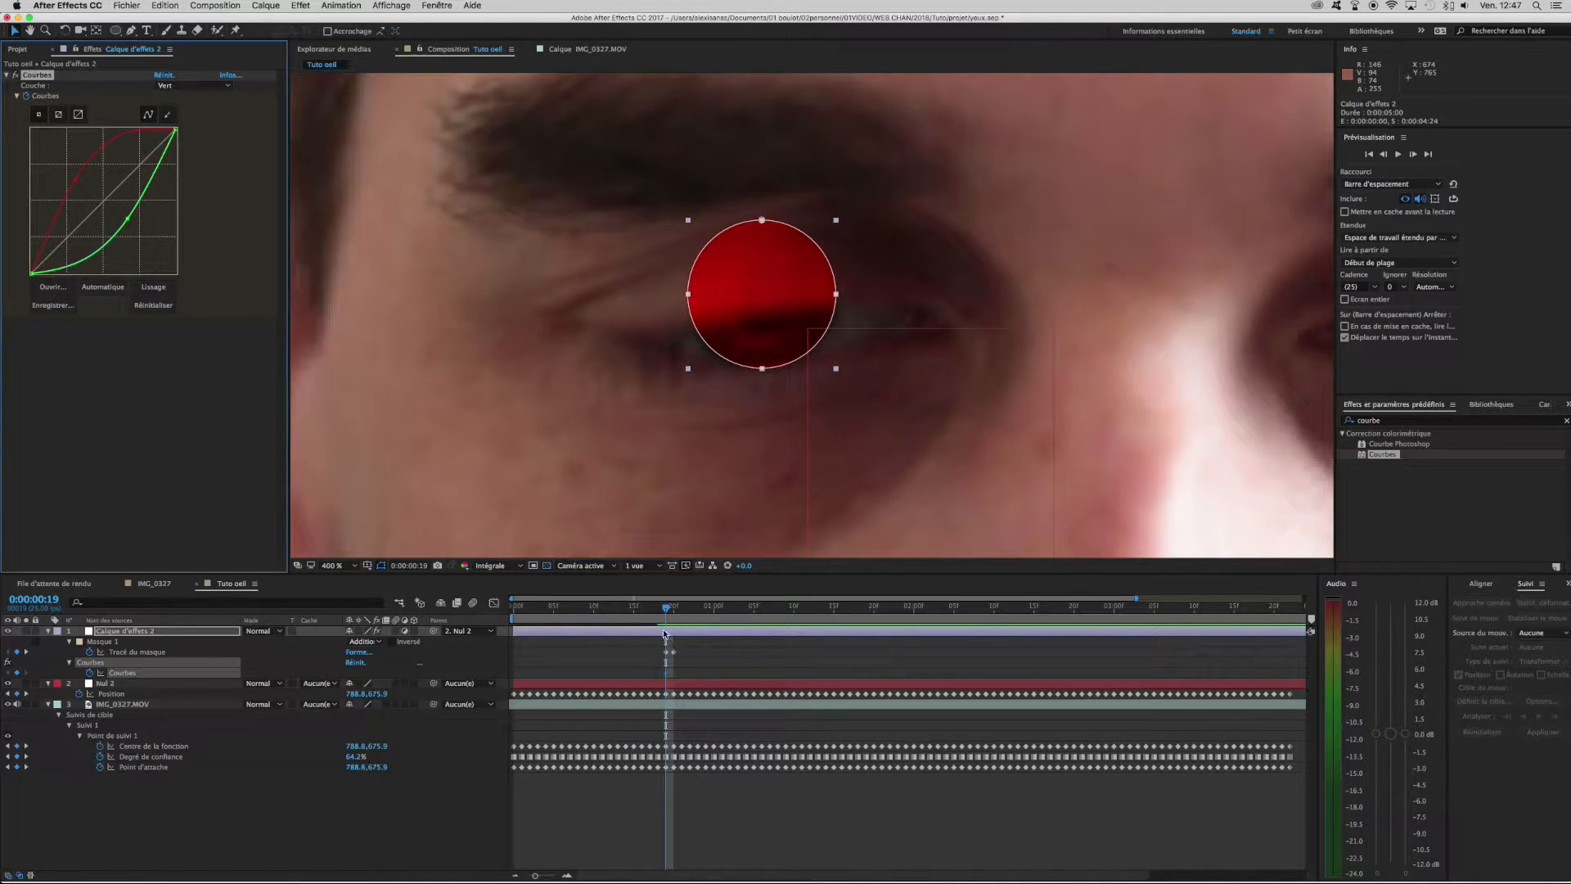
click(664, 632)
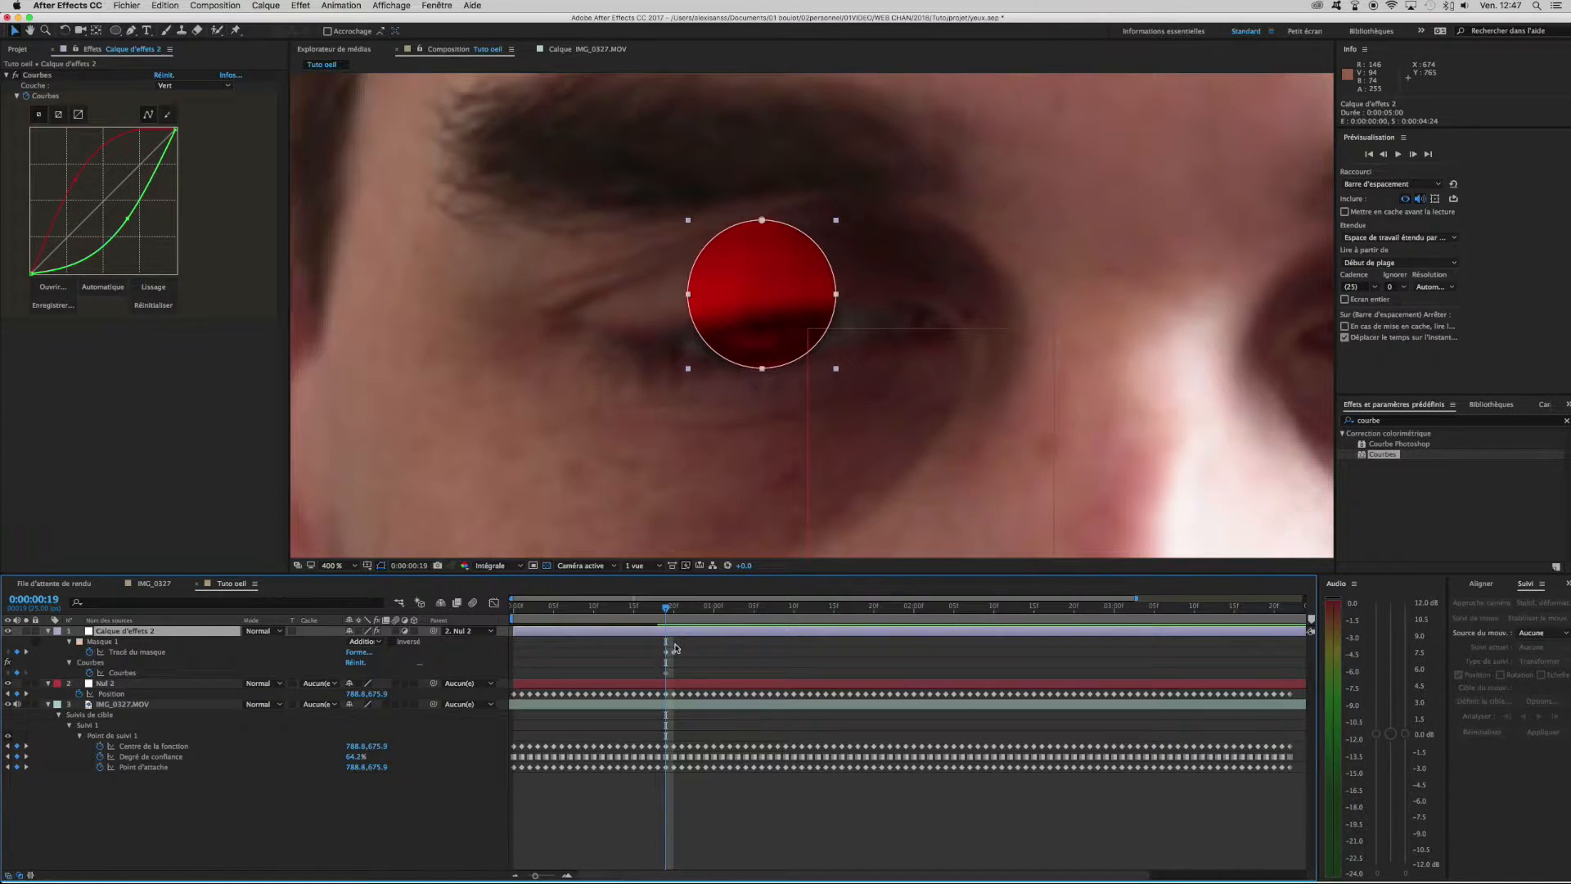
Reset the Courbes effect to neutral curves at 0:00:00:18 and again at 0:00:01:20, when the eye closes.
mouse_move(666, 615)
mouse_down()
mouse_move(701, 615)
mouse_move(662, 622)
mouse_up()
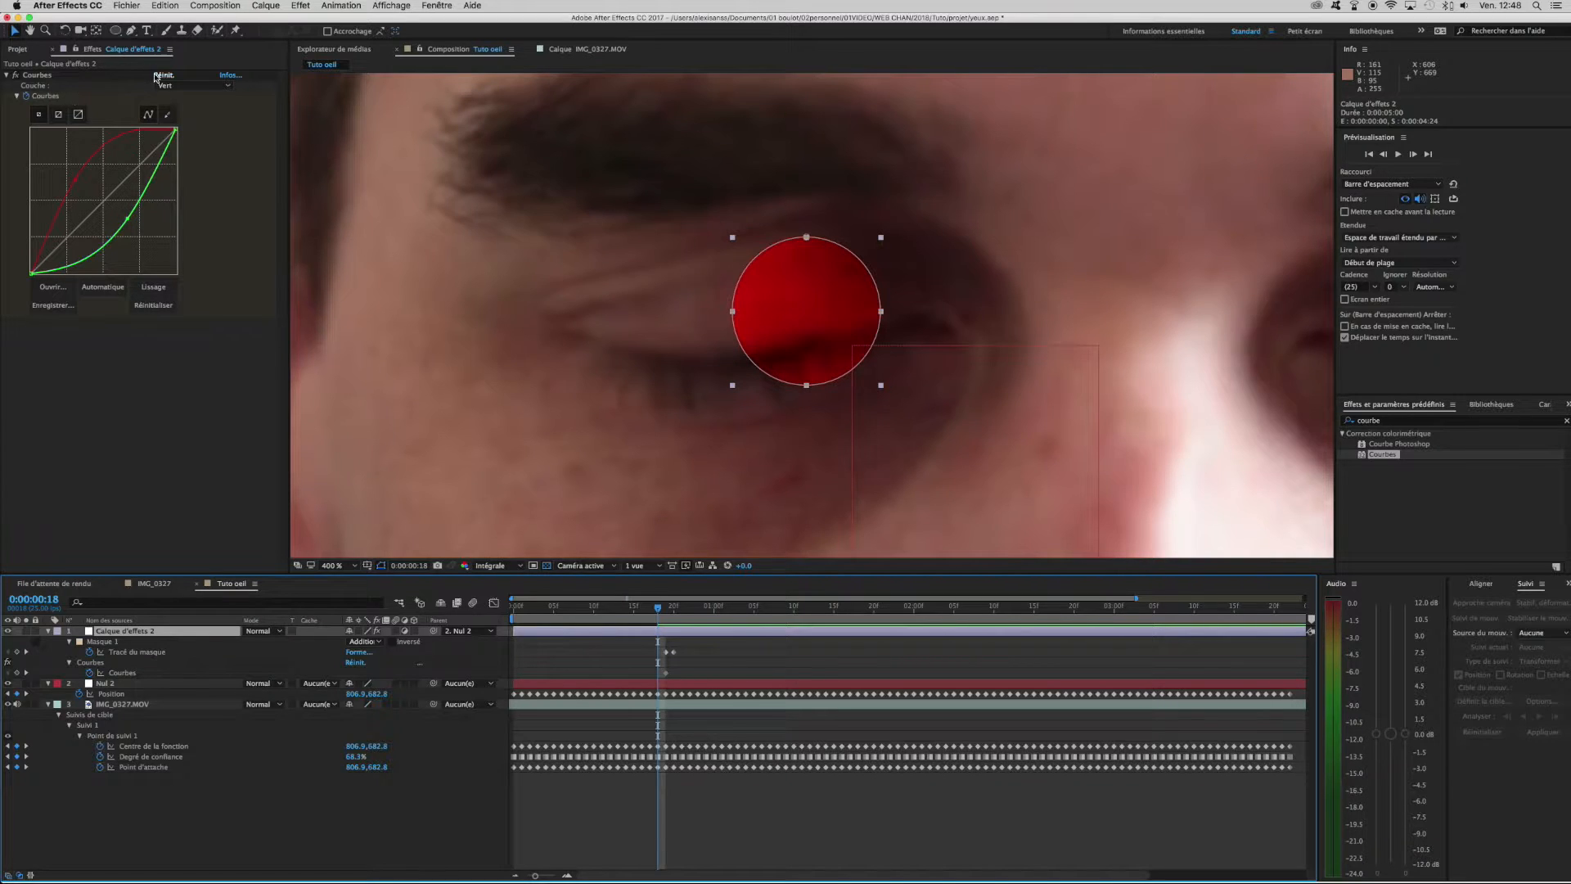
click(161, 76)
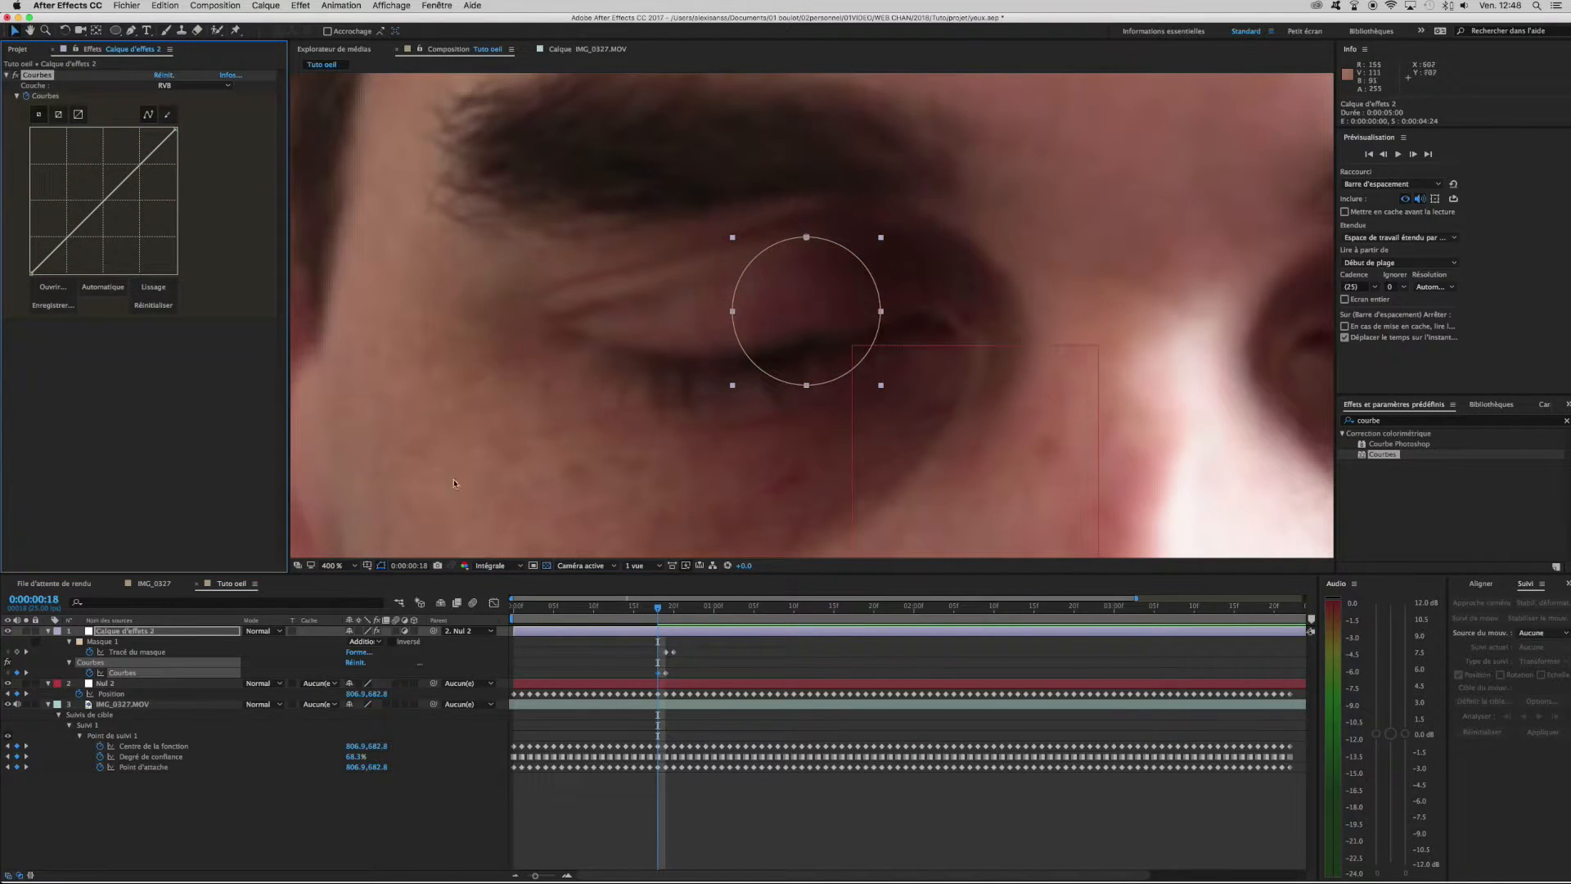
drag(660, 612, 875, 607)
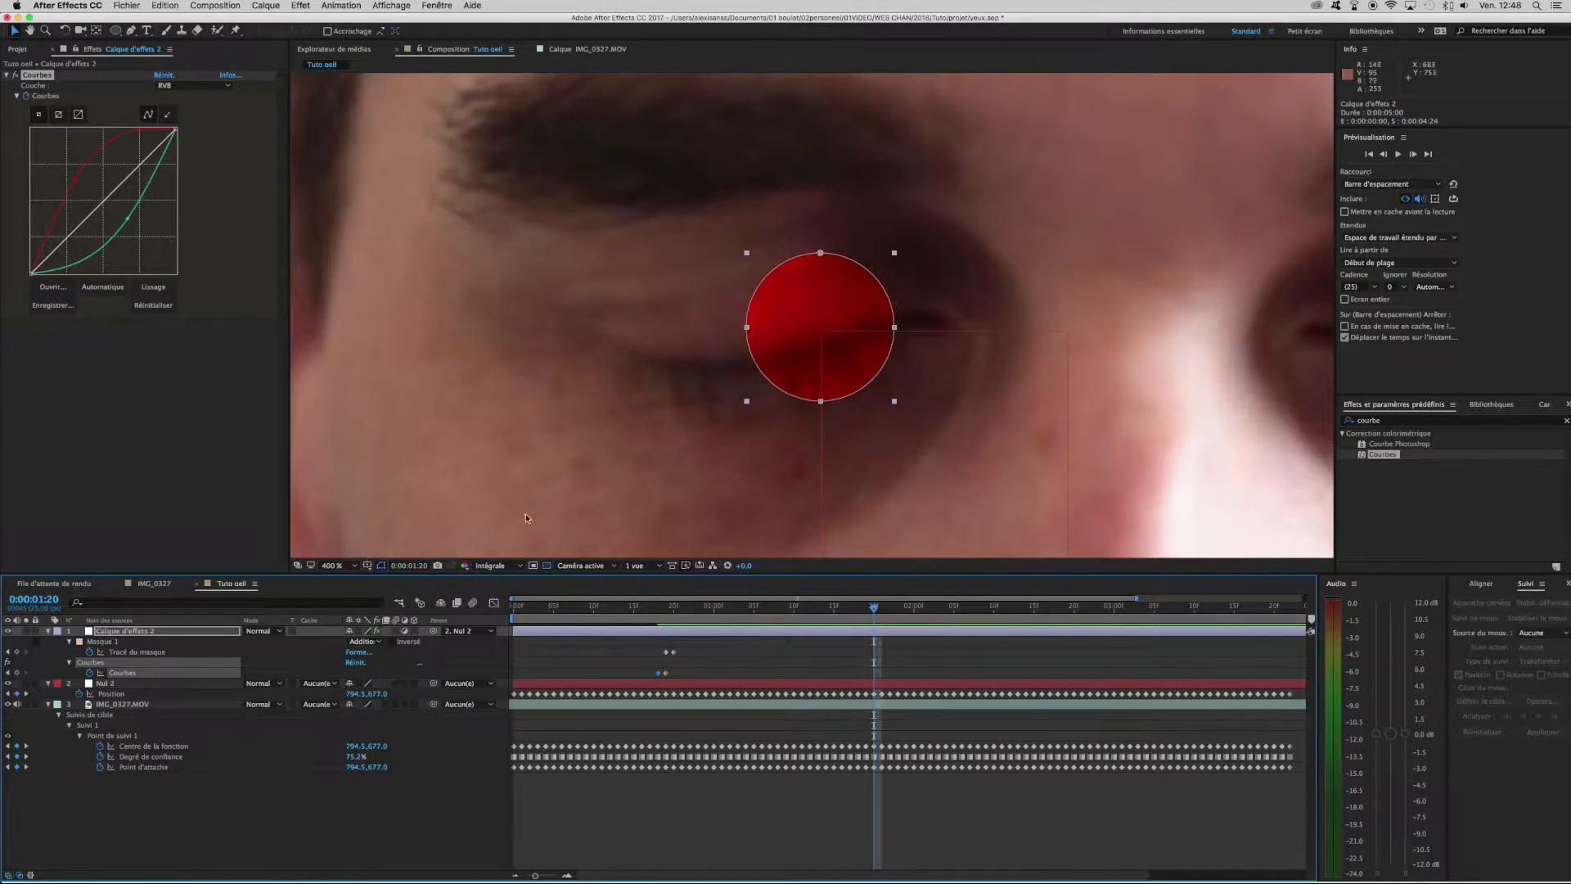
click(162, 76)
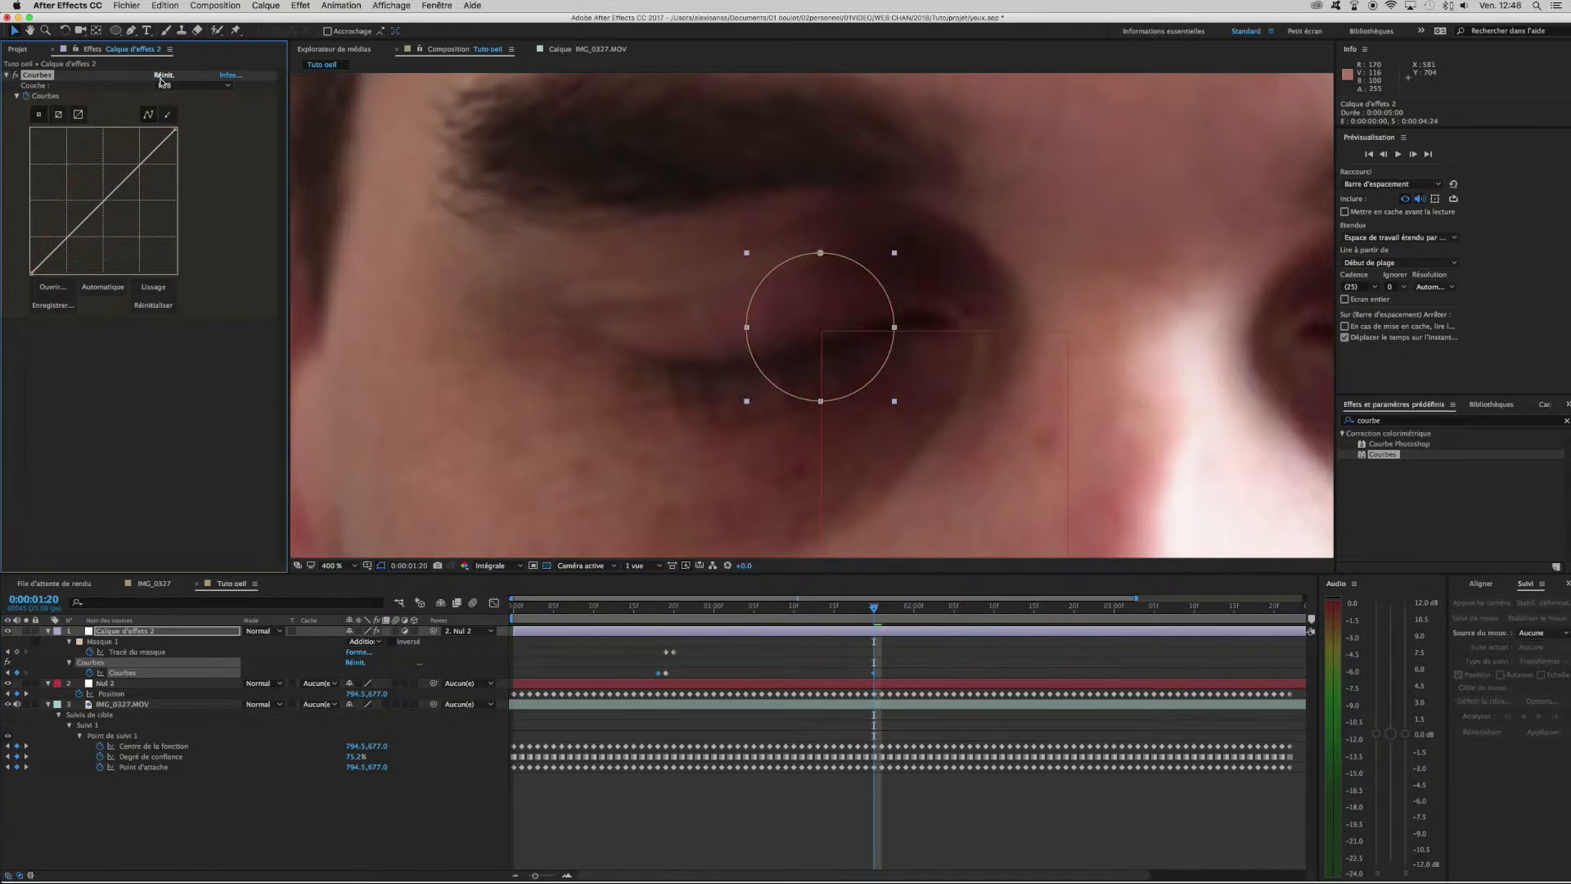
Copy the red Courbes keyframe from 0:00:00:19 and paste it at 0:00:01:19.
key(Page_Up)
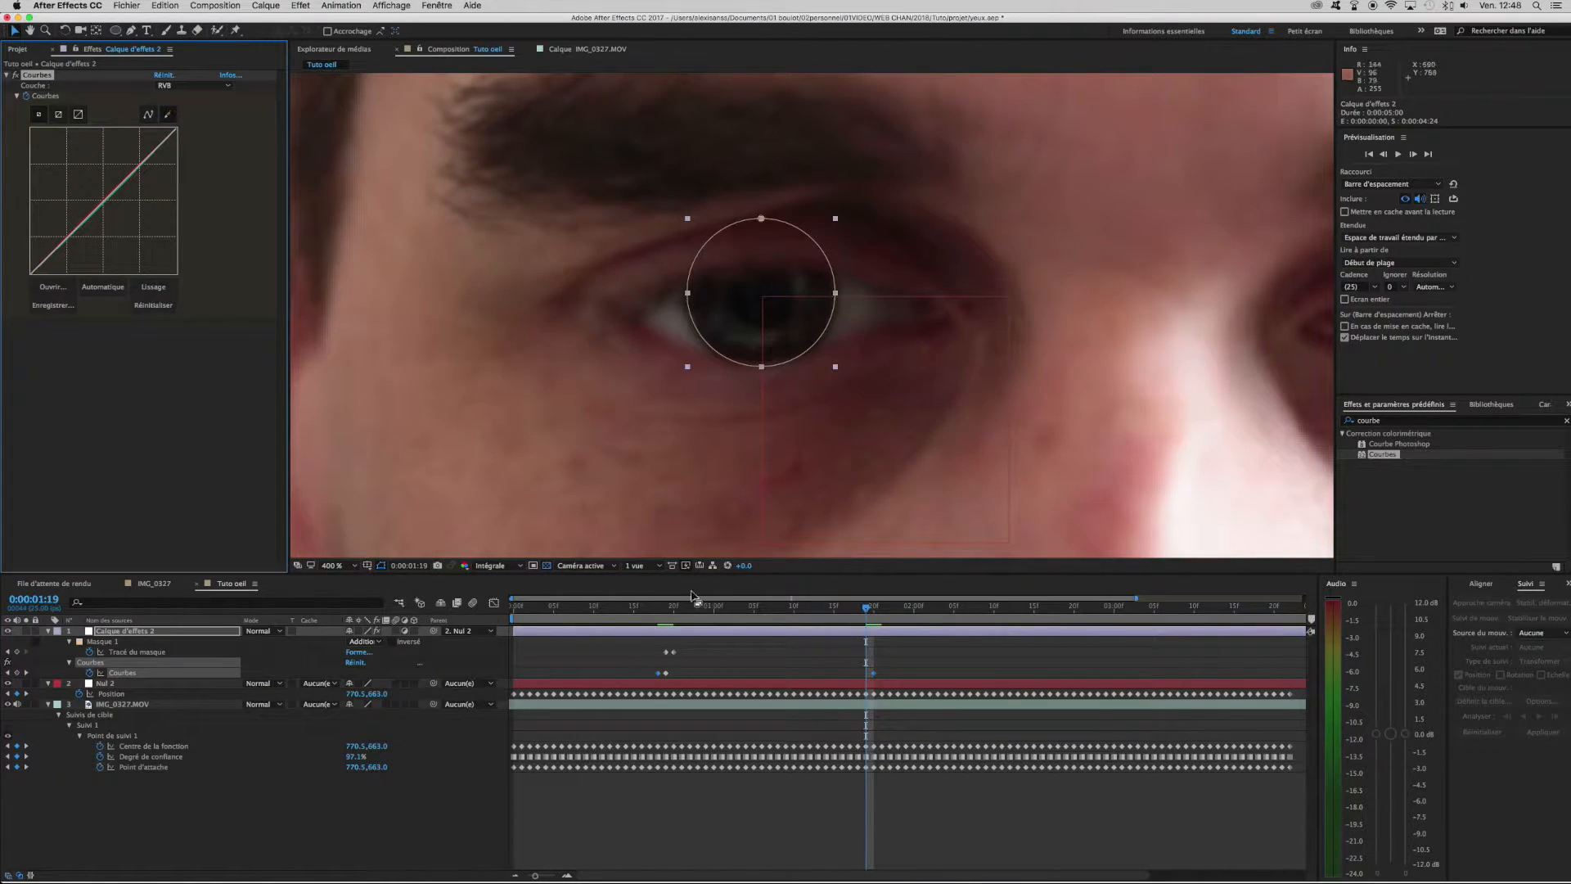
click(666, 673)
key(super+c)
key(super+v)
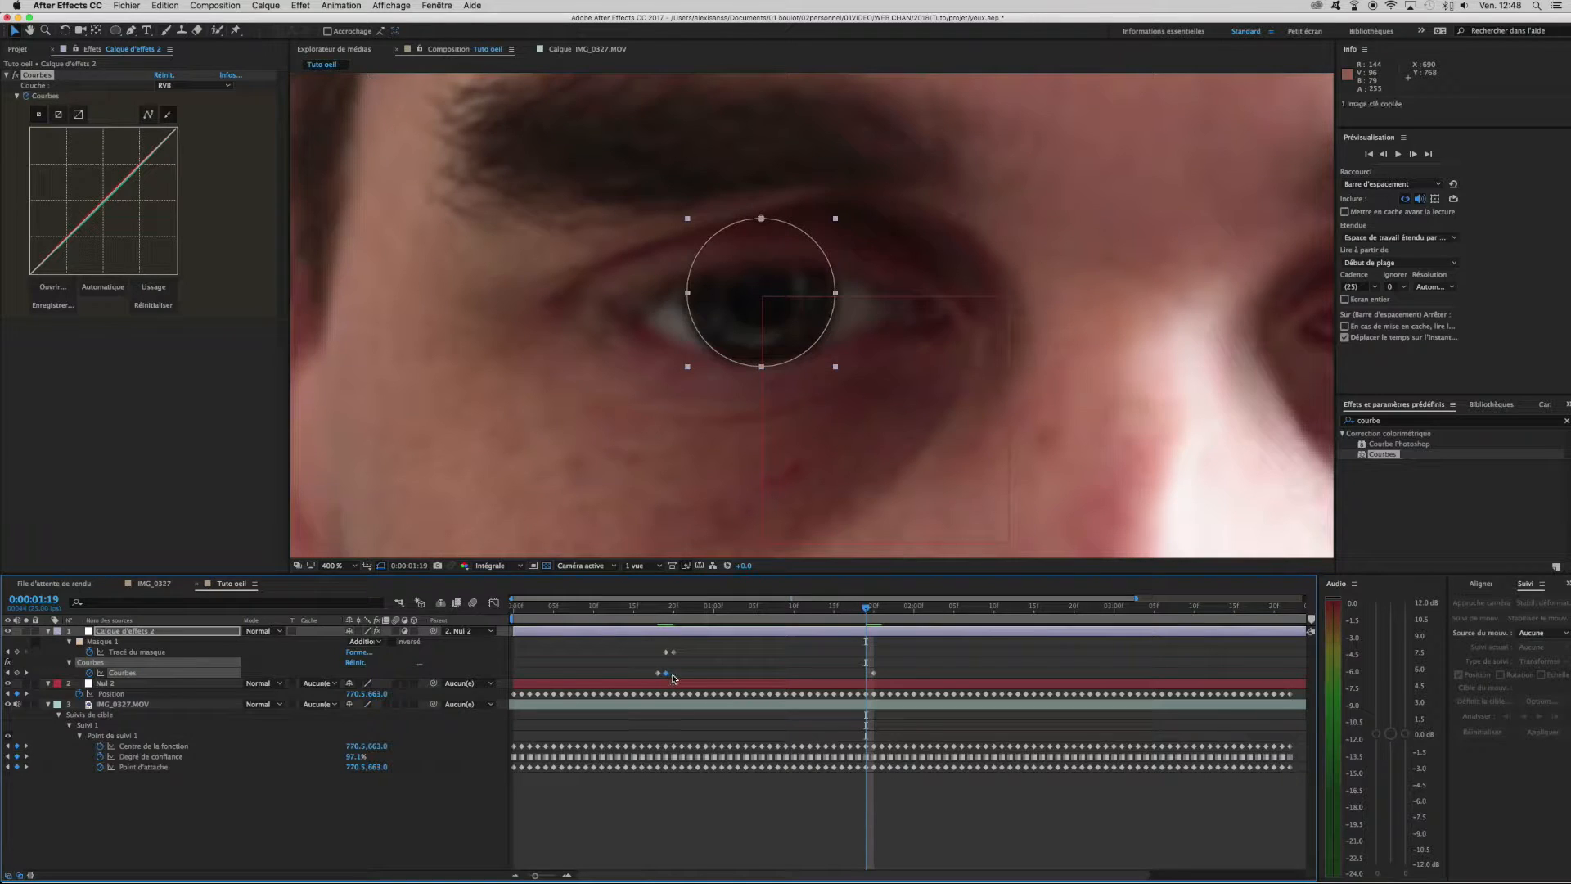
Scrub through both blinks to check the Courbes keyframes at the start and end of the red effect.
mouse_move(643, 610)
mouse_down()
mouse_move(602, 615)
mouse_move(1013, 626)
mouse_move(635, 622)
mouse_up()
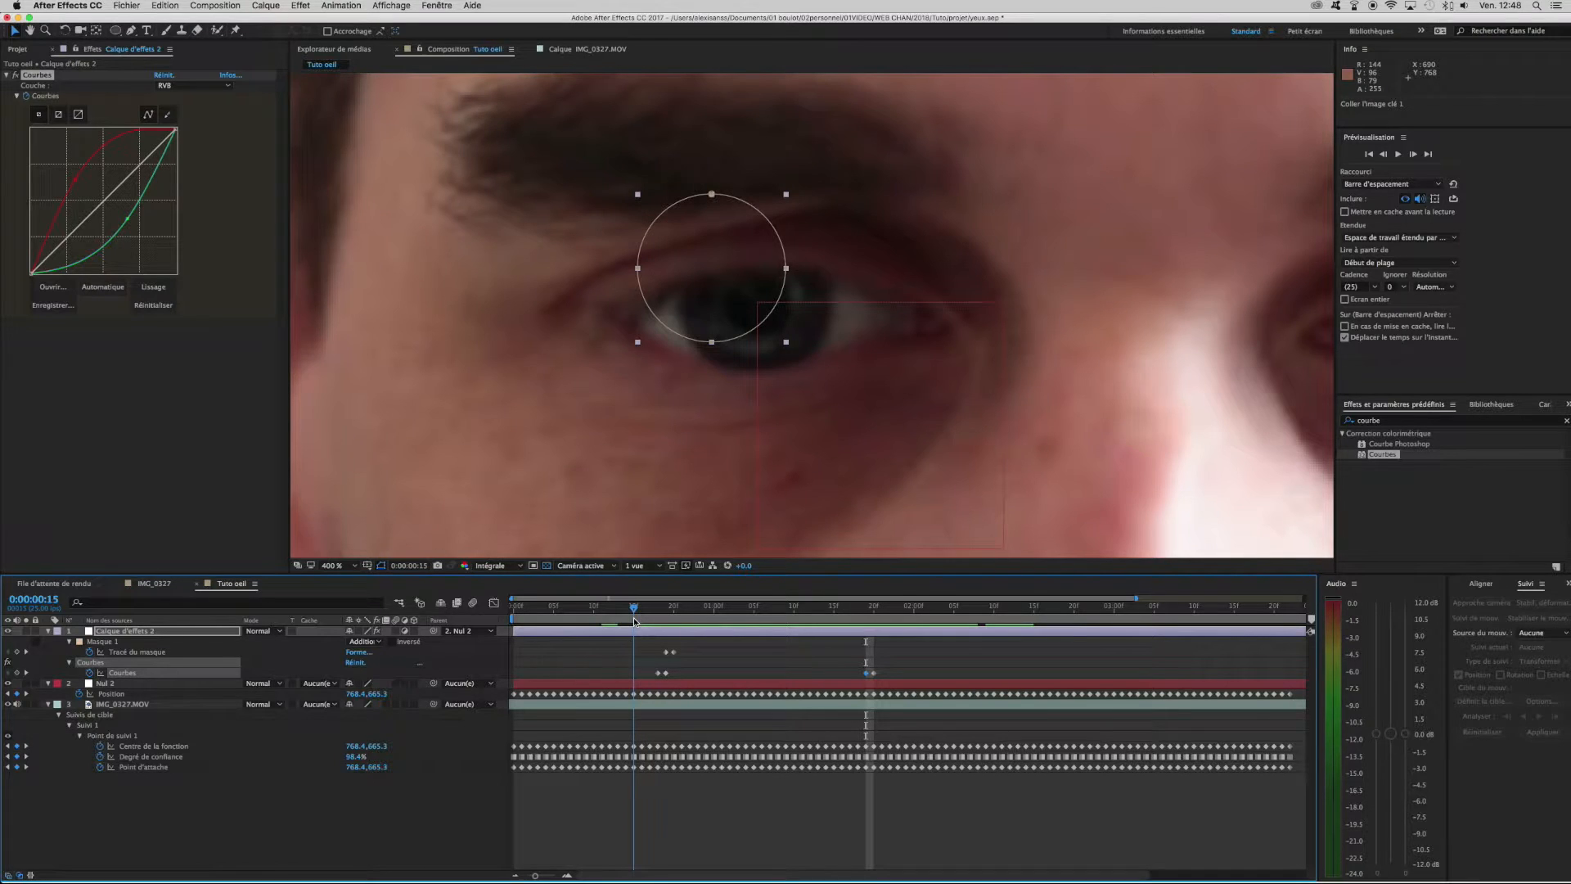
drag(635, 622, 666, 622)
click(665, 673)
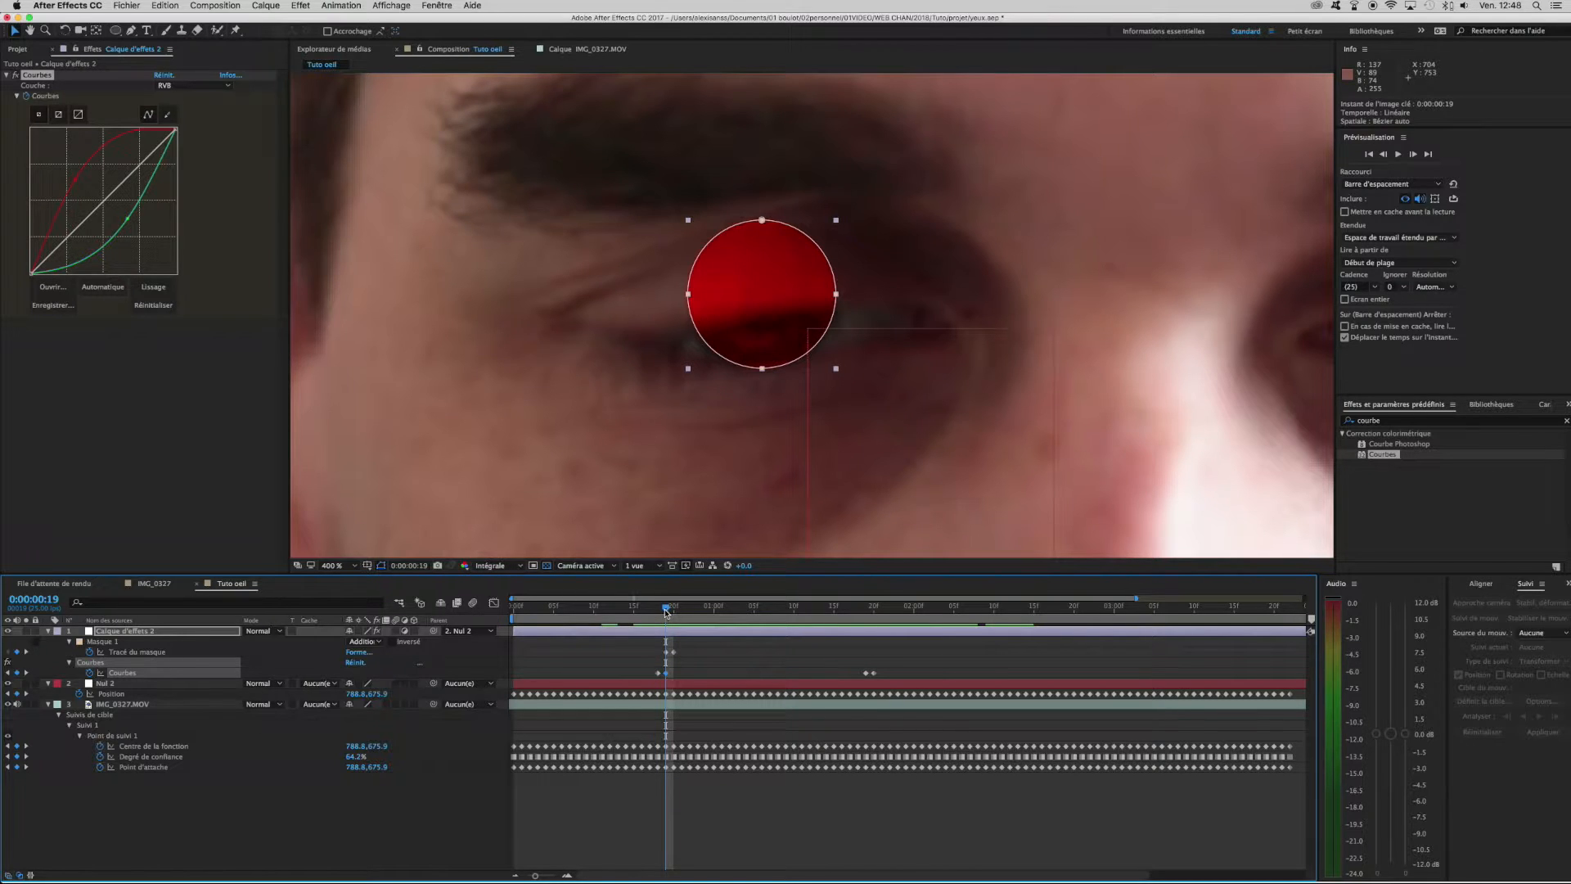
drag(667, 612, 659, 612)
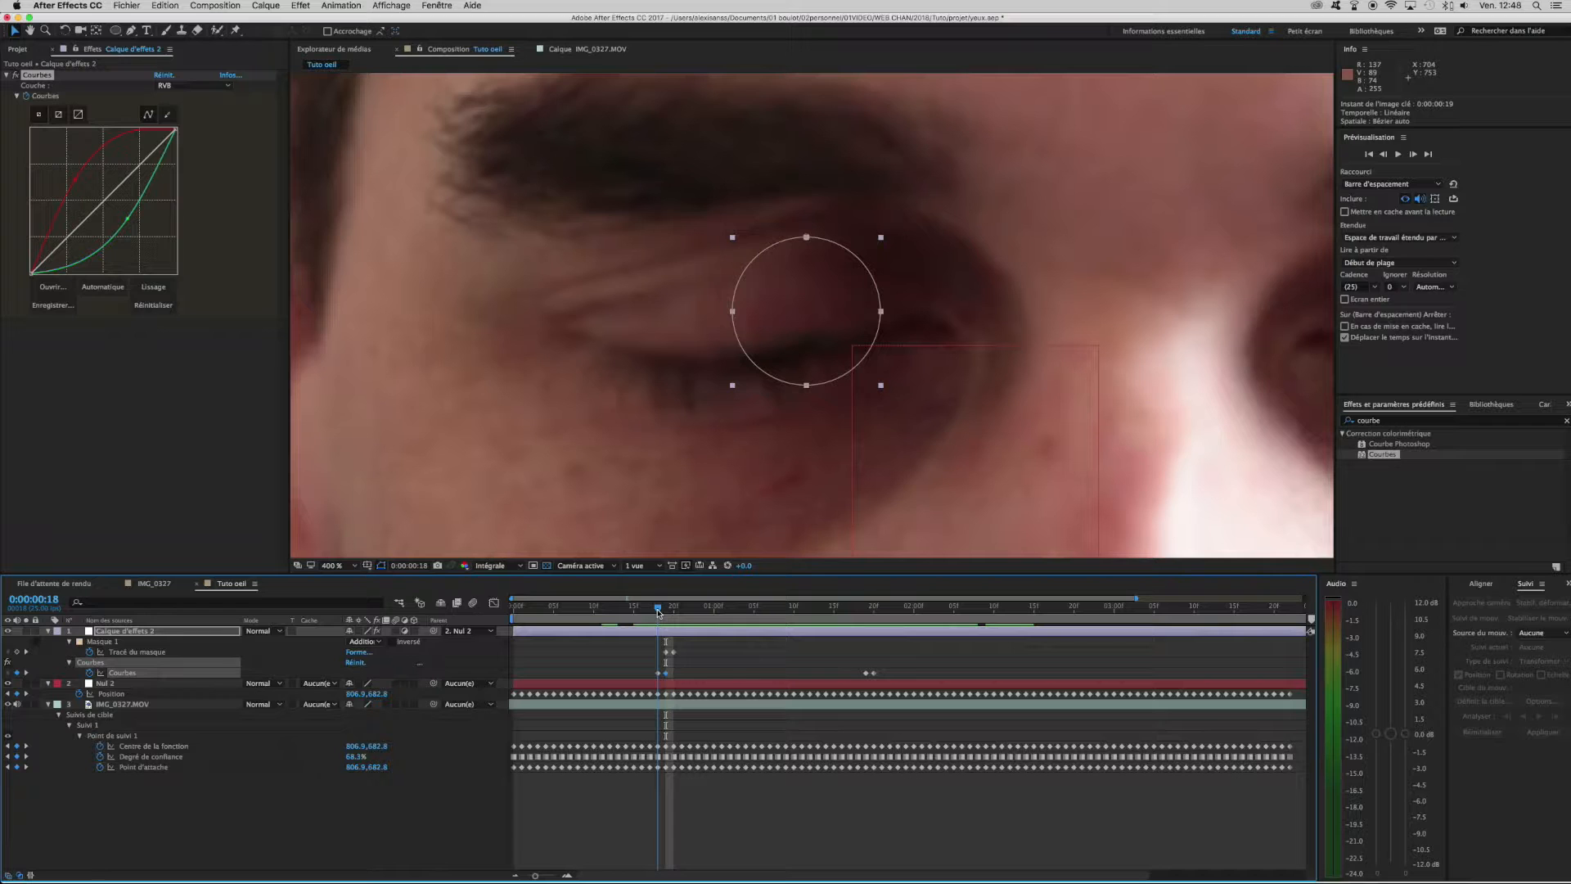
drag(659, 612, 864, 657)
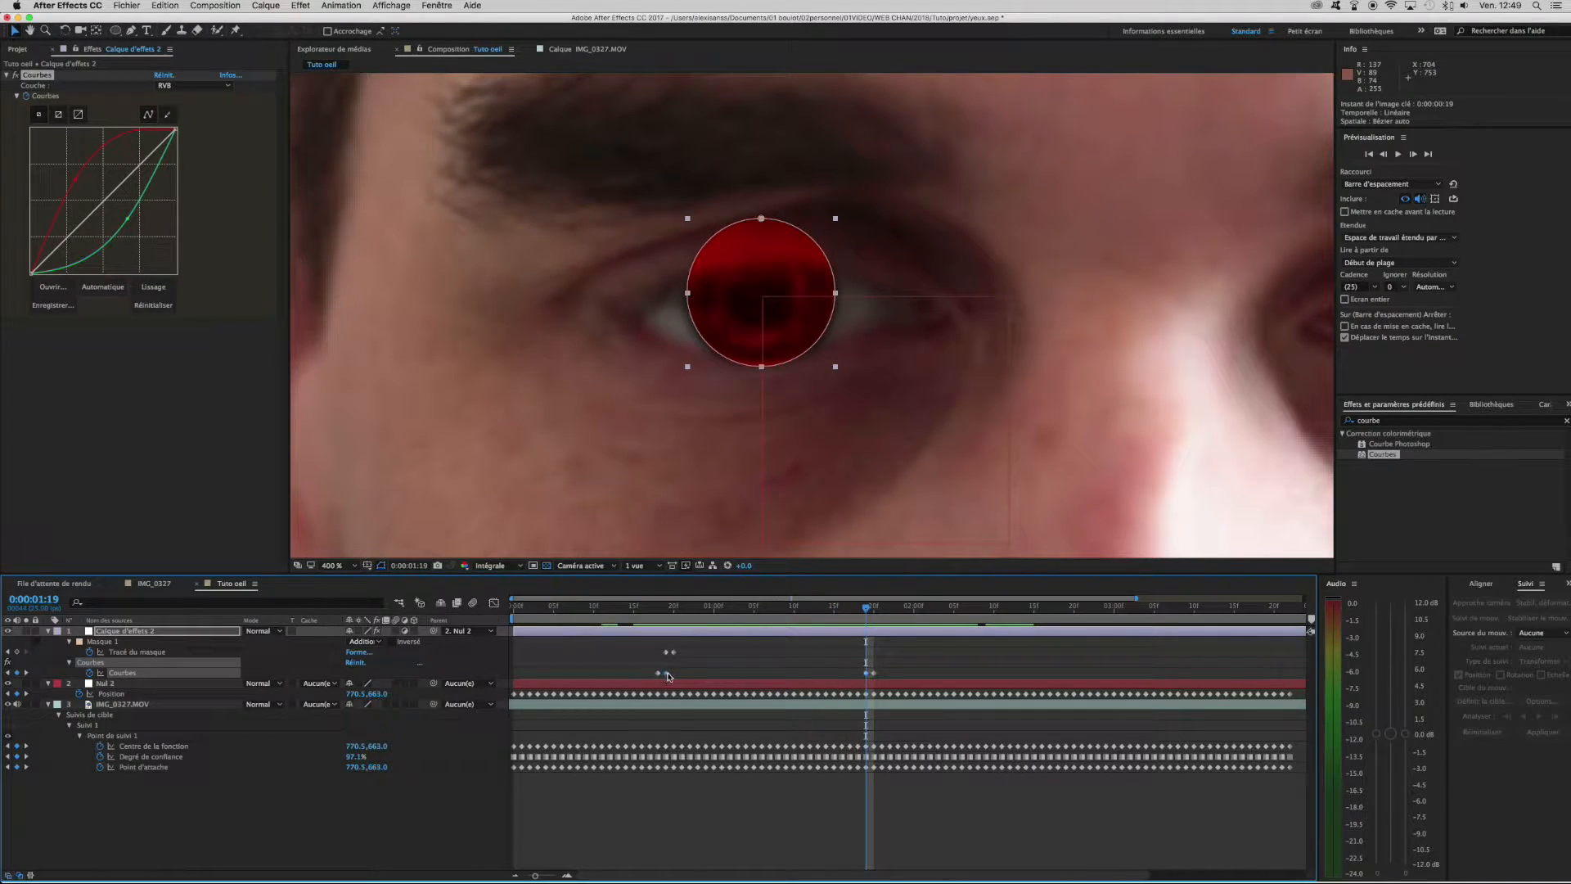
mouse_move(868, 612)
mouse_down()
mouse_move(1014, 614)
mouse_move(769, 619)
mouse_move(868, 624)
mouse_up()
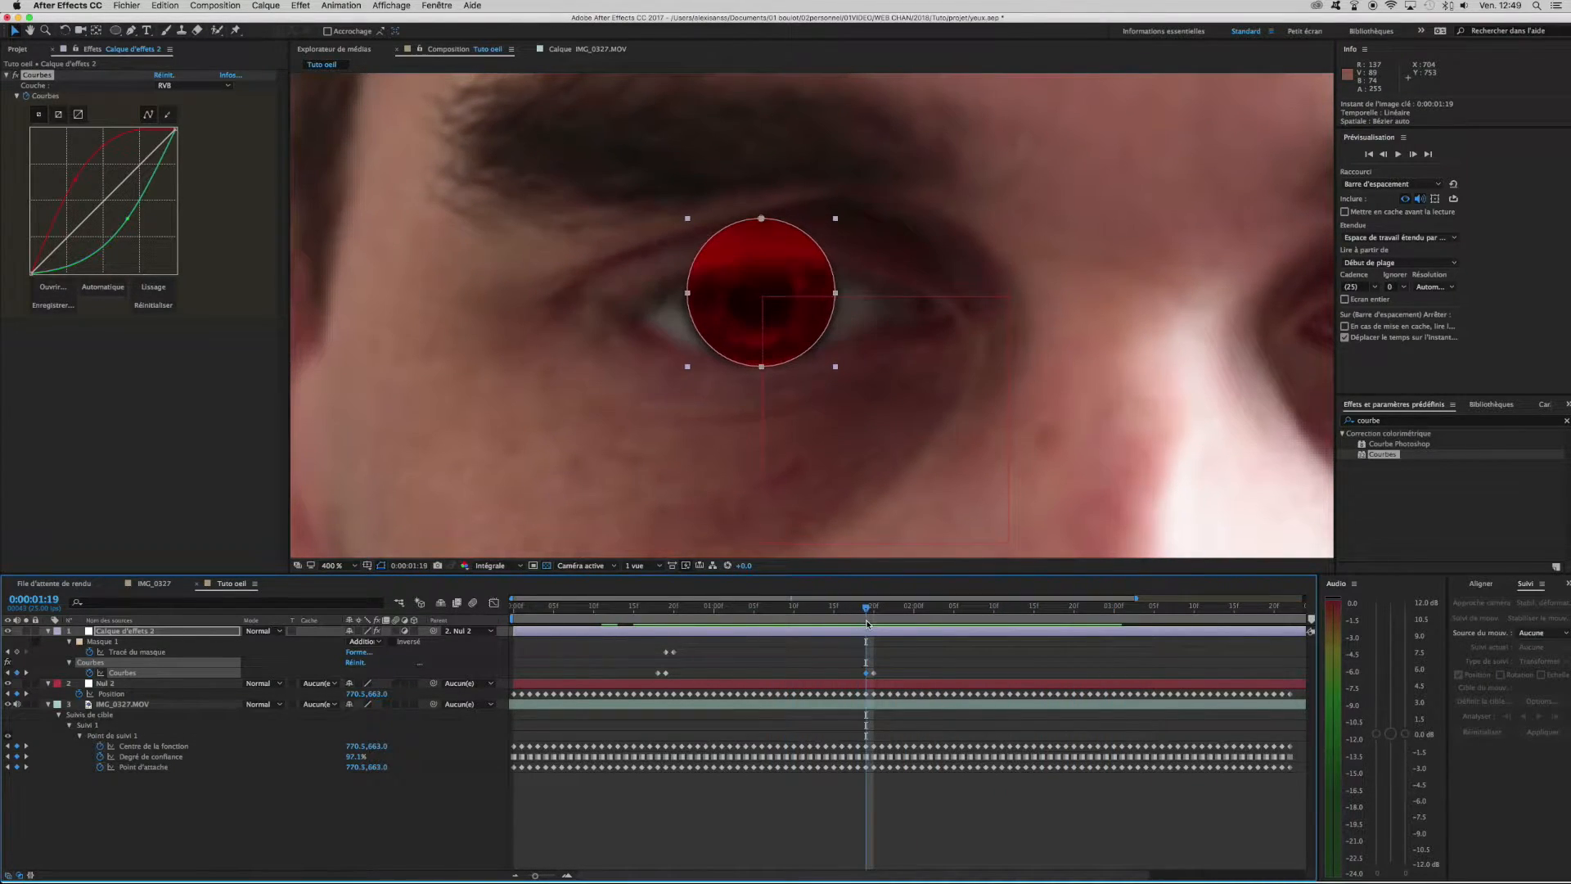
Try removing the Courbes keyframe at 0:00:01:19, inspect the transition at 0:00:01:13, and undo the deletion.
click(866, 674)
key(Delete)
drag(868, 612, 818, 628)
key(super+z)
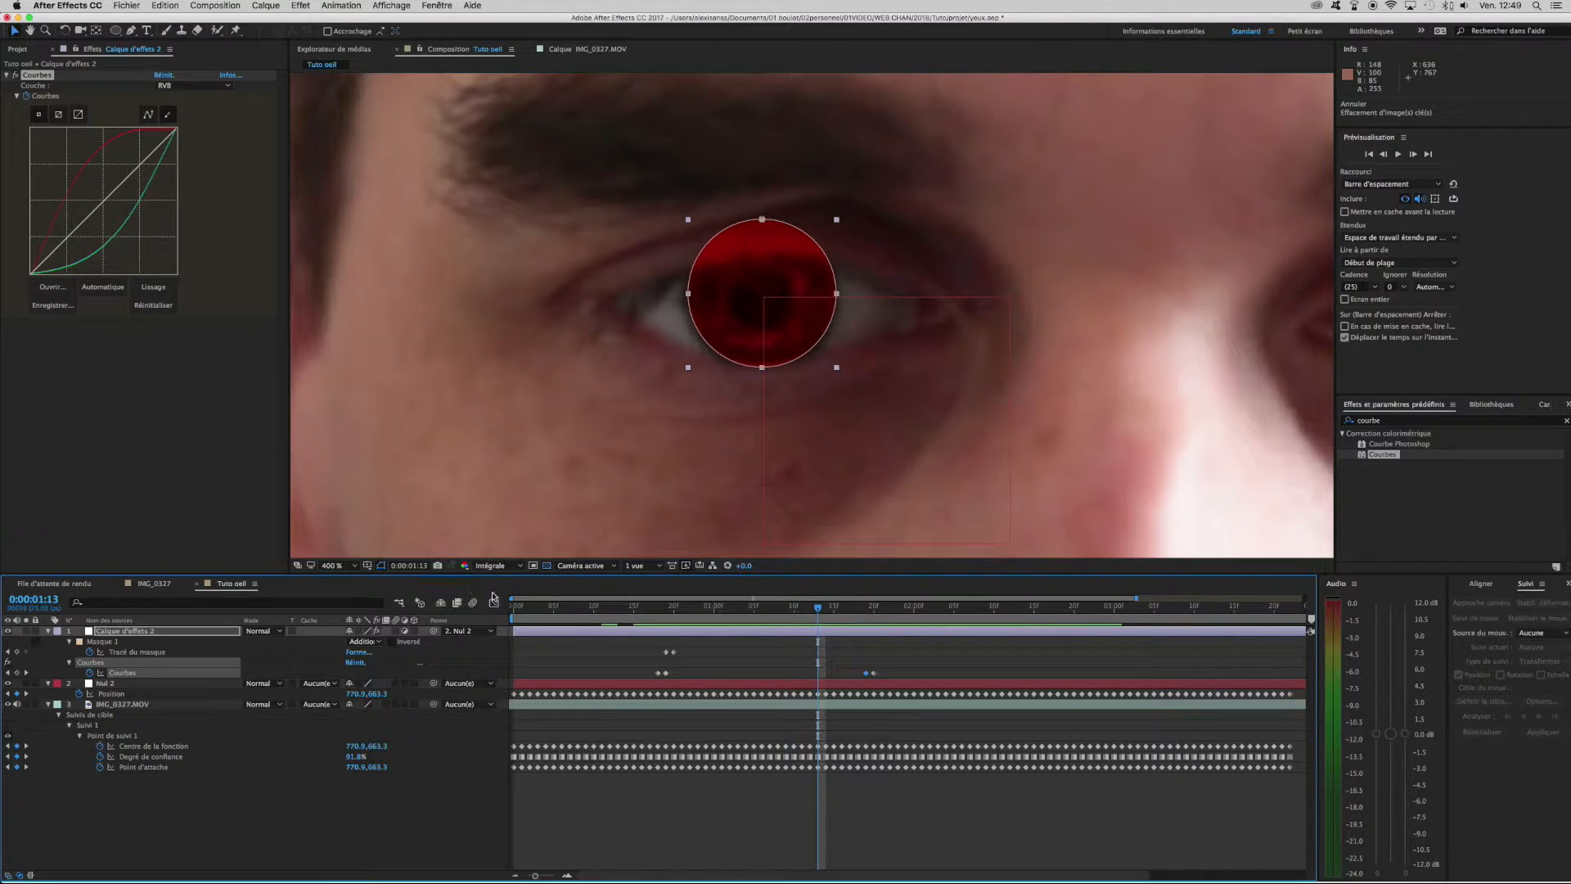
Fit the whole frame in the viewer and preview the red-eye animation from 0:00:00:13.
click(331, 565)
click(345, 576)
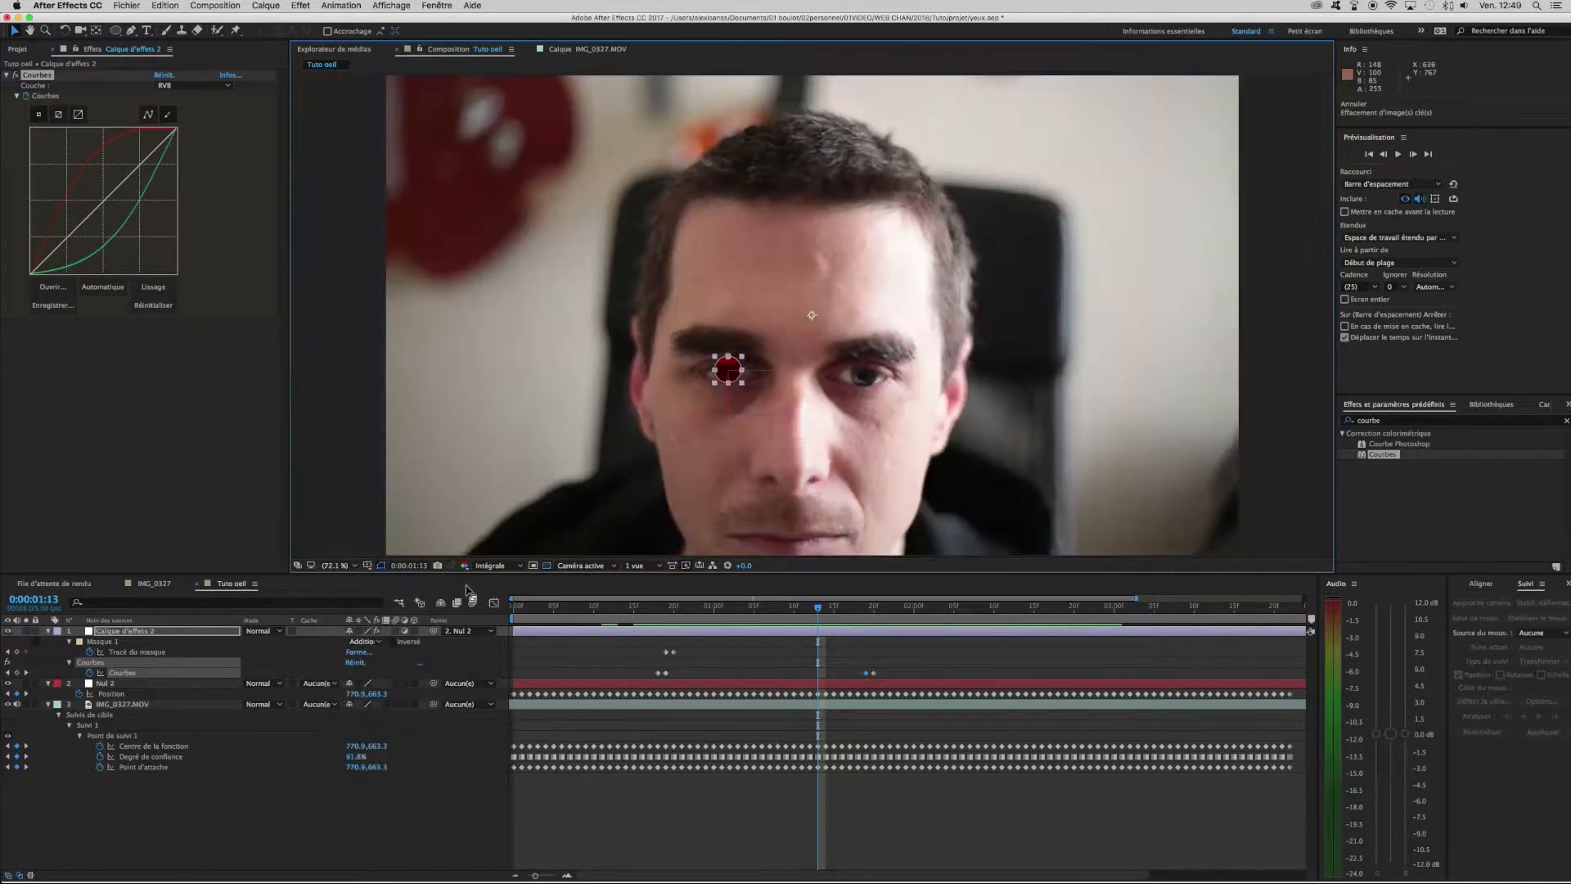
click(618, 607)
key(space)
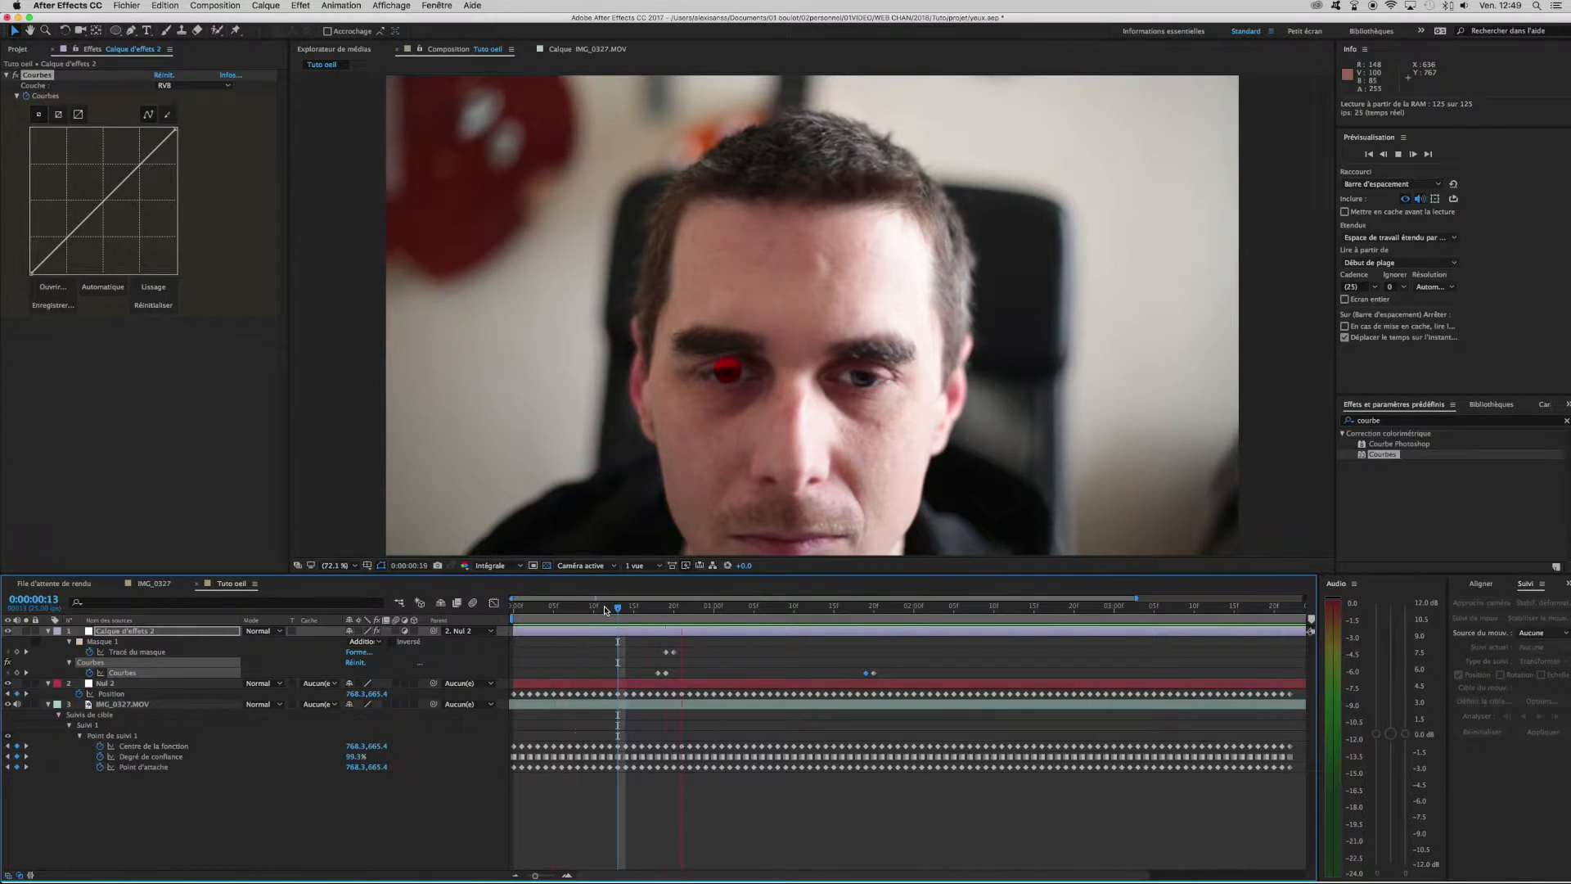
key(space)
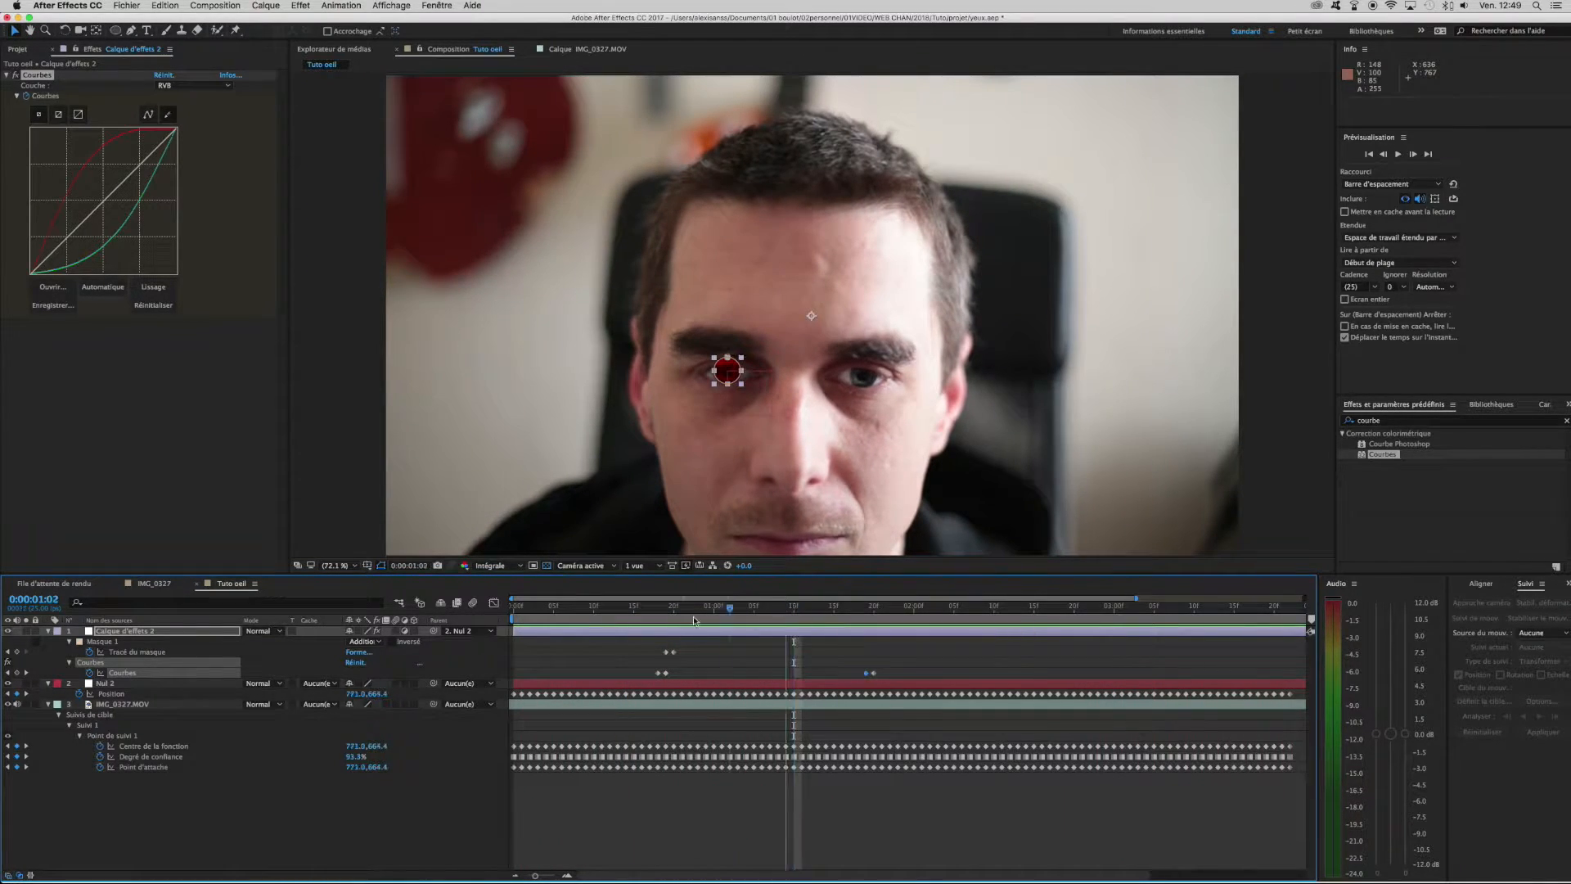
At 0:00:00:19, draw a closed Pen tool mask on the adjustment layer covering the upper eyelid, its lower edge following the lash line.
drag(693, 621, 666, 620)
click(683, 632)
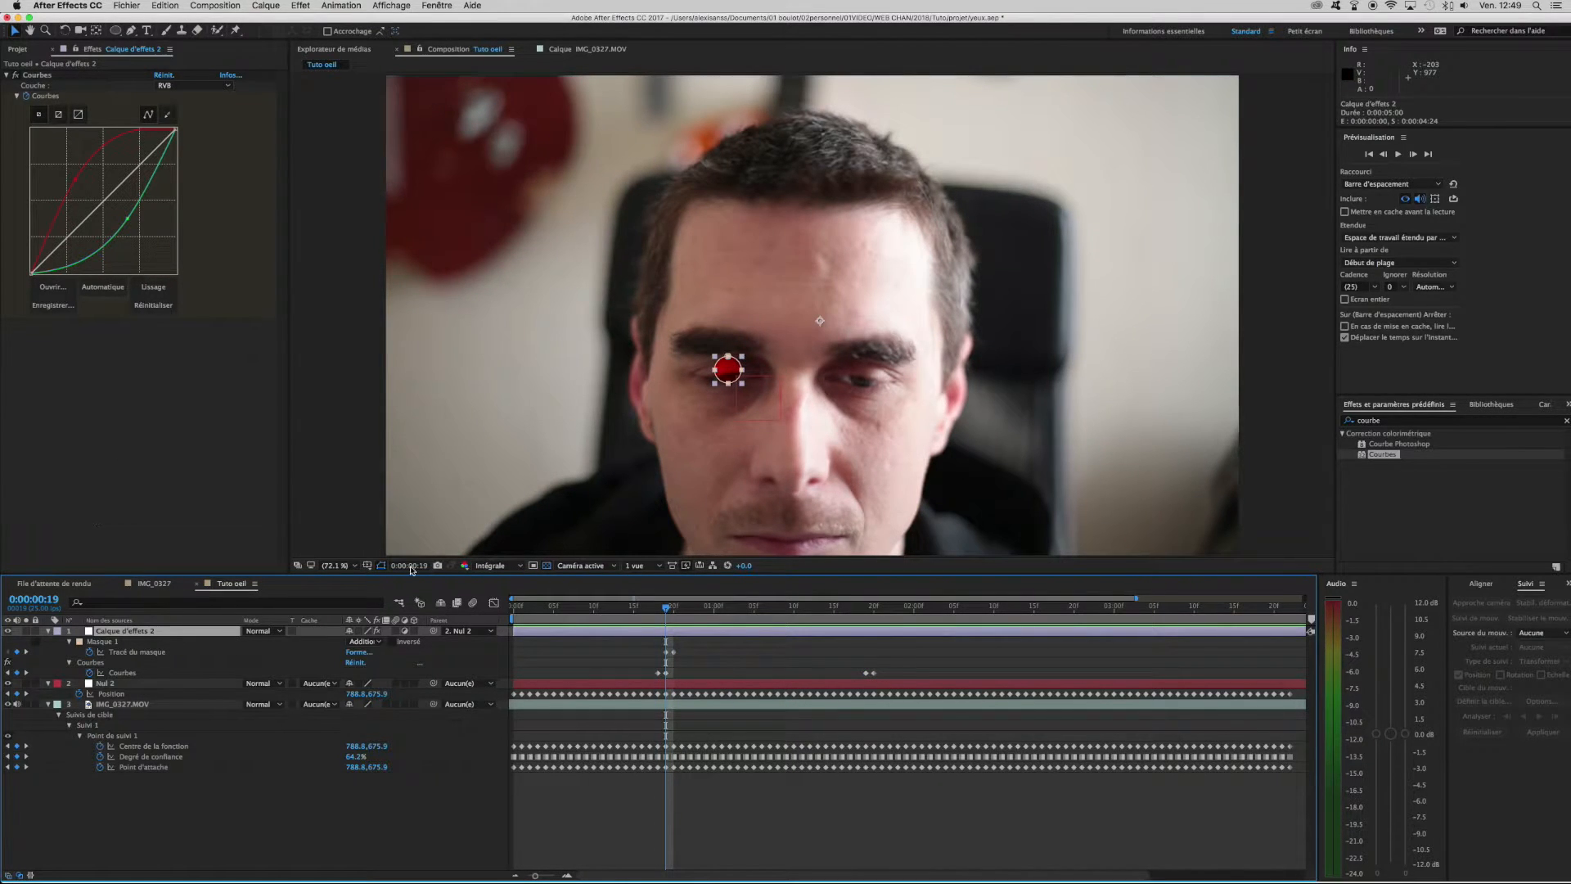
scroll(731, 386, up, 5)
scroll(730, 387, down, 2)
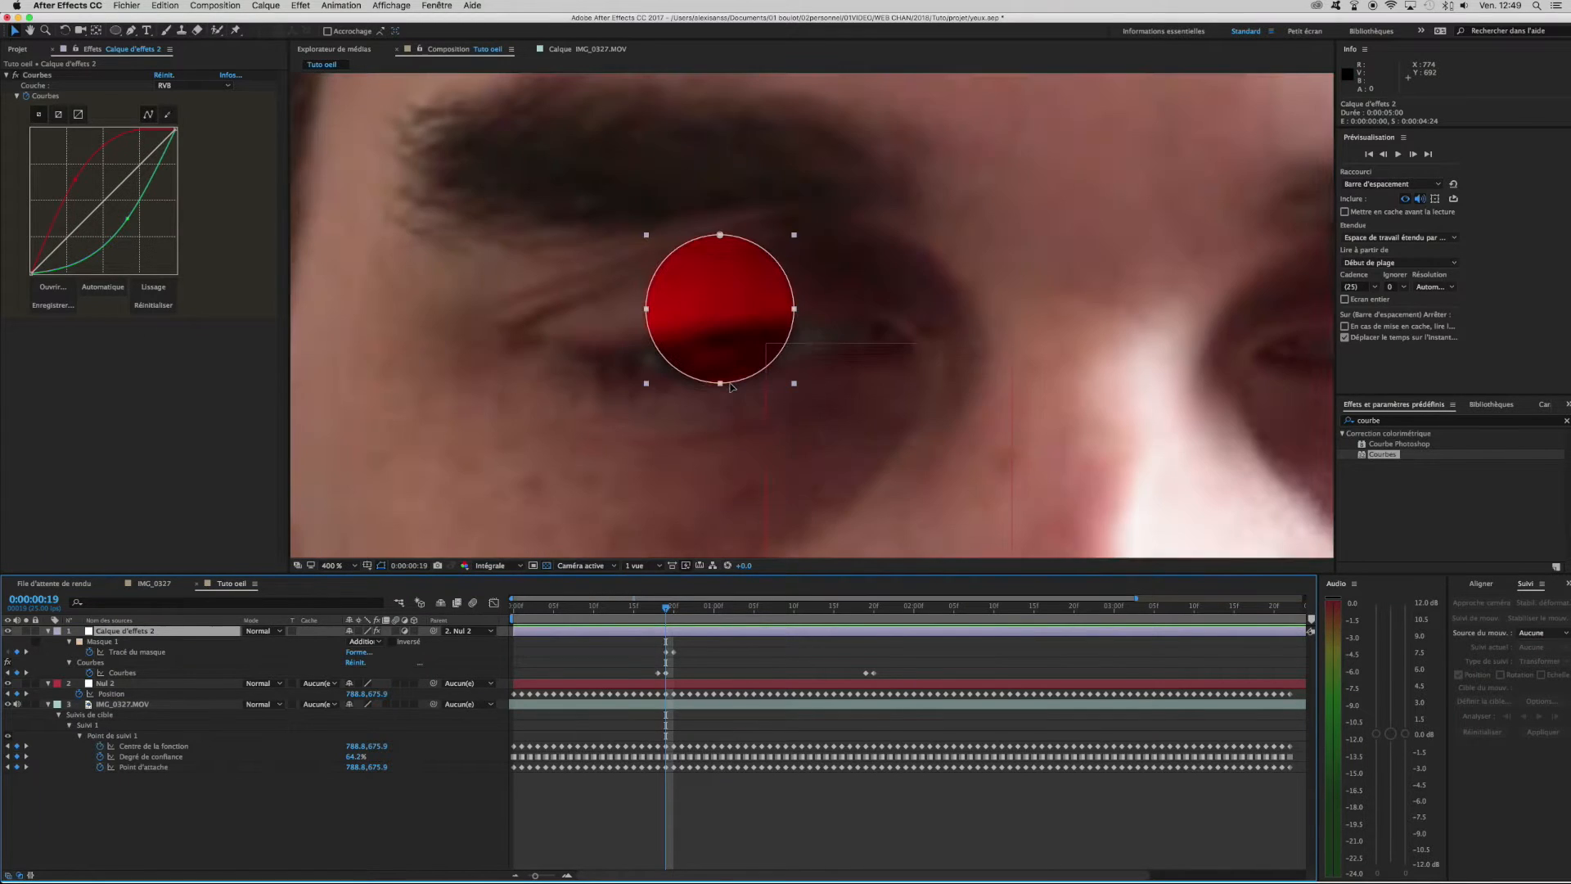
click(131, 30)
drag(591, 338, 625, 342)
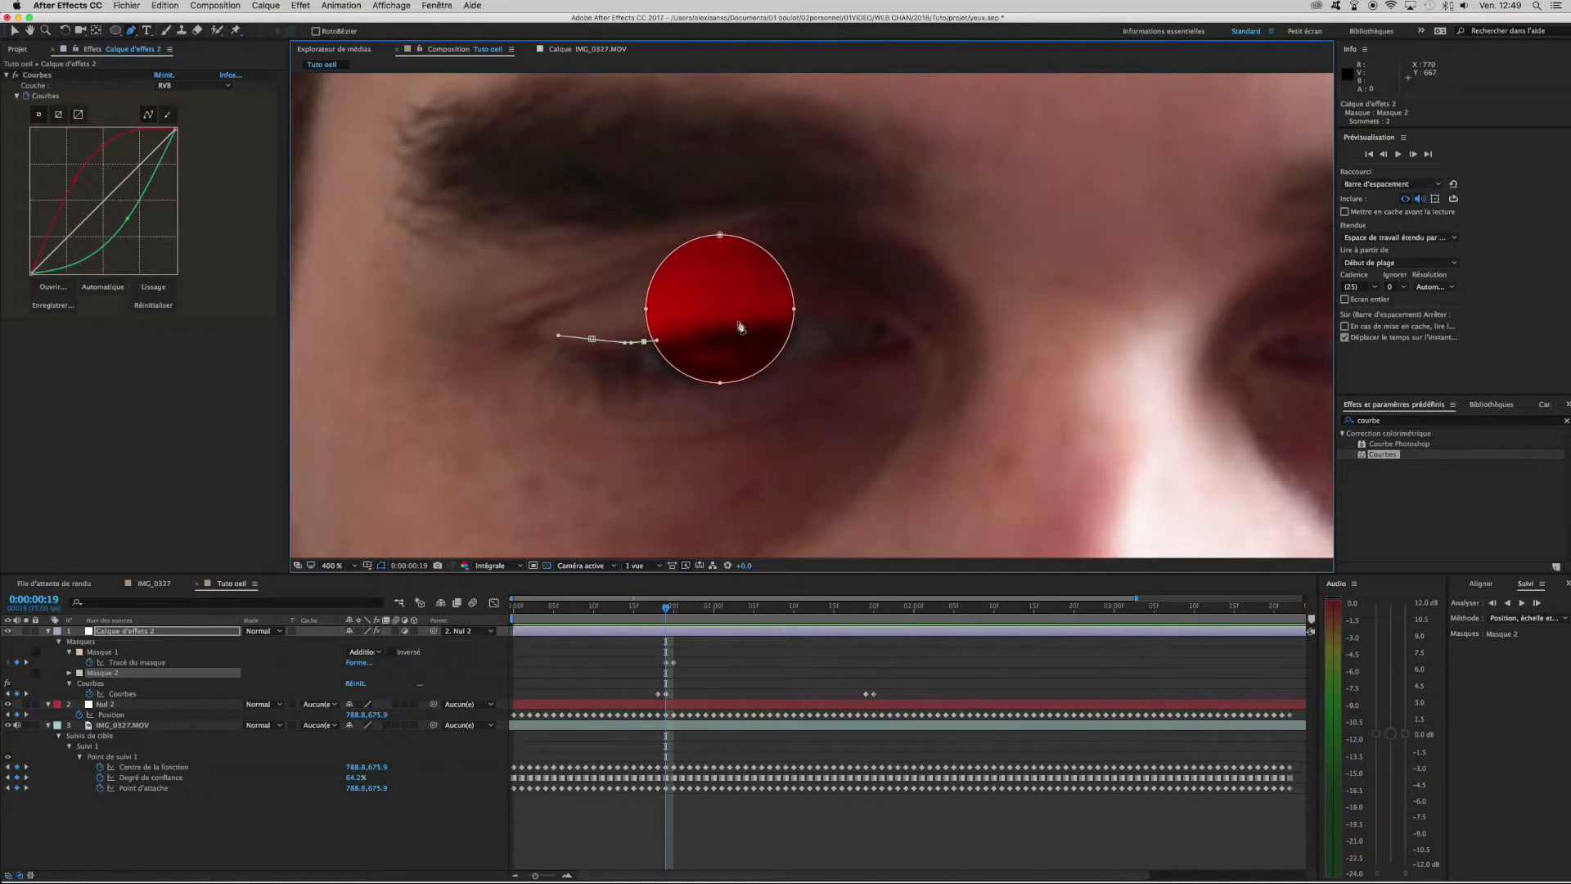
drag(815, 309, 871, 308)
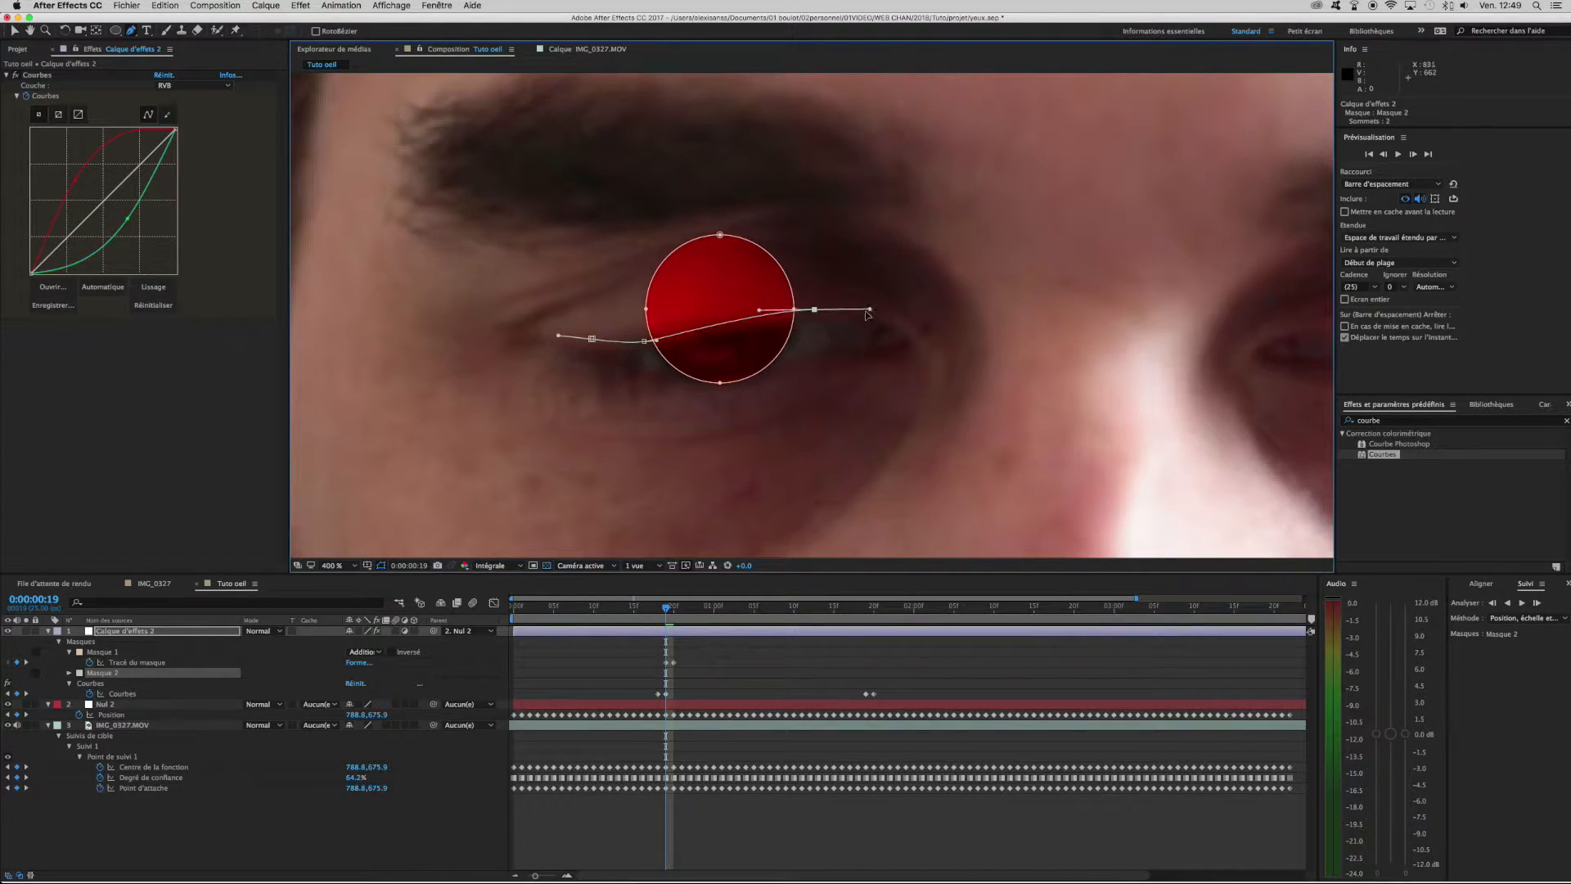
drag(851, 238, 803, 226)
drag(694, 177, 762, 153)
click(592, 338)
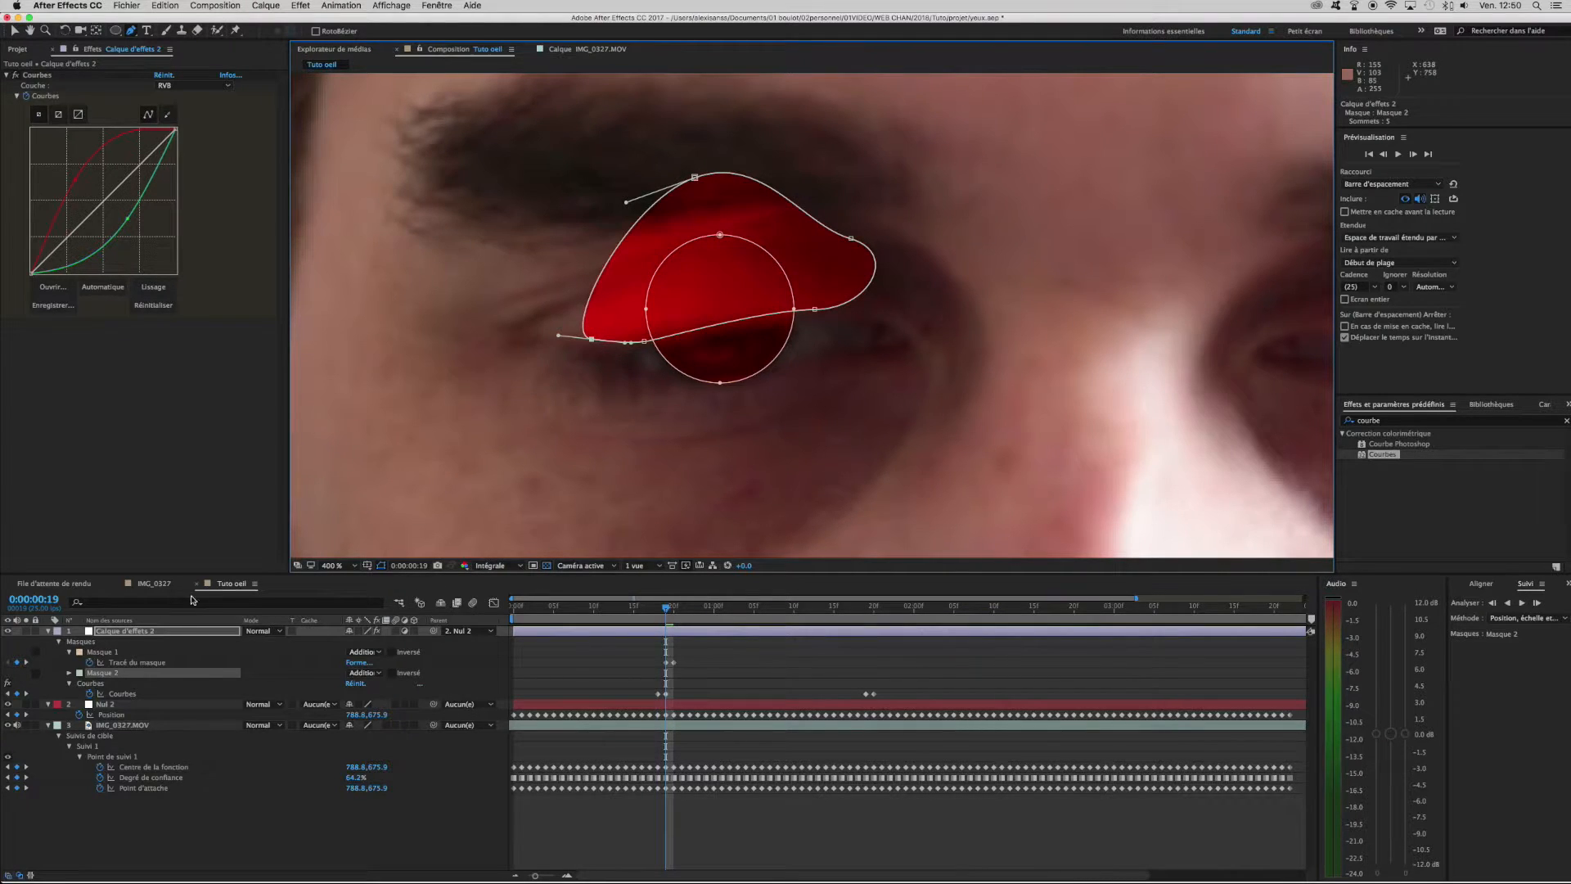
Set Masque 2 to Soustraction, start keyframing its mask path at 0:00:00:19, and show only the keyframed properties.
click(68, 674)
click(376, 673)
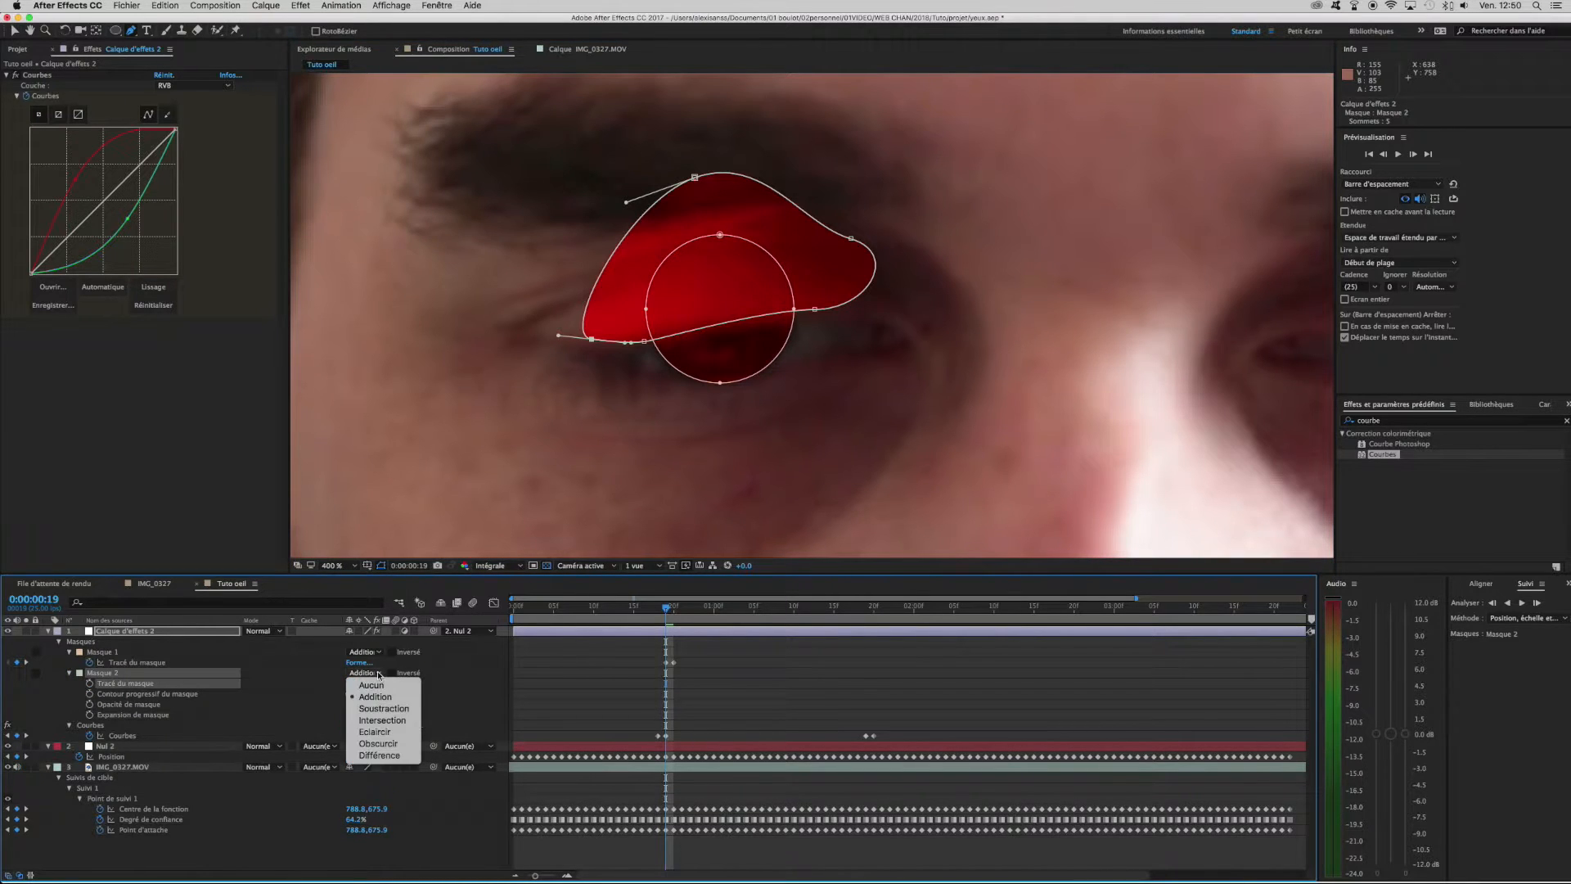
click(384, 709)
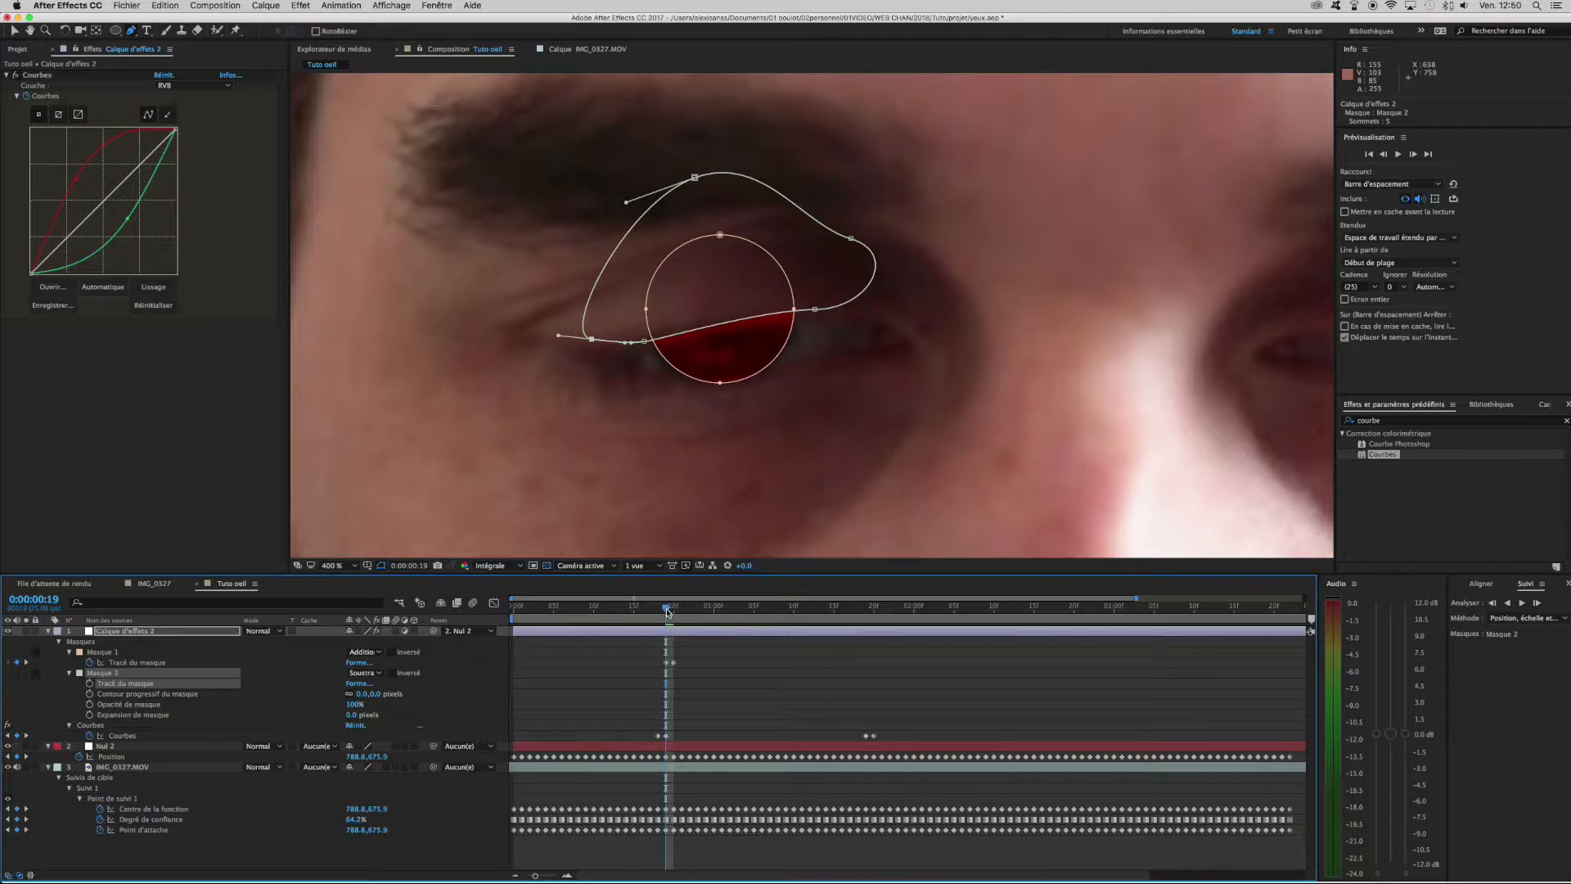
click(89, 684)
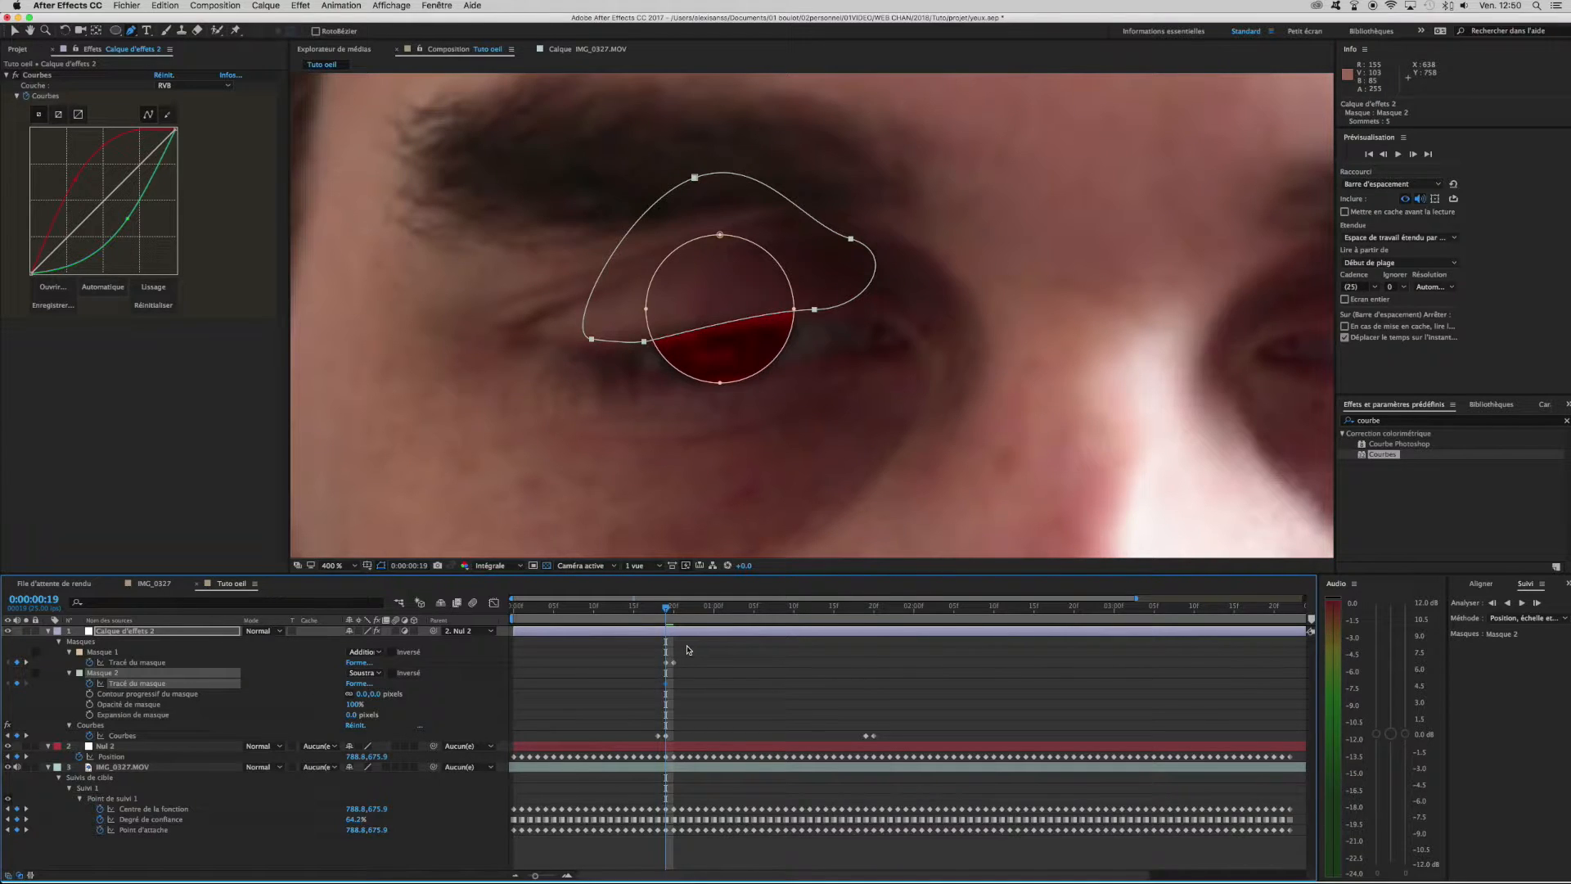
key(u)
key(u)
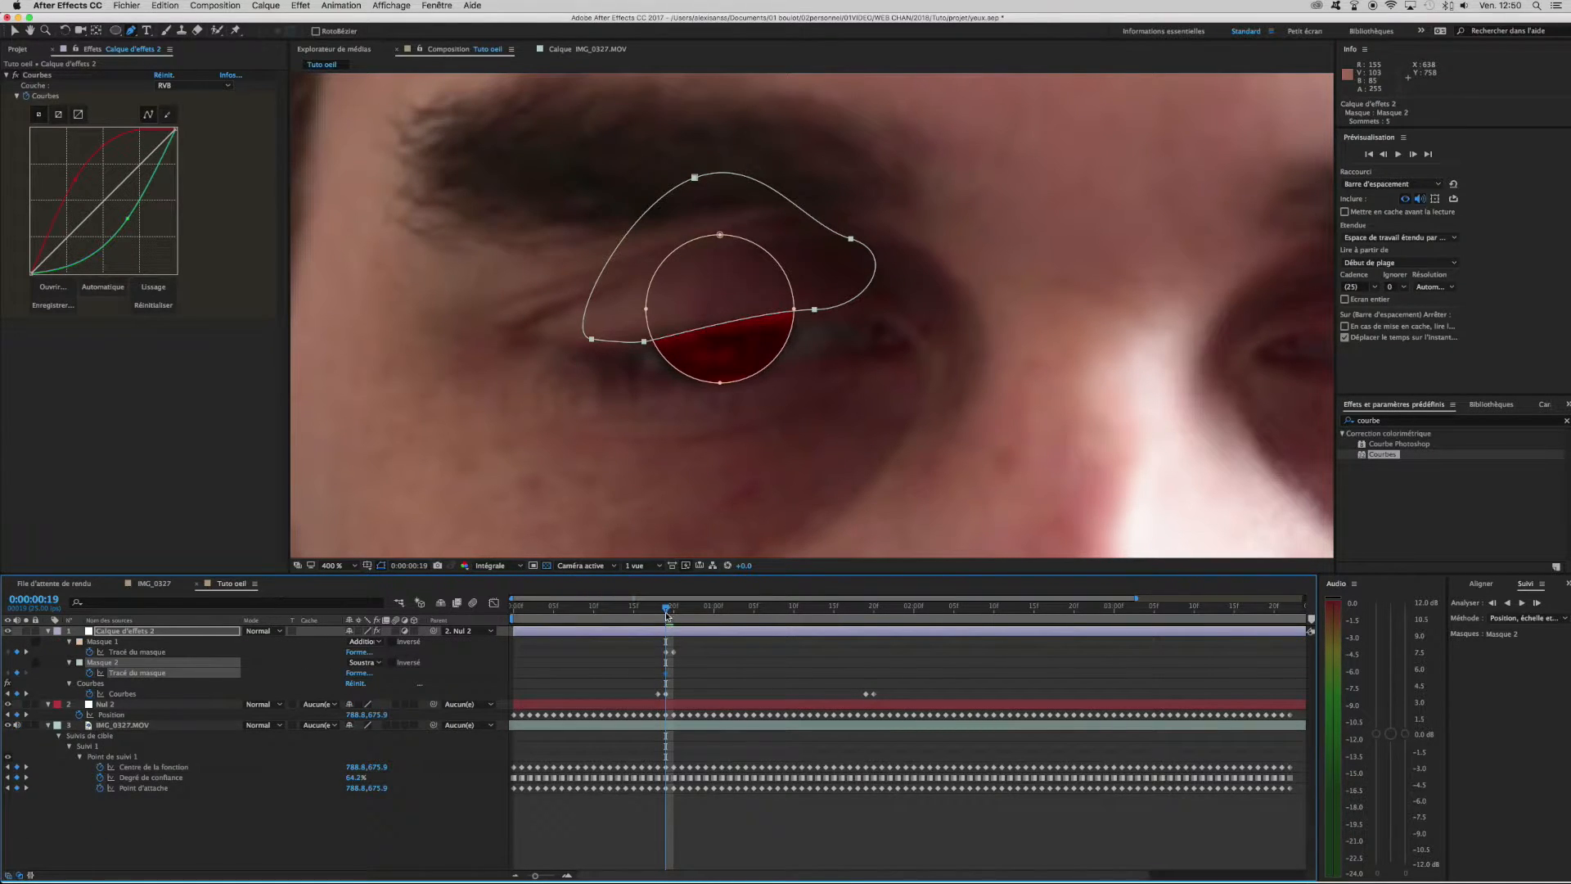
At 0:00:01:06, reshape Masque 2 by moving its lower vertices so its lower edge follows the raised upper eyelid.
drag(667, 607, 674, 610)
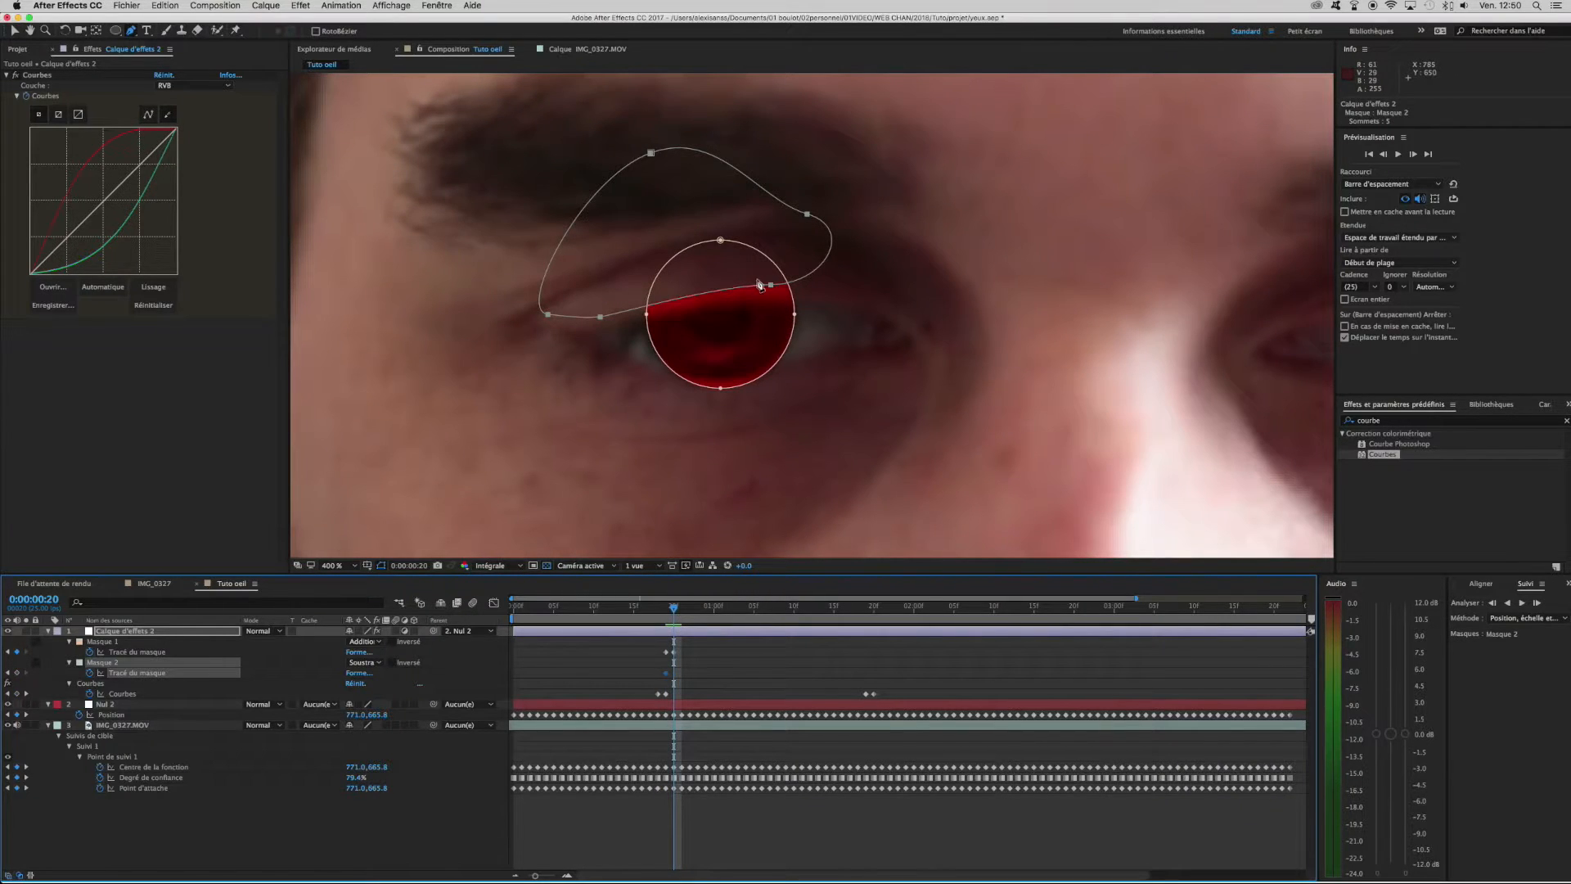
key(space)
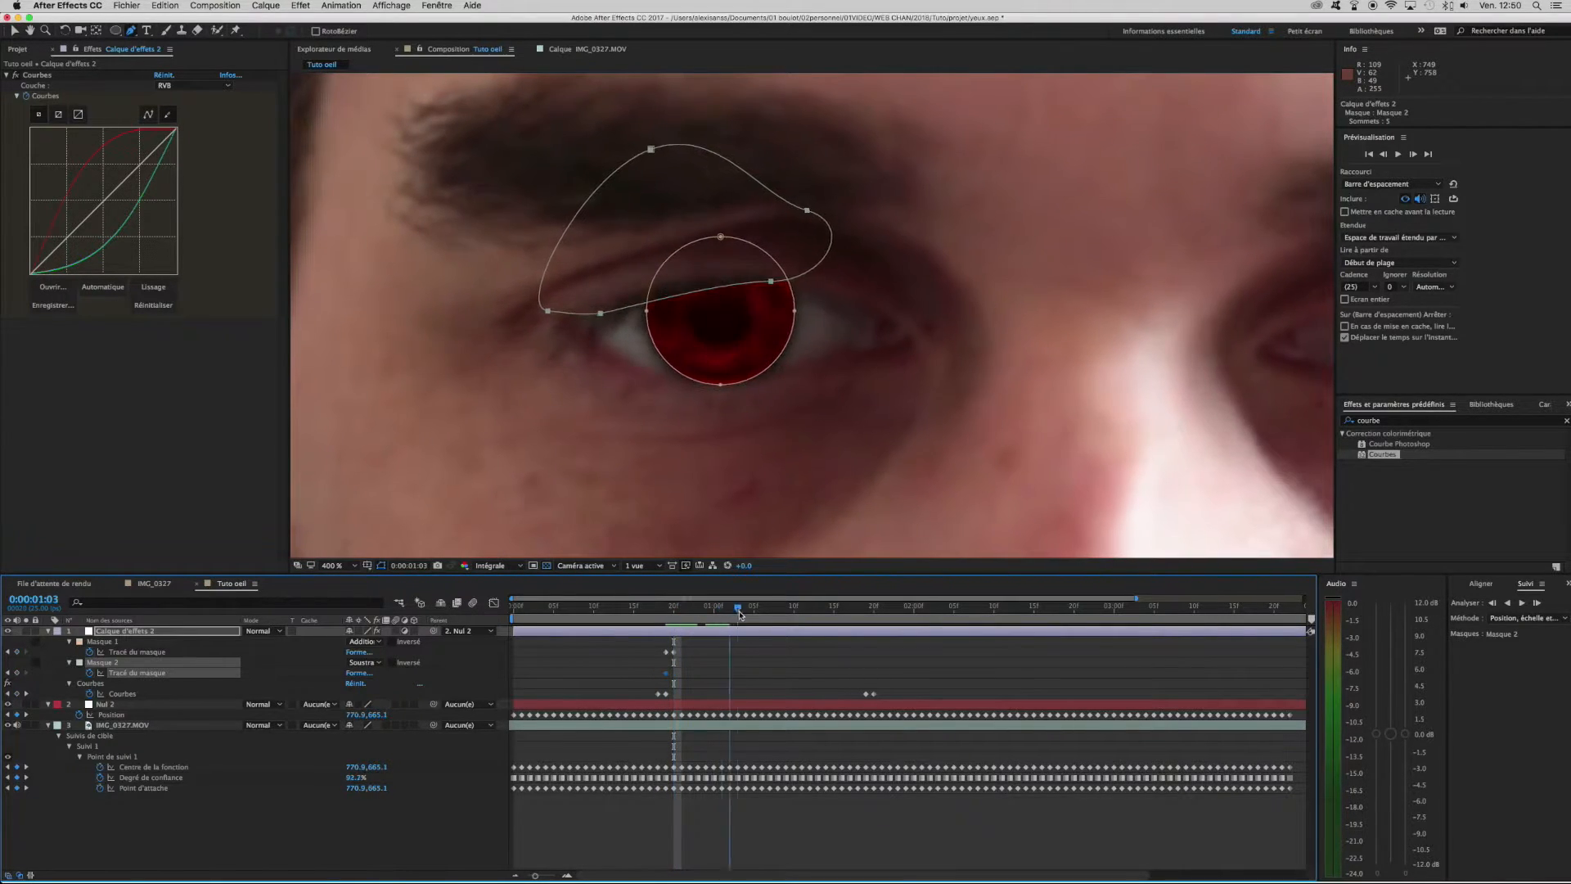
key(v)
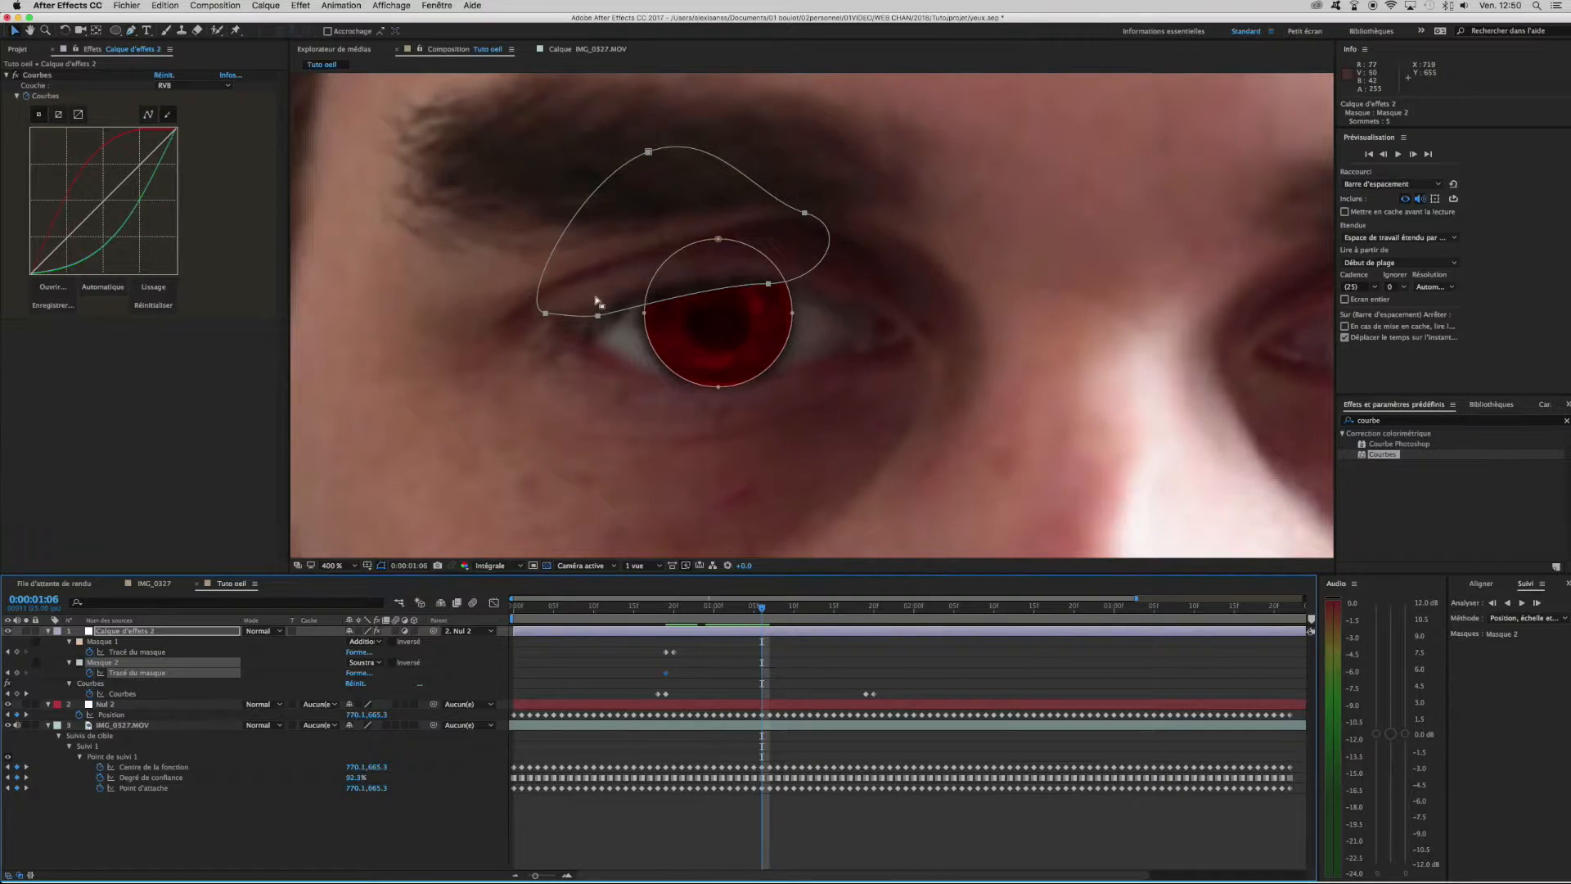
click(598, 316)
drag(598, 316, 597, 308)
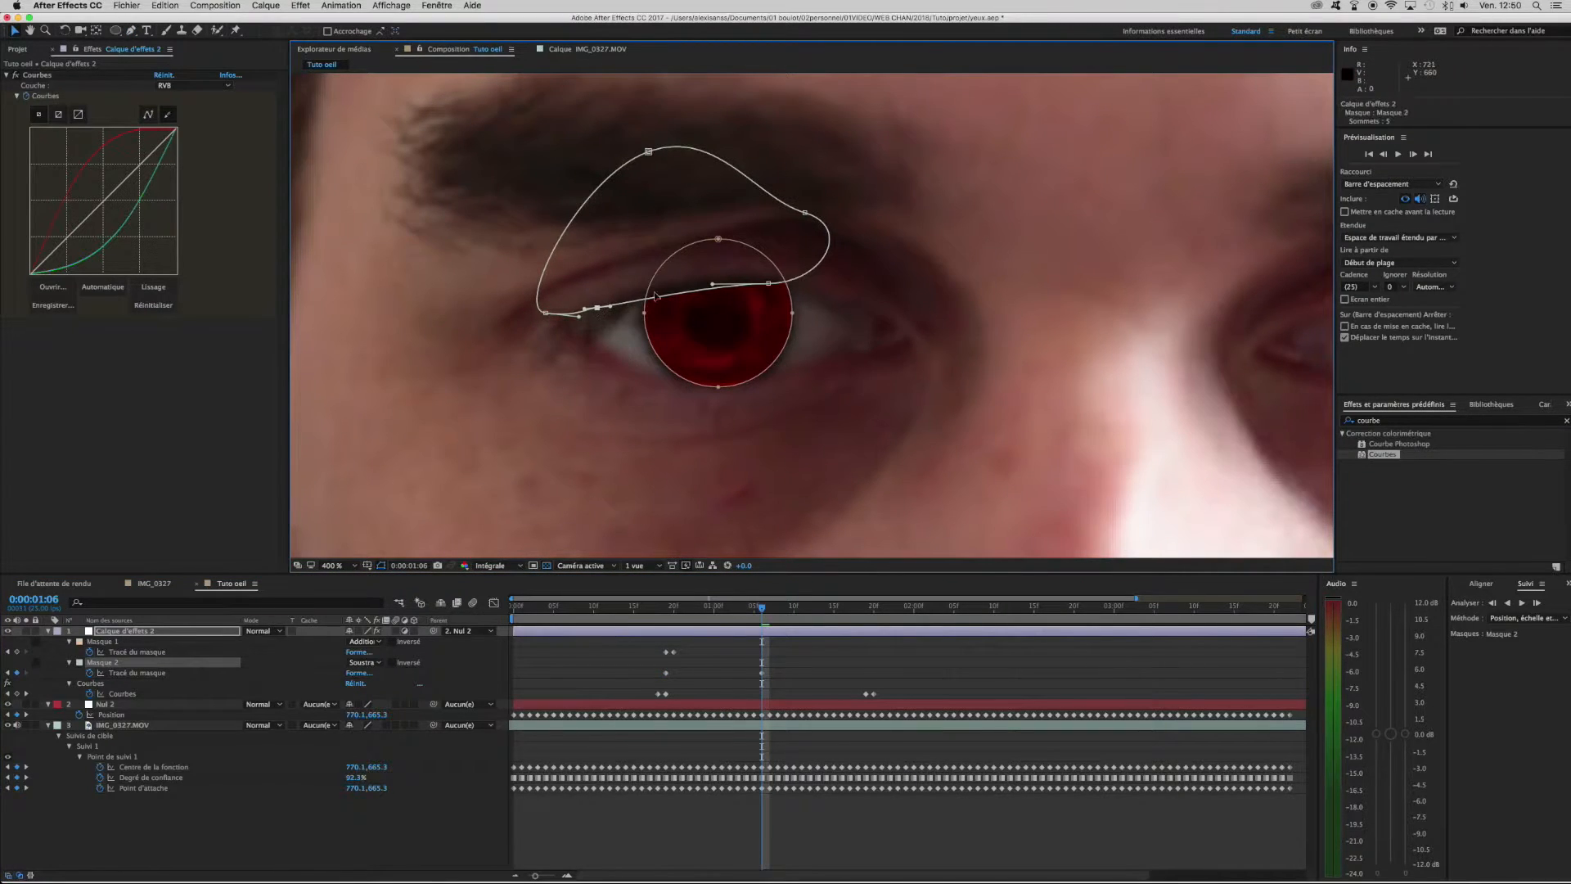
drag(768, 283, 663, 271)
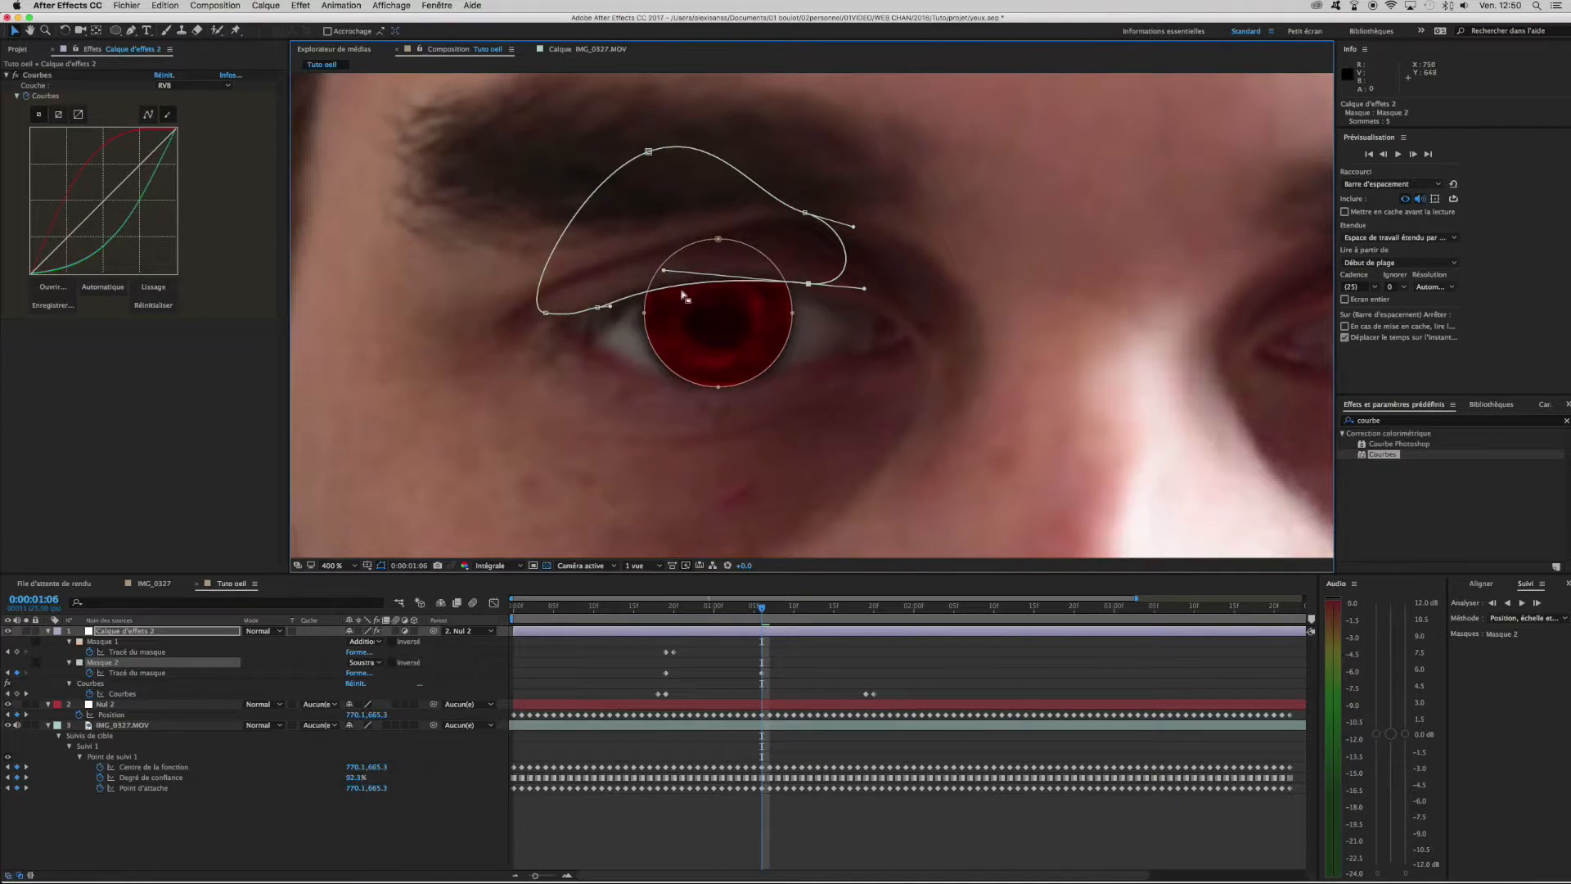
At 0:00:00:20, adjust Masque 2's lower vertices so its edge follows the lash line of the opening eye.
drag(760, 607, 674, 609)
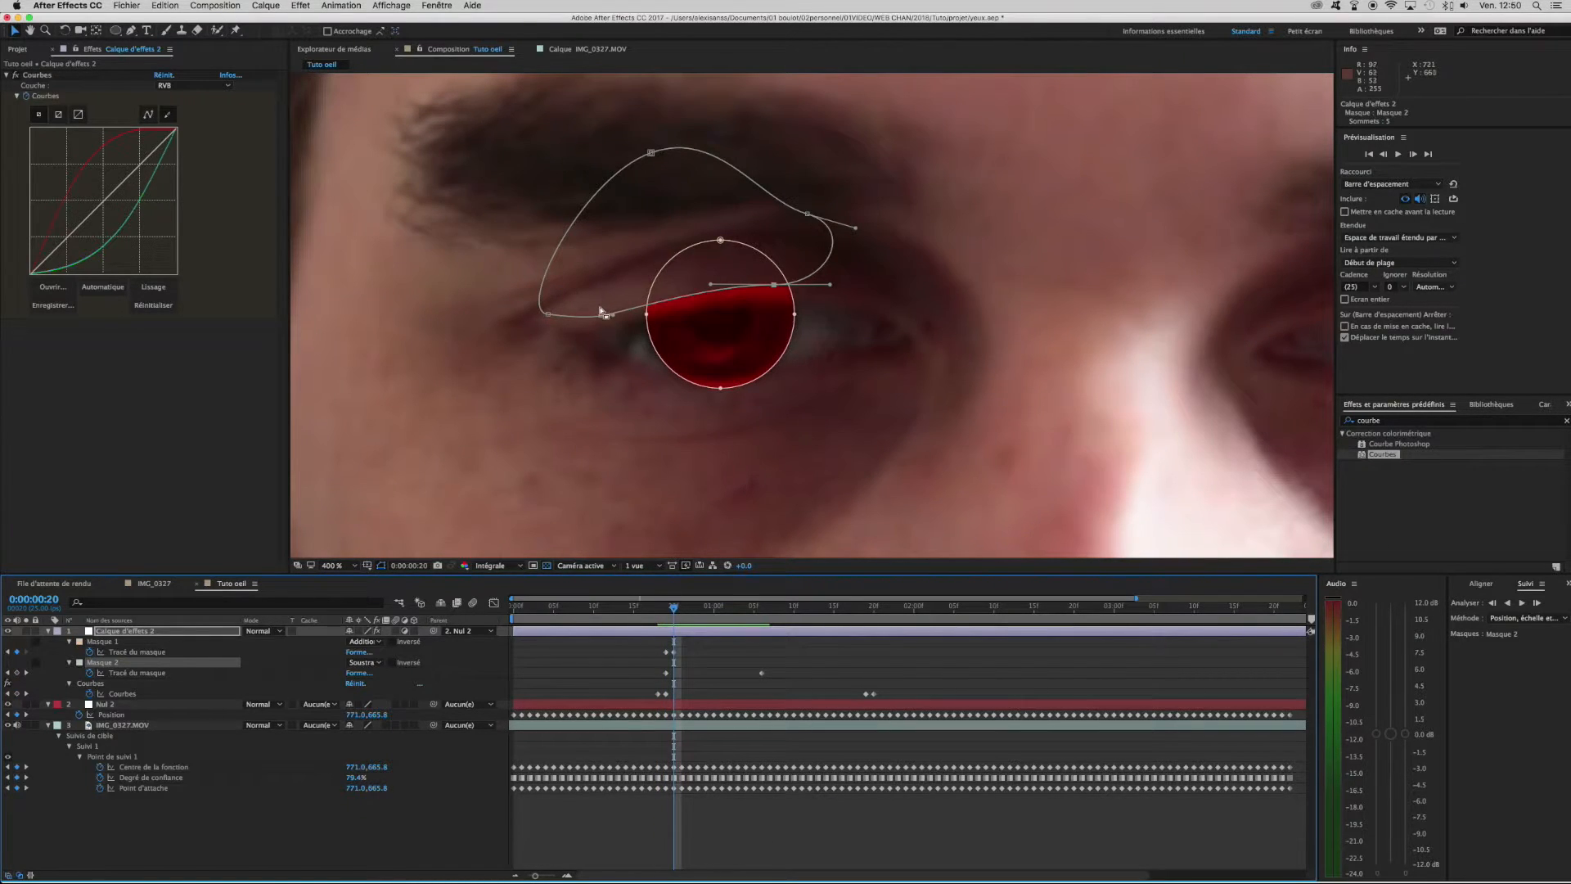
drag(601, 315, 606, 326)
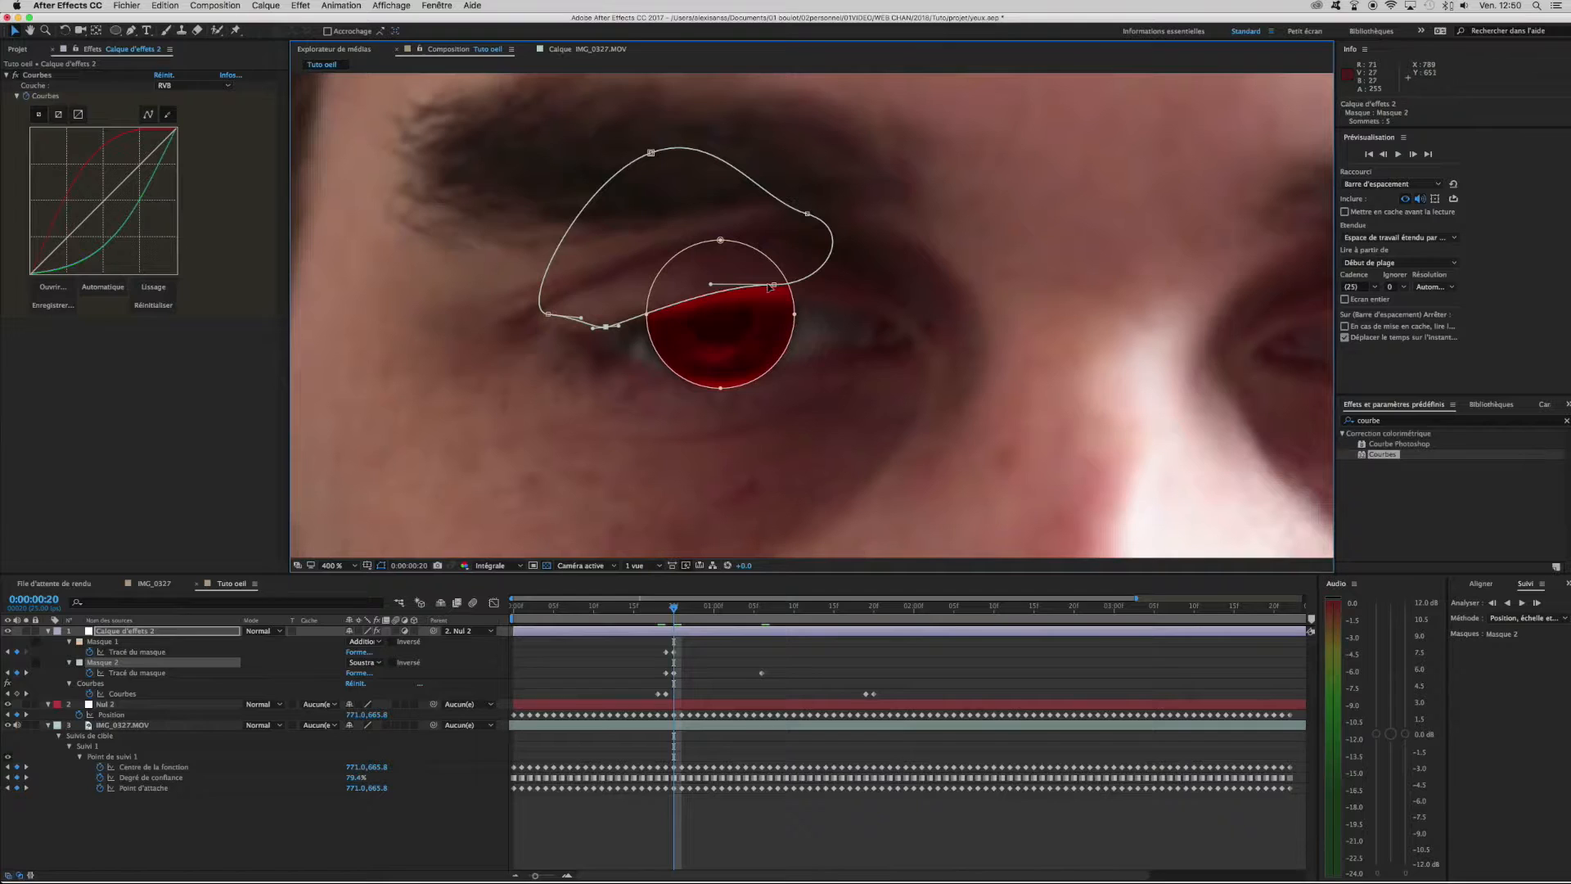
drag(775, 286, 700, 297)
At 0:00:01:19, lower Masque 2's bottom vertices onto the eyelid edge and deselect the layer.
drag(676, 611, 867, 613)
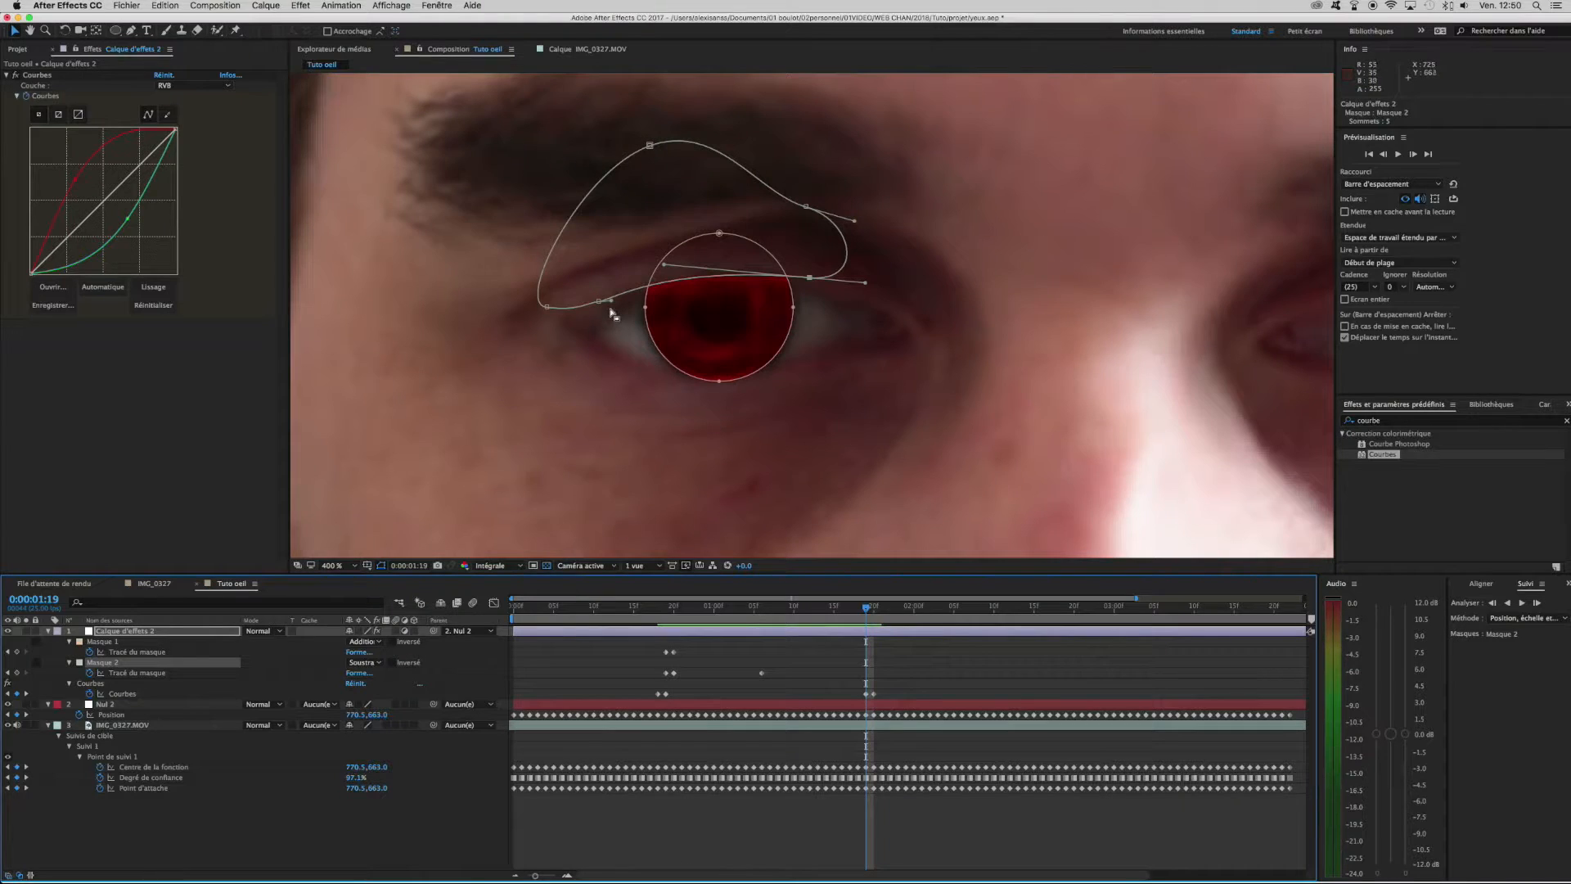
drag(600, 301, 606, 310)
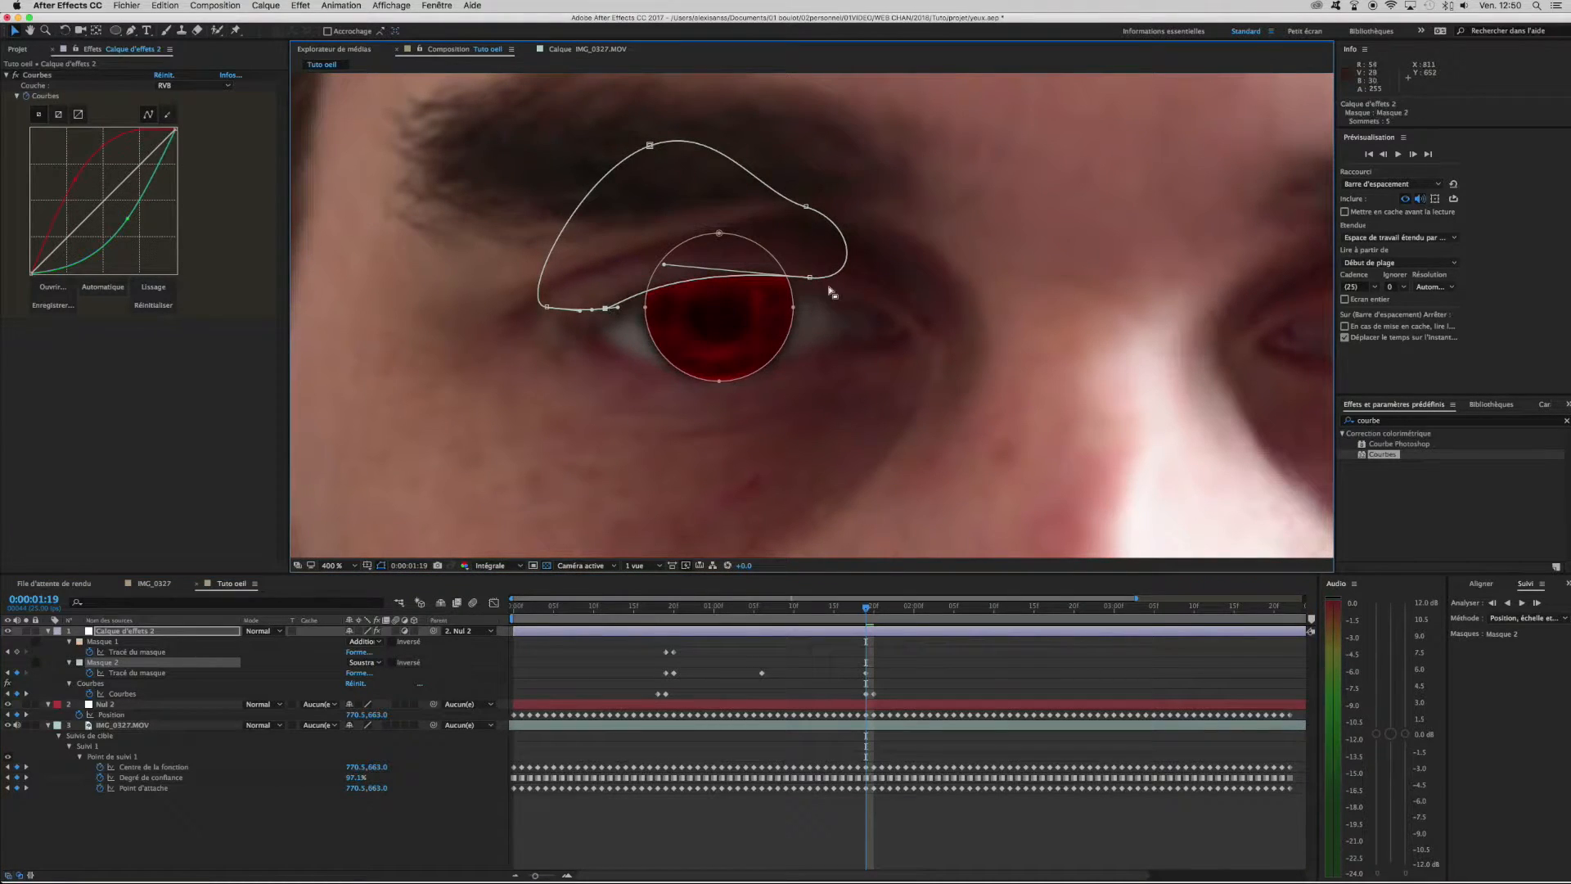
drag(810, 278, 819, 294)
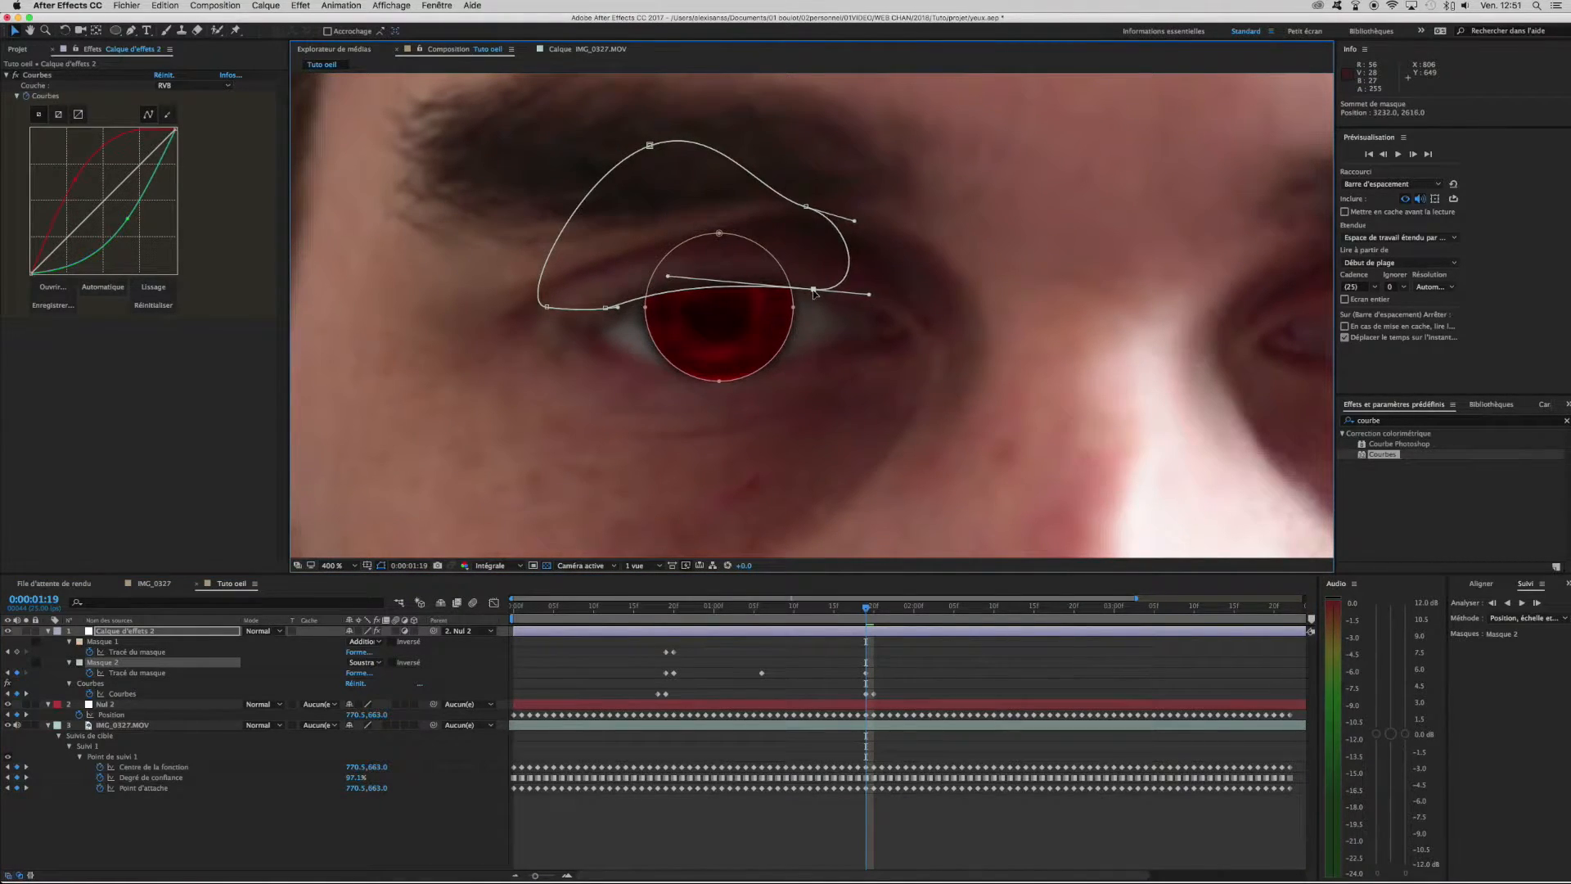
click(565, 674)
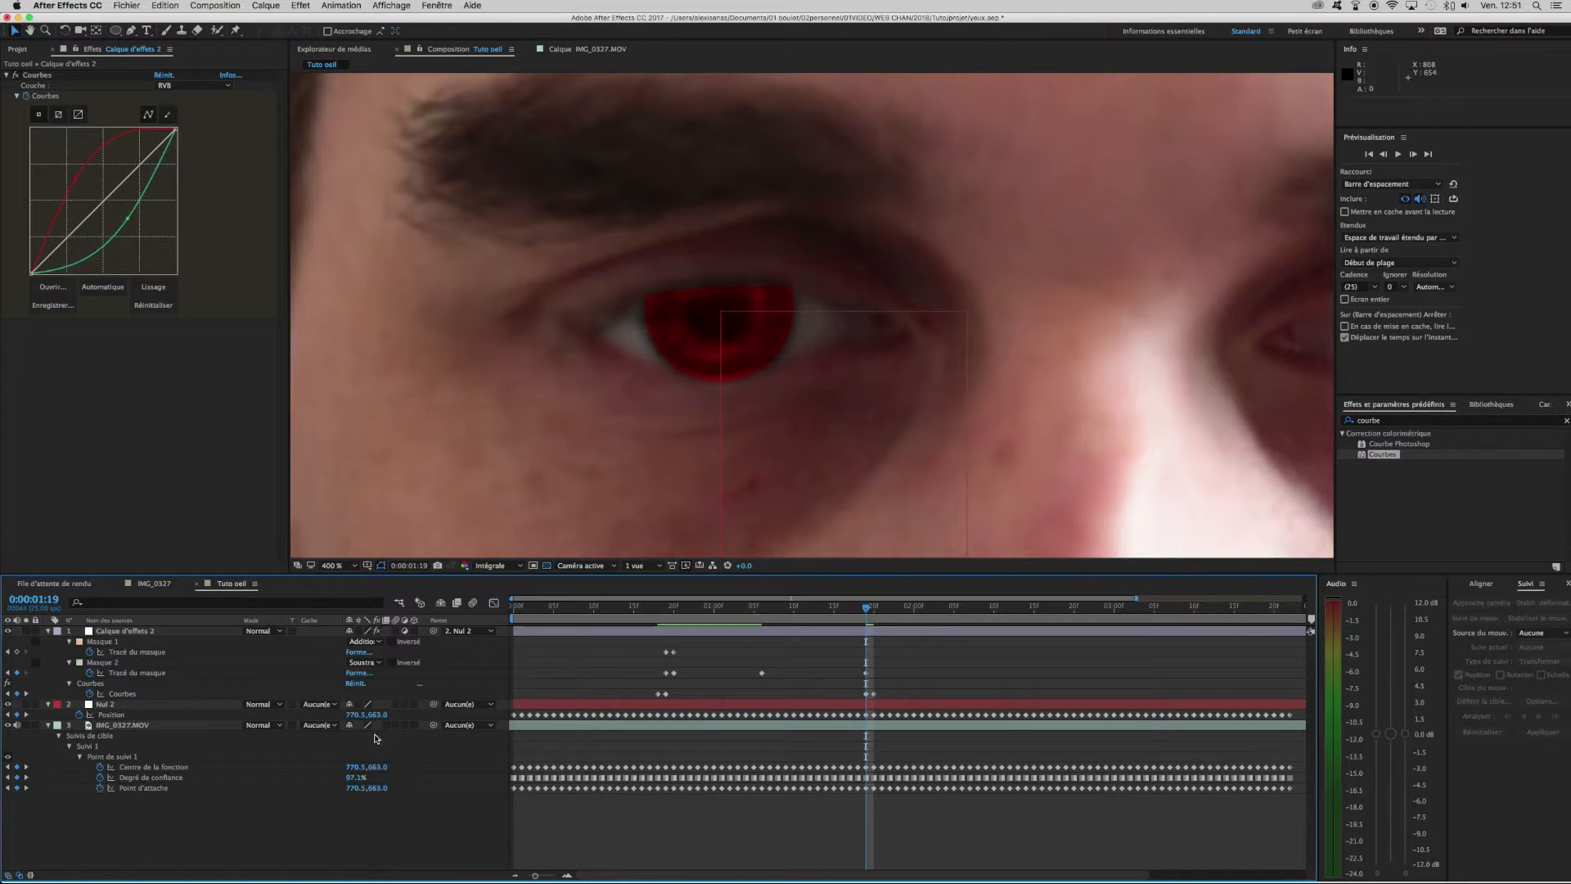
Set the work area from 0:00:00:15 to 0:00:01:23 and preview the animation with the whole frame fitted in the viewer.
click(332, 566)
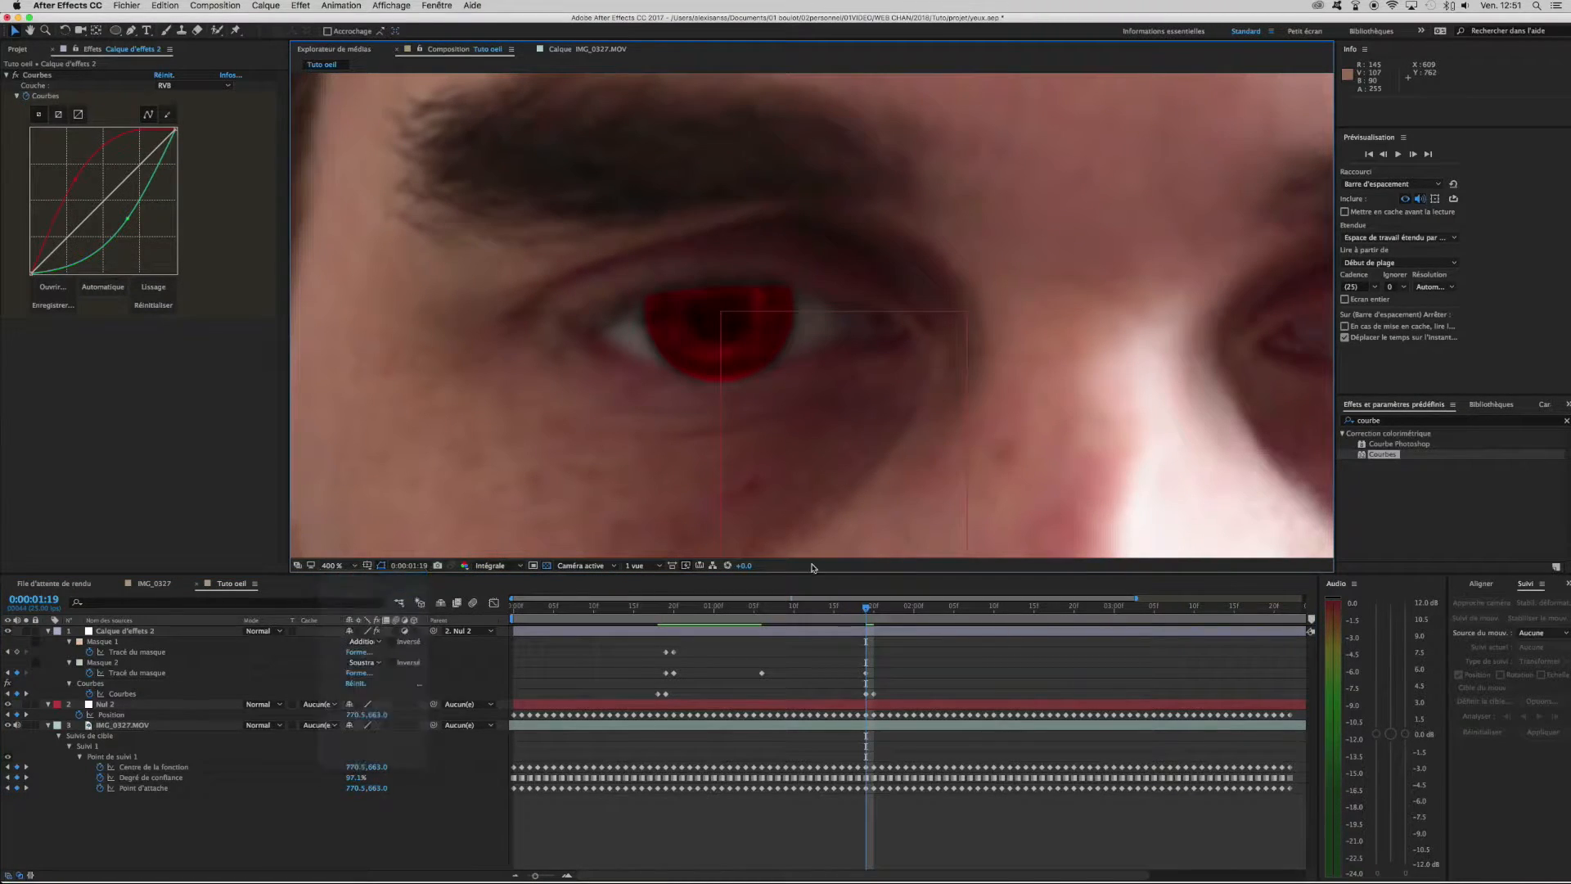
click(337, 576)
mouse_move(644, 605)
mouse_down()
mouse_move(463, 610)
mouse_move(633, 619)
mouse_up()
key(minus)
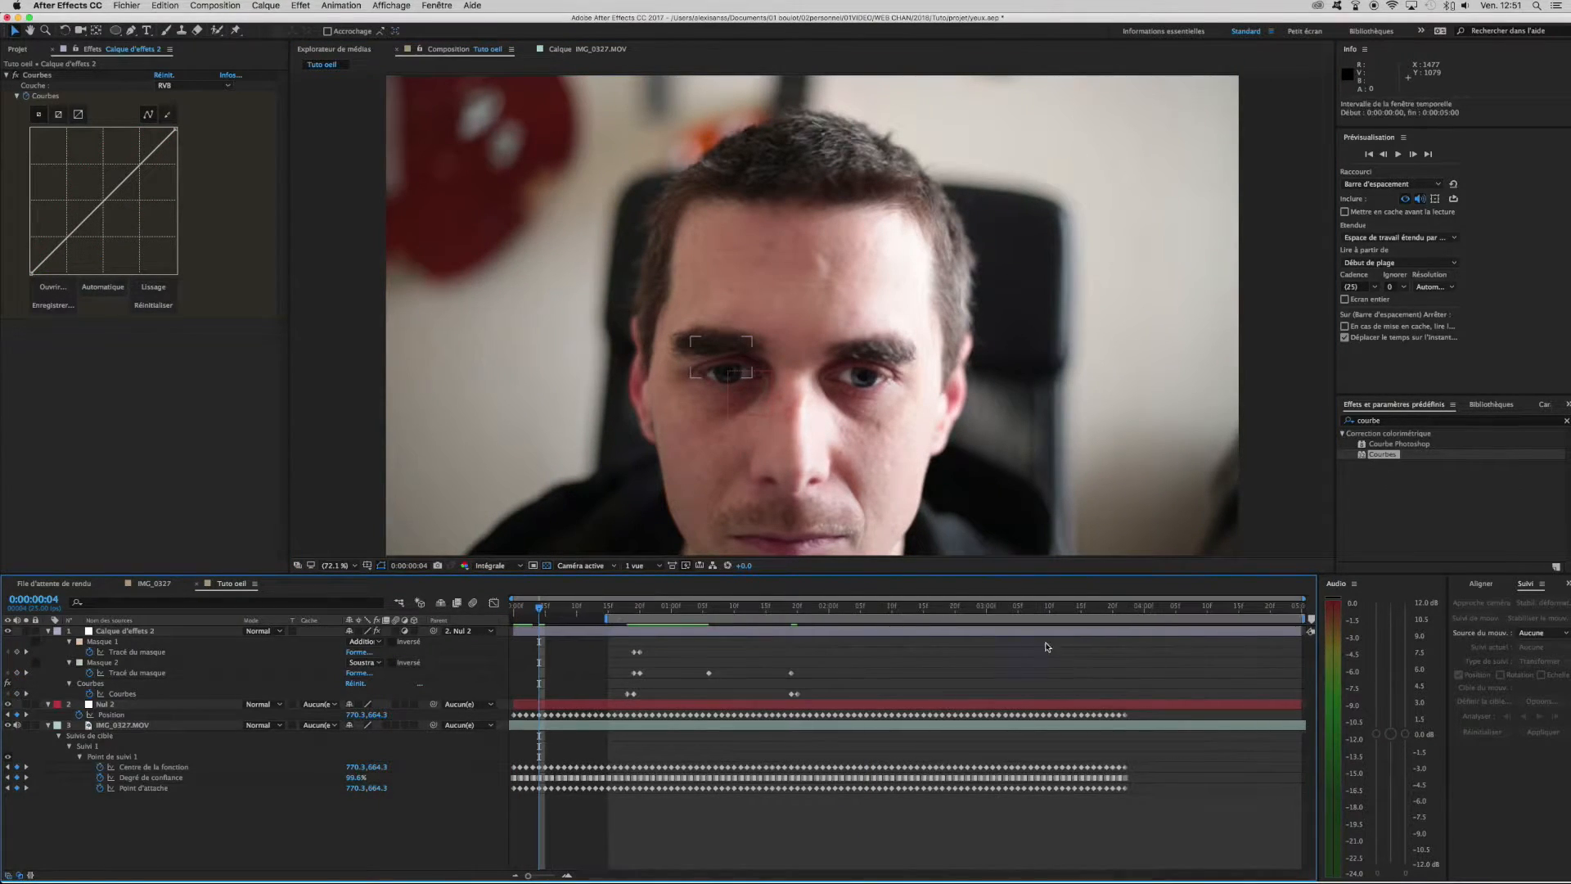
drag(1295, 619, 824, 619)
click(616, 609)
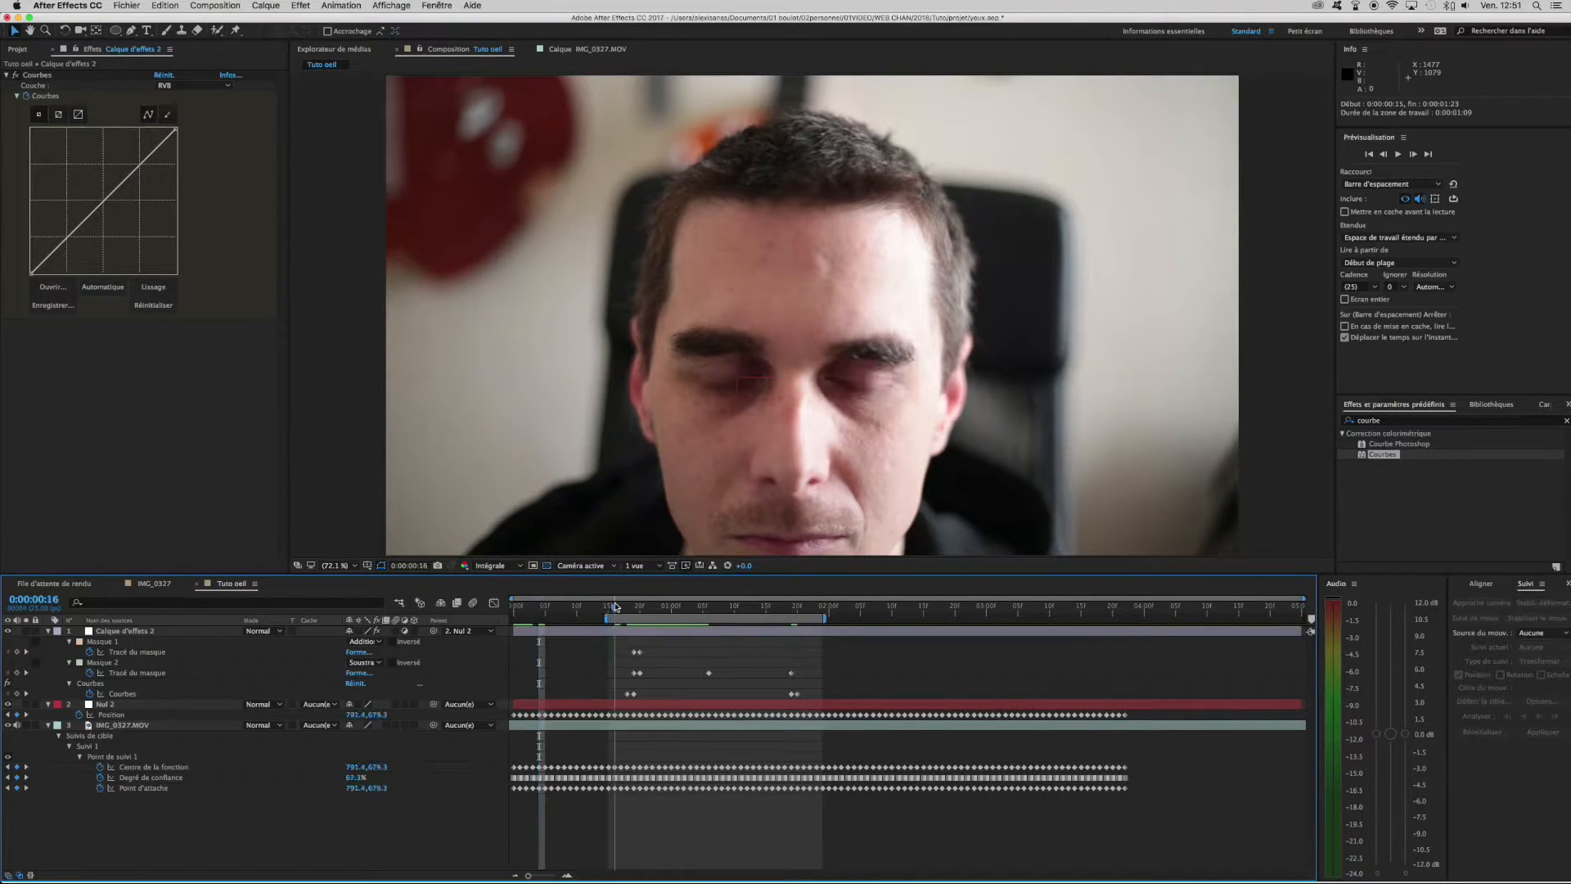
key(space)
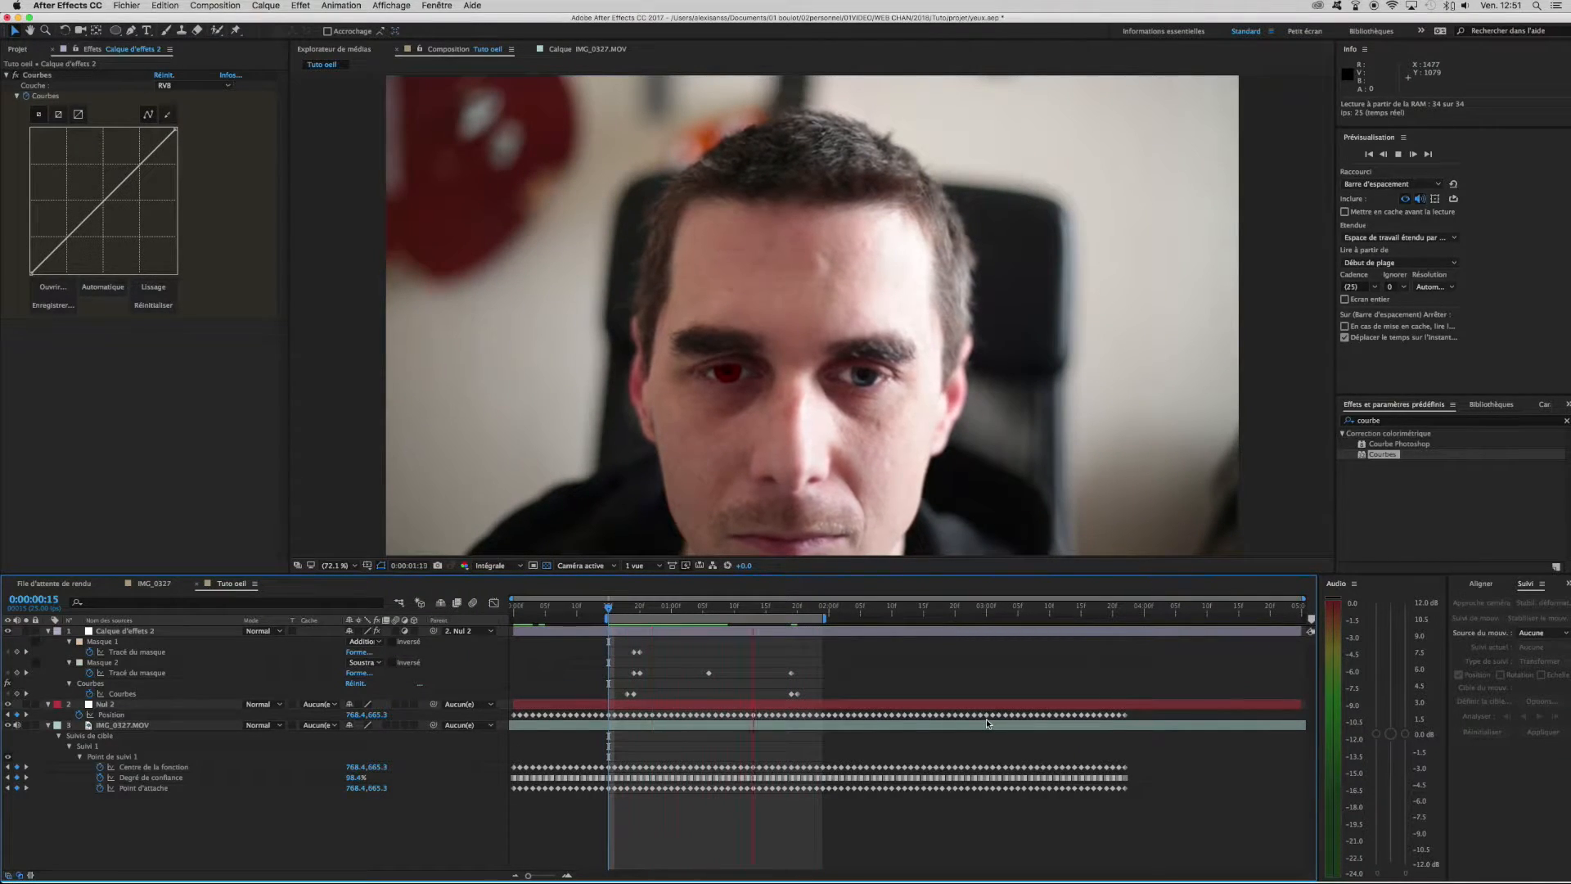
At 0:00:01:12, select Masque 1 and display all the mask properties of the adjustment layer.
click(714, 621)
drag(716, 606, 759, 588)
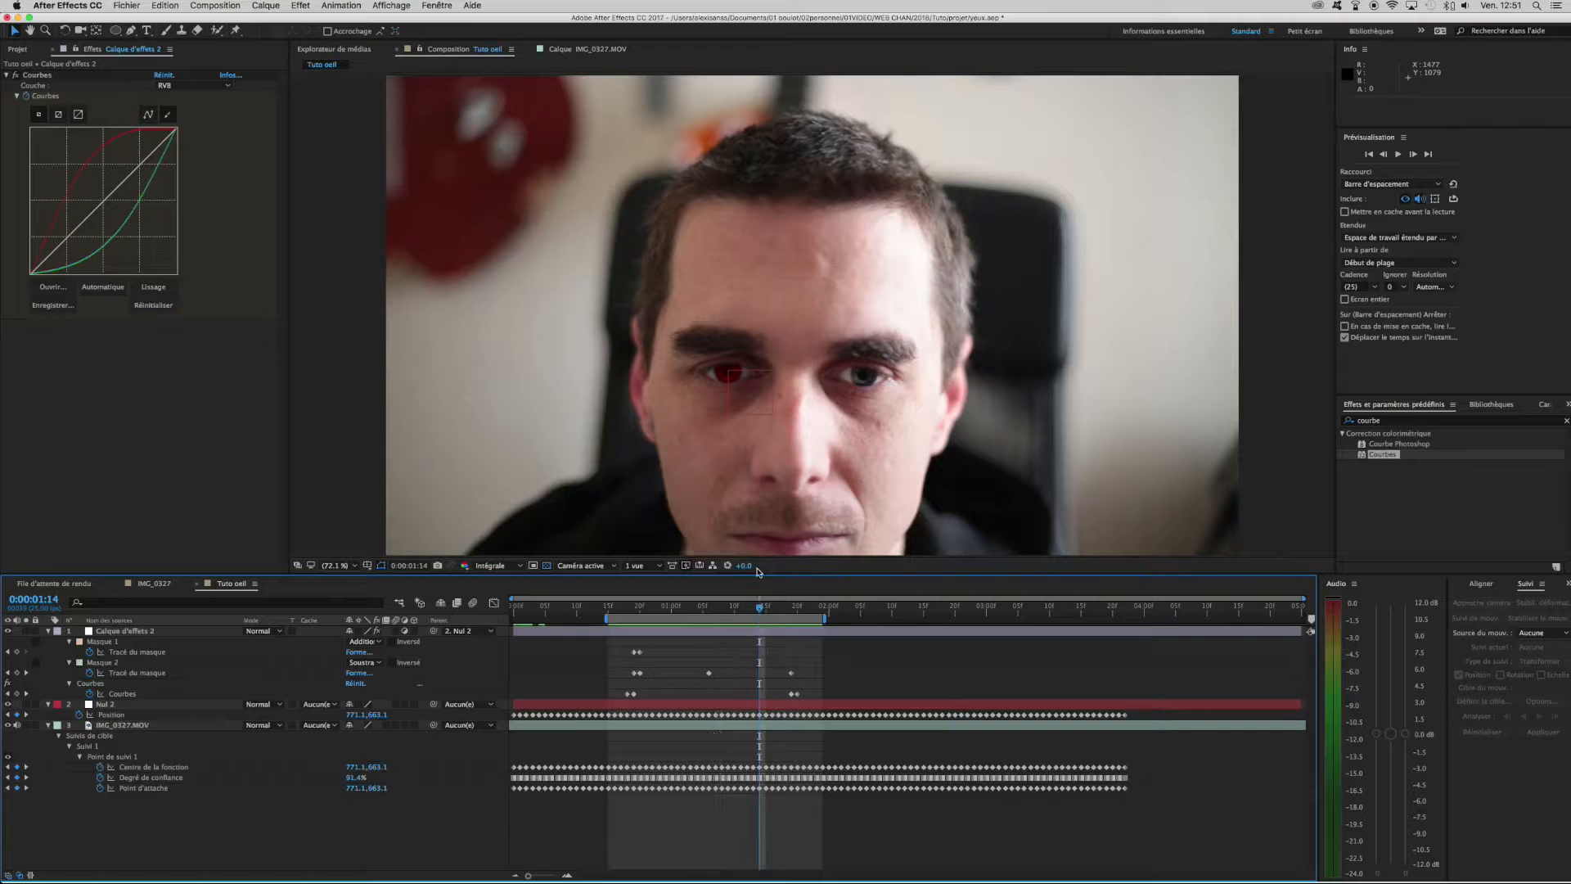
scroll(719, 420, up, 5)
scroll(724, 424, down, 2)
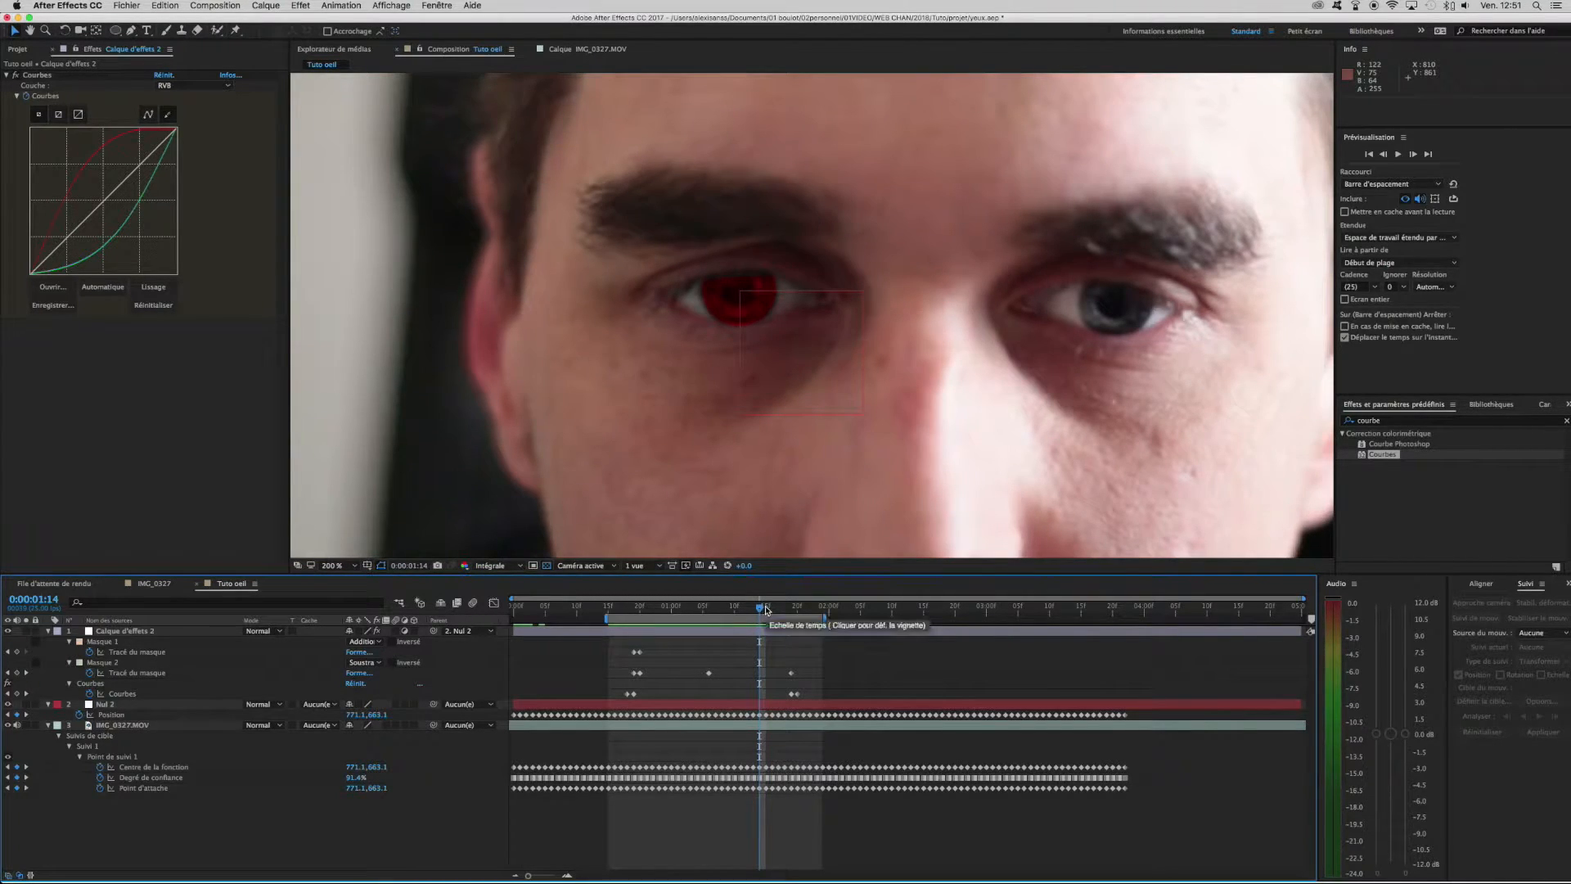
mouse_move(765, 610)
mouse_down()
mouse_move(720, 610)
mouse_move(747, 609)
mouse_up()
click(637, 632)
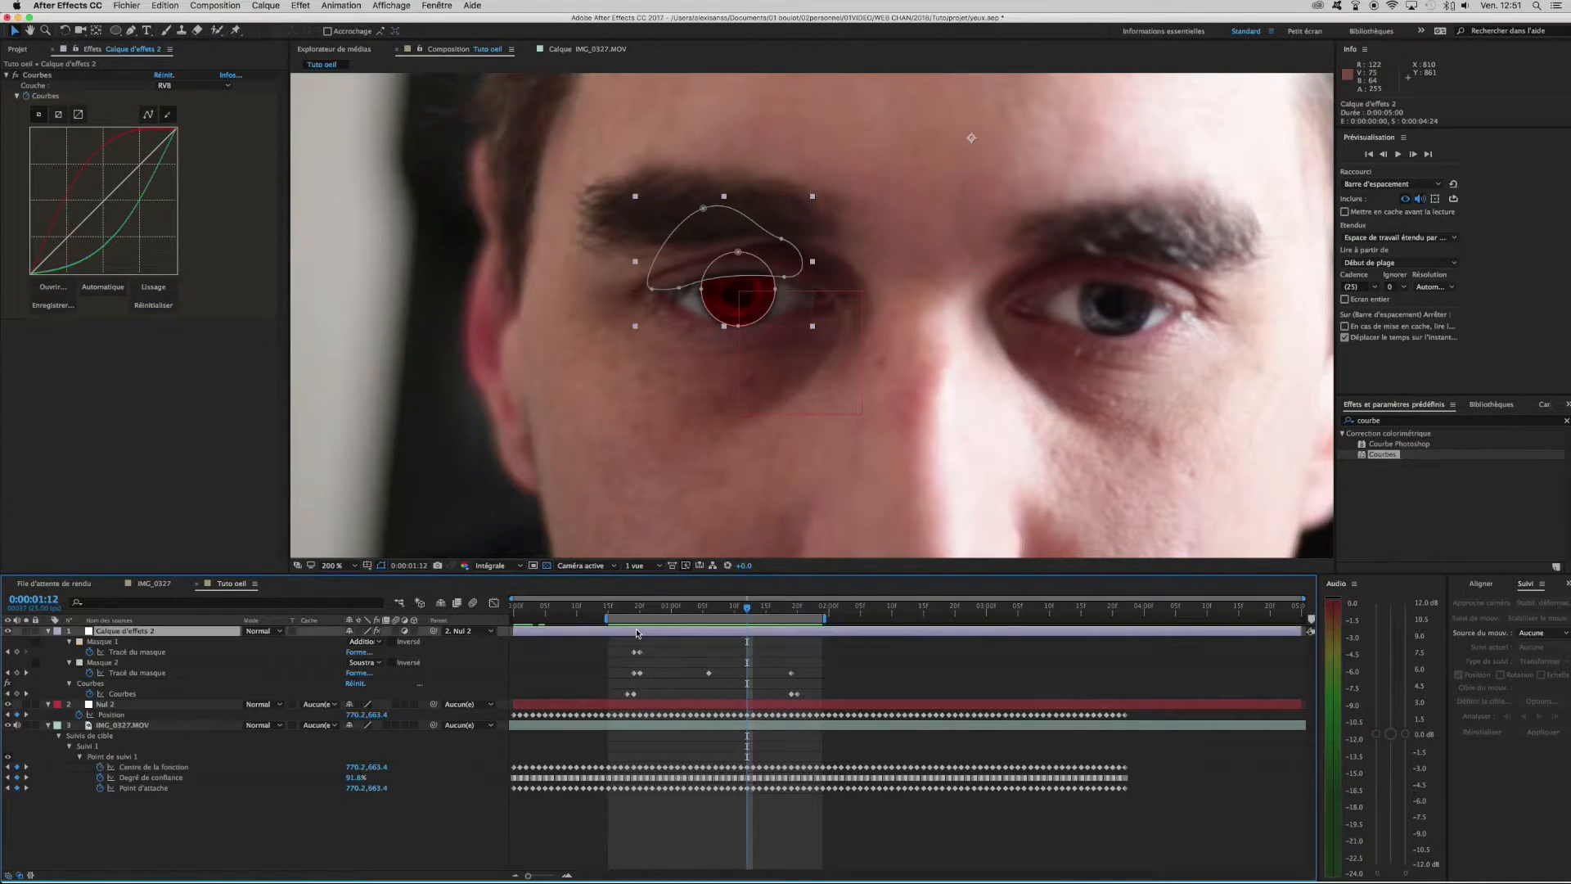
click(102, 642)
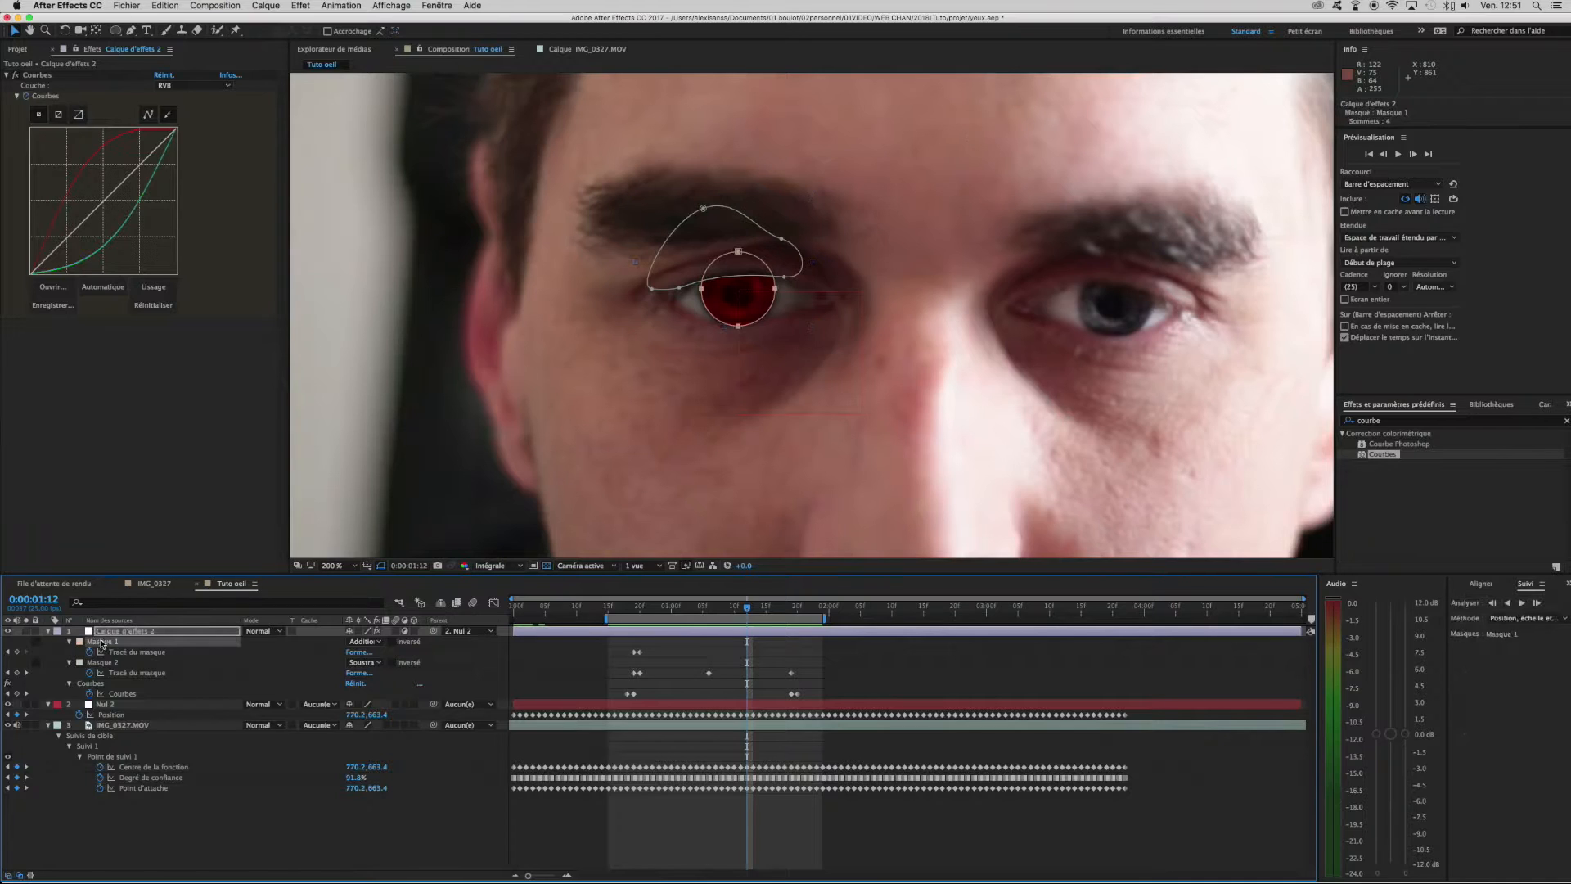
key(u)
key(m)
key(m)
key(m)
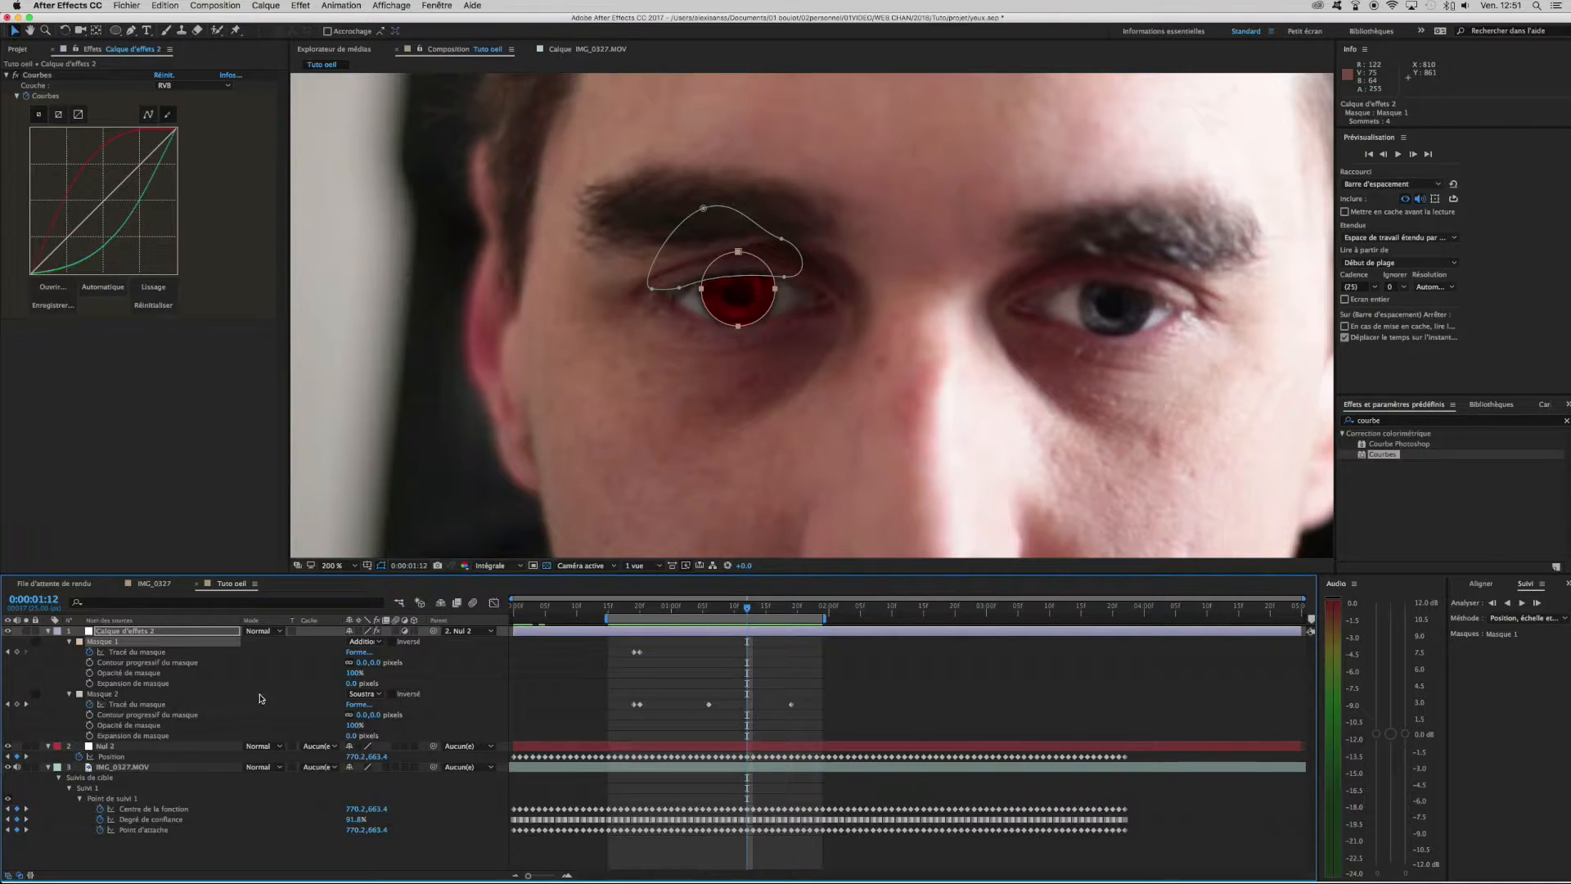
Set Masque 1's feather (Contour progressif du masque) to 5 pixels and deselect to check the iris edge.
click(362, 663)
text(5)
key(Return)
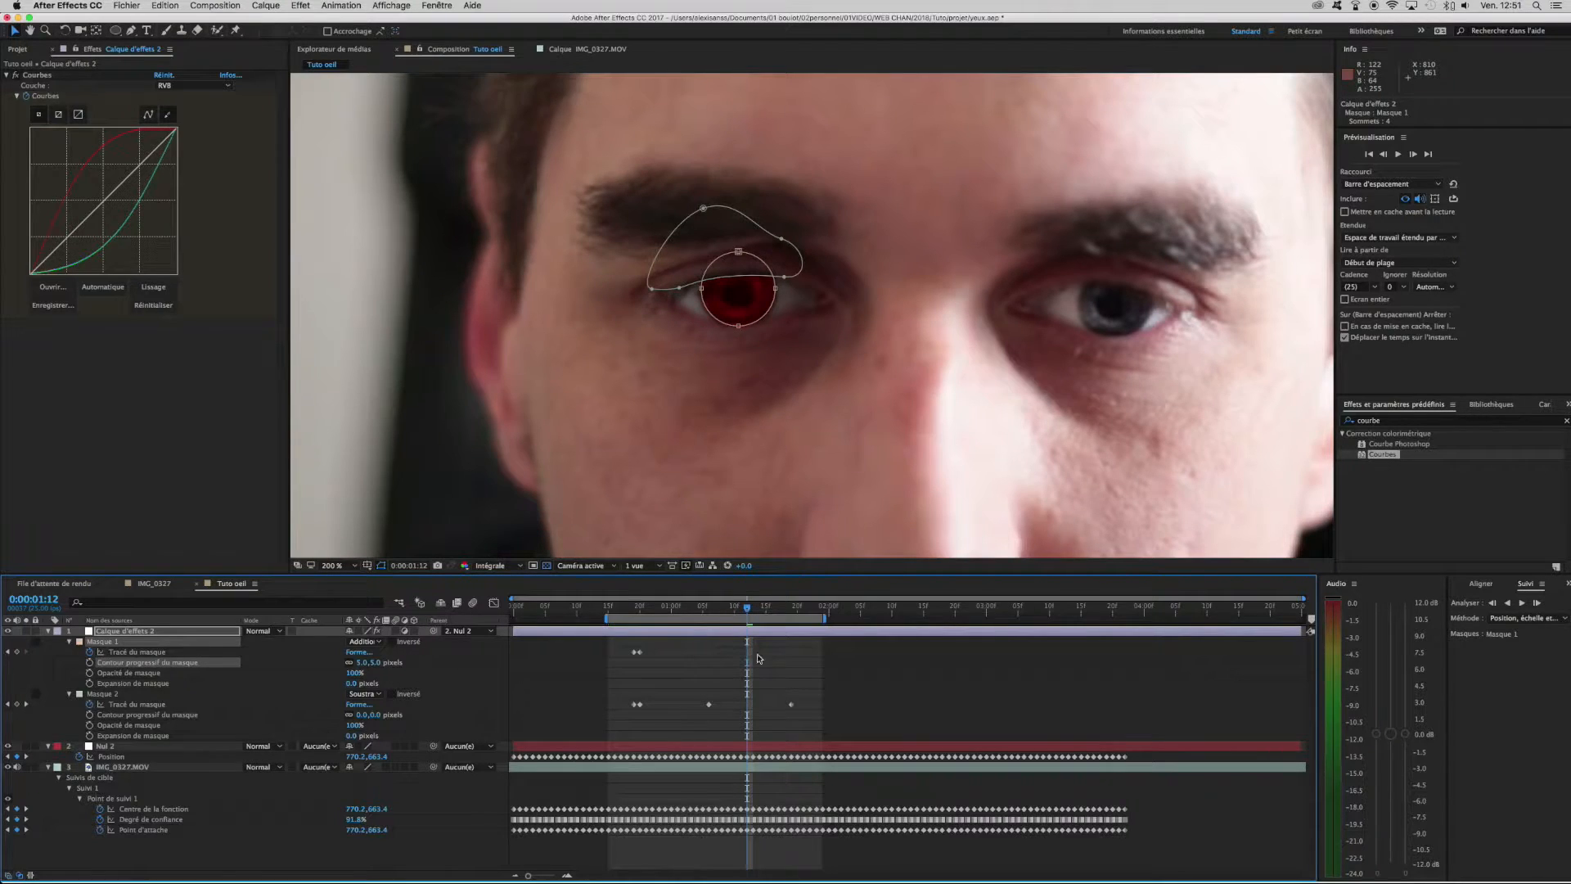
click(698, 788)
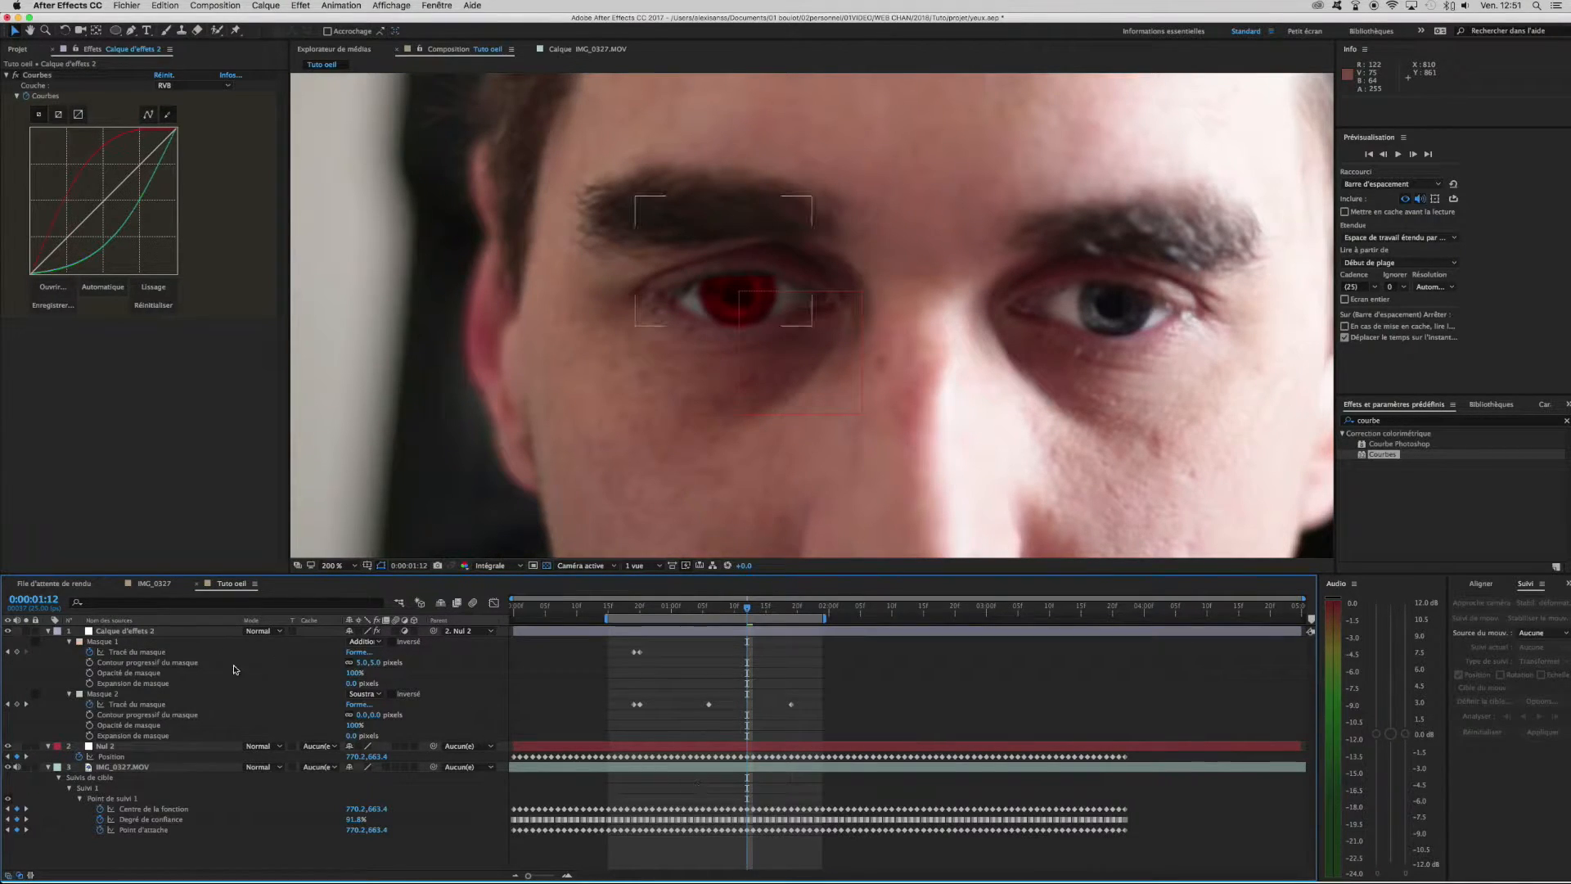
Try expansion values of -1 and -1.5 pixels on Masque 1, checking the iris edge each time.
click(352, 683)
text(-1)
key(Return)
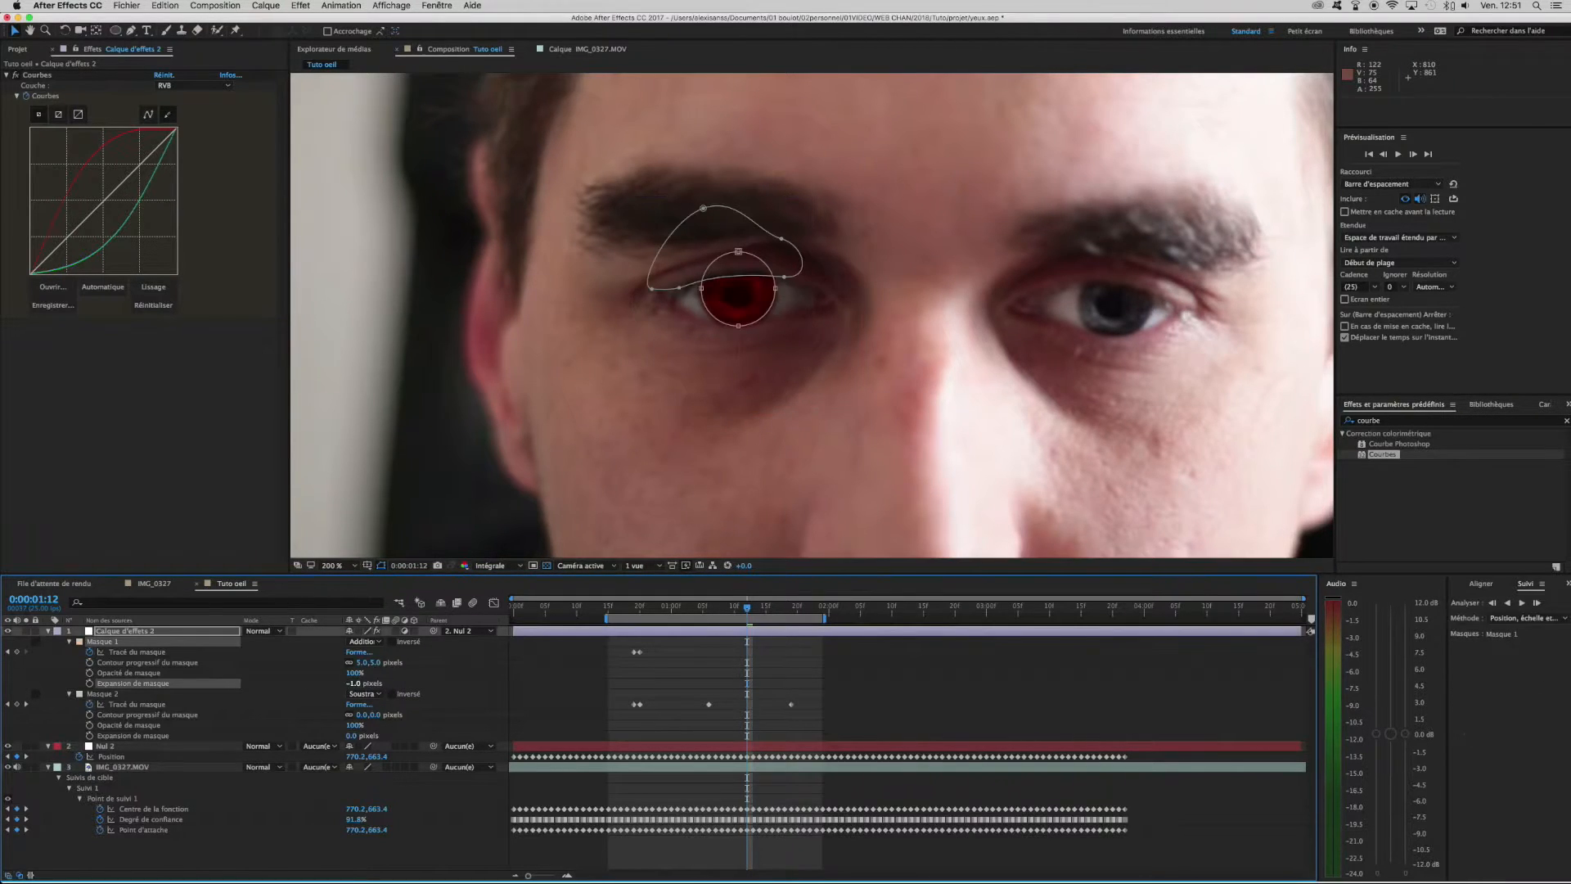
click(766, 716)
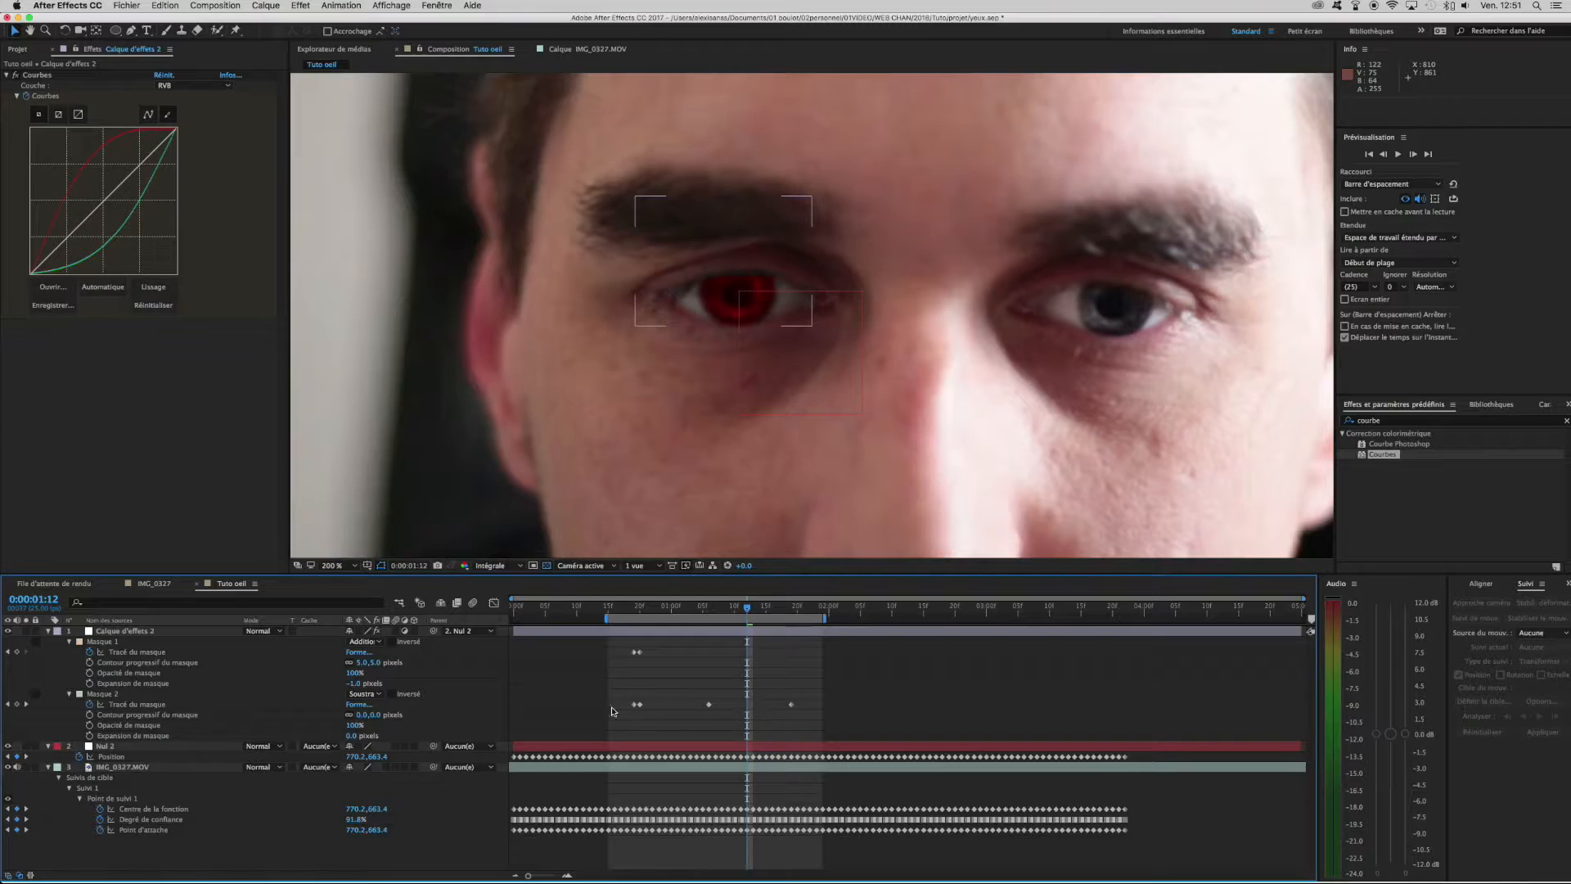
click(353, 683)
text(-1.5)
key(Return)
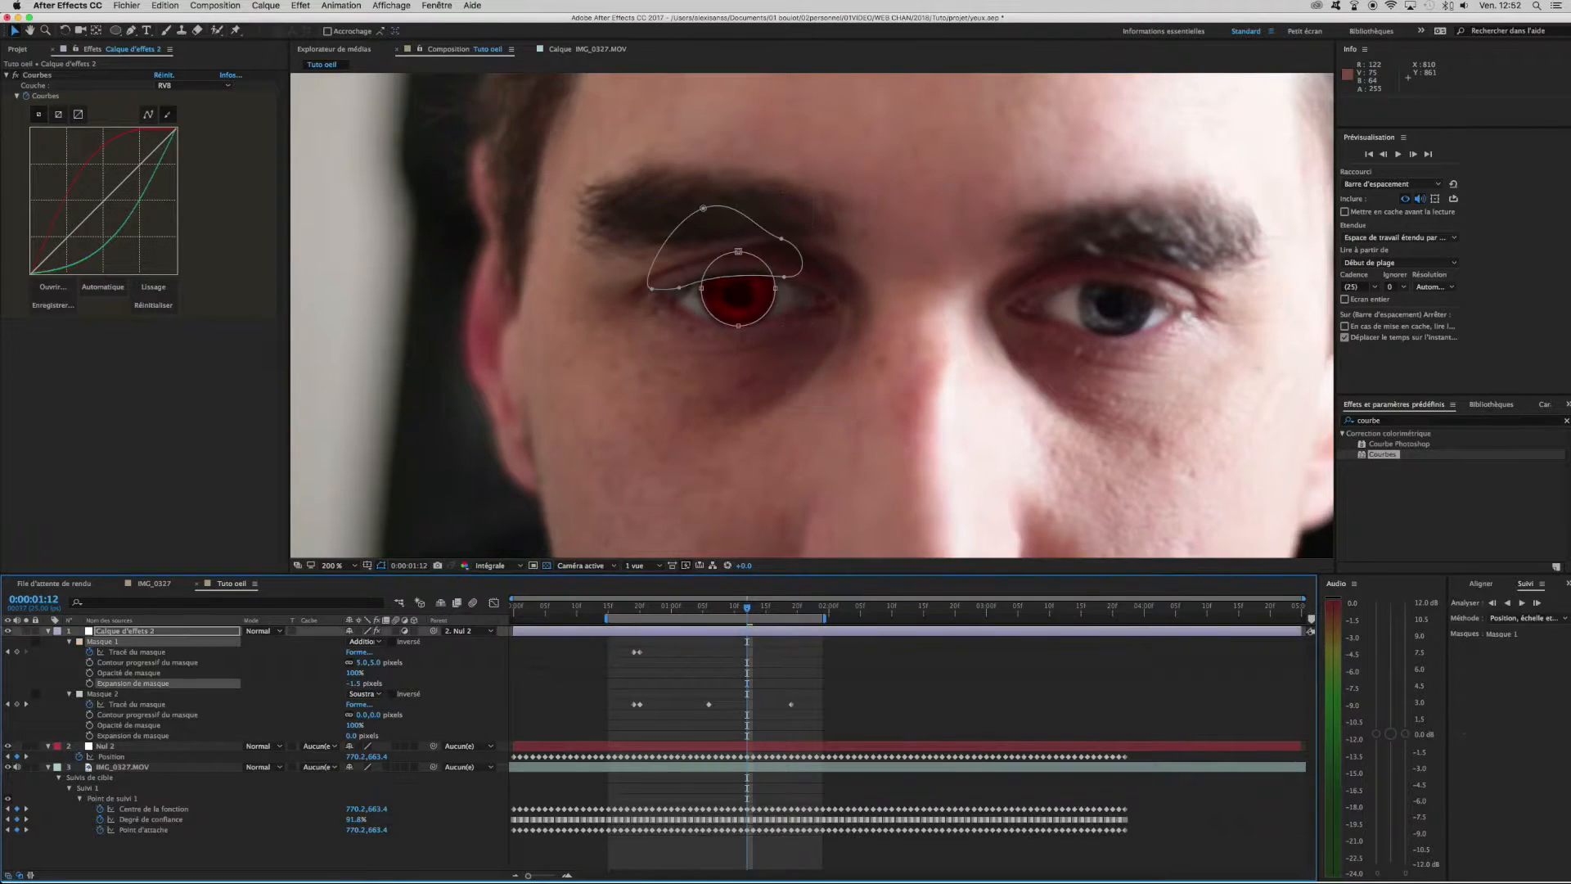
click(568, 731)
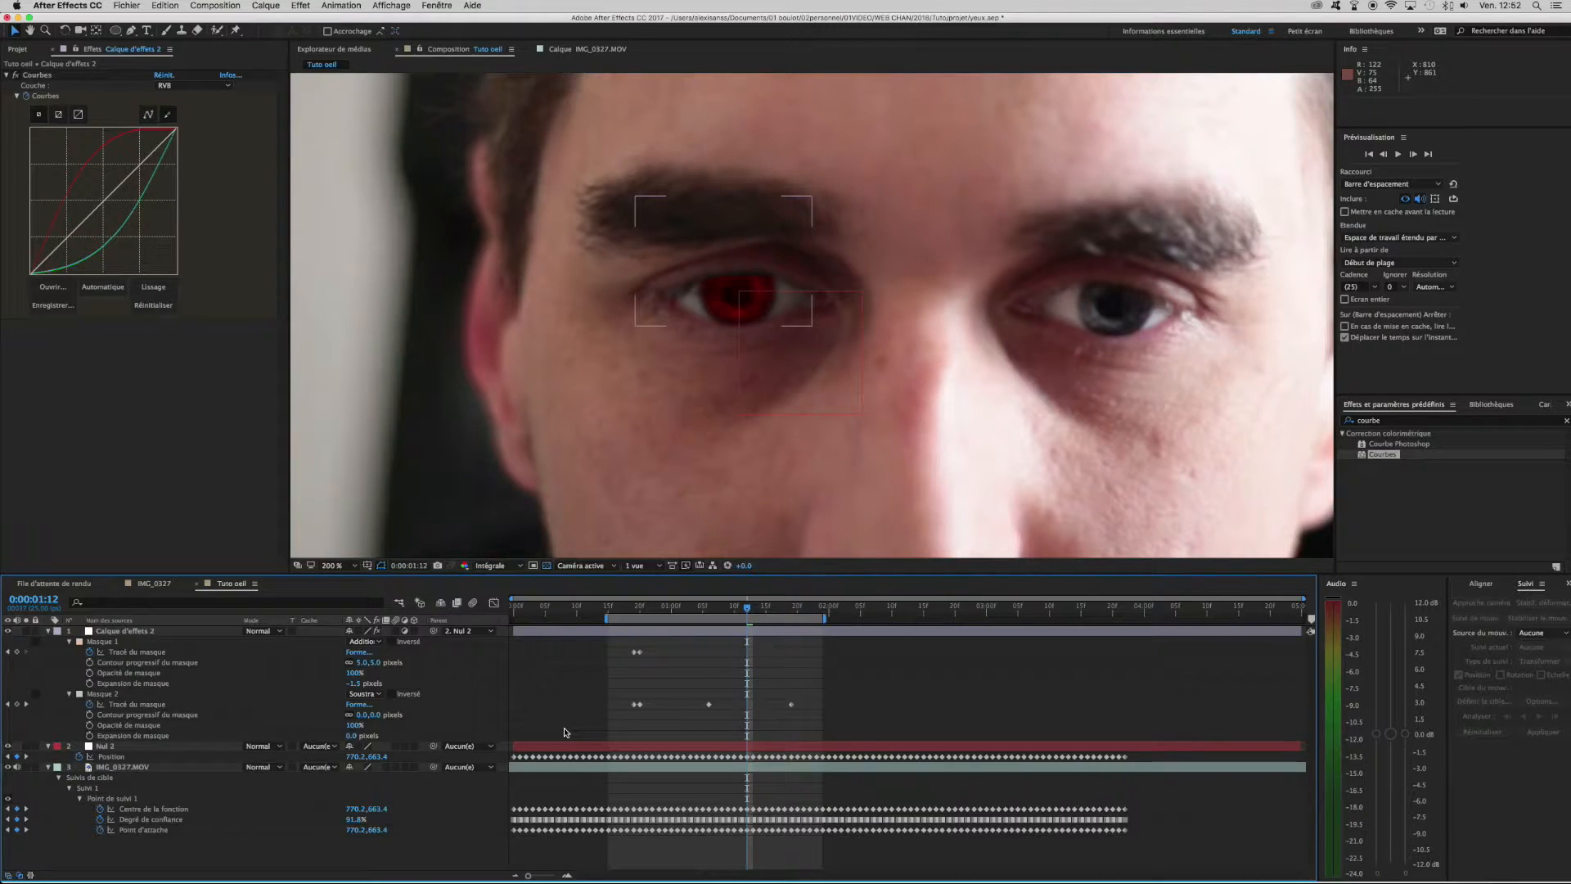
Reduce Masque 1's expansion to -2.5 pixels, try strong and zero feathering, and set its feather back to 5 pixels.
drag(357, 683, 316, 660)
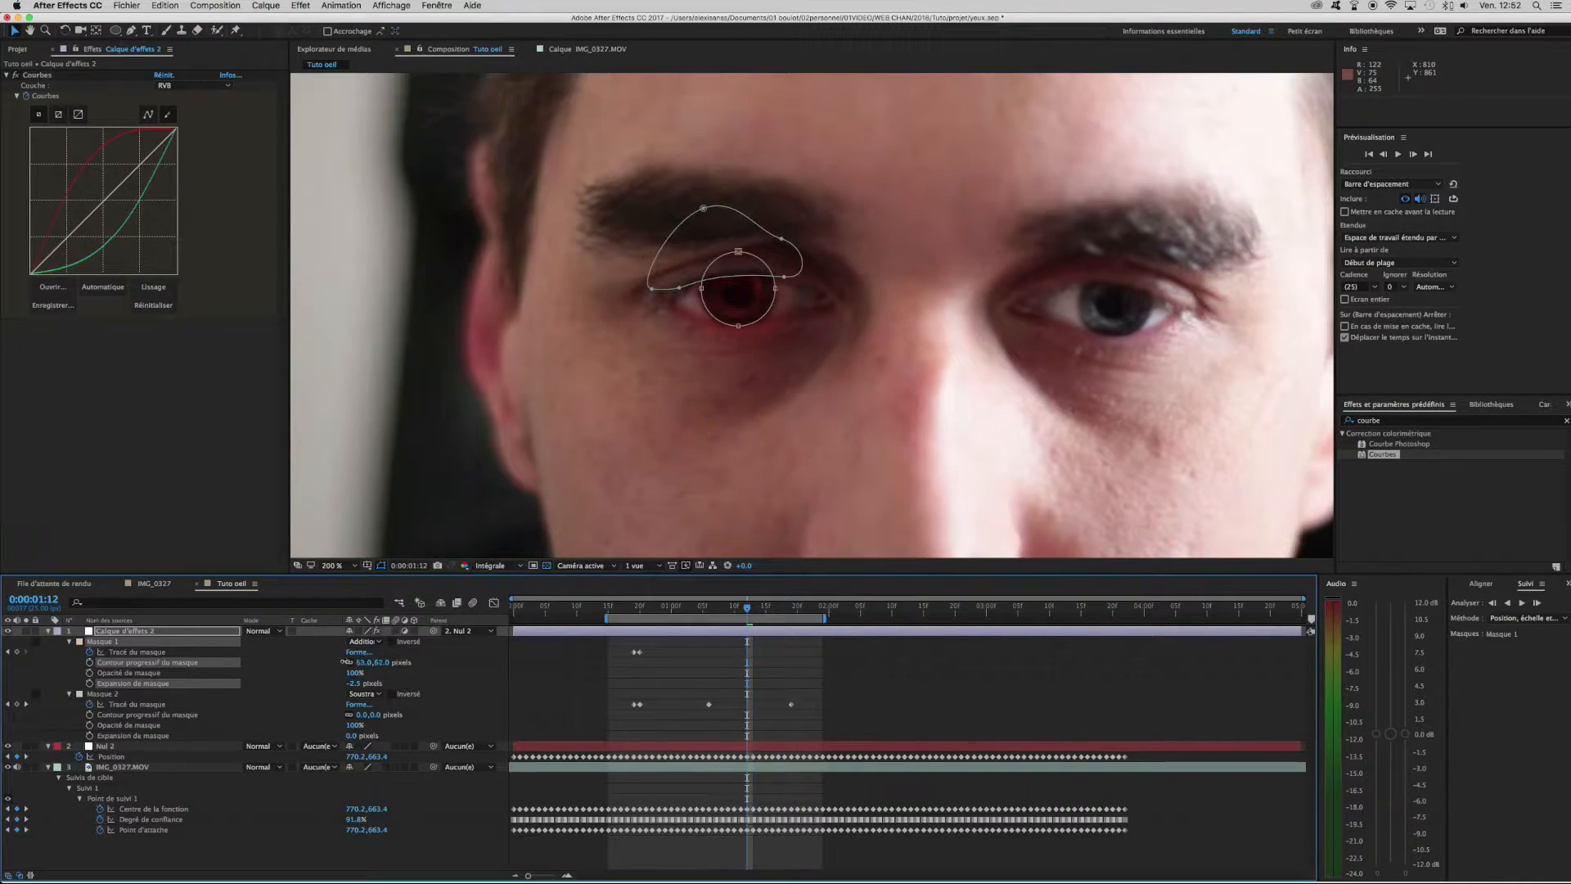
drag(320, 661, 199, 660)
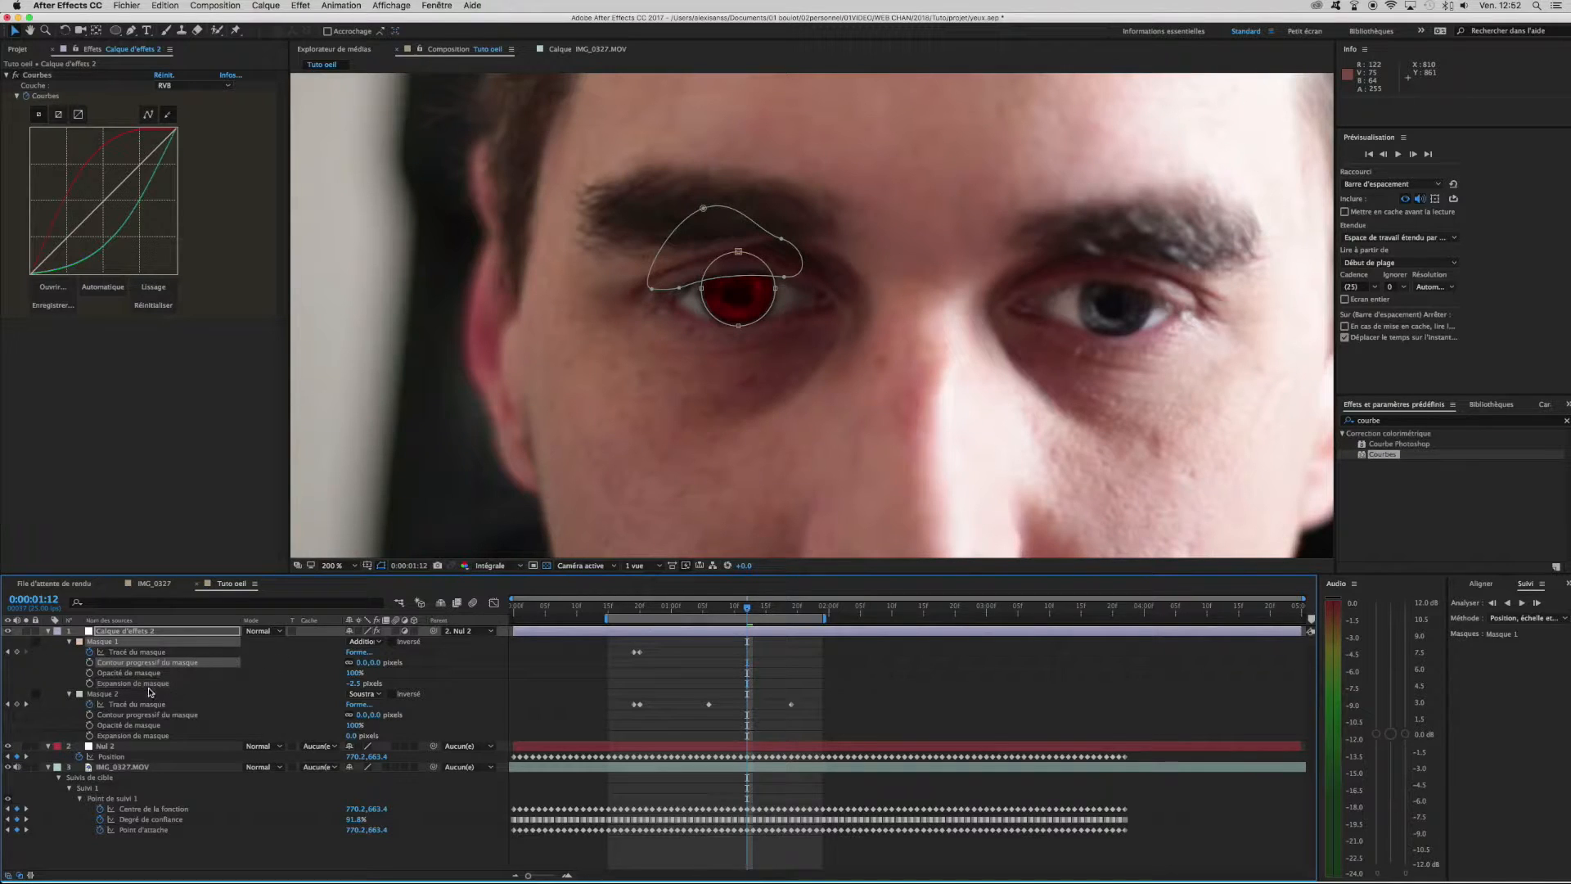
click(362, 665)
key(Return)
click(859, 654)
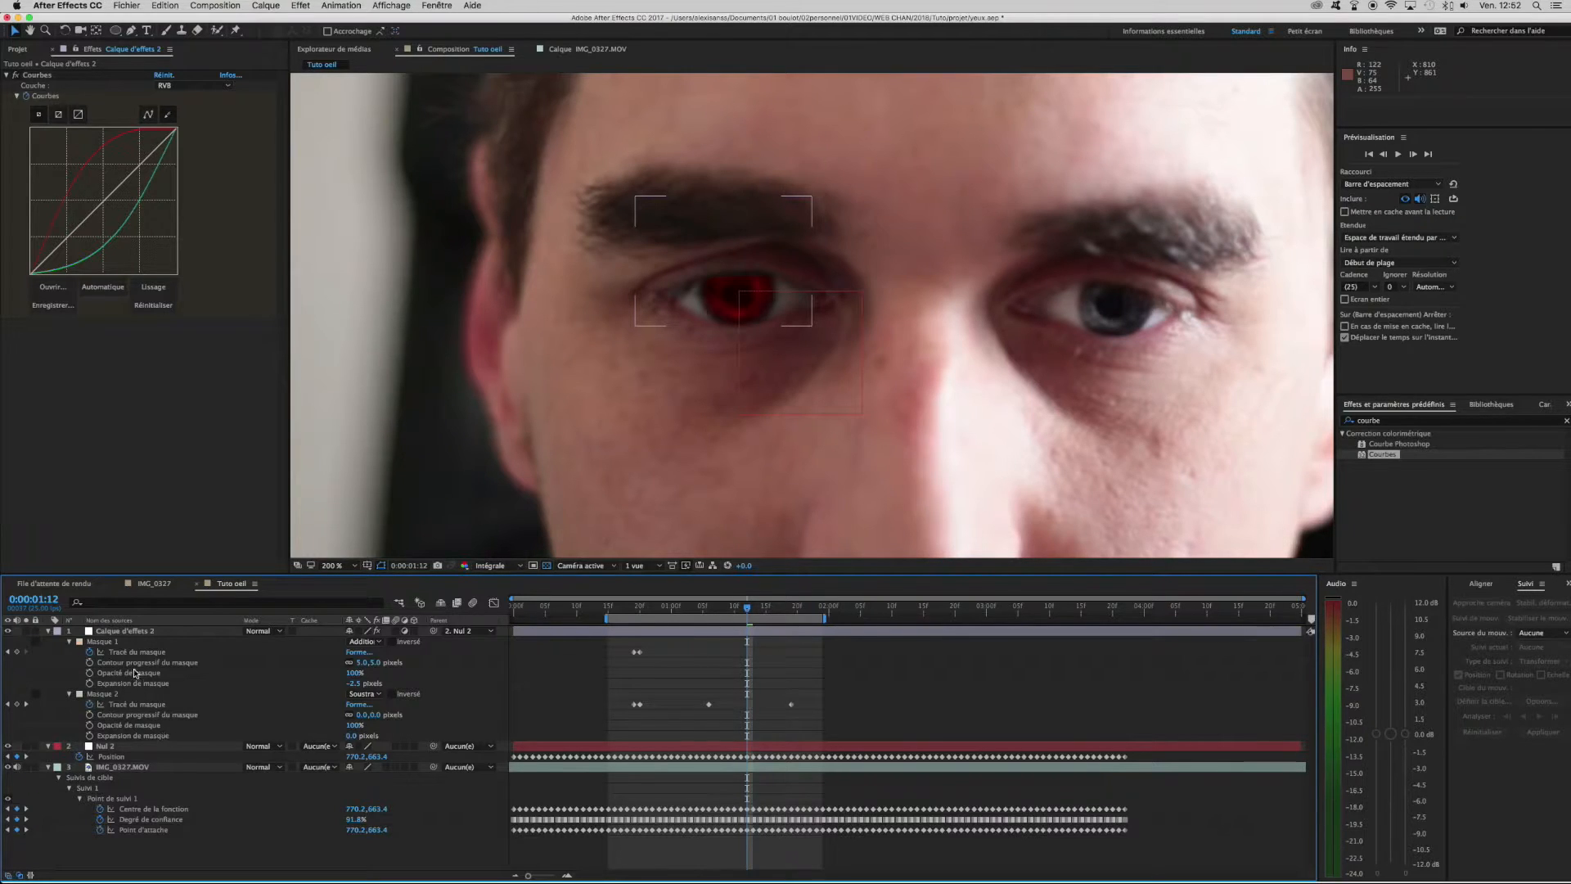
Set Masque 2's feather (Contour progressif du masque) to 5 pixels and deselect to check the eyelid edge.
click(362, 715)
text(5)
key(Return)
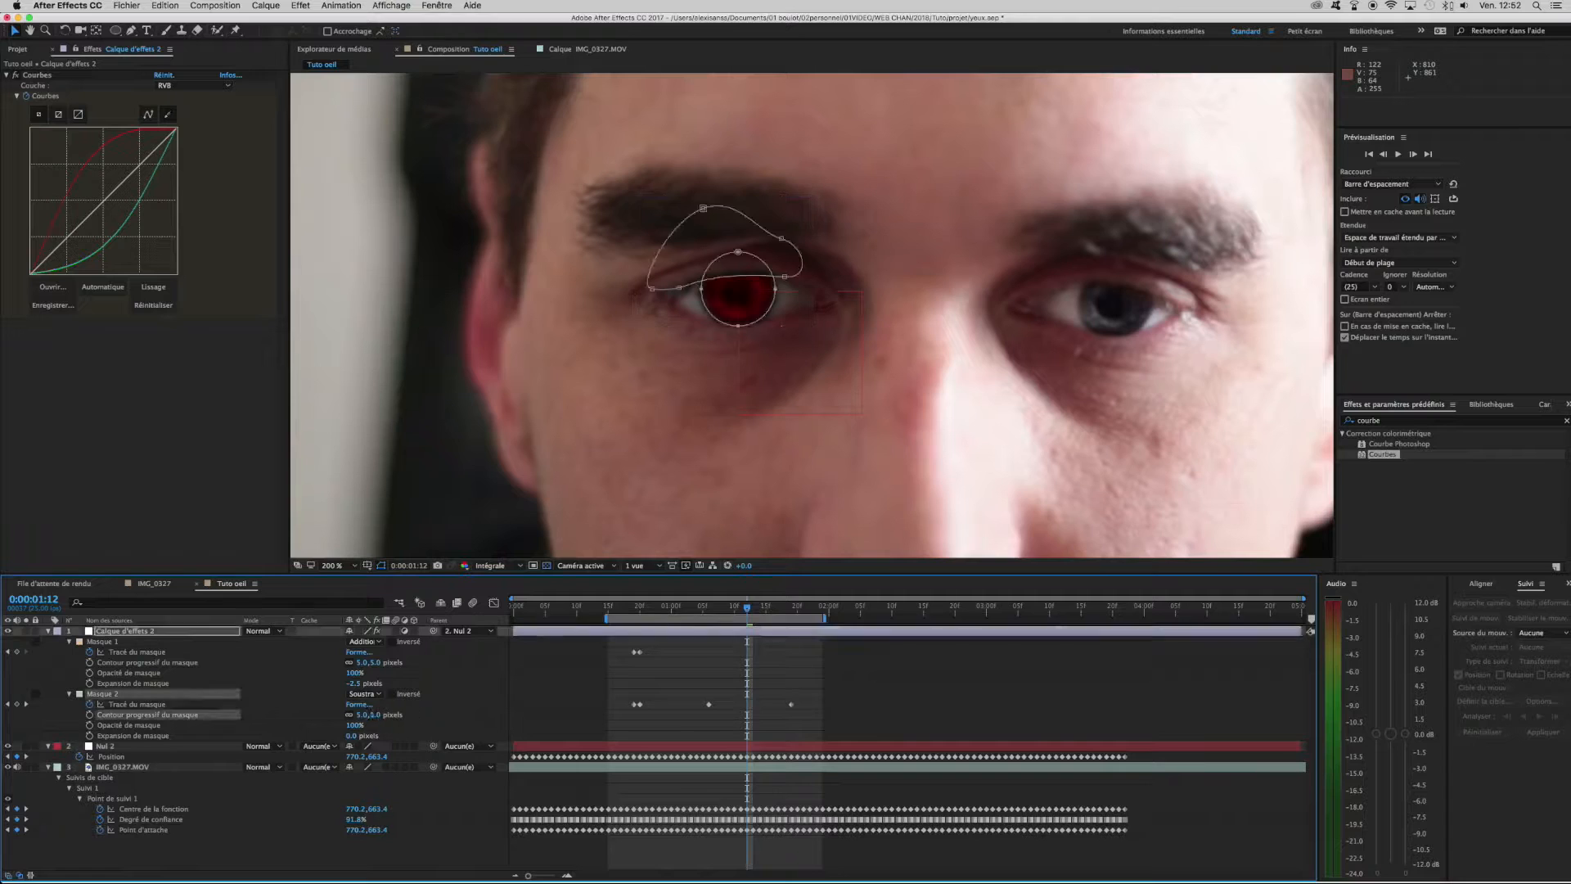
click(898, 703)
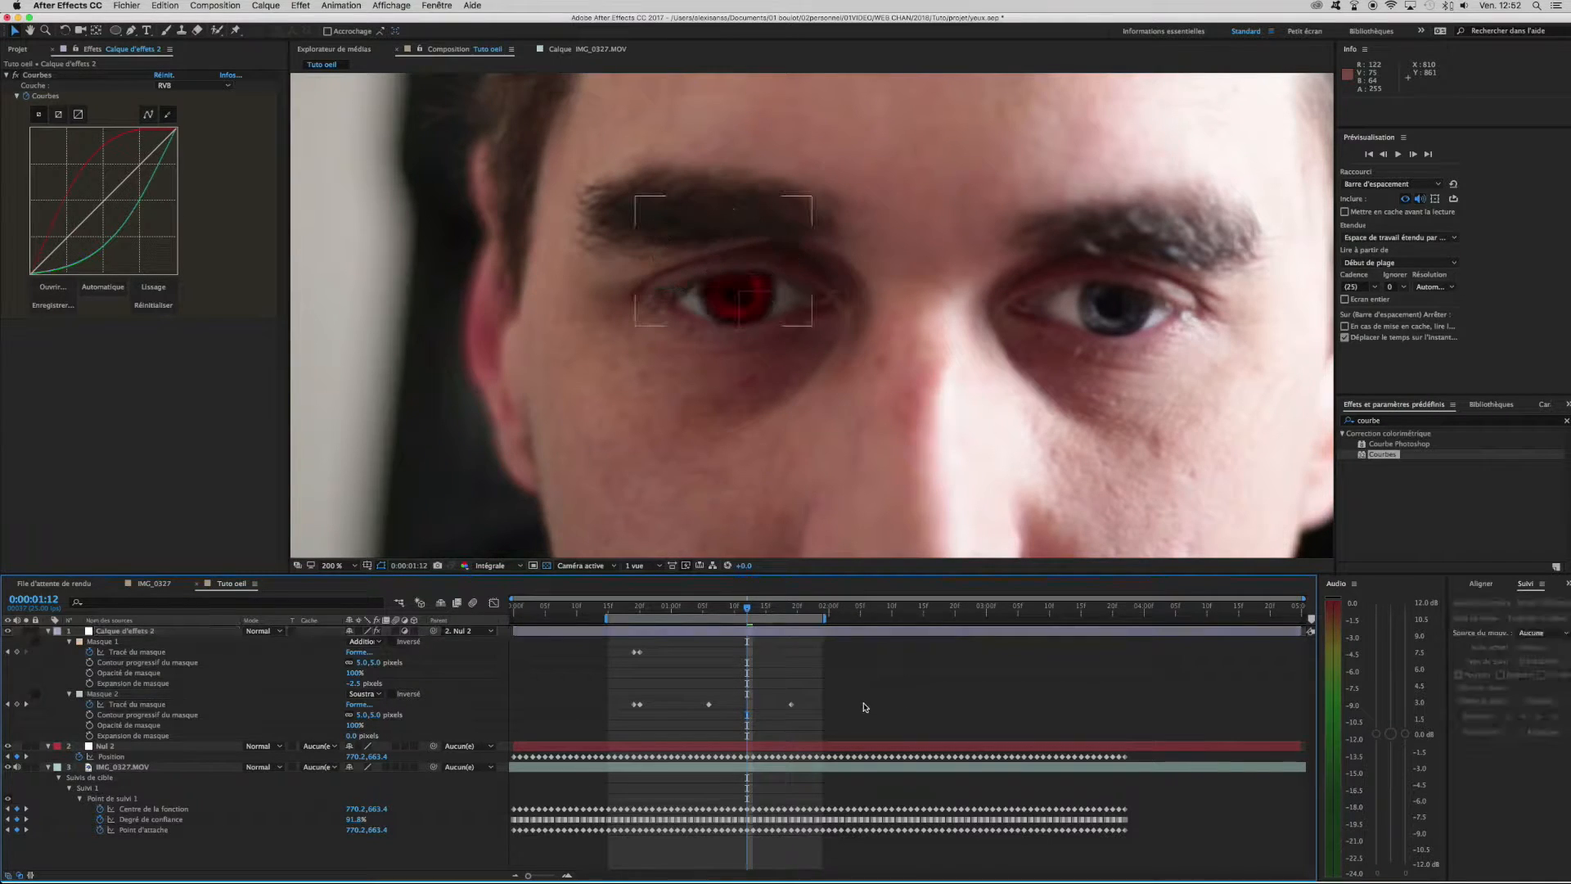
At 0:00:00:19, fine-tune Masque 2's lower vertices so its edge sits on the lash line of the nearly closed eye.
drag(744, 606, 631, 615)
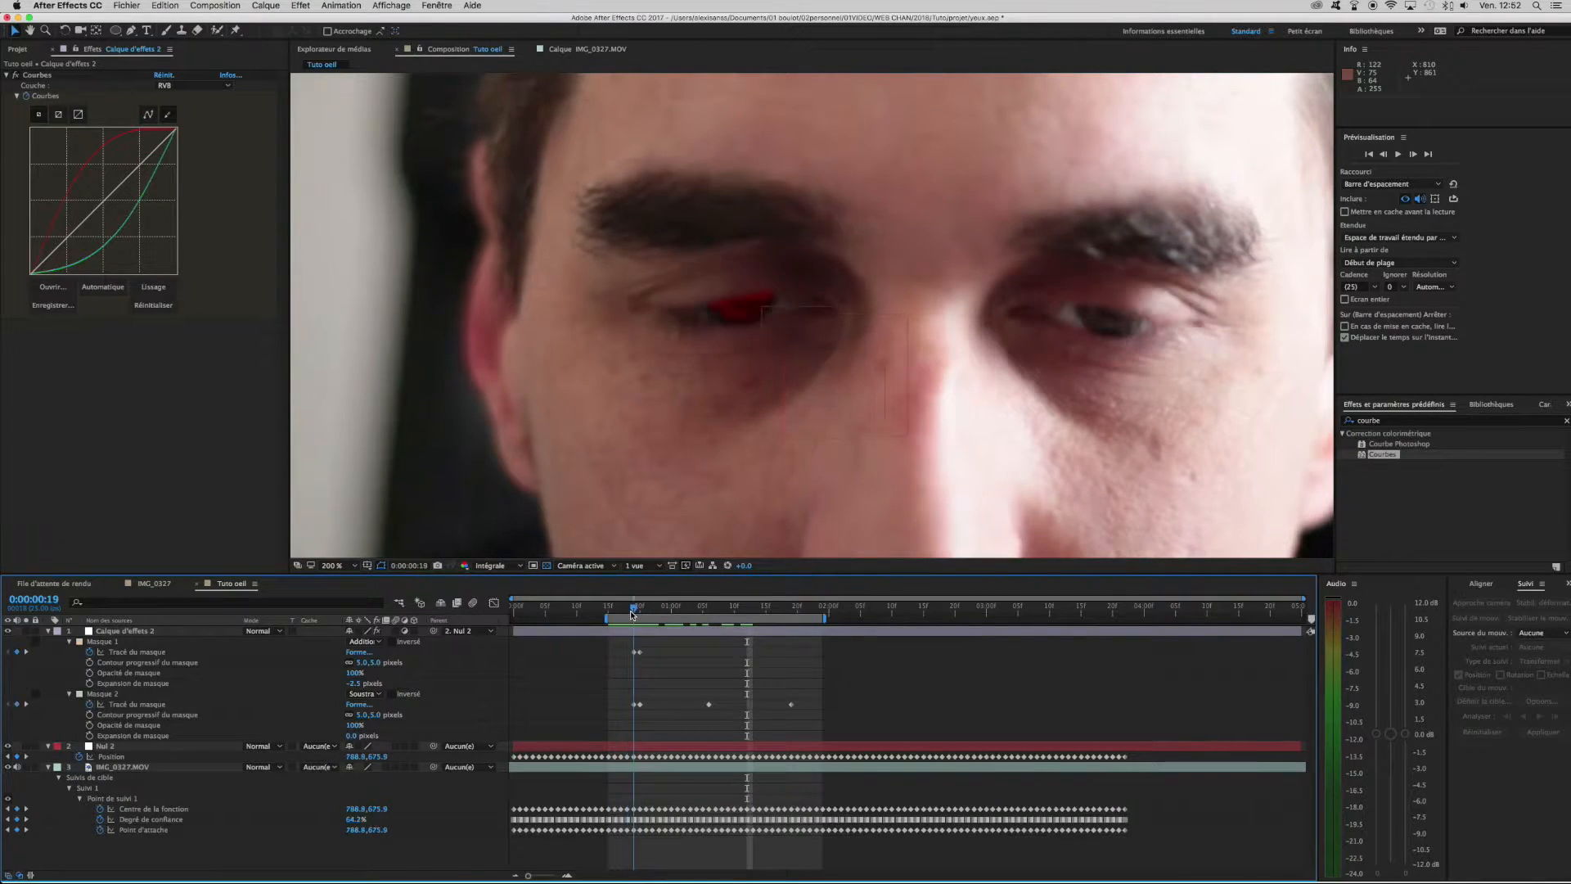
click(787, 321)
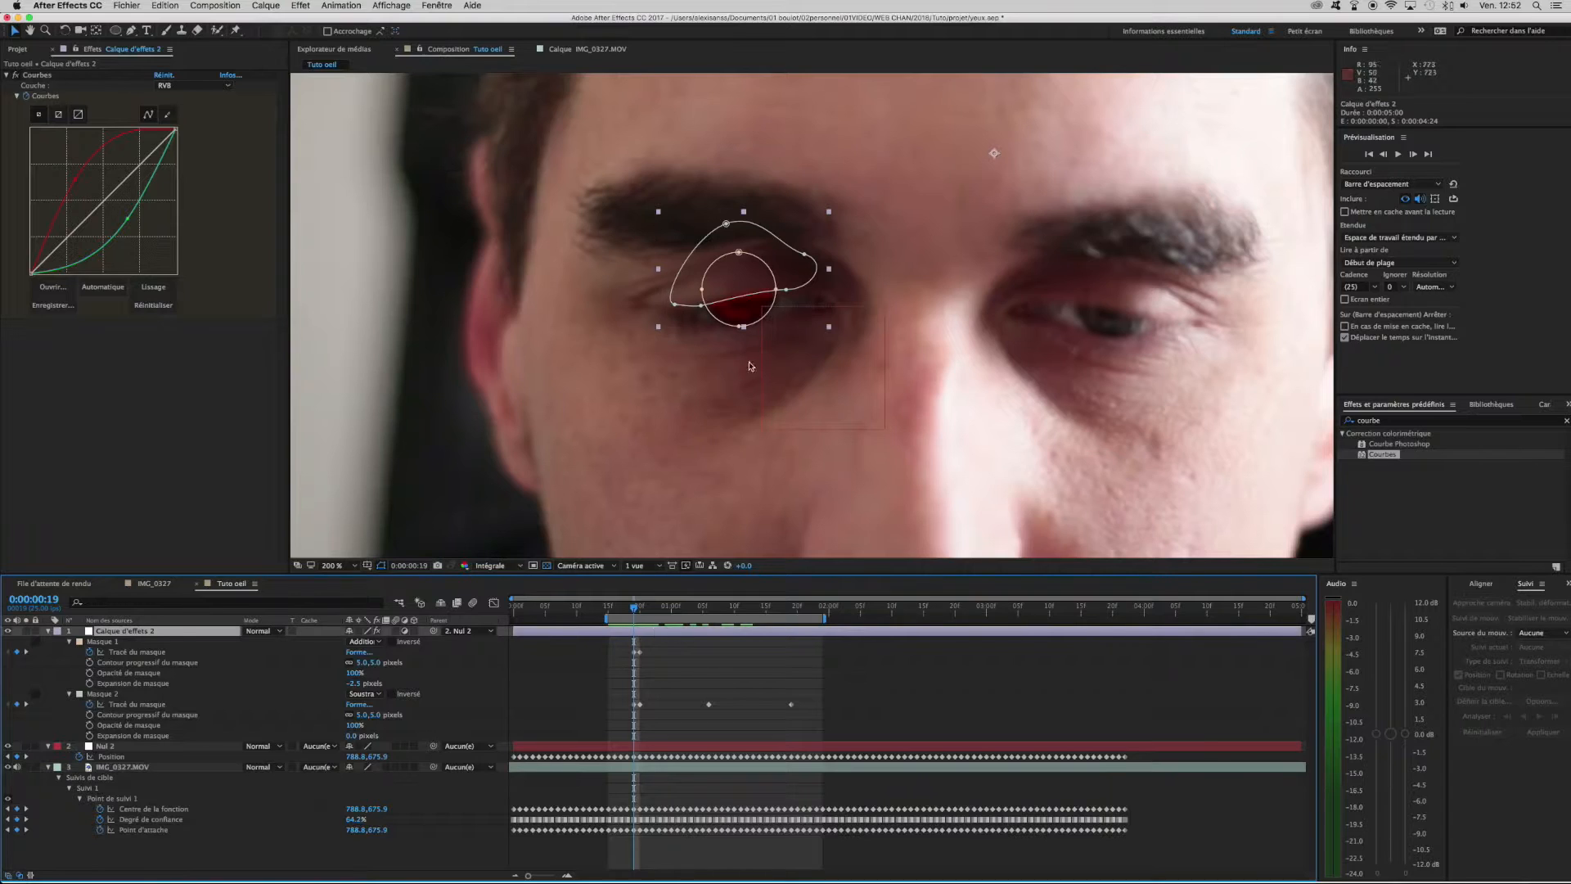
click(785, 292)
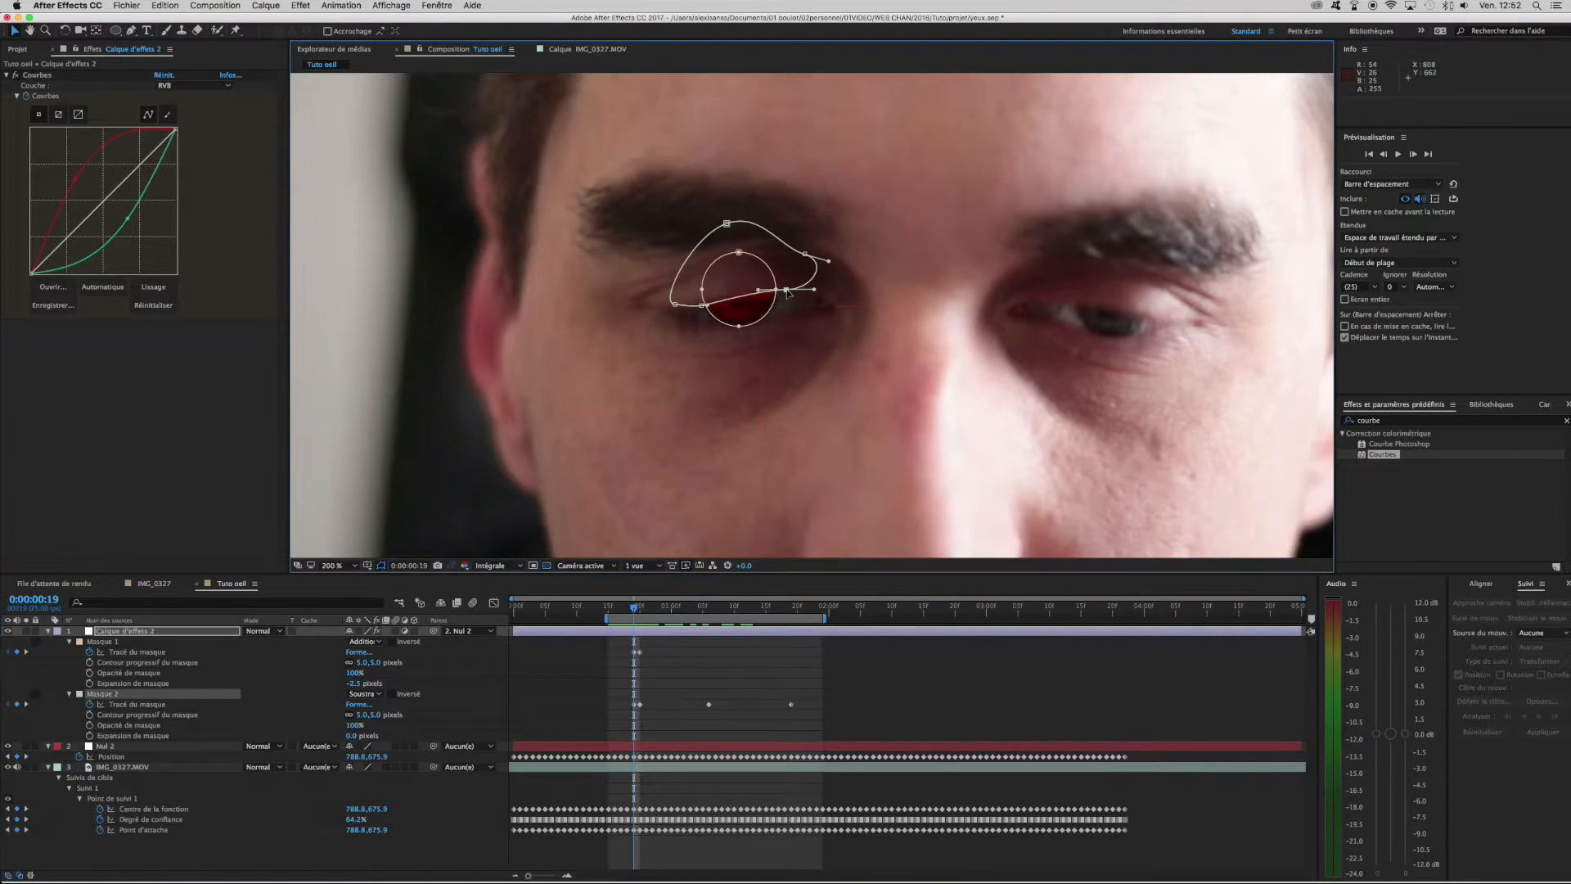
click(702, 308)
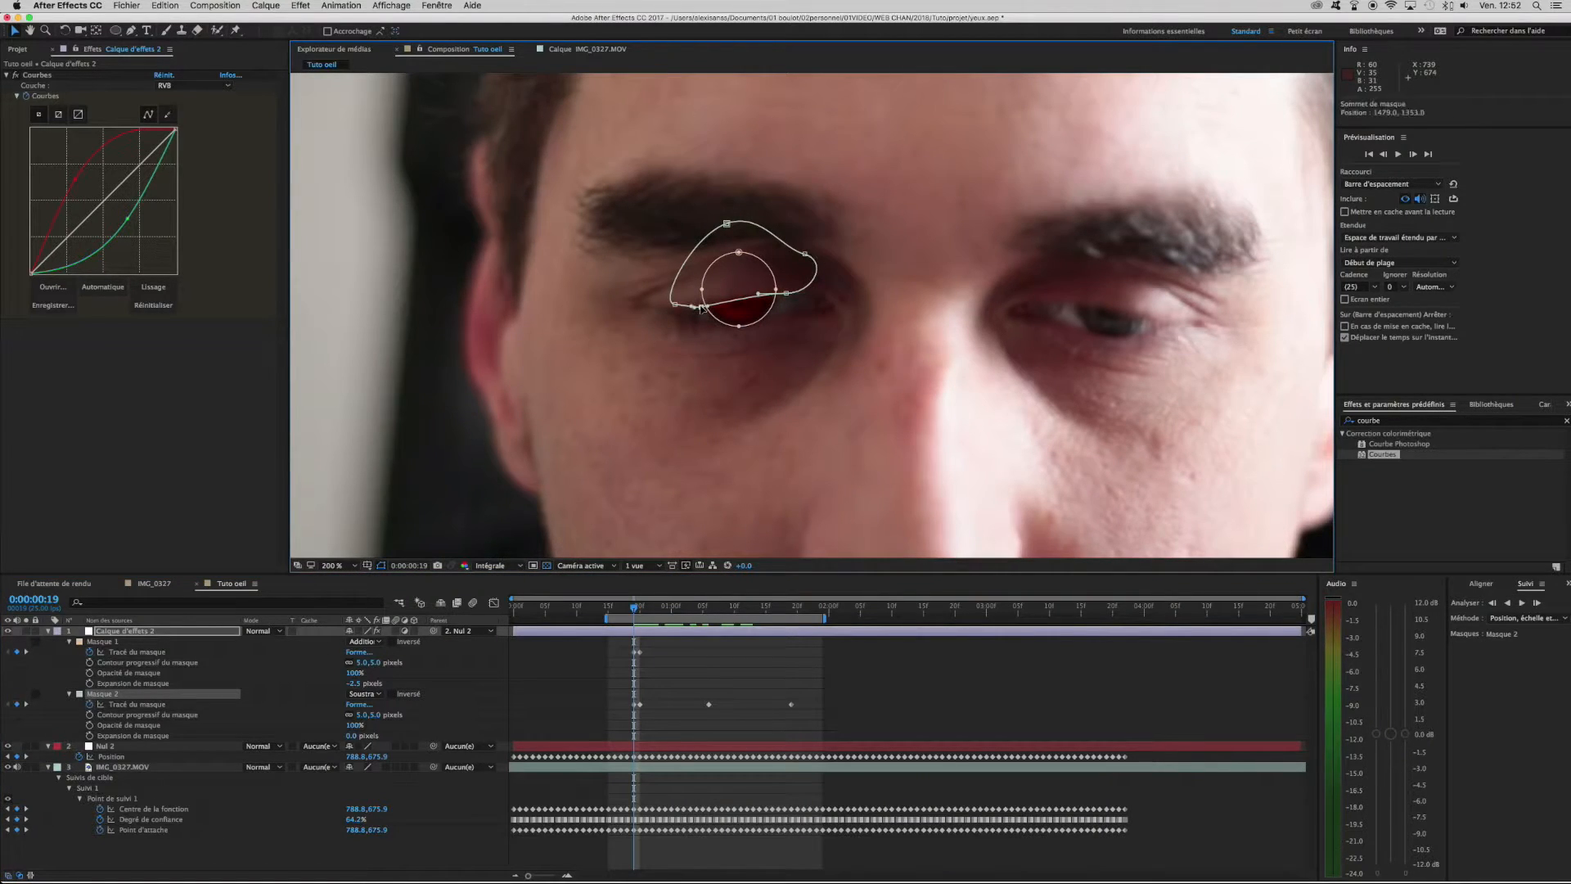
Readjust Masque 2's two lower vertices at 0:00:00:19 to the lash line and deselect to check the edge.
click(669, 677)
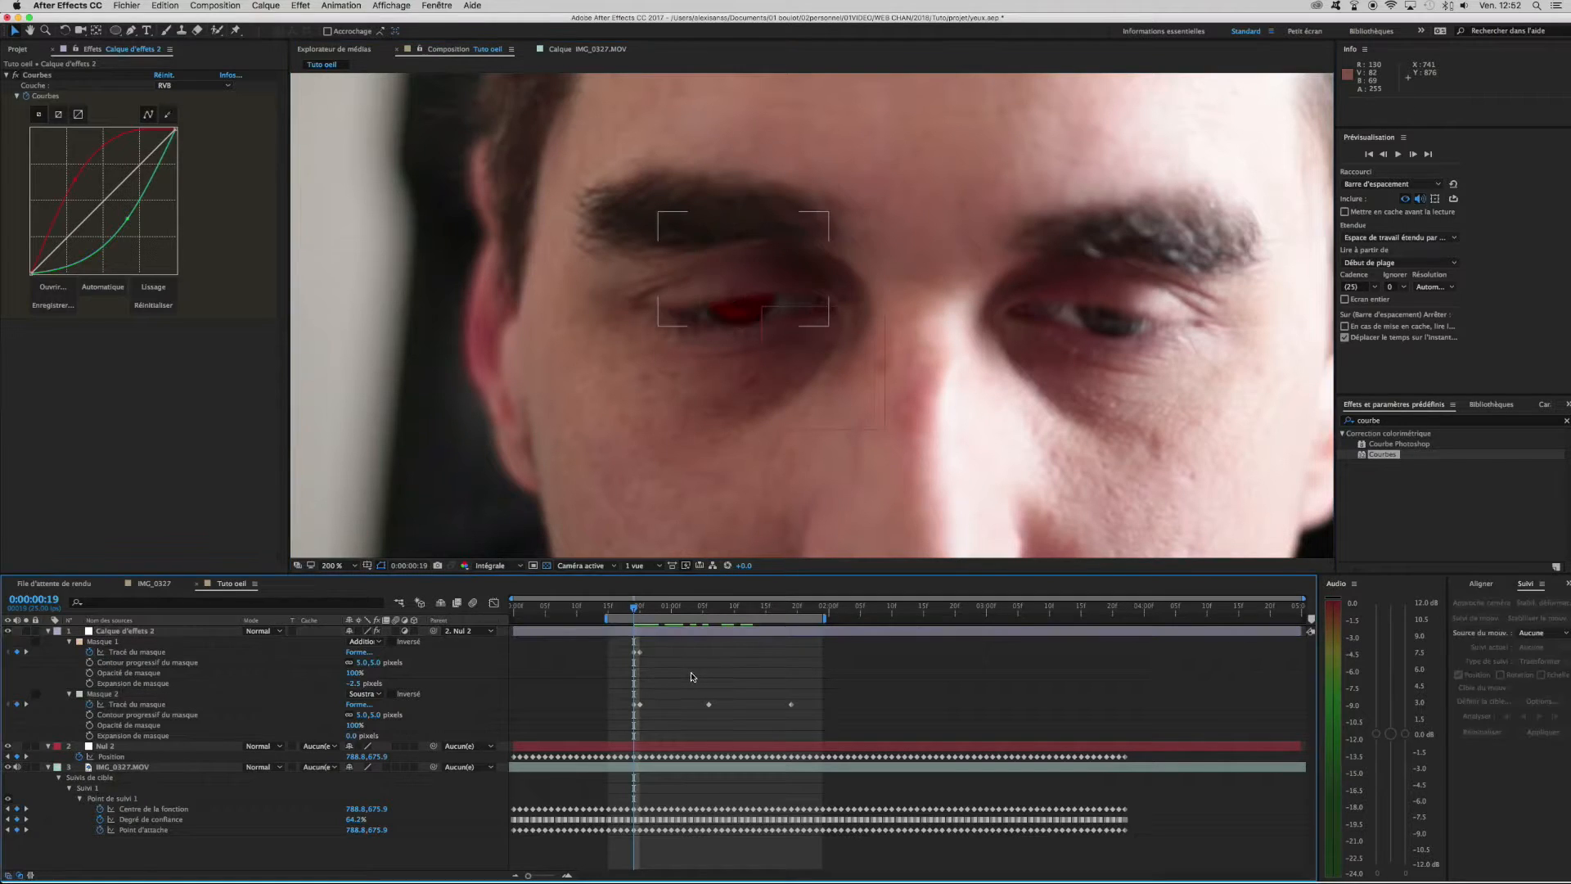
click(630, 631)
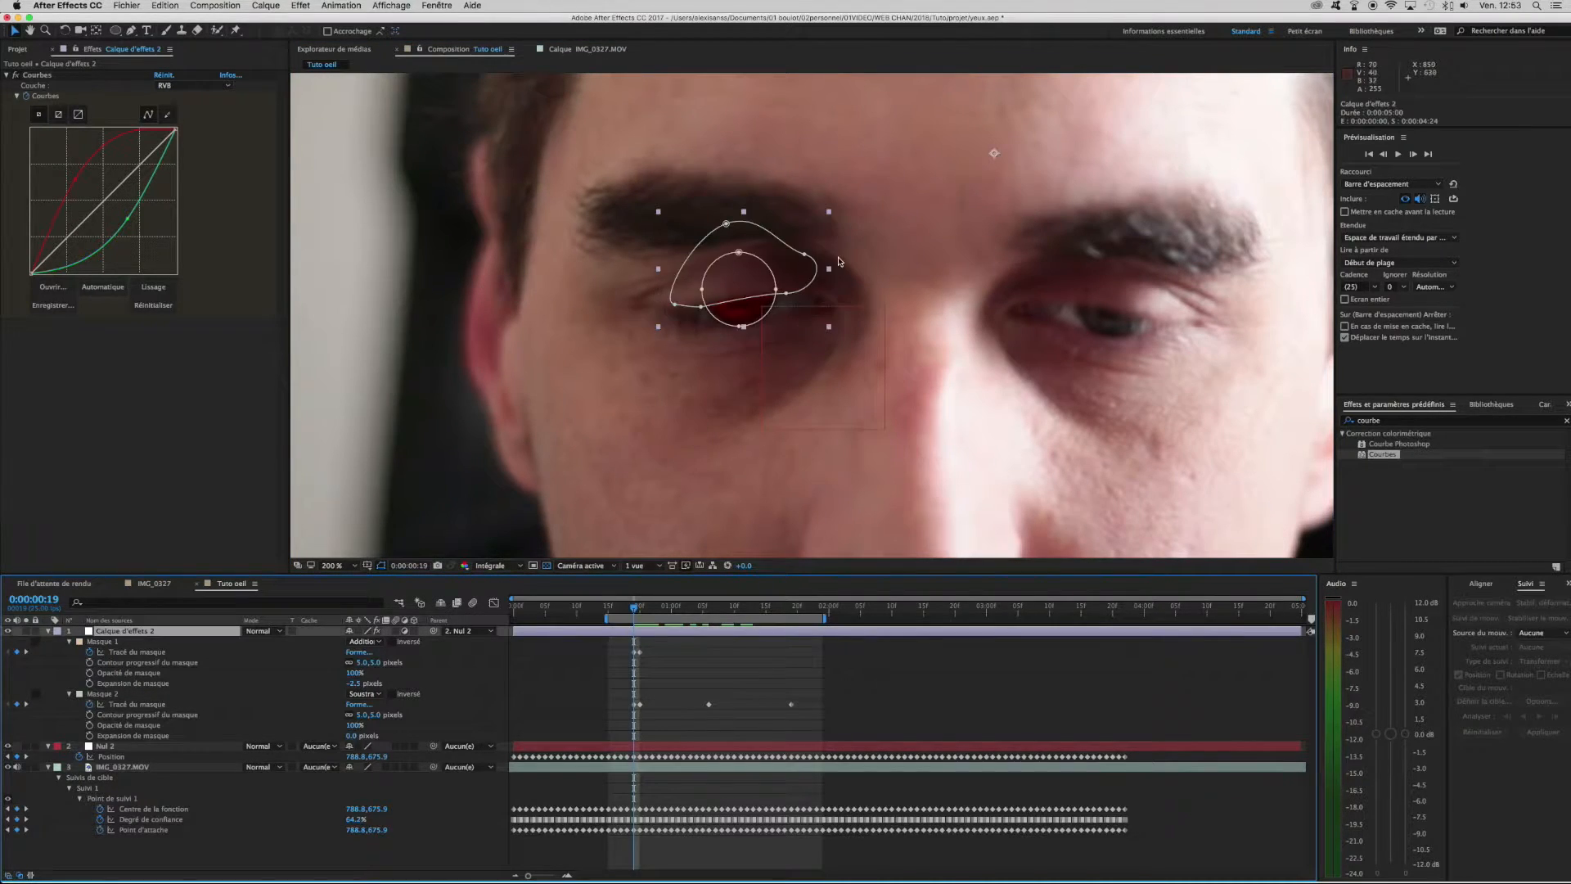
click(787, 296)
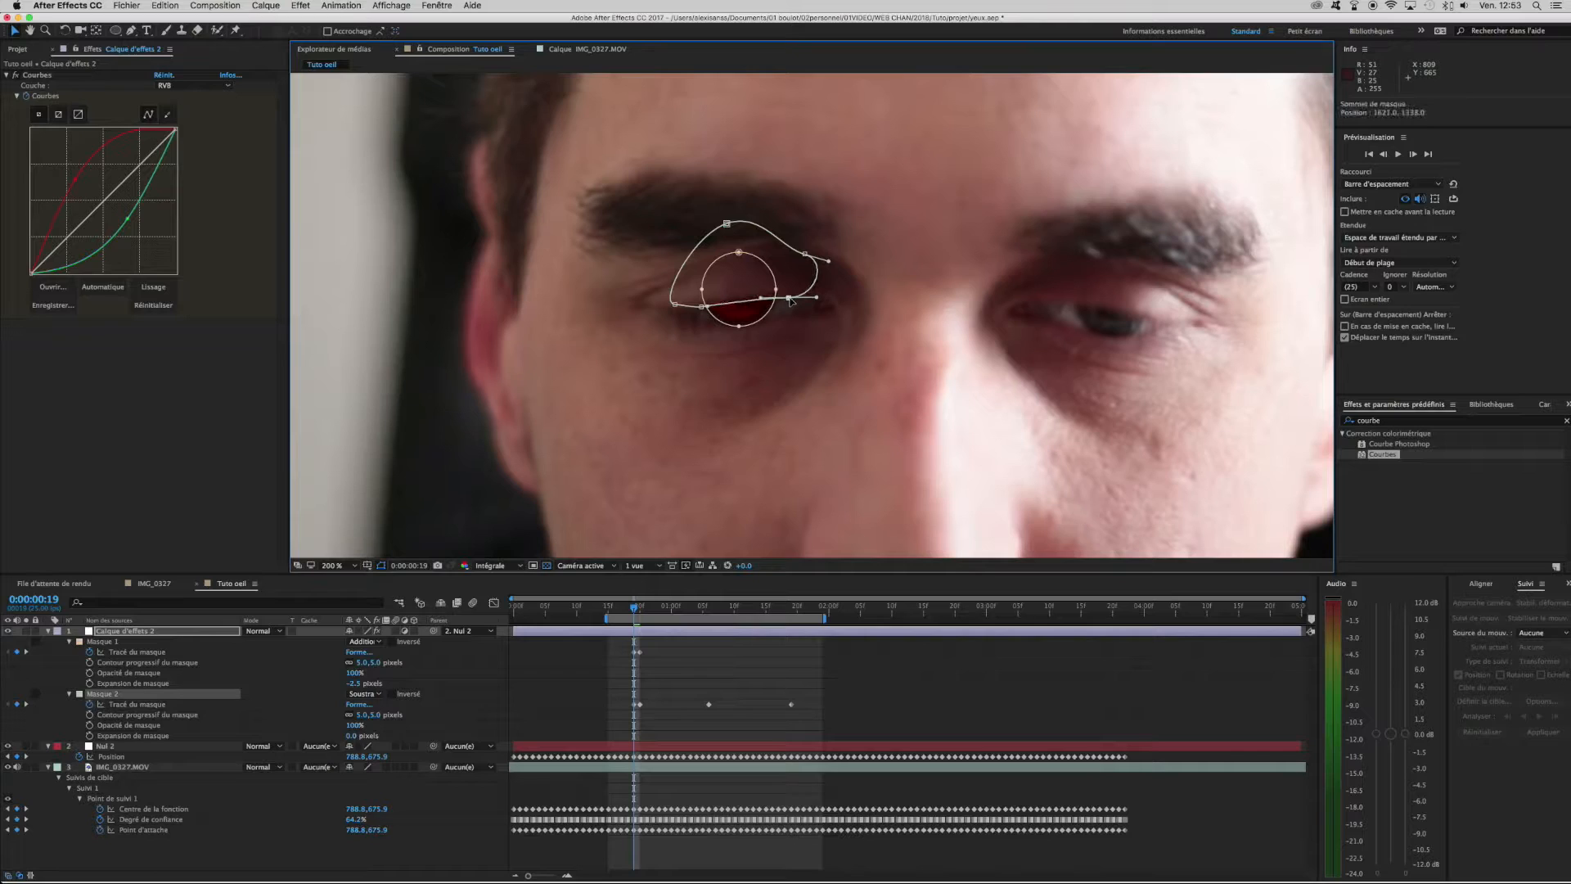
click(695, 308)
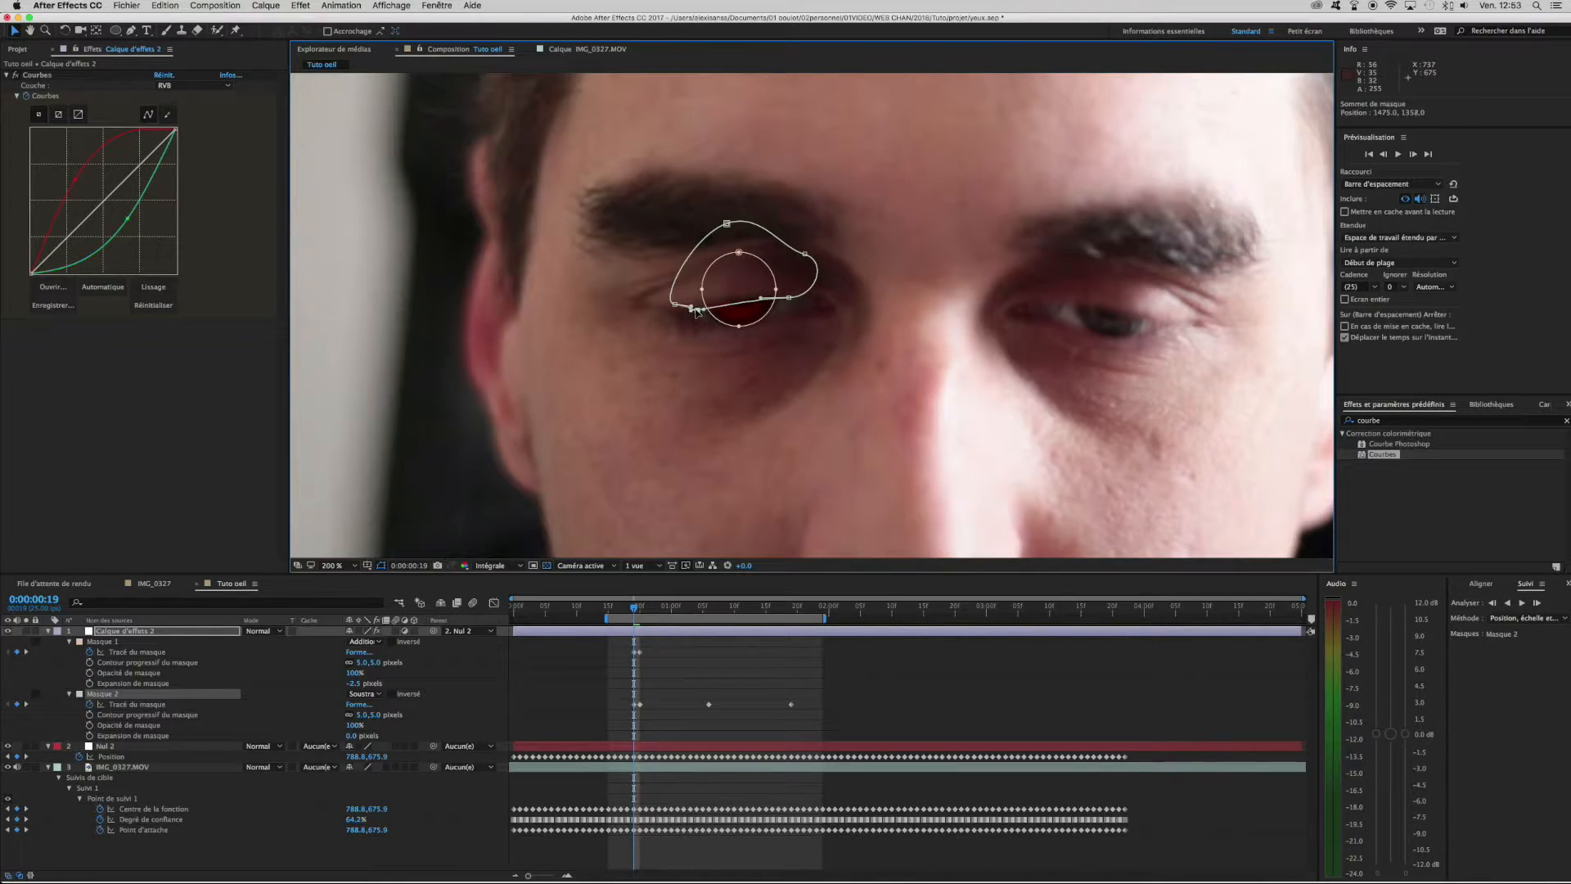
click(688, 656)
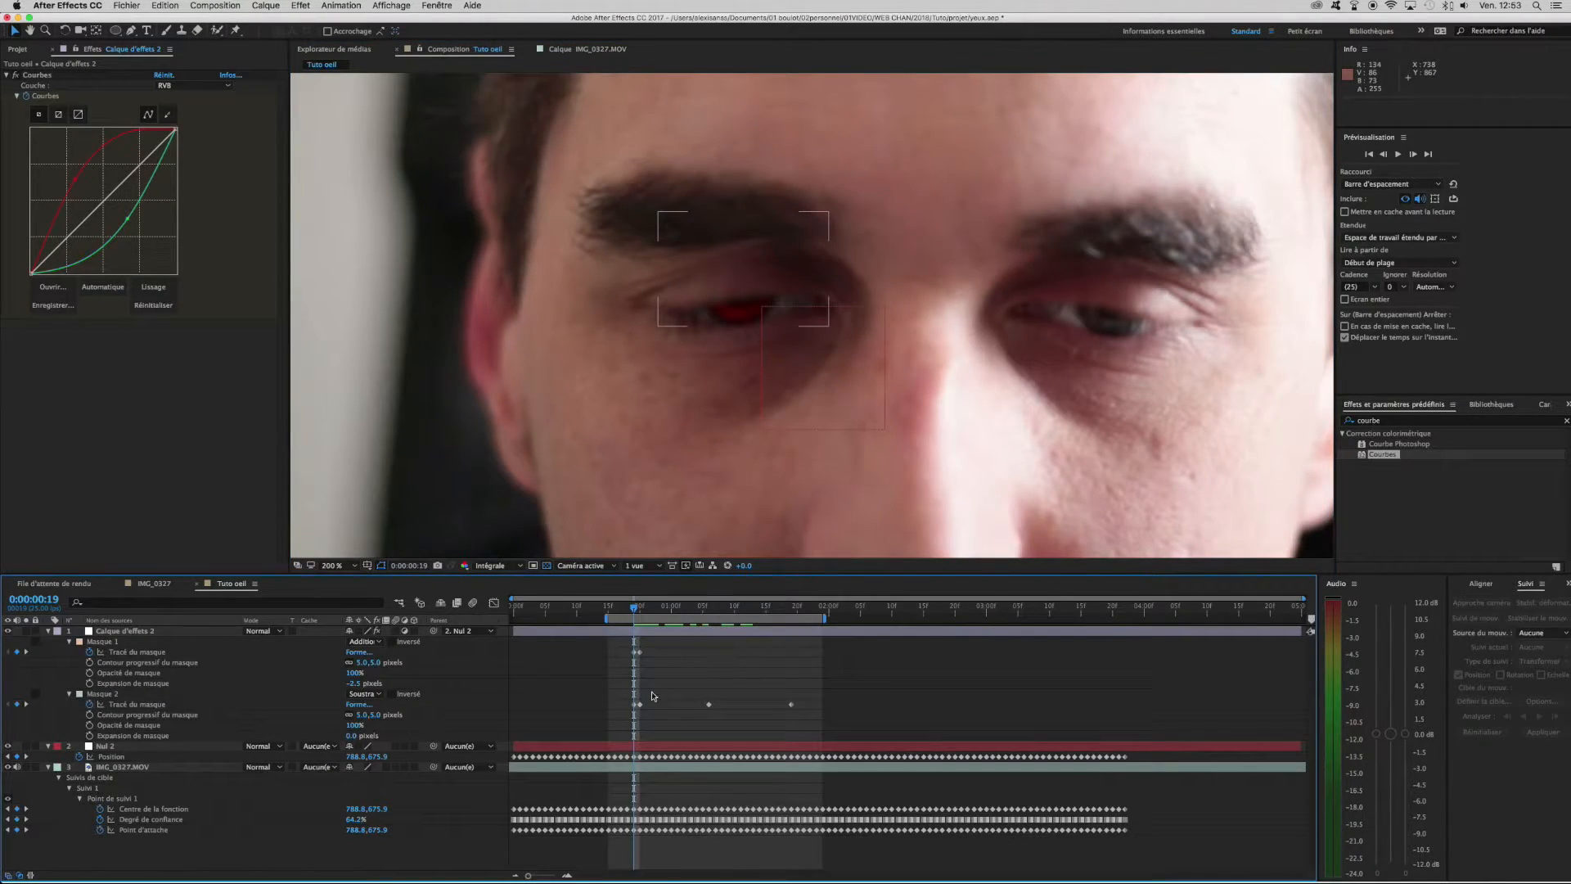
At 0:00:00:20, reveal the effects layer's keyframes and reshape Masque 2's lower edge along the half-open eyelid.
click(643, 608)
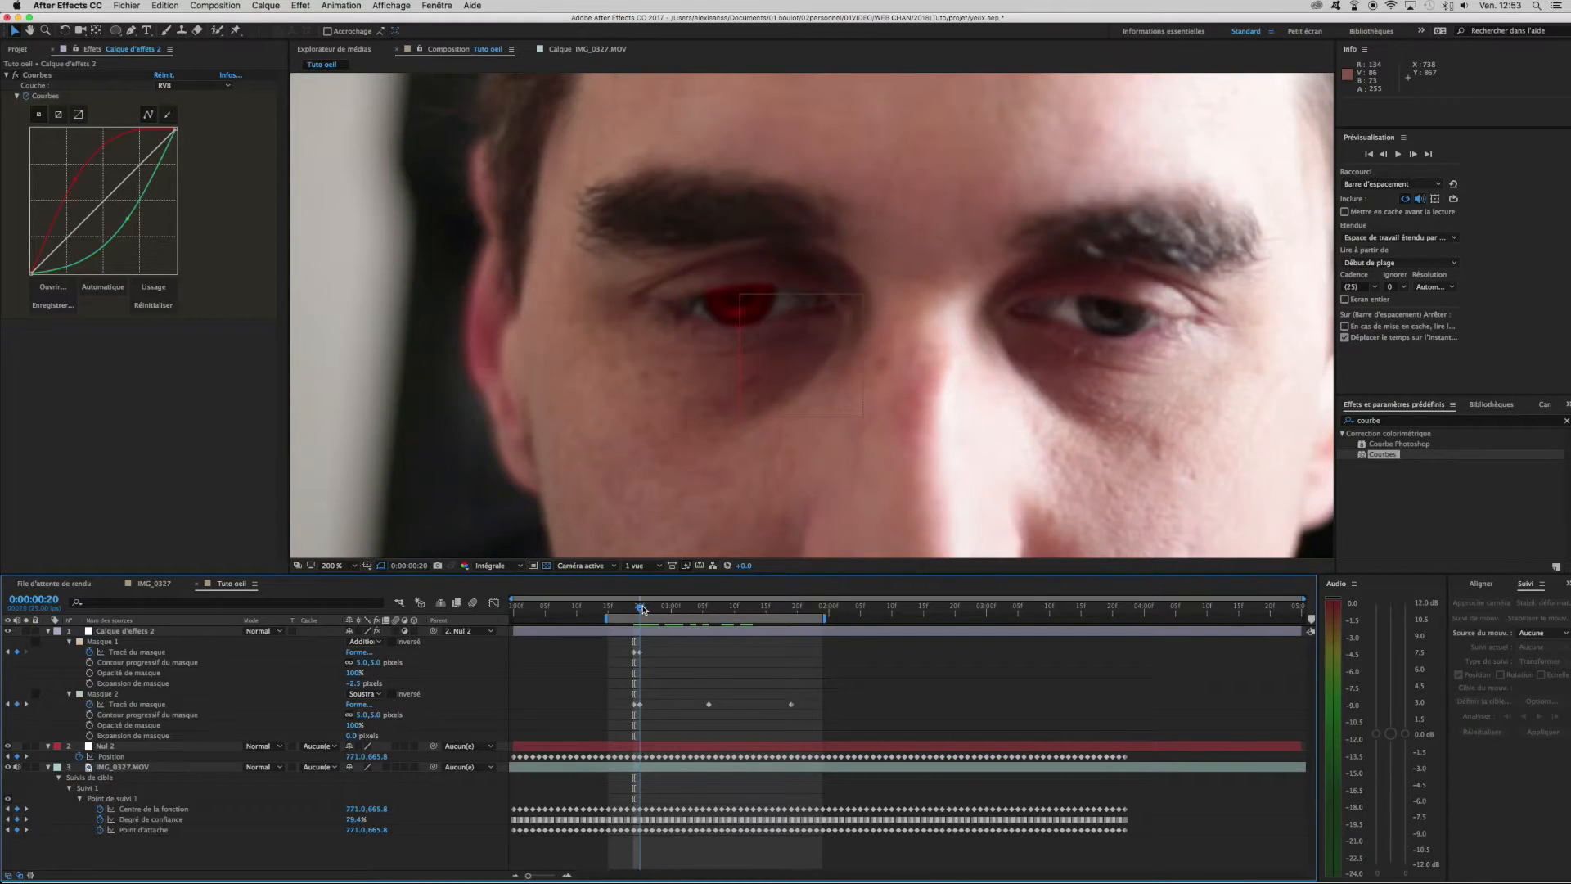
click(649, 634)
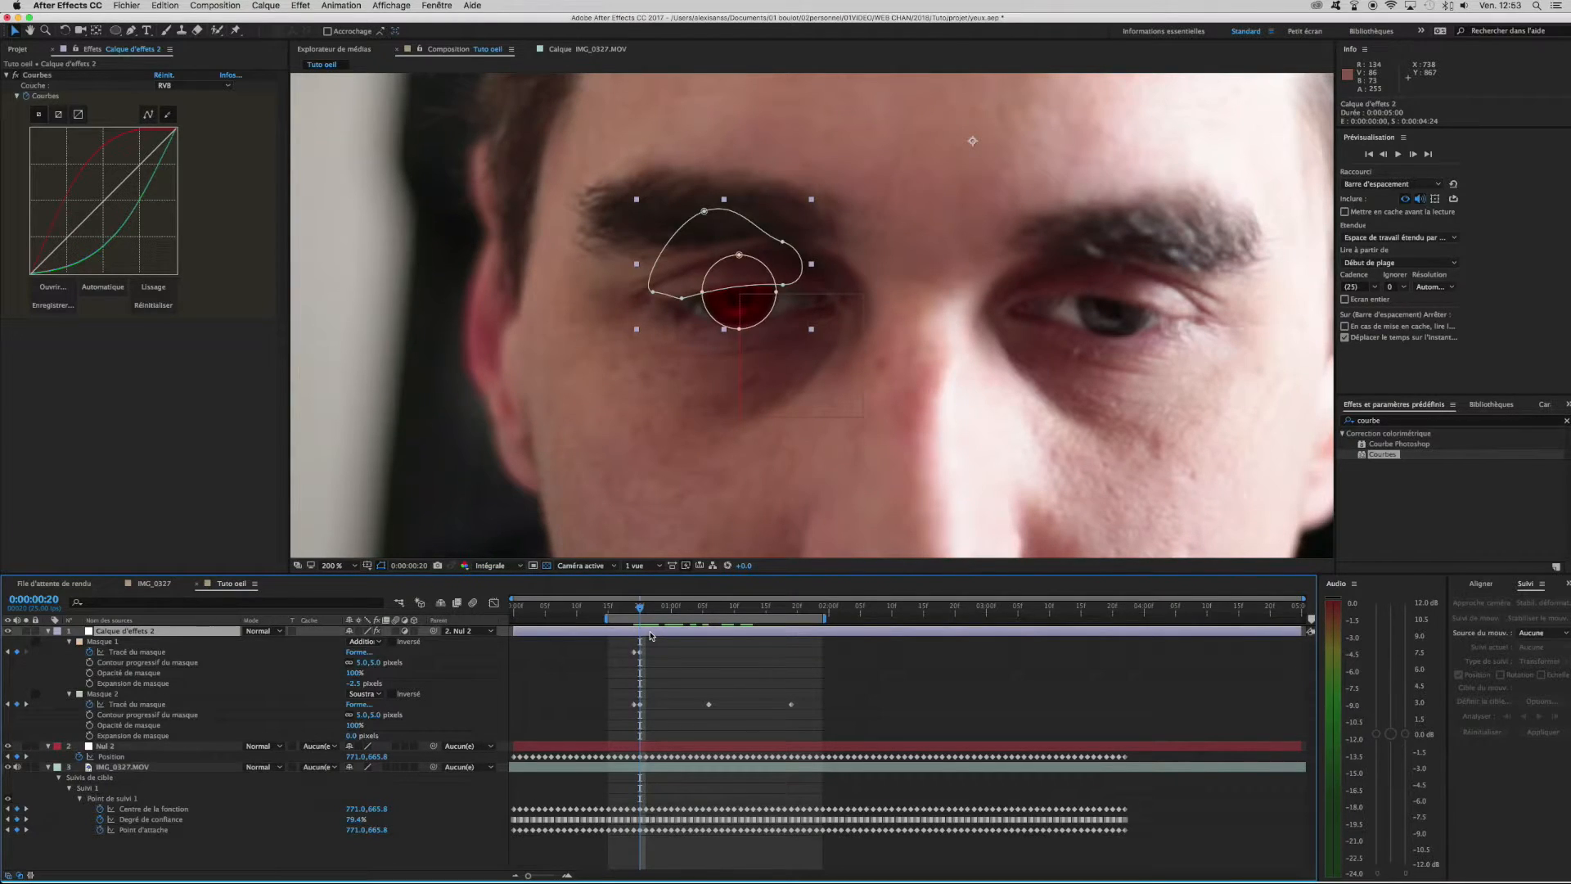
key(u)
key(u)
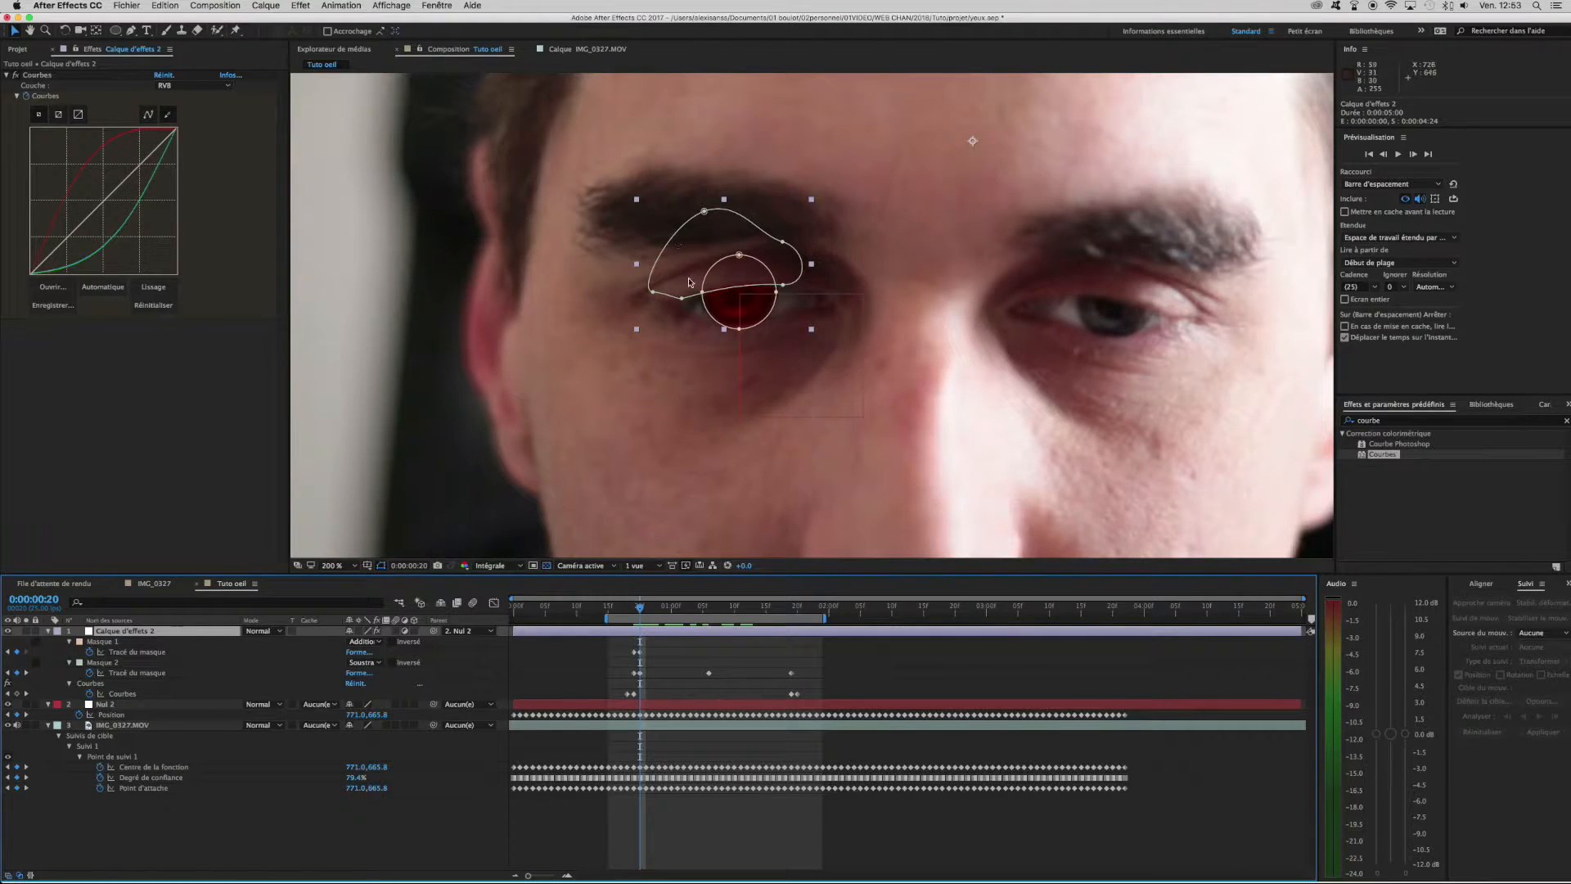
click(681, 301)
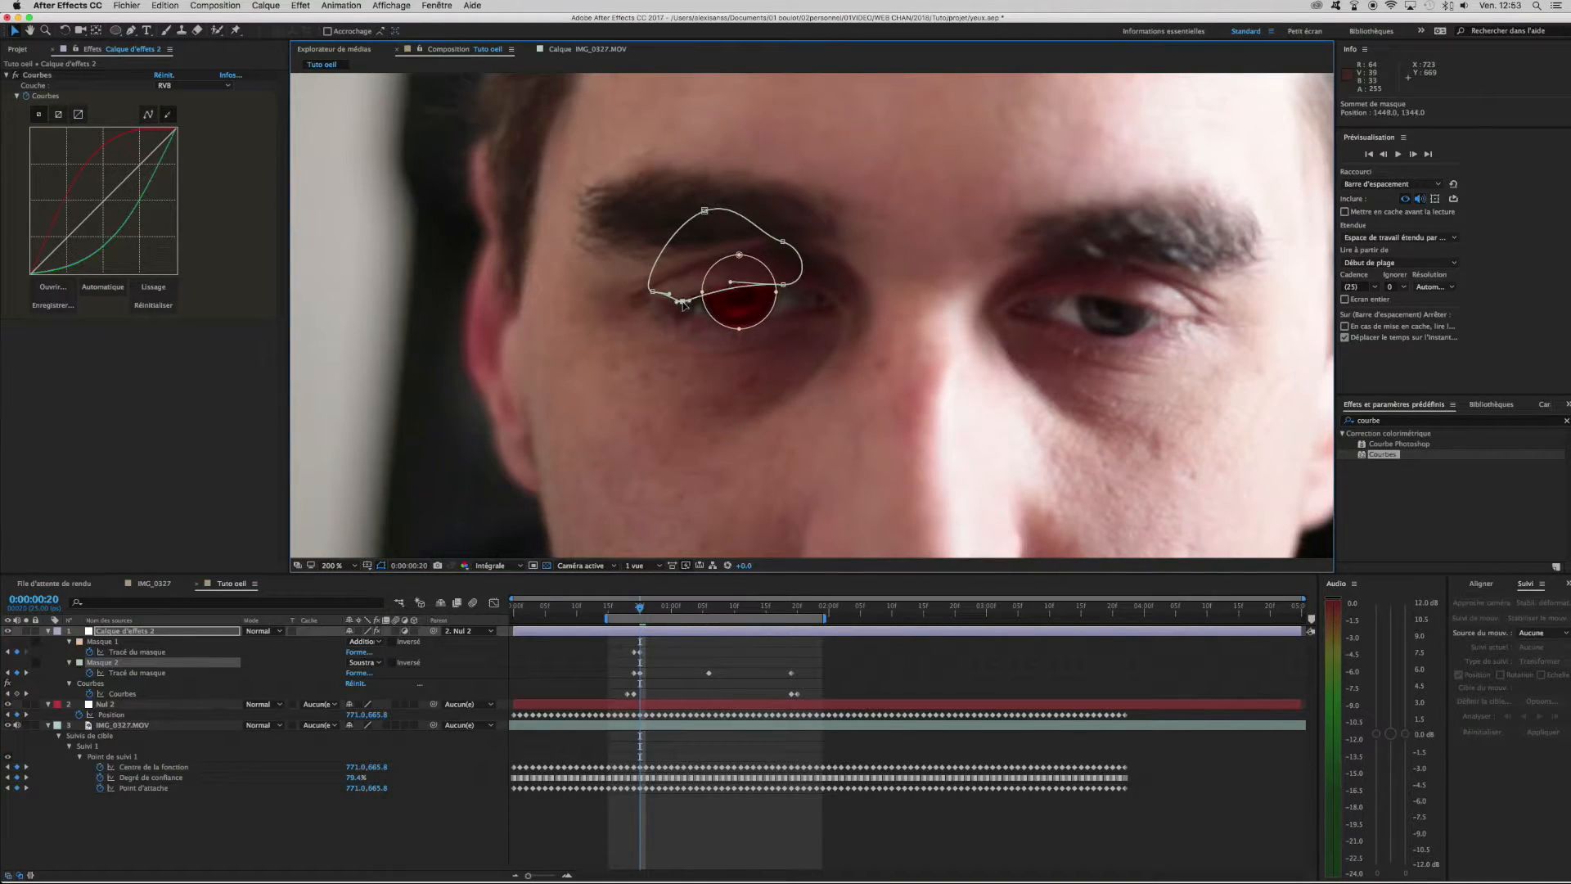
drag(784, 285, 788, 290)
click(742, 662)
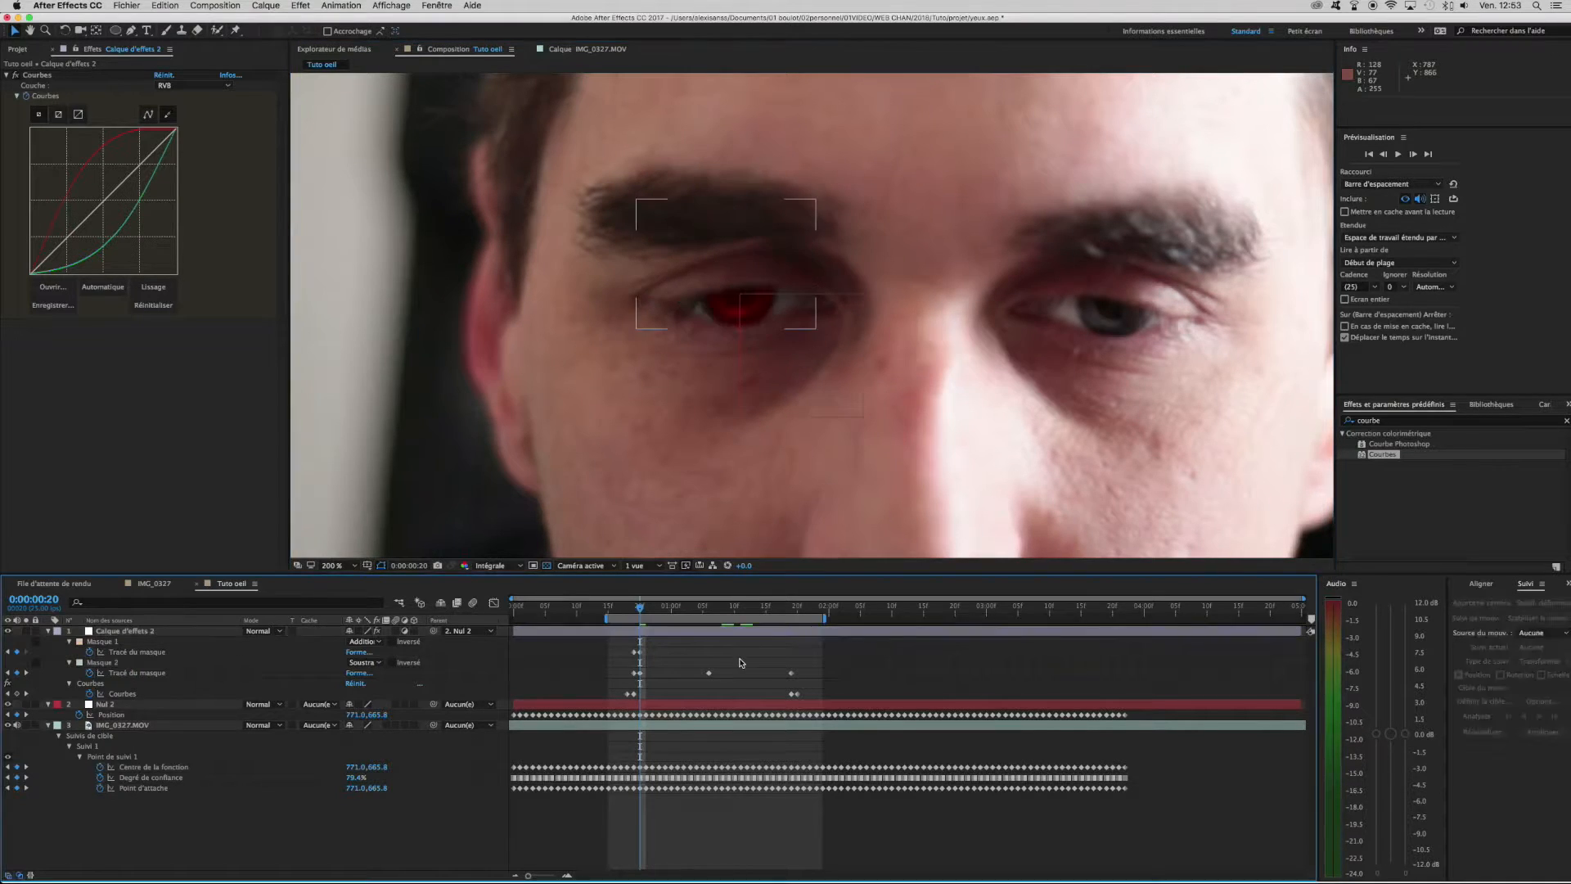
At 0:00:01:06, move Masque 2's lower vertices so its edge follows the open eyelid over the iris.
drag(640, 610, 708, 614)
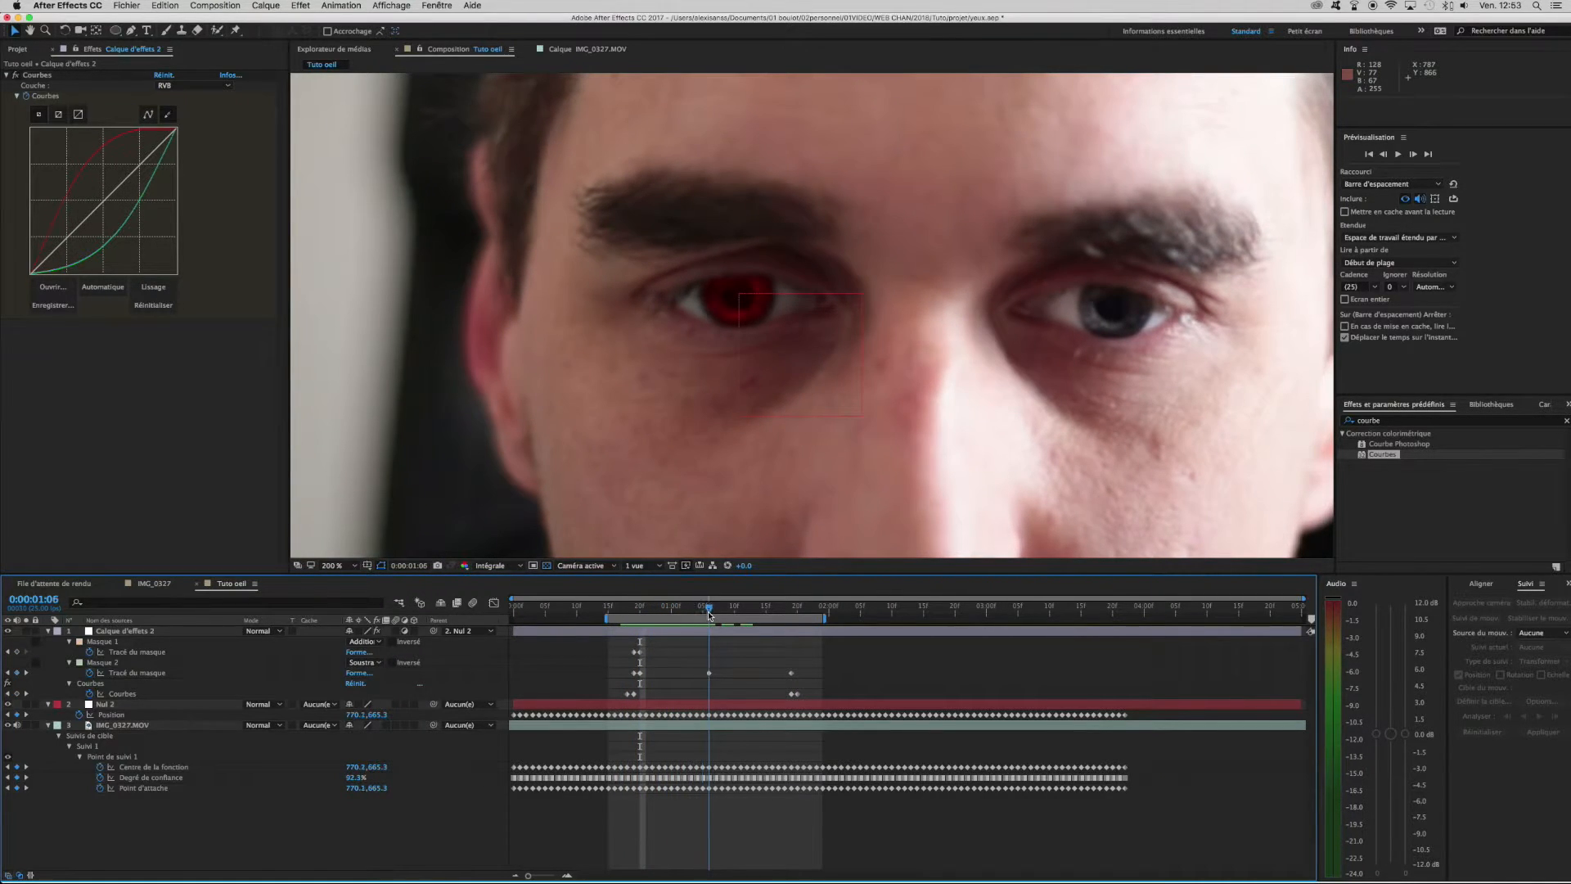
click(709, 630)
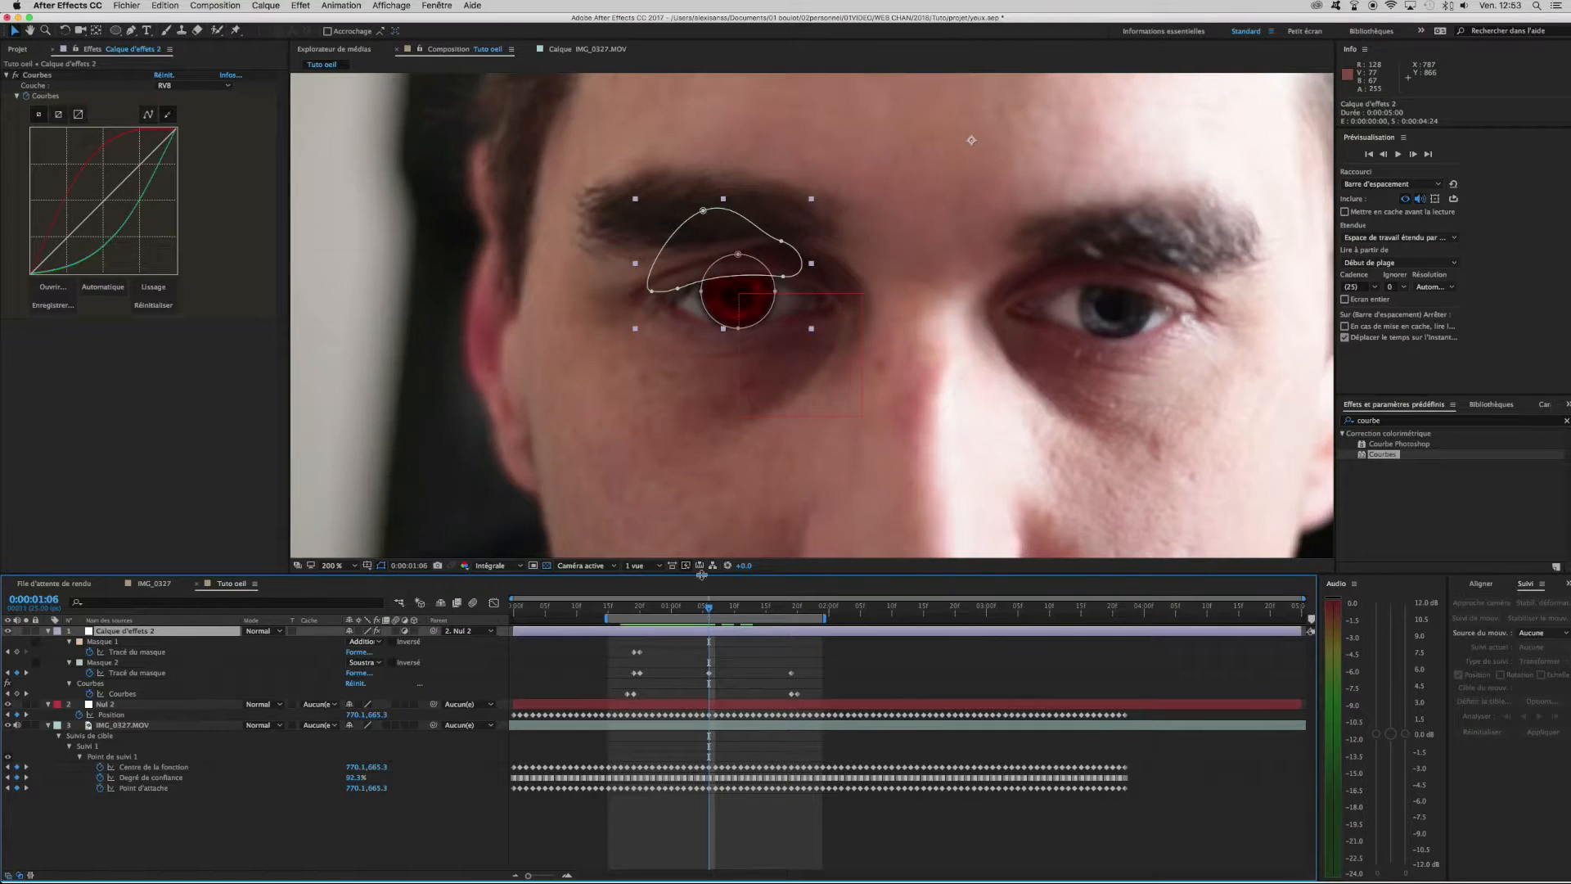
click(676, 290)
click(784, 278)
drag(783, 279, 788, 283)
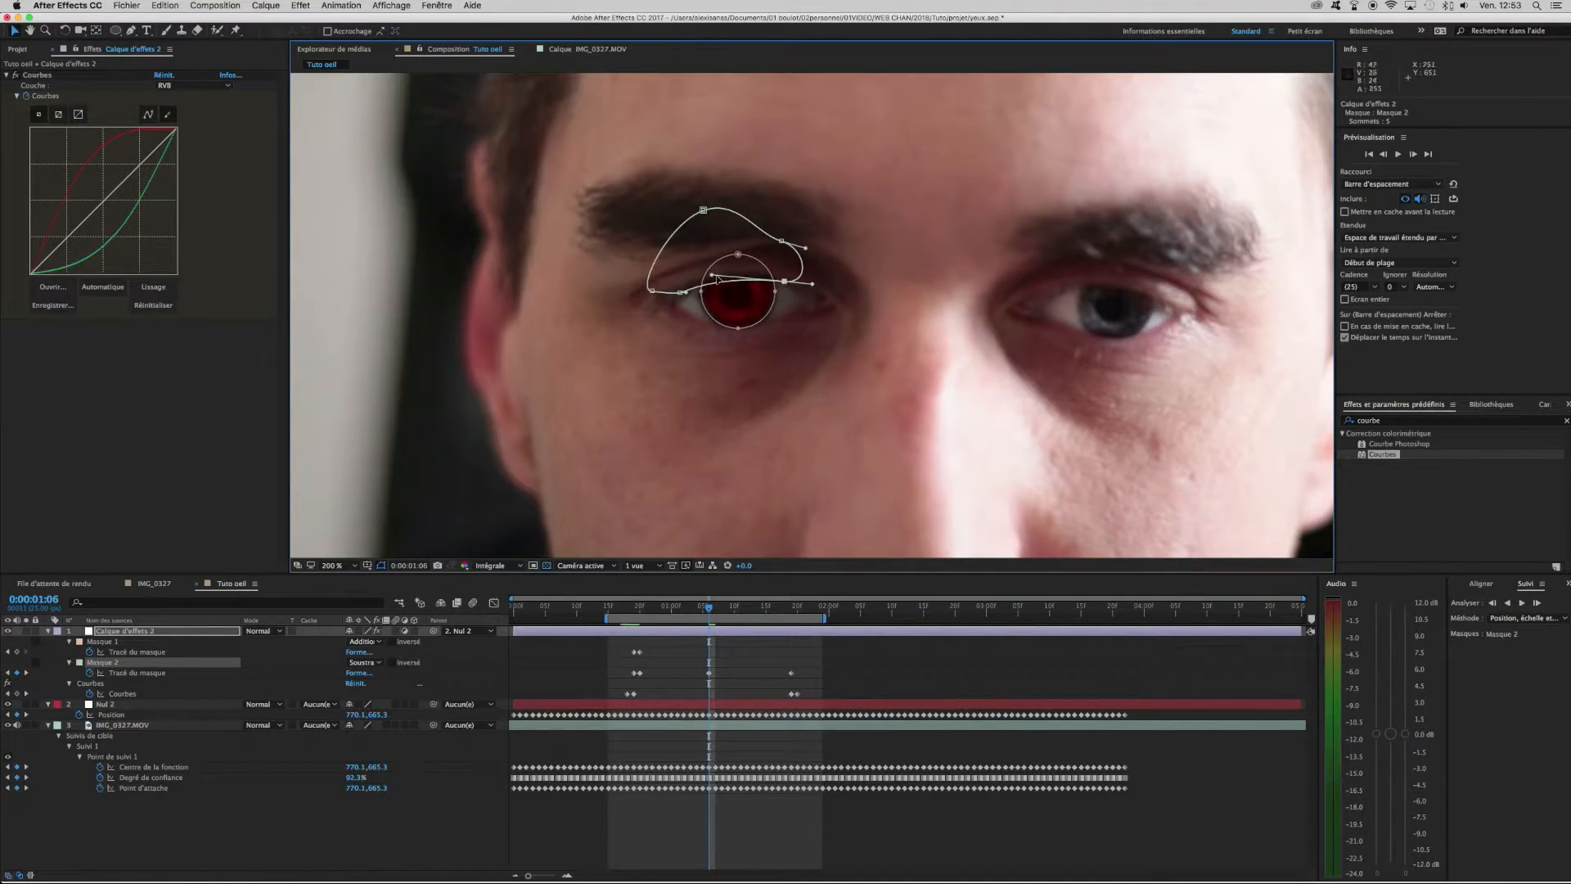
click(759, 666)
At 0:00:01:02, keyframe Masque 2 with its lower edge refitted to the upper eyelid.
mouse_move(706, 606)
mouse_down()
mouse_move(640, 614)
mouse_move(683, 616)
mouse_up()
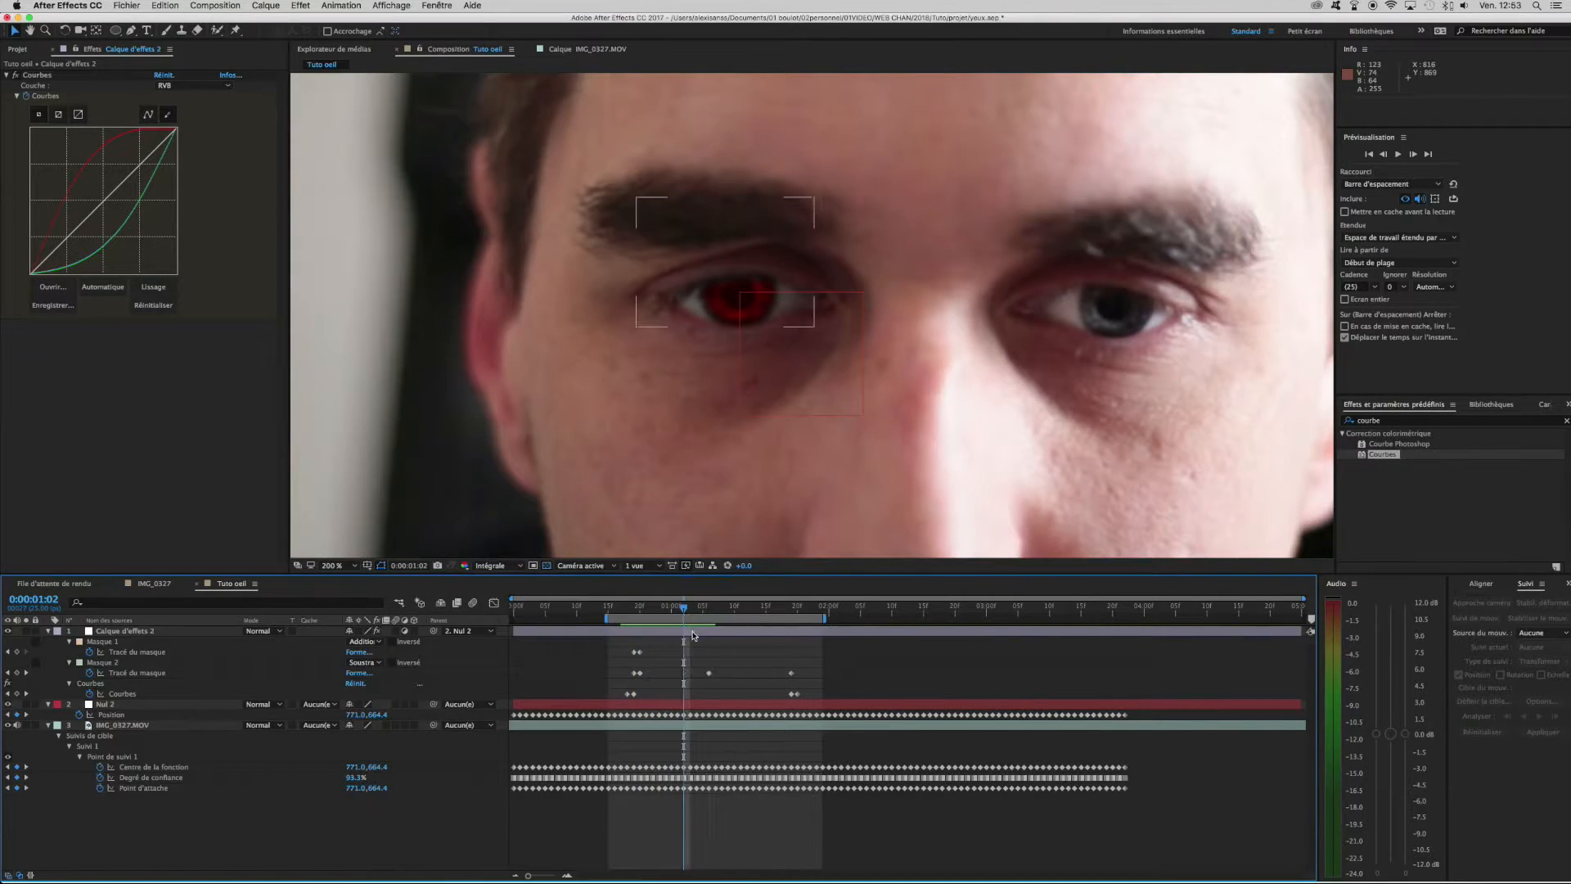
click(691, 630)
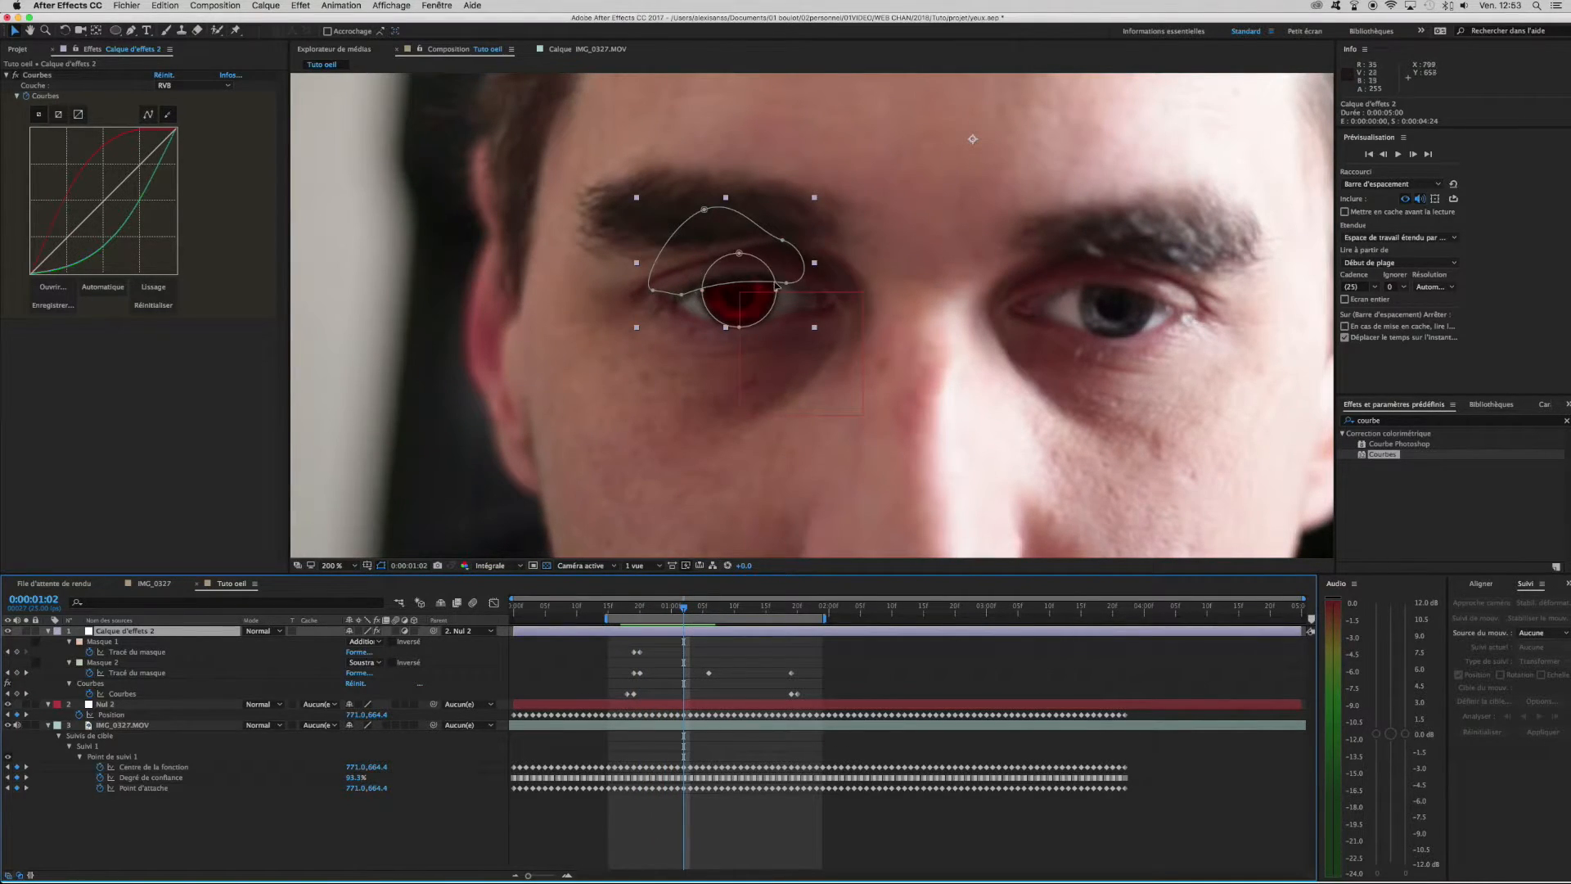
click(682, 294)
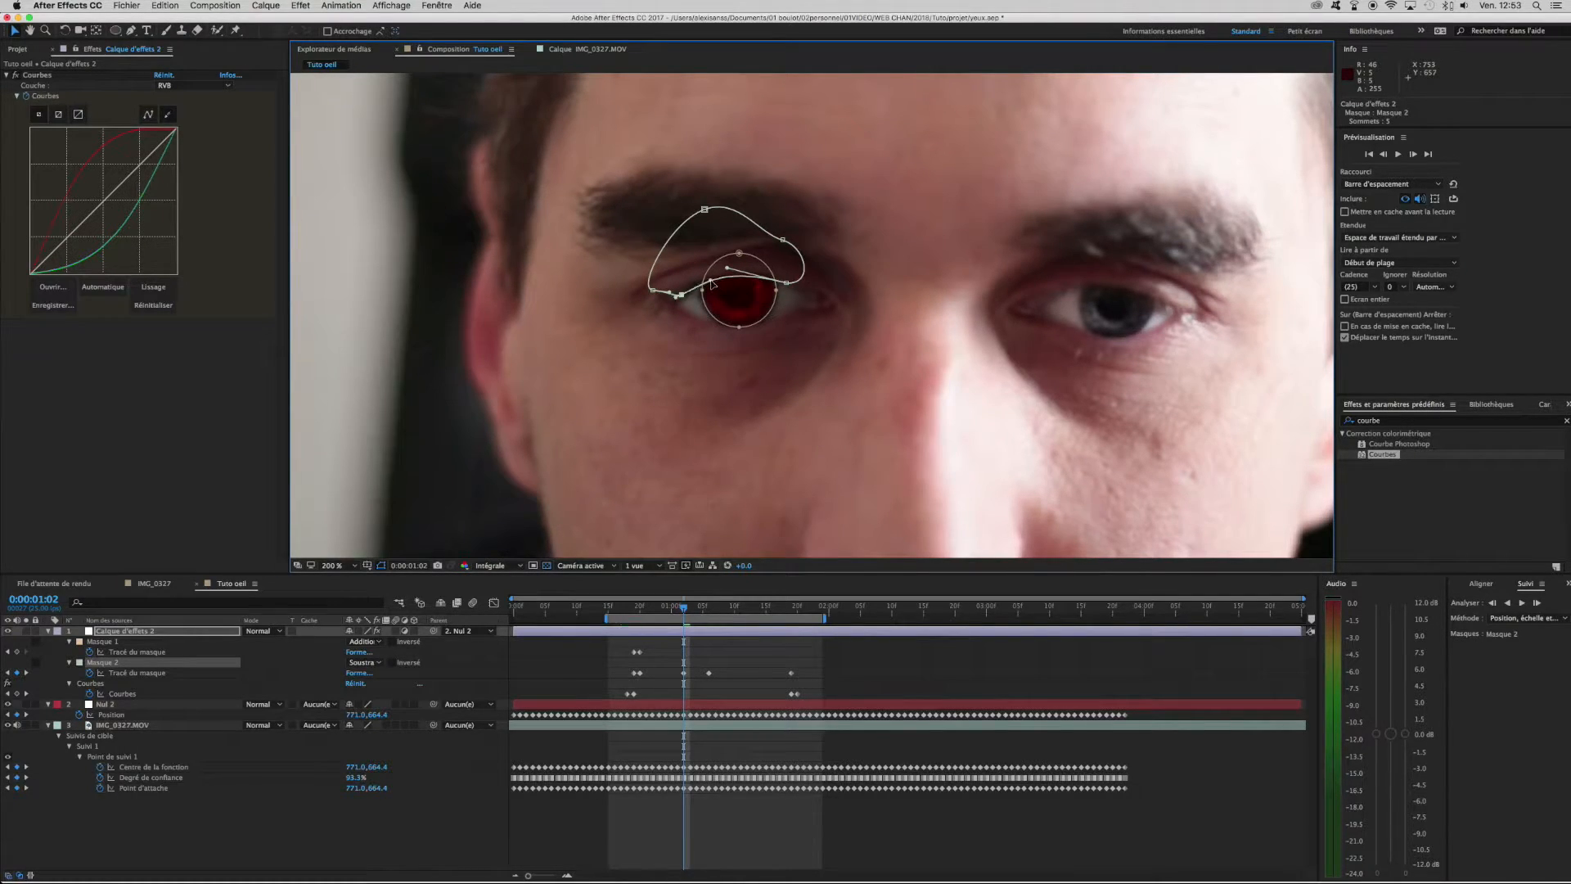
click(746, 666)
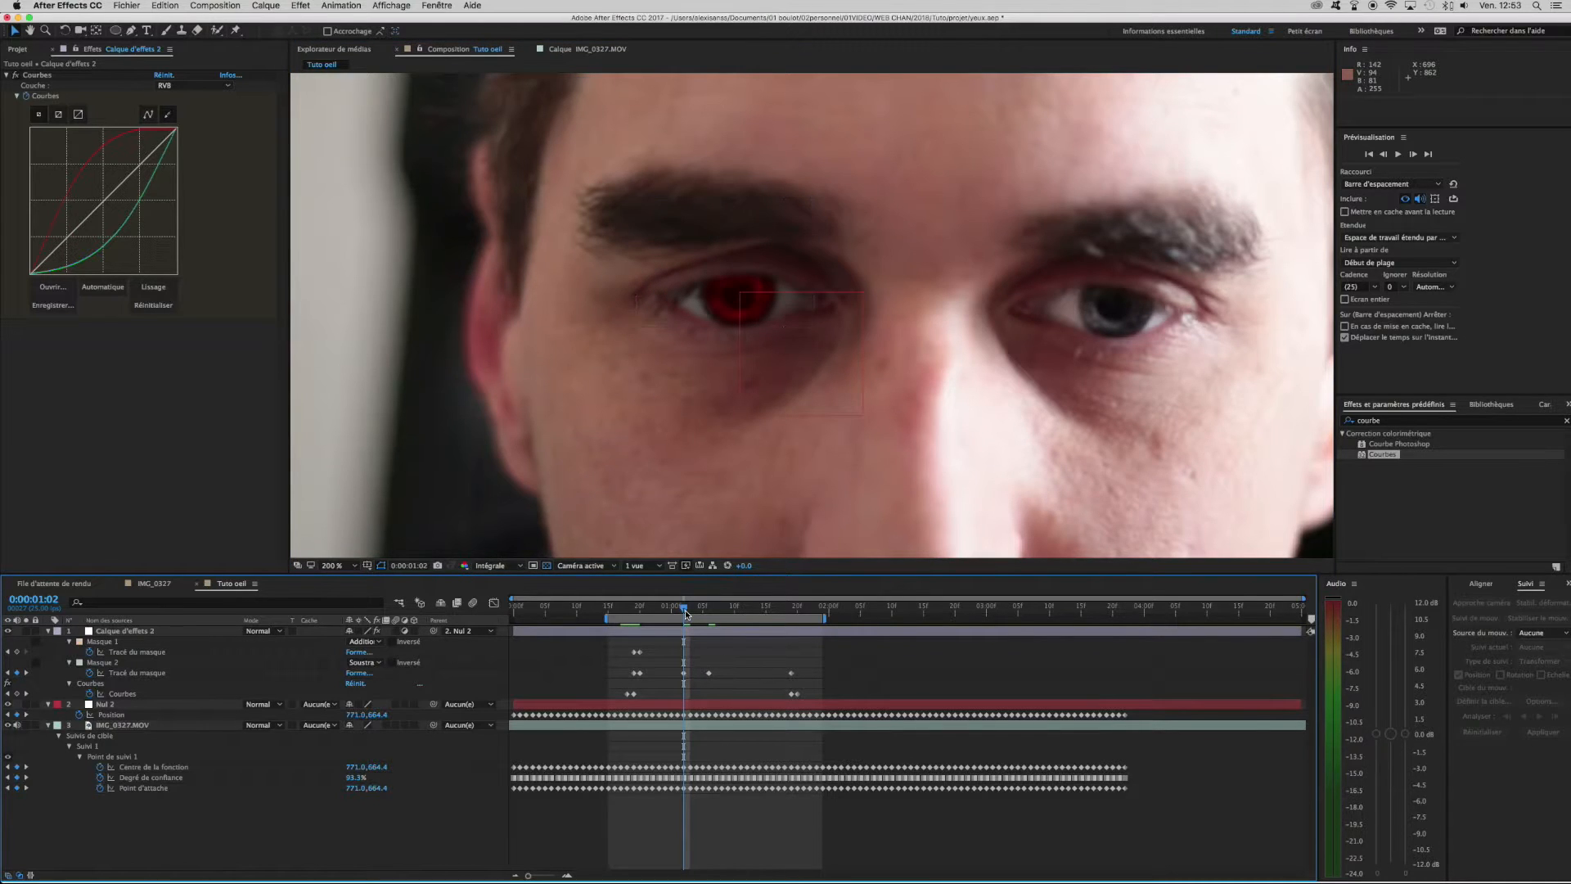
Scrub forward from 0:00:01:02 and play back the composition to check the eyelid mask.
drag(685, 612, 773, 612)
key(space)
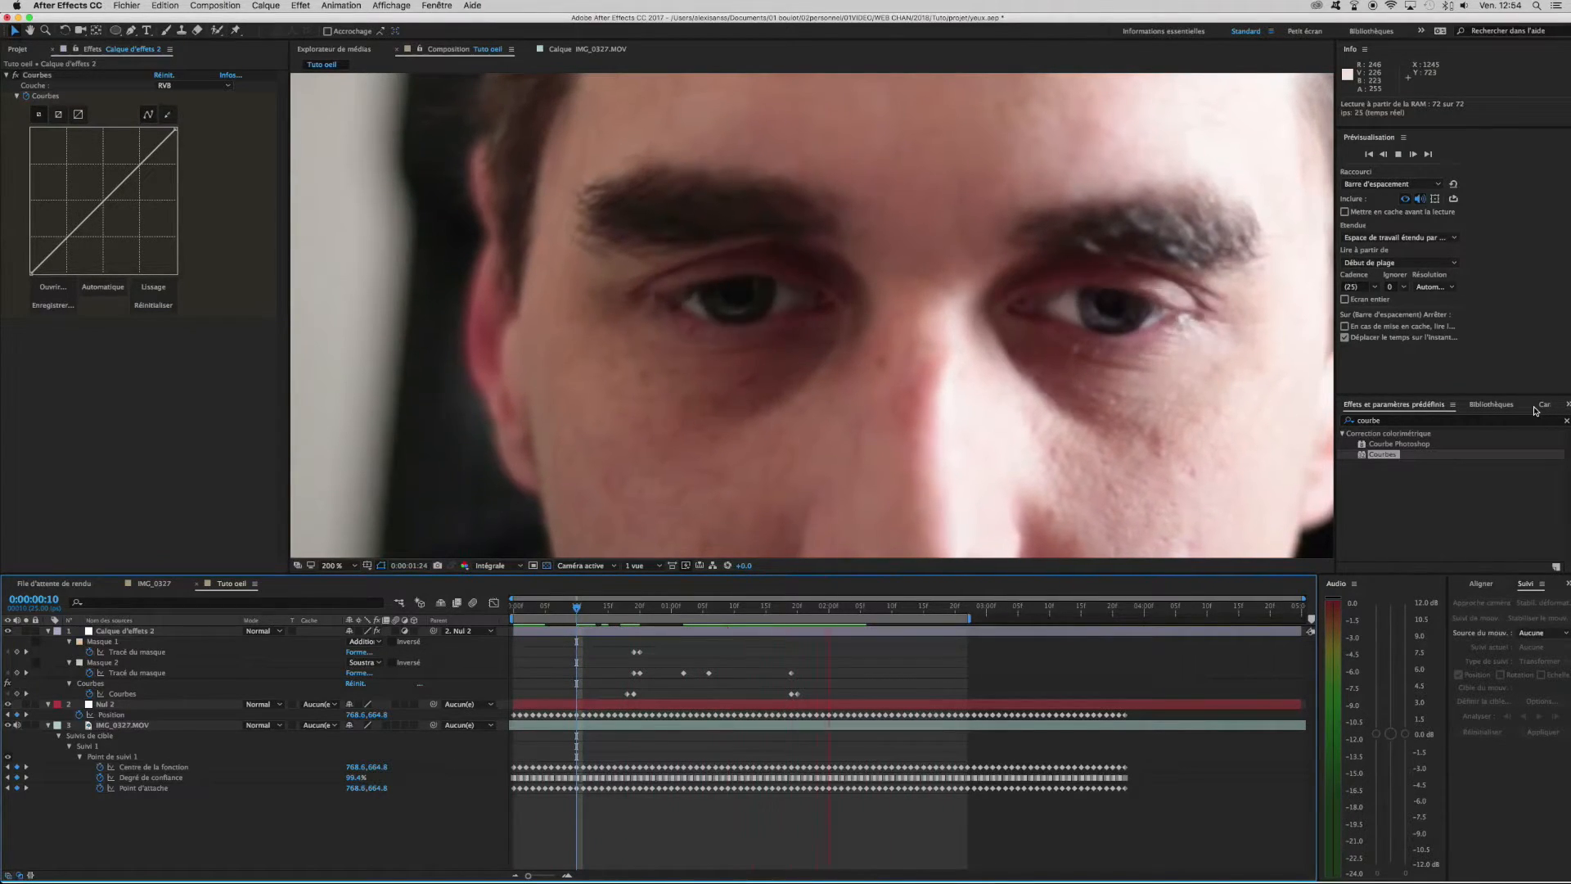
key(space)
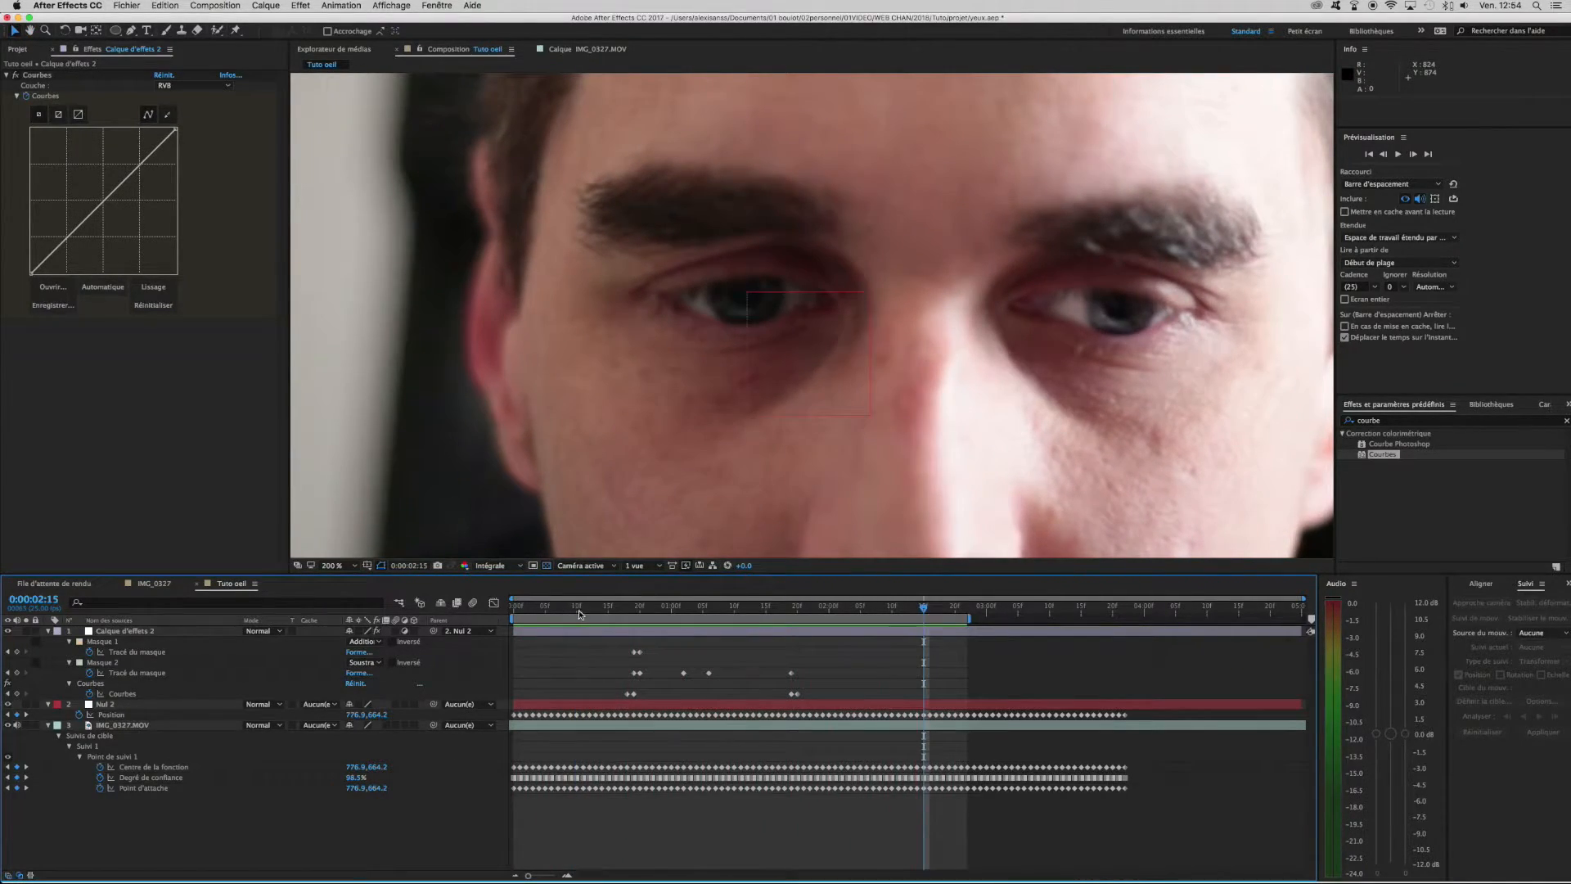
At 0:00:00:22, keyframe Masque 2 by bending its lower edge to match the eyelid above the iris.
drag(579, 613, 656, 618)
click(675, 632)
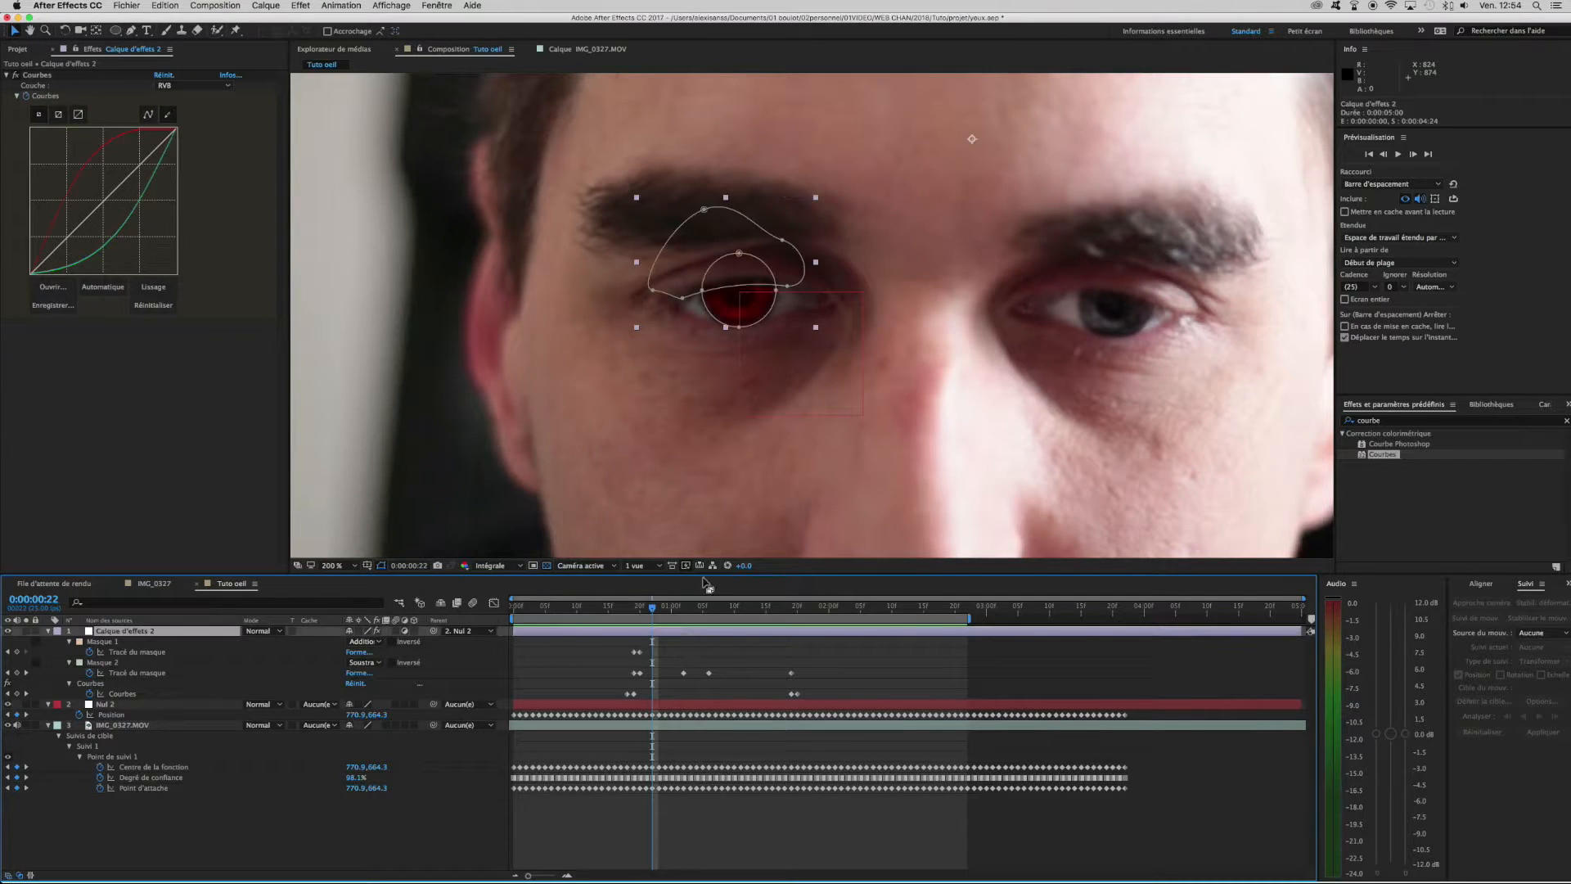
click(788, 286)
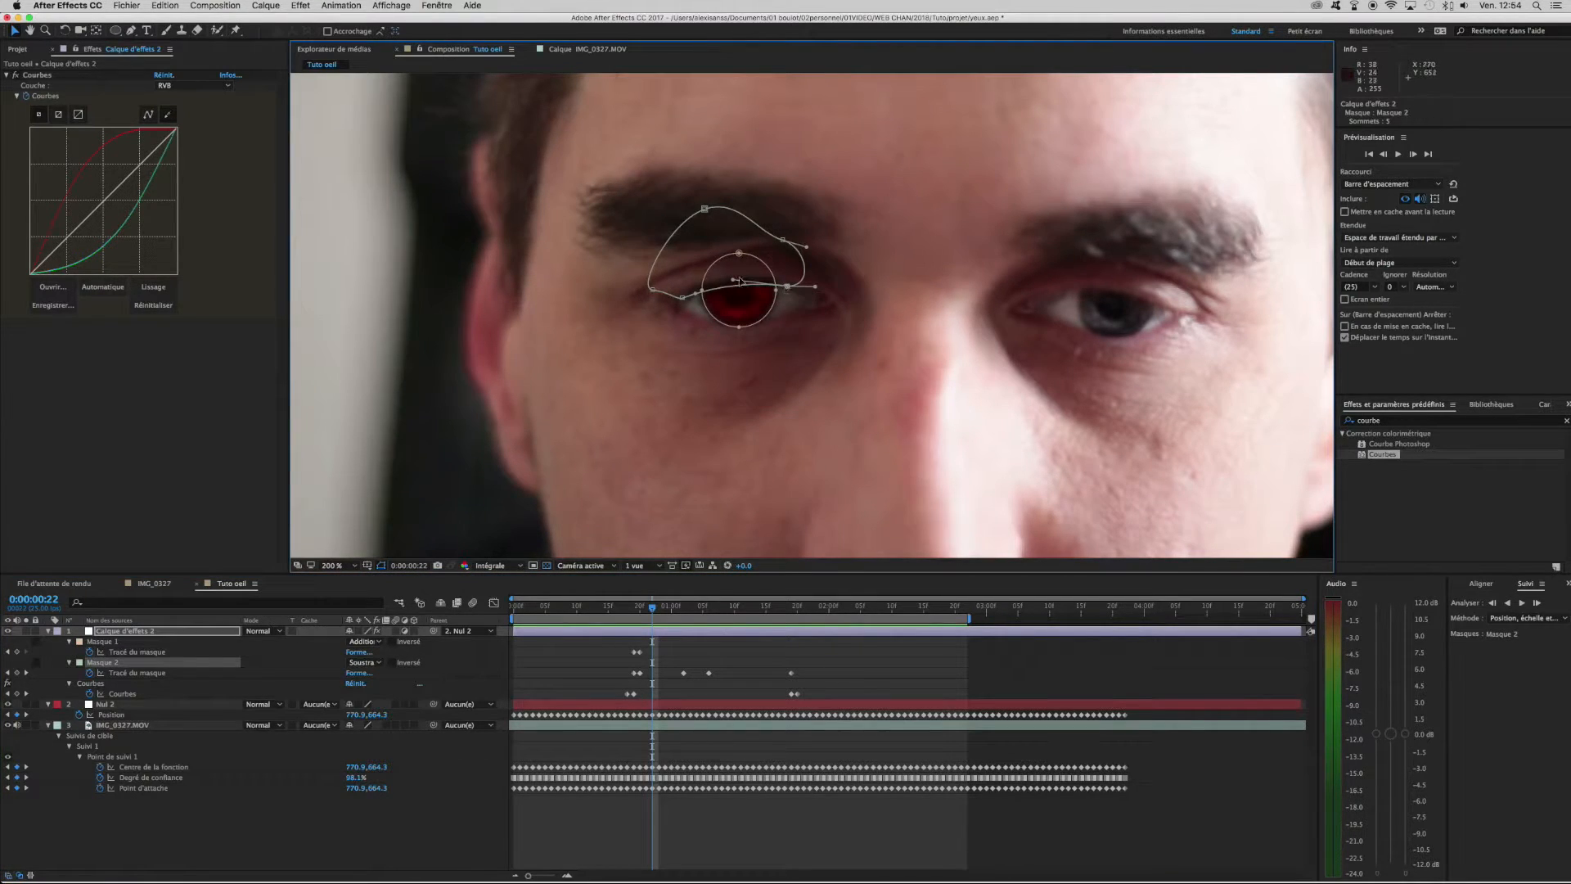
drag(734, 283, 698, 288)
click(573, 658)
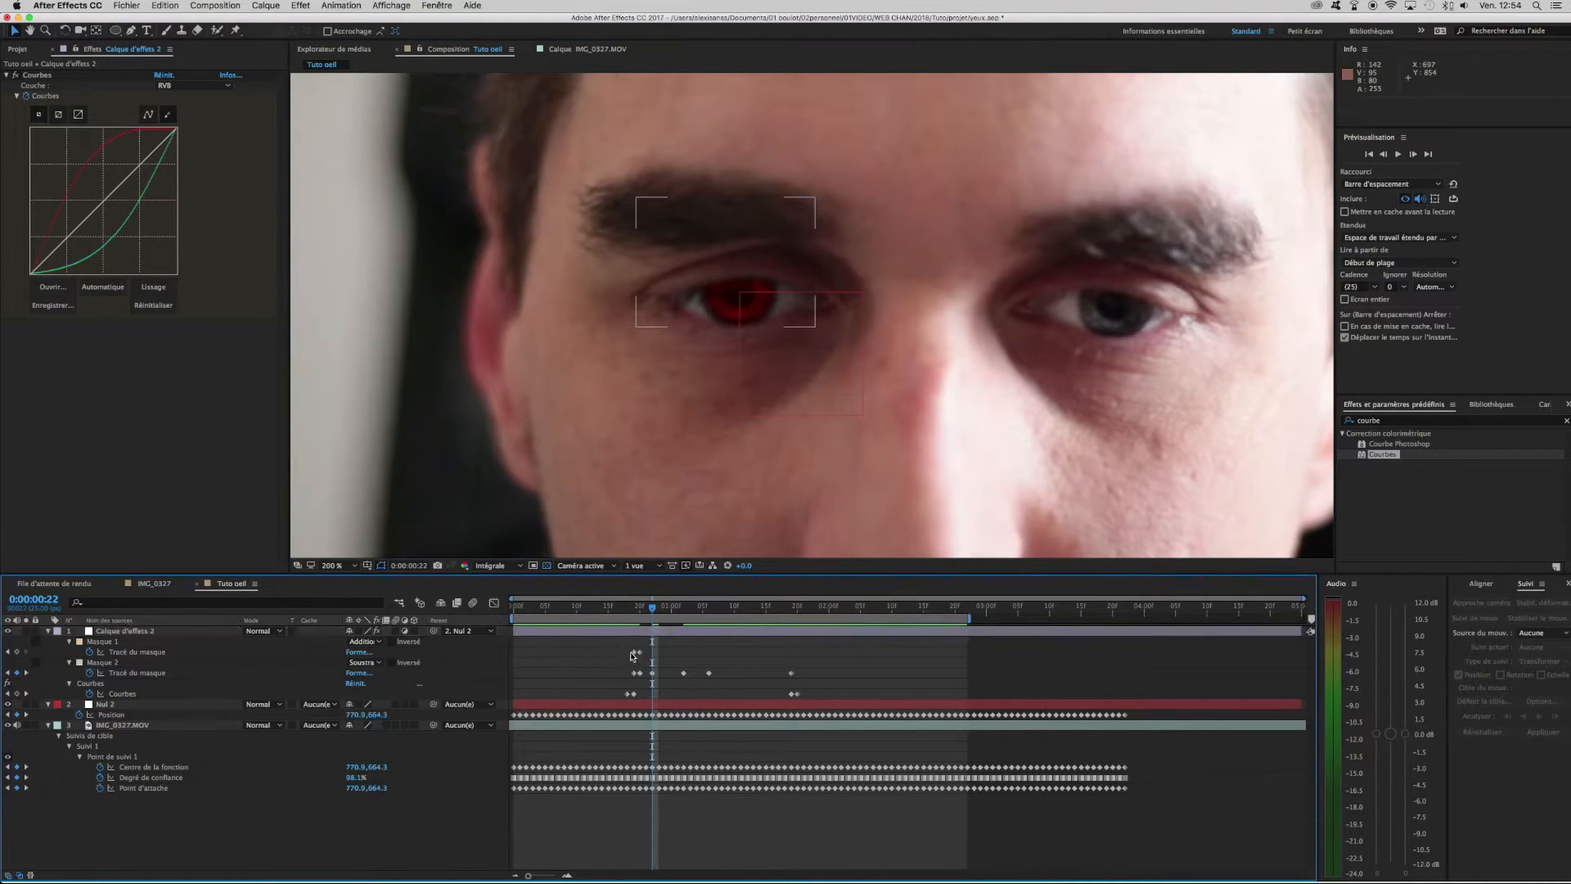
Scrub to 0:00:01:00, fit the whole composition in the viewer and play back the red-eye effect.
mouse_move(651, 609)
mouse_down()
mouse_move(626, 608)
mouse_move(804, 618)
mouse_move(671, 610)
mouse_up()
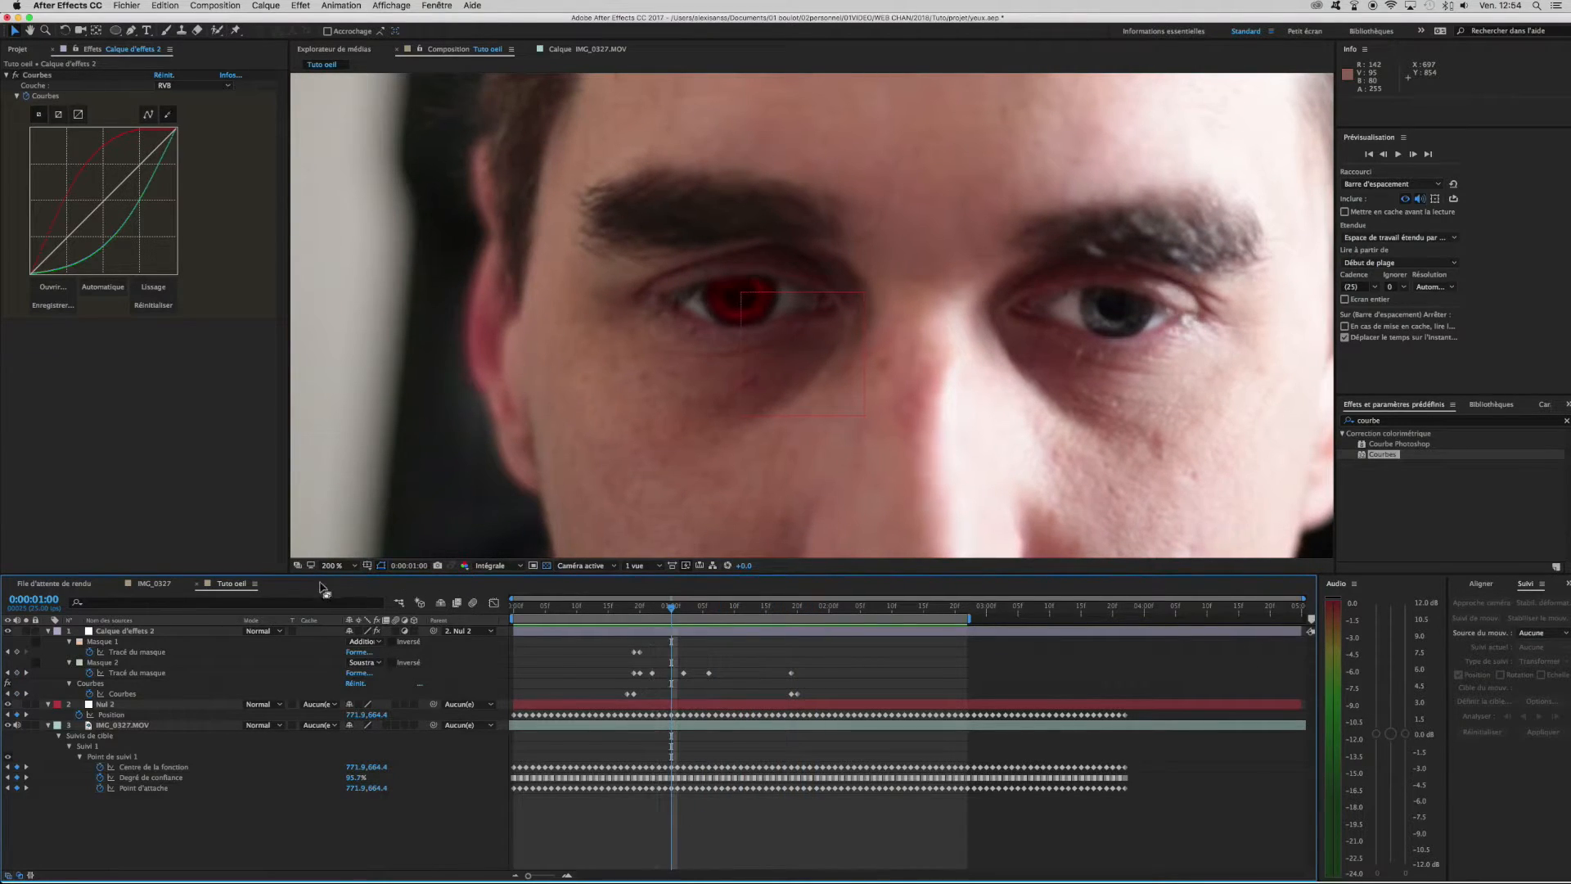
click(341, 566)
click(352, 578)
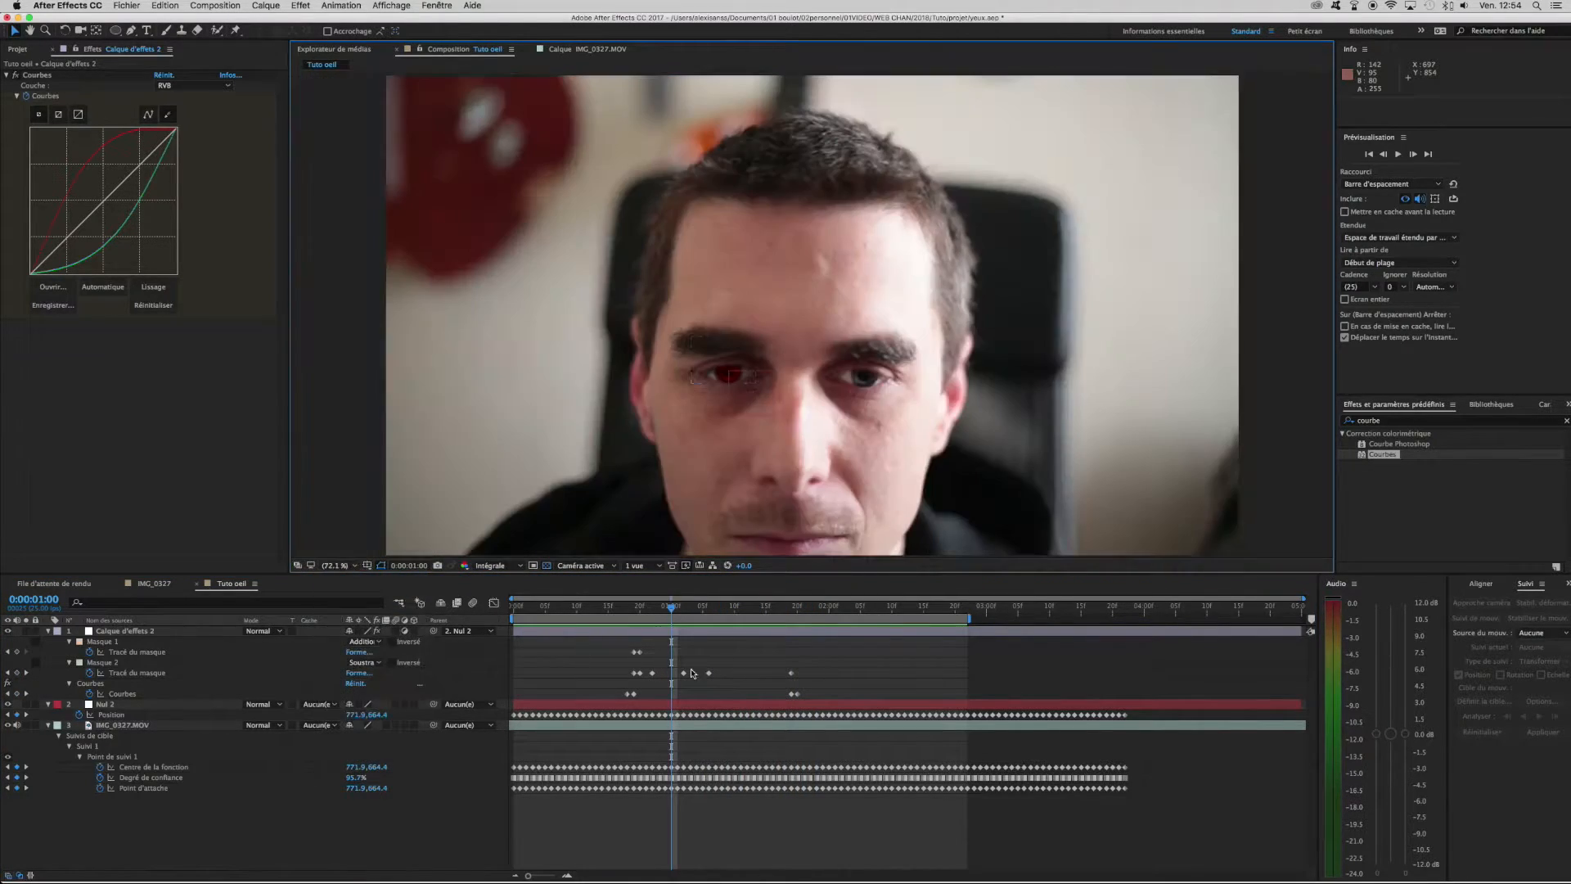
click(1405, 155)
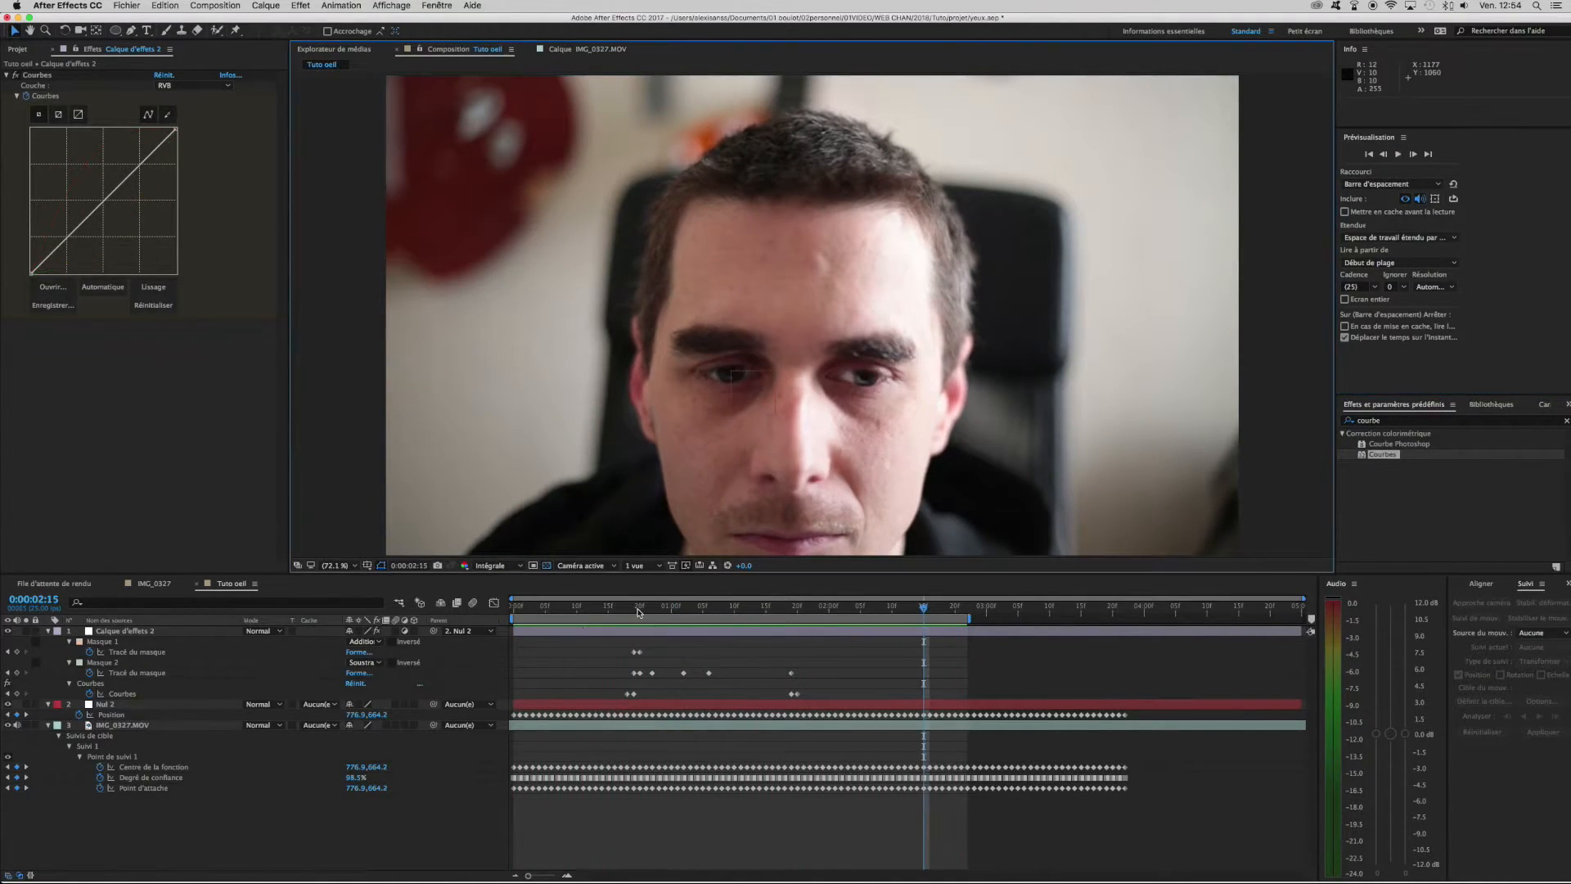
Scrub through the blinks up to 0:00:02:02 and back to 0:00:01:03 to review the iris color change.
drag(635, 609, 652, 665)
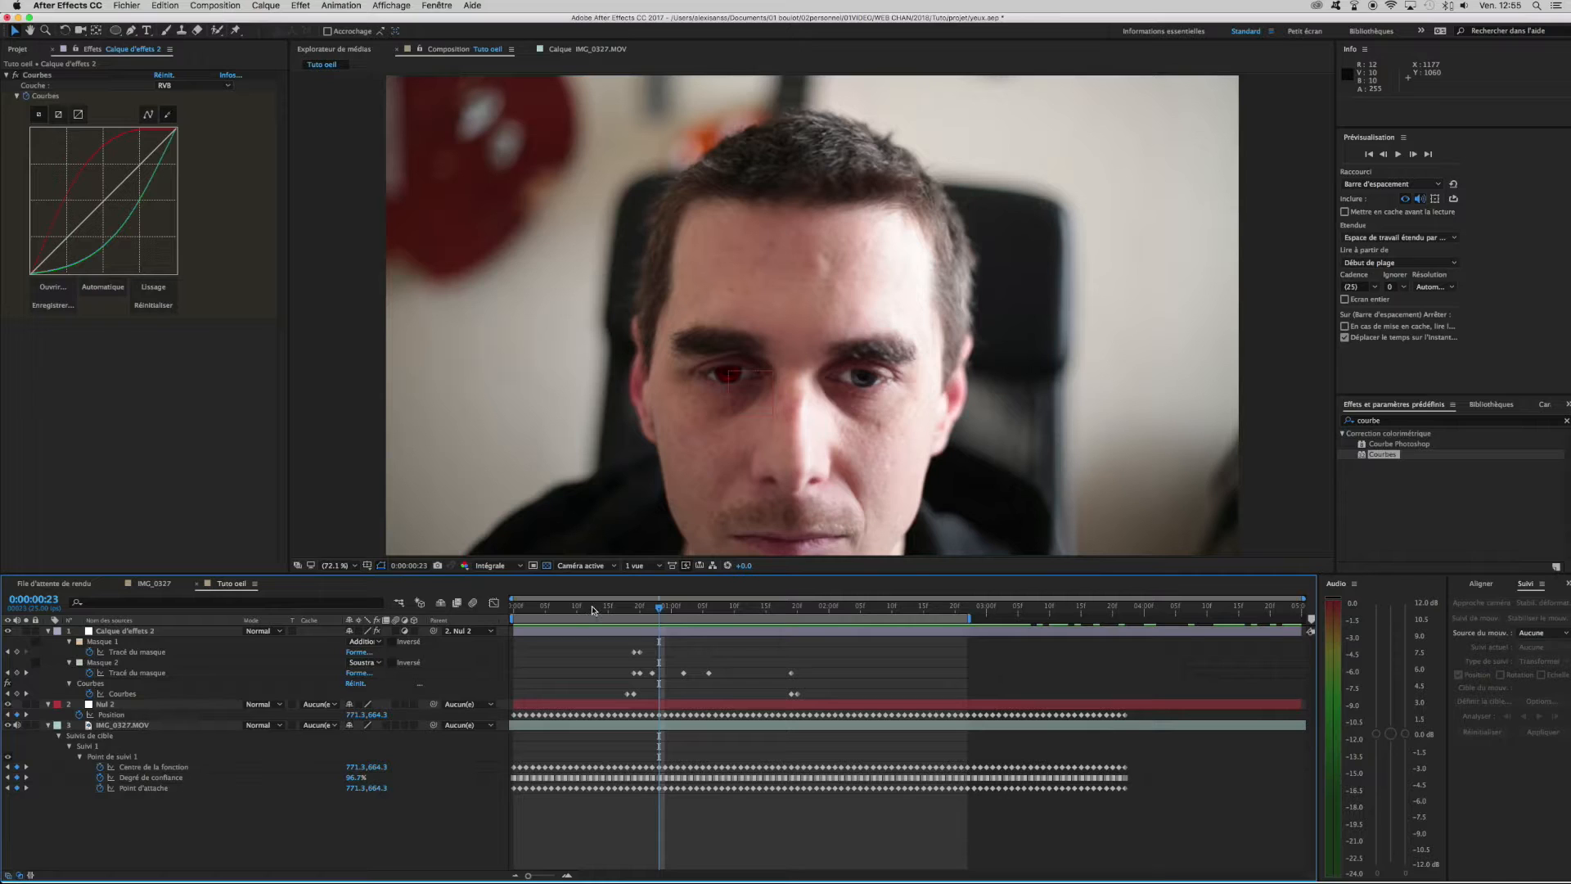
drag(593, 609, 845, 630)
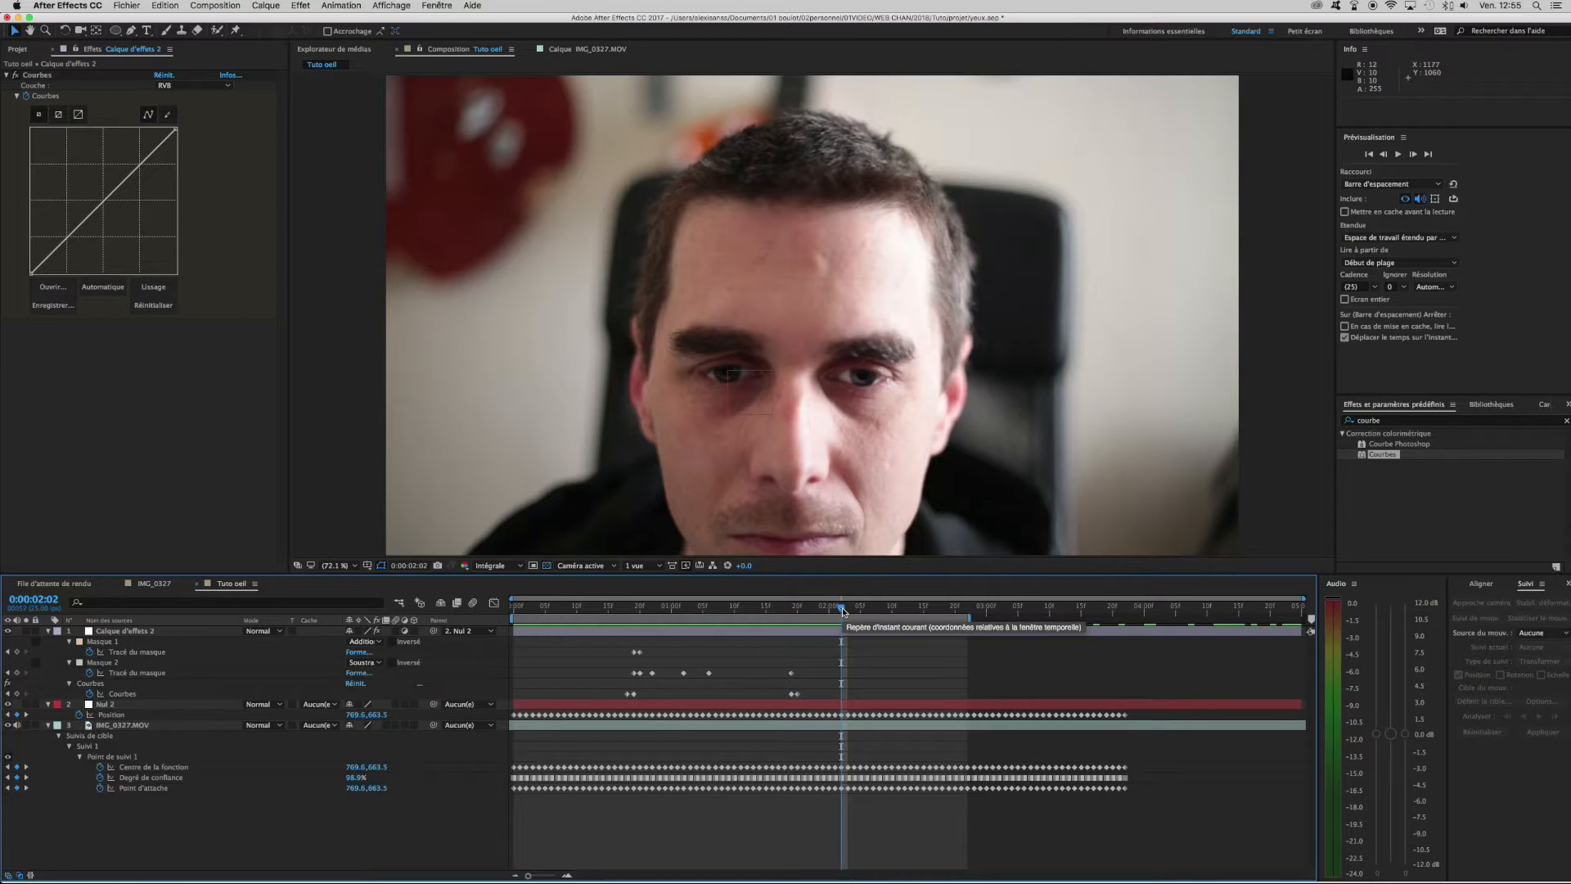
drag(842, 607, 688, 629)
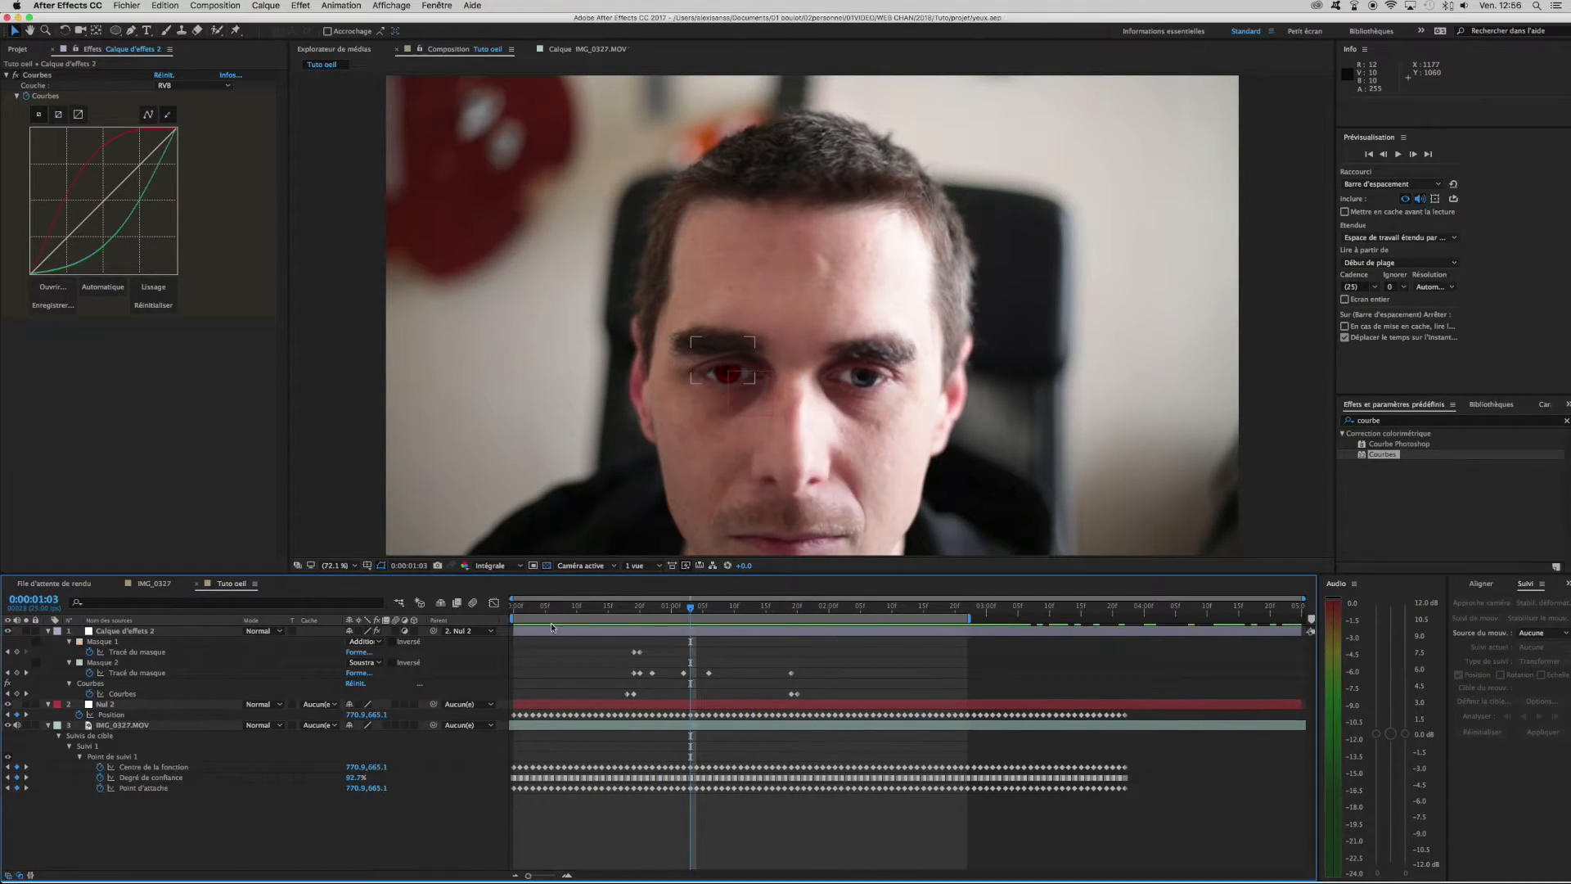
Import snake-eyes-2.jpg from Finder into the project and add it as the top layer of the Tuto oeil composition.
click(16, 49)
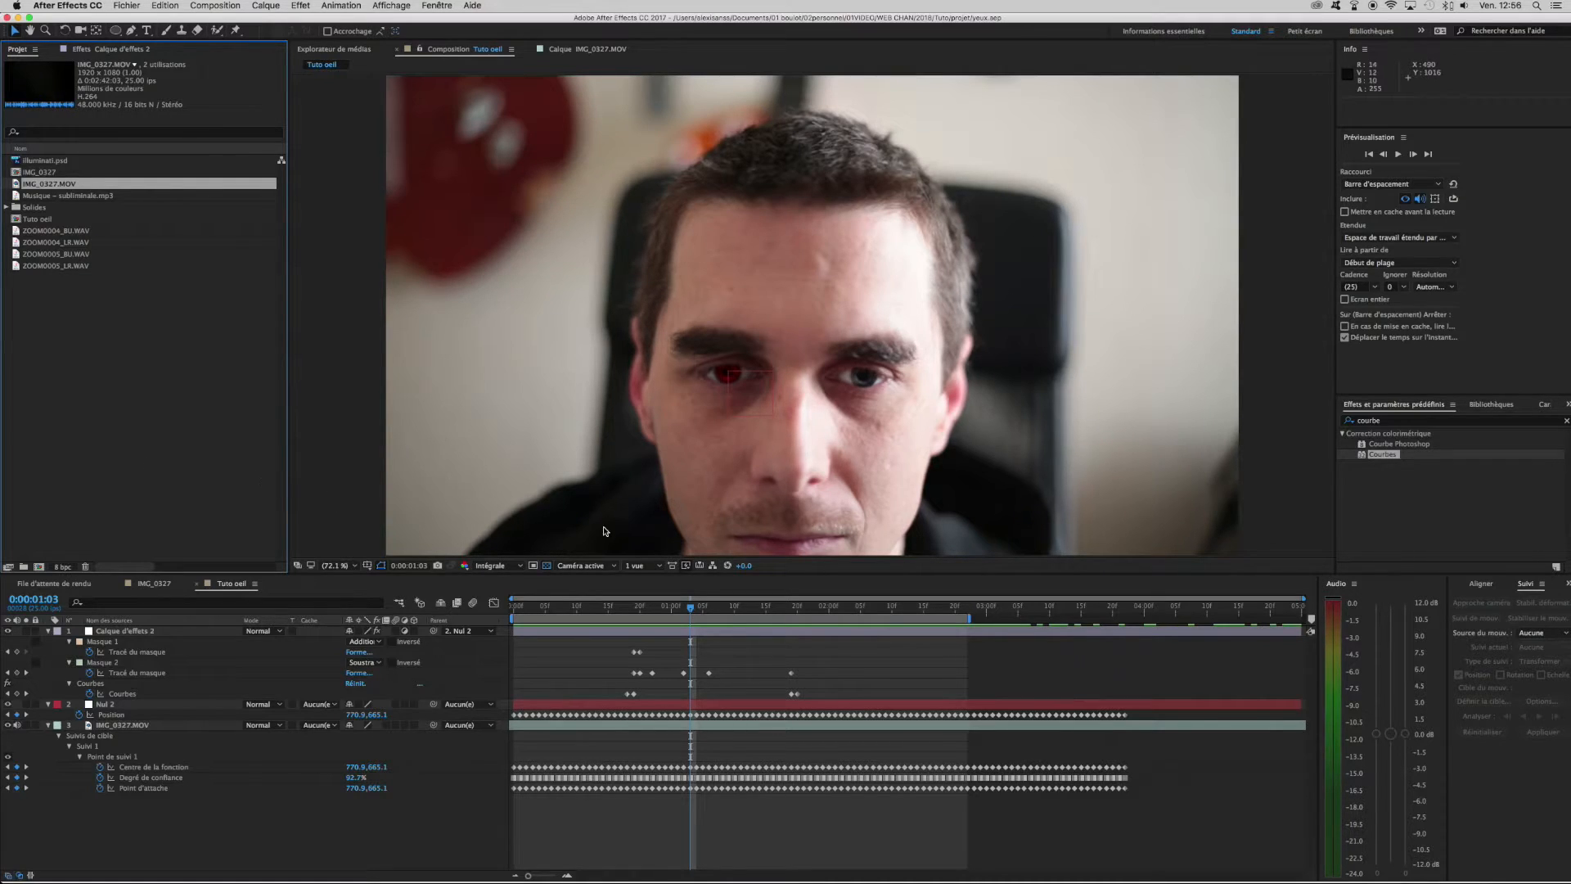
key(super+Tab)
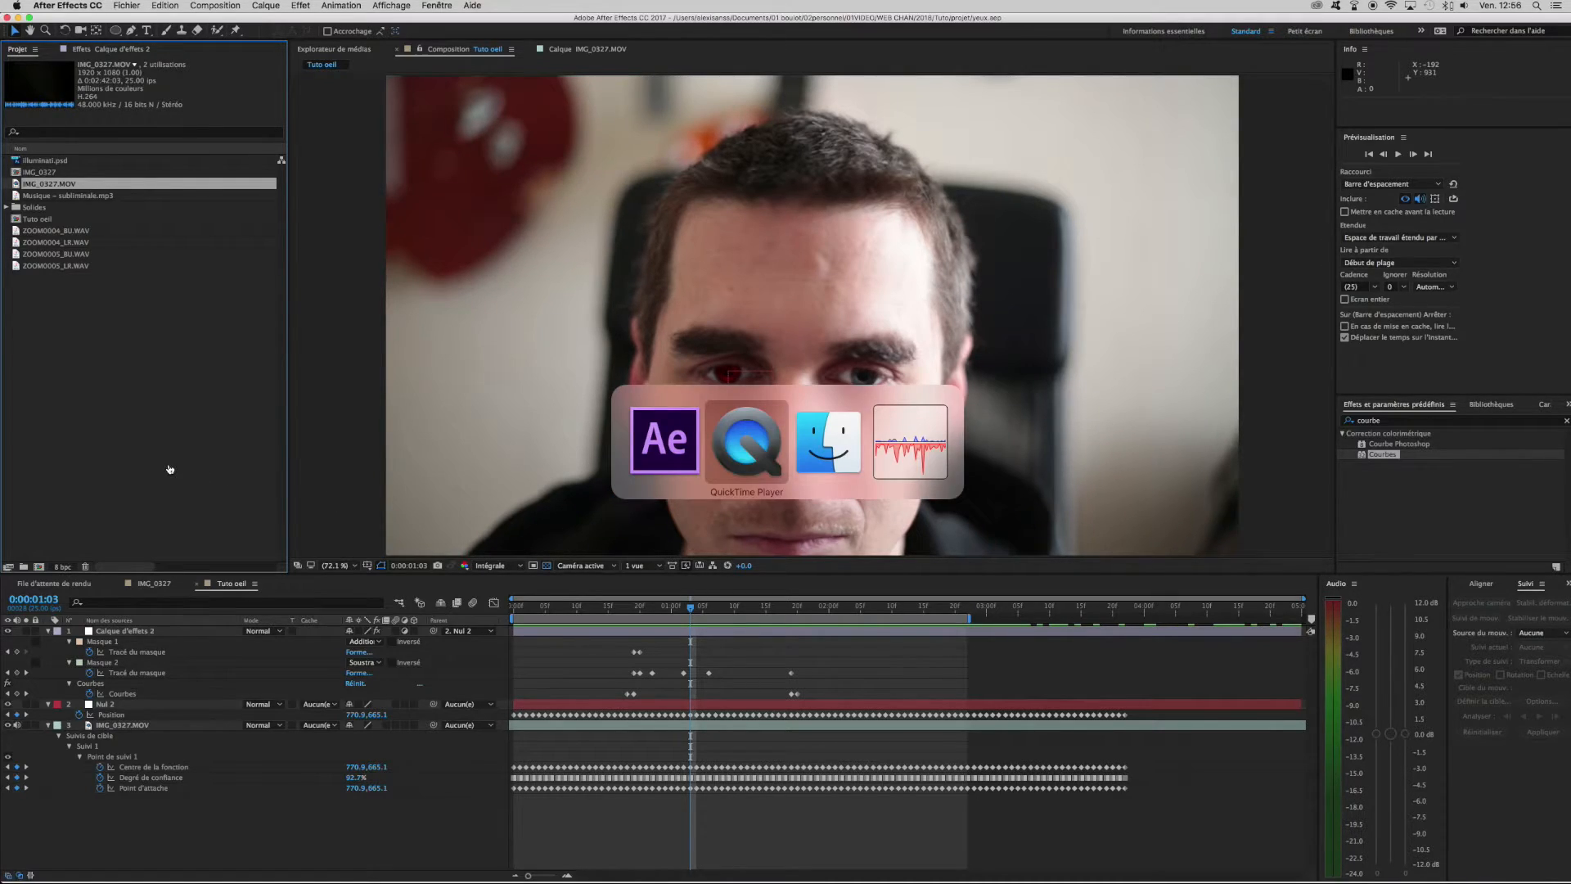
key(super+Tab)
key(super+Tab)
key(super+Tab)
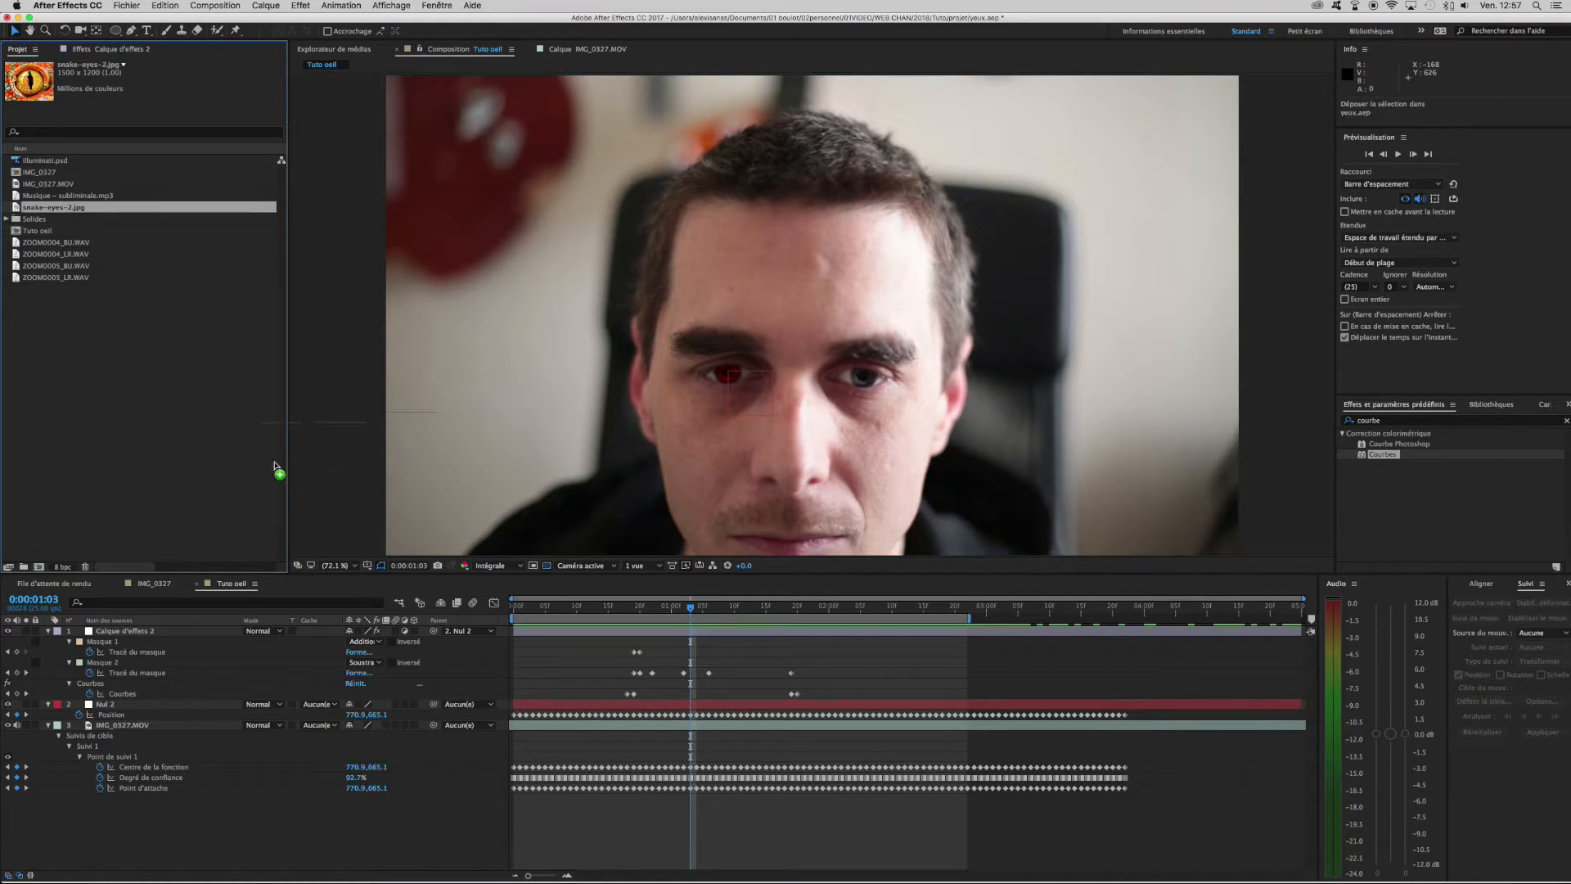
drag(275, 466, 258, 633)
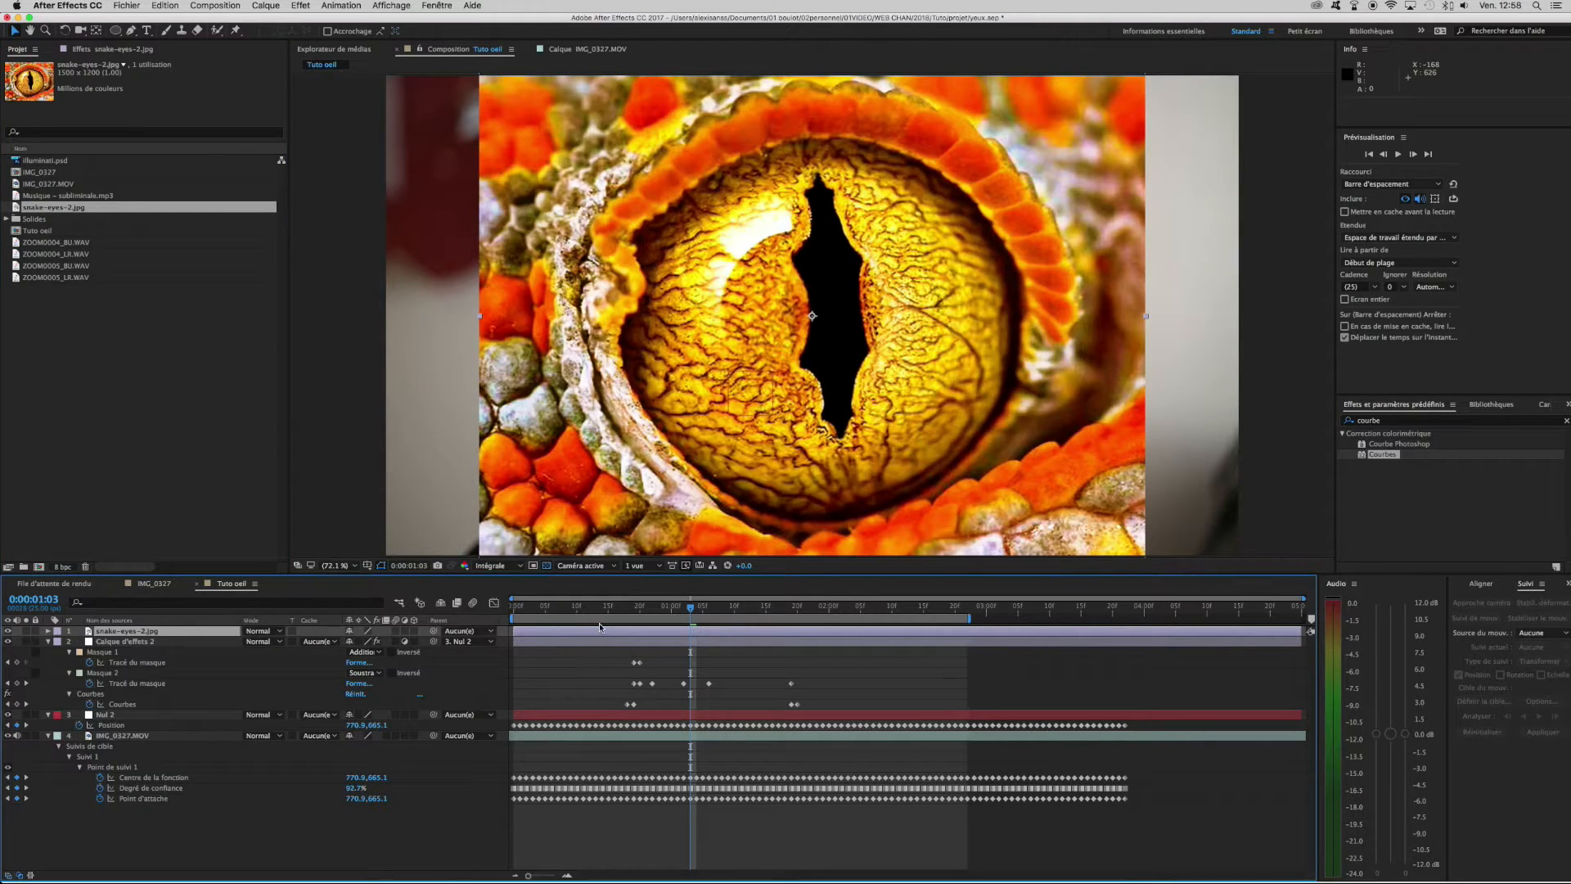
Scale the snake-eyes-2.jpg layer down and place it over the red eye at about 731, 683.
key(s)
drag(358, 642, 316, 652)
drag(844, 318, 741, 381)
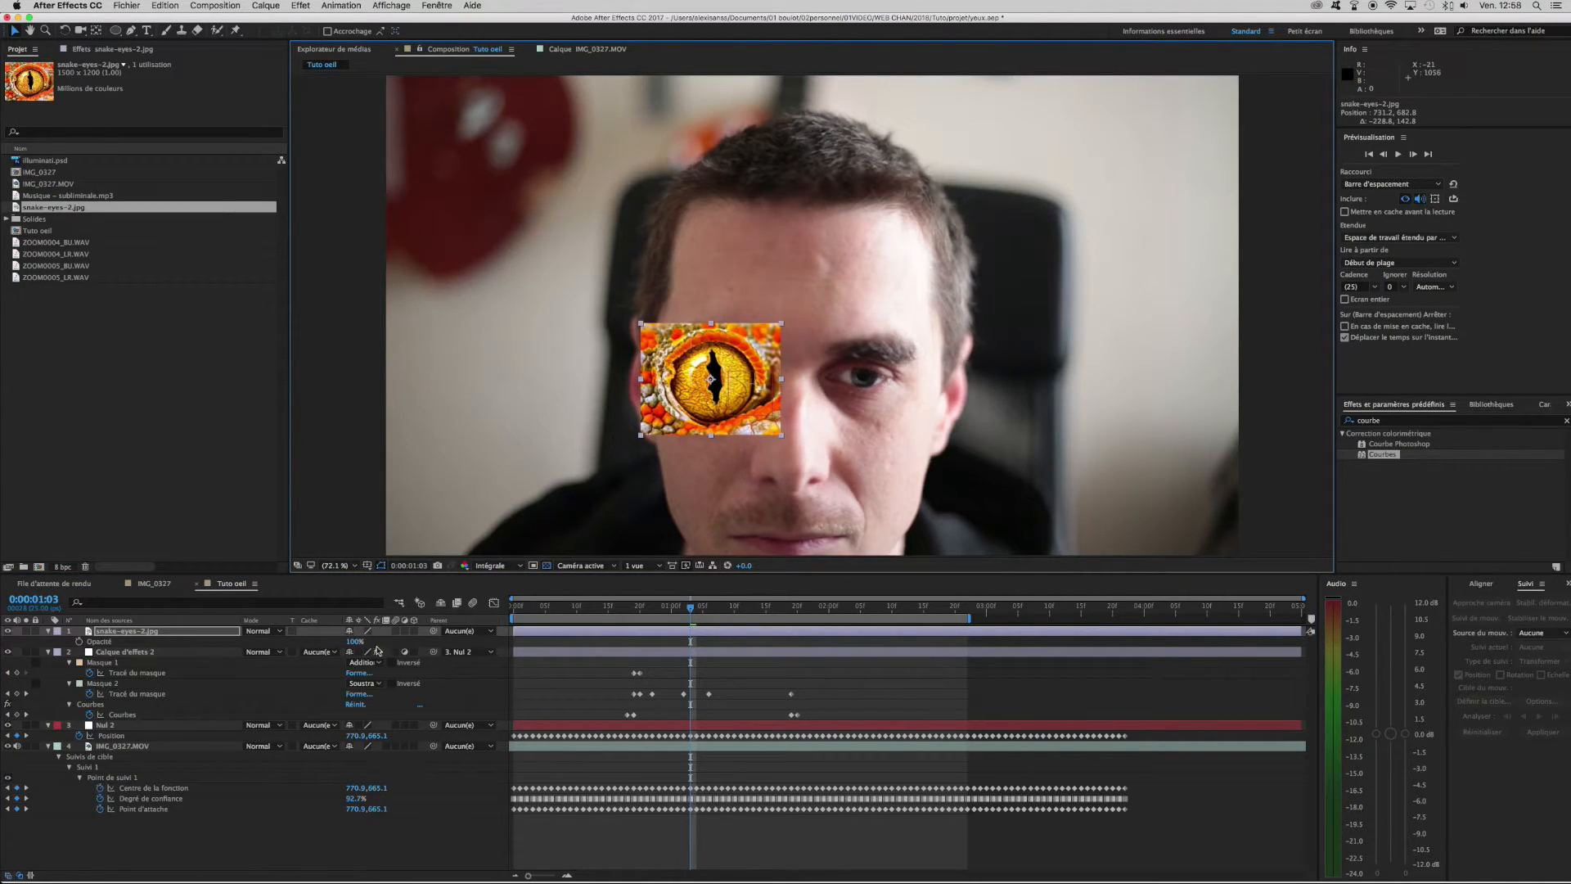
Lower the snake-eyes-2.jpg layer's opacity to 22% and align its pupil with the red iris at about 769, 685.
drag(353, 644, 305, 647)
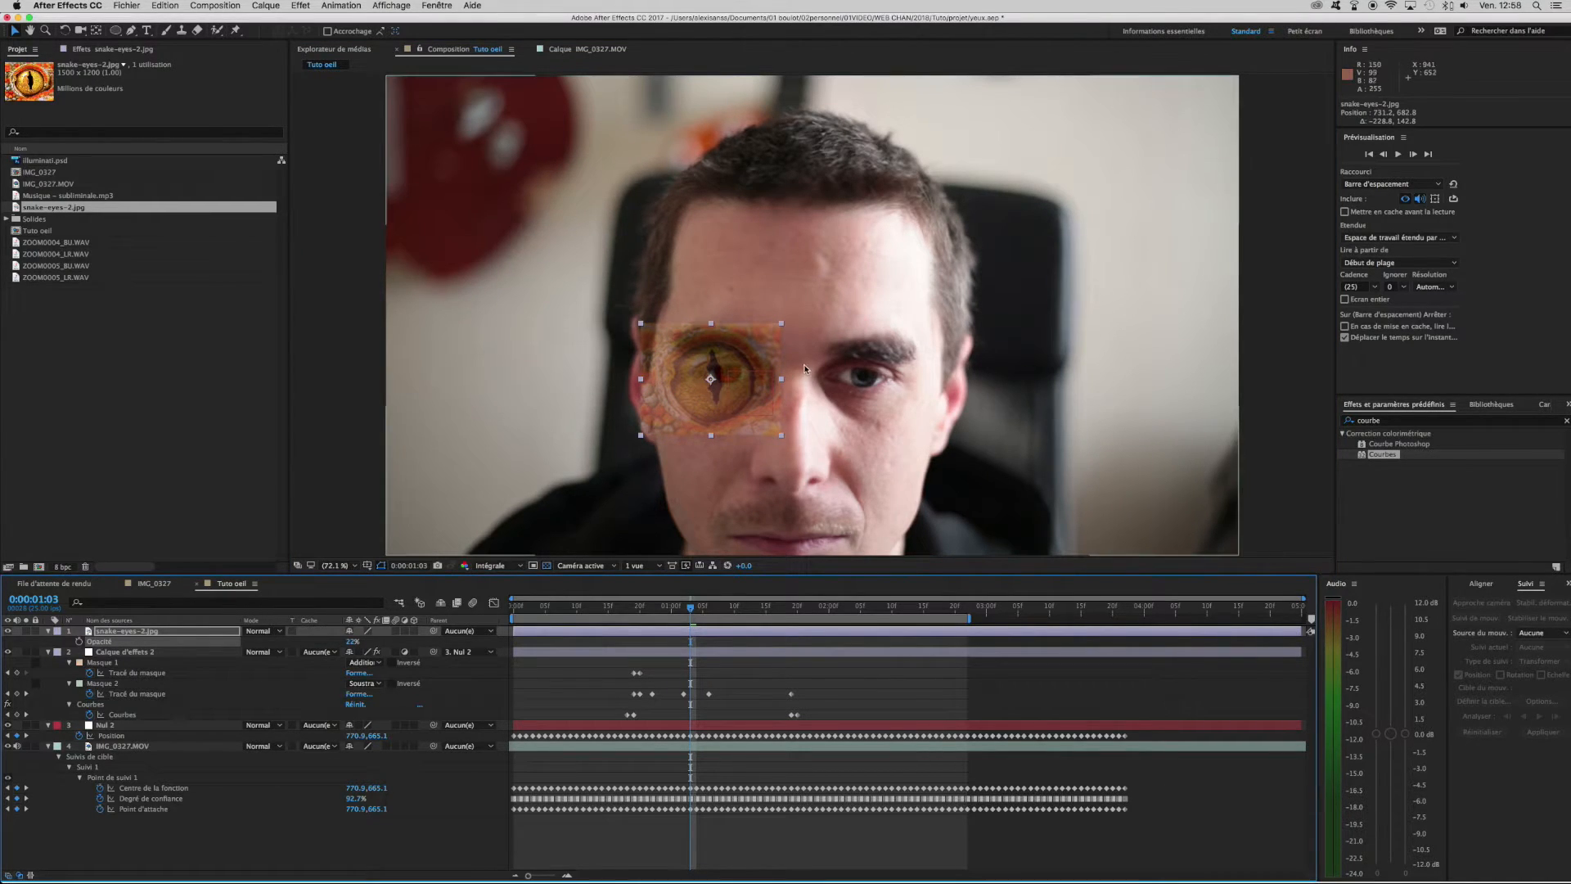
scroll(805, 369, up, 3)
drag(573, 460, 618, 439)
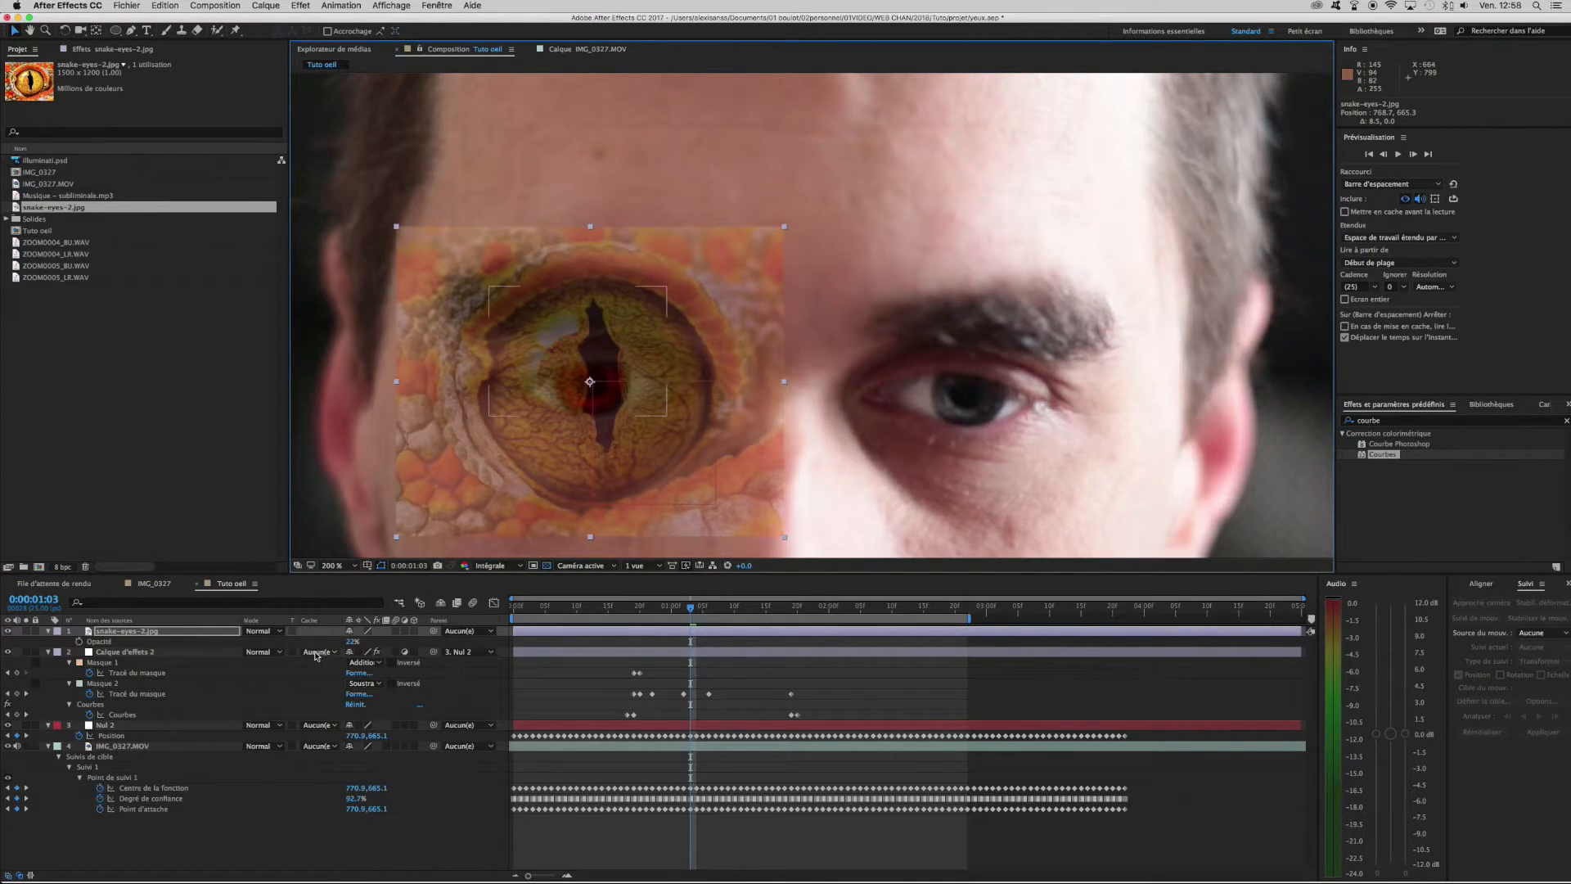
Raise the snake-eyes-2.jpg layer's opacity slightly.
key(t)
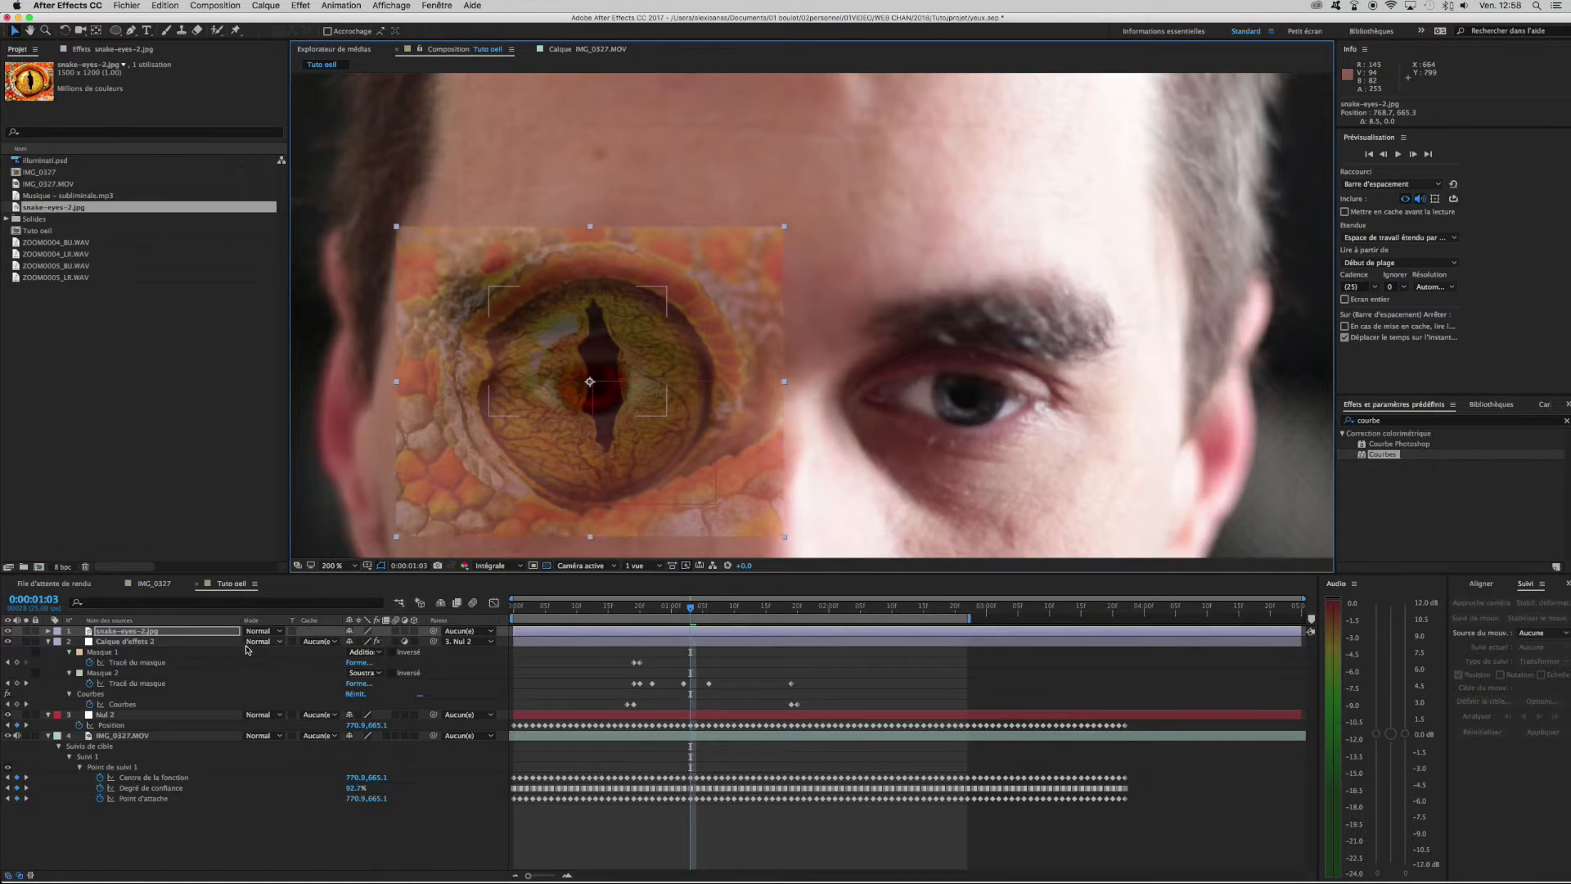
key(t)
click(136, 633)
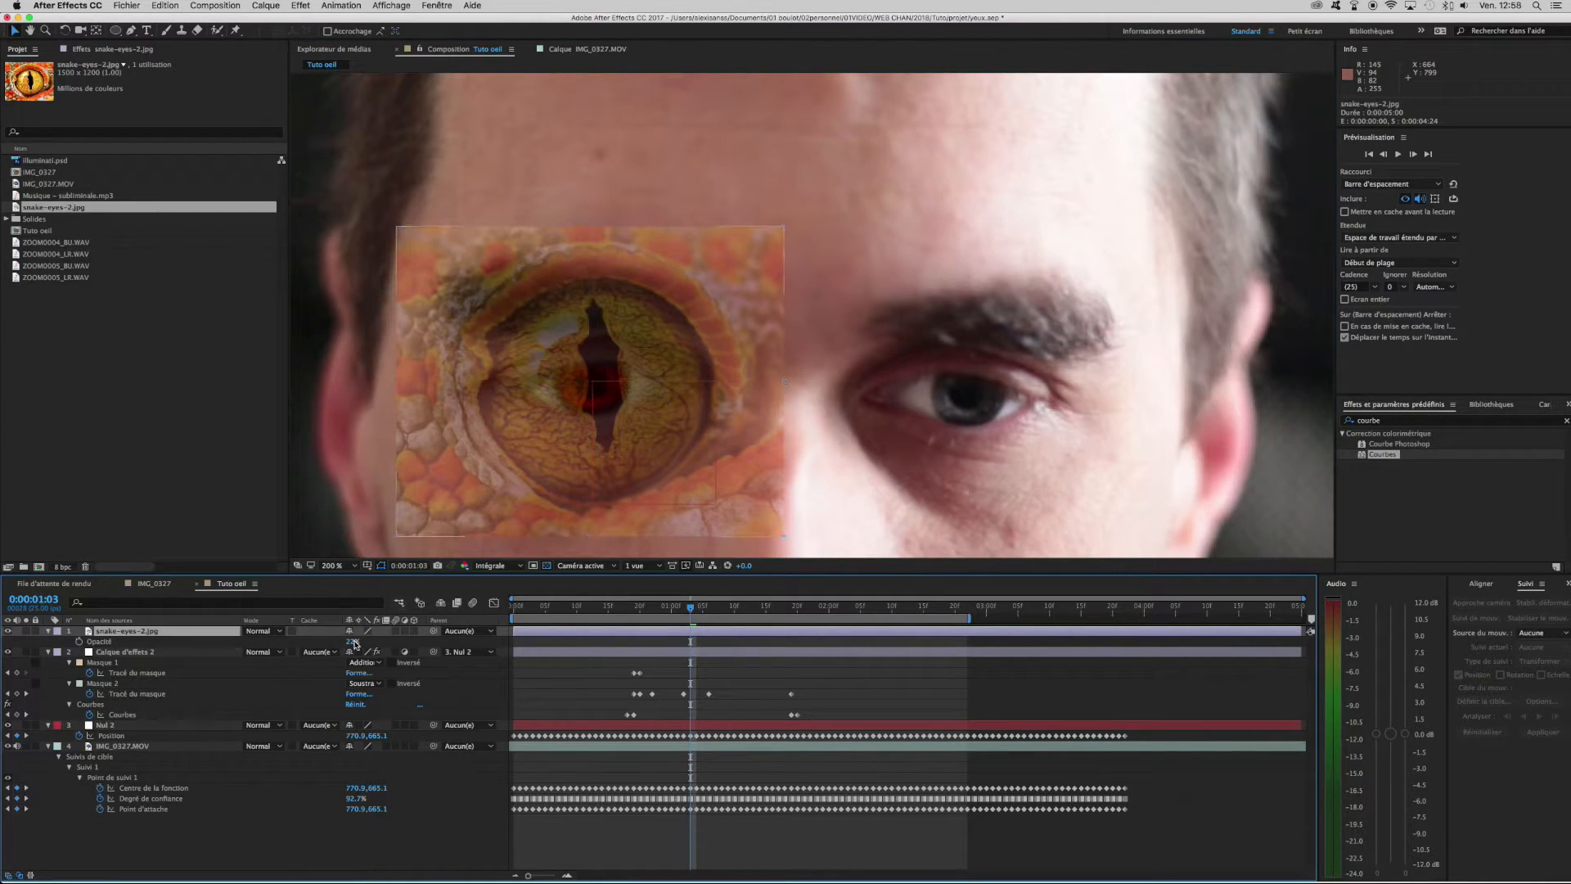
mouse_move(354, 643)
mouse_down()
mouse_move(392, 643)
mouse_move(358, 642)
mouse_up()
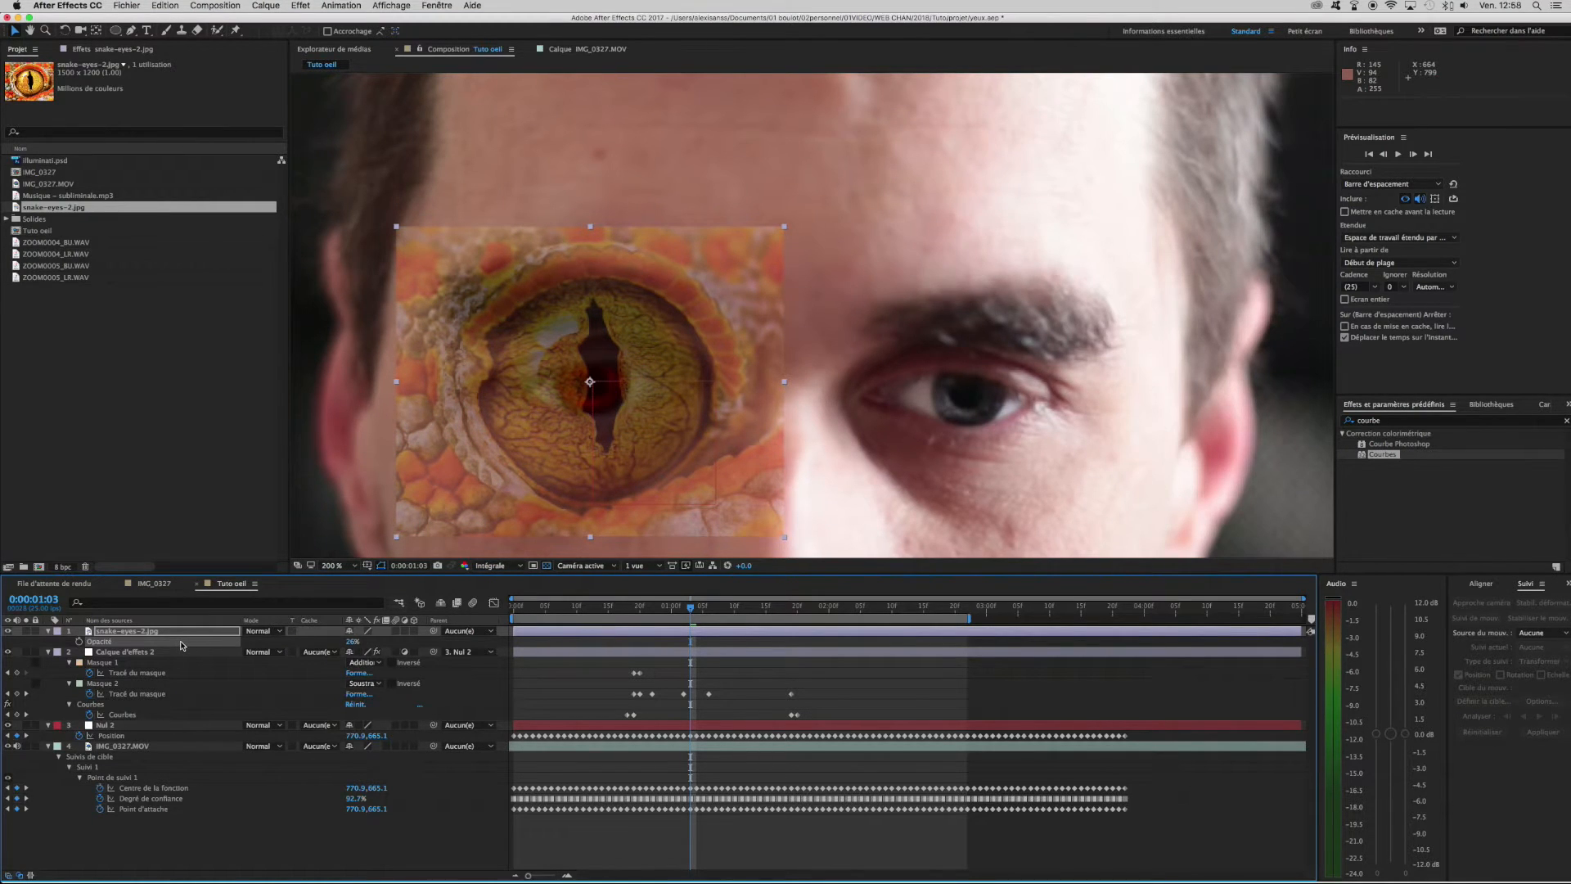
Scale the snake-eyes-2.jpg layer down to 7% and center its pupil on the red iris at about 767, 688.
key(s)
drag(375, 643, 342, 644)
key(t)
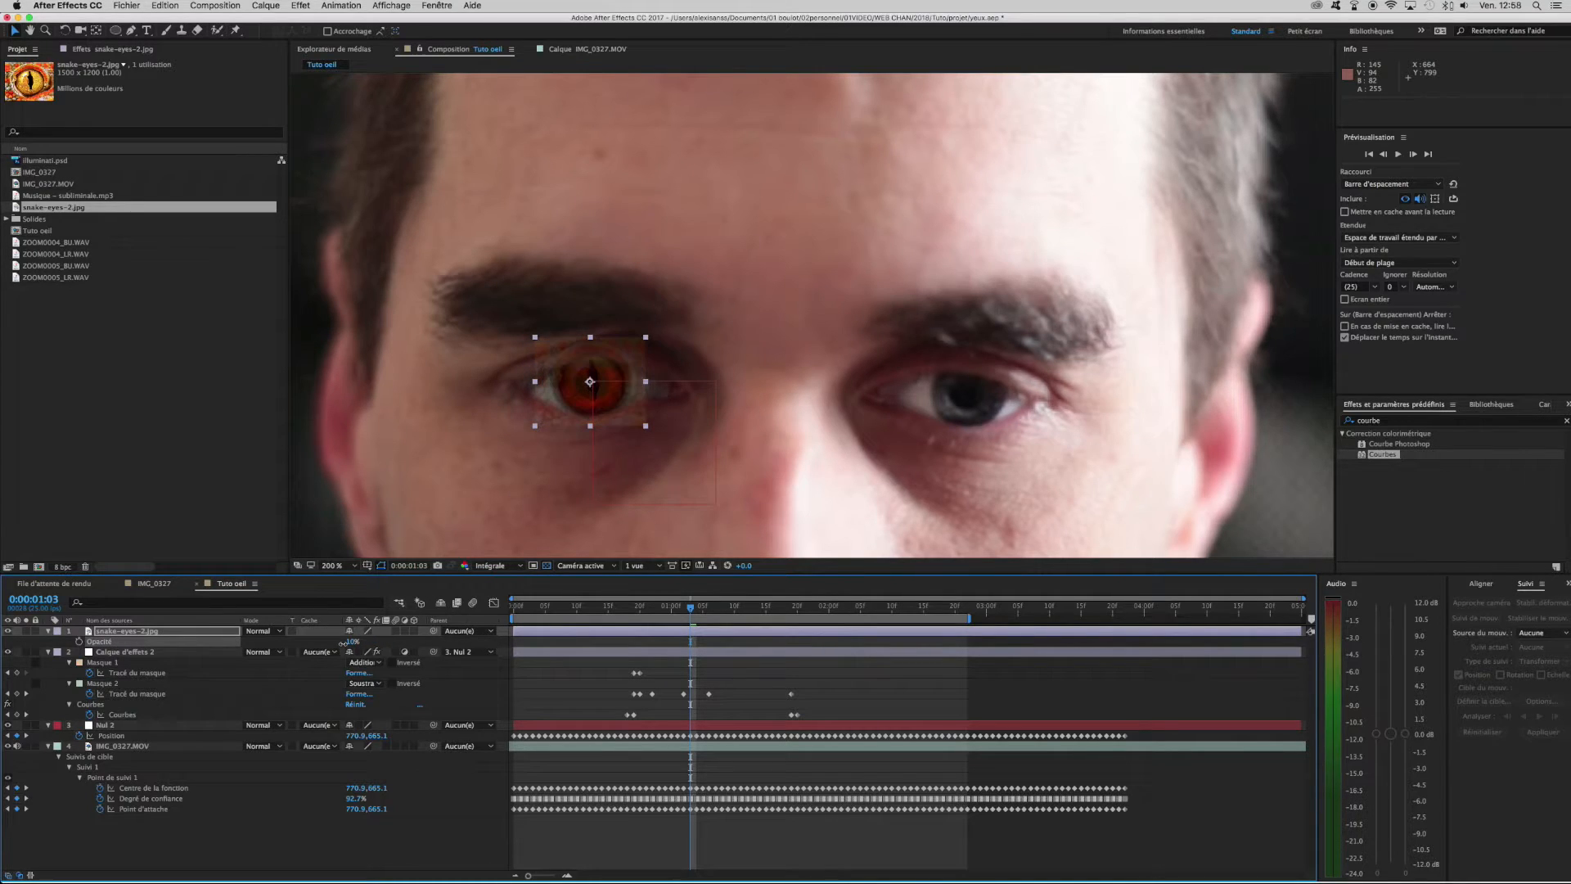
key(s)
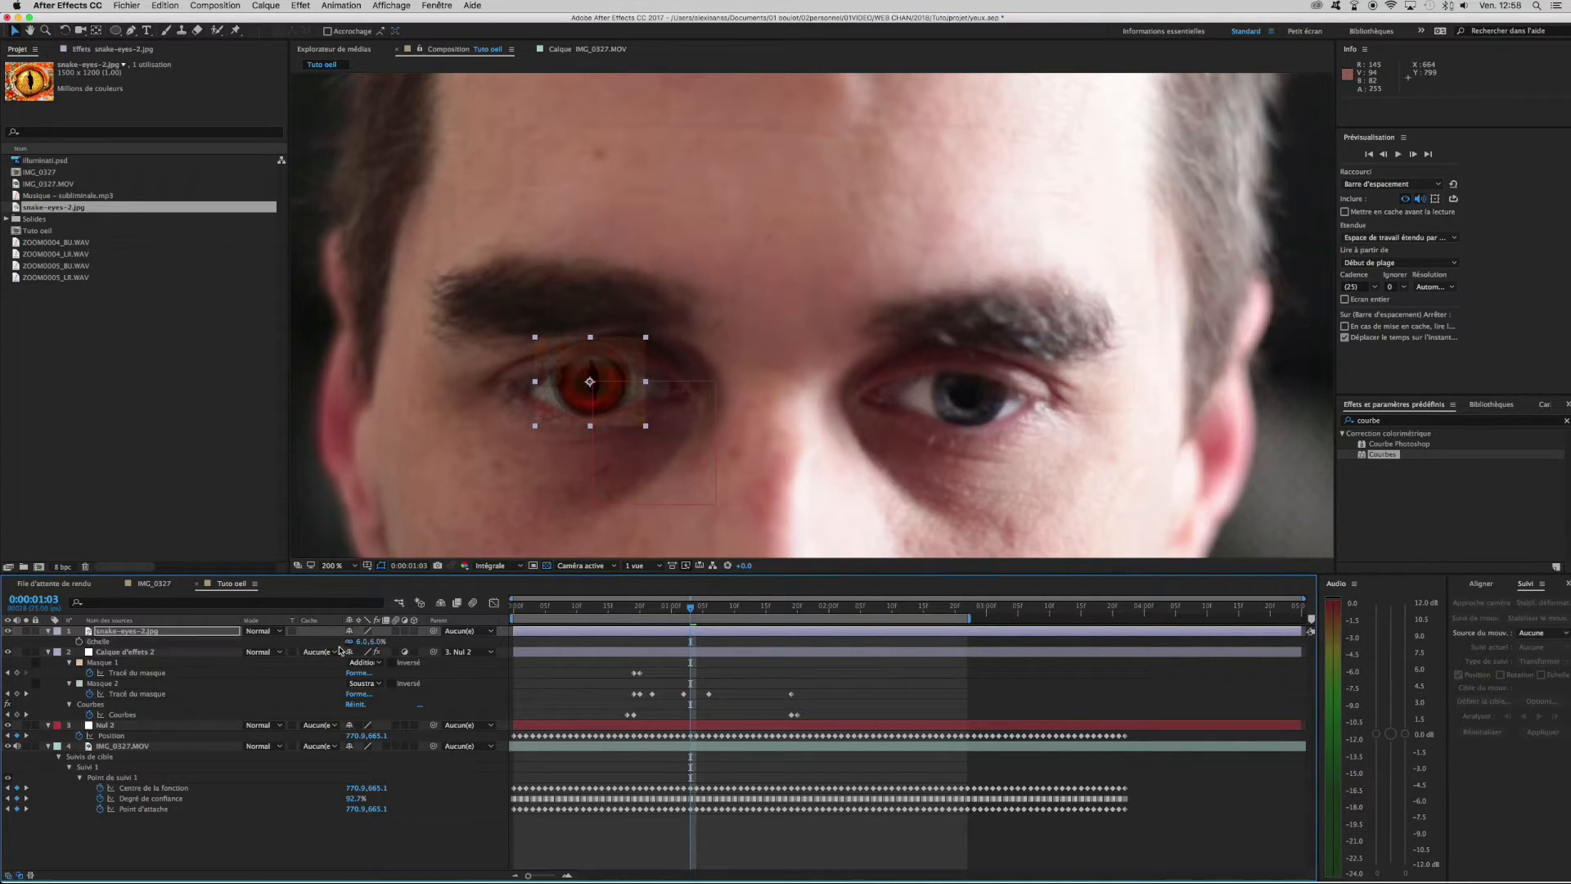
drag(360, 642, 366, 639)
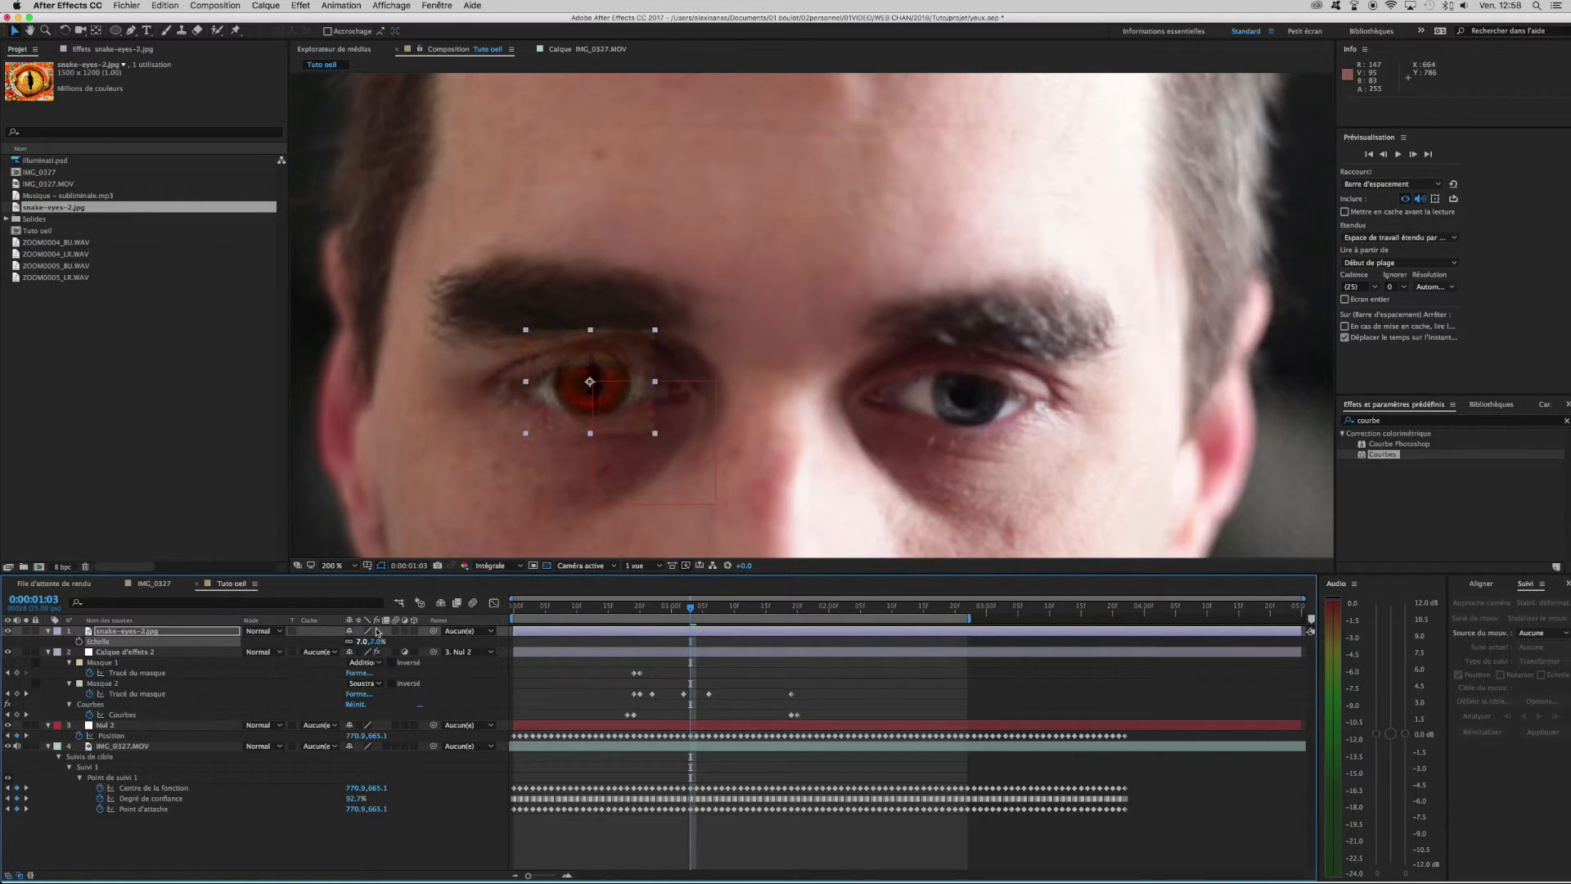
drag(627, 398, 625, 403)
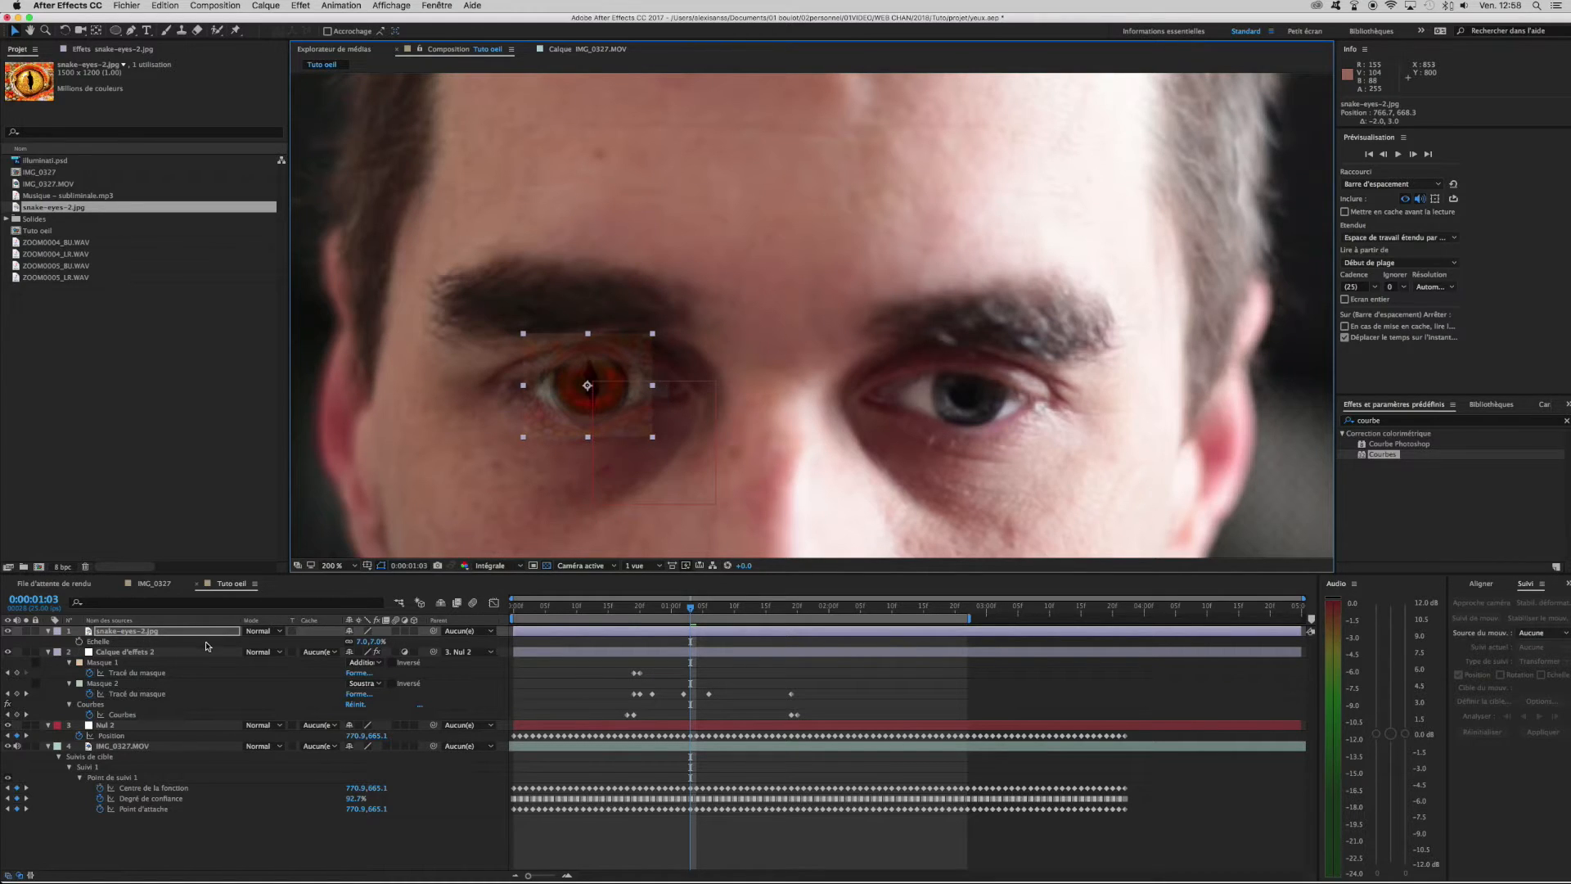
Parent the snake-eyes-2.jpg layer to Nul 2 and hide the Calque d'effets 2 layer.
drag(434, 631, 123, 729)
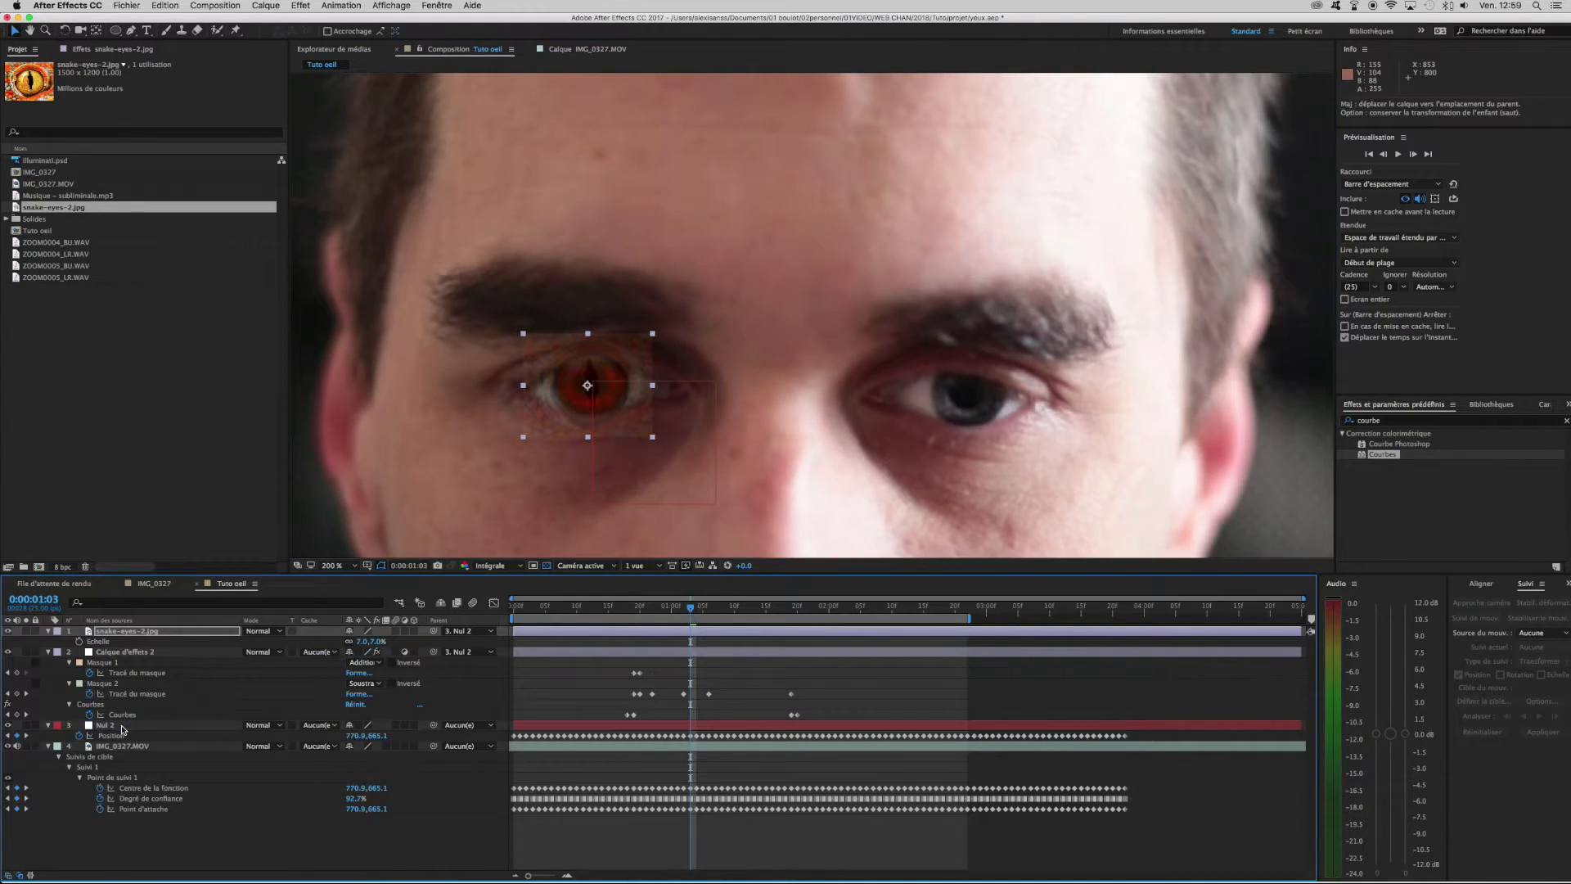
click(9, 652)
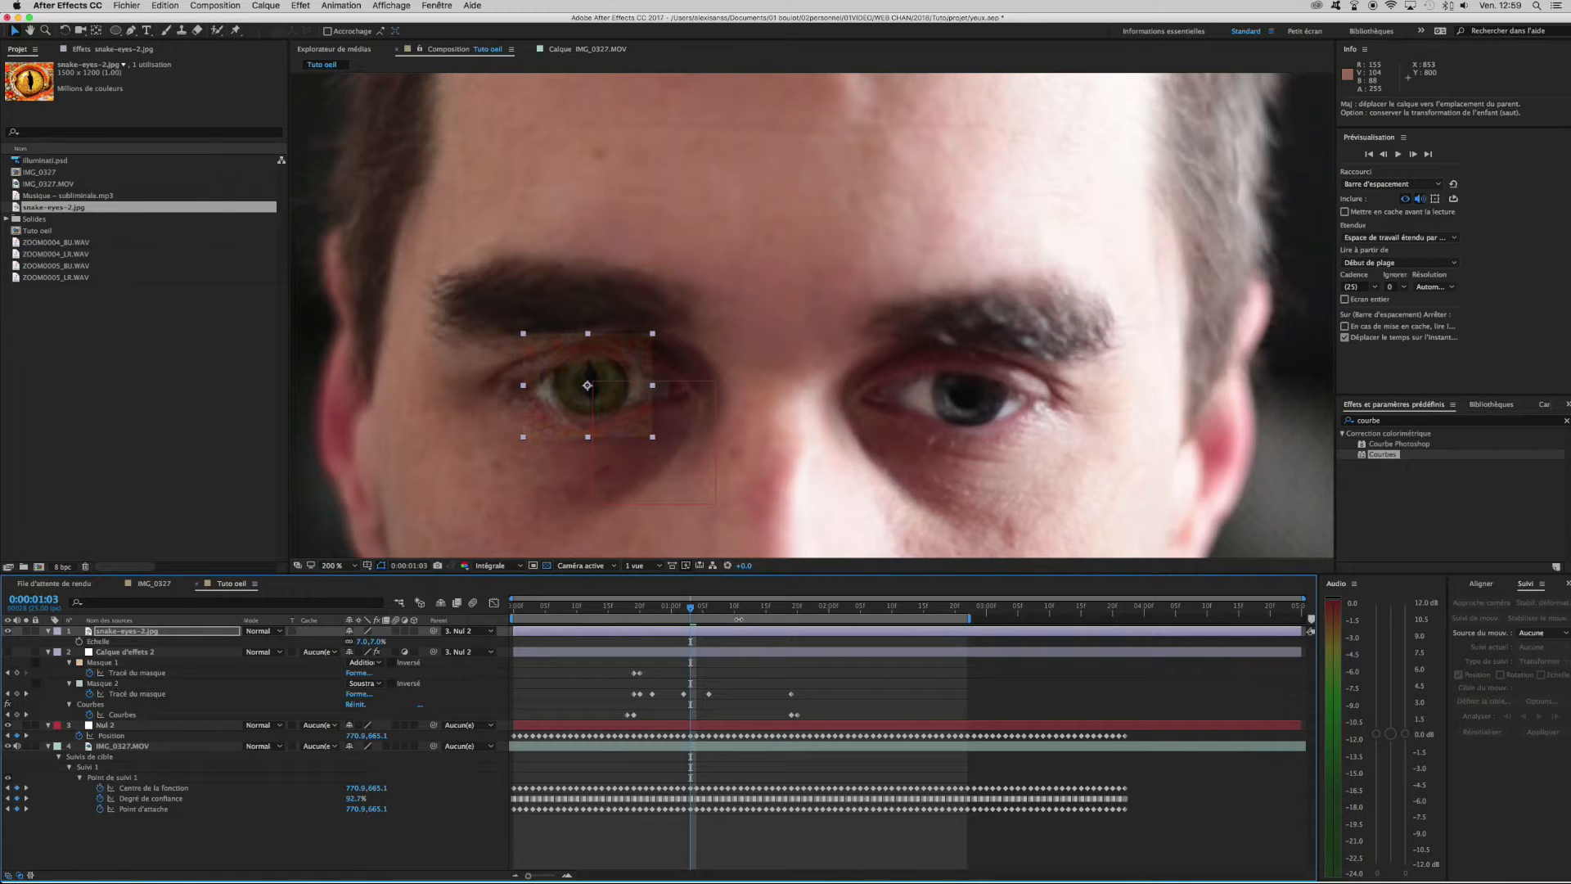
At 0:00:00:20, draw an elliptical mask around the iris of the snake-eyes-2.jpg layer.
drag(691, 609, 641, 614)
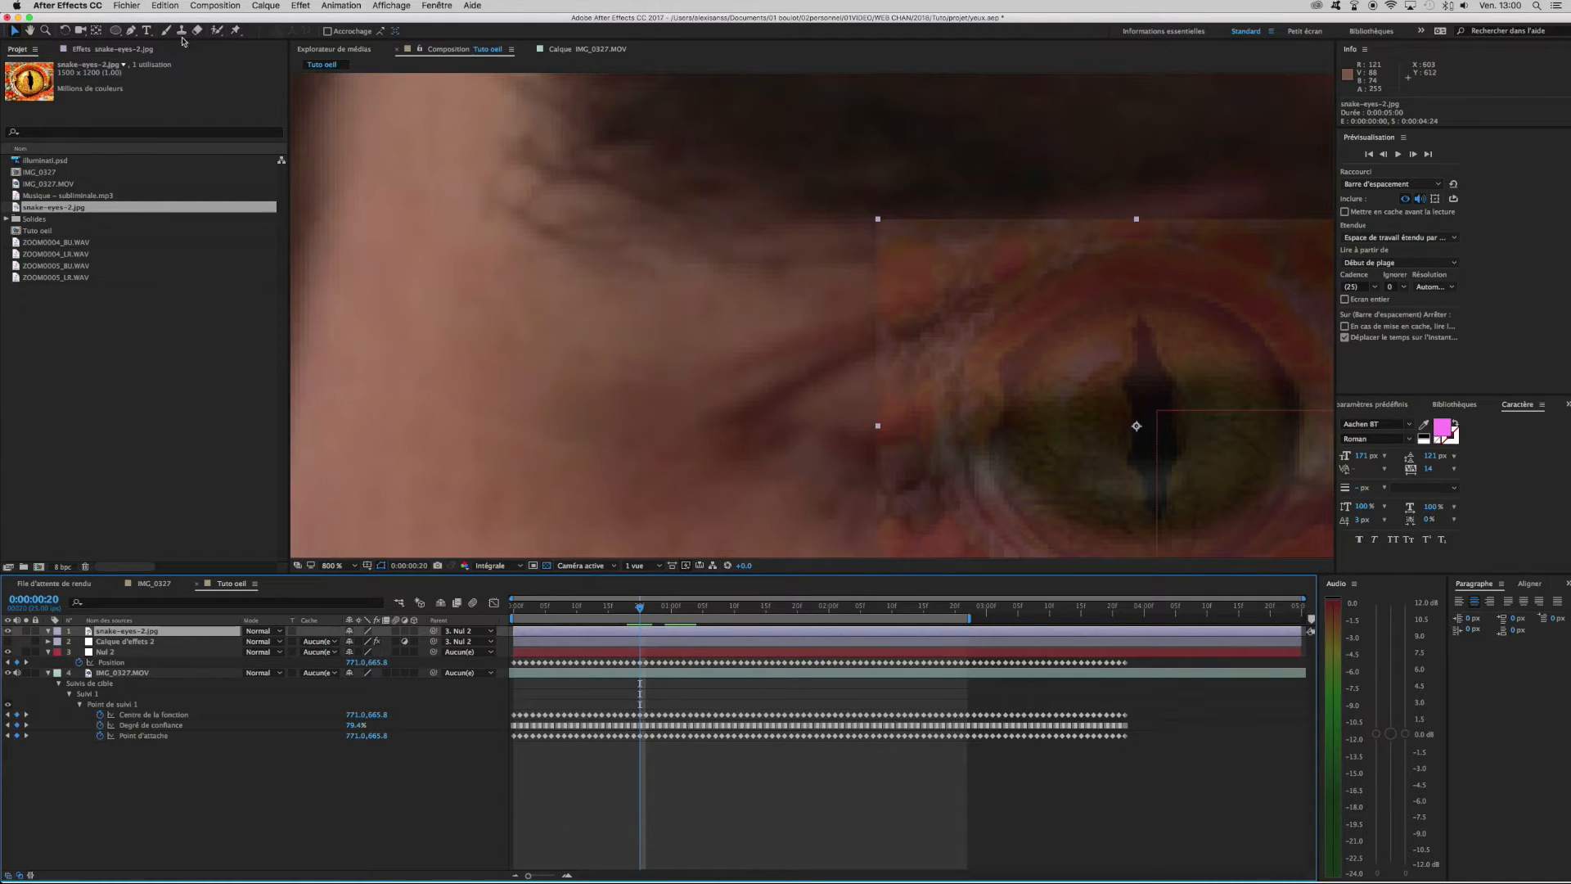
key(period)
click(116, 31)
drag(990, 269, 1286, 528)
mouse_move(1289, 445)
mouse_down()
mouse_move(1307, 426)
mouse_move(1274, 450)
mouse_move(1301, 441)
mouse_up()
Preview the masked snake eye, stop at 0:00:02:16, and set the snake-eyes-2.jpg layer's opacity to 100%.
key(space)
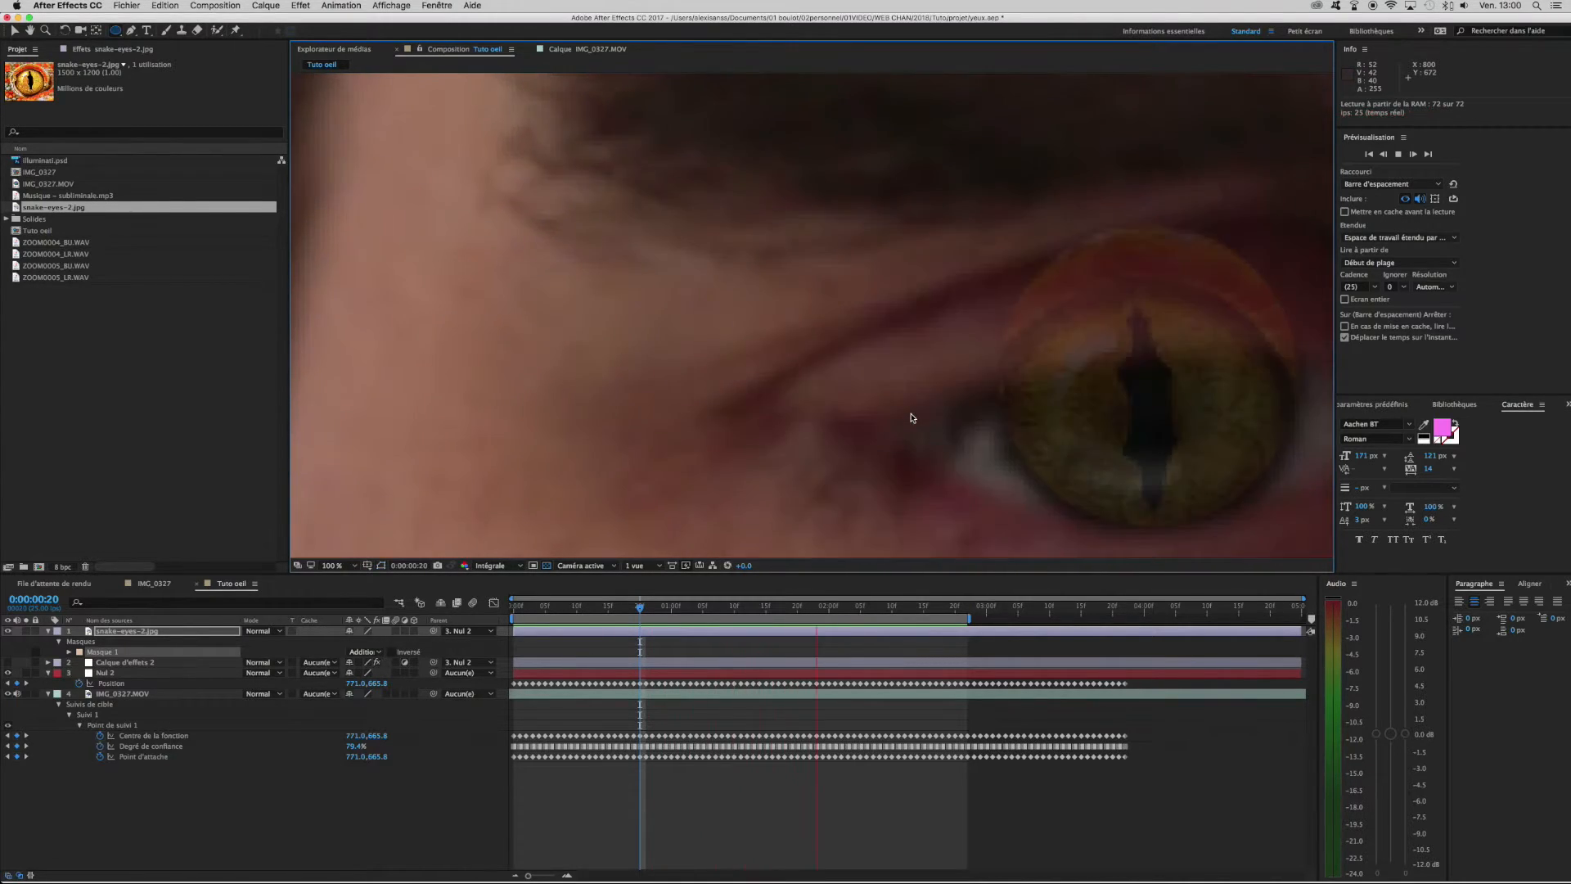
key(space)
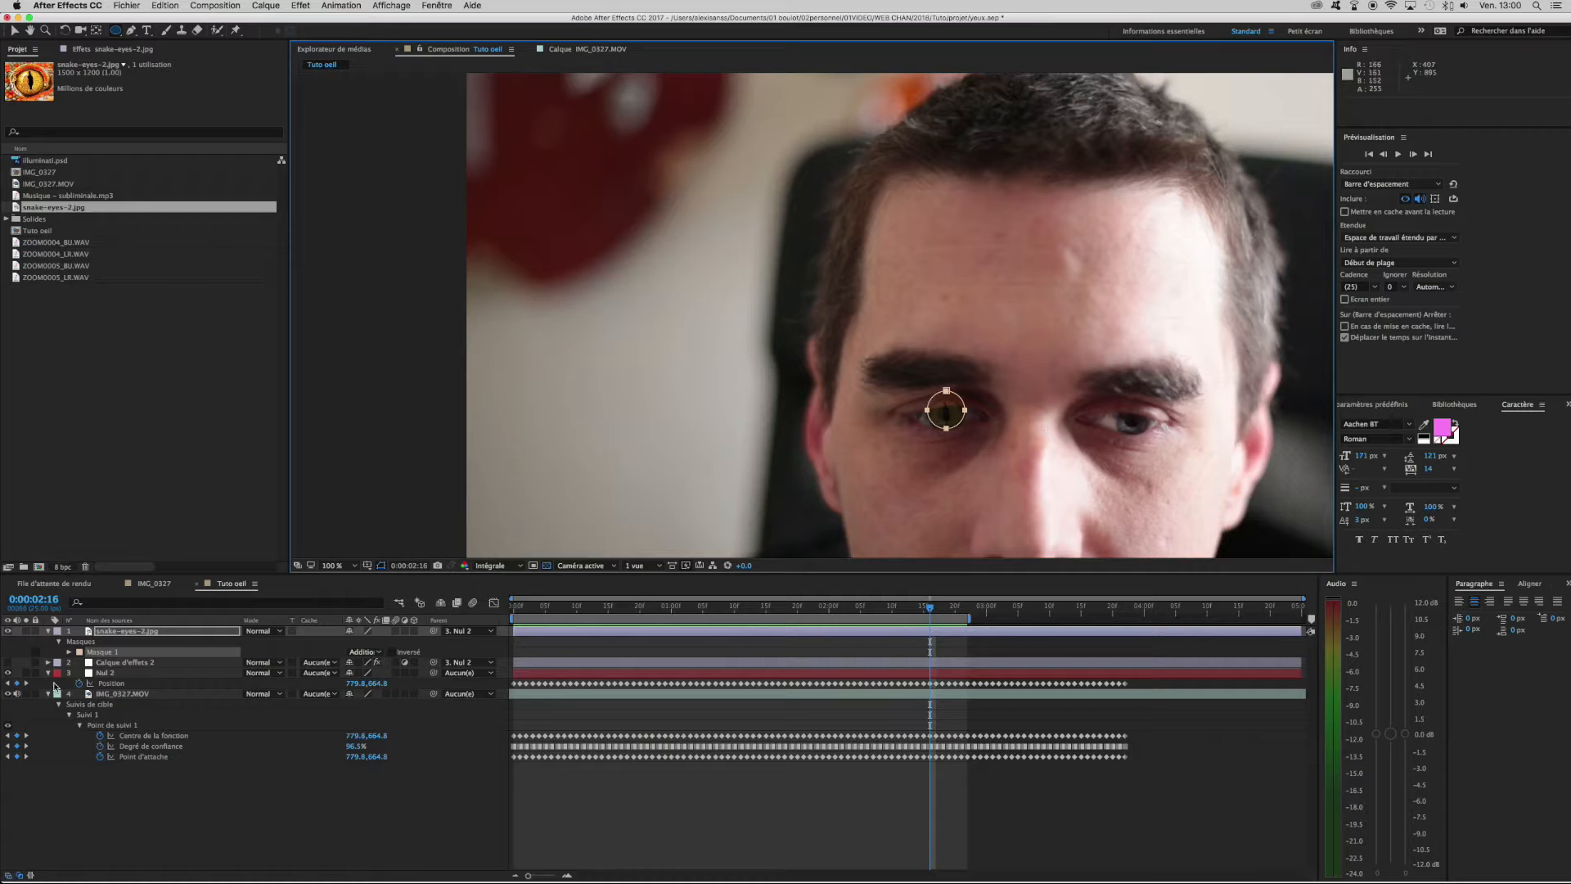
key(t)
drag(354, 643, 559, 646)
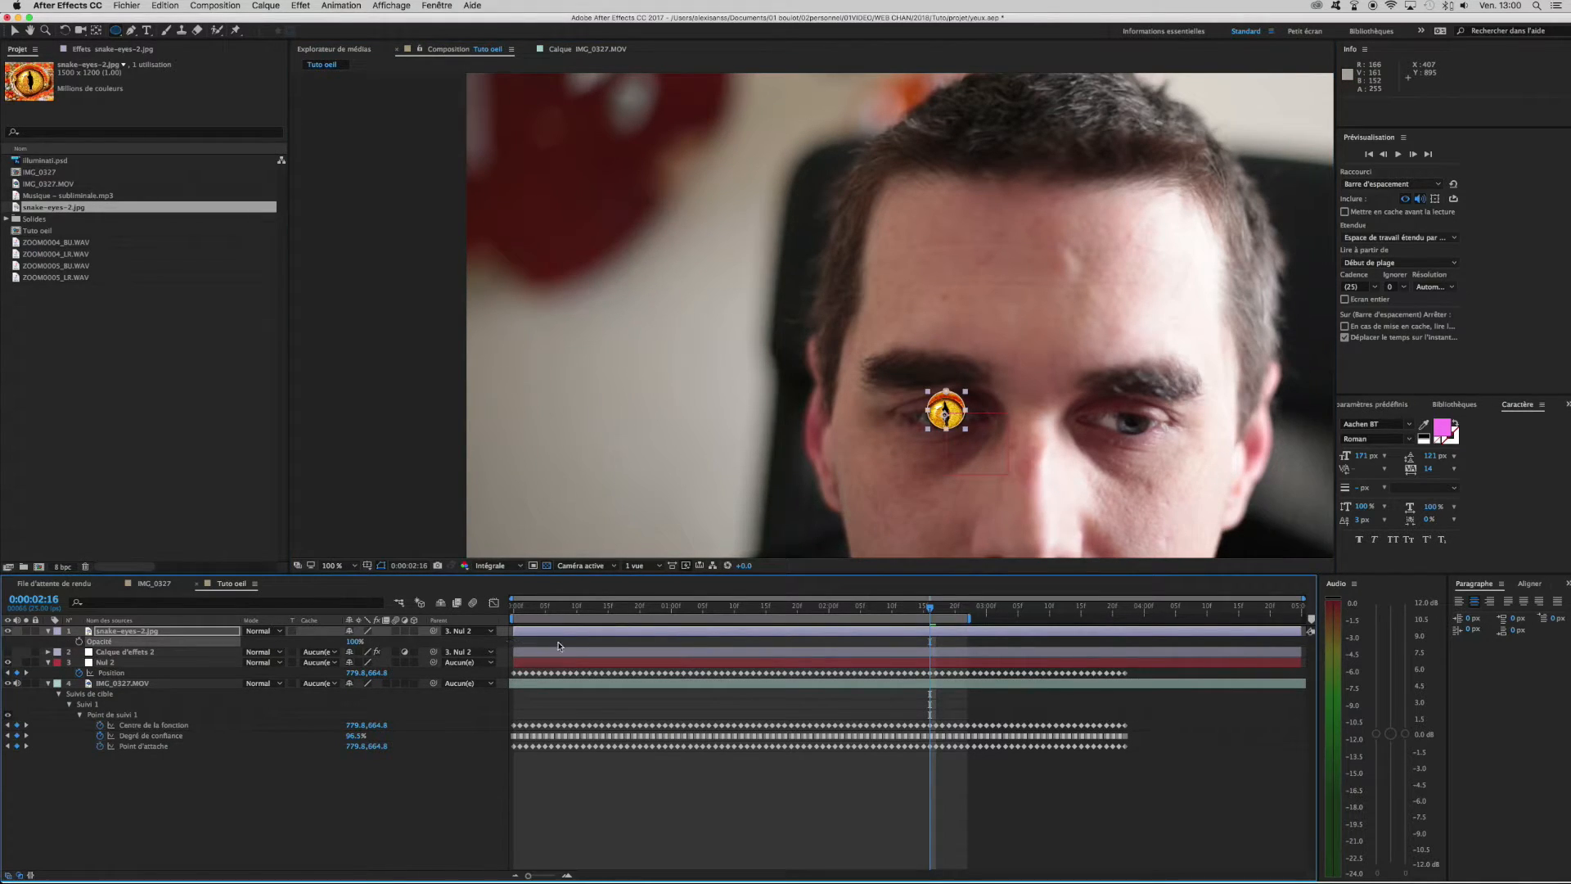
Feather the snake-eyes-2.jpg layer's Masque 1 by 5 pixels and check its edge up close.
click(123, 632)
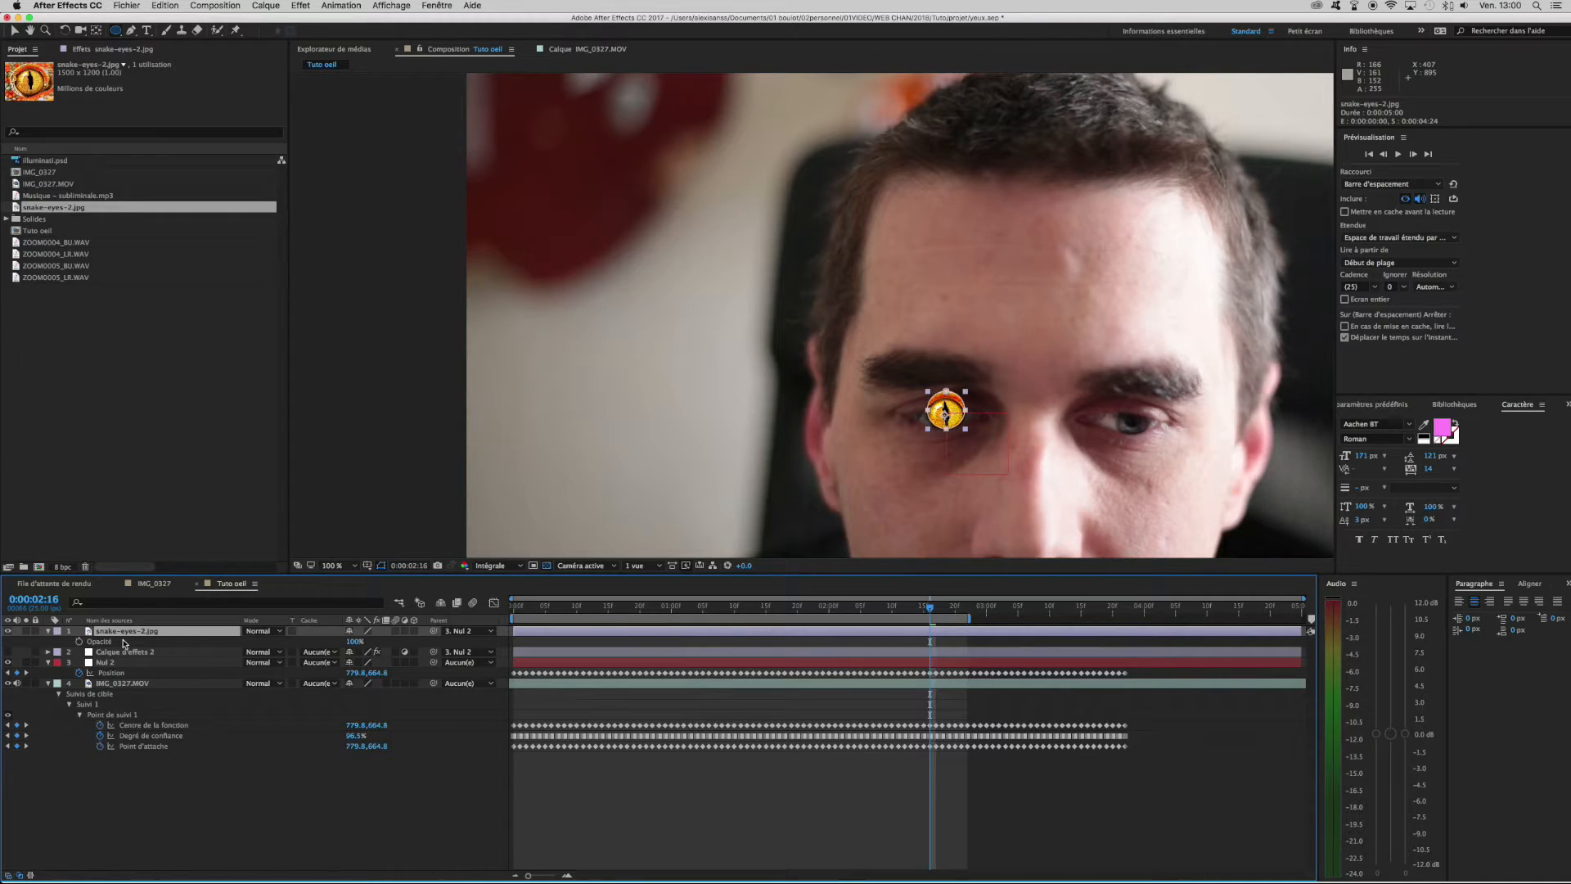
key(f)
click(369, 652)
text(5)
key(Return)
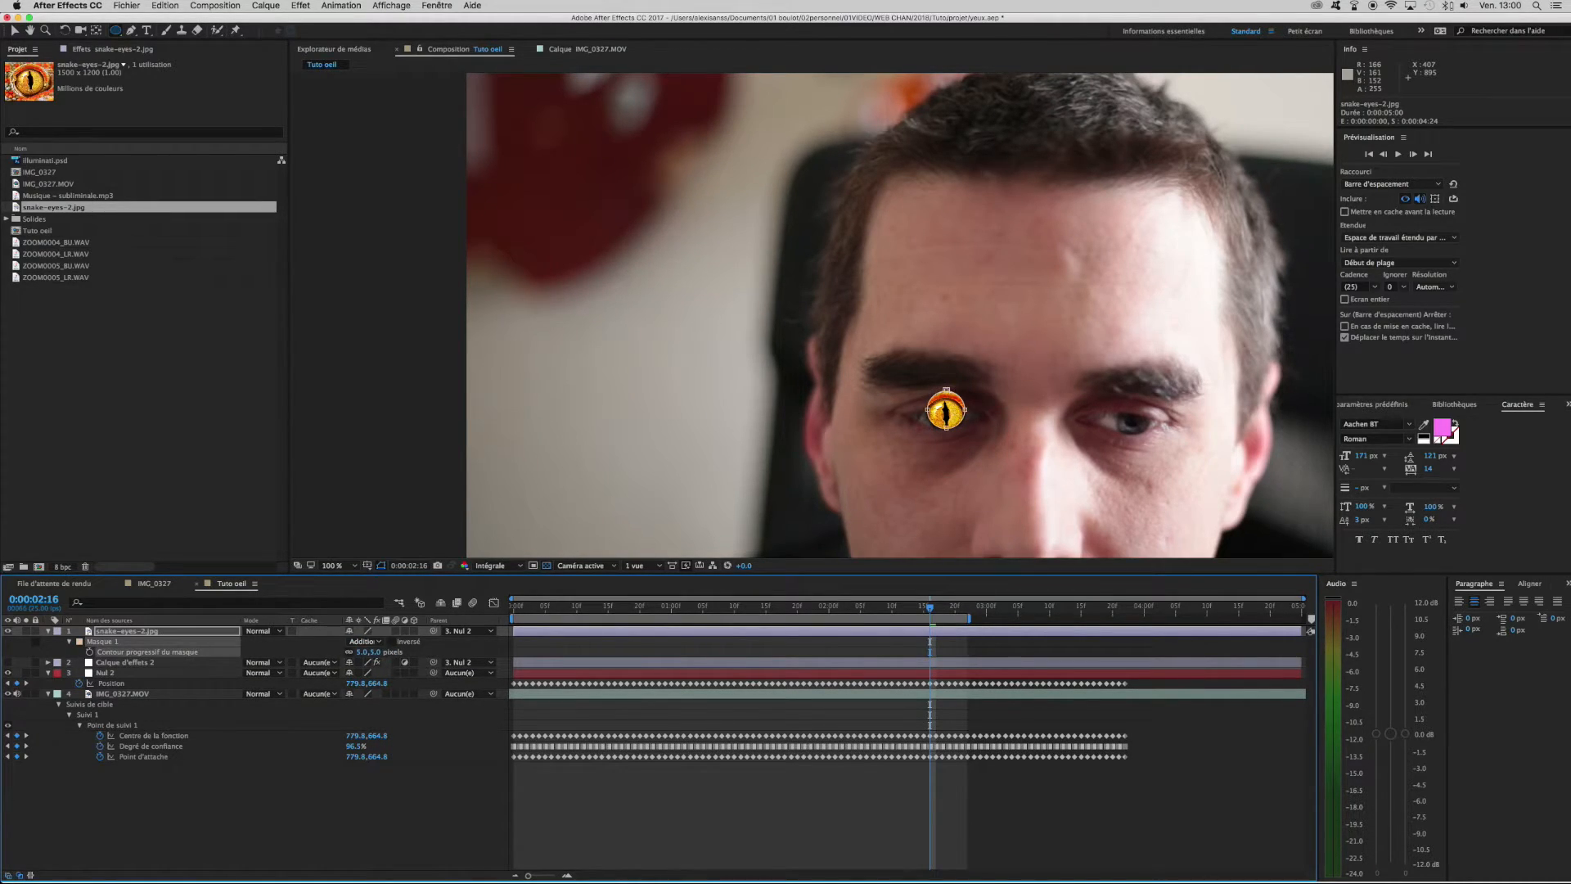
click(769, 779)
scroll(957, 415, up, 4)
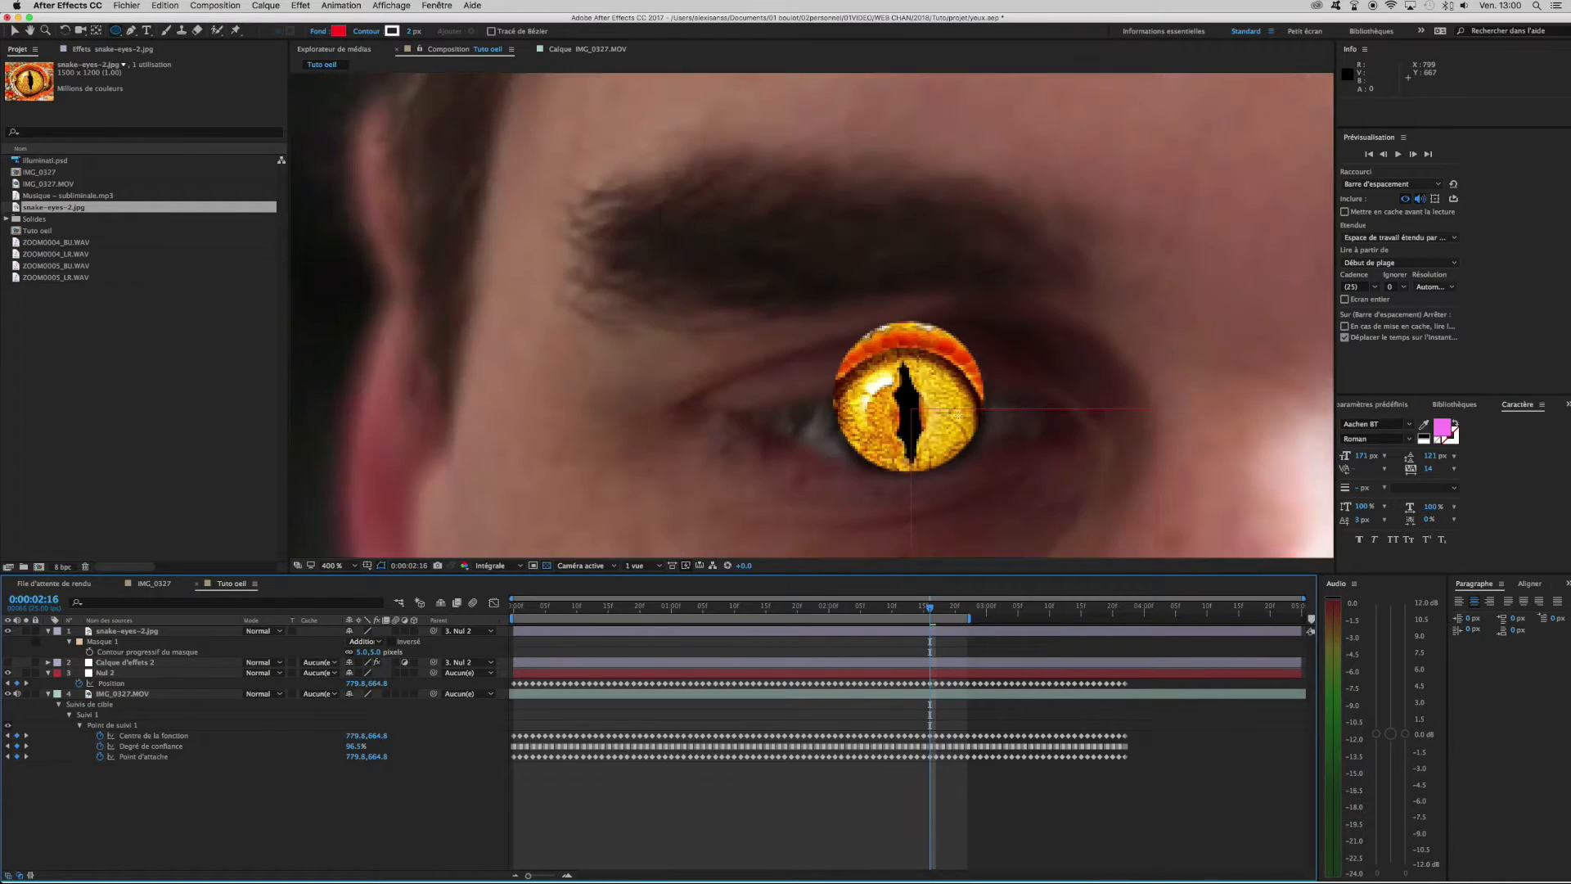
Scrub through the blink to 0:00:00:20 and compare the snake-eye mask path with the eyelid mask keyframes of Calque d'effets 2.
click(803, 632)
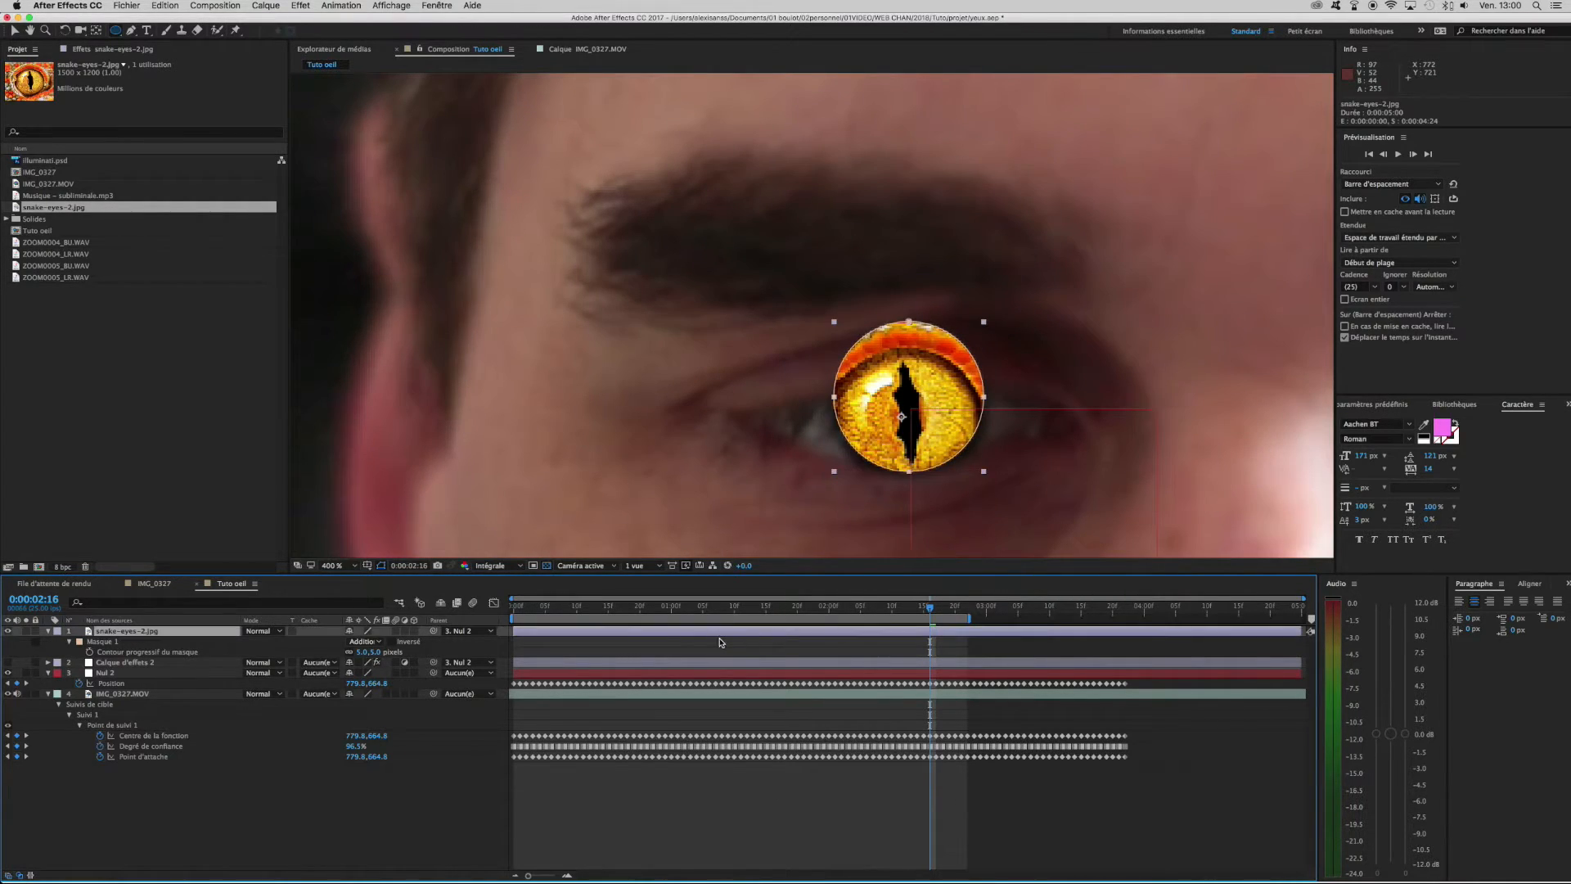
drag(933, 612, 652, 612)
key(f)
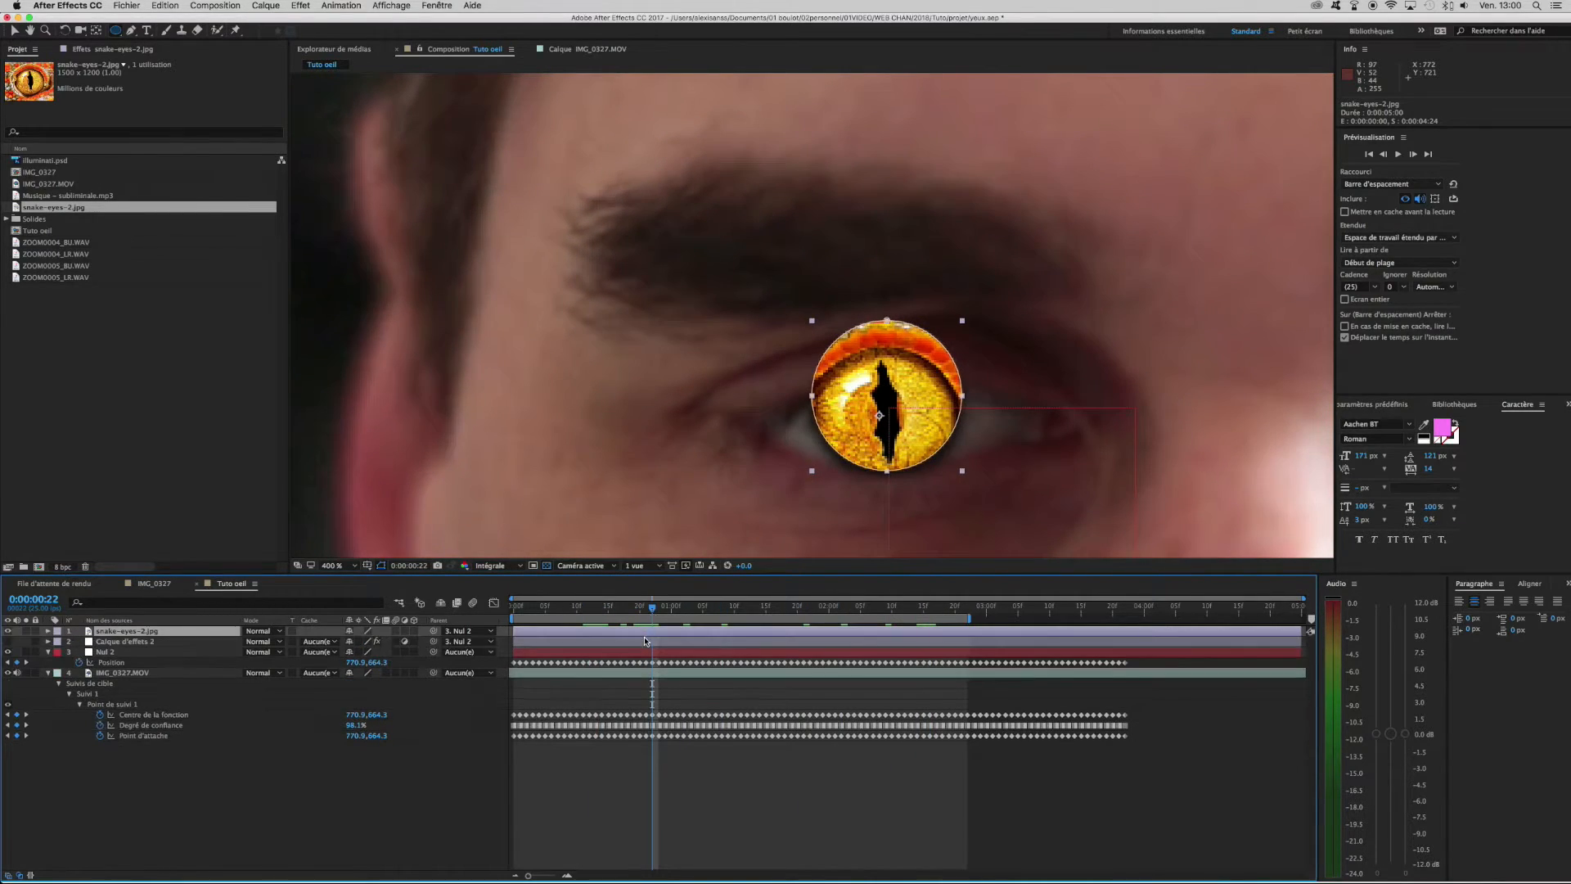
key(m)
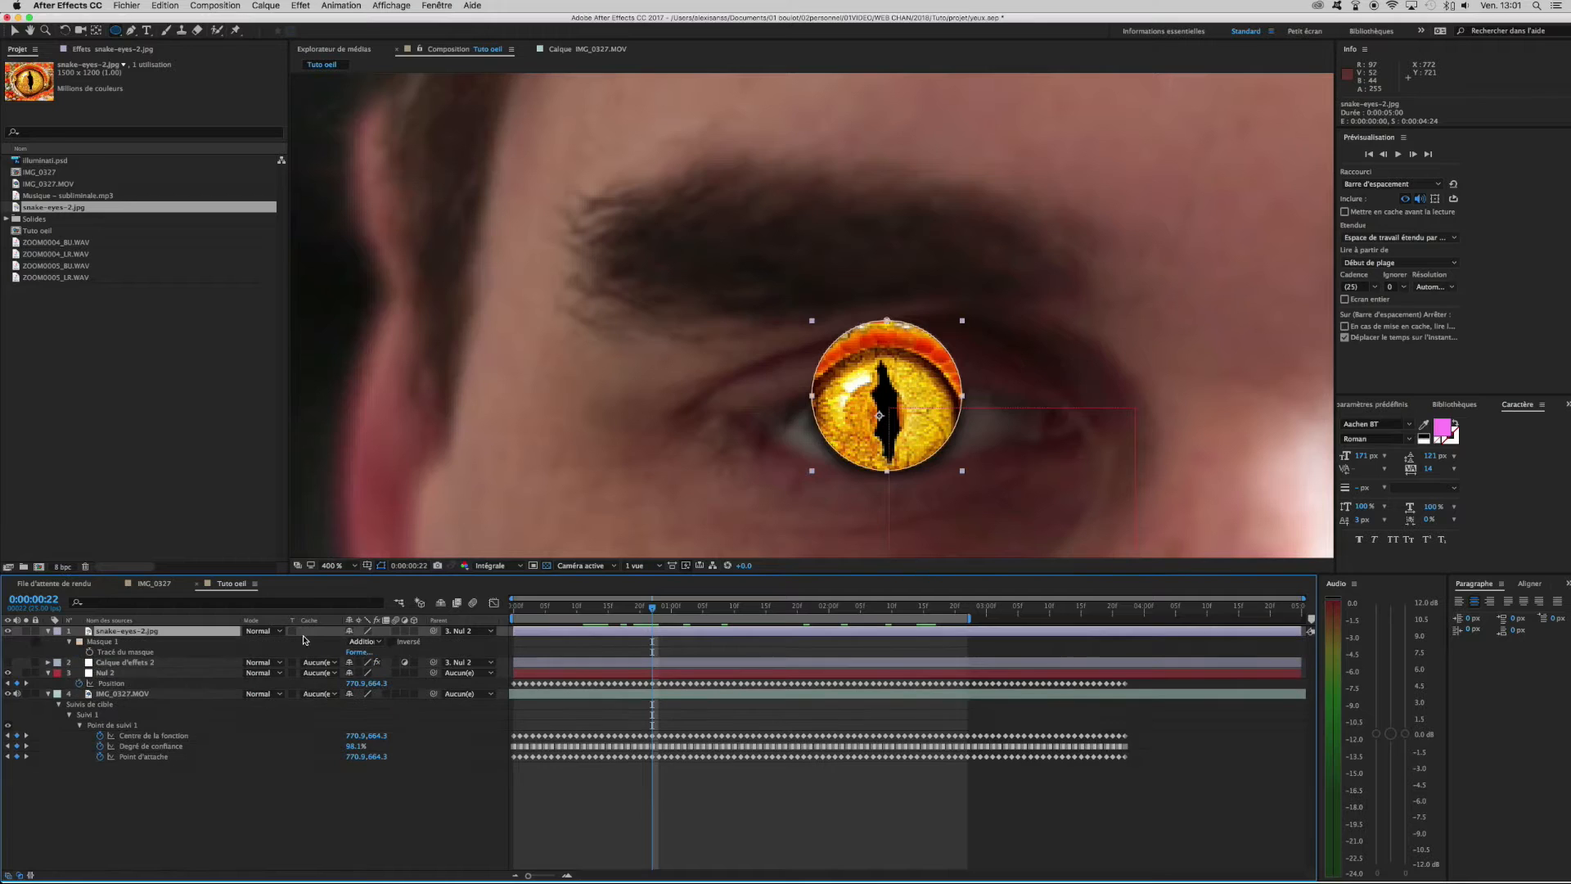
drag(652, 612, 614, 609)
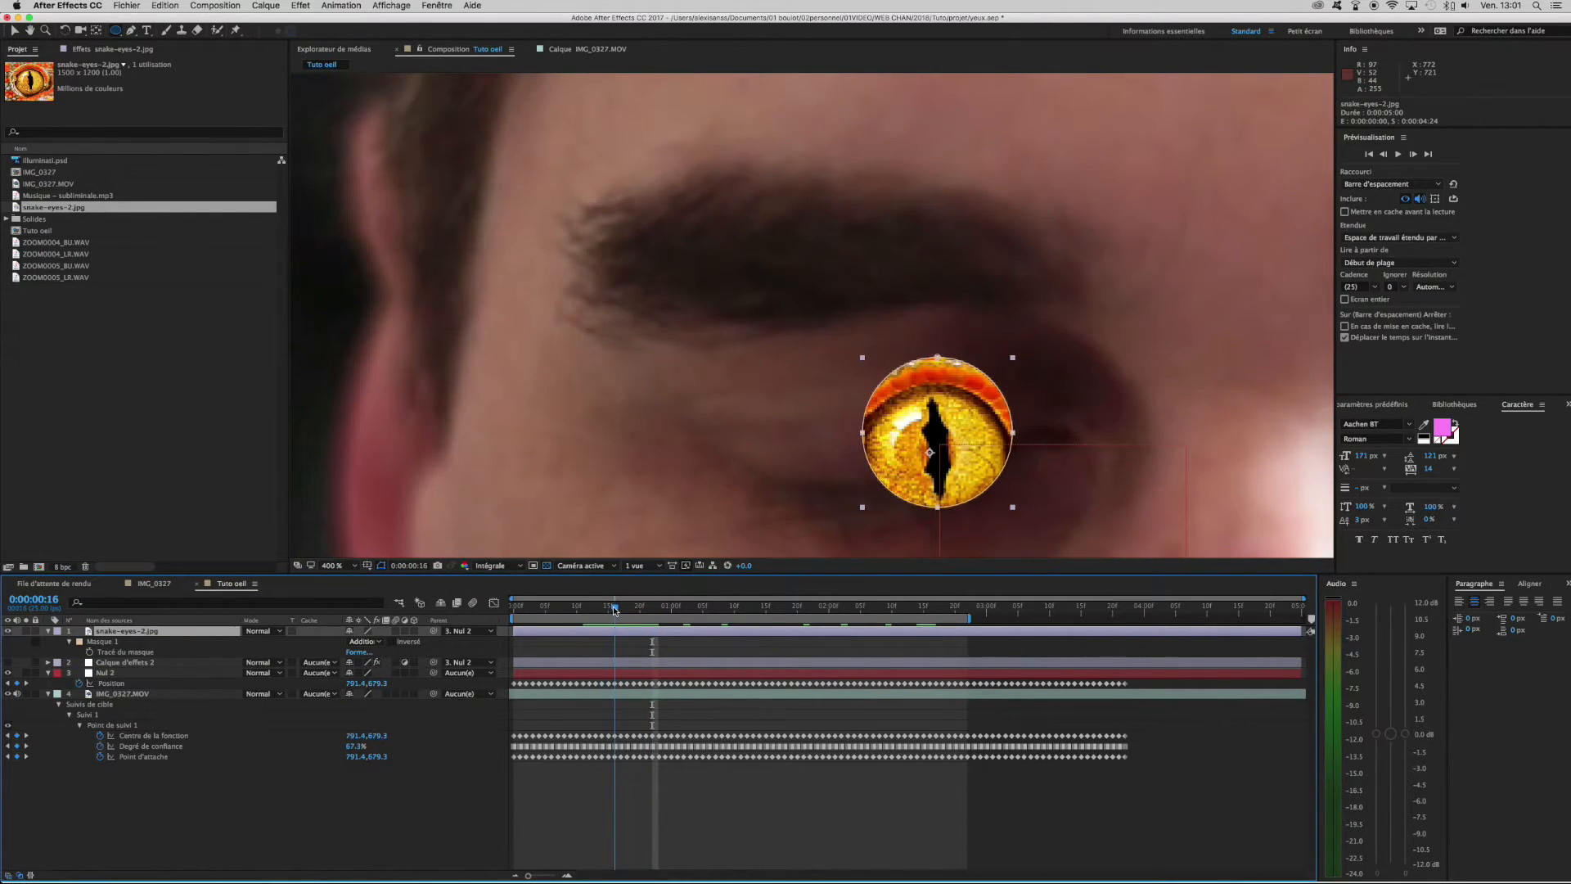
click(641, 661)
key(u)
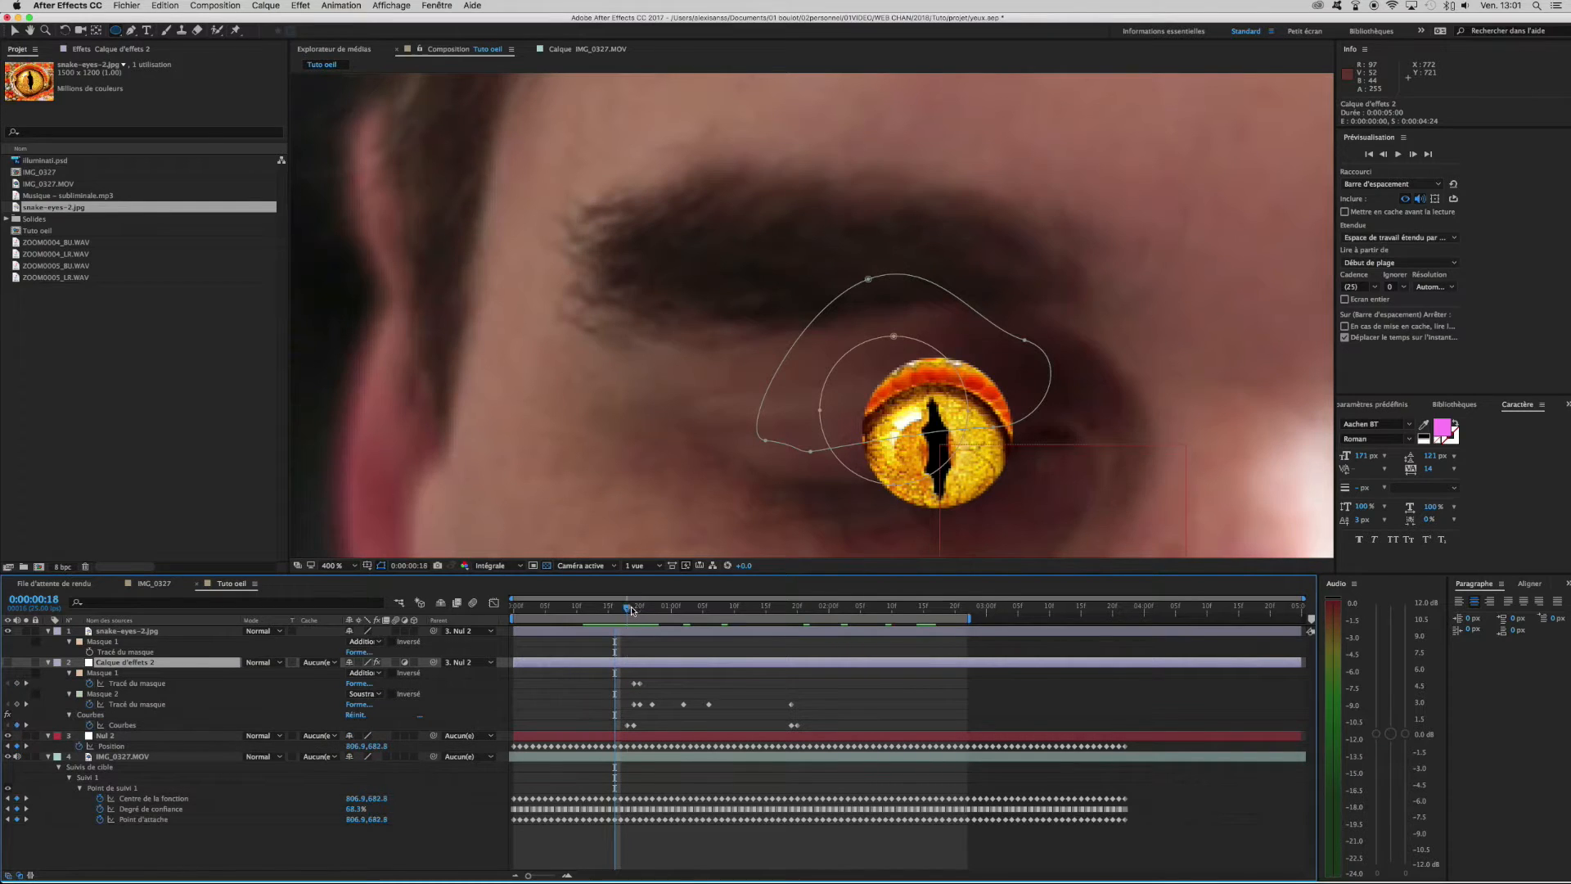
drag(631, 610, 641, 610)
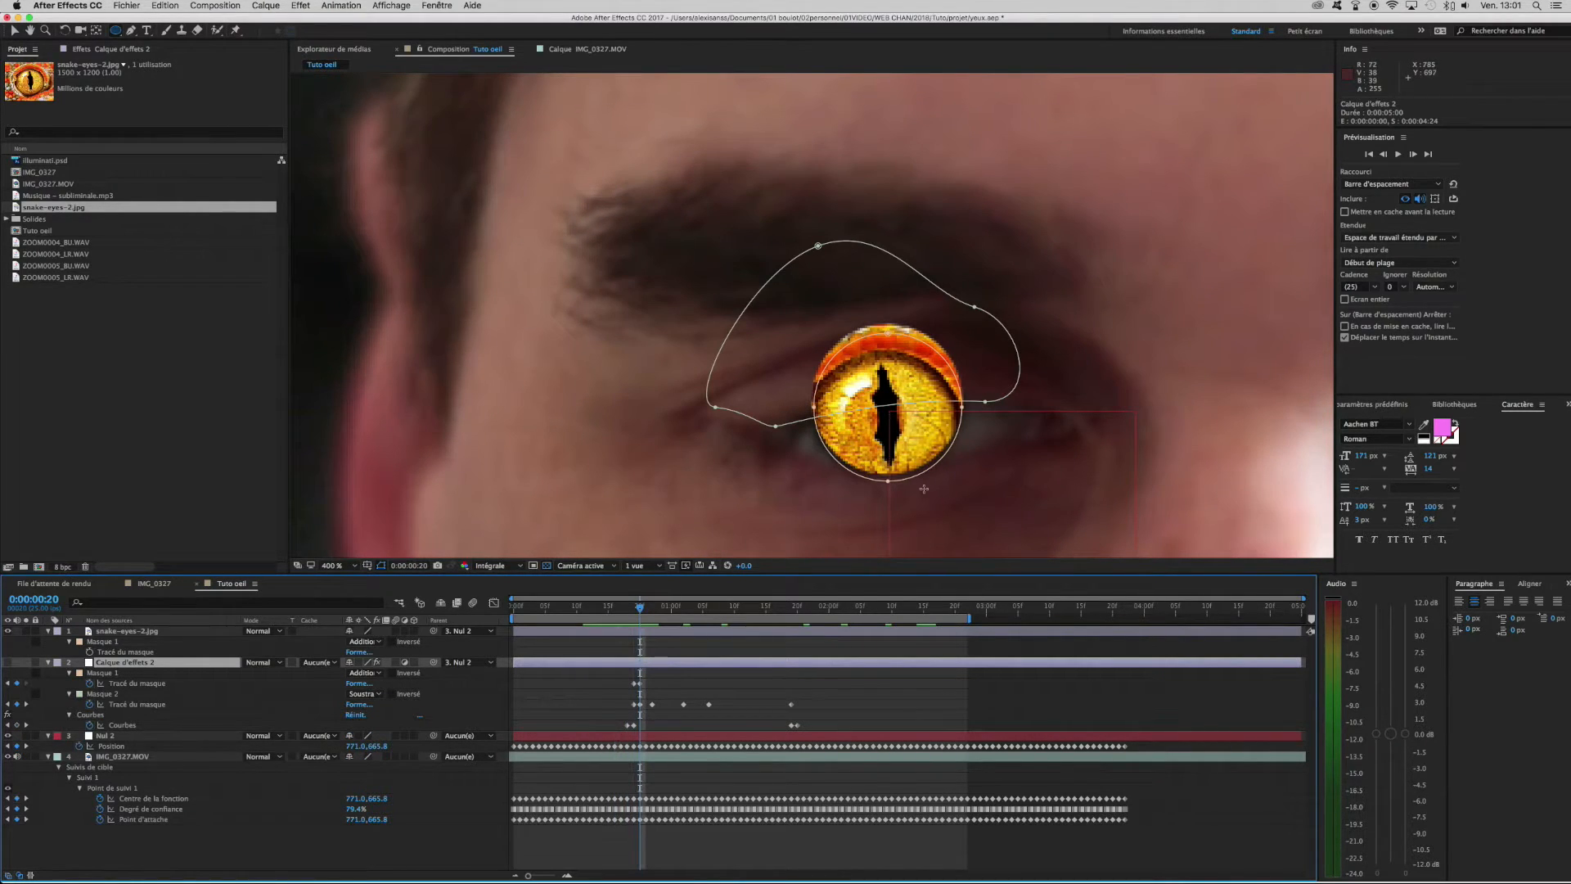
Nudge Masque 1 of the snake-eyes-2.jpg layer slightly left and down at 0:00:00:20.
click(656, 631)
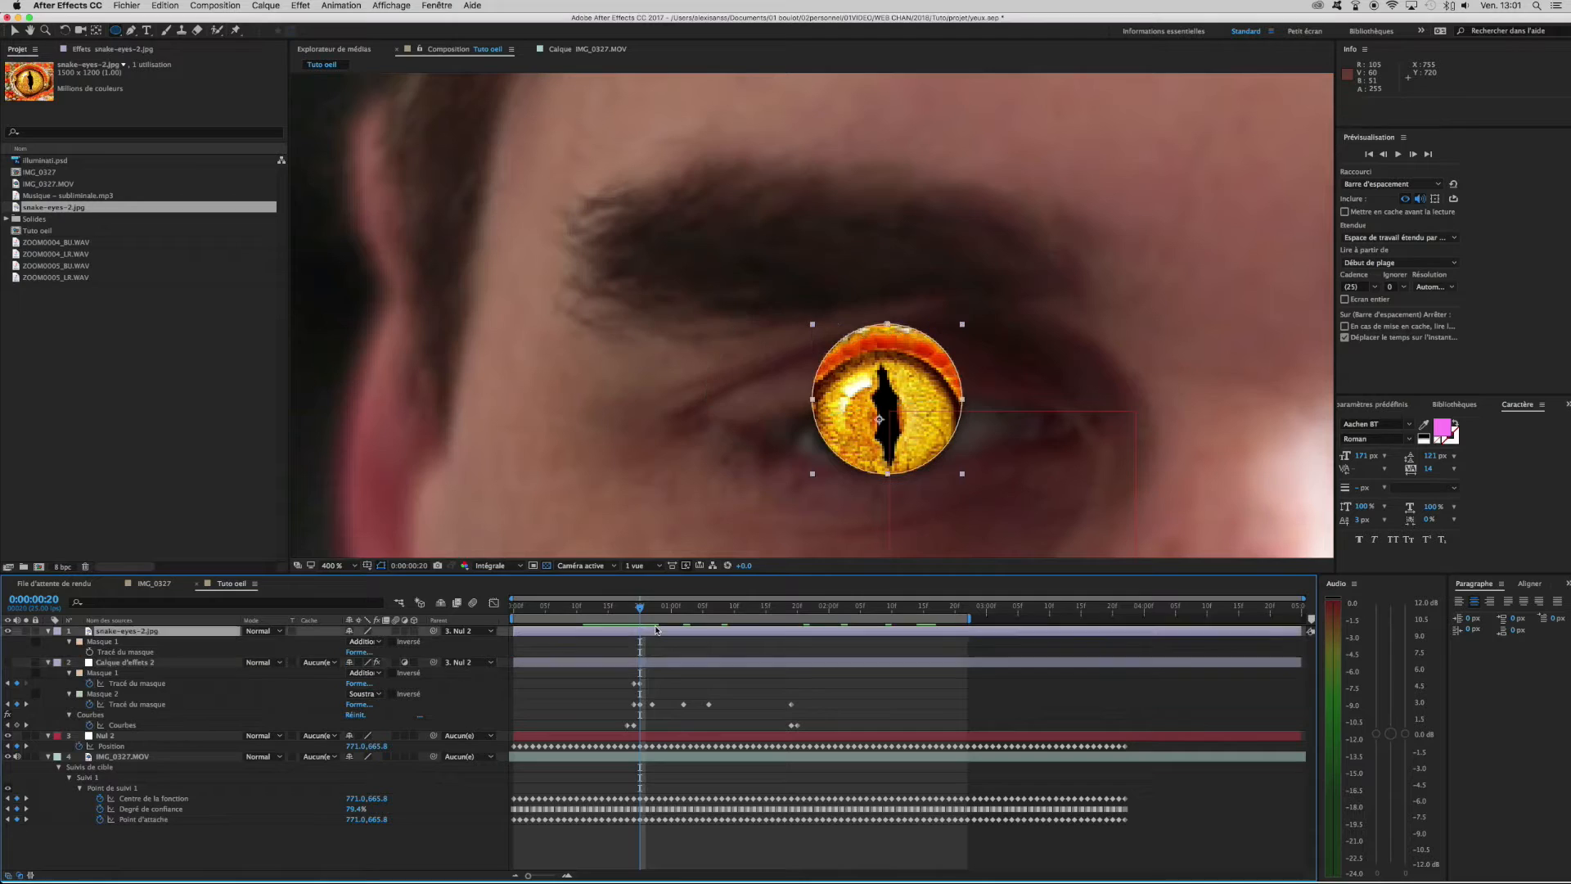
click(48, 631)
key(m)
click(116, 641)
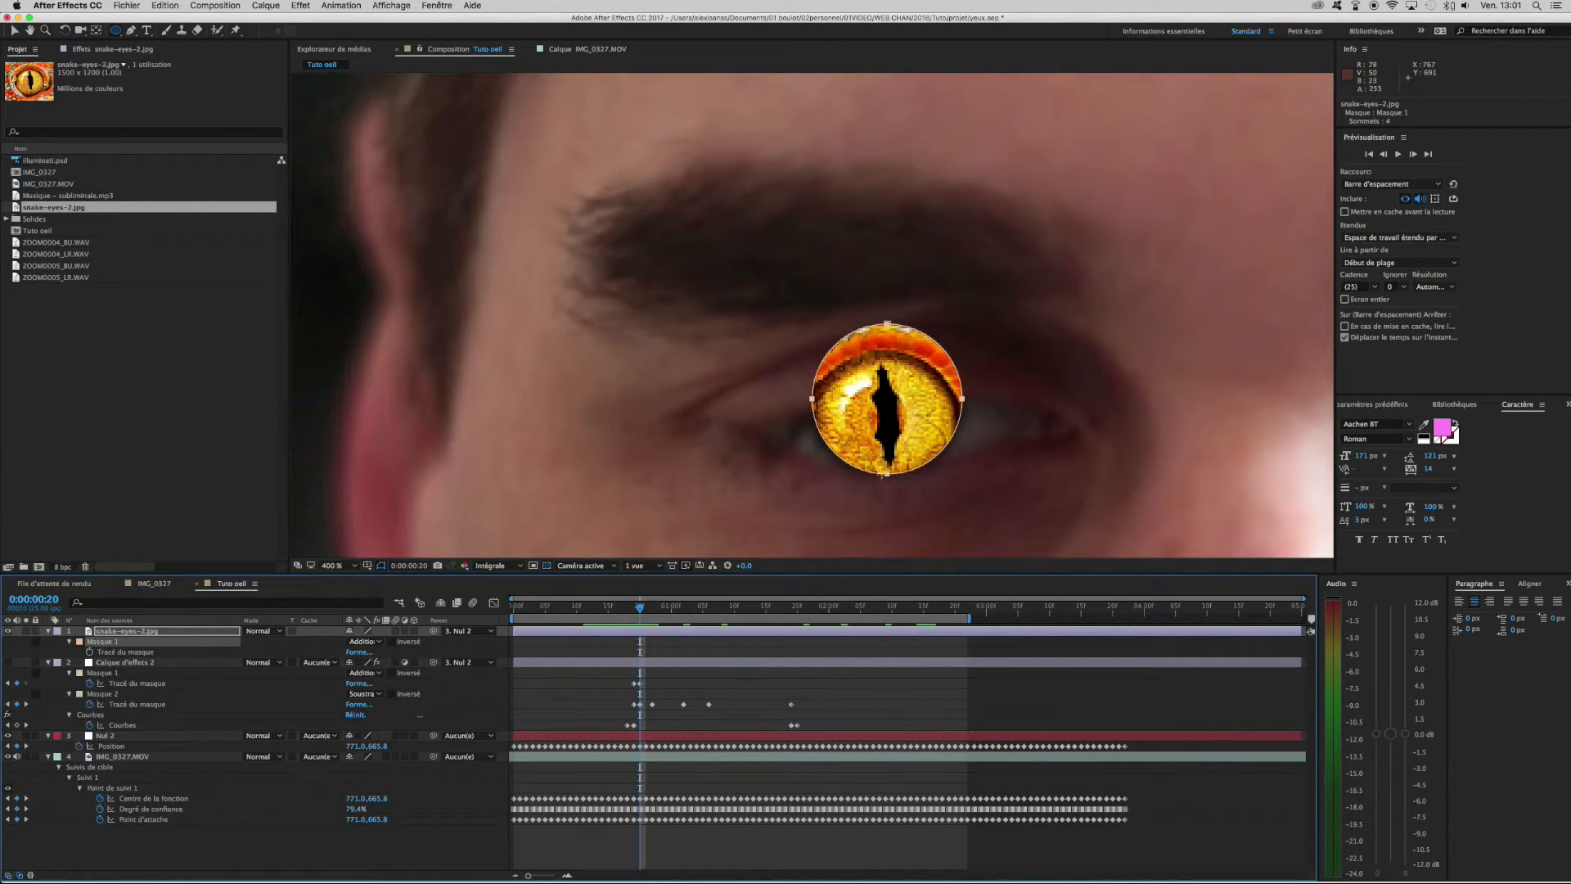
key(v)
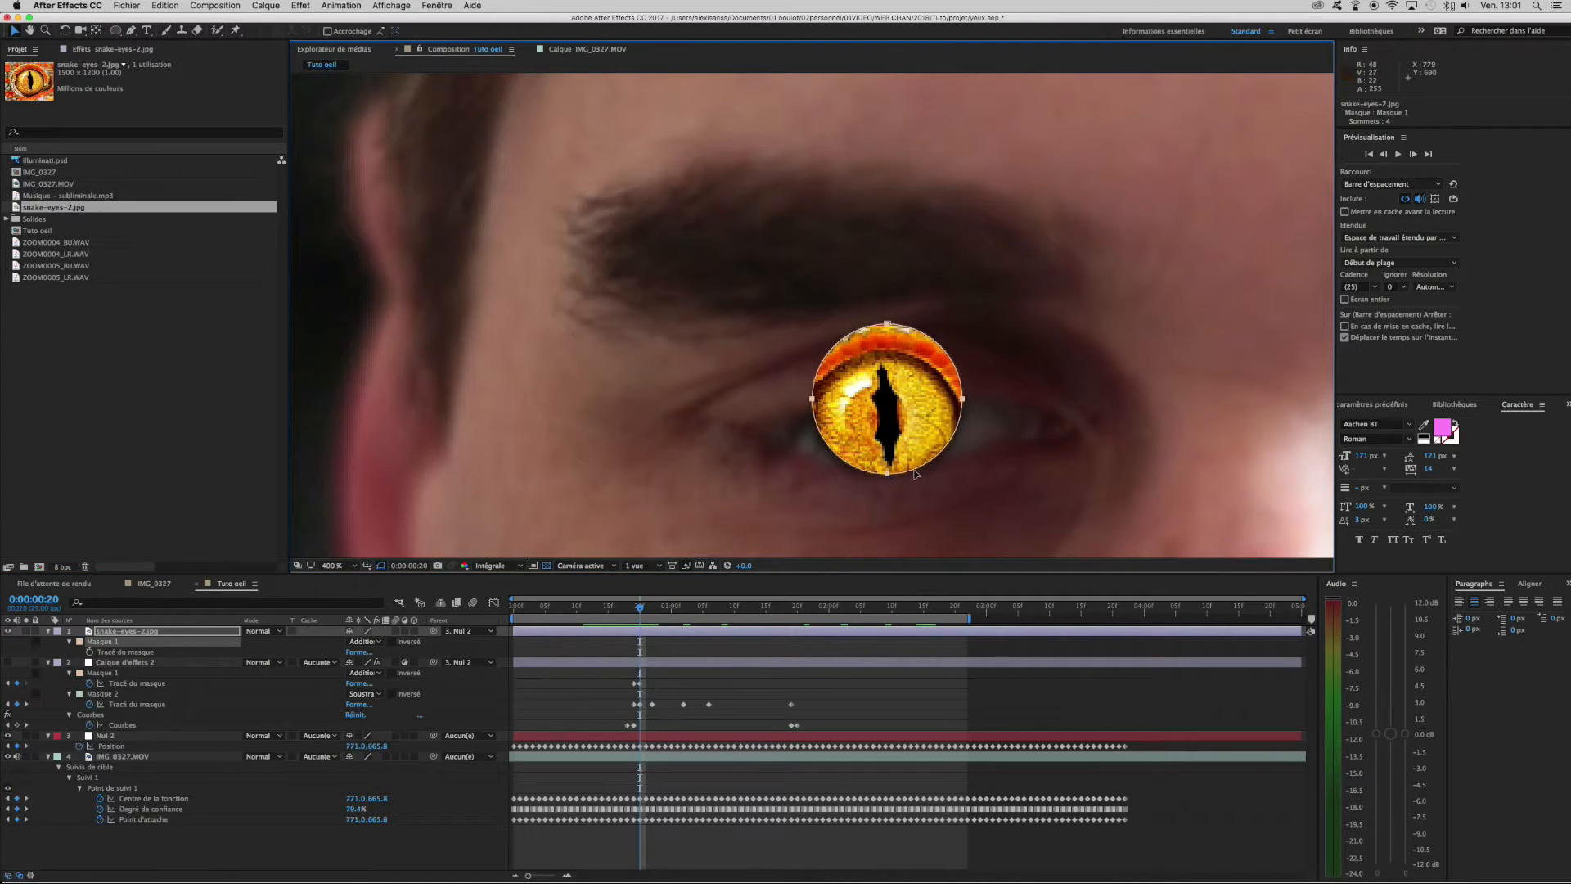
mouse_move(922, 471)
mouse_down()
mouse_move(957, 439)
mouse_move(919, 470)
mouse_up()
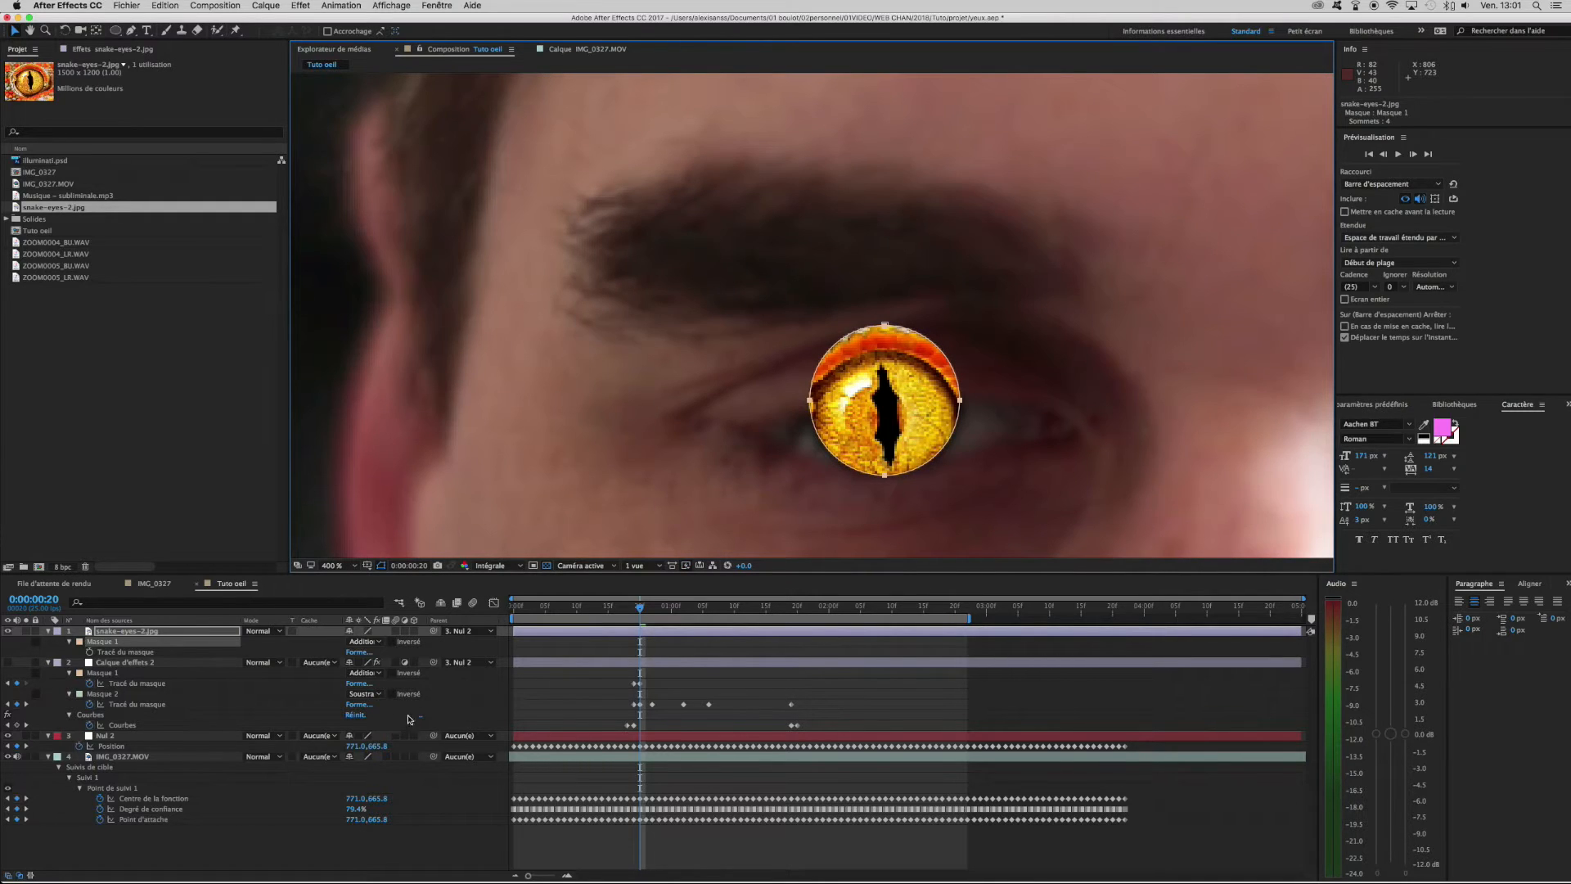
Try the Addition and Incrustation blending modes on the snake-eyes-2.jpg layer.
click(259, 633)
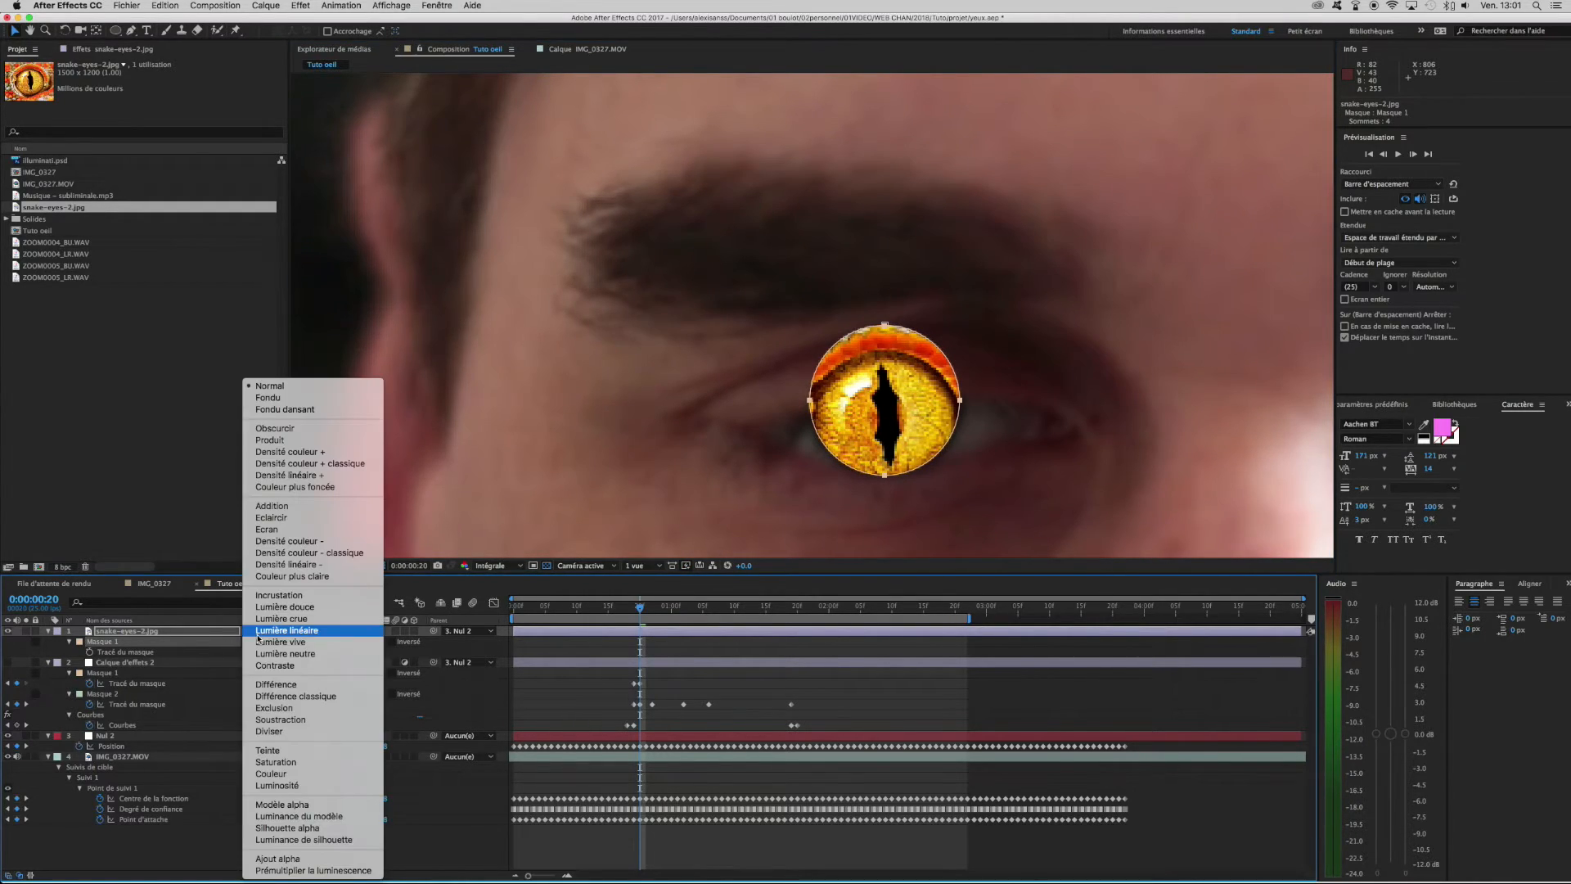
click(277, 507)
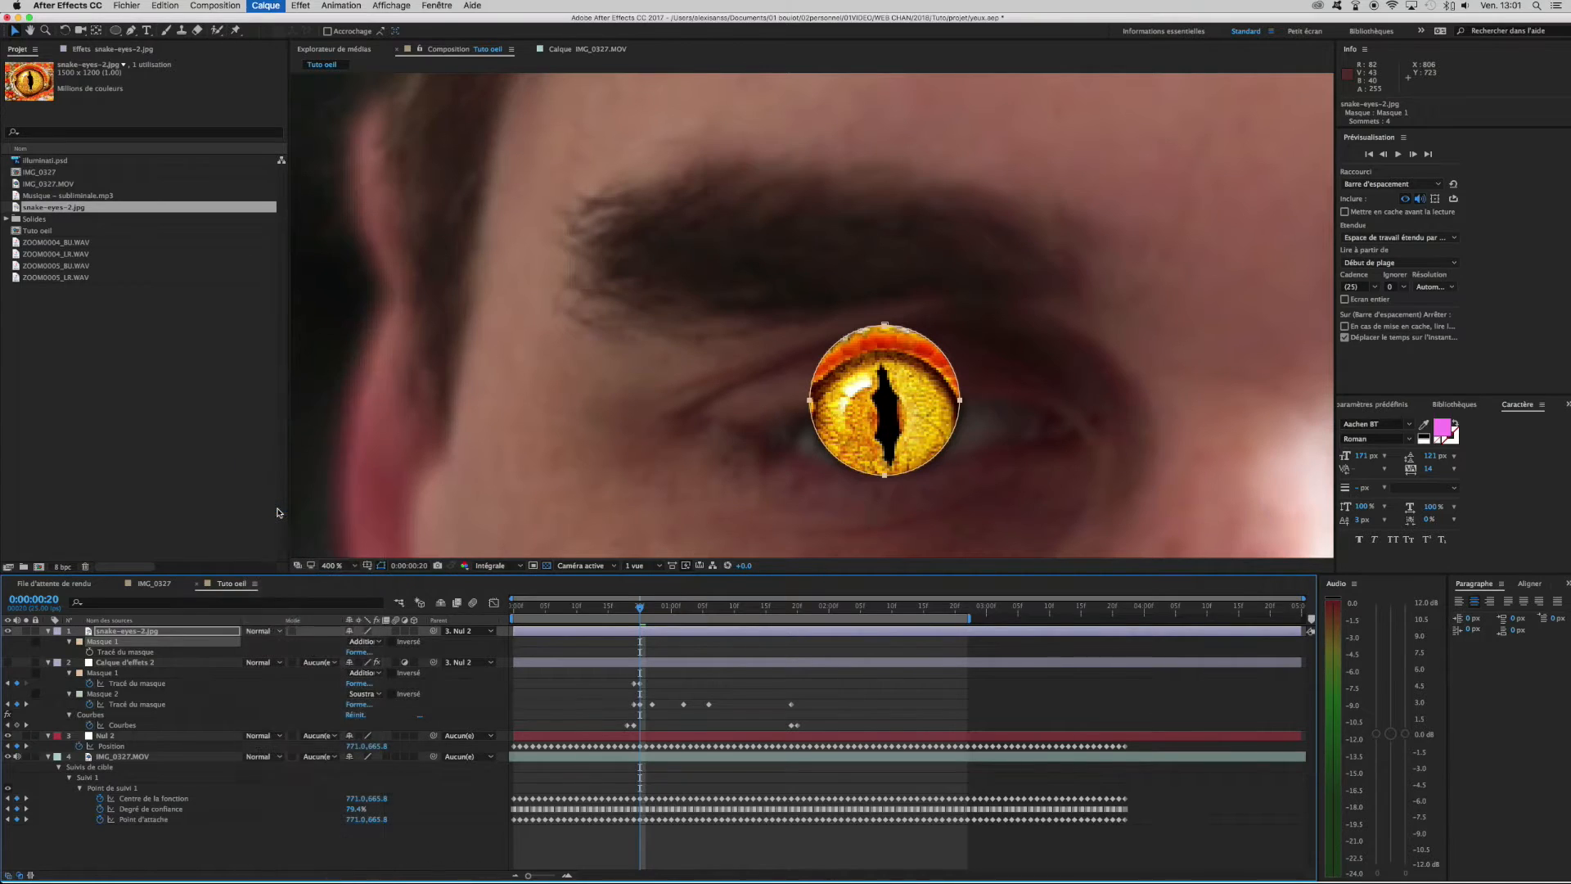
click(276, 631)
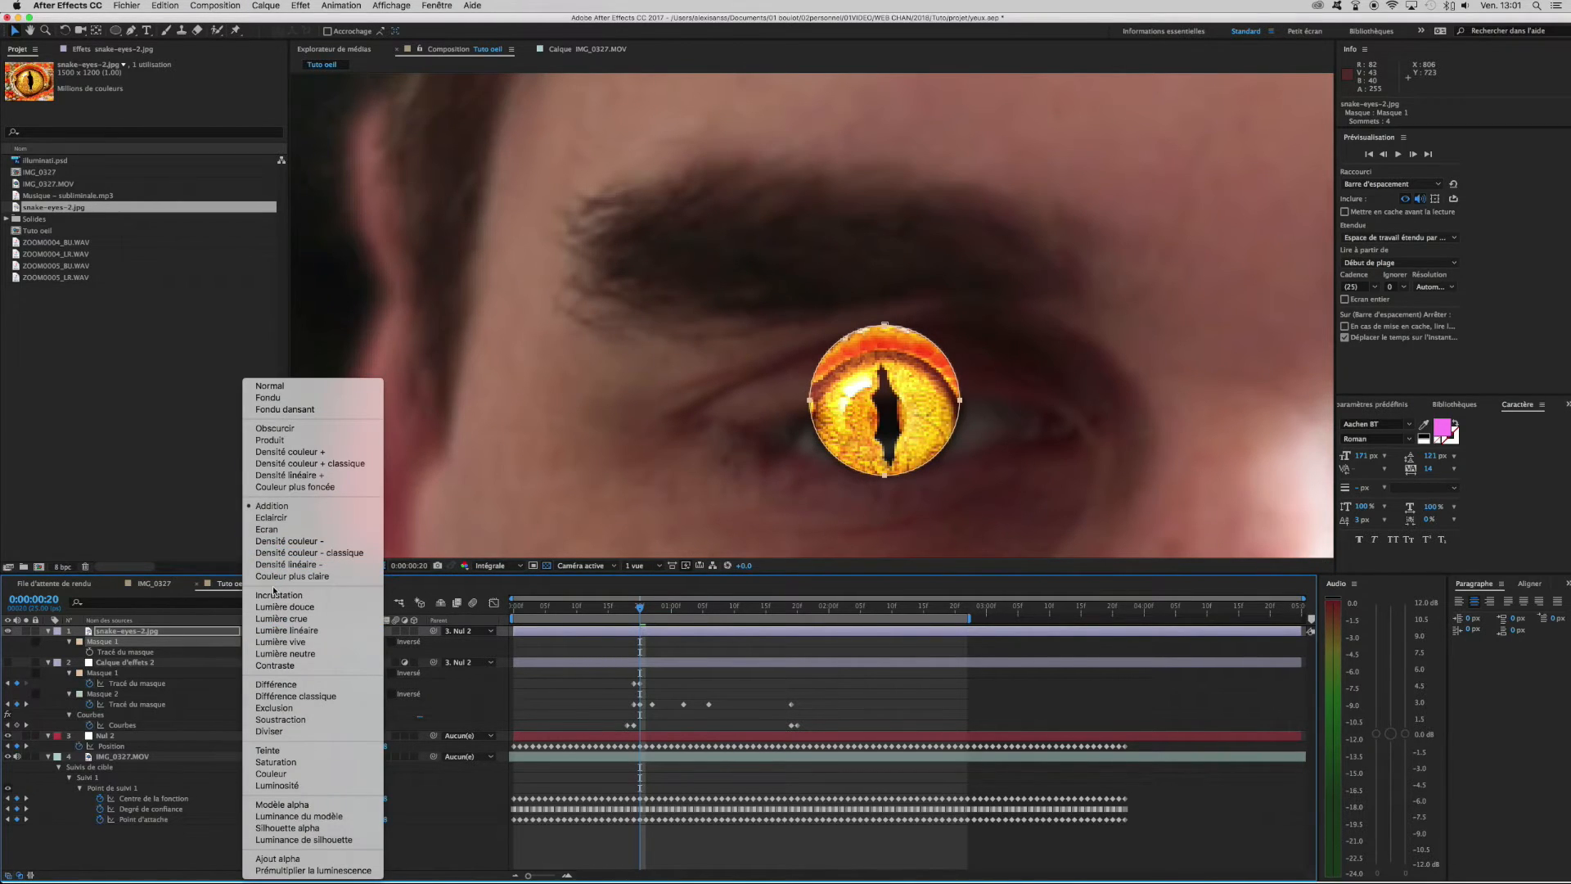
click(276, 596)
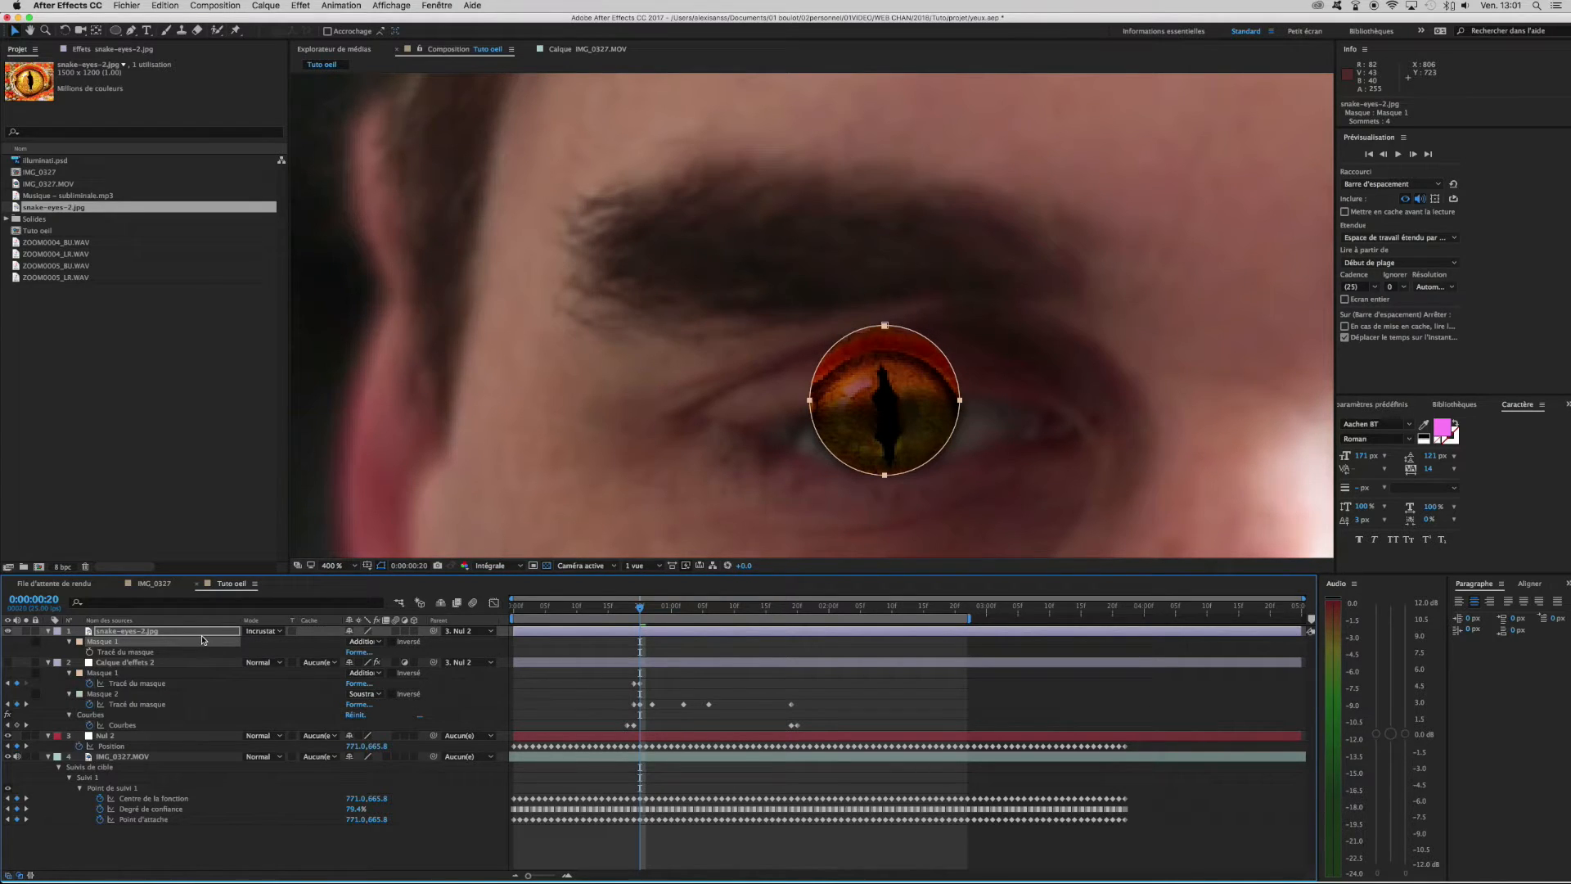
Set the snake-eyes-2.jpg layer's blending mode to Lumière douce.
key(t)
click(263, 631)
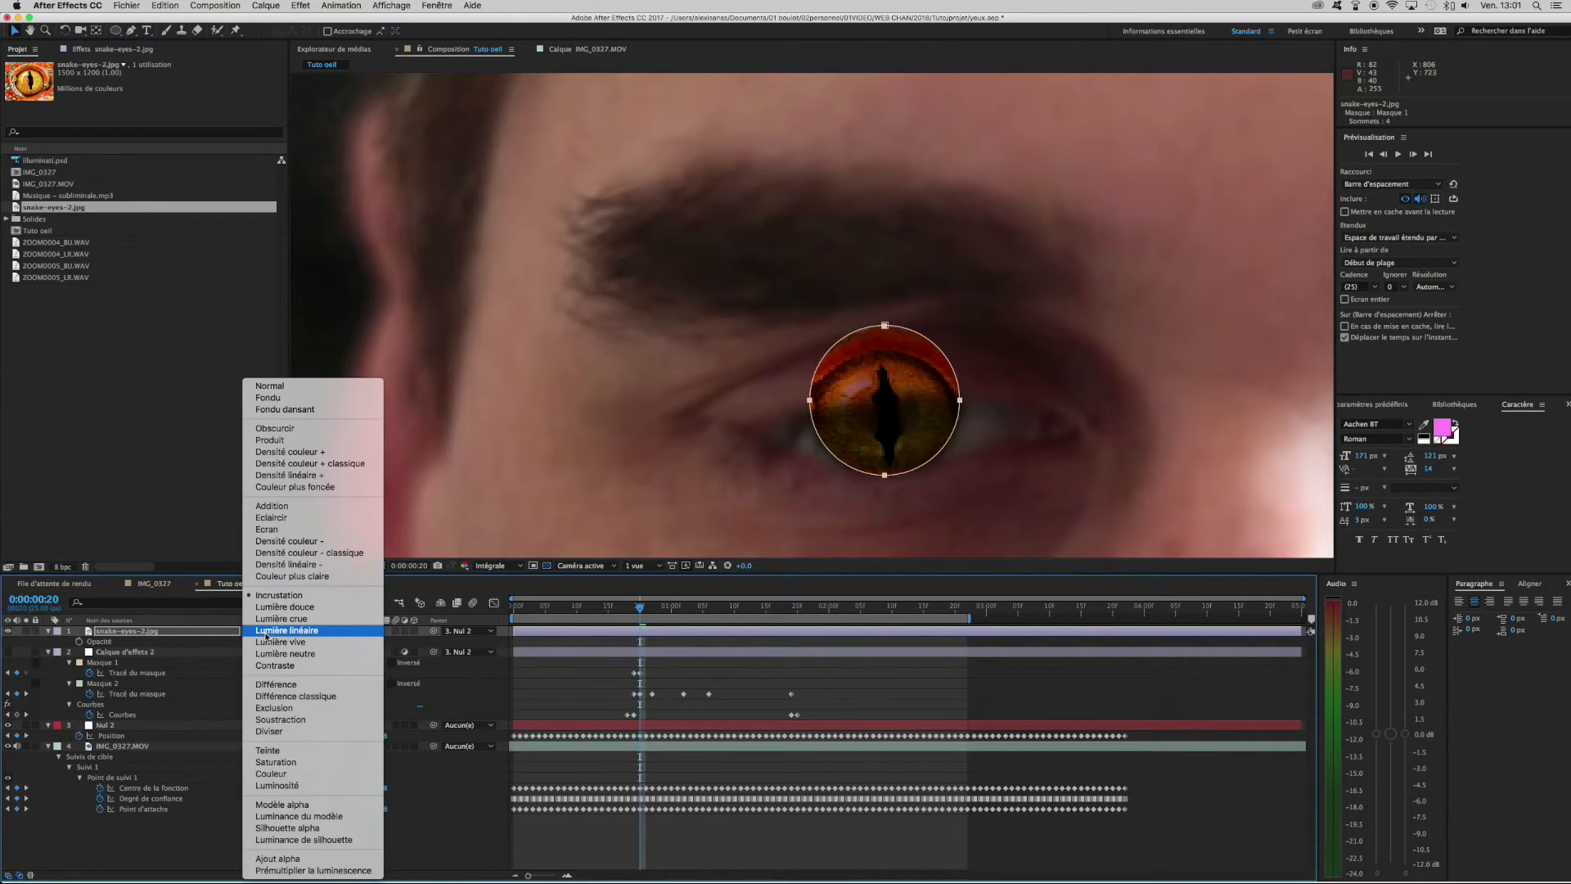
click(288, 609)
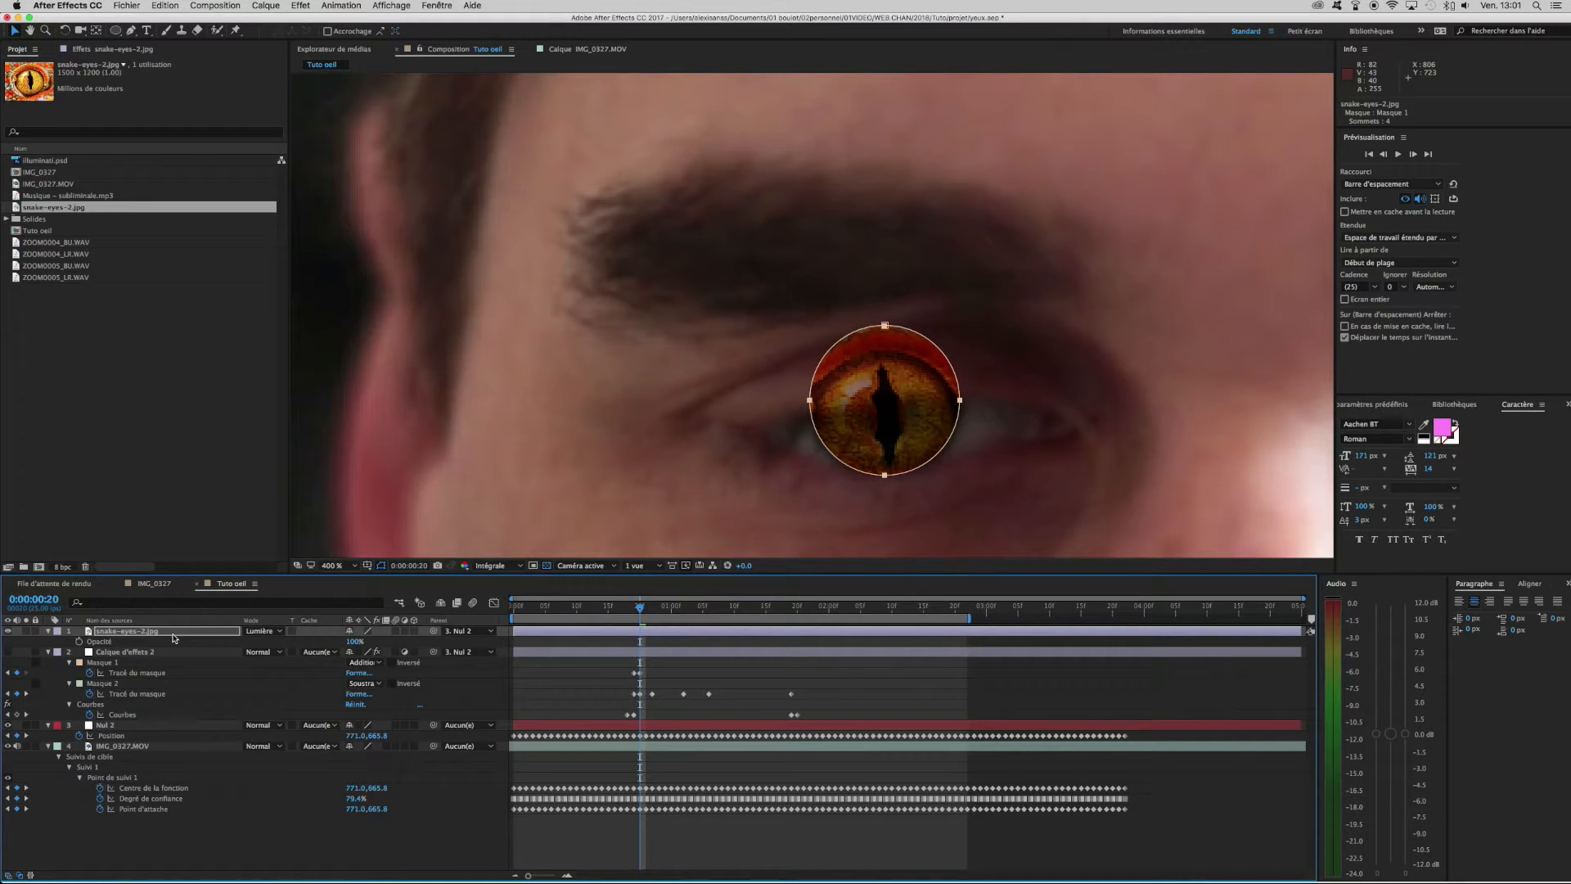
Set the feather of the snake-eyes-2.jpg layer's Masque 1 to 10 pixels and increase it further to about 416 pixels.
key(m)
key(f)
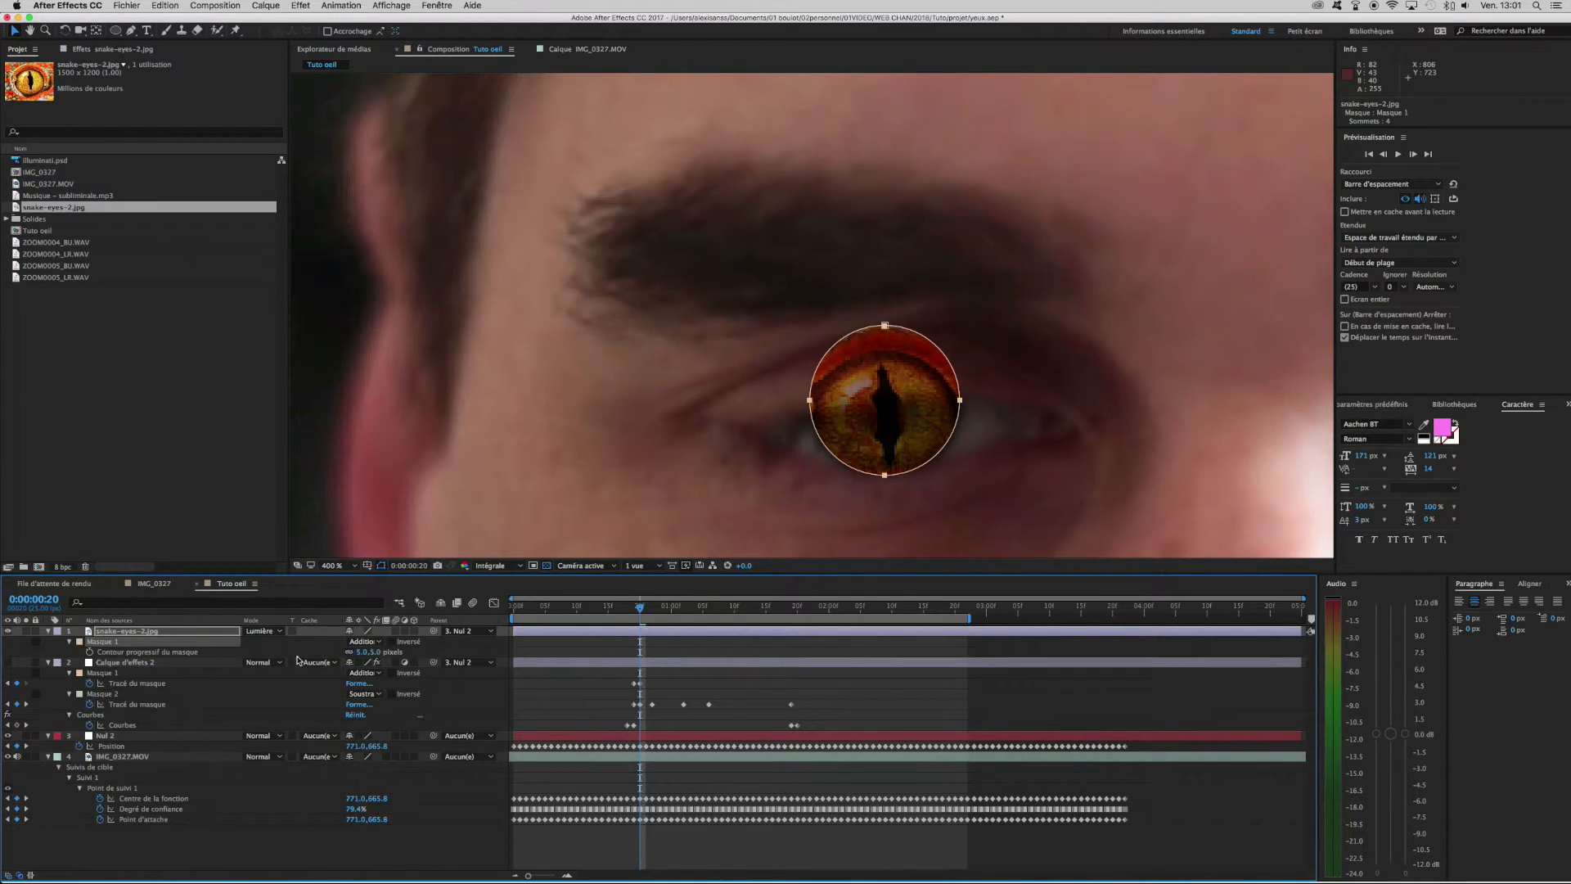
click(361, 653)
text(10)
key(Return)
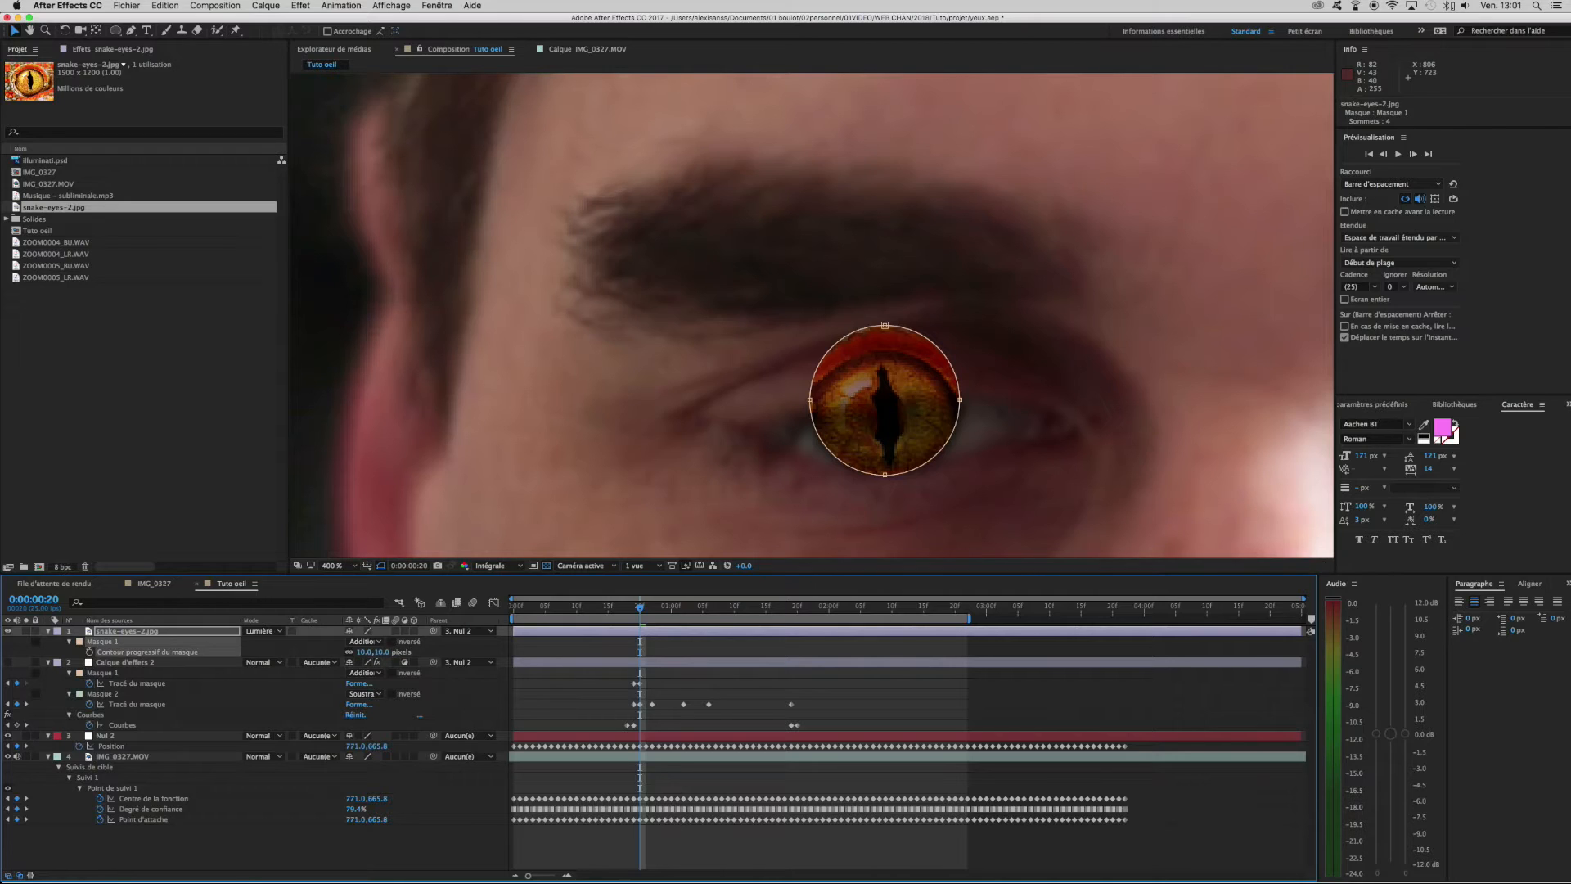
drag(360, 652, 447, 652)
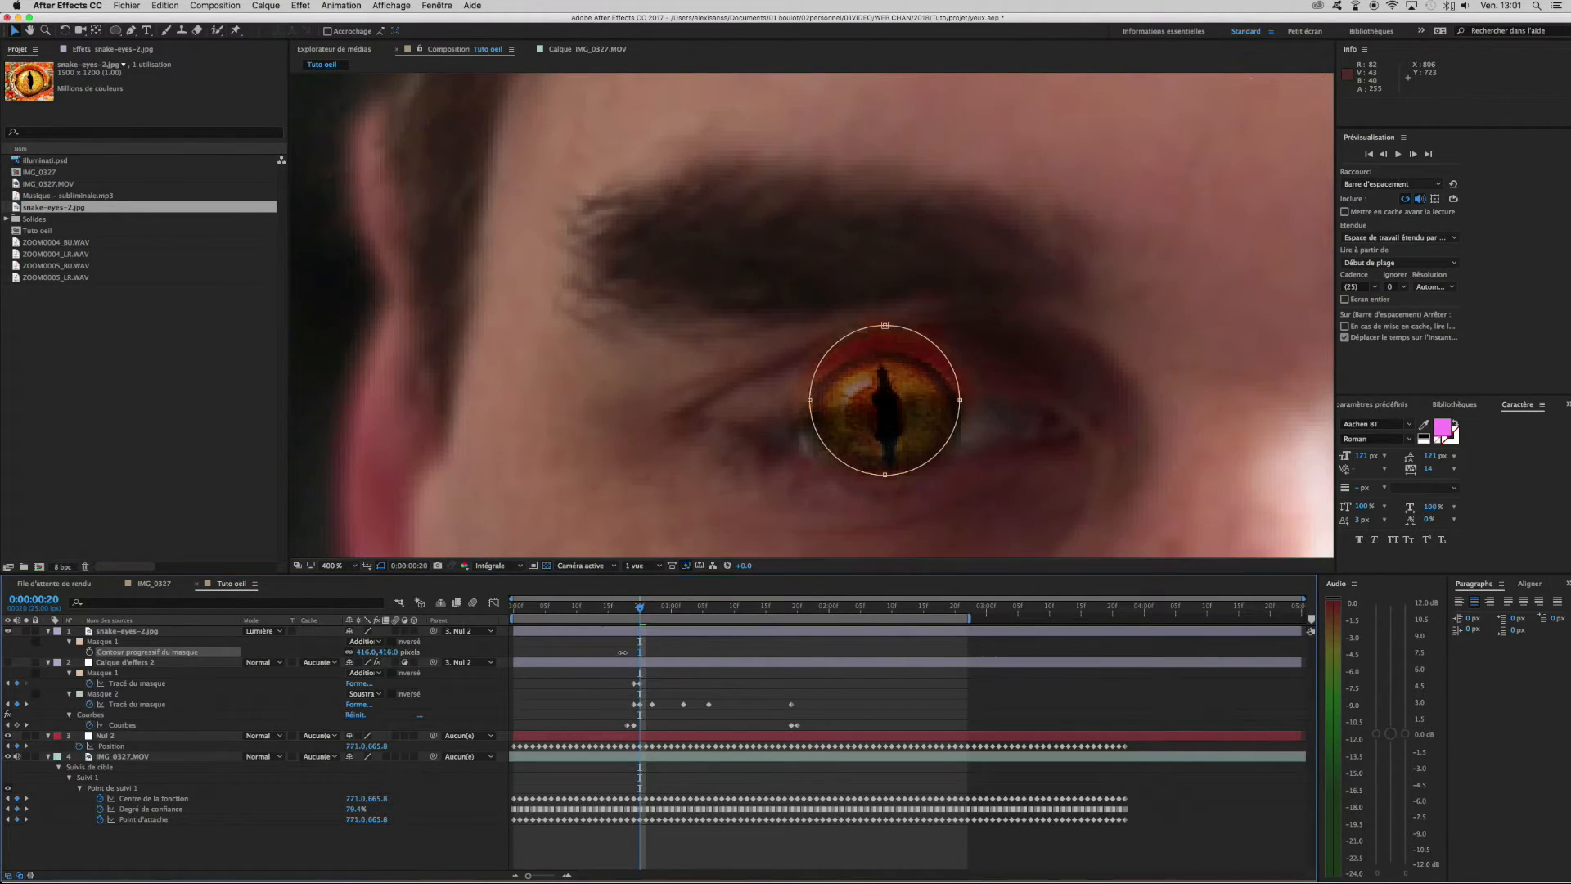
Set the feather of the snake-eyes-2.jpg layer's Masque 1 to 5 pixels.
drag(598, 652, 304, 651)
click(367, 653)
text(5)
key(Return)
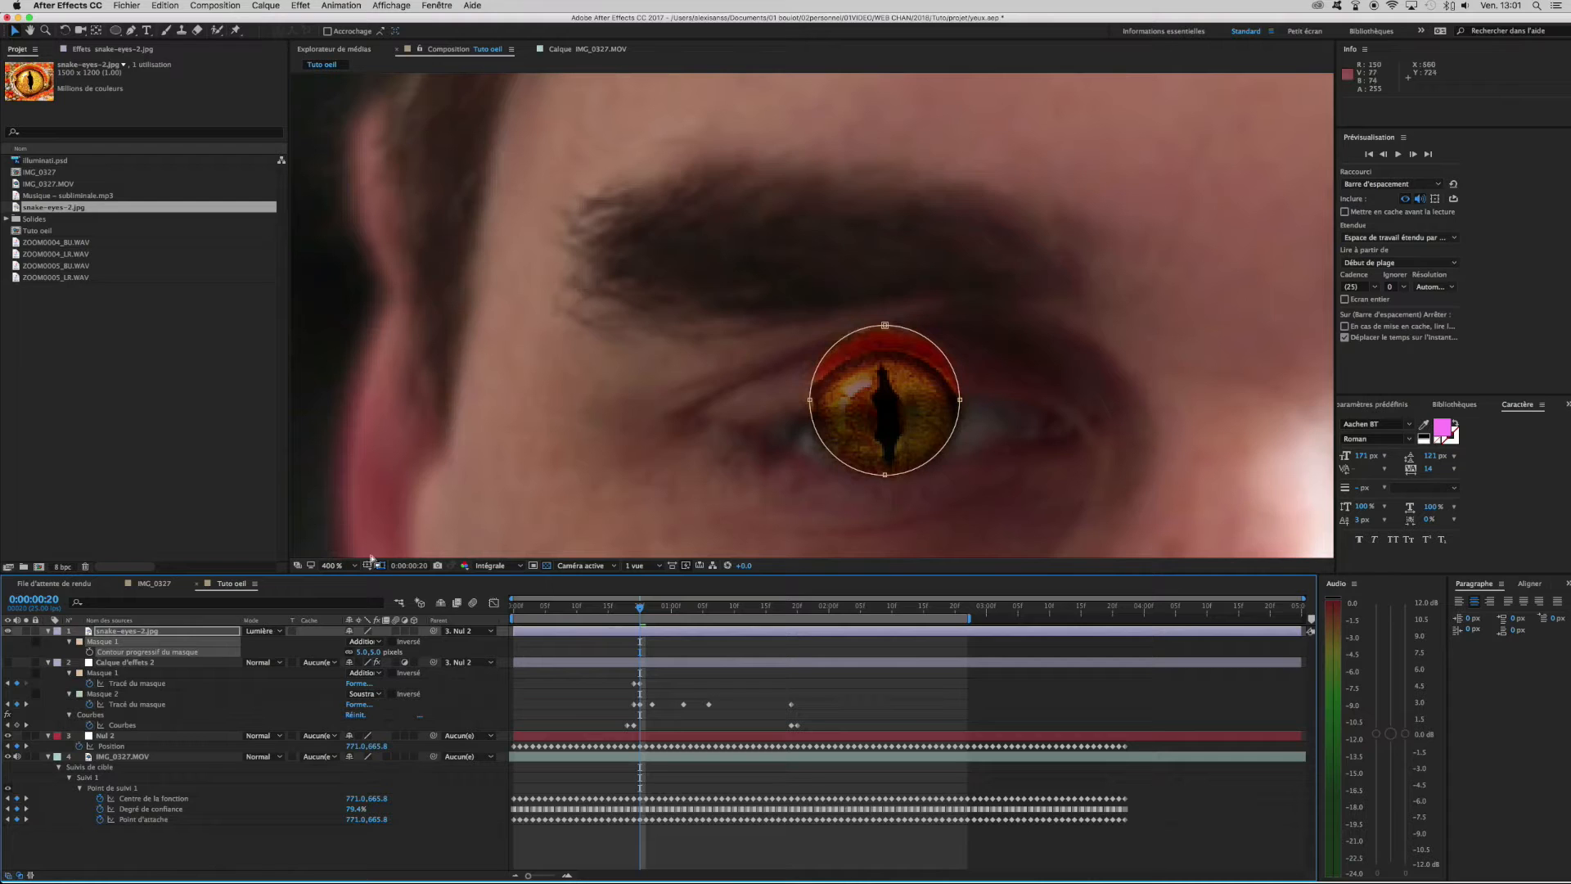
Contract the snake-eyes-2.jpg layer's Masque 1 with a mask expansion of about -28 pixels.
click(69, 642)
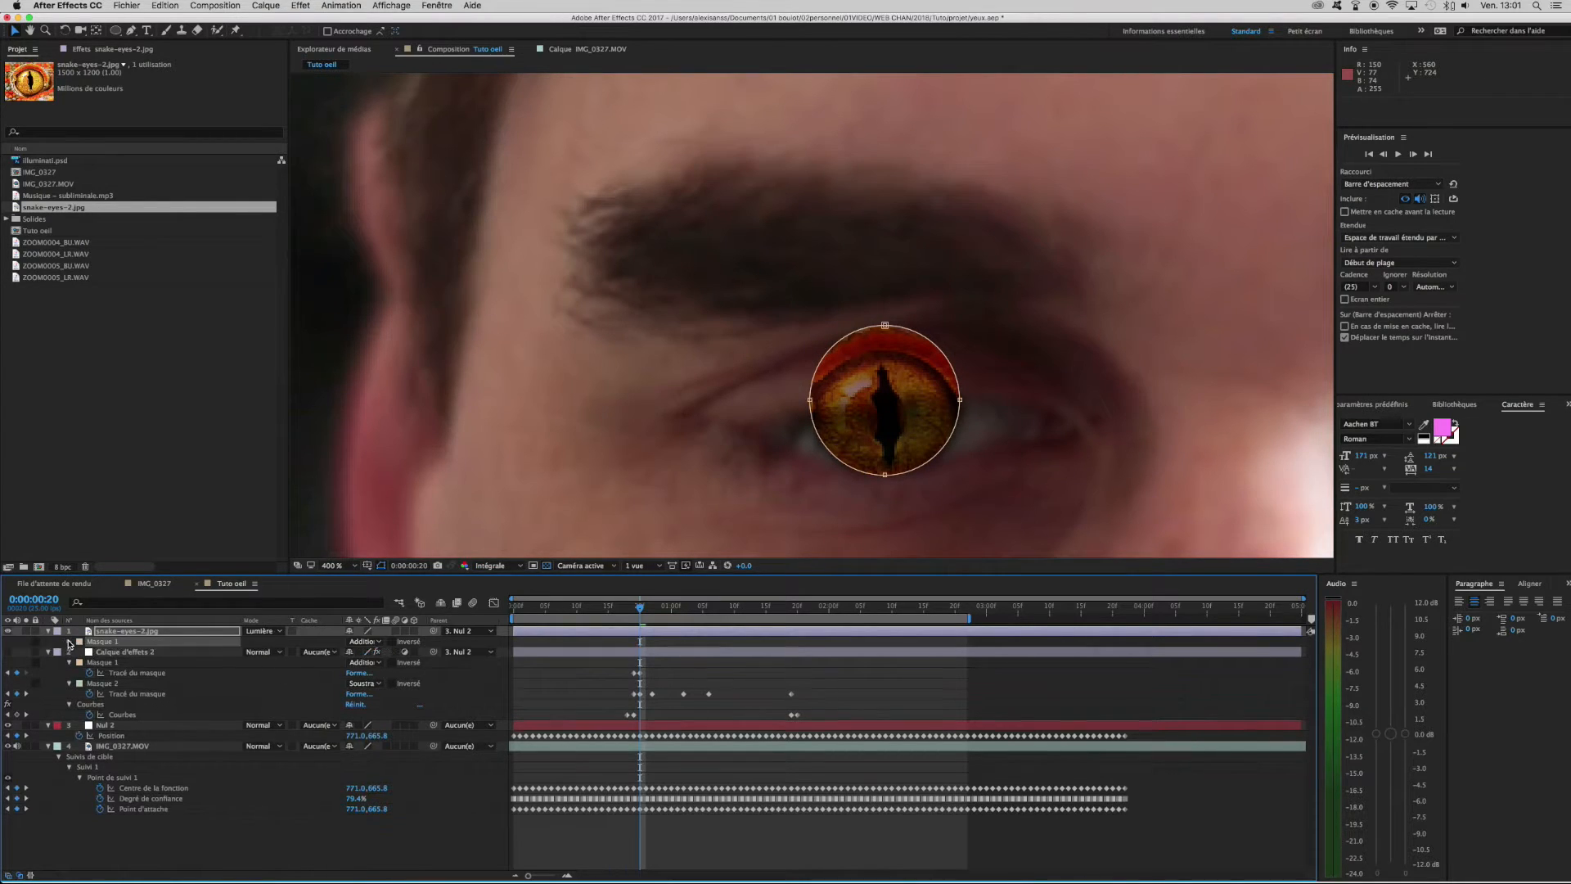
click(68, 642)
mouse_move(358, 685)
mouse_down()
mouse_move(315, 686)
mouse_move(352, 683)
mouse_move(334, 682)
mouse_up()
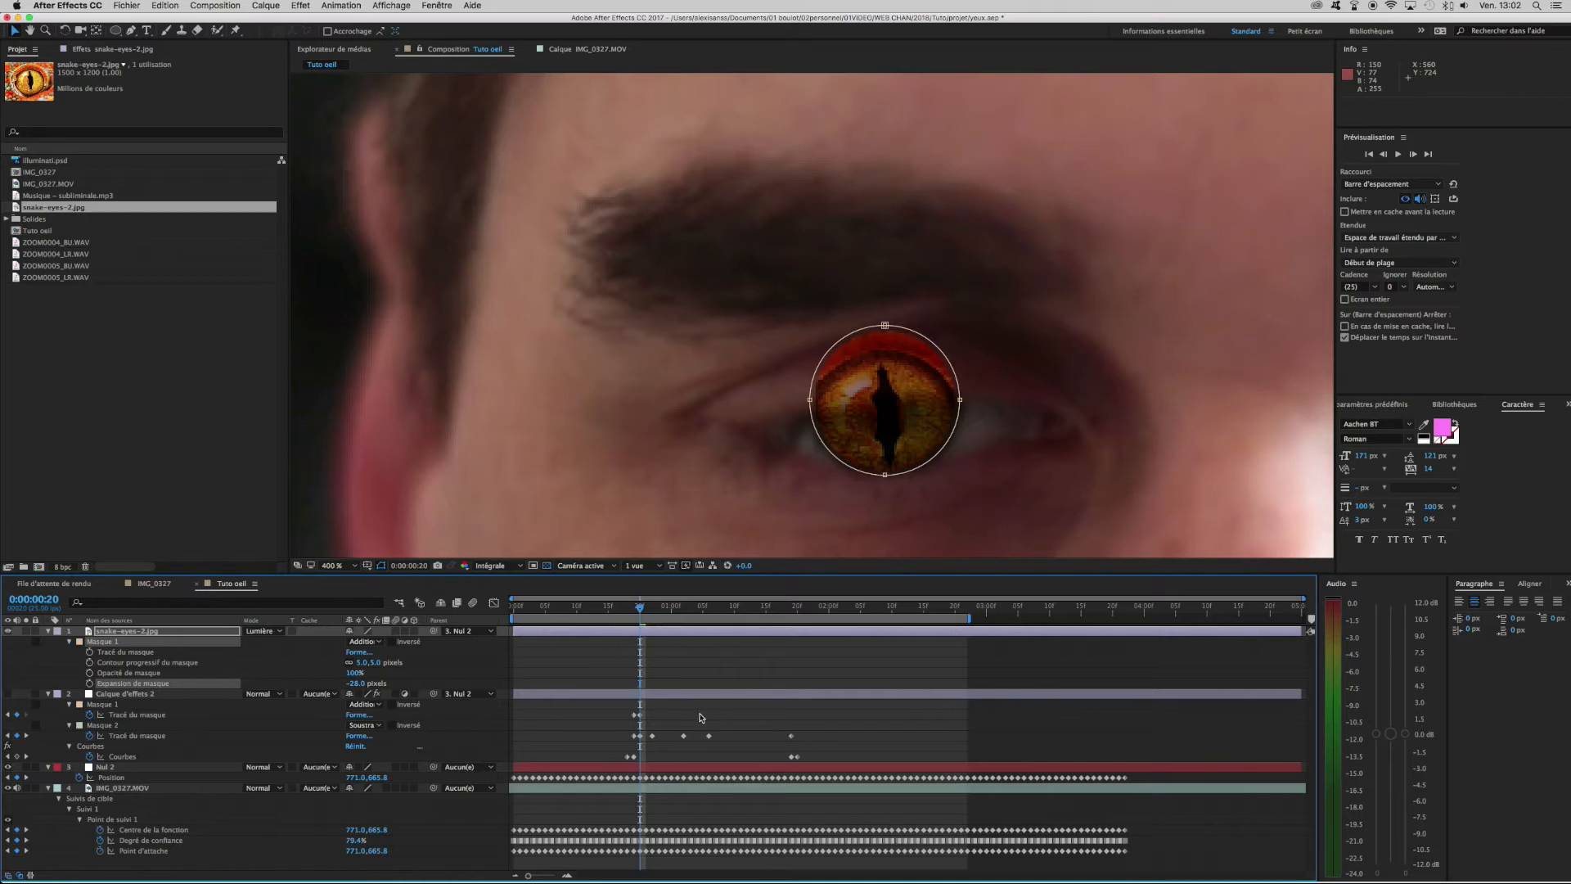
click(257, 660)
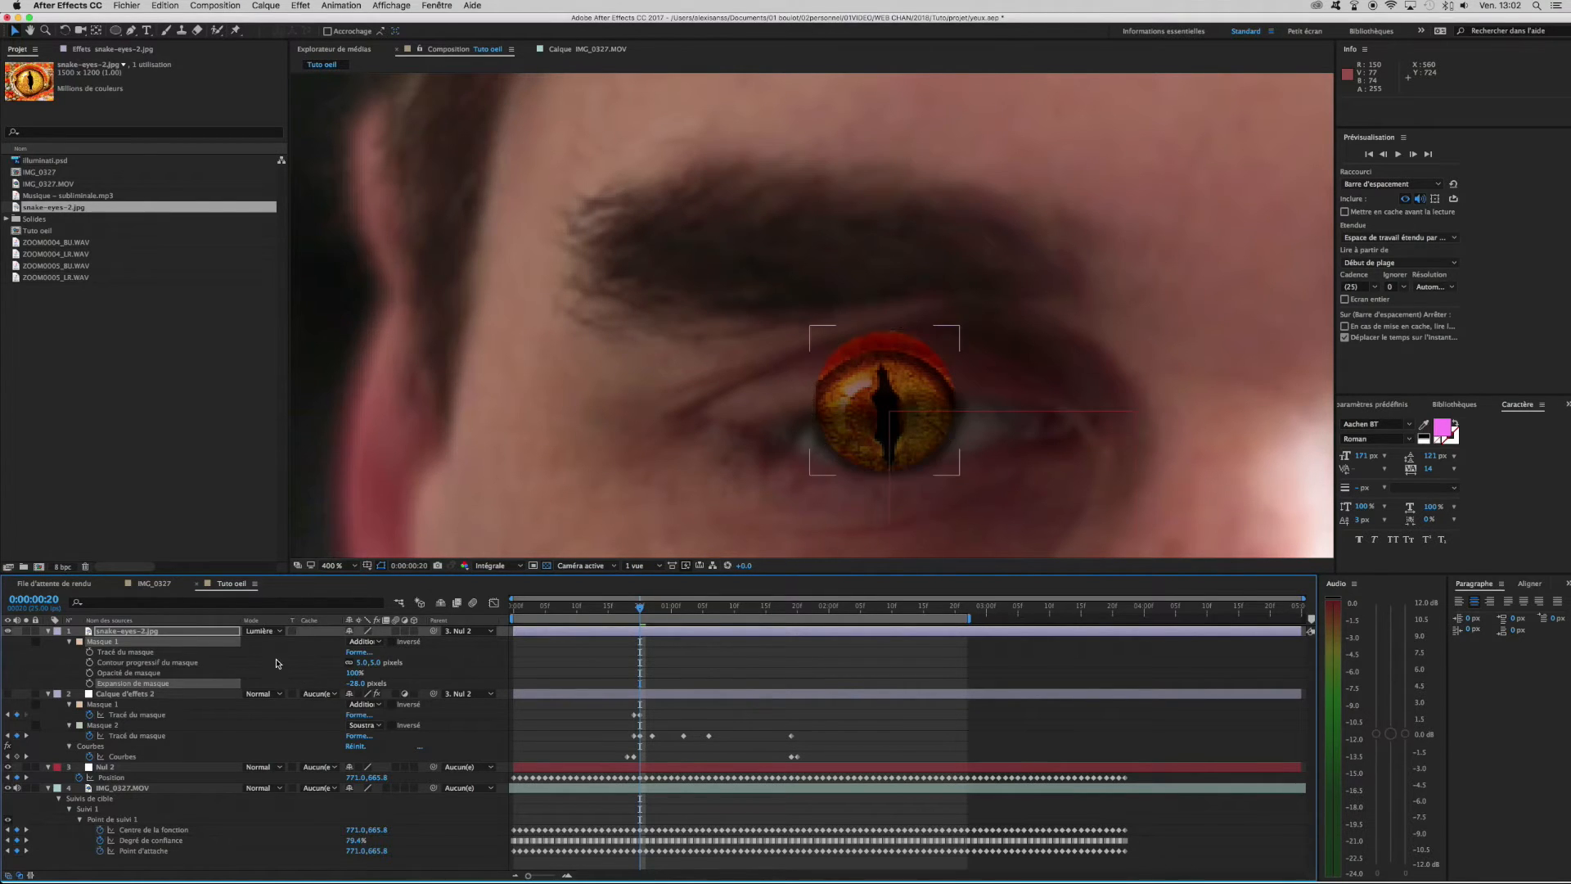
Keyframe Masque 1's path on the snake-eyes-2.jpg layer at 0:00:00:20, then move the mask up and left over the iris at 0:00:00:19.
click(650, 632)
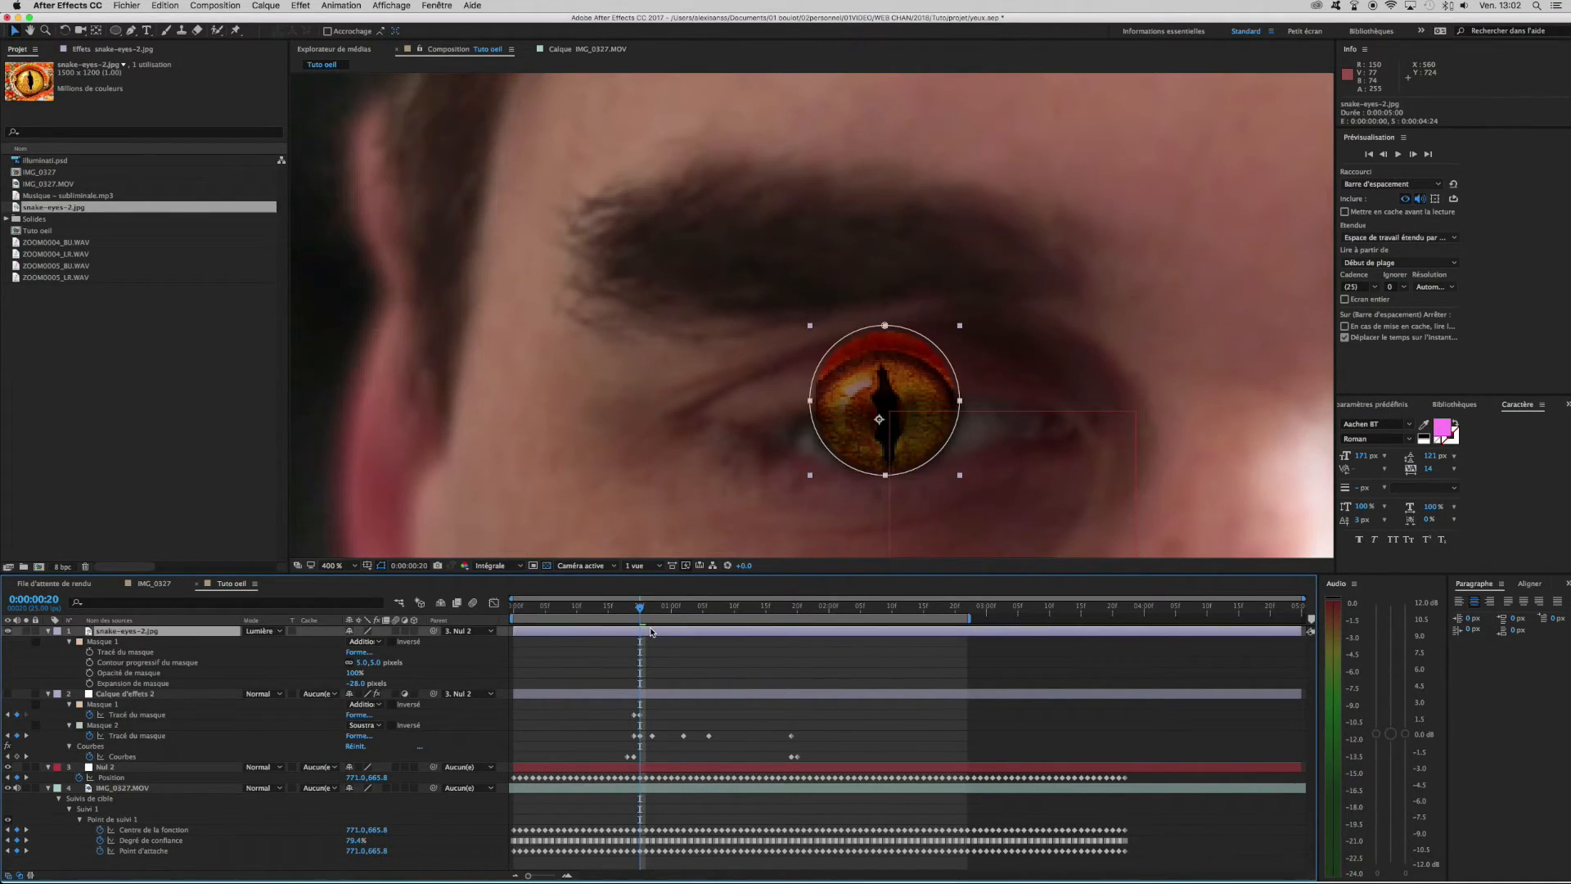
click(90, 654)
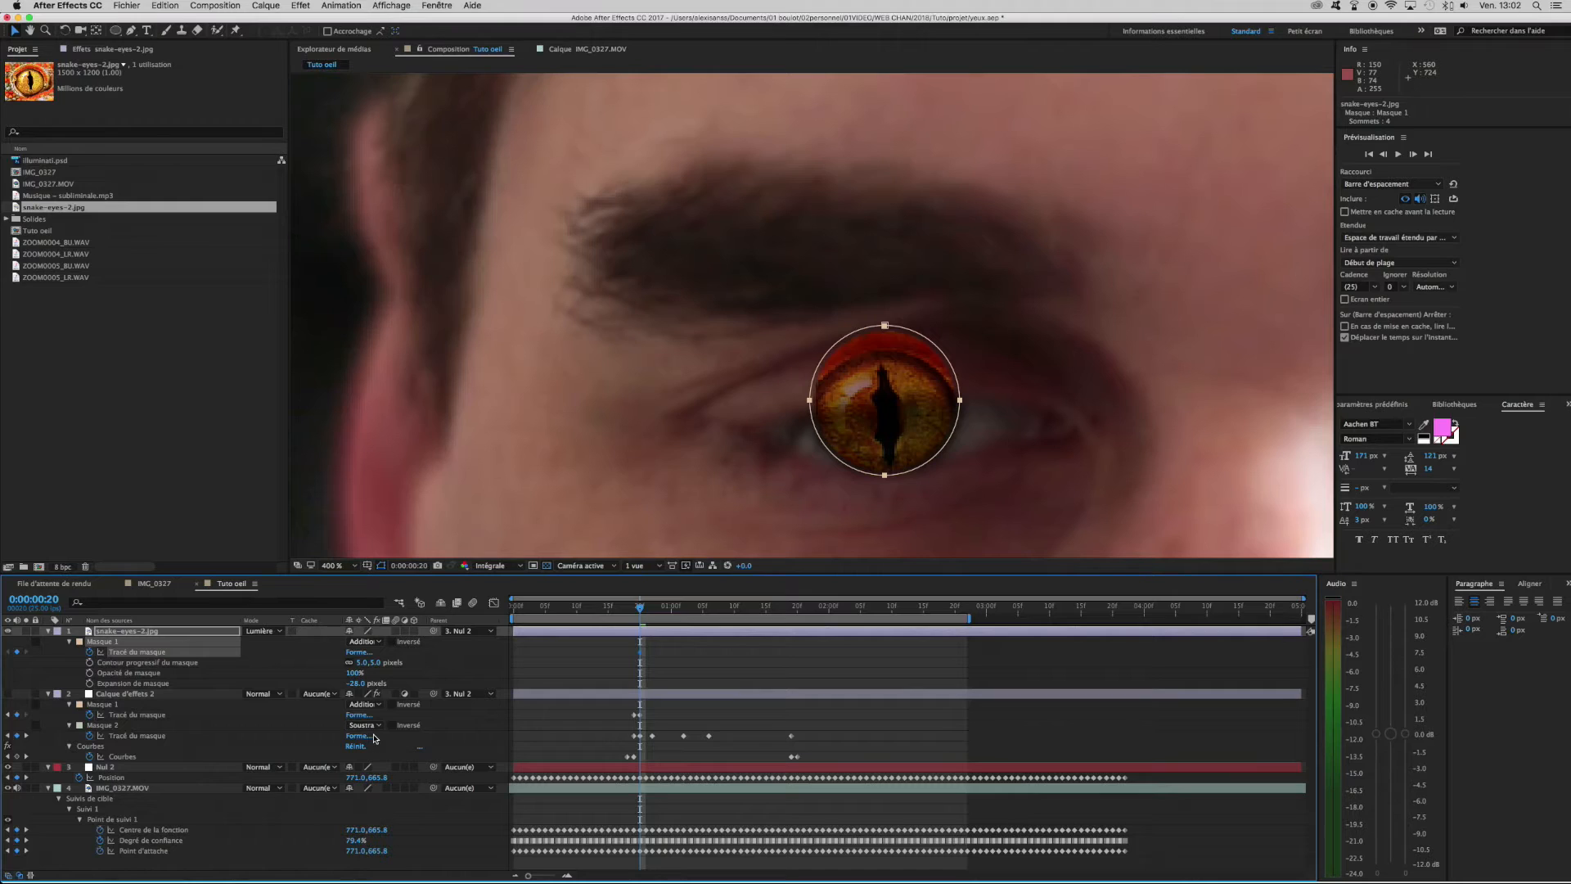
drag(639, 610, 632, 610)
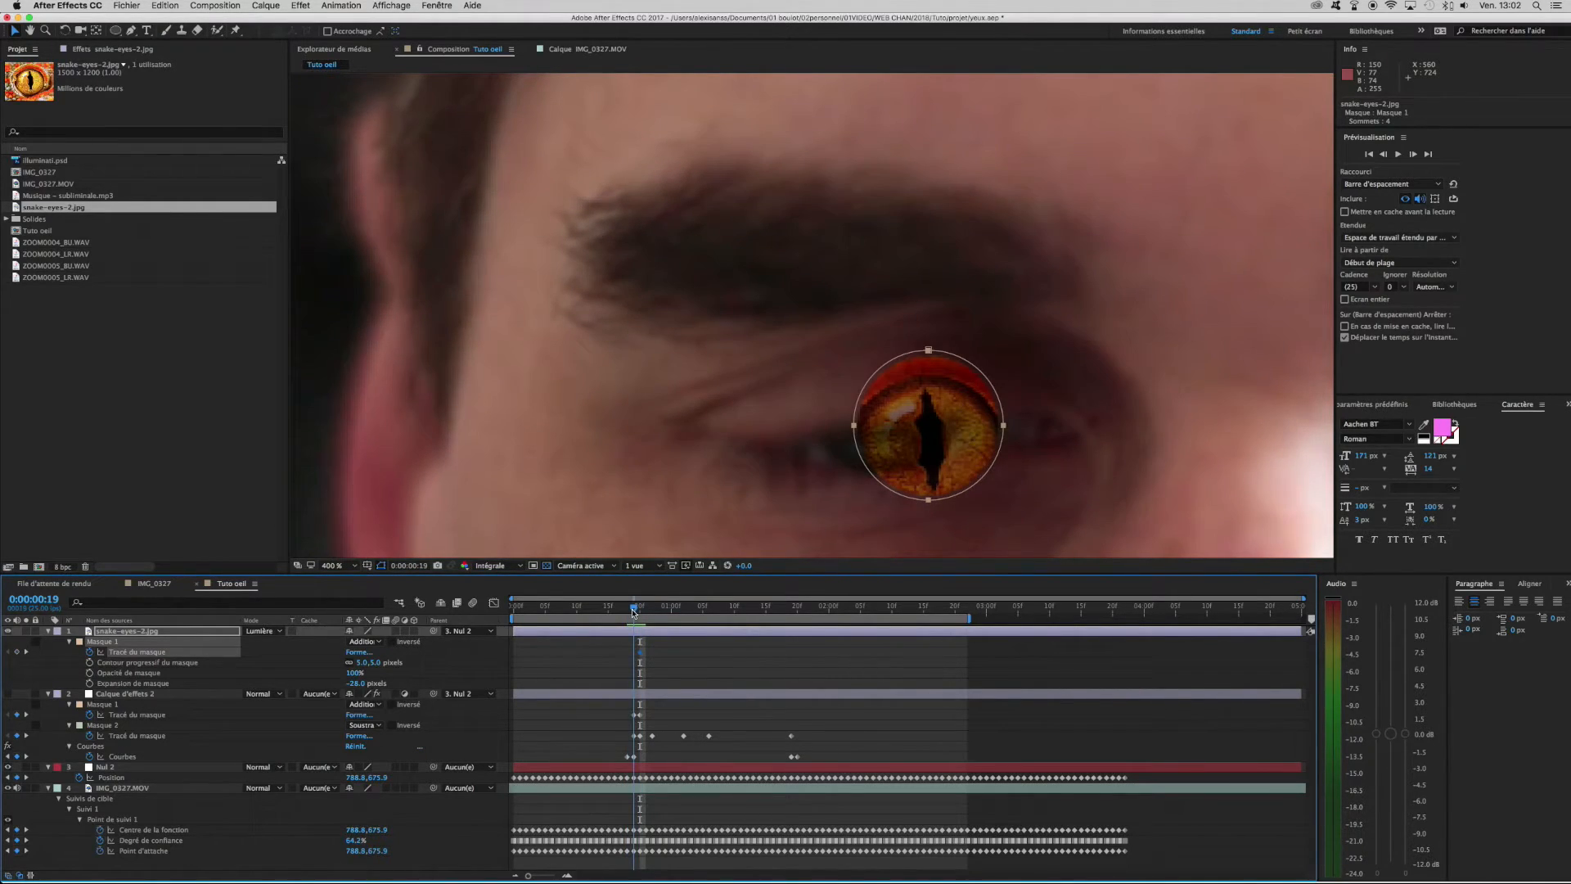
click(954, 493)
drag(954, 493, 919, 471)
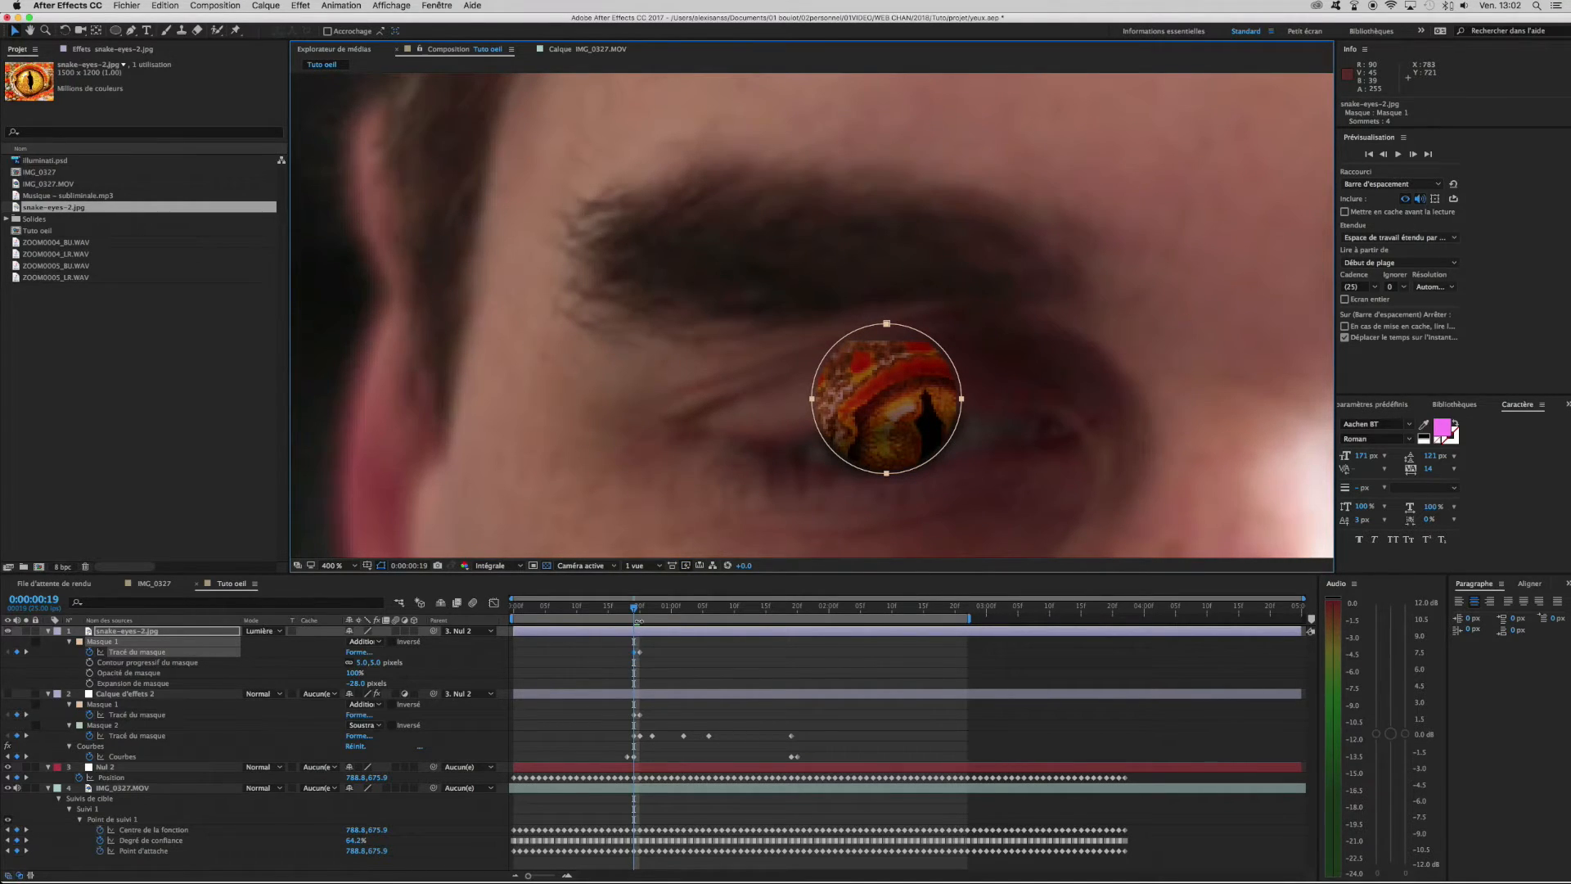
Keyframe the snake-eyes-2.jpg layer's opacity at 0% on 0:00:00:18 and 100% on 0:00:00:19.
key(Page_Up)
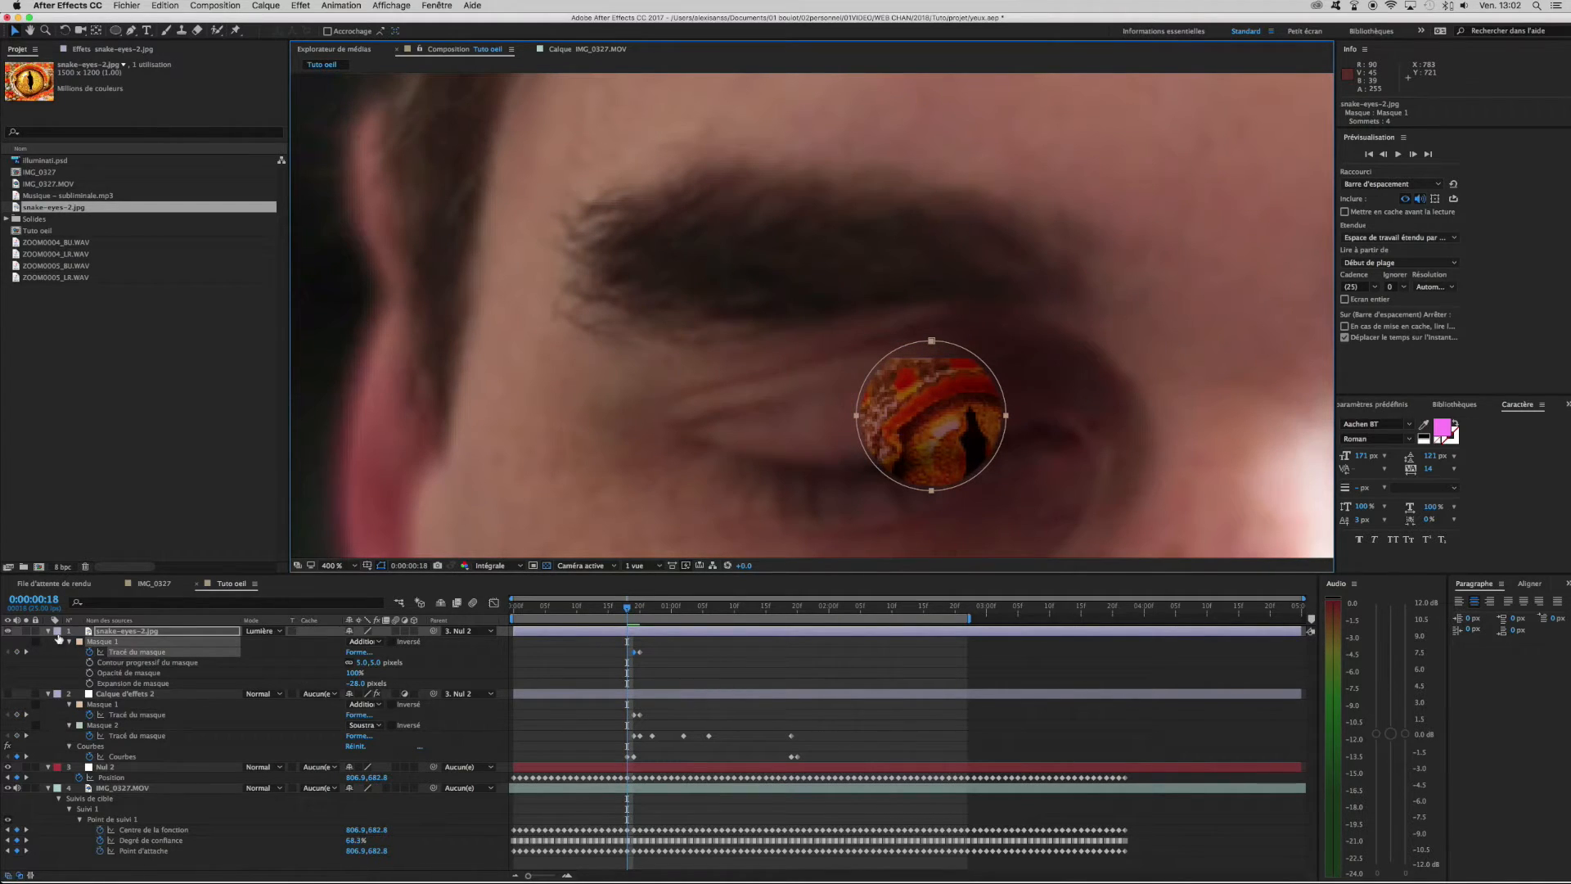
key(t)
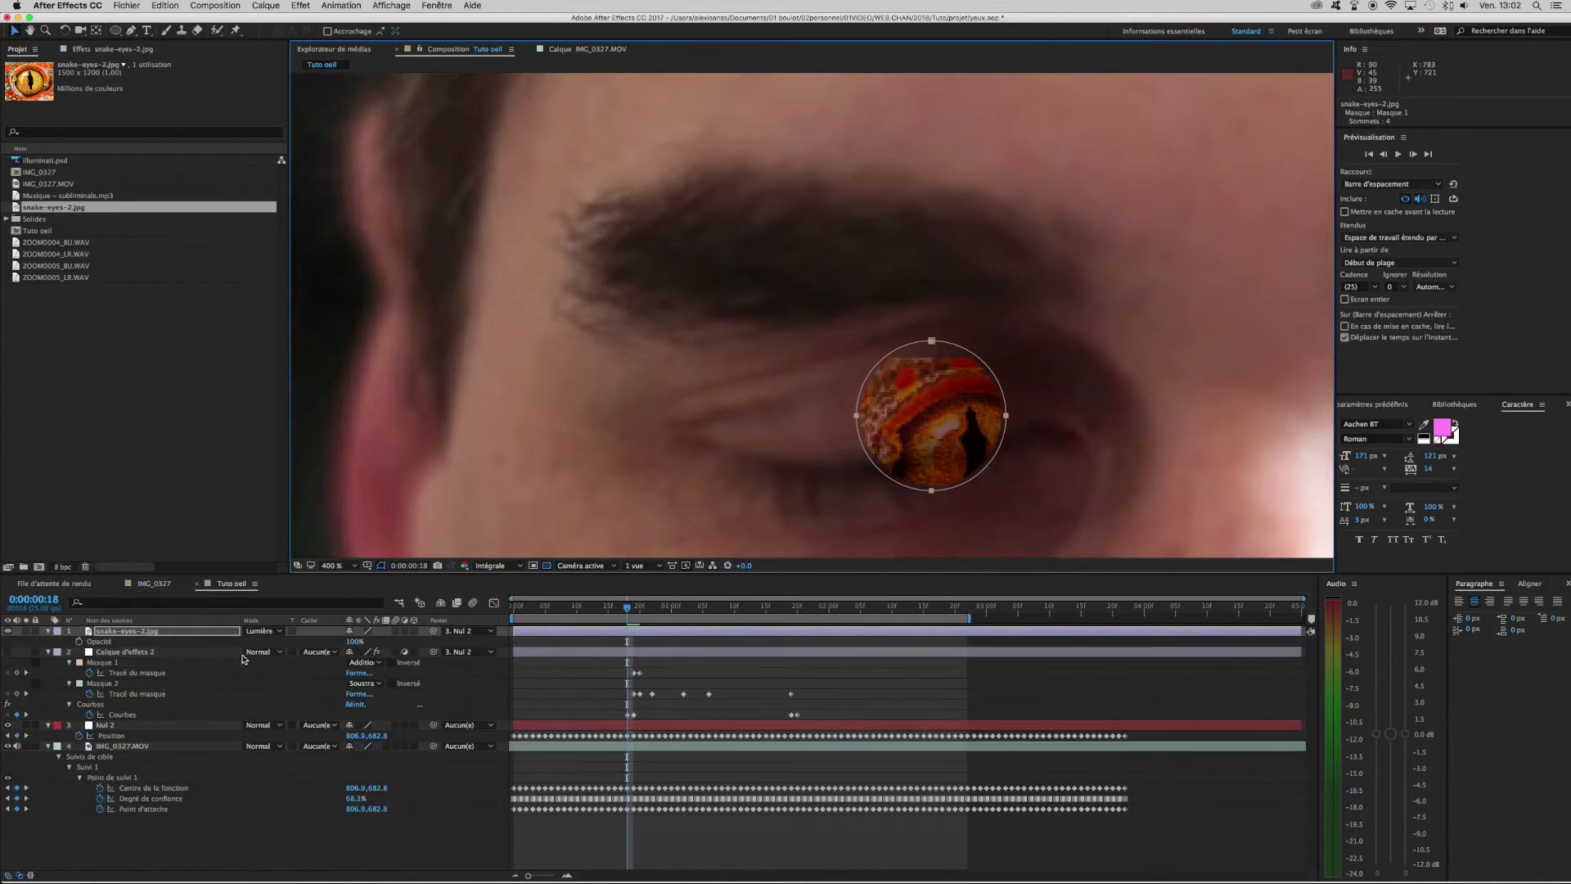
drag(355, 642, 2, 642)
click(81, 641)
key(Page_Down)
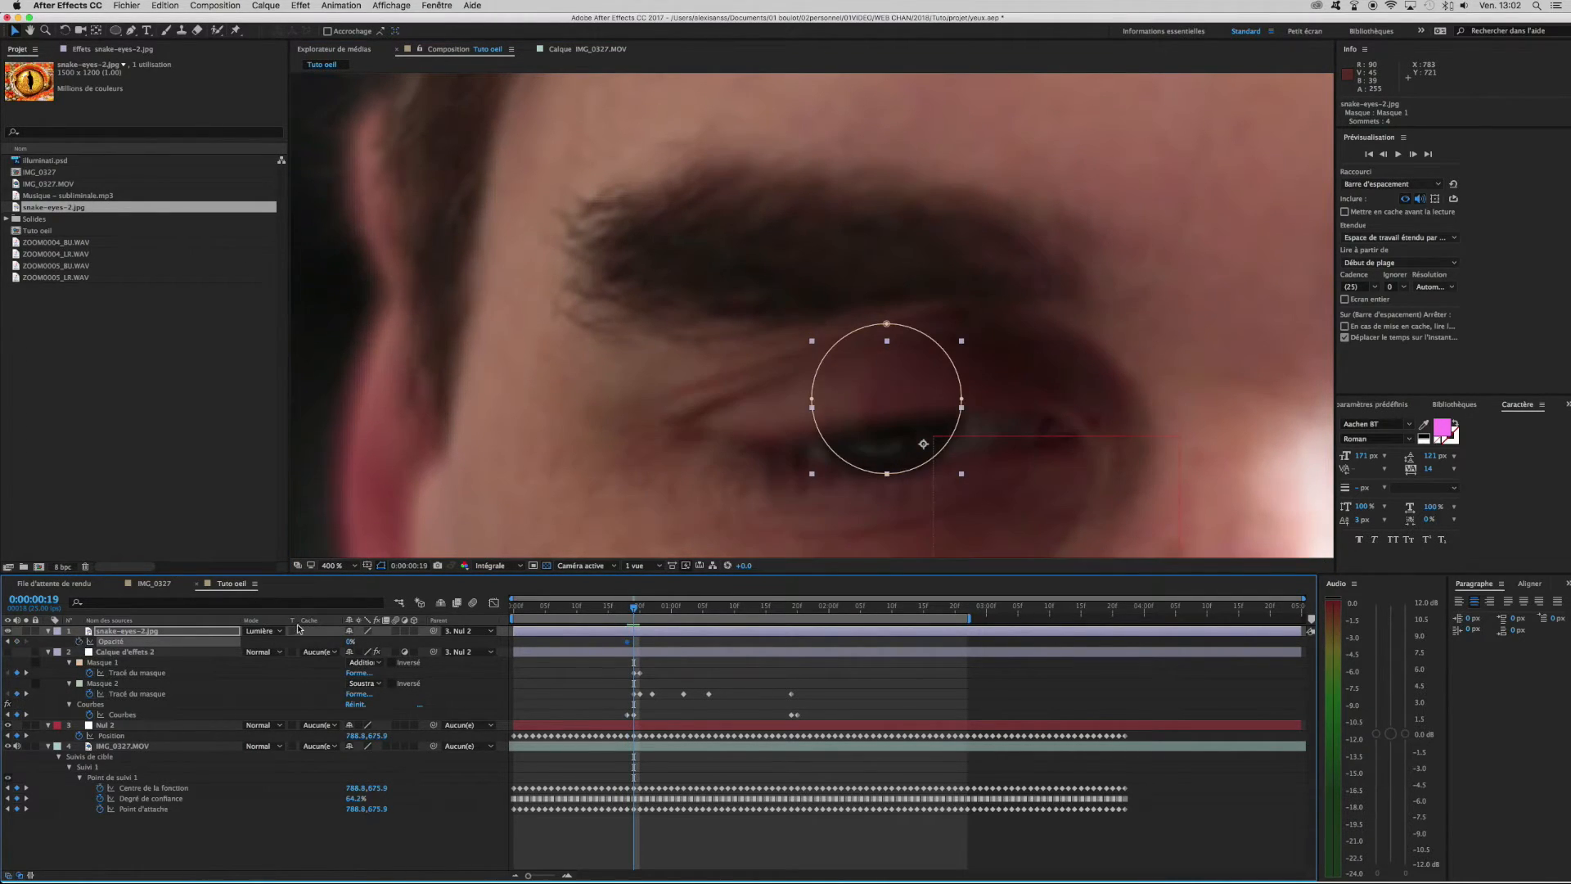
drag(349, 641, 555, 648)
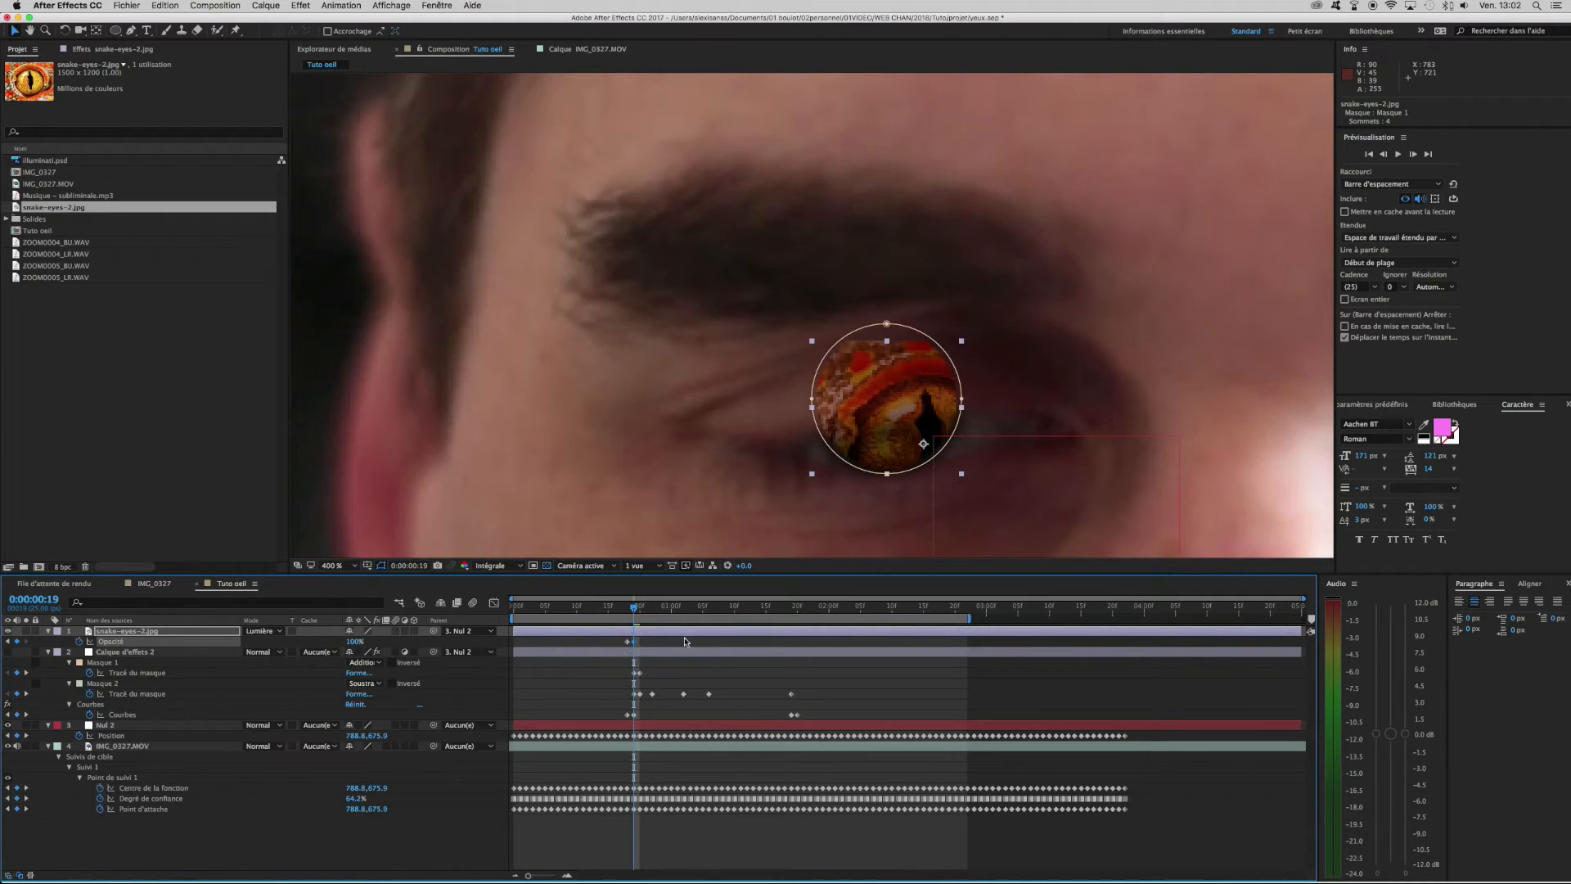
Keyframe the snake-eyes-2.jpg layer's opacity at 0% on 0:00:01:20 and 100% on 0:00:01:19.
drag(636, 609, 642, 610)
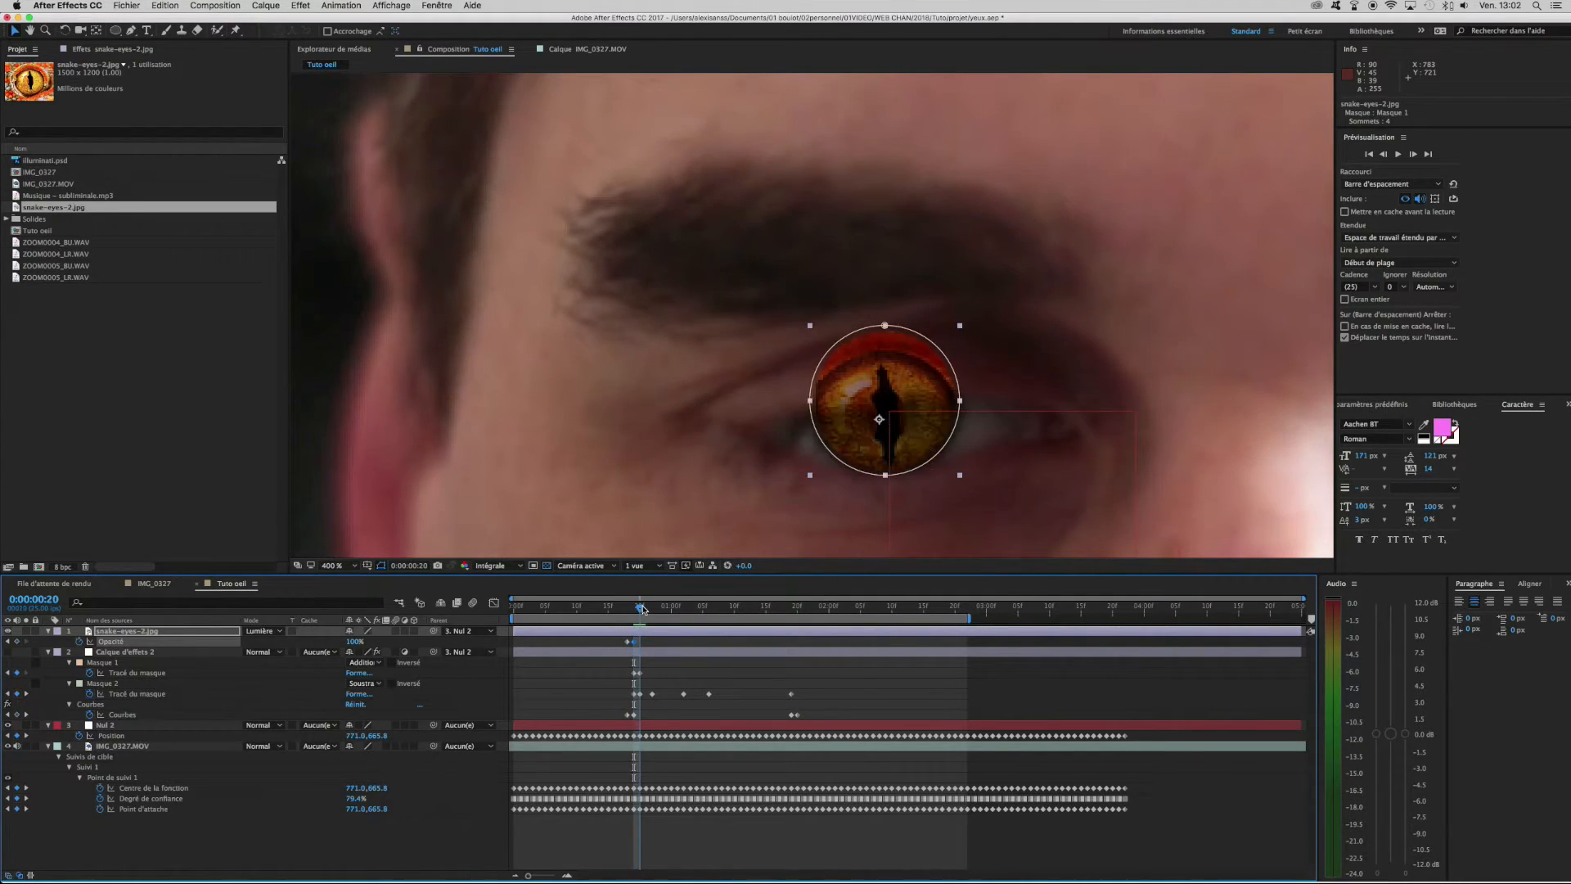
key(u)
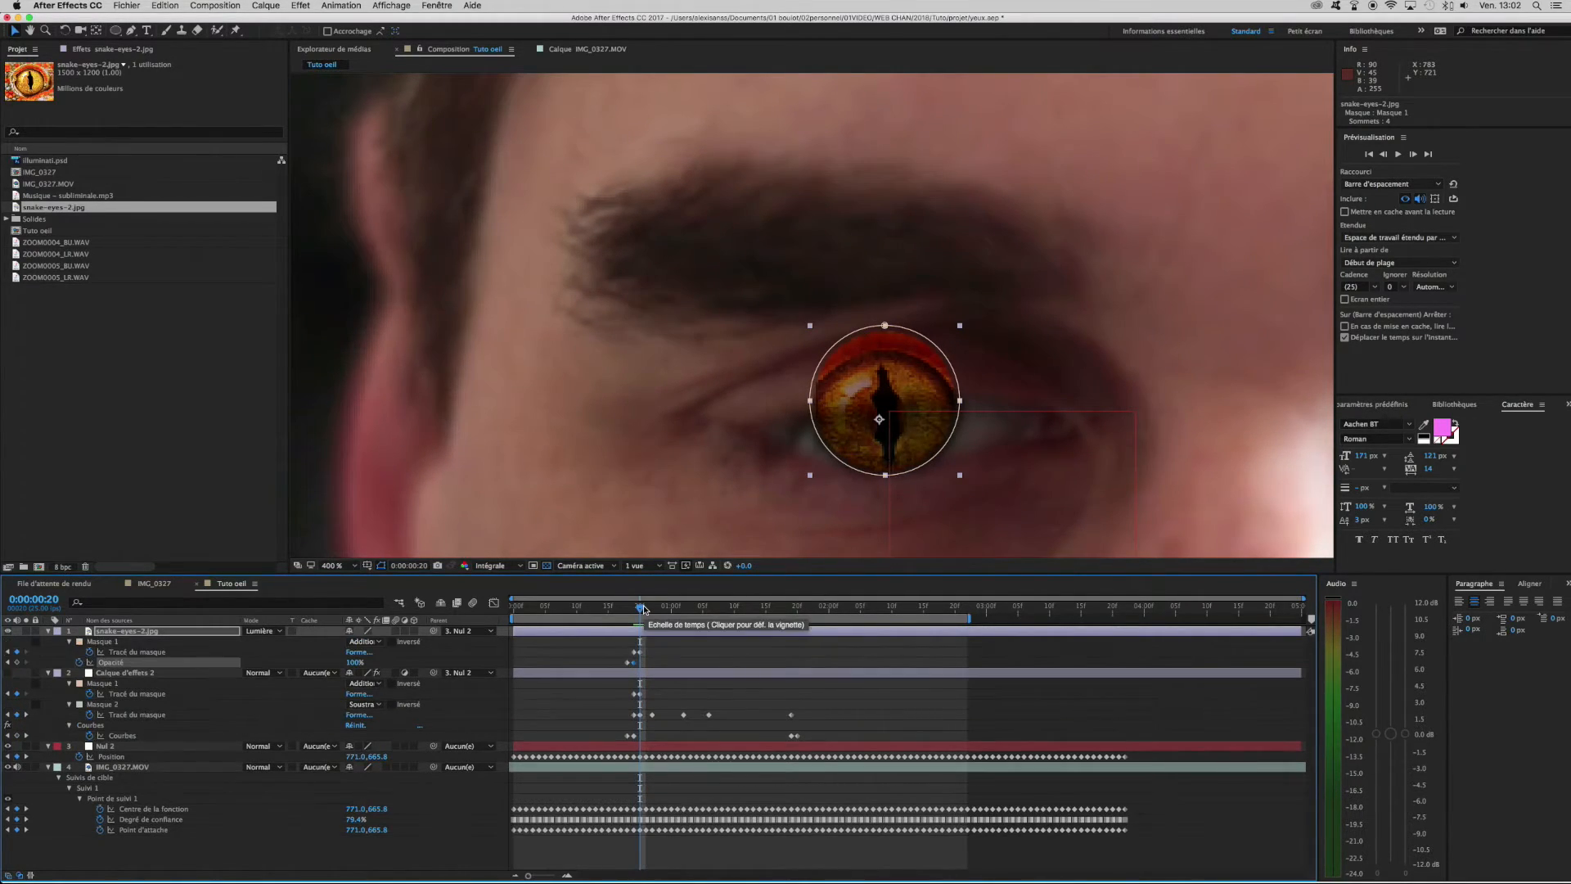
drag(643, 608, 796, 626)
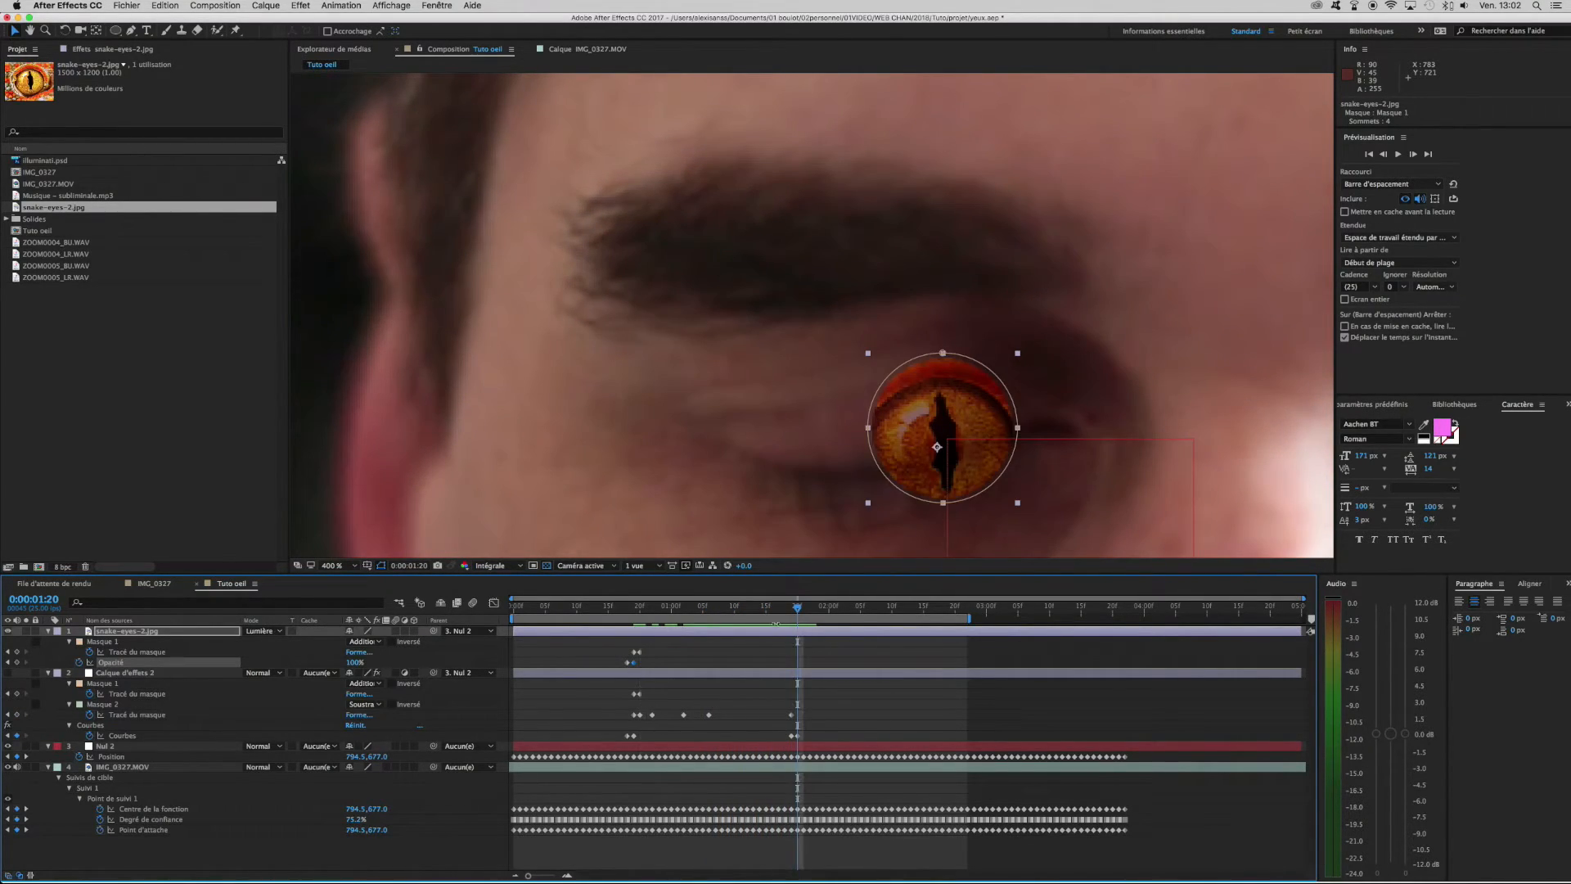
drag(306, 663, 90, 669)
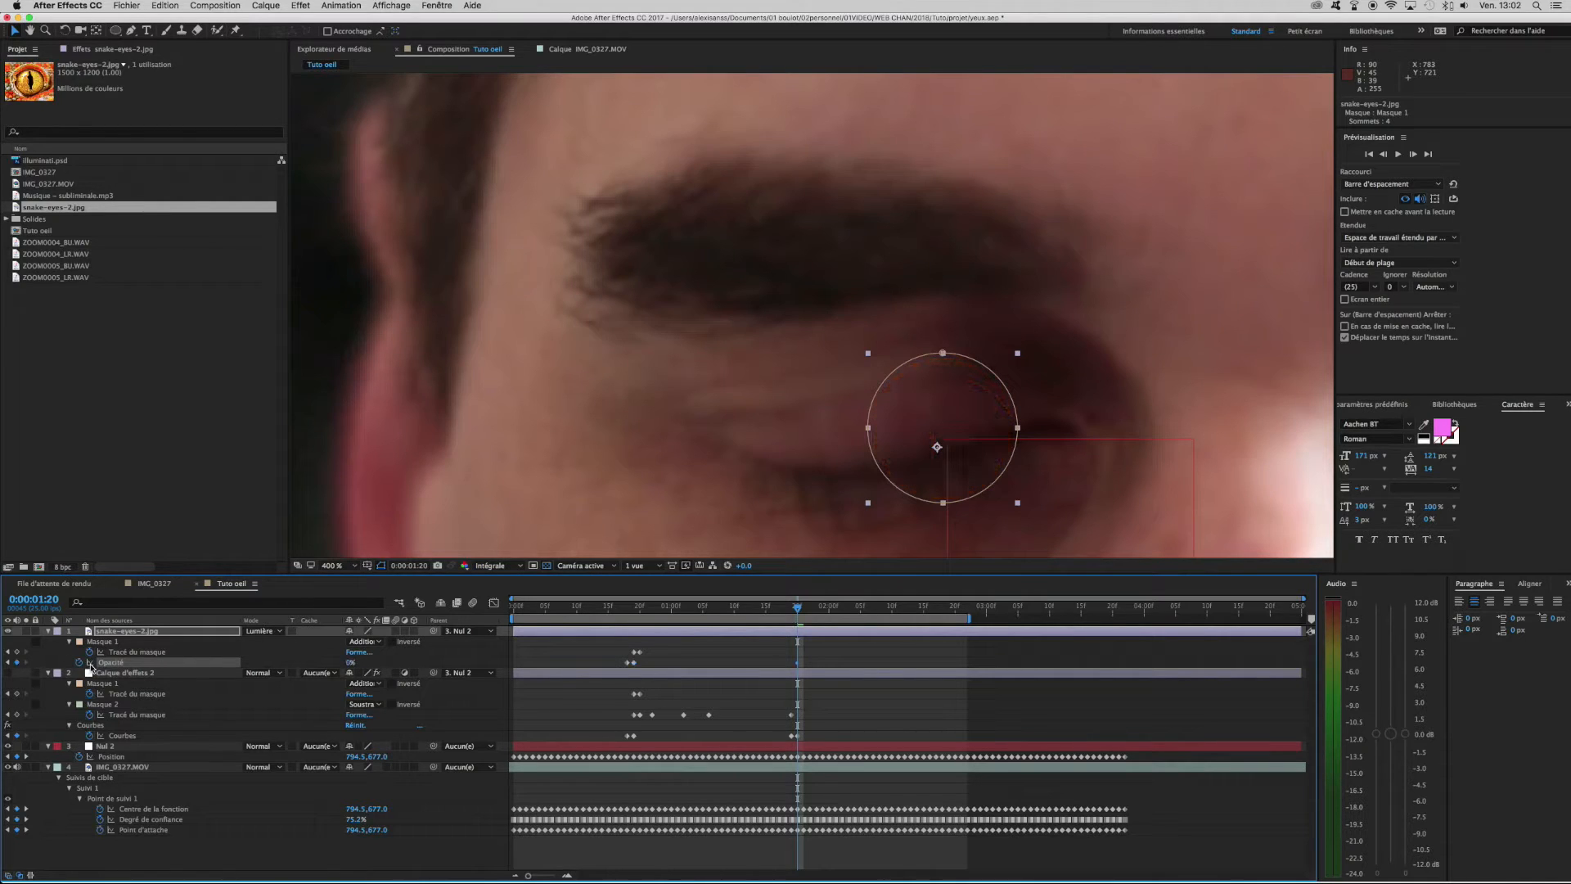
key(Page_Up)
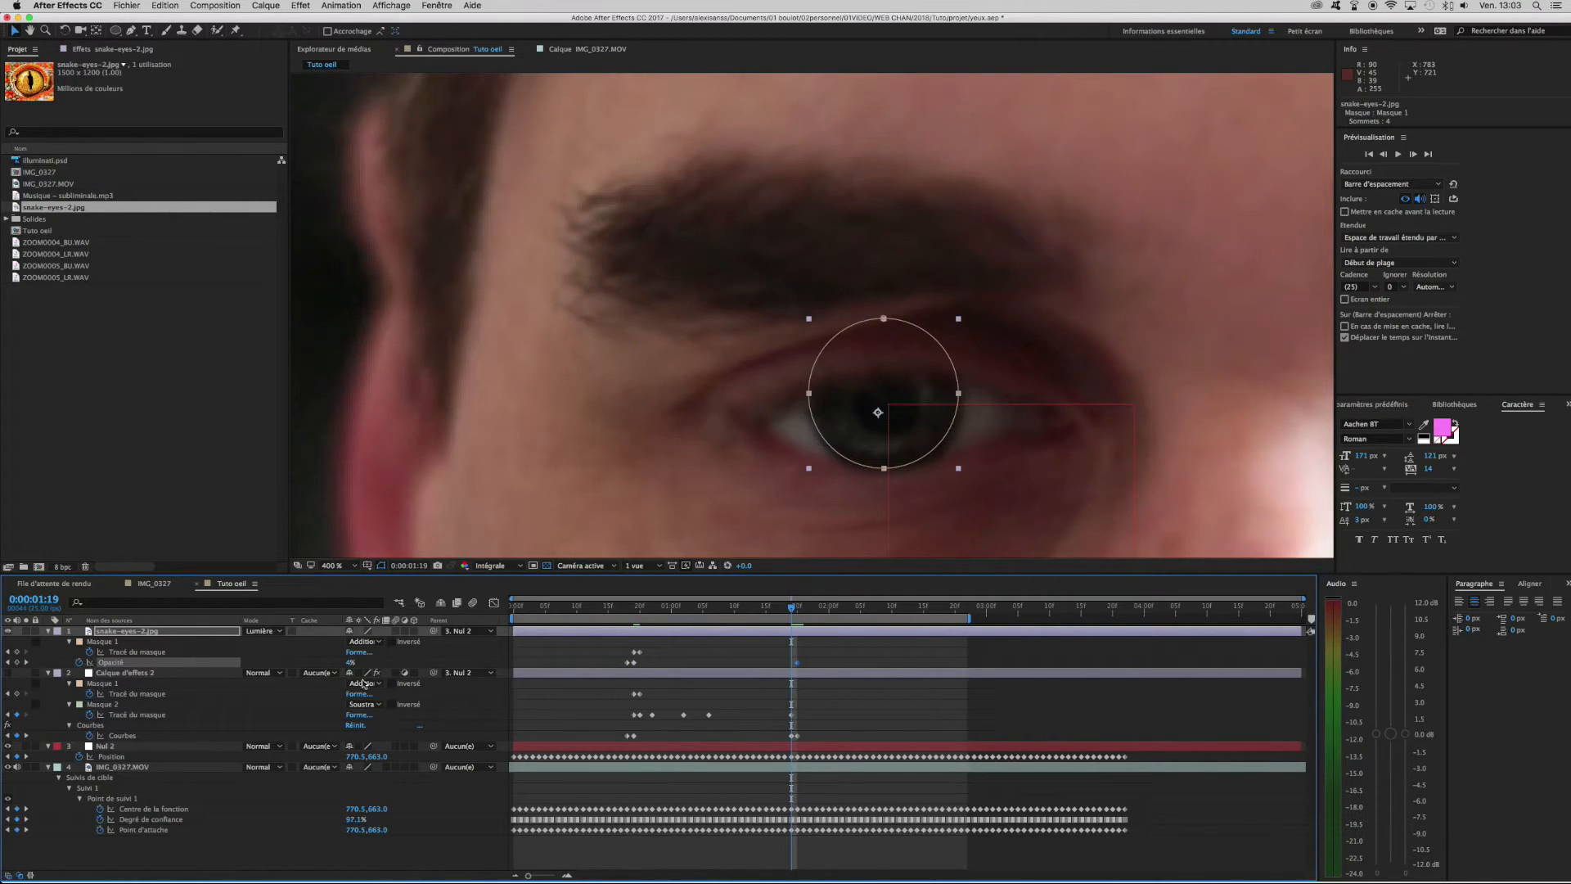
drag(358, 664, 604, 670)
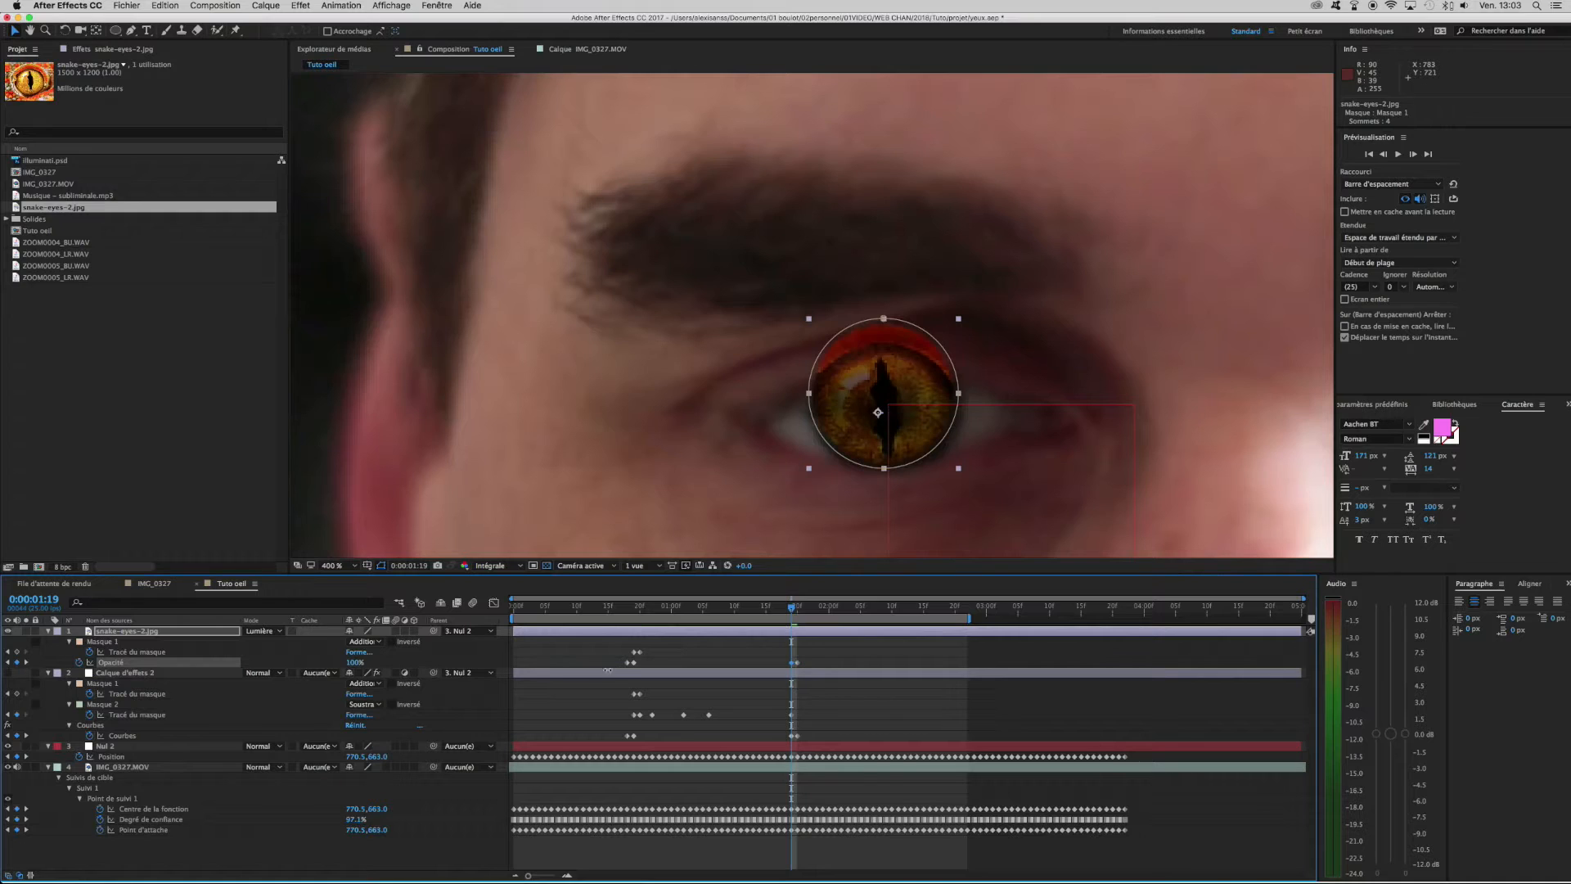
drag(357, 665, 371, 663)
At 0:00:00:19, draw a closed Pen mask on the snake-eyes-2.jpg layer, following the upper lash line and enclosing the eyelid above it.
drag(792, 608, 636, 619)
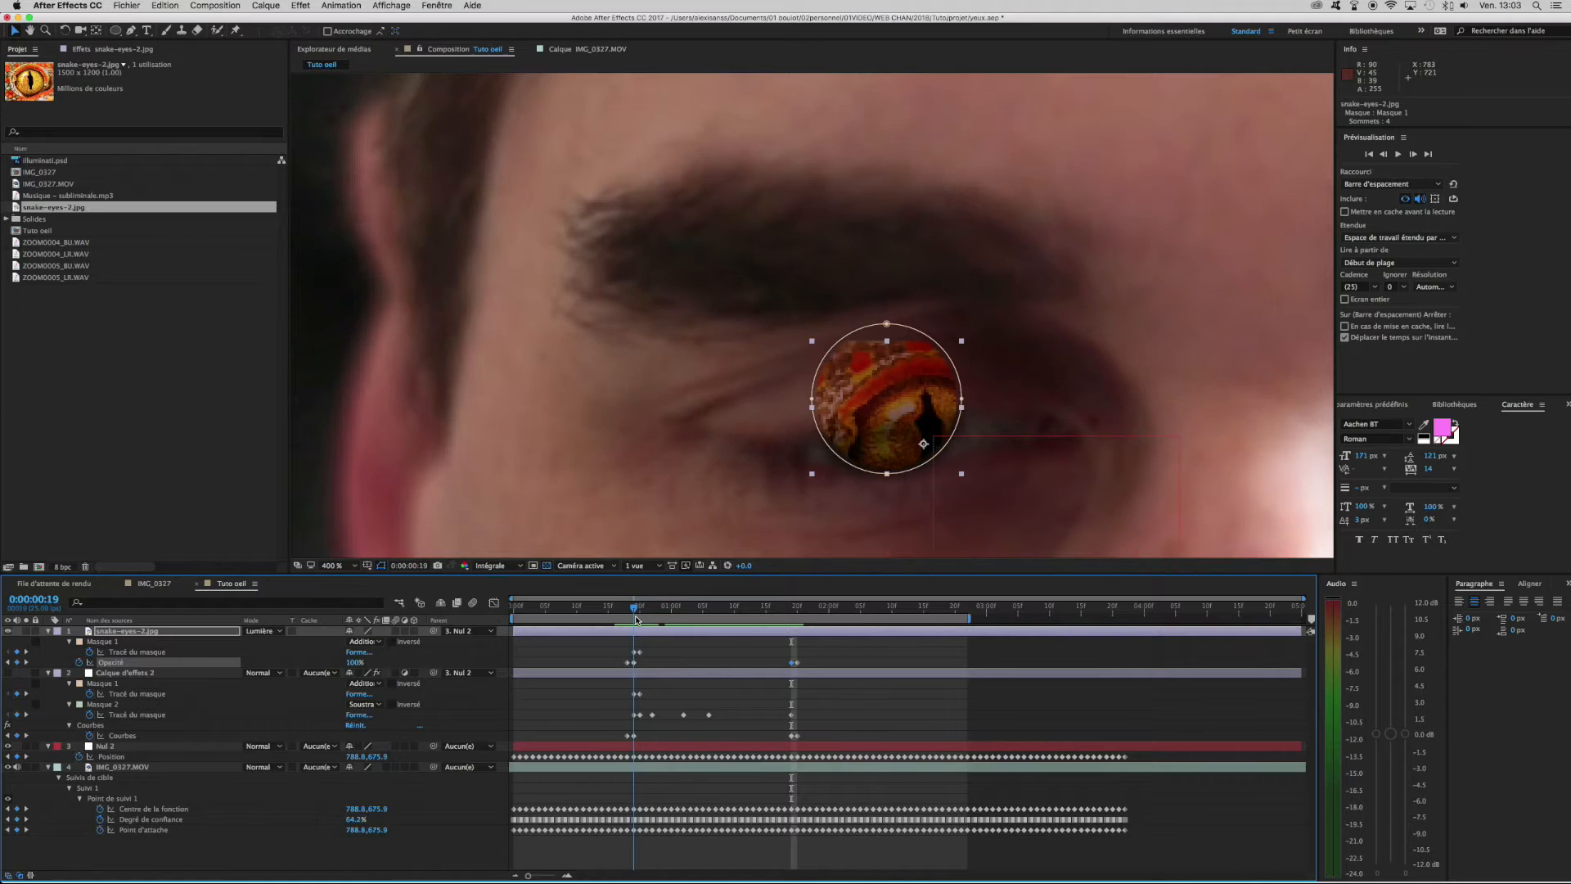
click(131, 30)
drag(753, 436, 788, 438)
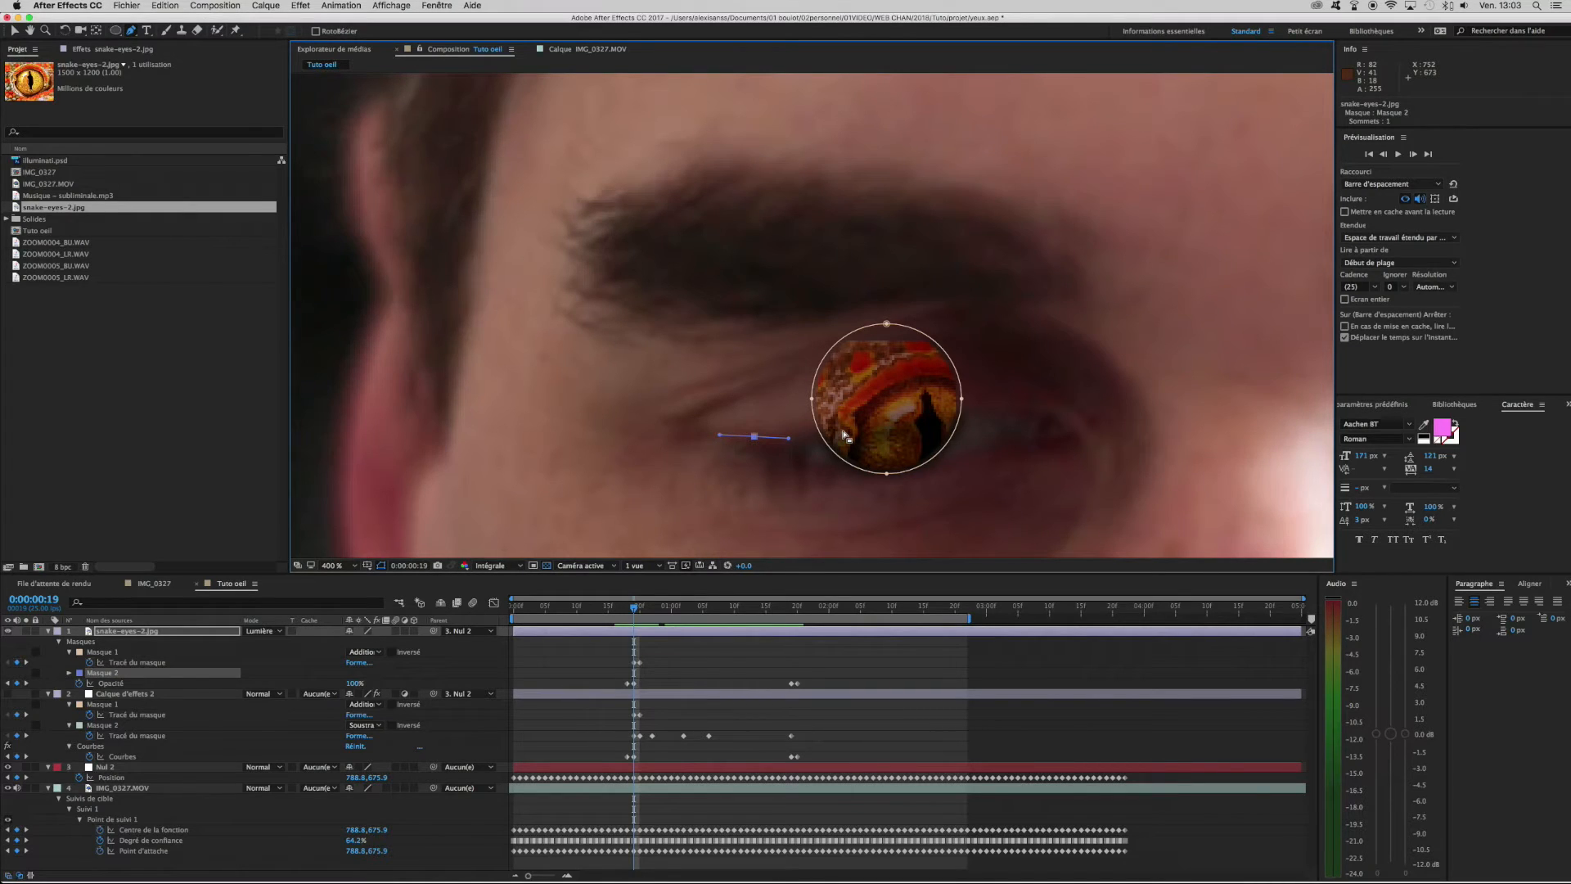
drag(1001, 408, 1007, 408)
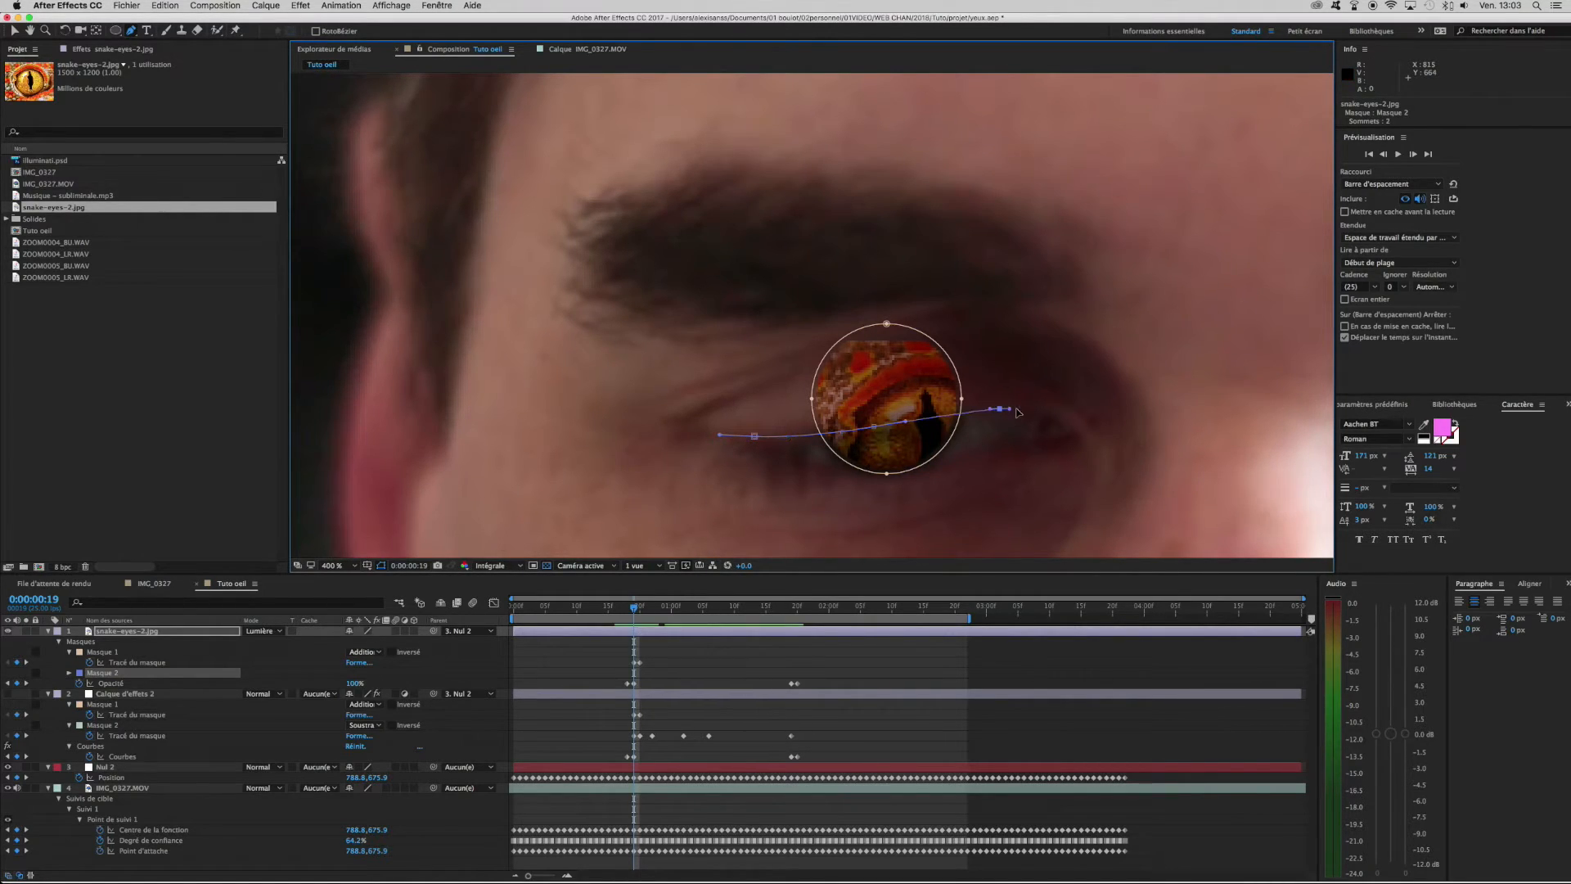
drag(1027, 354, 929, 298)
drag(828, 251, 760, 298)
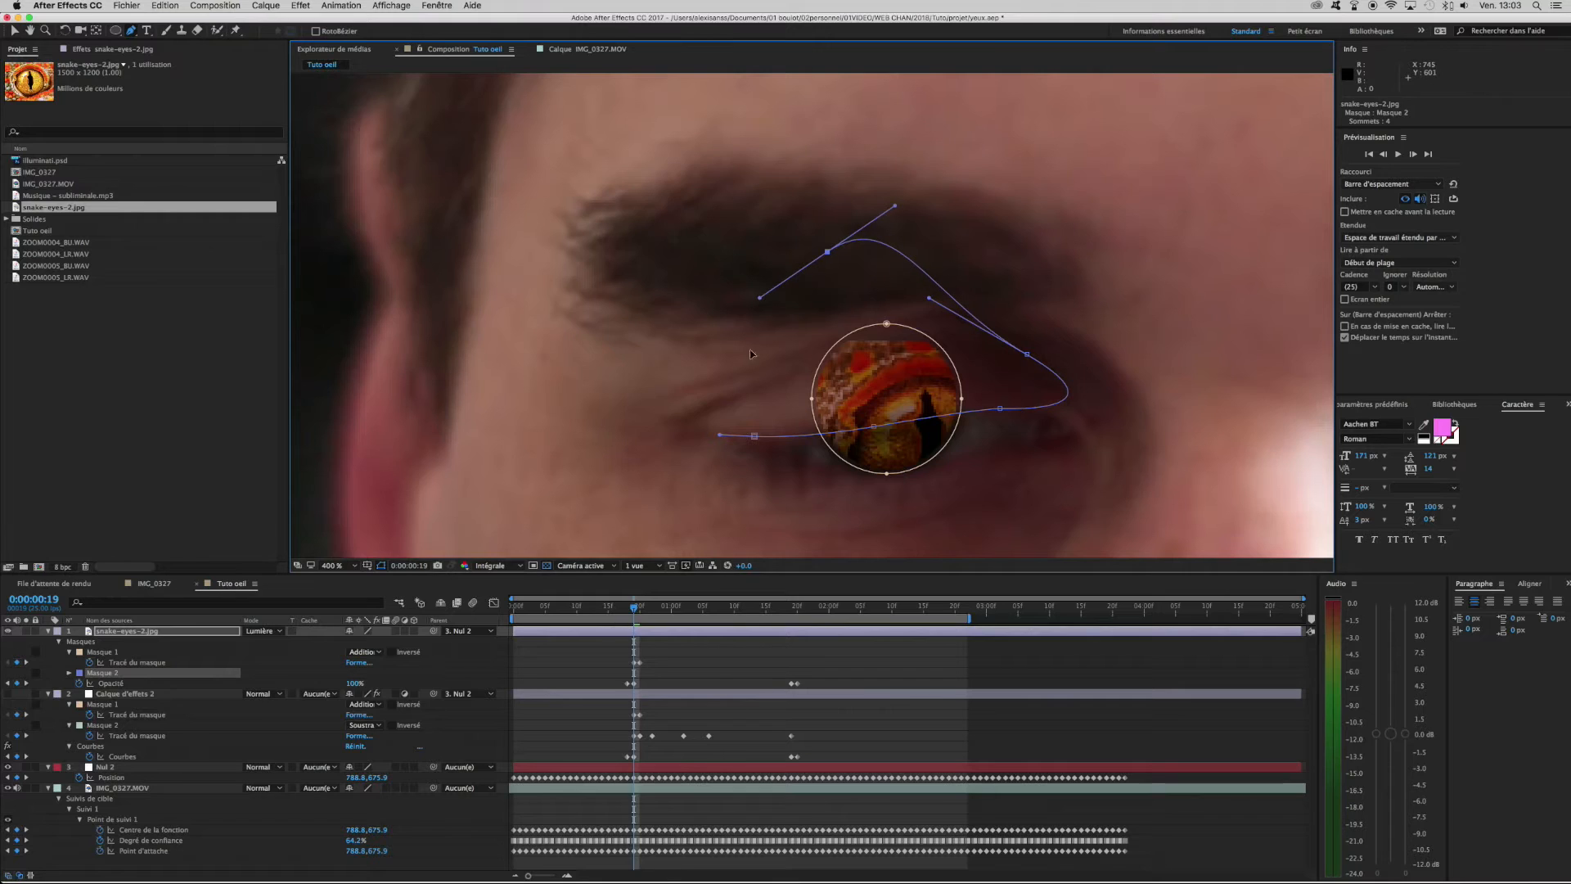
click(754, 436)
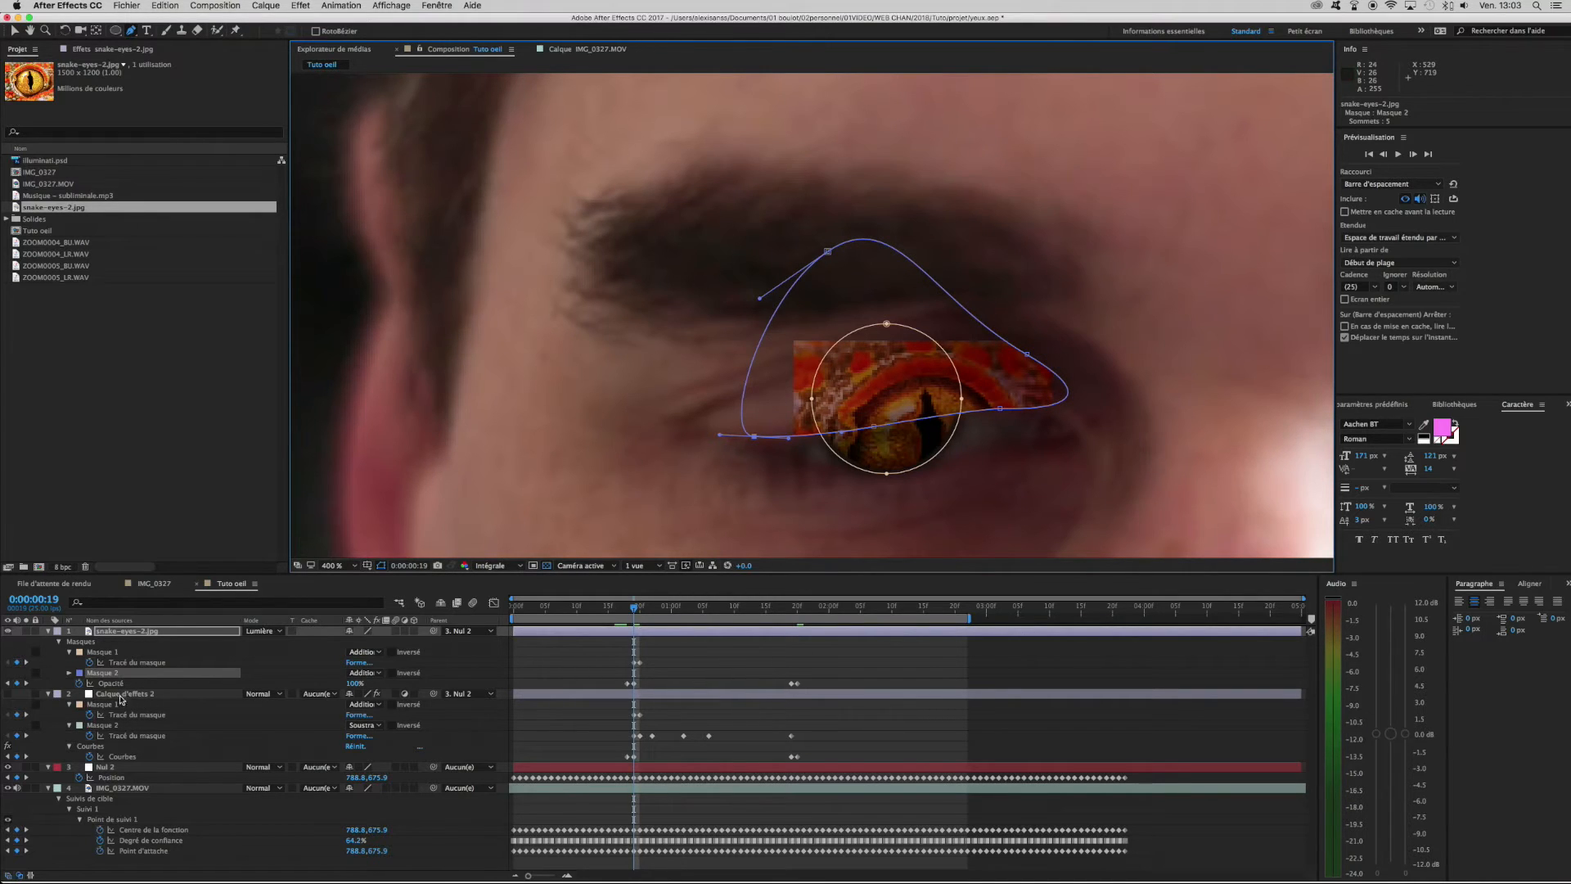
Set the snake-eyes-2.jpg layer's Masque 2 to Soustraction with a feather of 5 pixels.
click(378, 672)
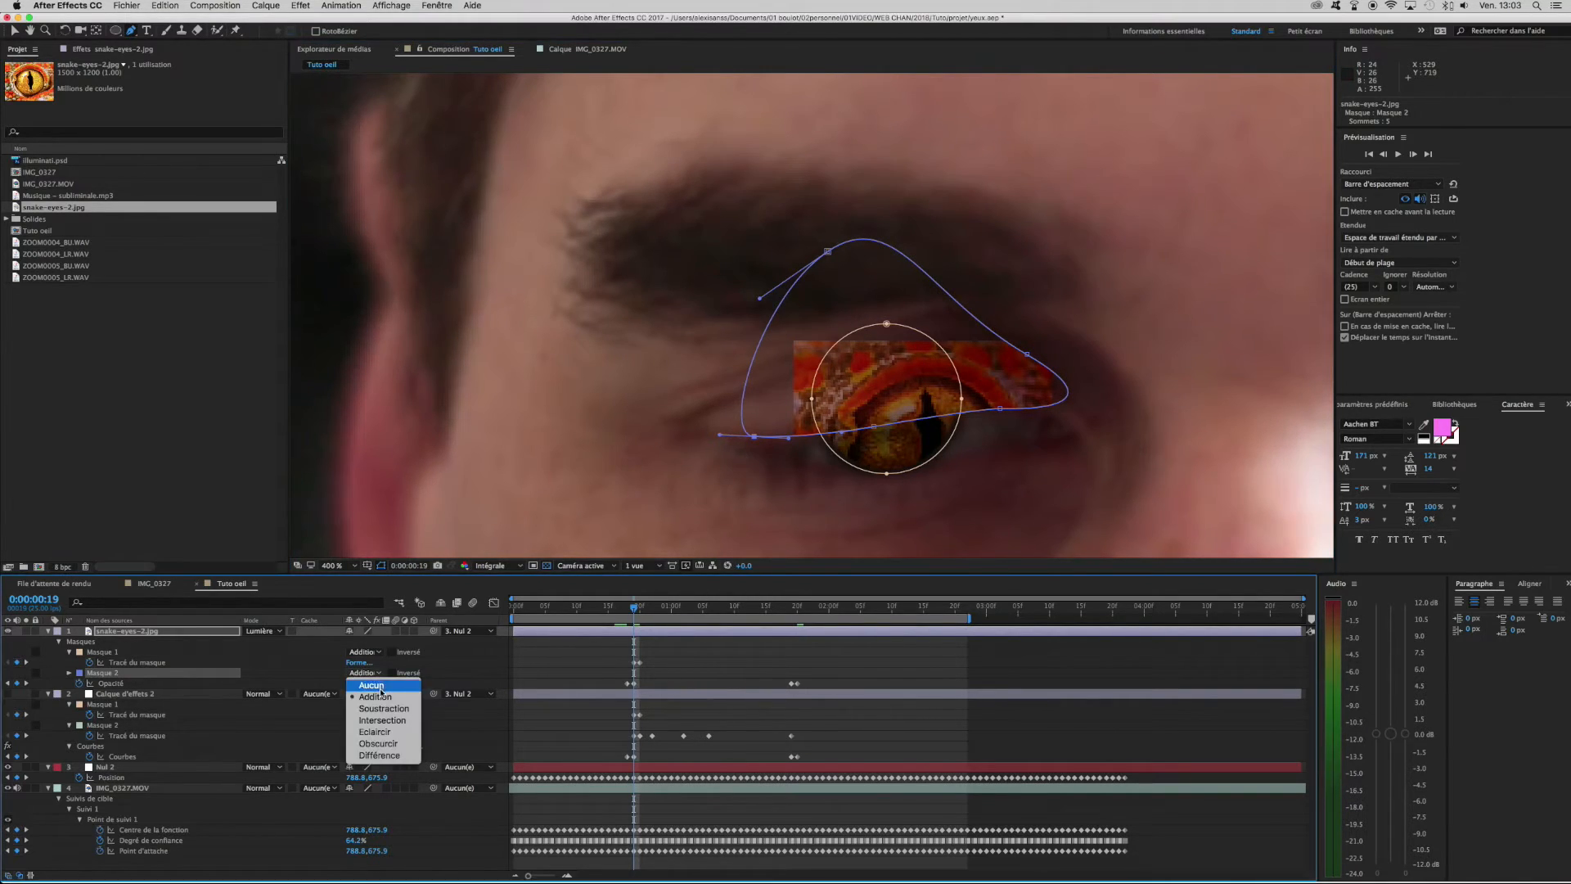
click(381, 711)
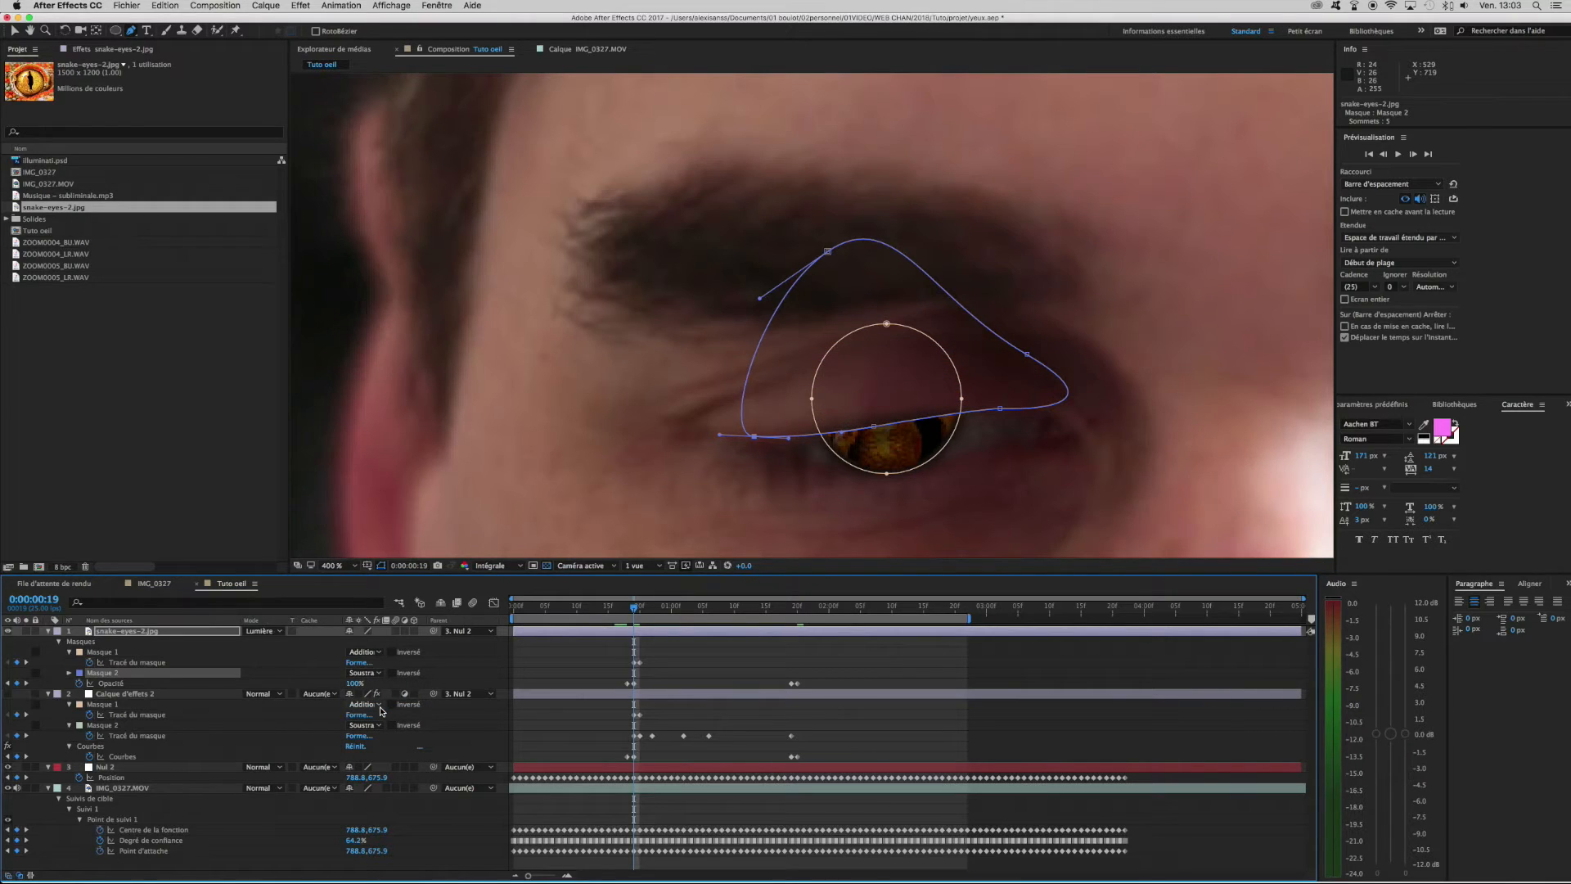
key(f)
click(363, 673)
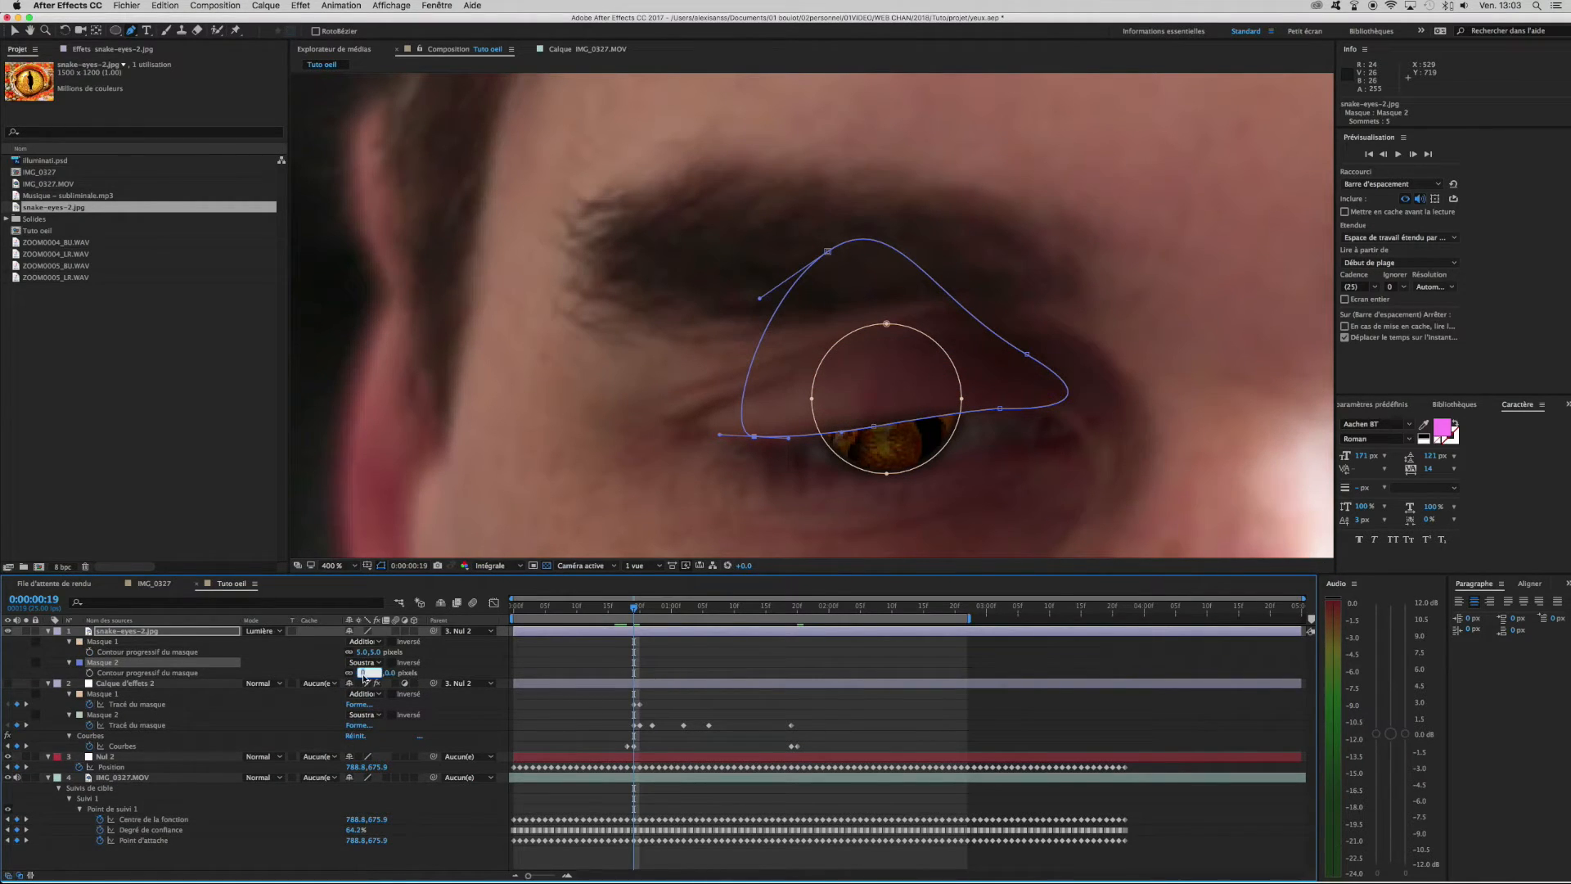
key(Return)
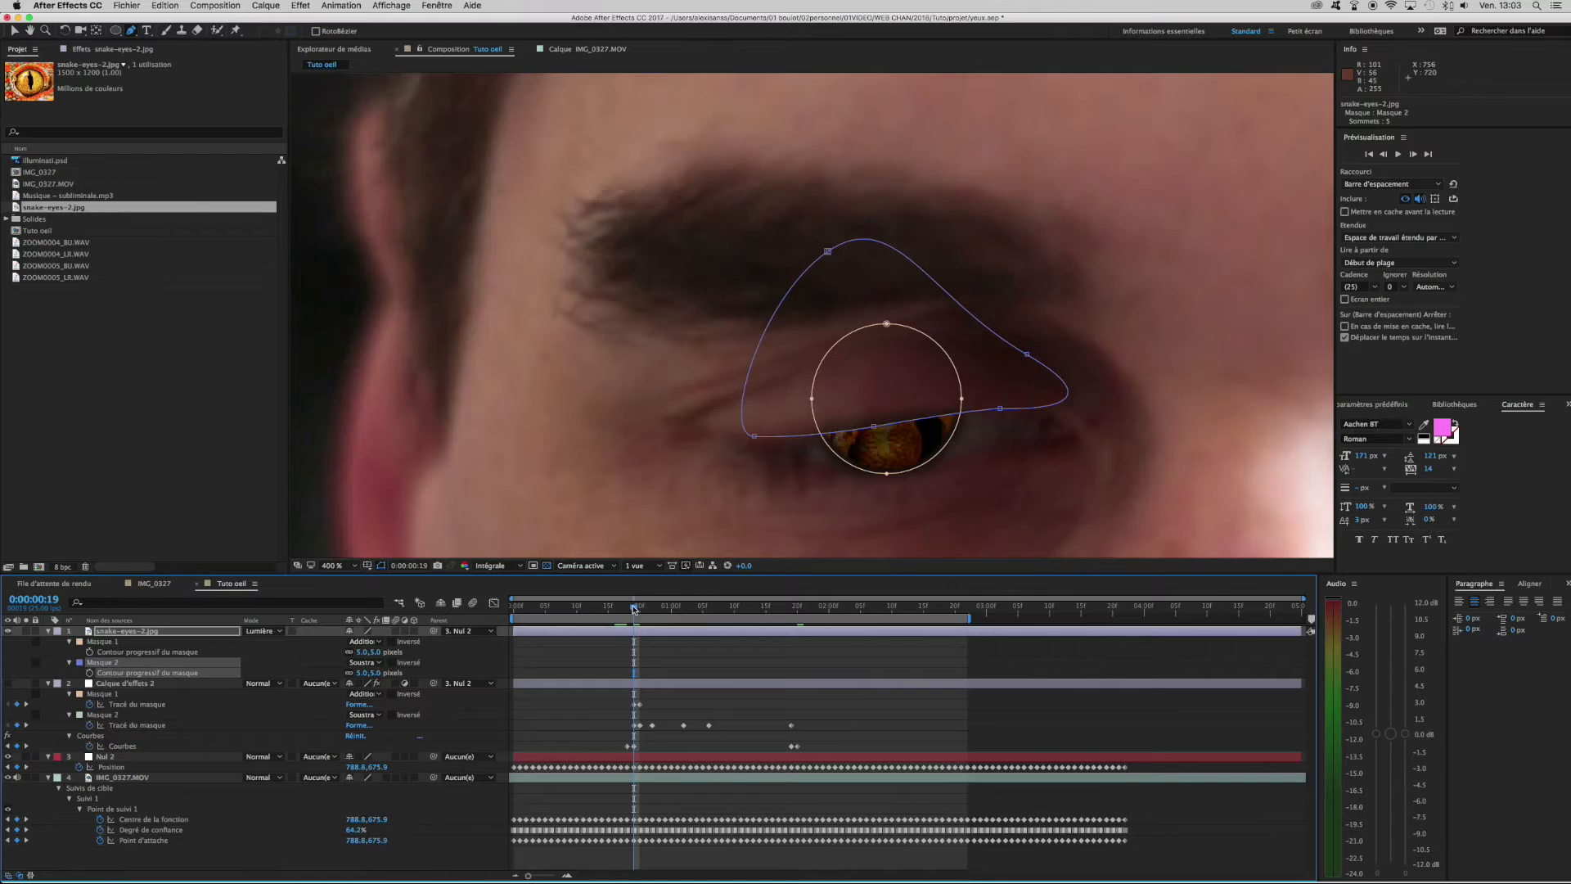
Keyframe Masque 2's path on the snake-eyes-2.jpg layer at 0:00:00:19 and show the layer's opacity alongside the mask paths.
key(alt+m)
click(90, 673)
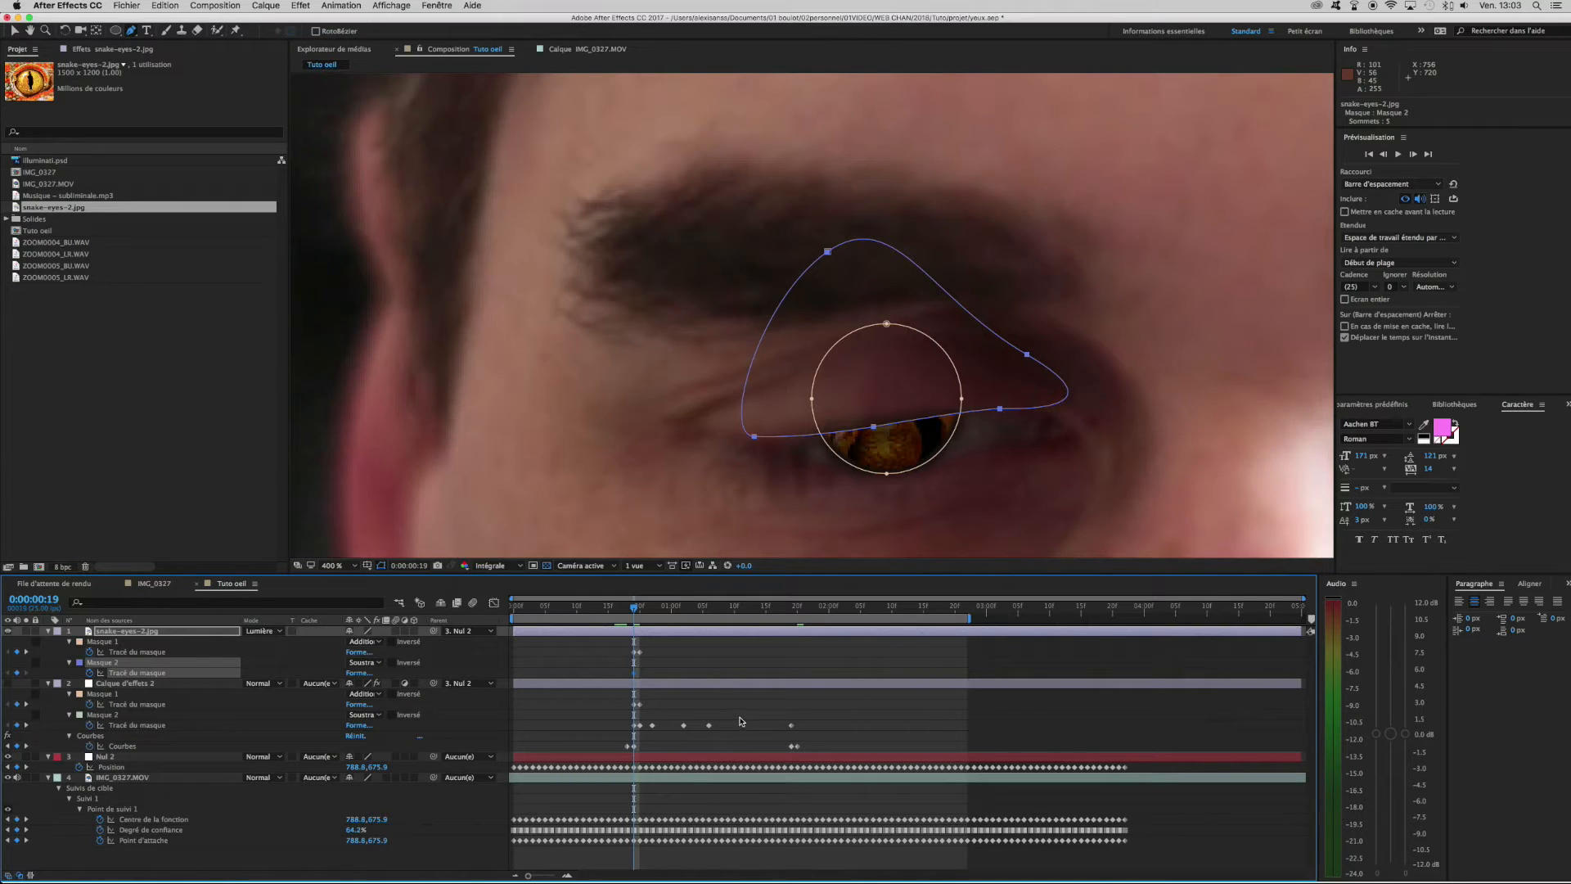
key(shift+t)
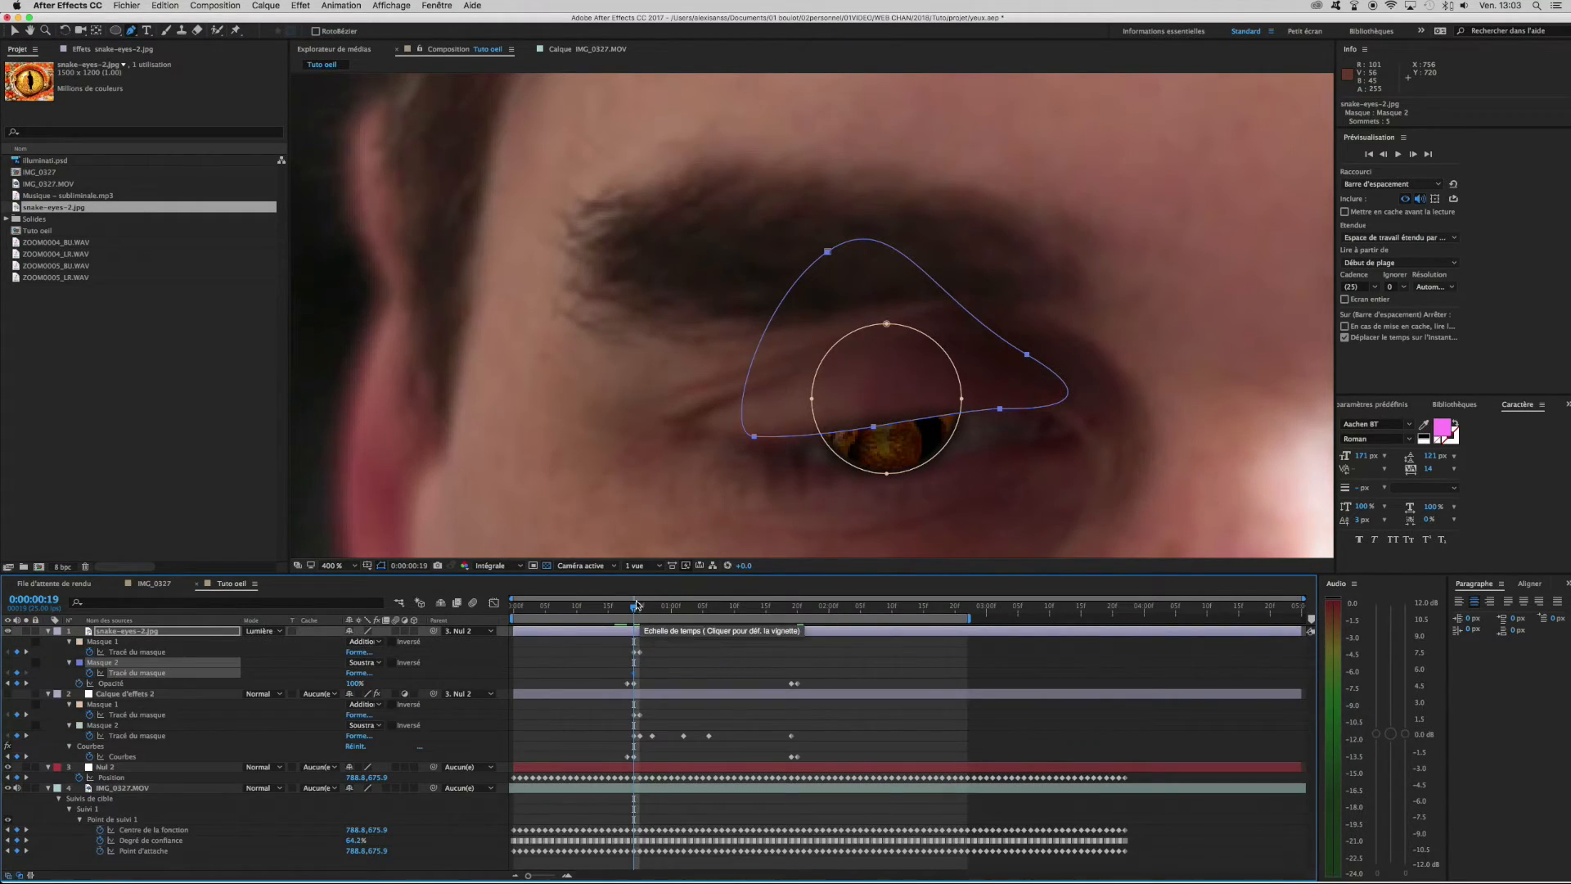
Reshape Masque 2's lower edge along the upper eyelid at 0:00:00:20.
click(643, 608)
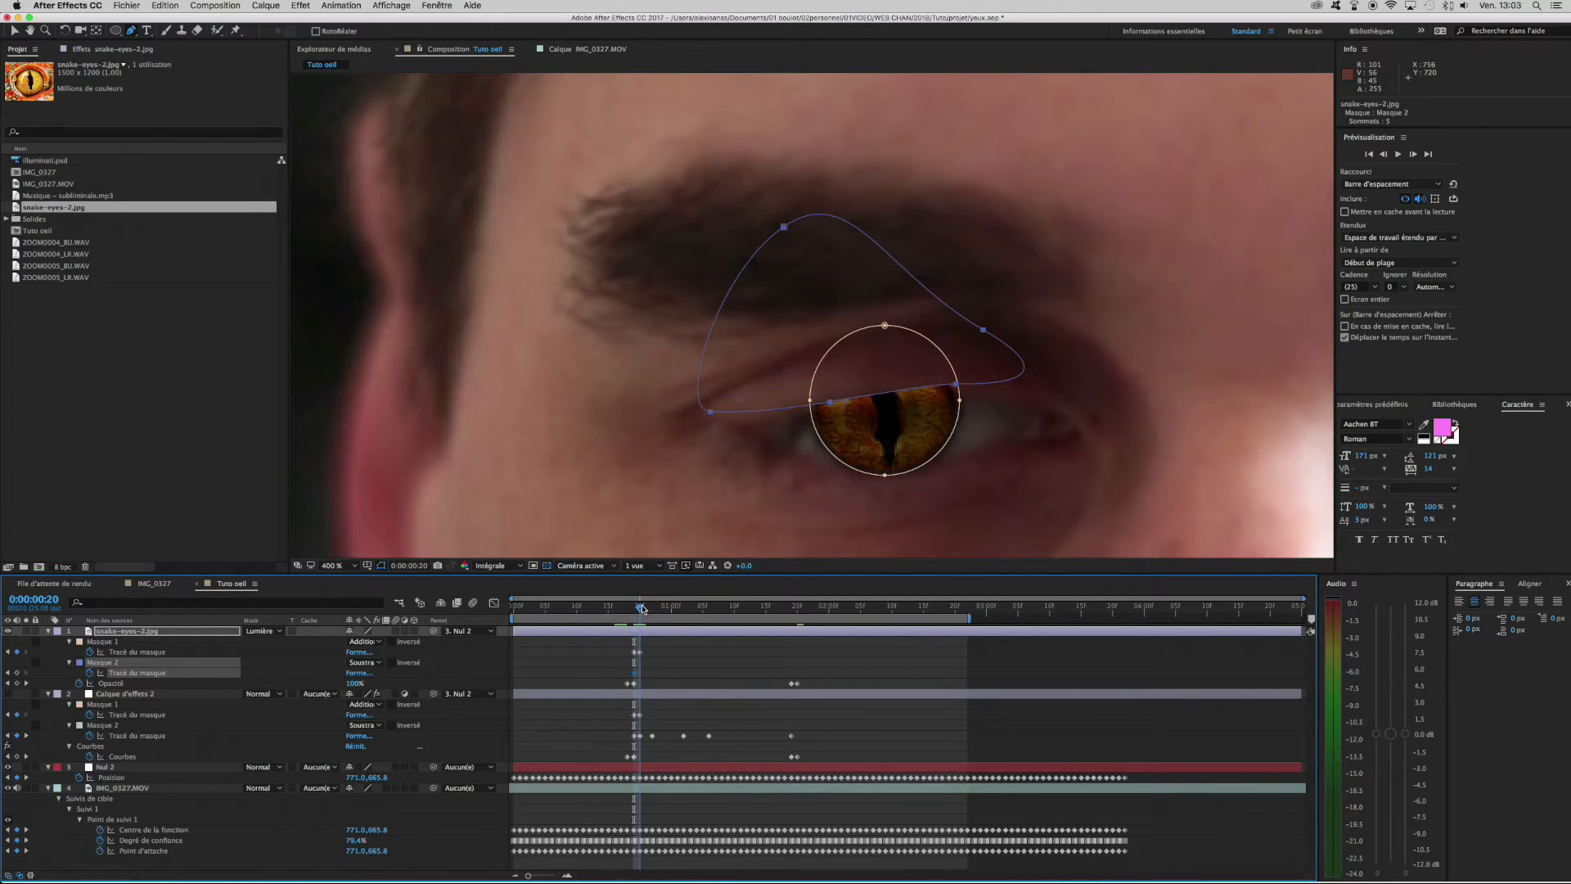
key(v)
click(831, 403)
drag(830, 403, 778, 423)
drag(956, 384, 868, 384)
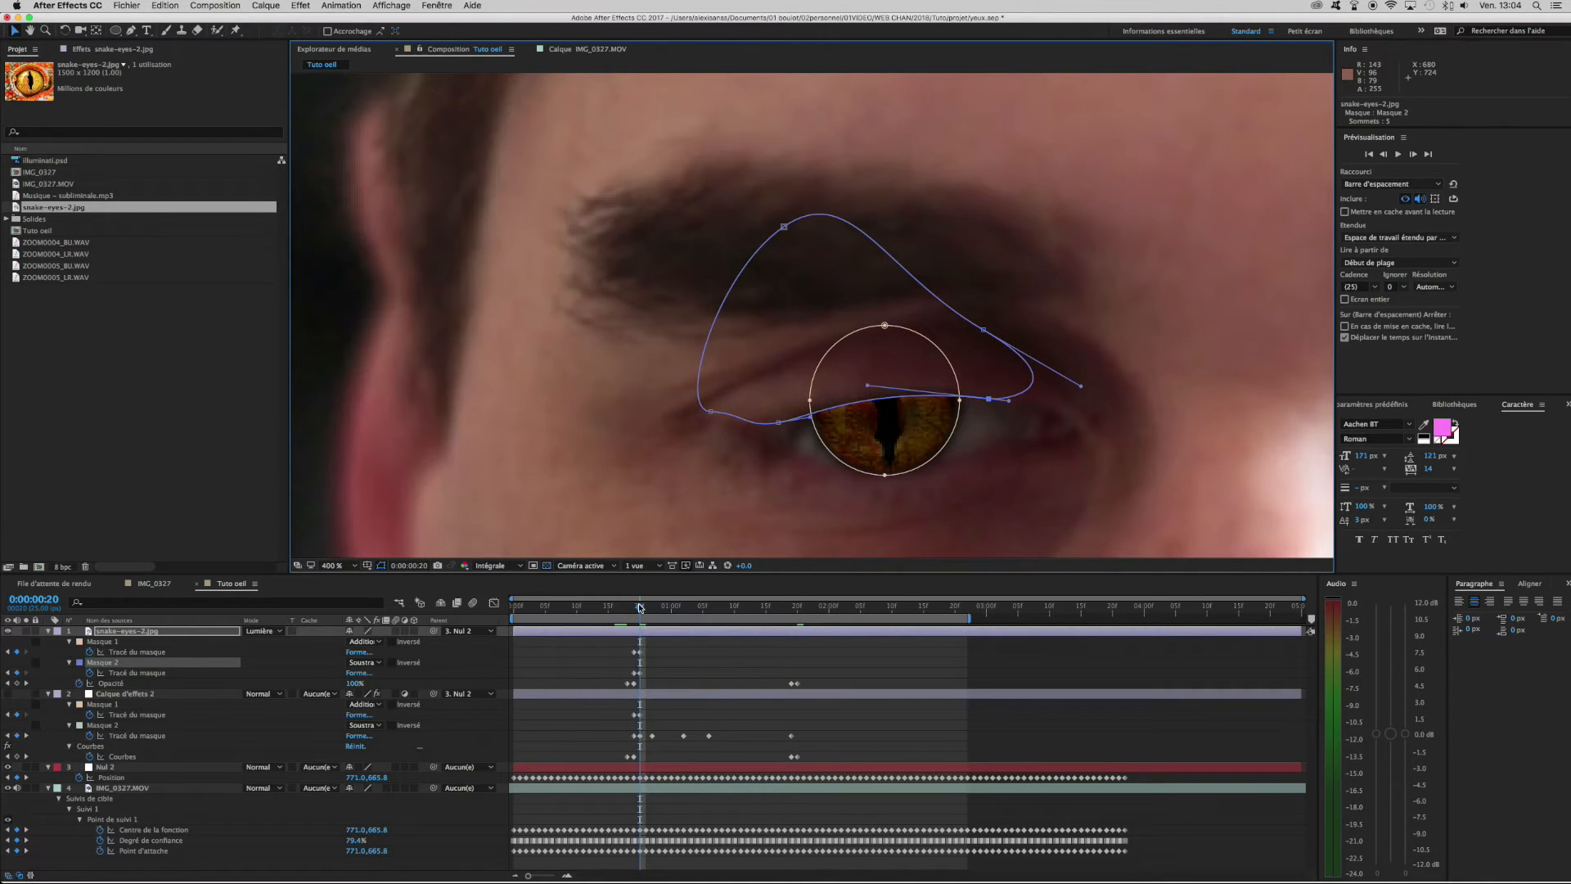
Widen and raise Masque 2's lower edge at 0:00:01:19 to follow the open upper eyelid.
drag(640, 608, 791, 610)
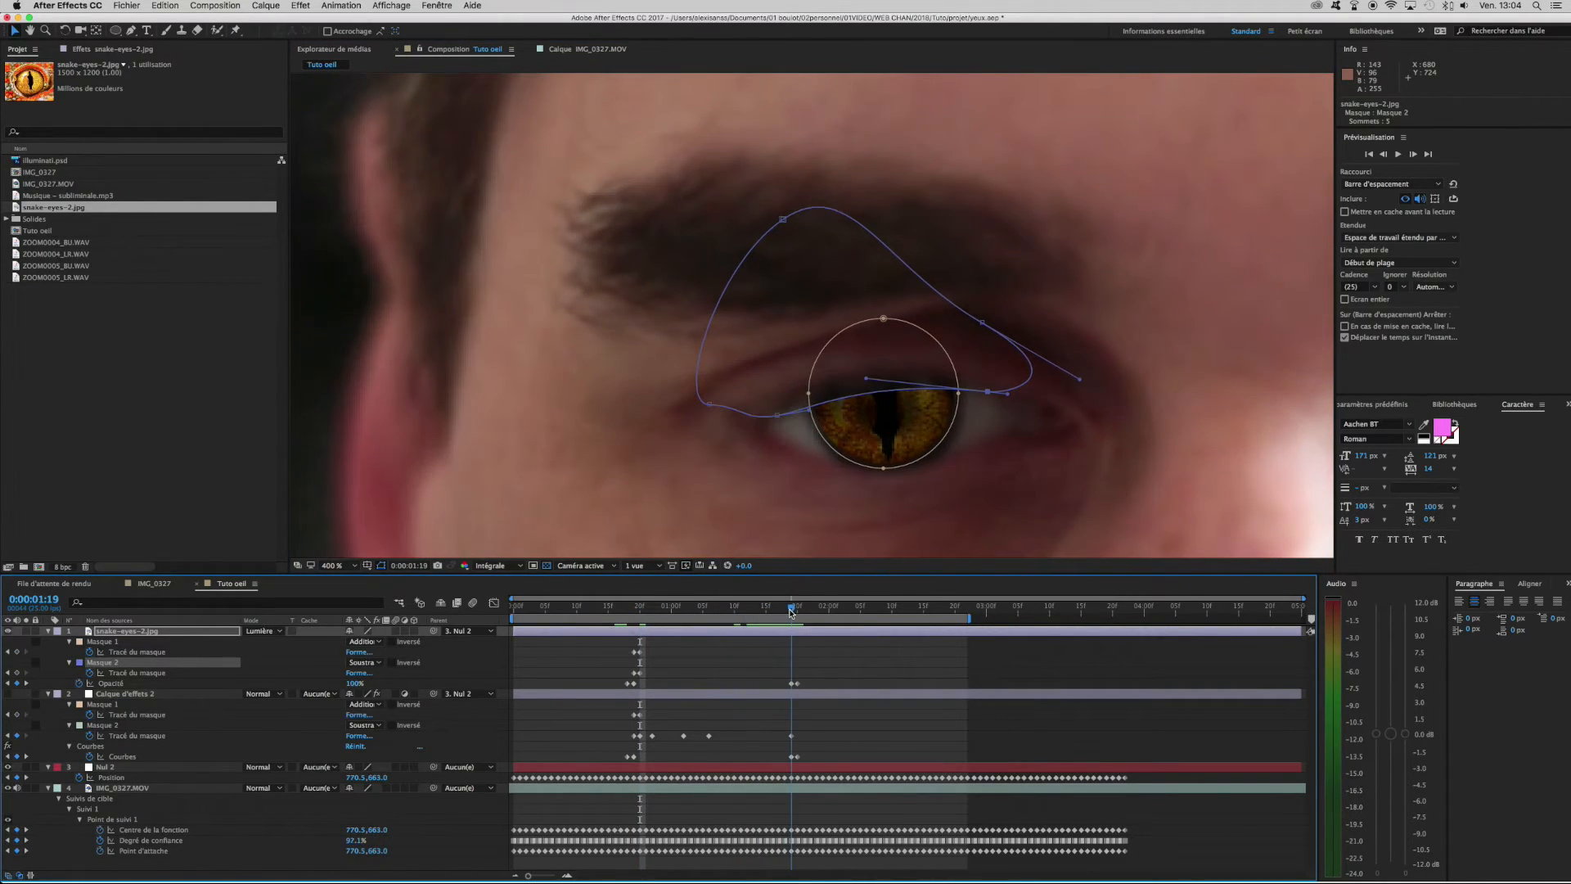
click(774, 416)
drag(773, 414, 754, 413)
click(988, 391)
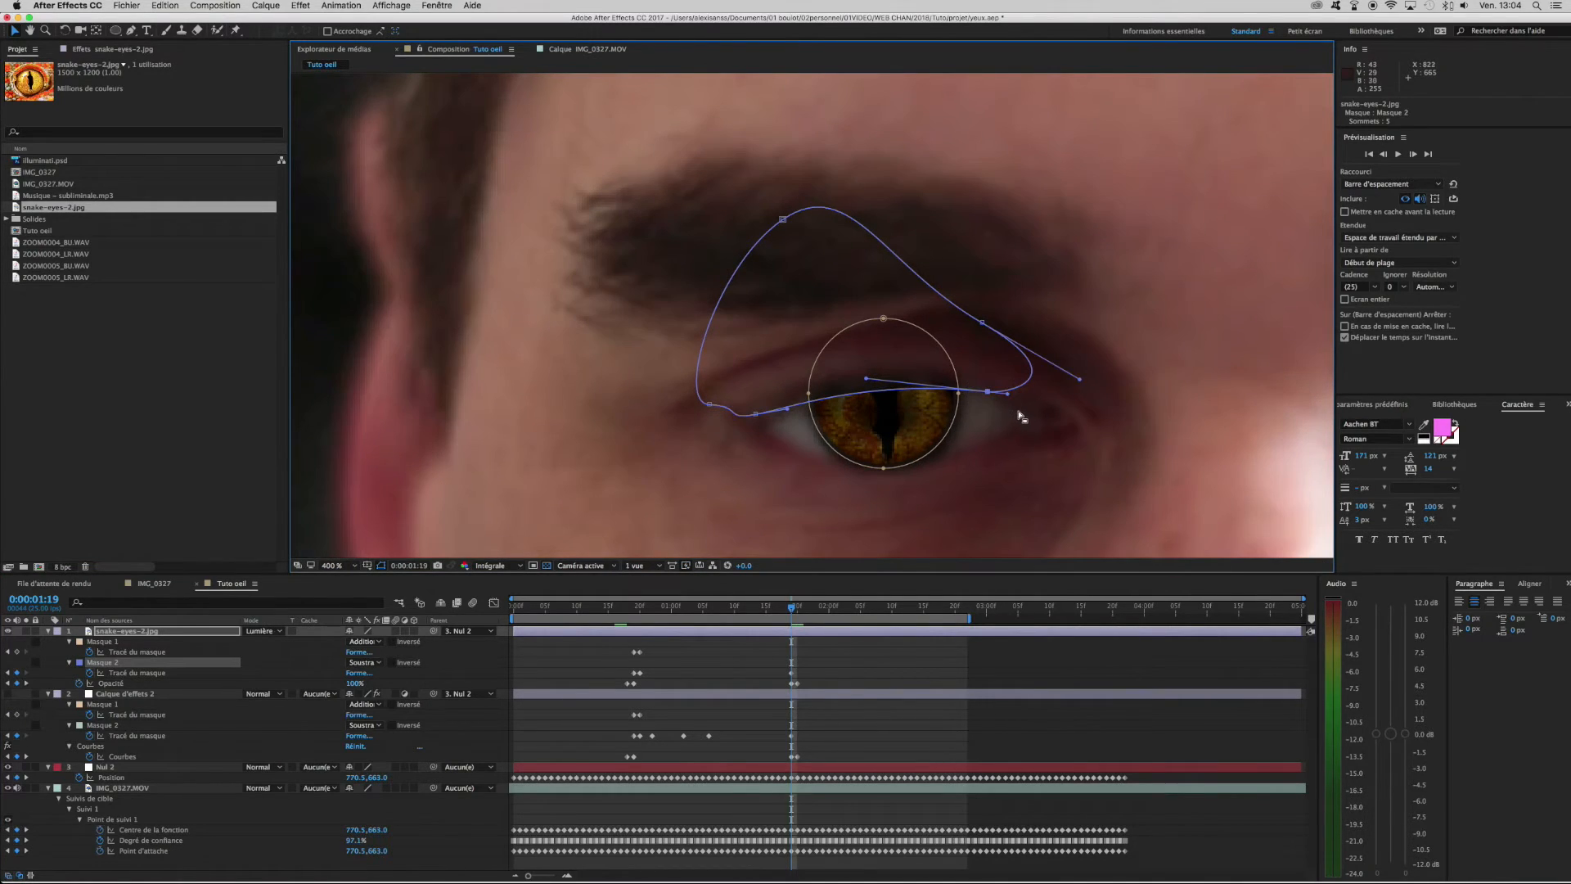
drag(991, 393, 1030, 395)
drag(909, 381, 850, 357)
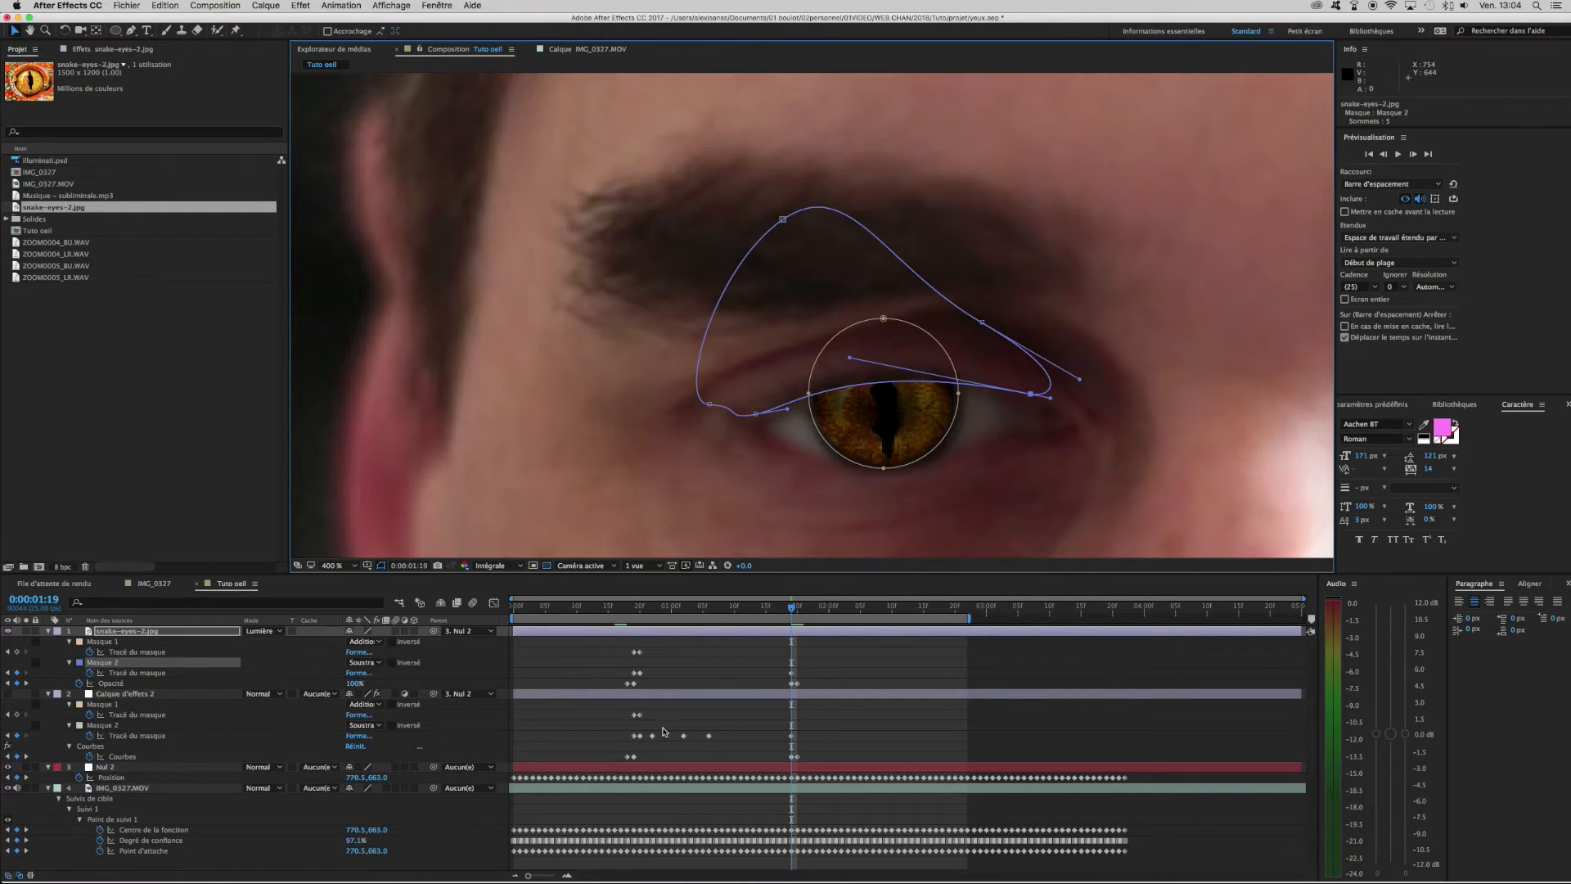
Reshape Masque 2's lower edge on the snake-eyes-2.jpg layer at 0:00:01:05 to follow the upper eyelid.
drag(792, 607, 697, 615)
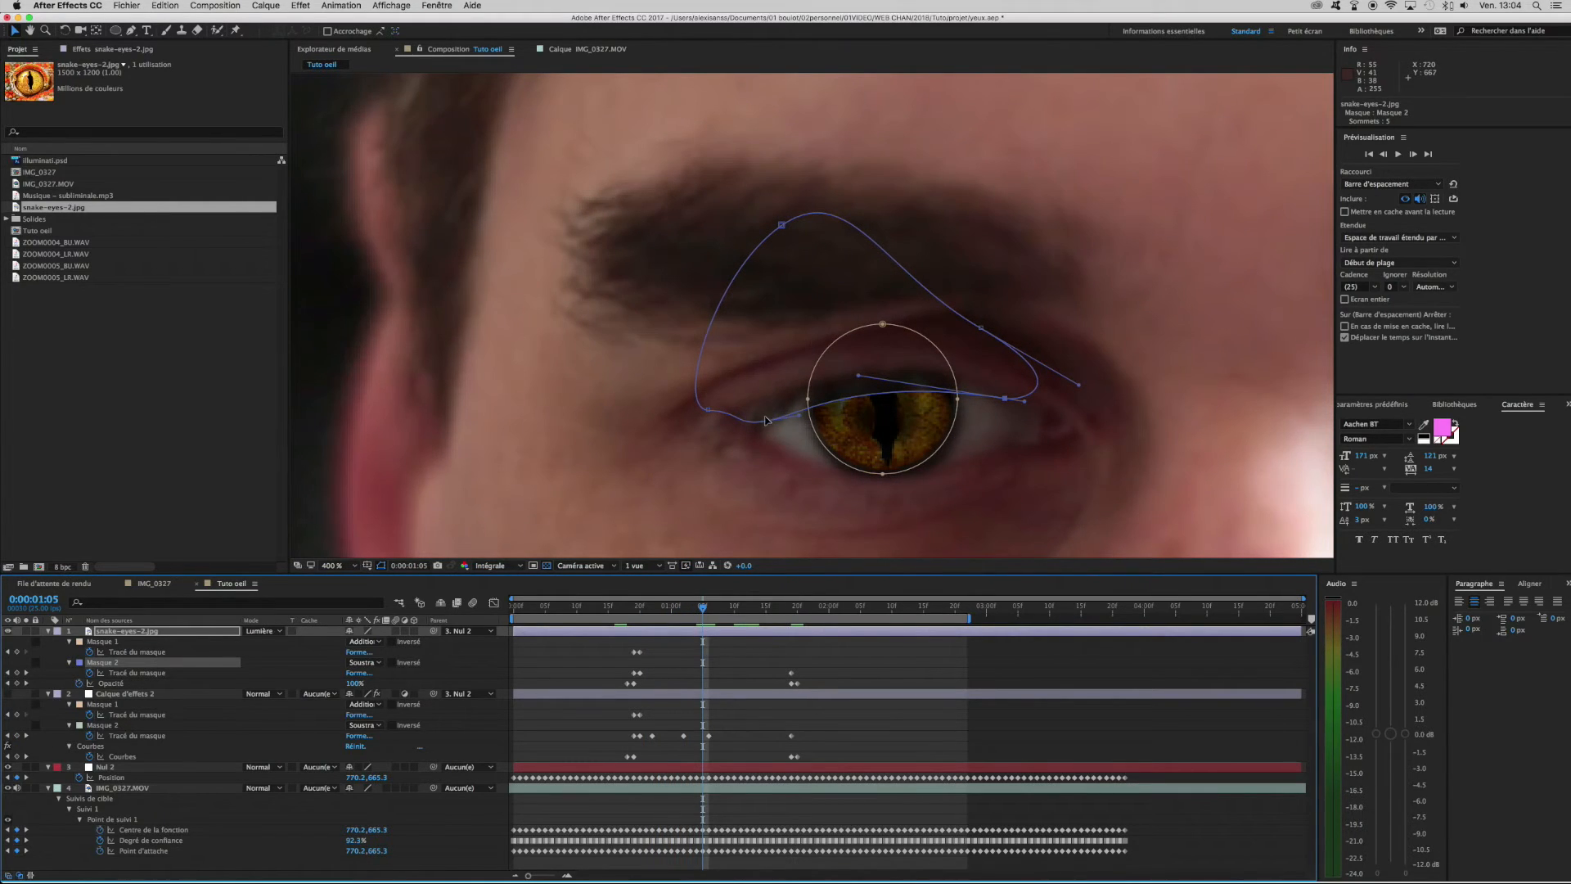
drag(768, 422, 931, 369)
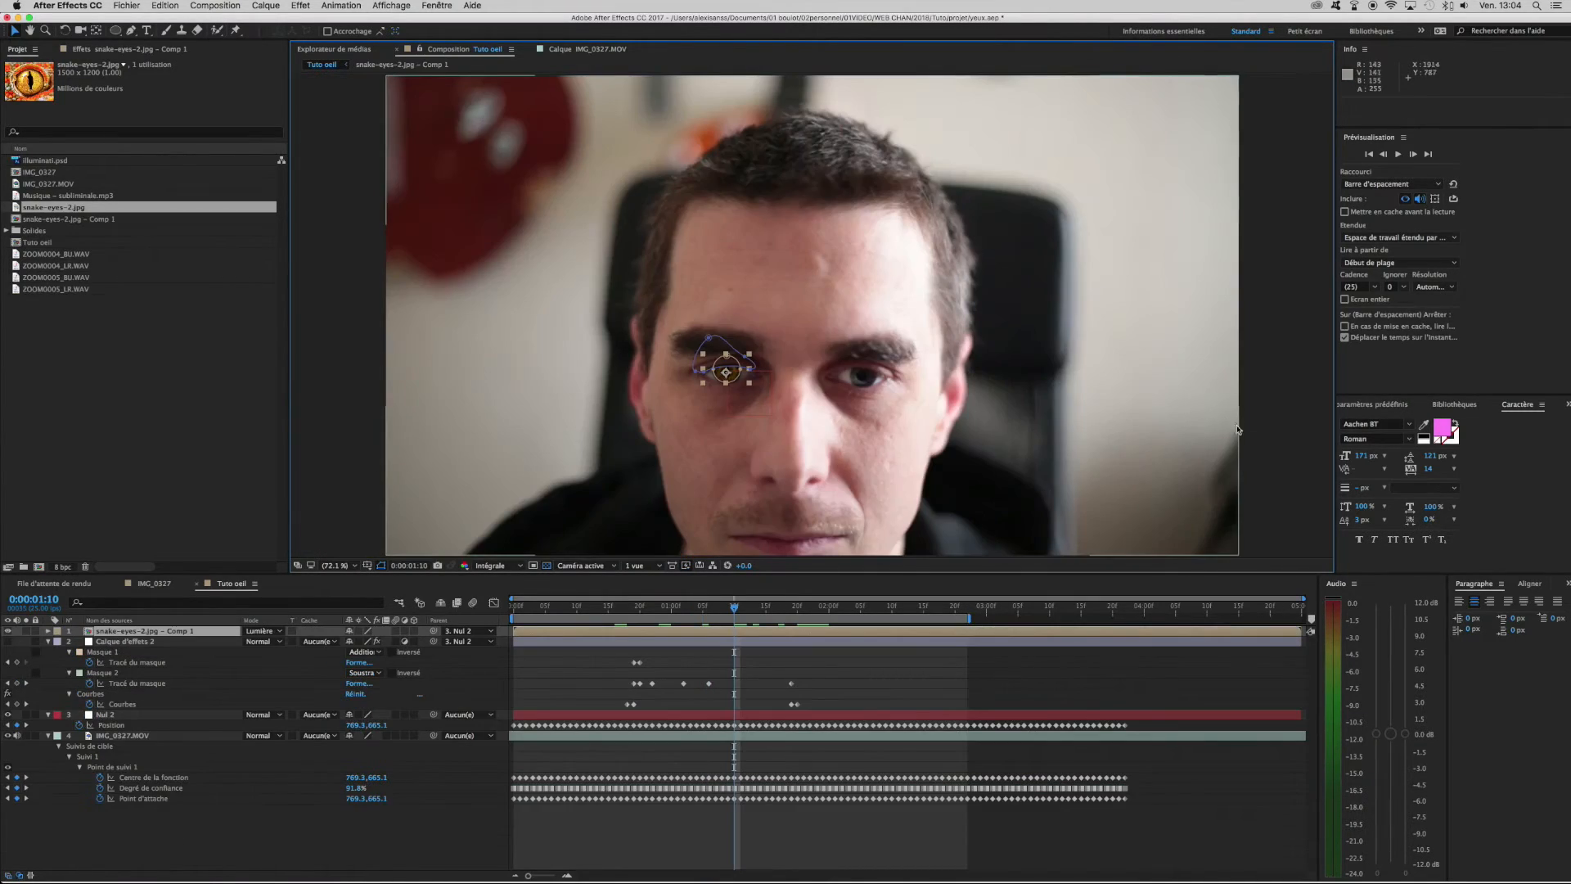
Limit the work area to 0:00:00:16 through 0:00:01:23 and preview the snake-eye effect.
click(1058, 694)
mouse_move(635, 606)
mouse_down()
mouse_move(605, 608)
mouse_move(673, 610)
mouse_move(608, 610)
mouse_up()
drag(511, 619, 609, 619)
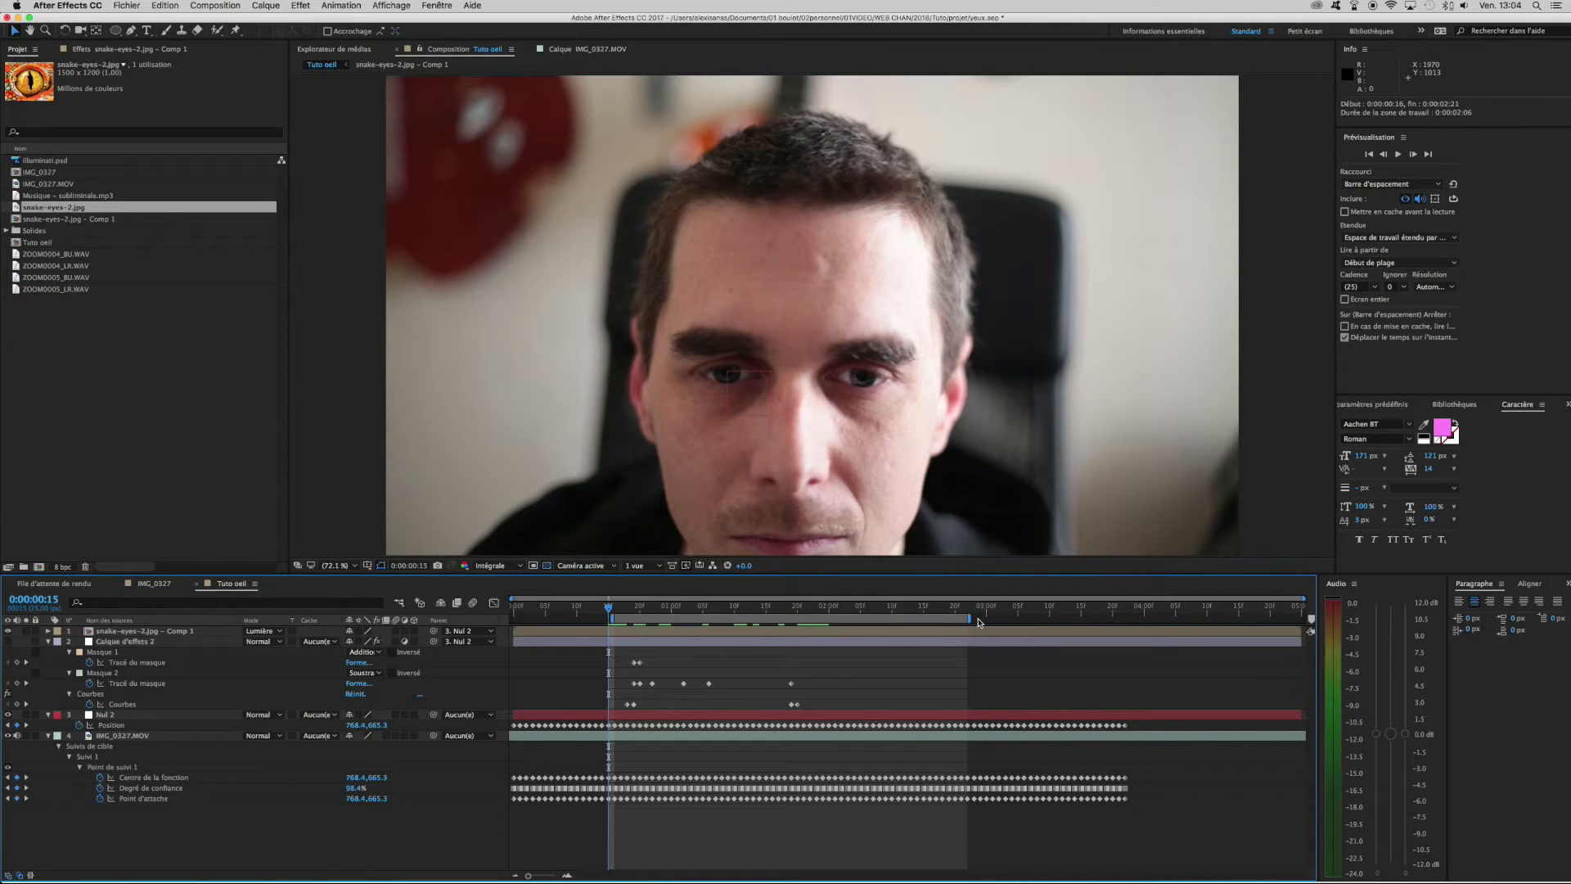
drag(972, 619, 824, 619)
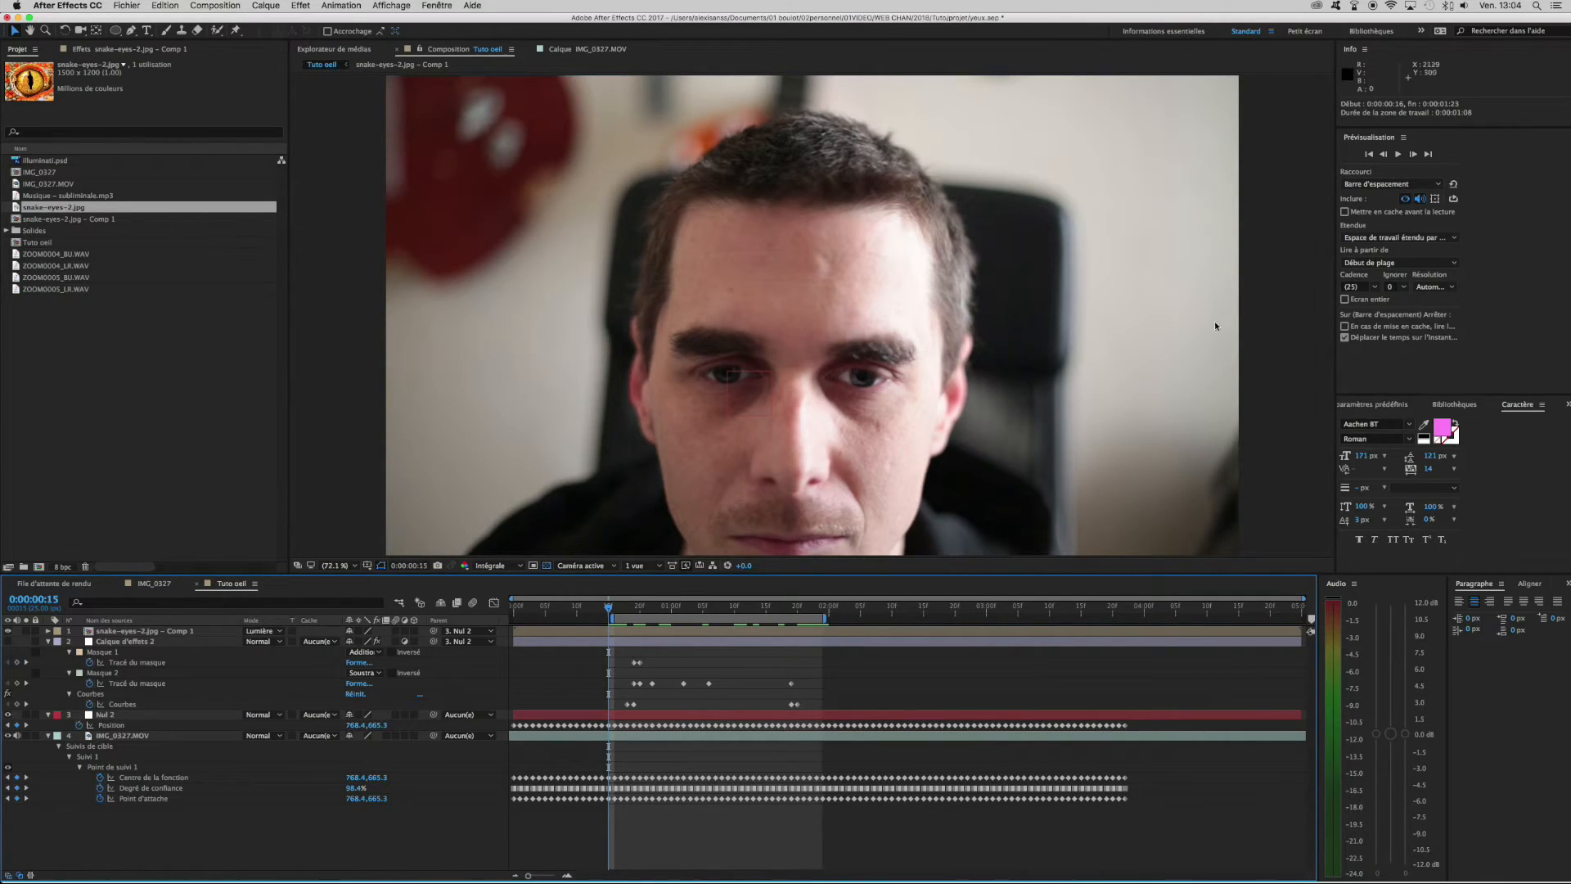
click(1400, 156)
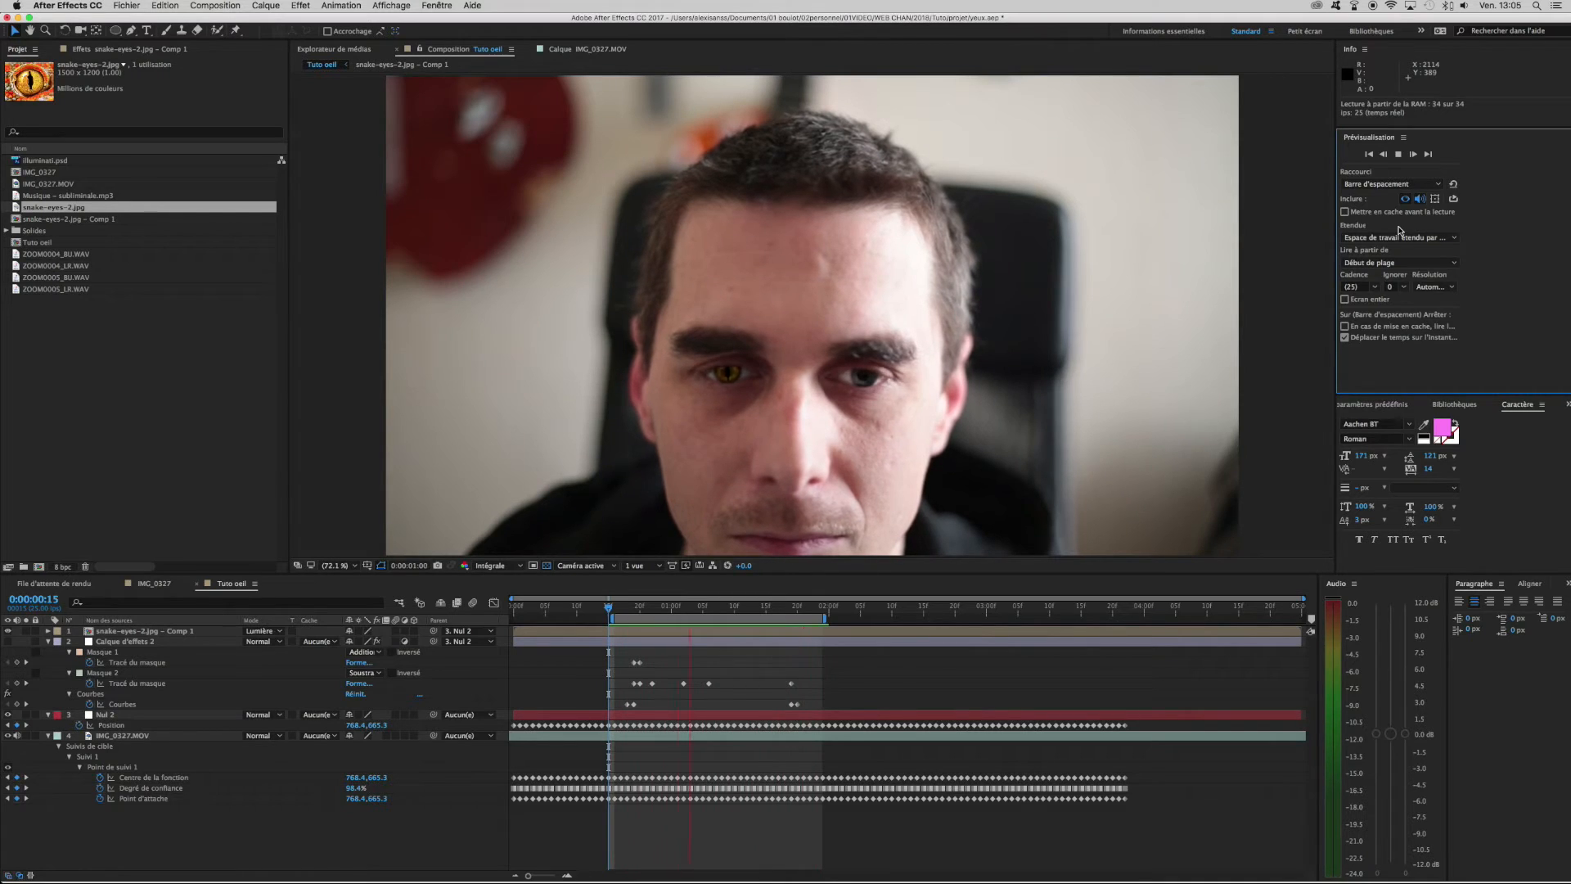
click(519, 473)
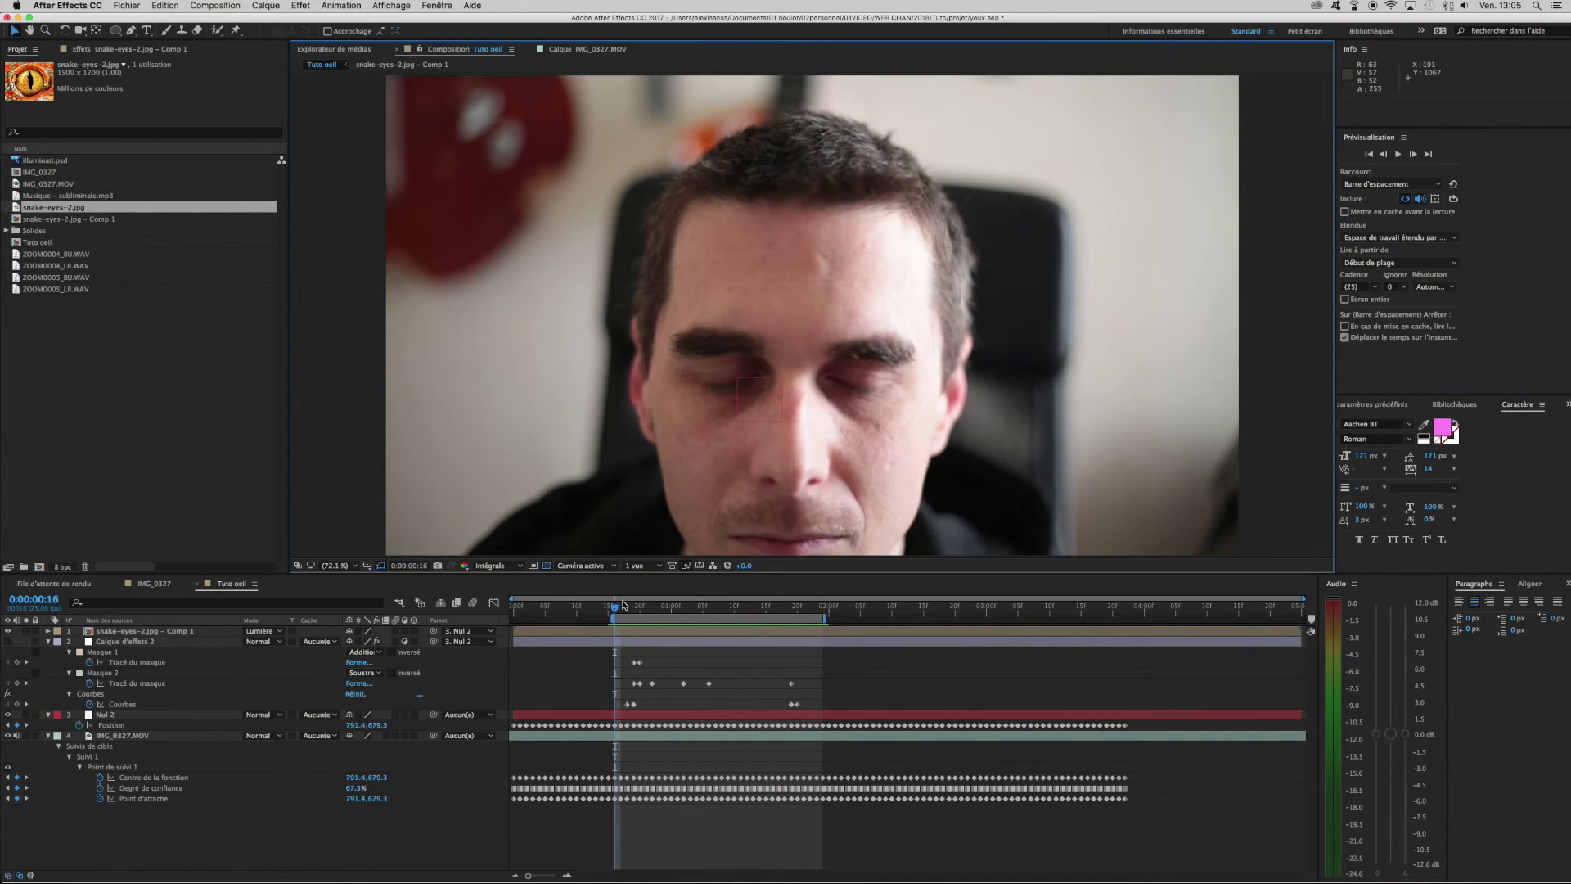
Undo the work-area changes and the precomposition of the snake-eyes-2.jpg layer.
drag(621, 612, 685, 628)
click(686, 632)
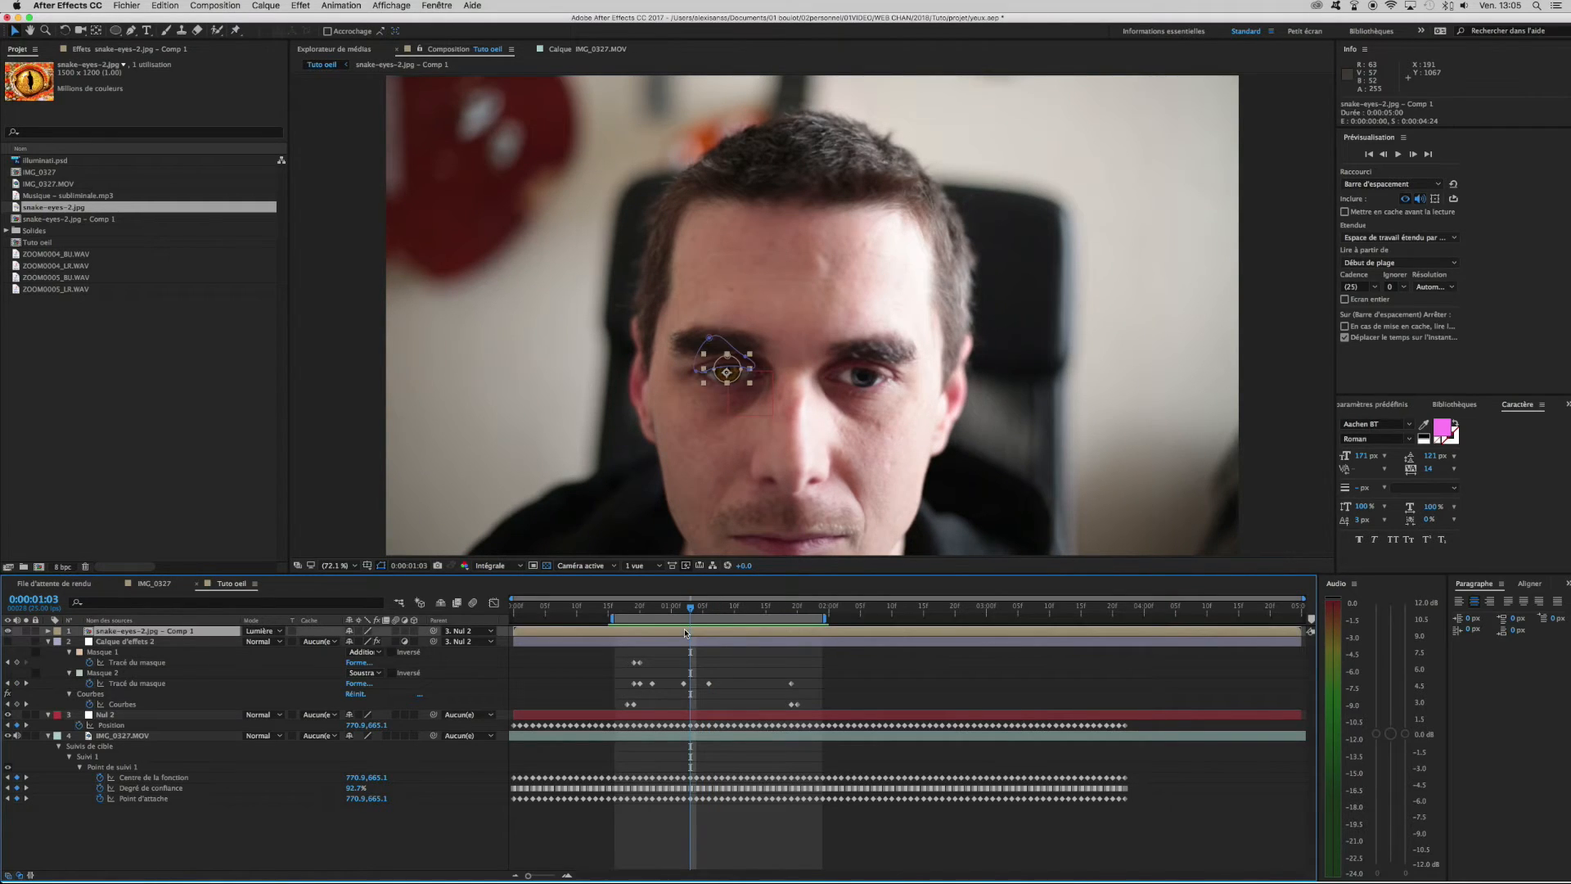
right_click(683, 634)
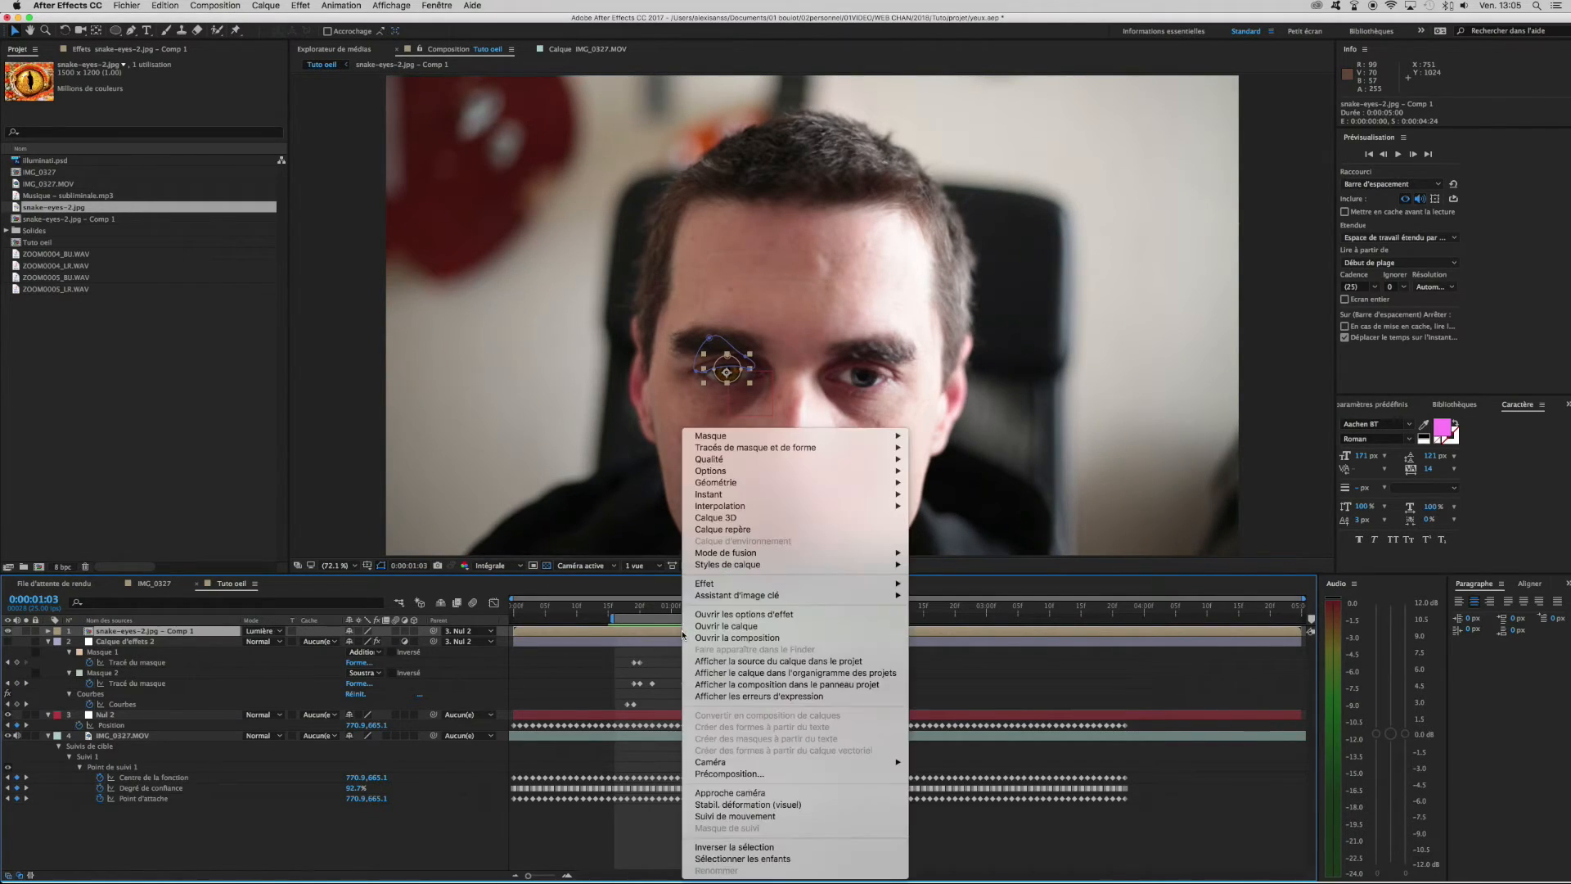
click(616, 675)
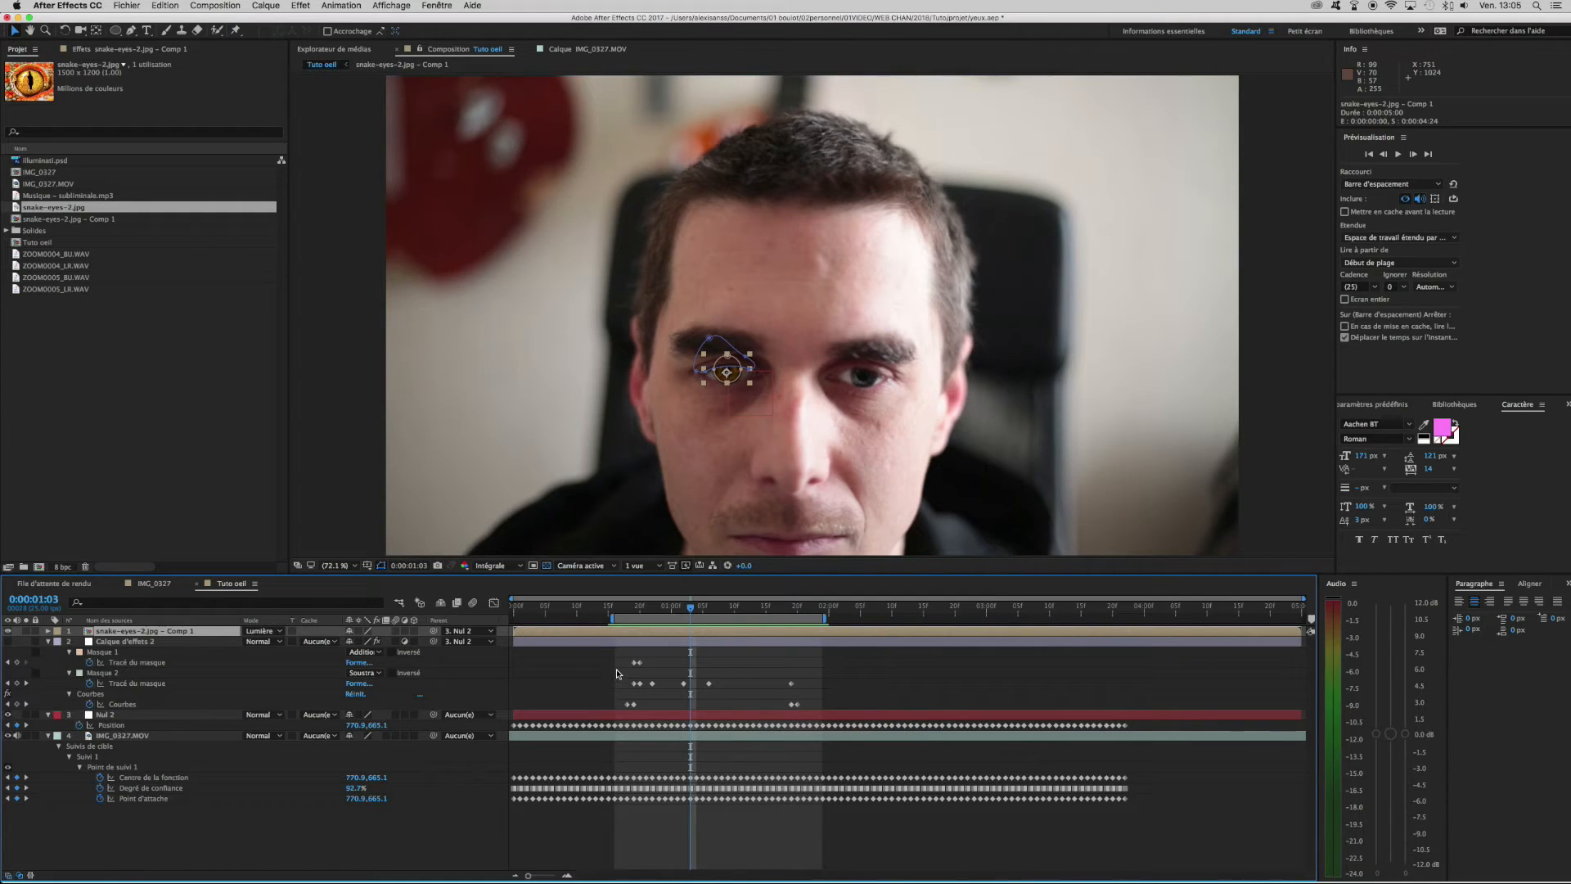
key(super+z)
key(super+z)
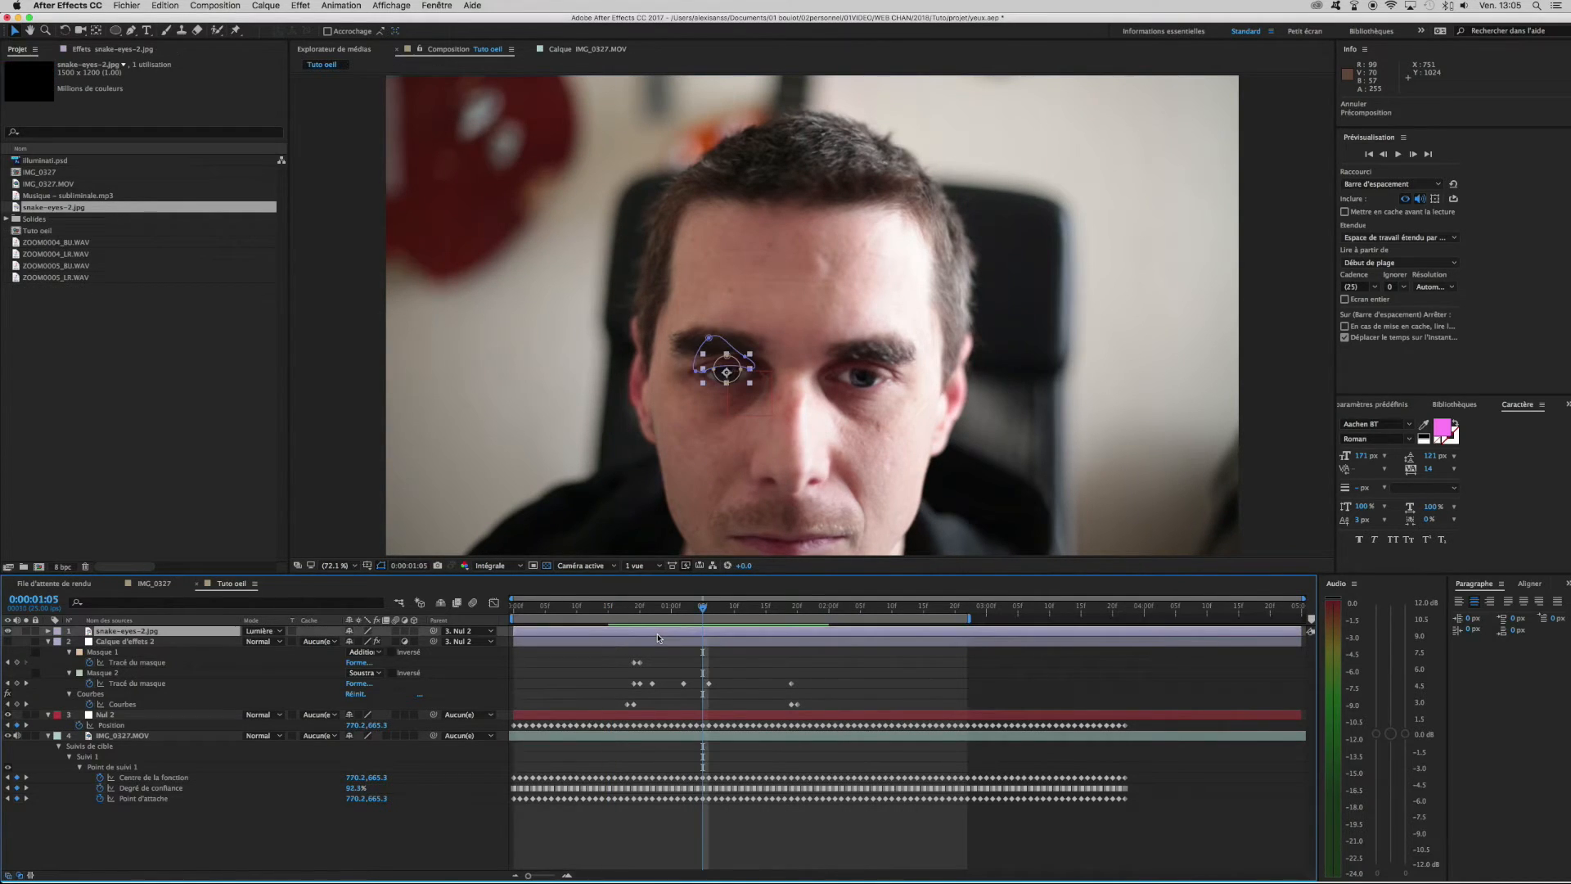
Precompose the snake-eyes-2.jpg layer as "precomp oeil", leaving all attributes in the Tuto oeil composition.
right_click(690, 634)
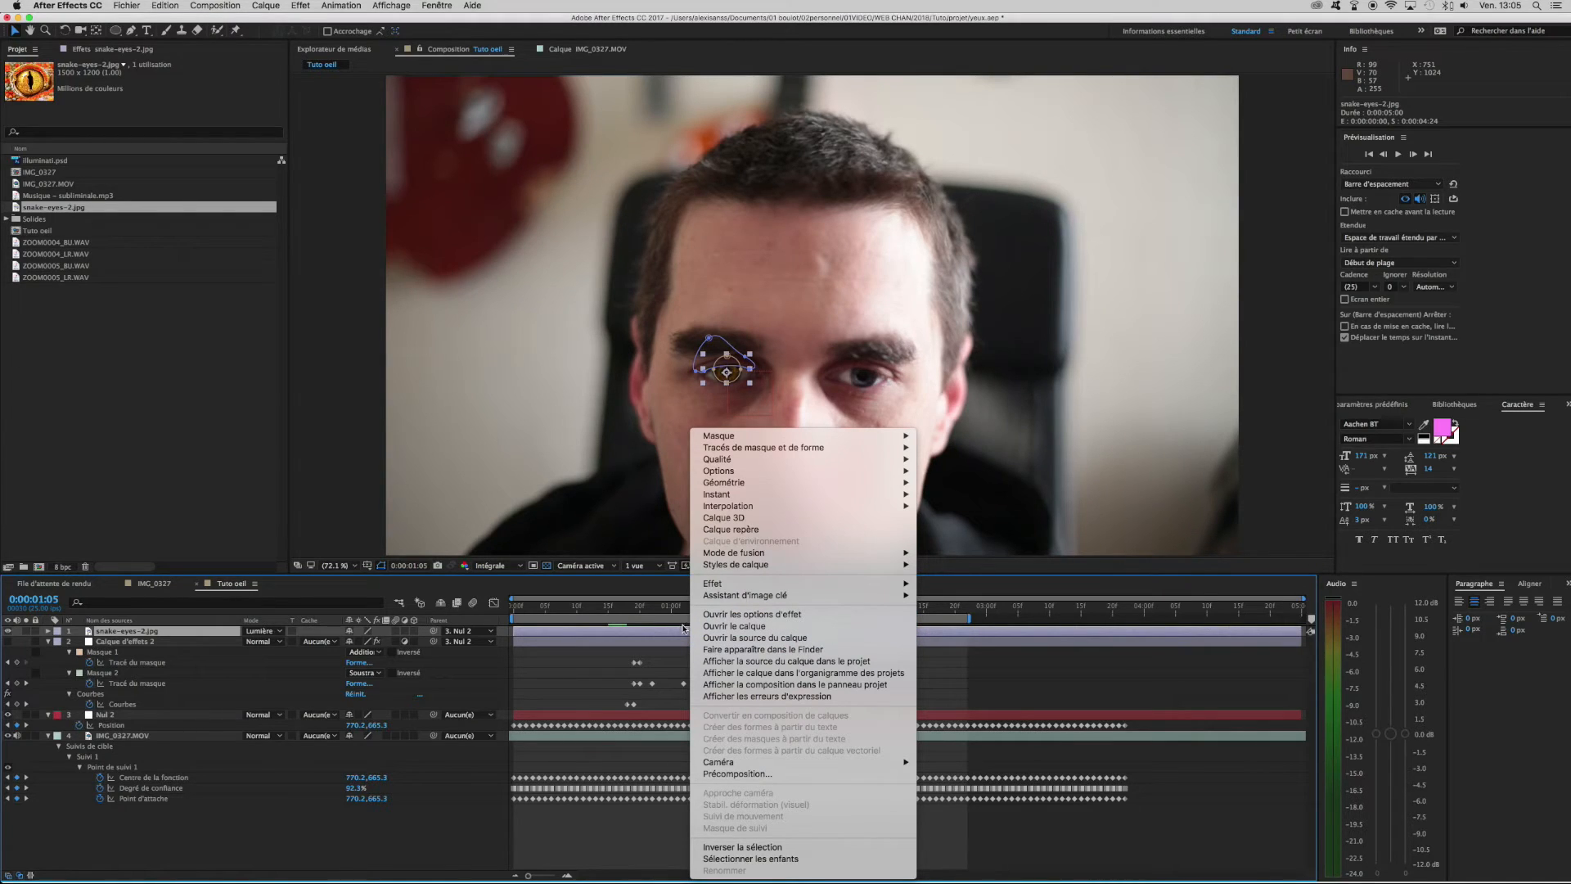
click(737, 773)
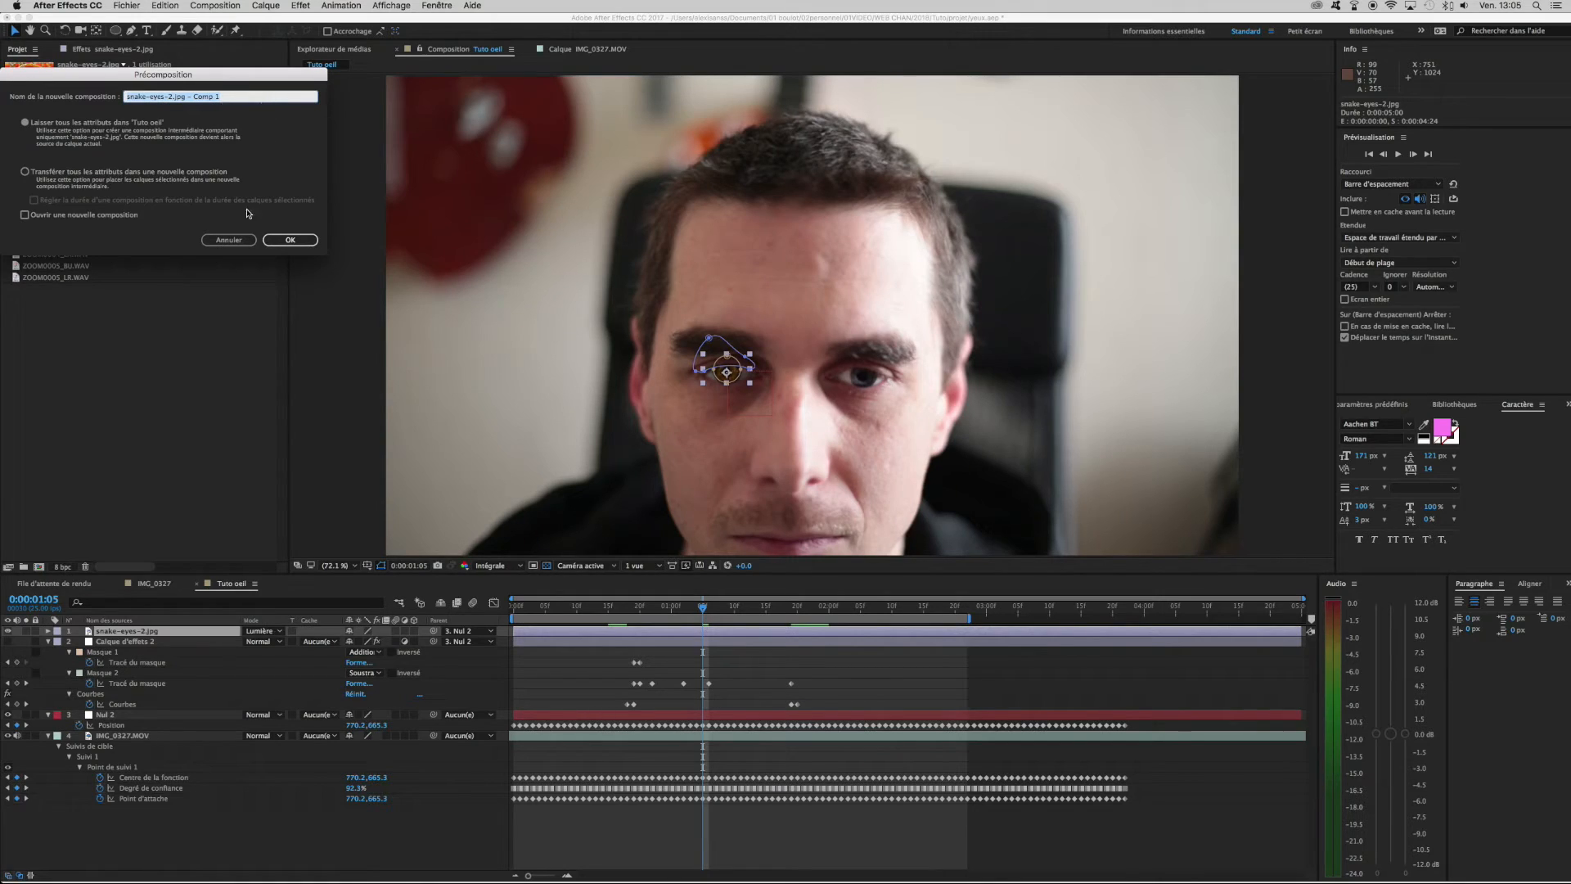
text(d)
key(Return)
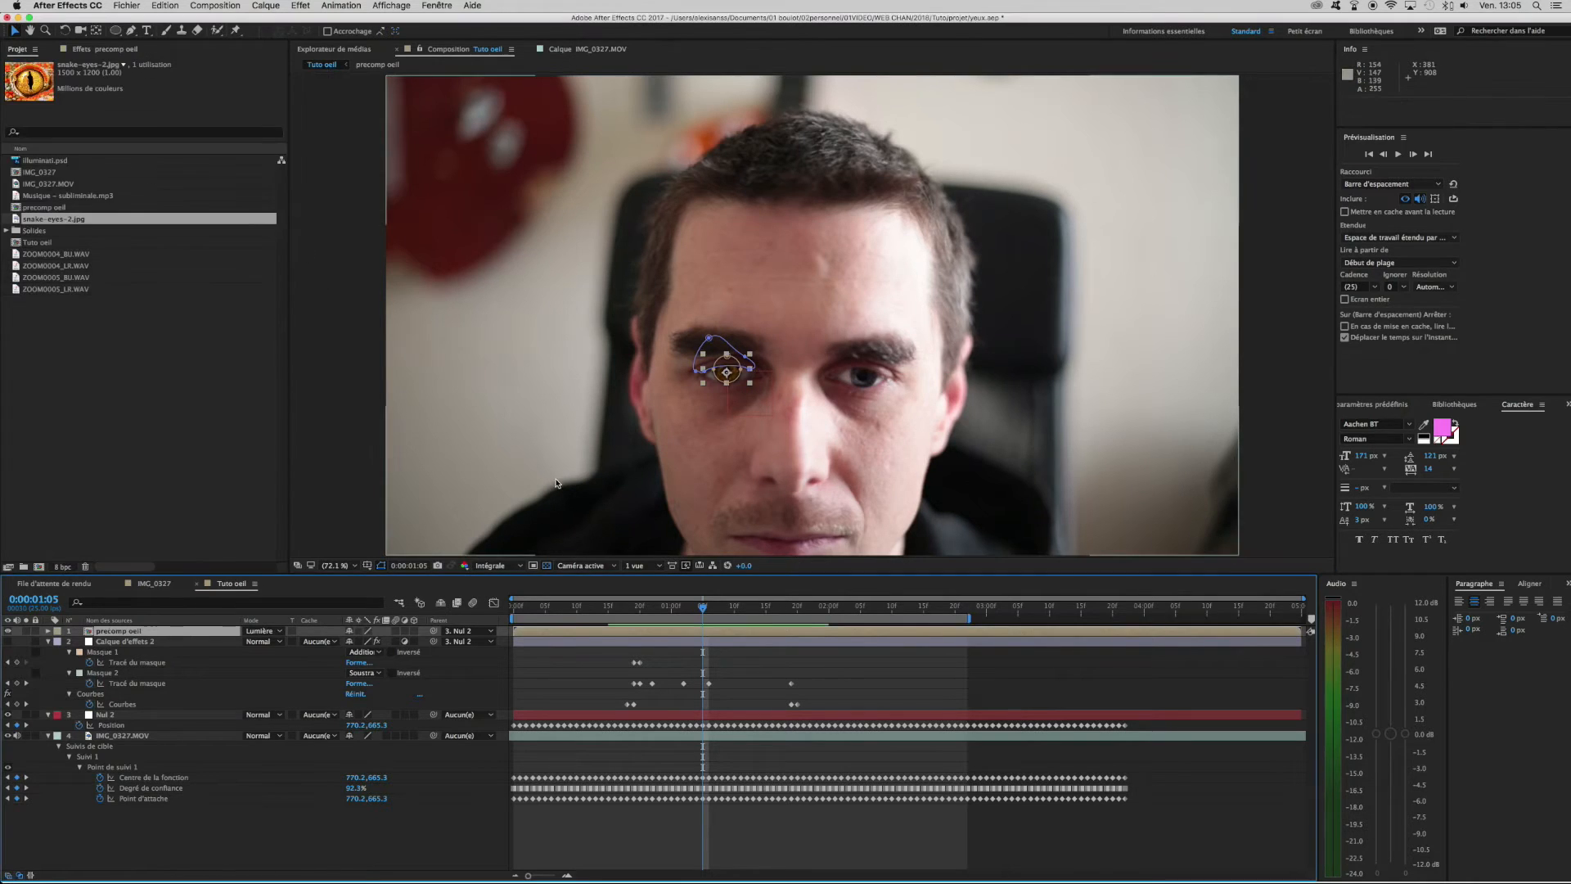
Open precomp oeil and create a black 1500 × 1200 px solid above the snake-eye image.
double_click(684, 630)
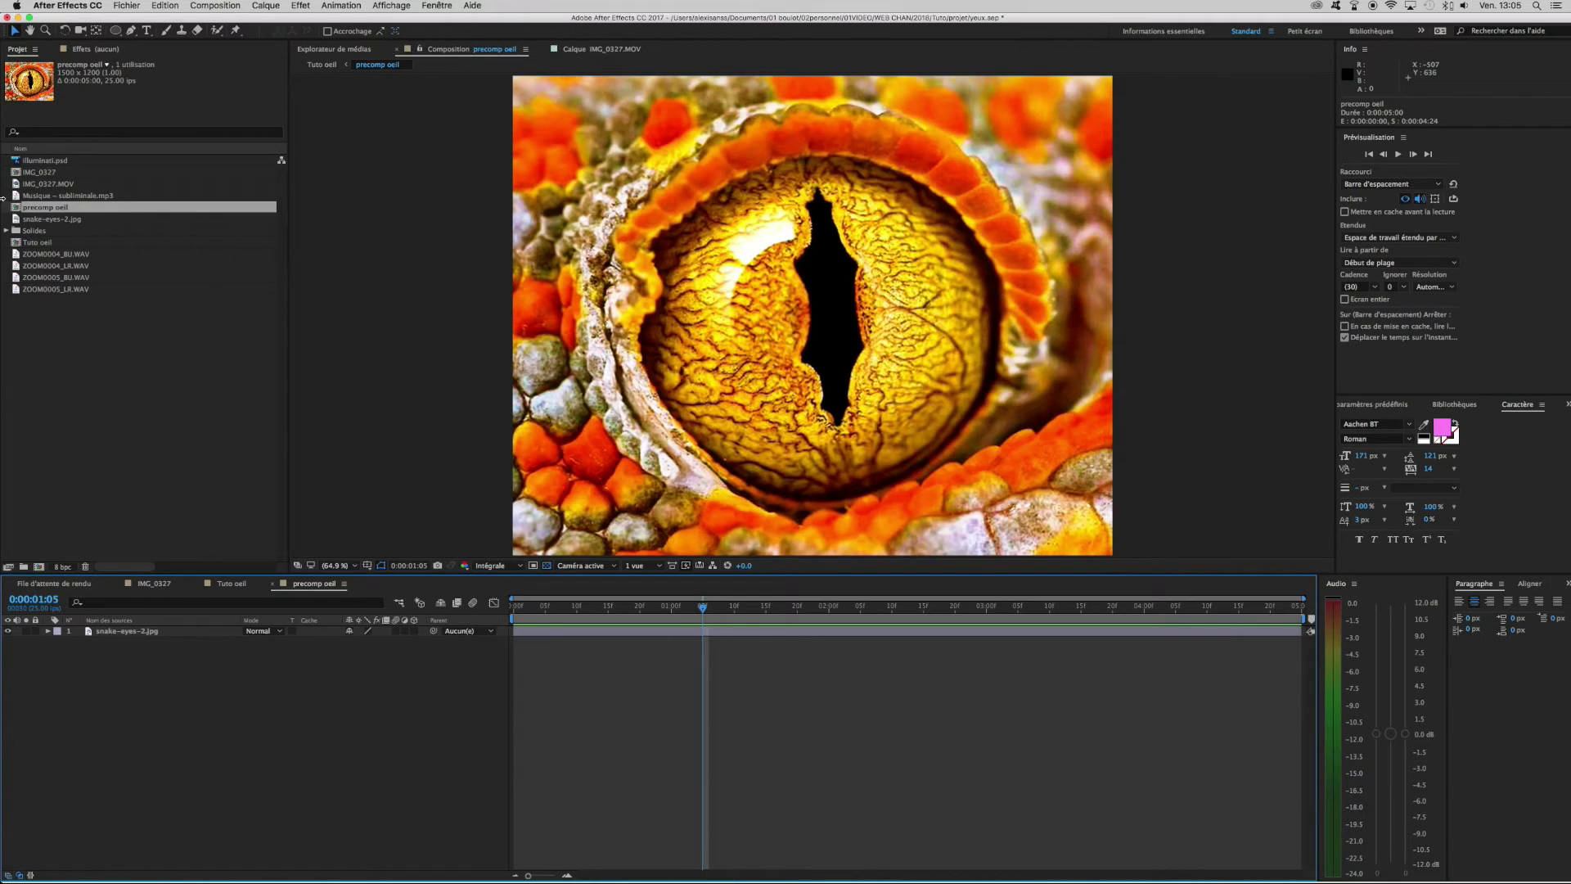
key(g)
click(212, 4)
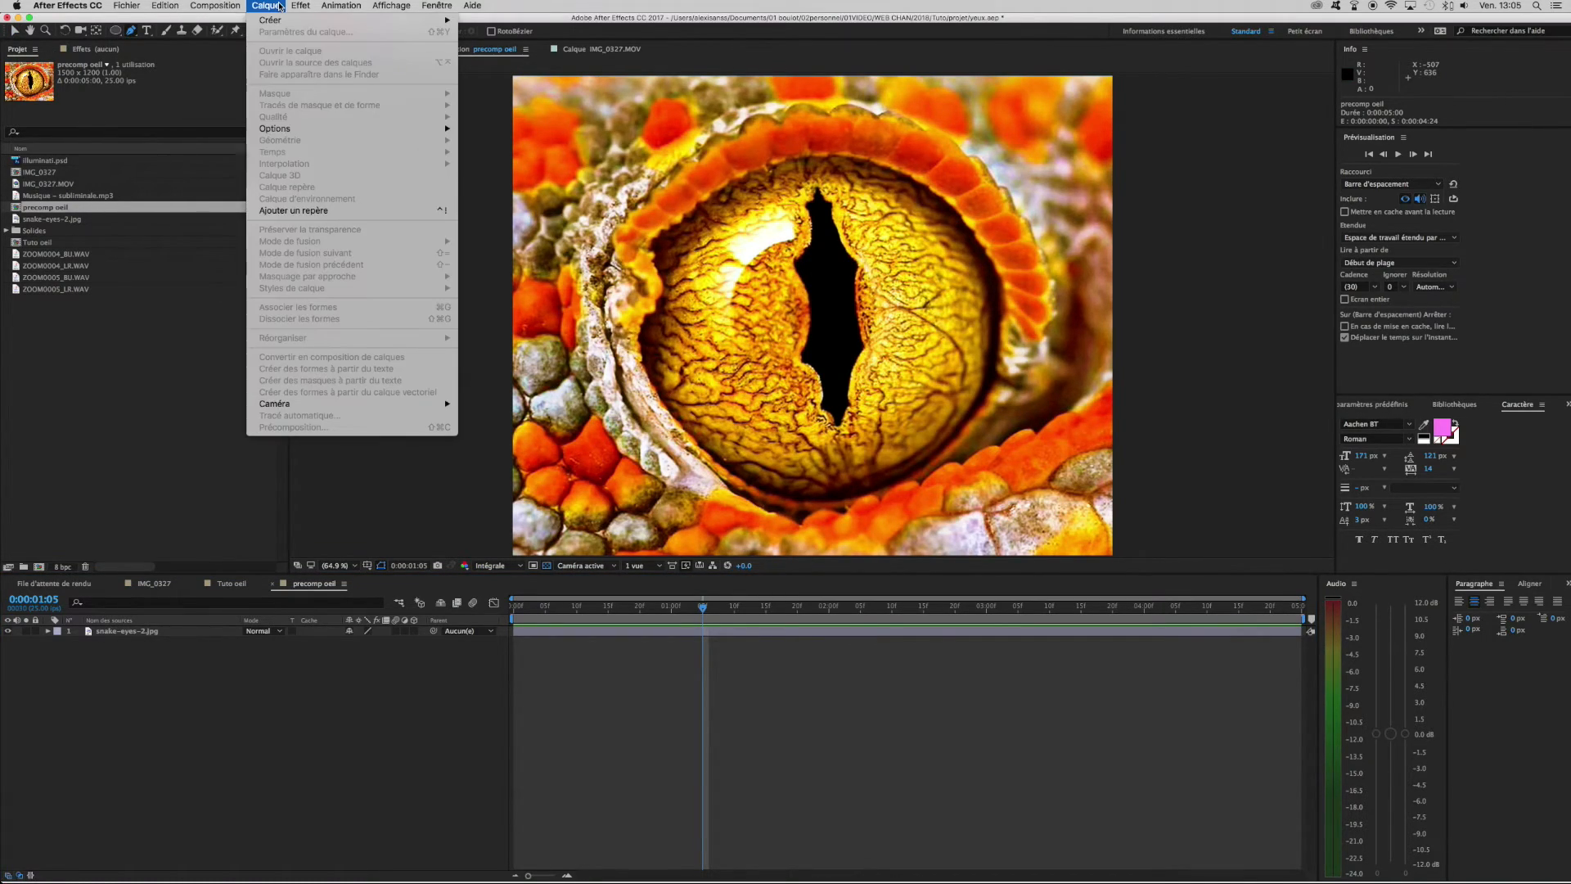
mouse_move(369, 20)
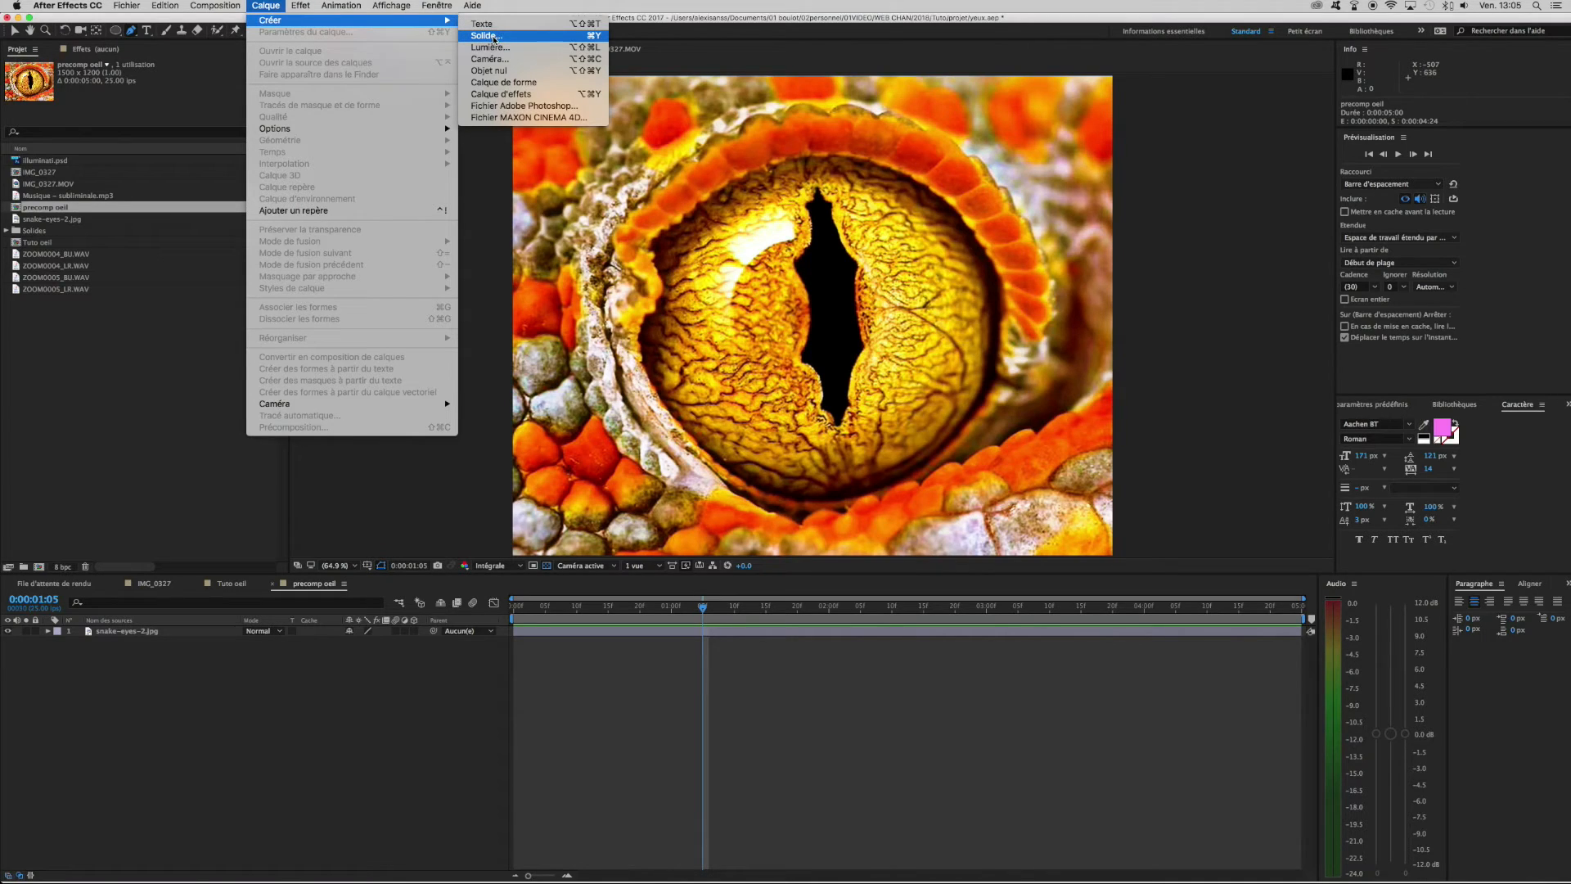
click(495, 37)
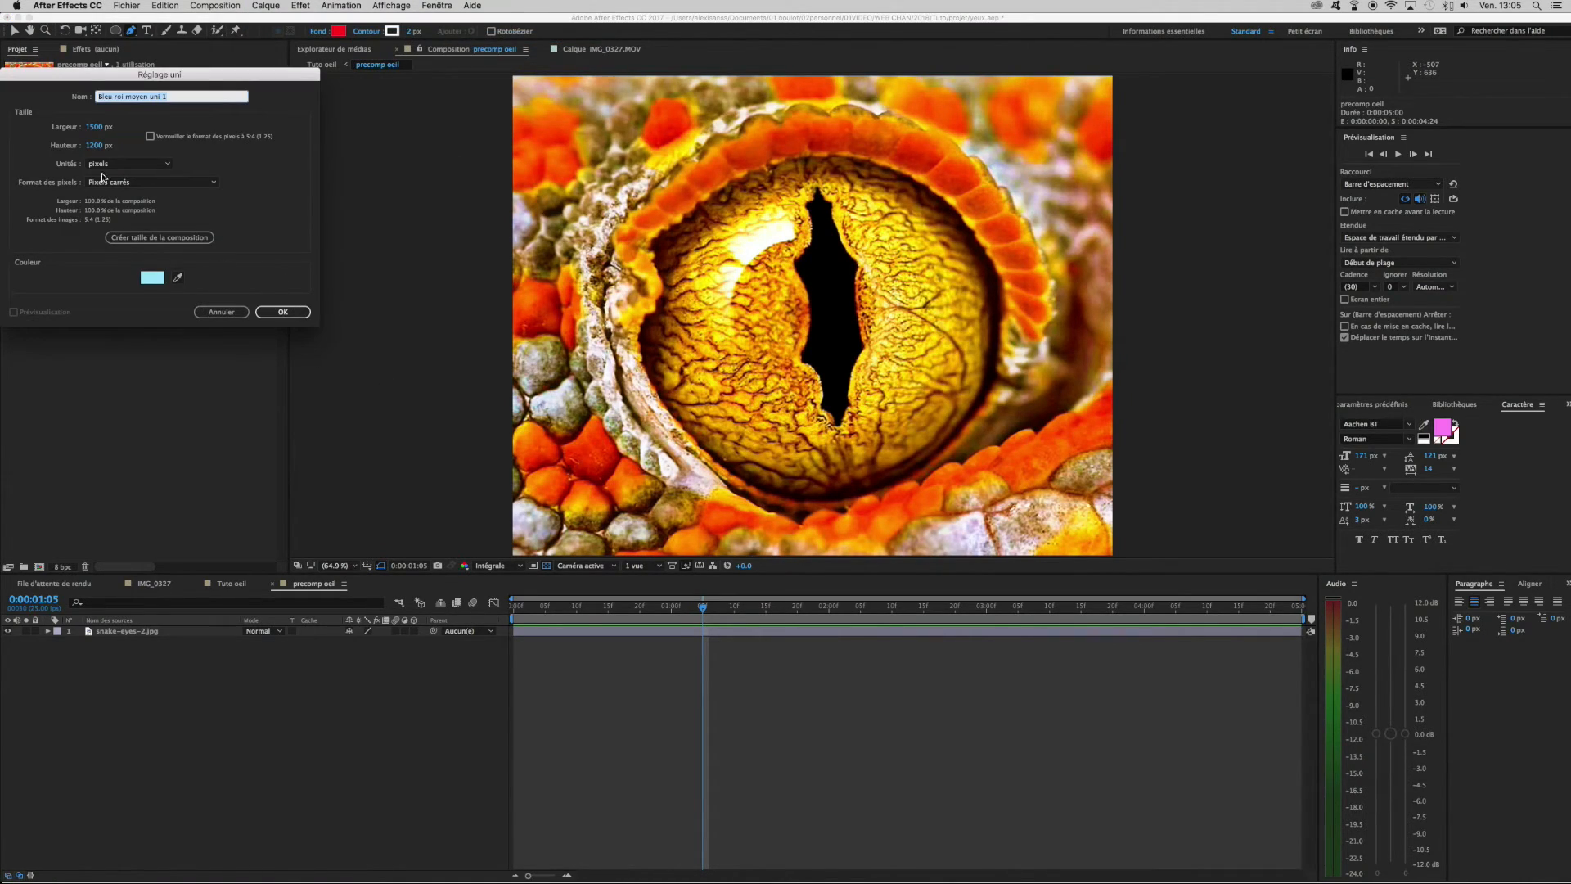
click(152, 277)
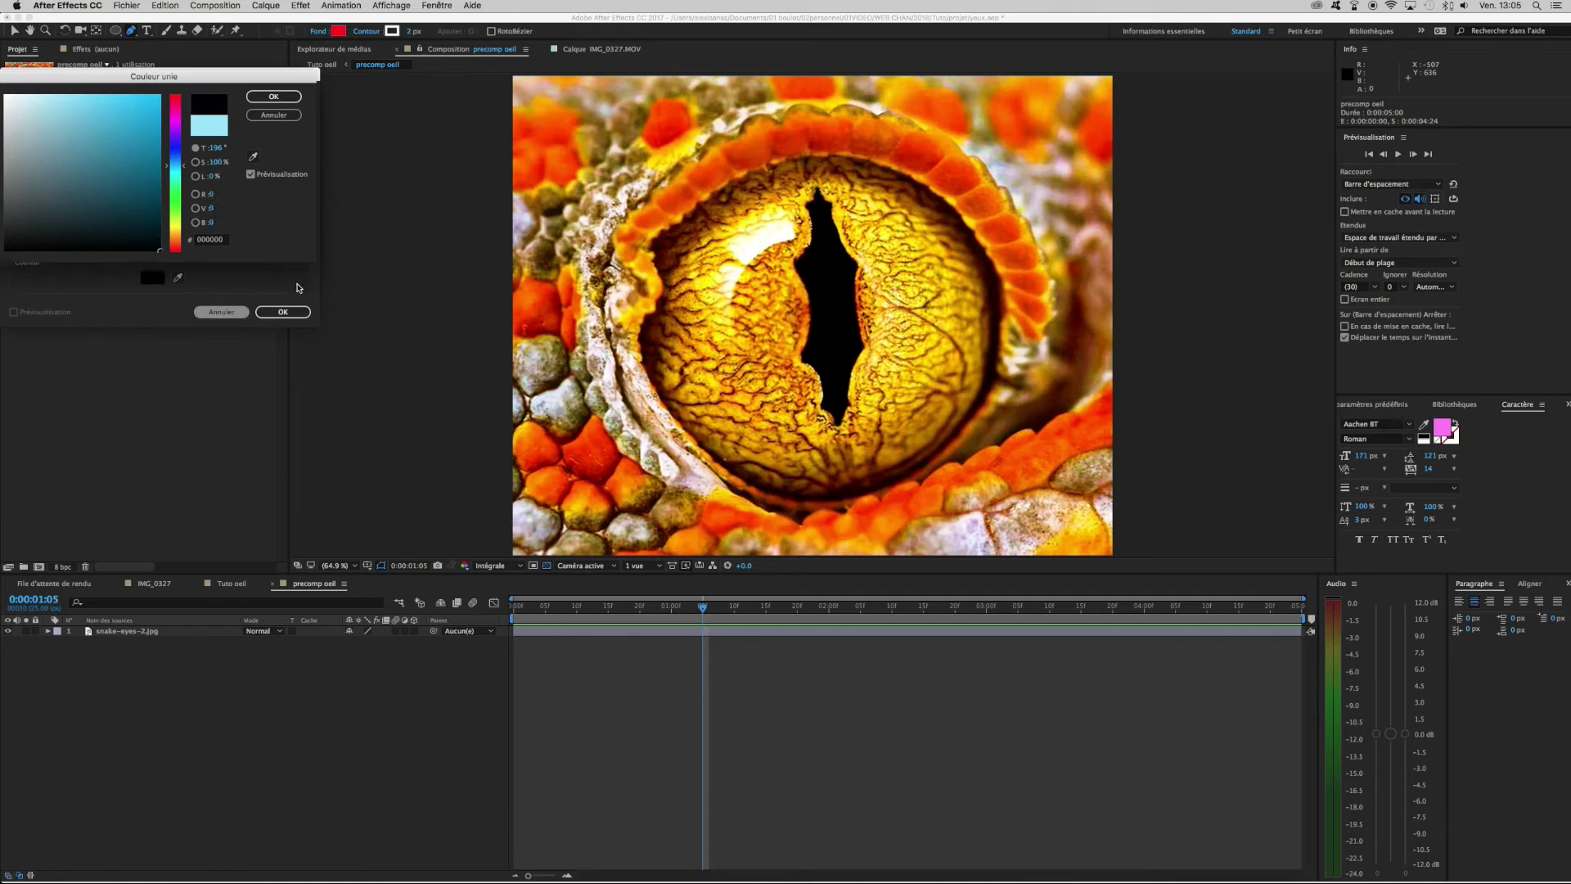
click(273, 96)
click(282, 311)
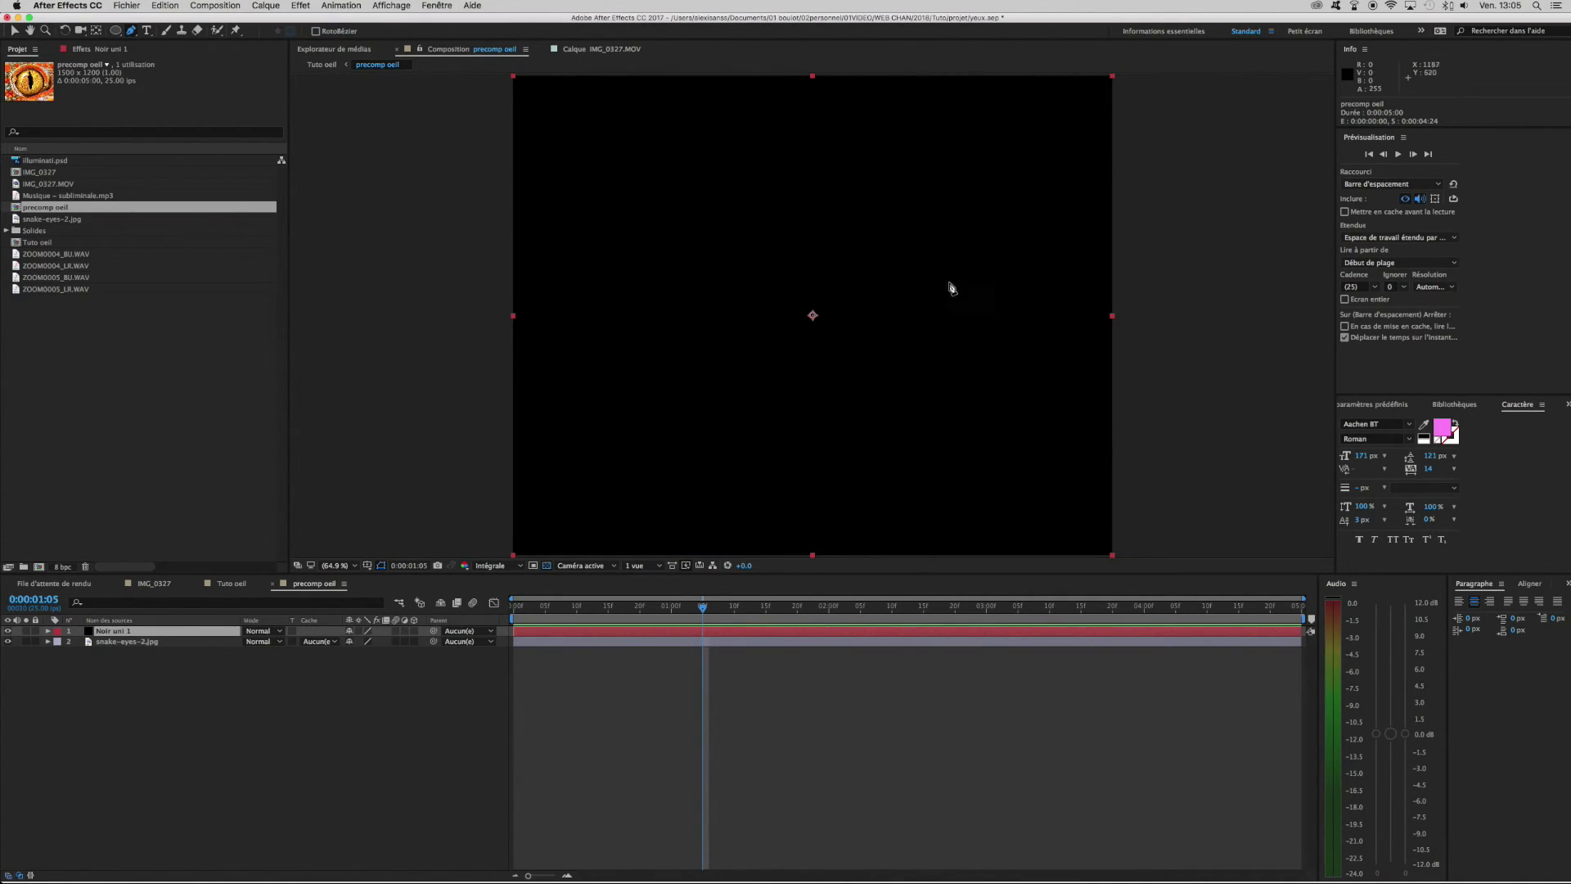
Draw a closed, curved heart-shaped mask on the black solid over the snake eye's pupil with the Pen tool.
drag(825, 260, 843, 285)
drag(757, 243, 743, 274)
drag(755, 333, 840, 417)
drag(890, 342, 939, 318)
drag(943, 241, 900, 238)
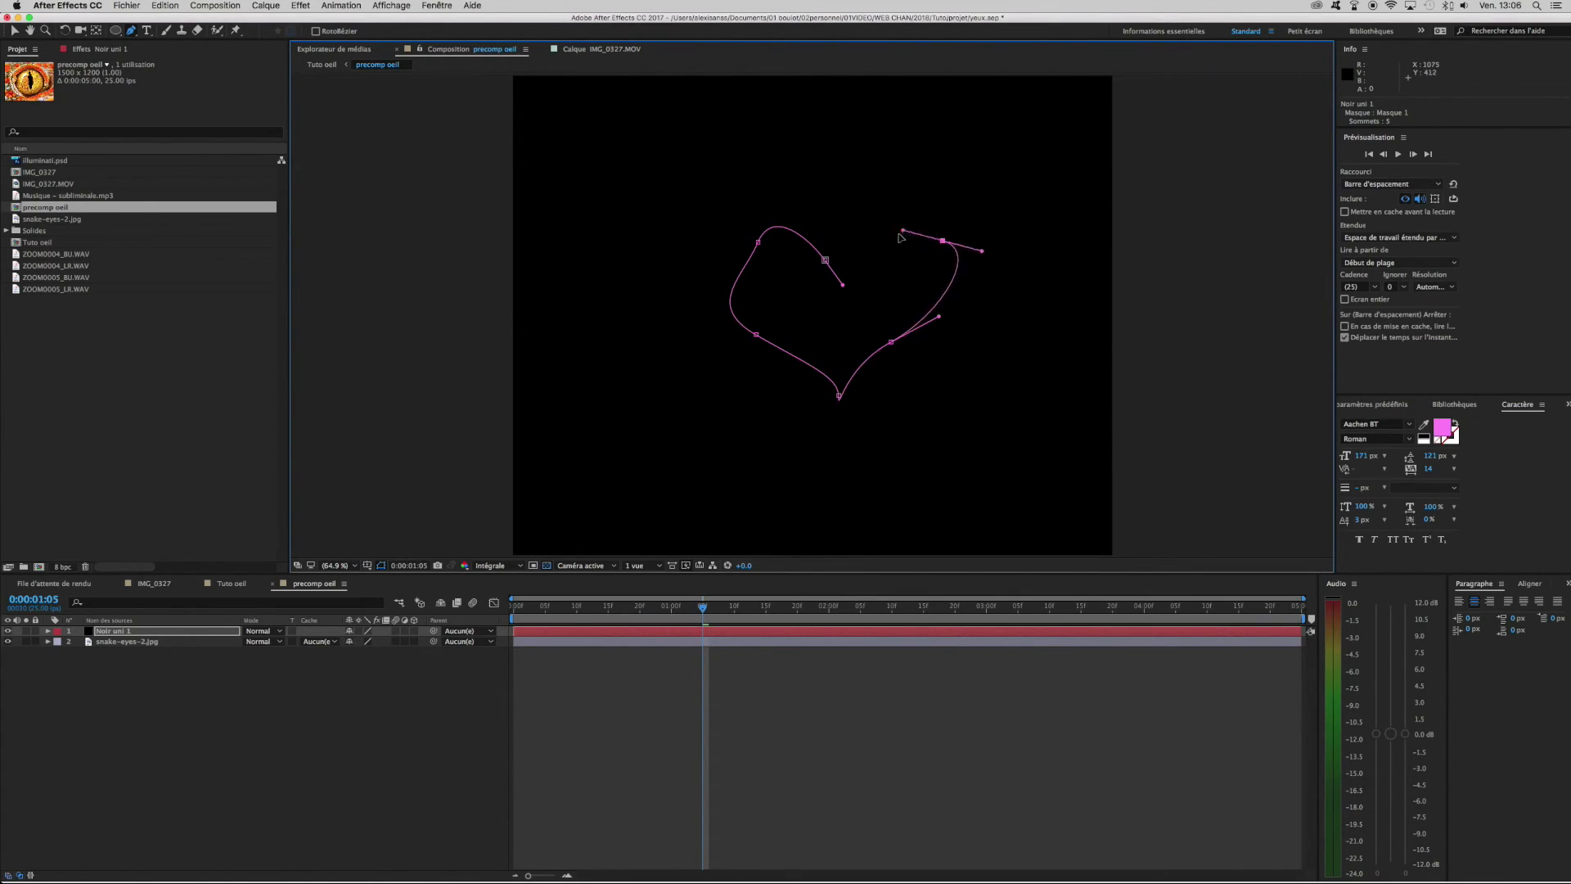
click(824, 260)
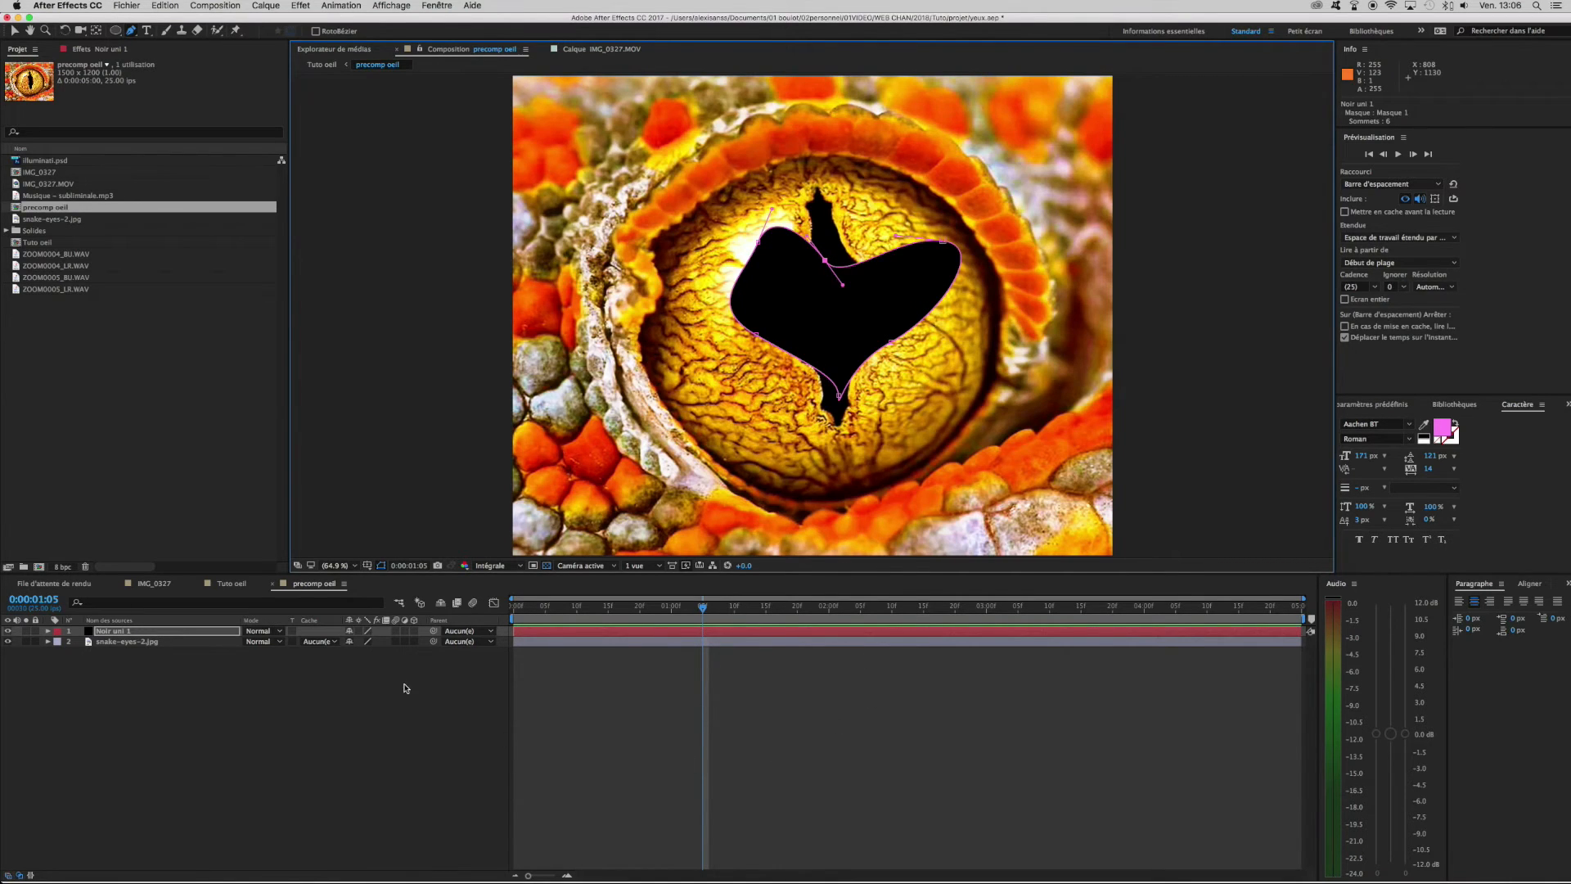
Return to the Tuto oeil composition and examine the heart-shaped pupil on the tracked eye around 0:00:01:06.
click(229, 586)
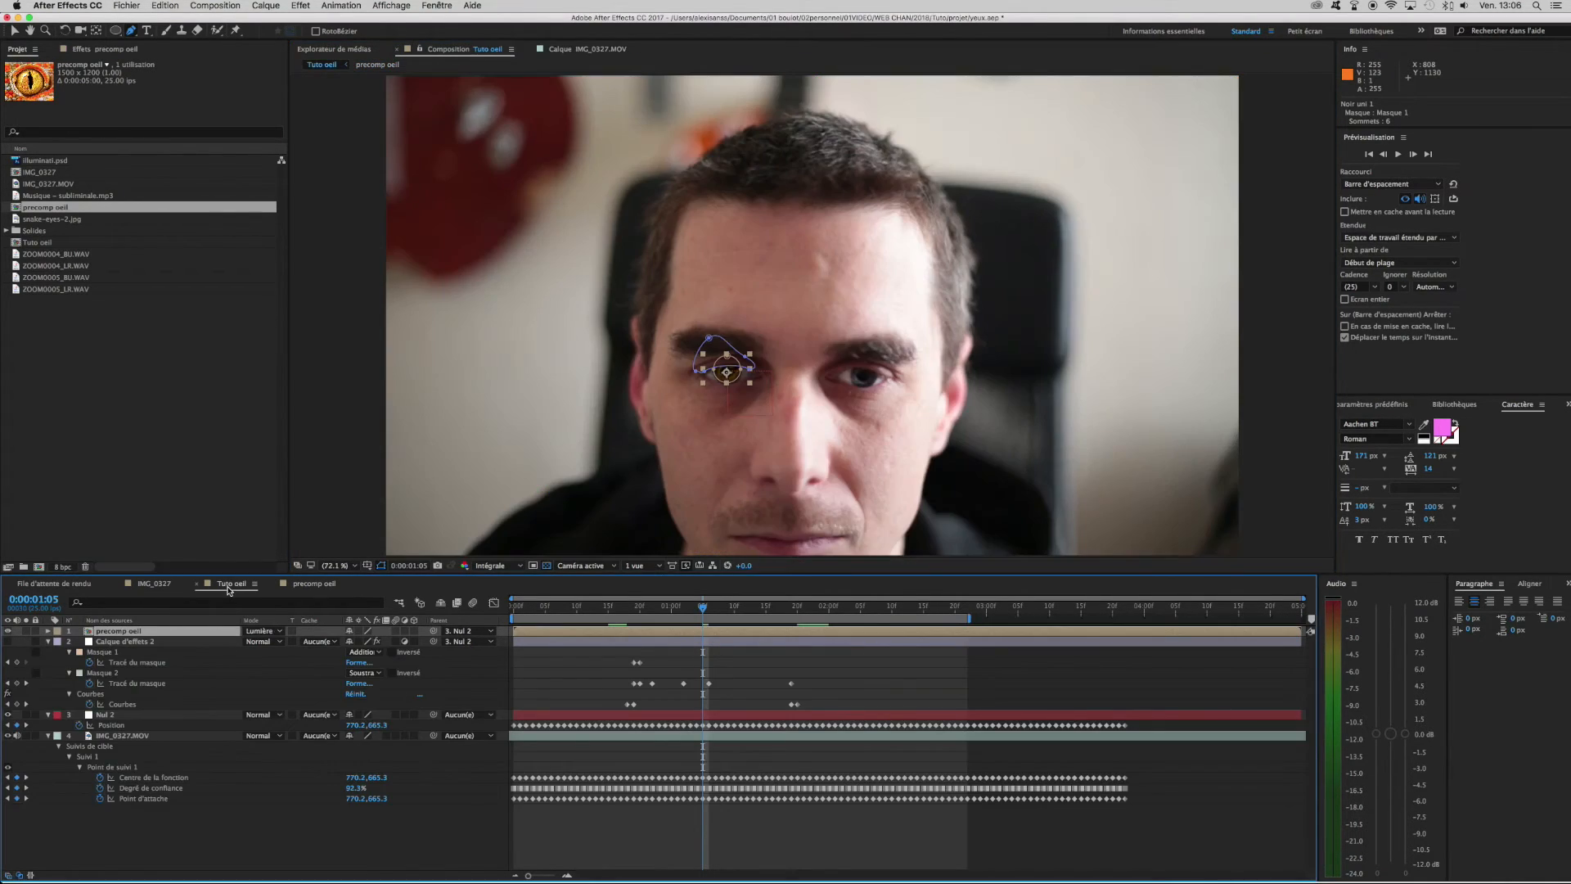
scroll(723, 372, up, 6)
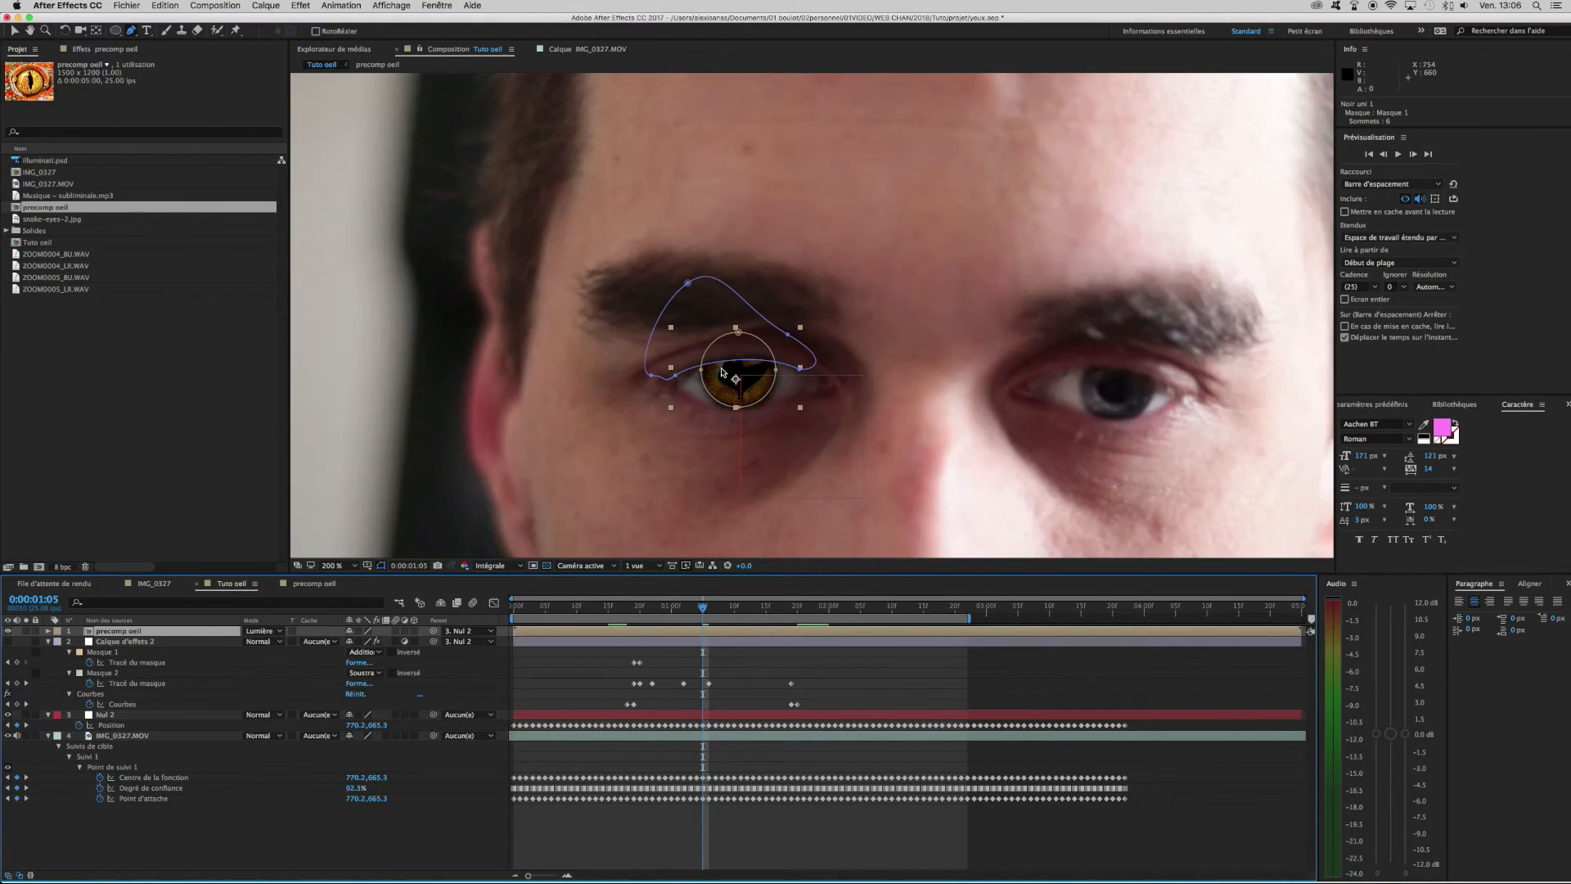
scroll(723, 372, down, 1)
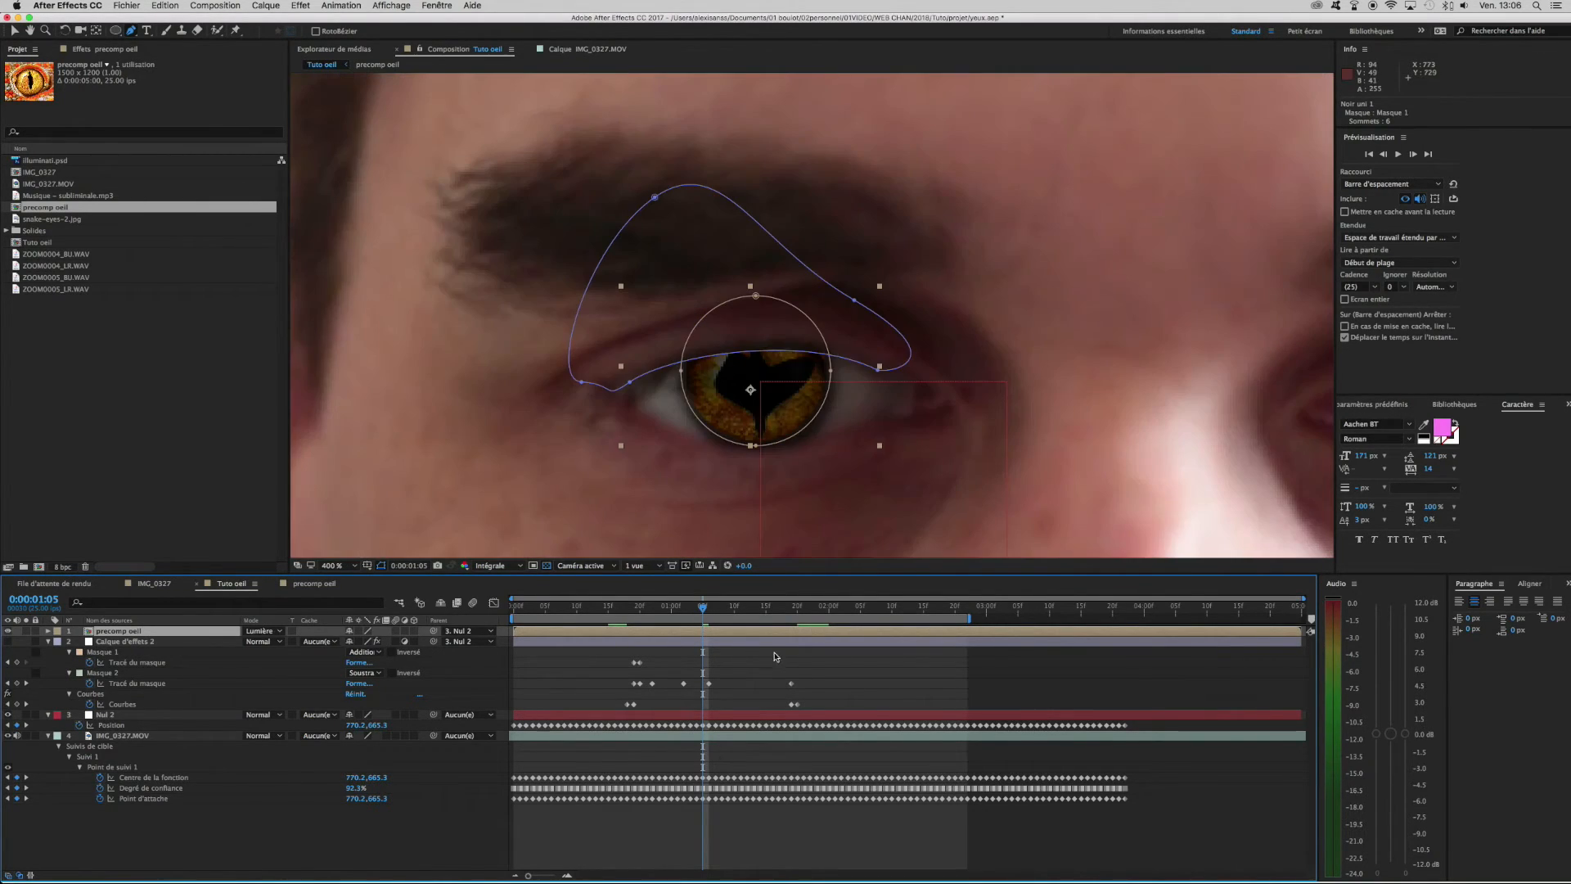
click(733, 825)
mouse_move(703, 610)
mouse_down()
mouse_move(752, 610)
mouse_move(609, 607)
mouse_move(709, 610)
mouse_up()
Switch to Firefox and search Google Images for "sharingan".
key(super+Tab)
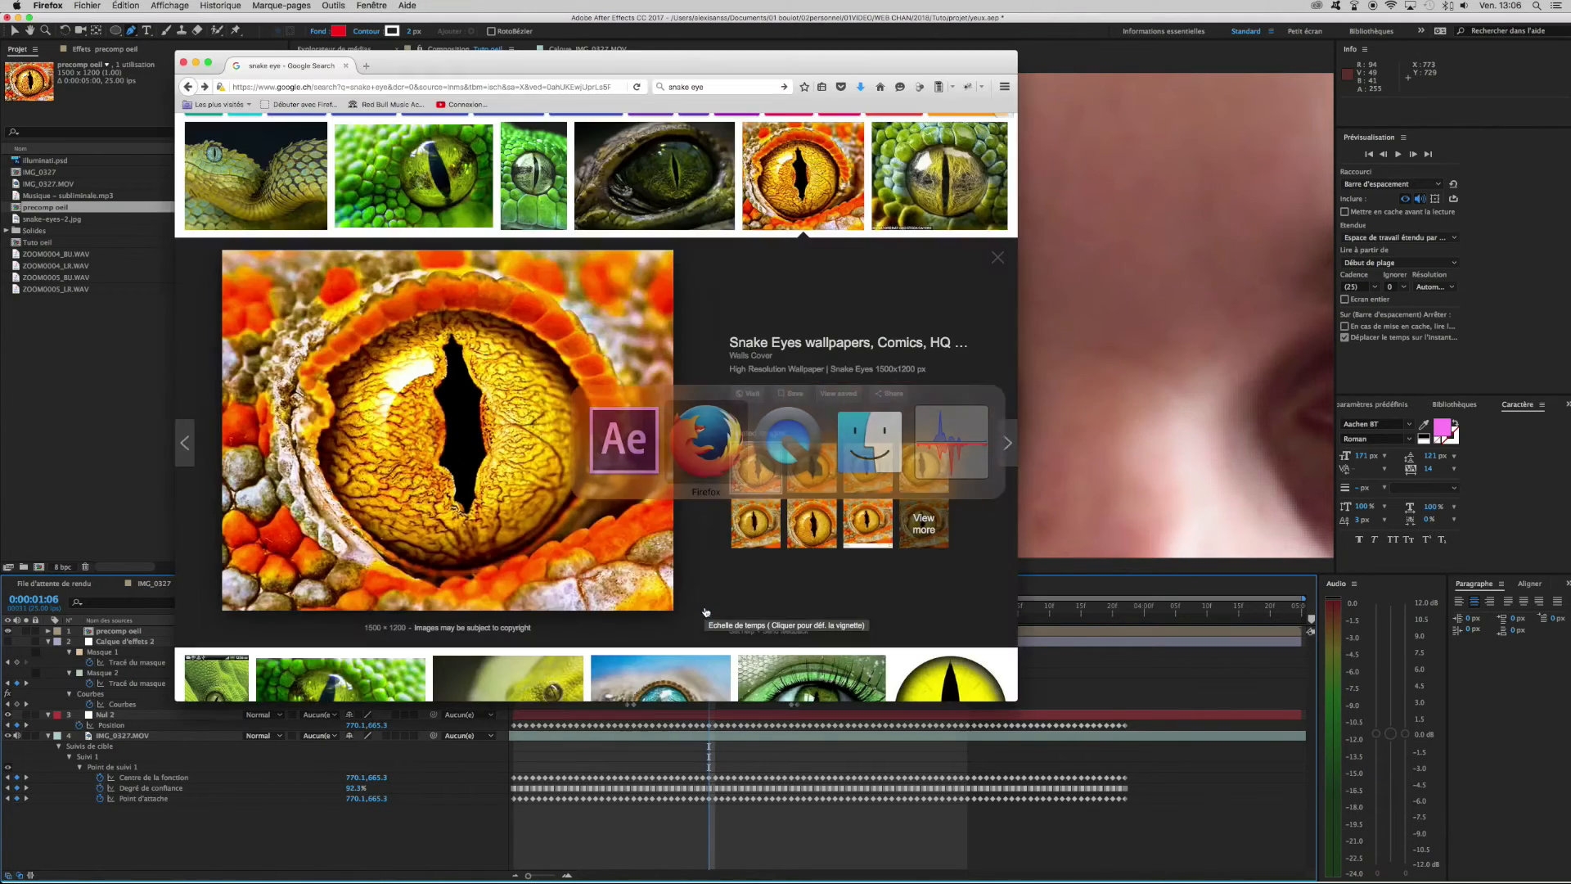
click(708, 85)
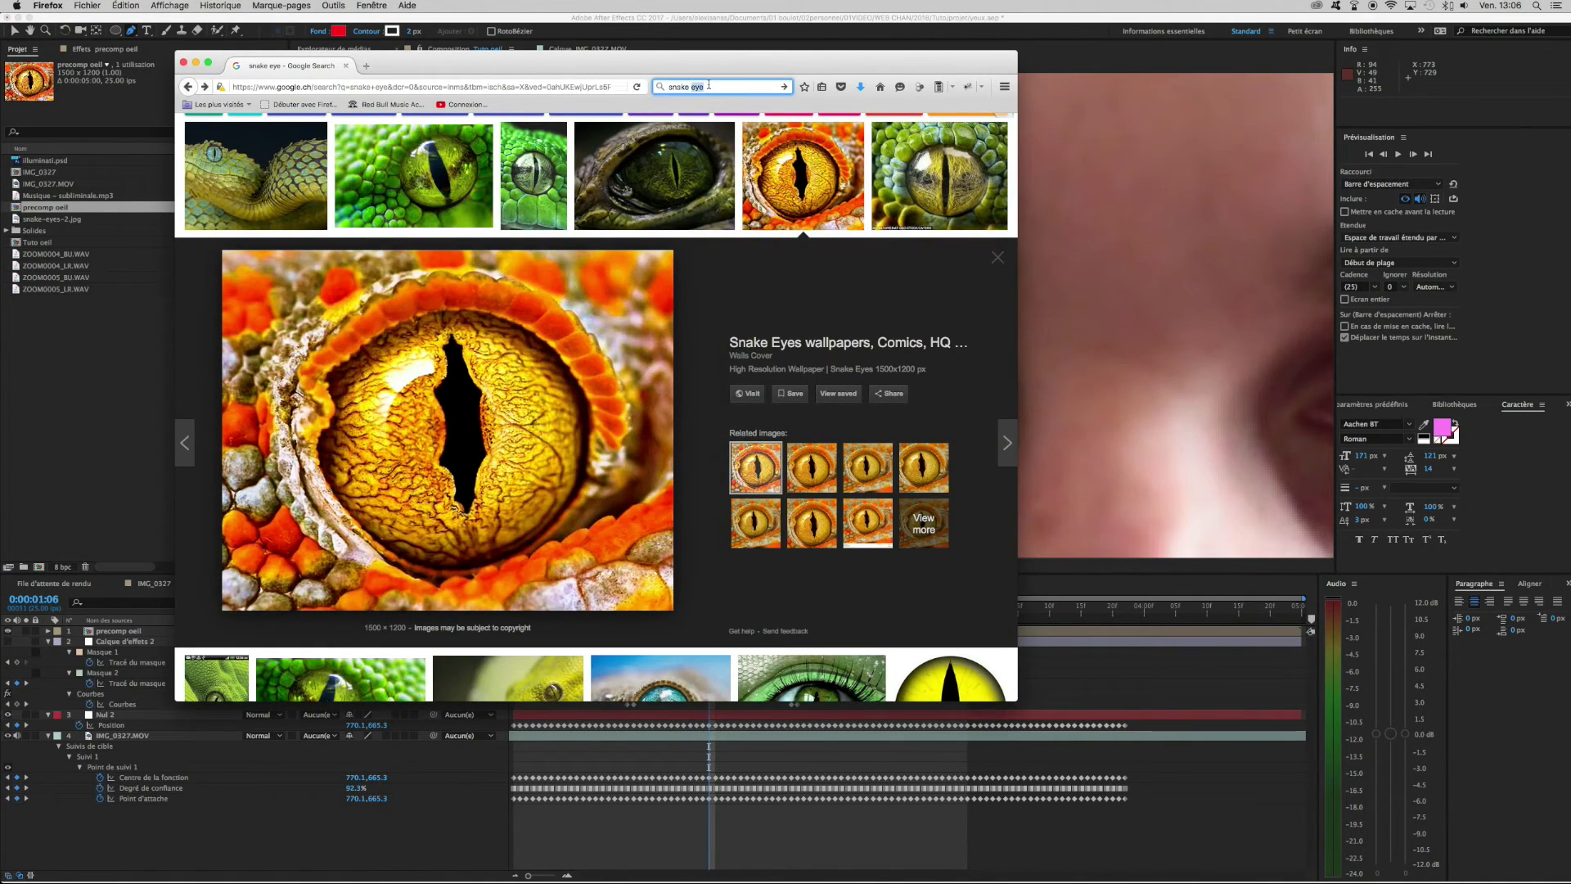
text(sha)
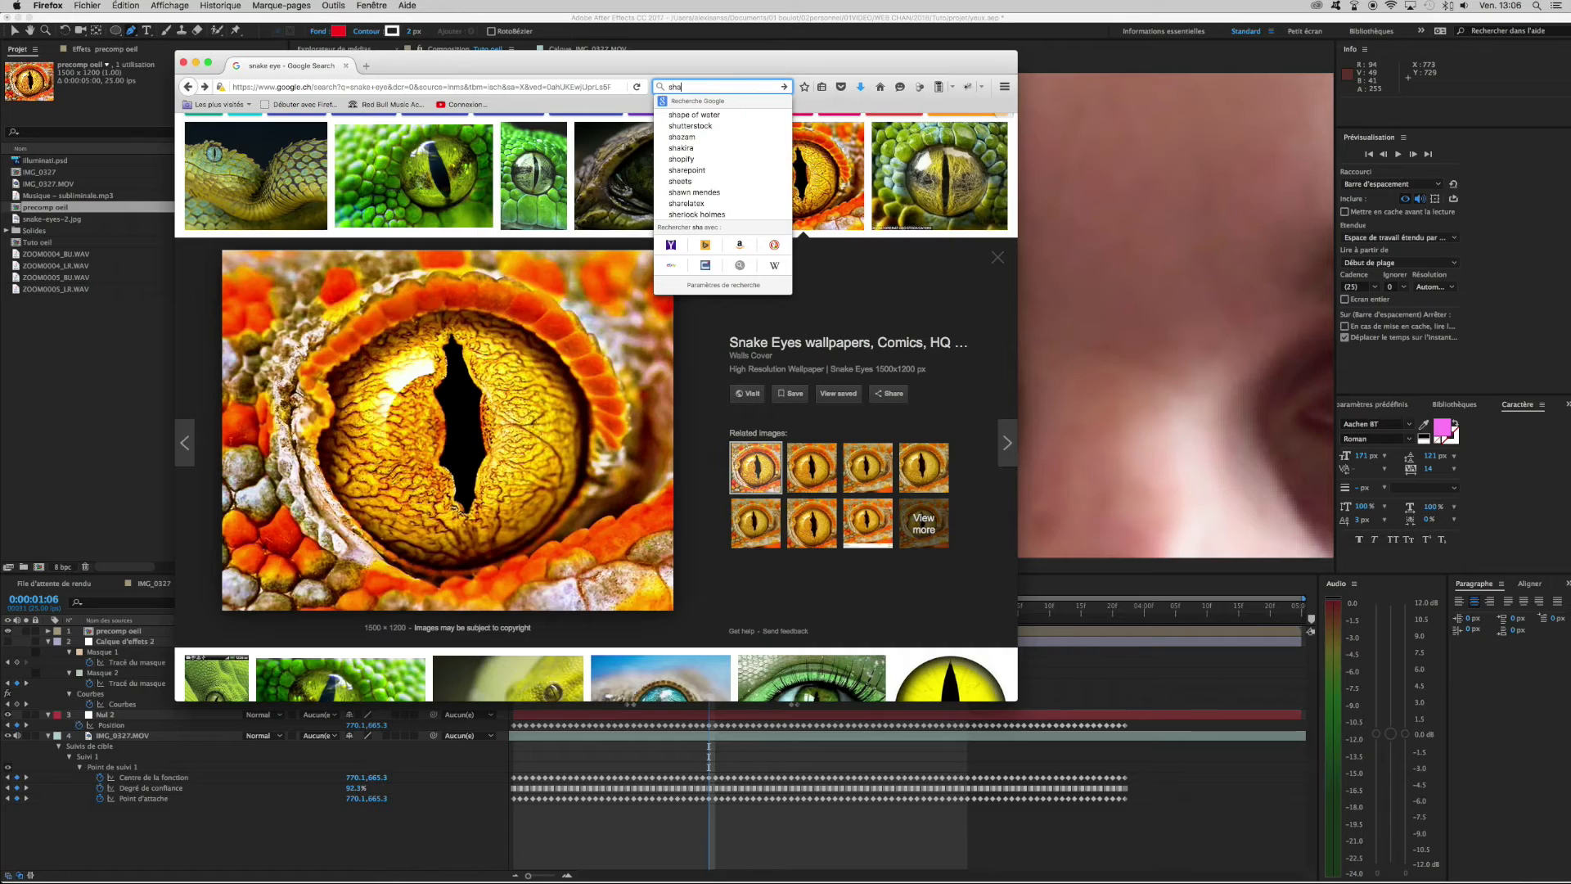
text(ringan)
key(Return)
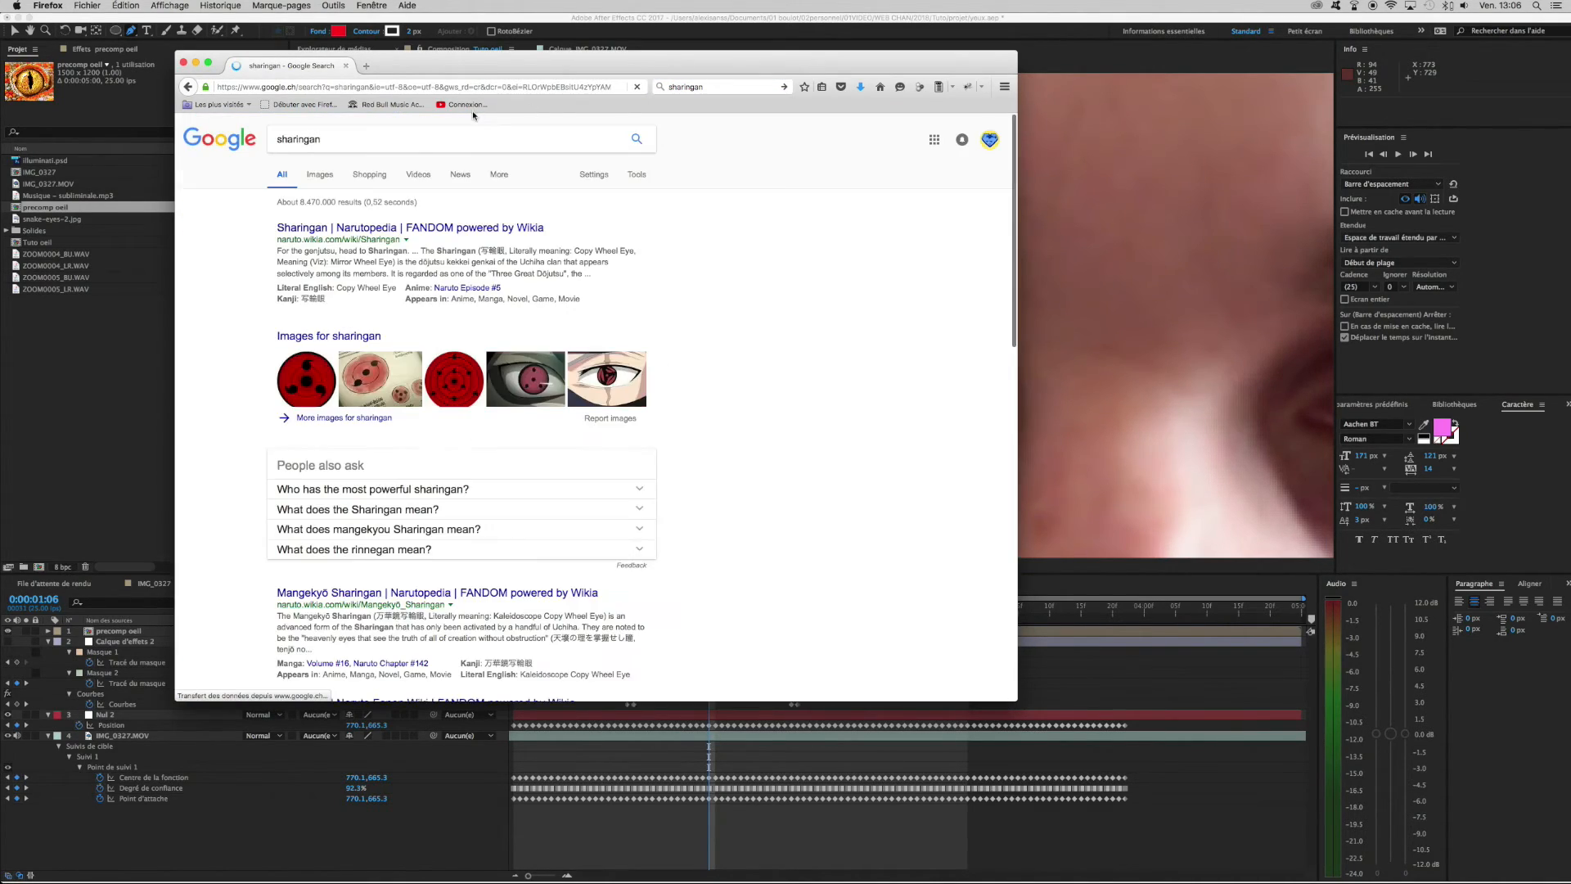
click(319, 174)
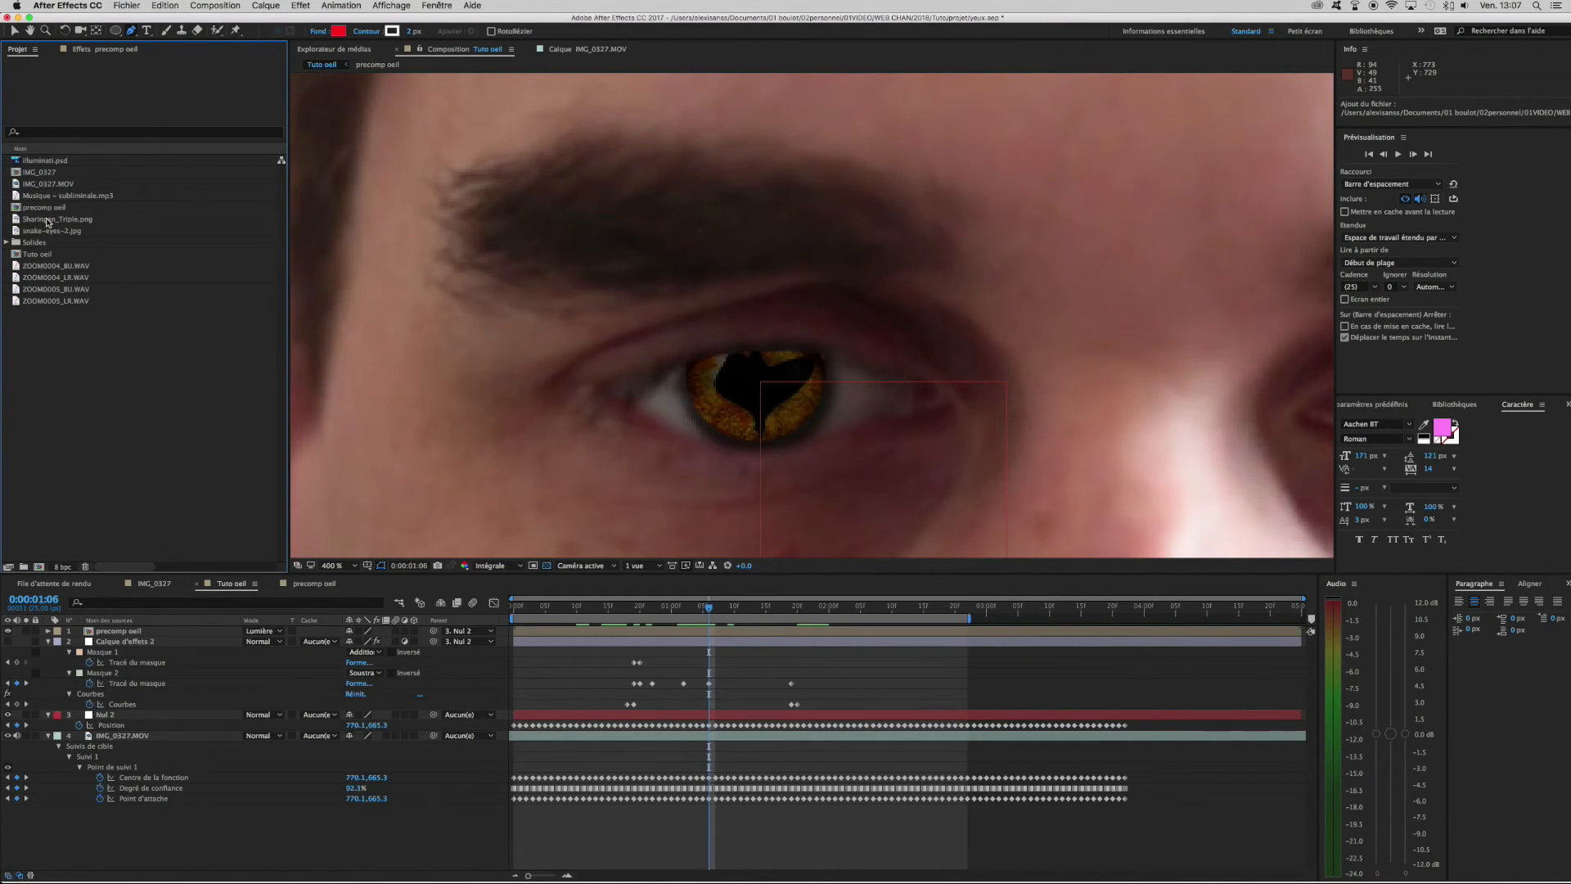
Reopen precomp oeil and place Sharingan_Triple.png as its top layer.
click(47, 220)
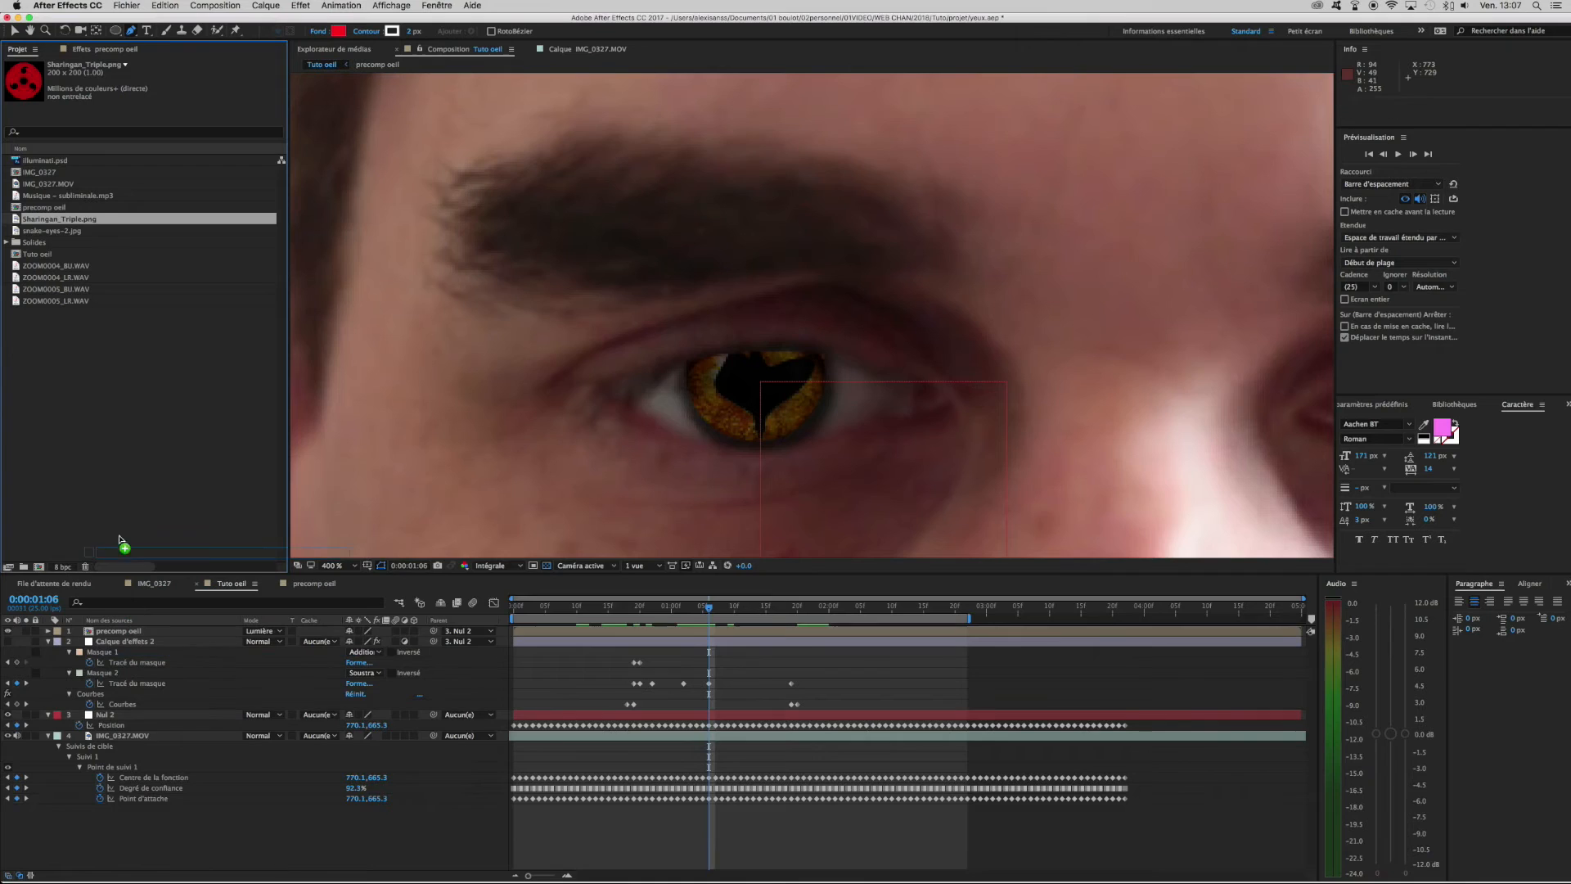
double_click(122, 632)
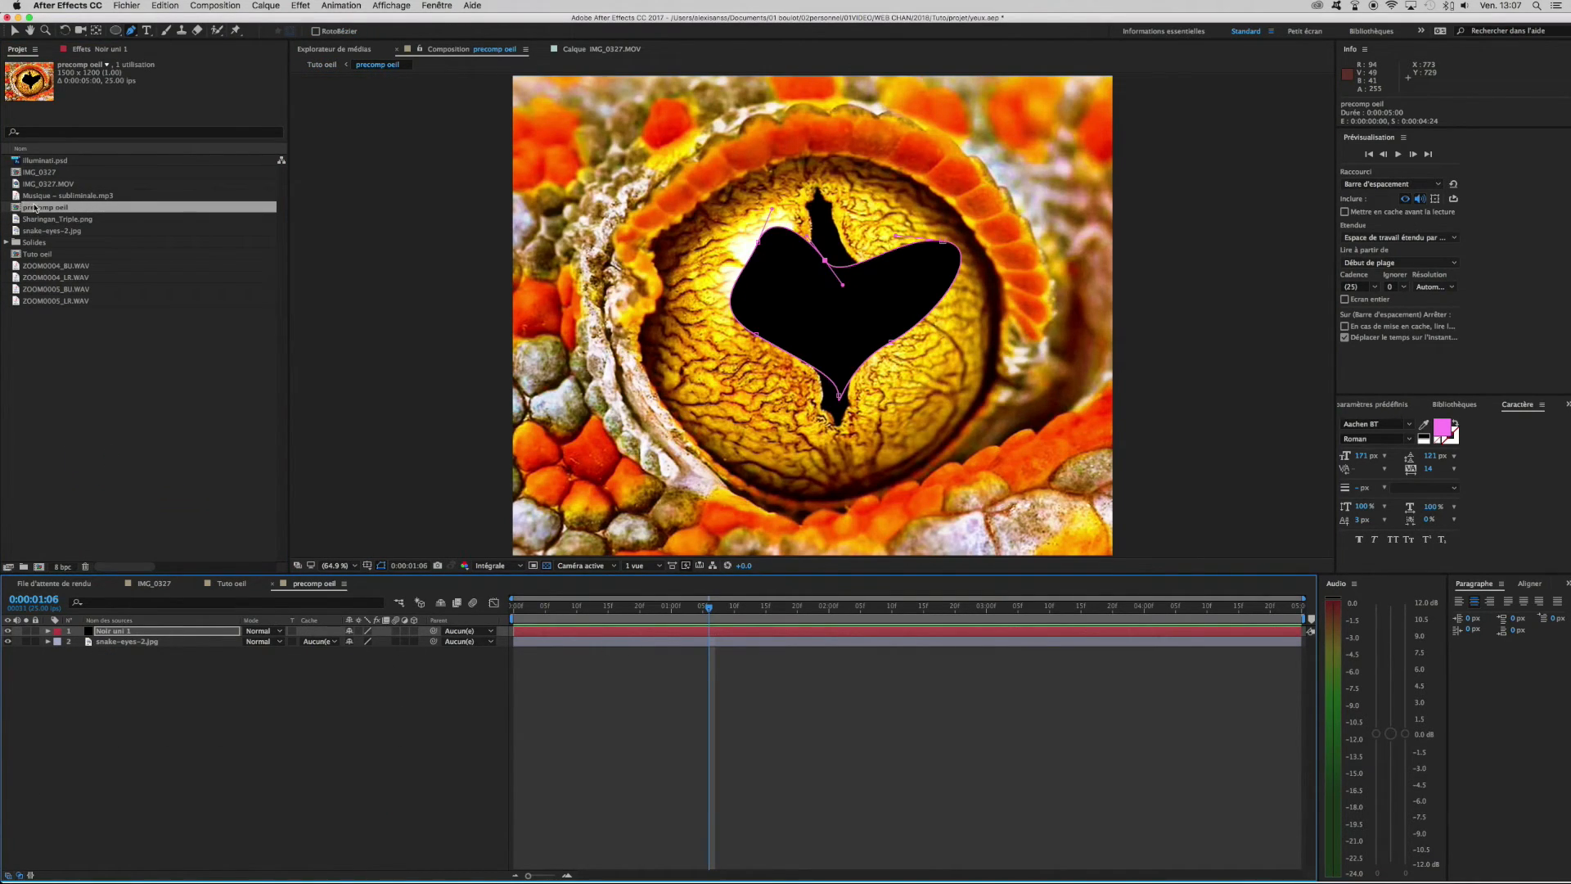
drag(41, 220, 90, 632)
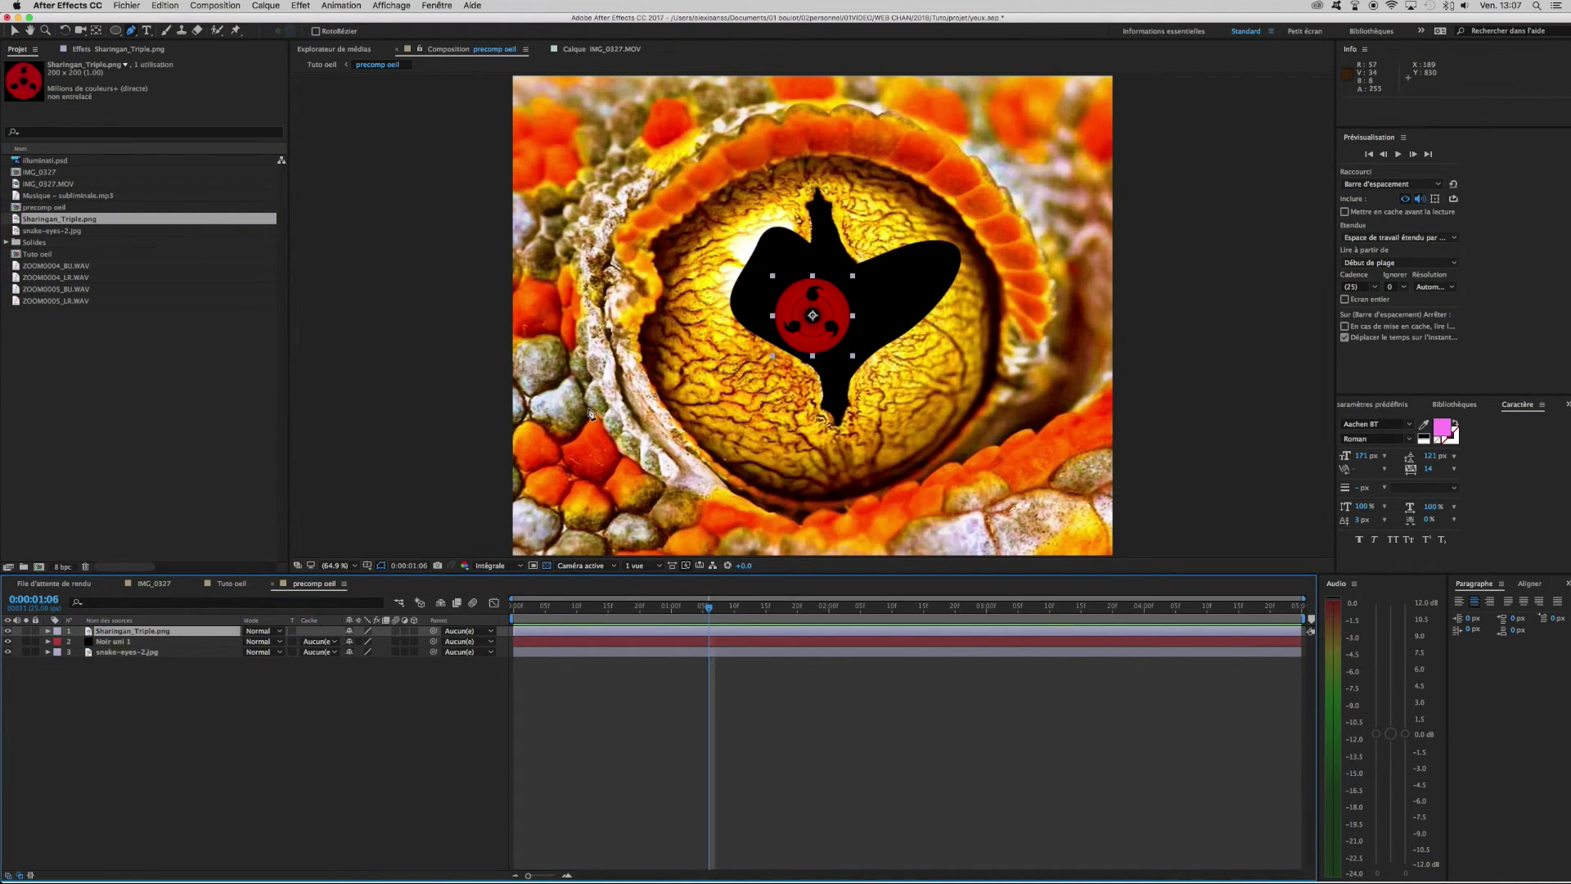
Scale the Sharingan_Triple.png layer to 437% and move it over the snake's iris at about 784, 614.
key(s)
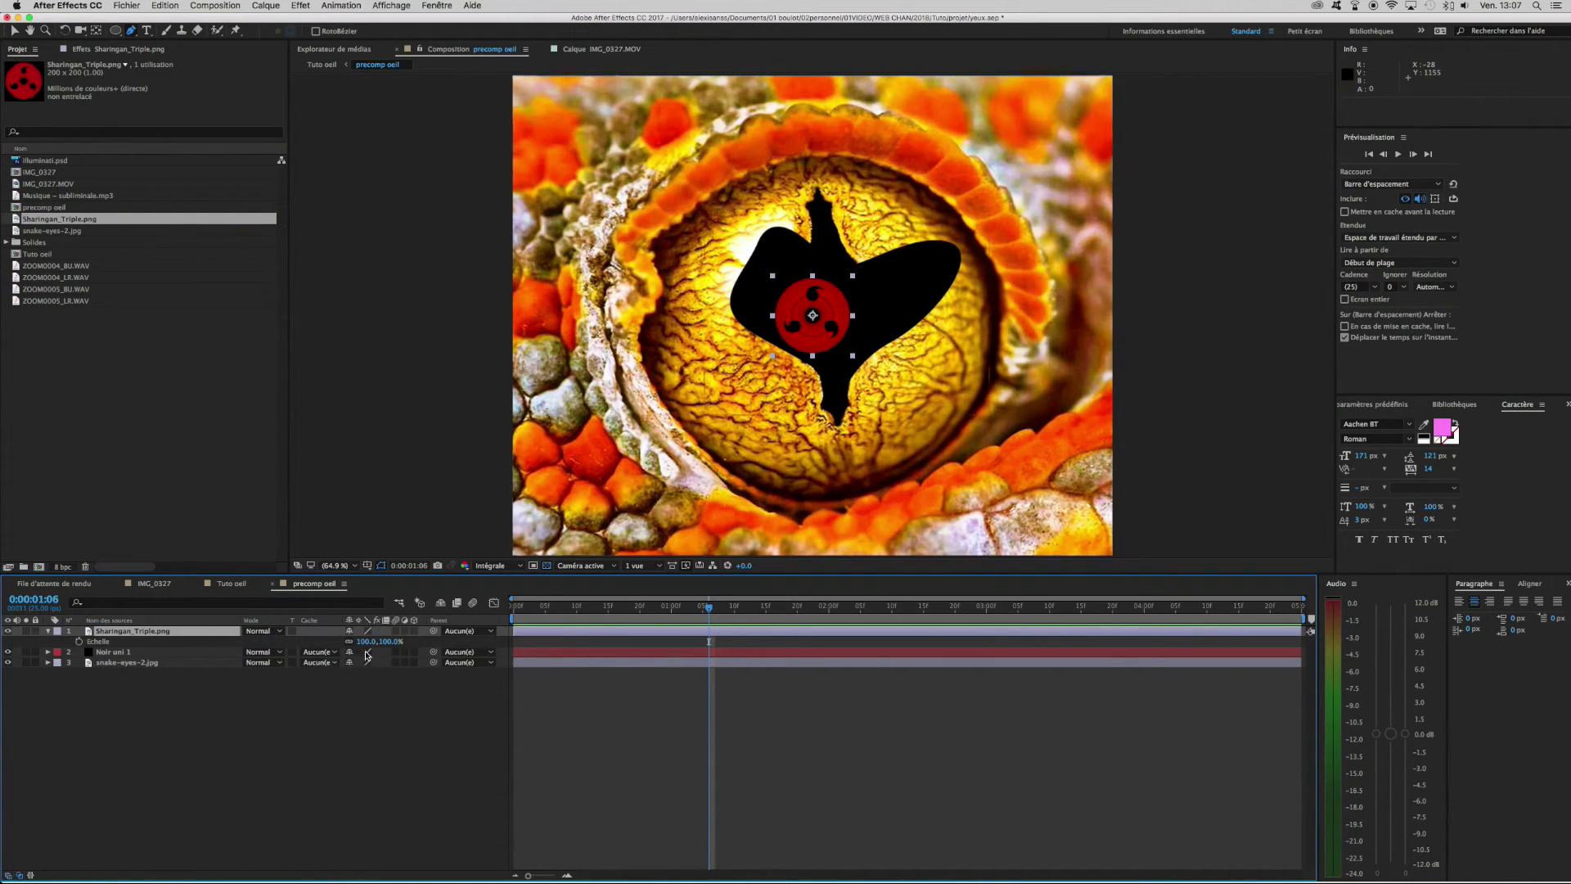
drag(363, 642, 533, 607)
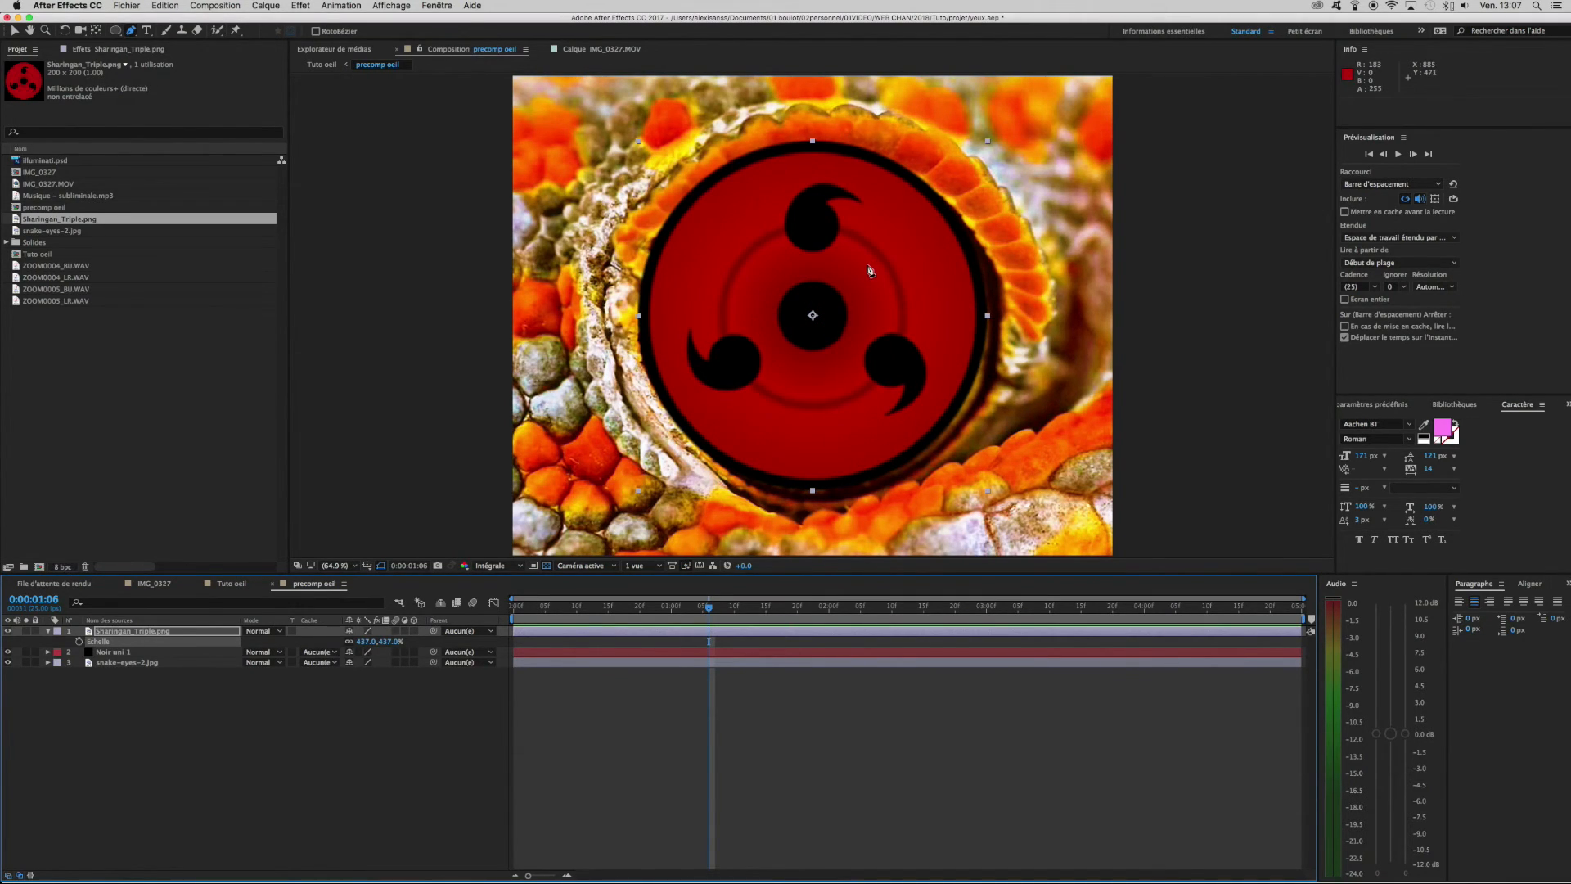
key(v)
drag(870, 279, 883, 286)
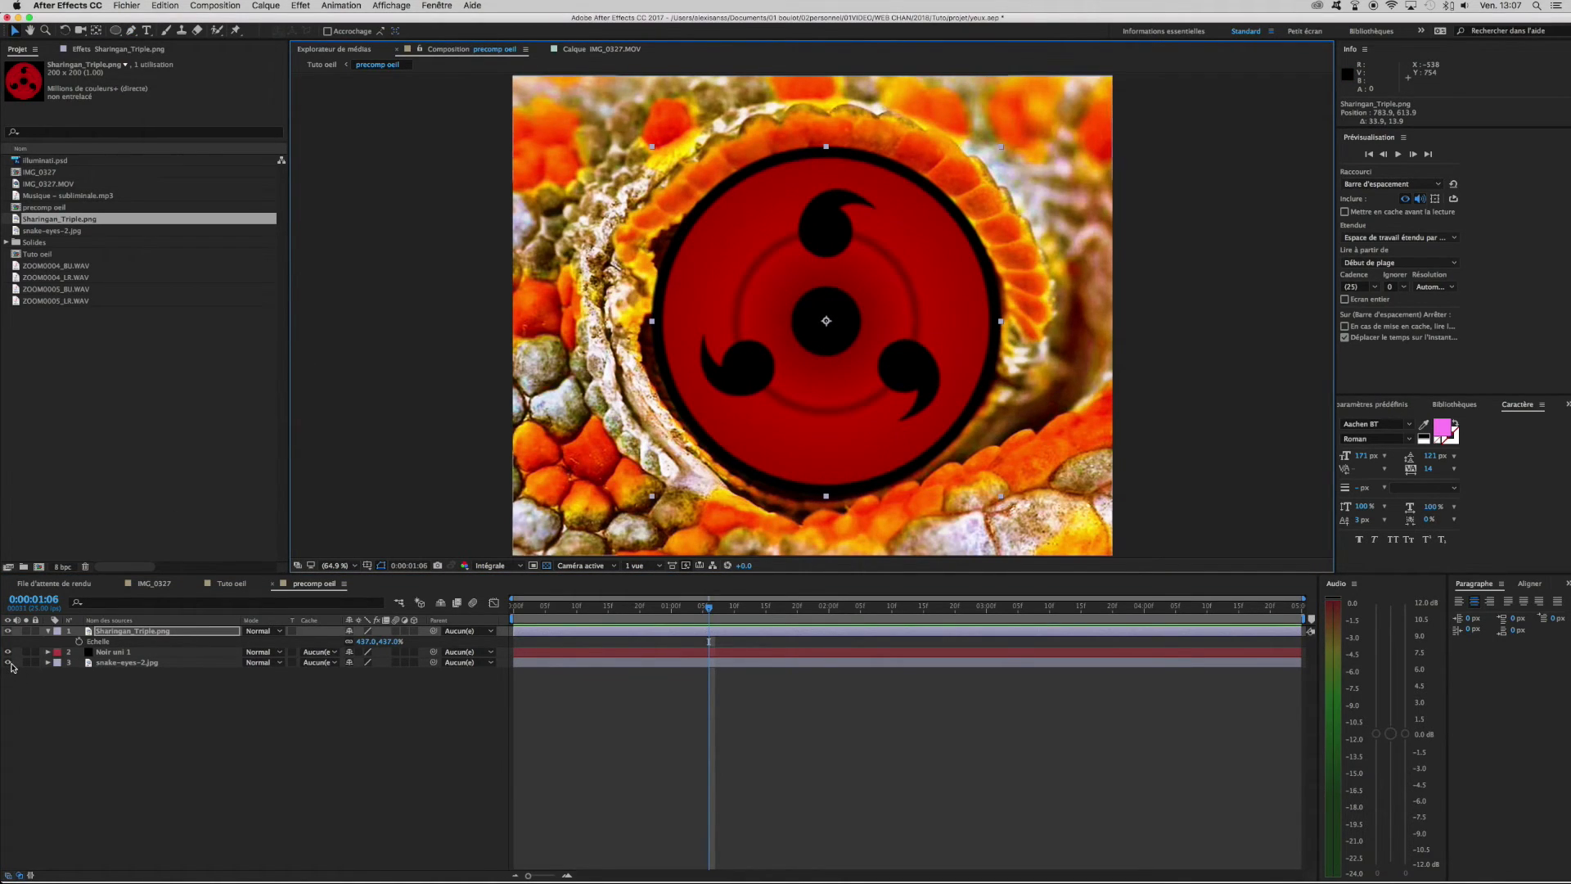
Hide the Noir uni 1 and snake-eyes-2.jpg layers in precomp oeil, and inspect the Sharingan on the tracked eye in Tuto oeil.
drag(8, 662, 8, 651)
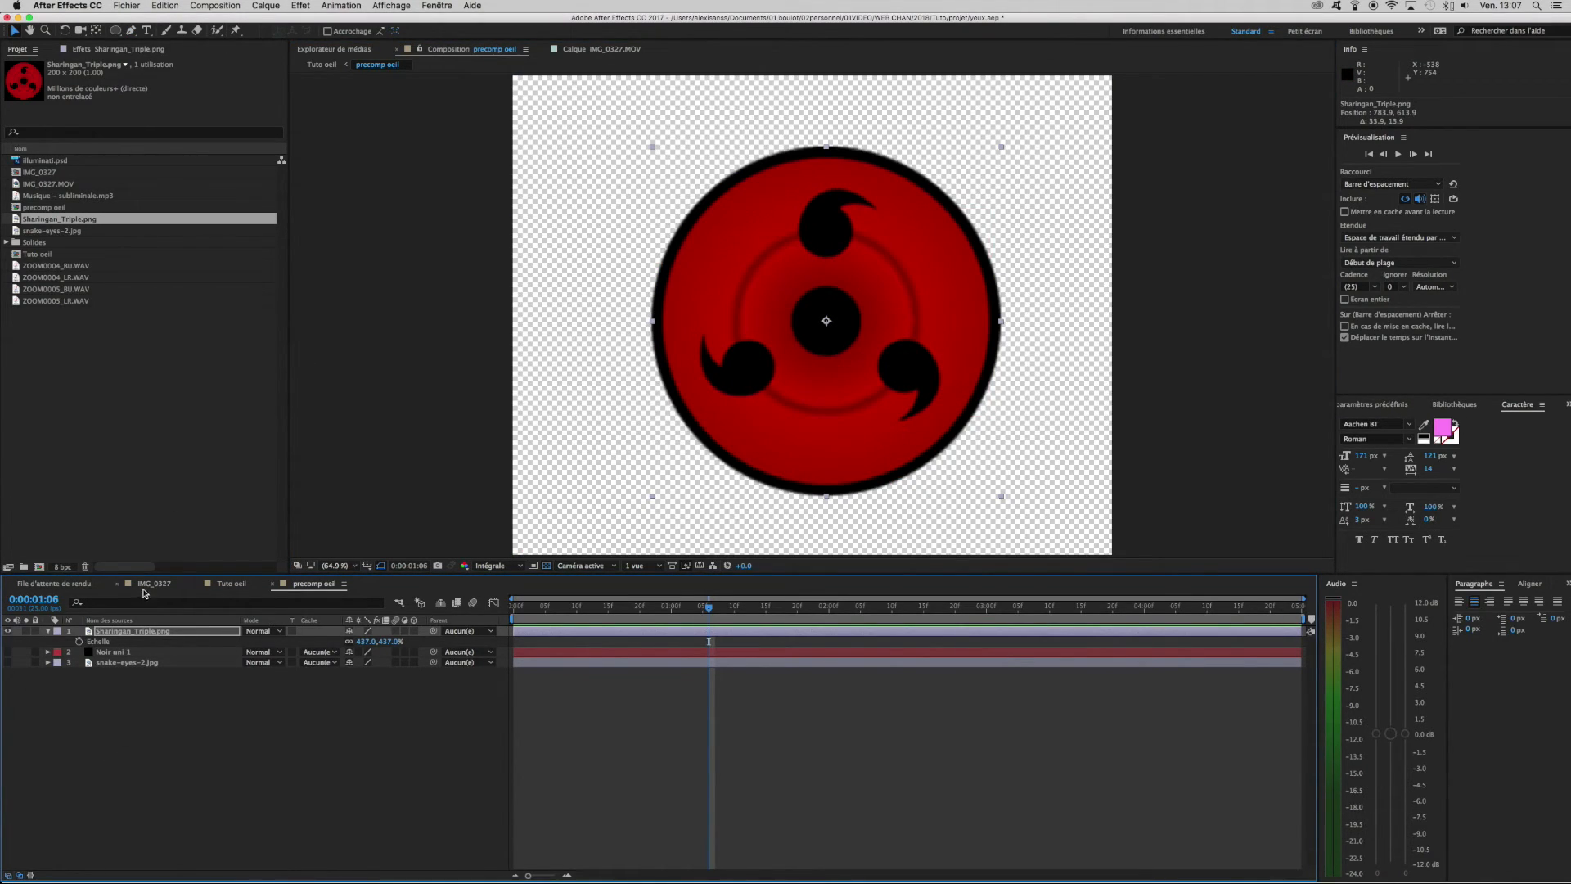
click(236, 584)
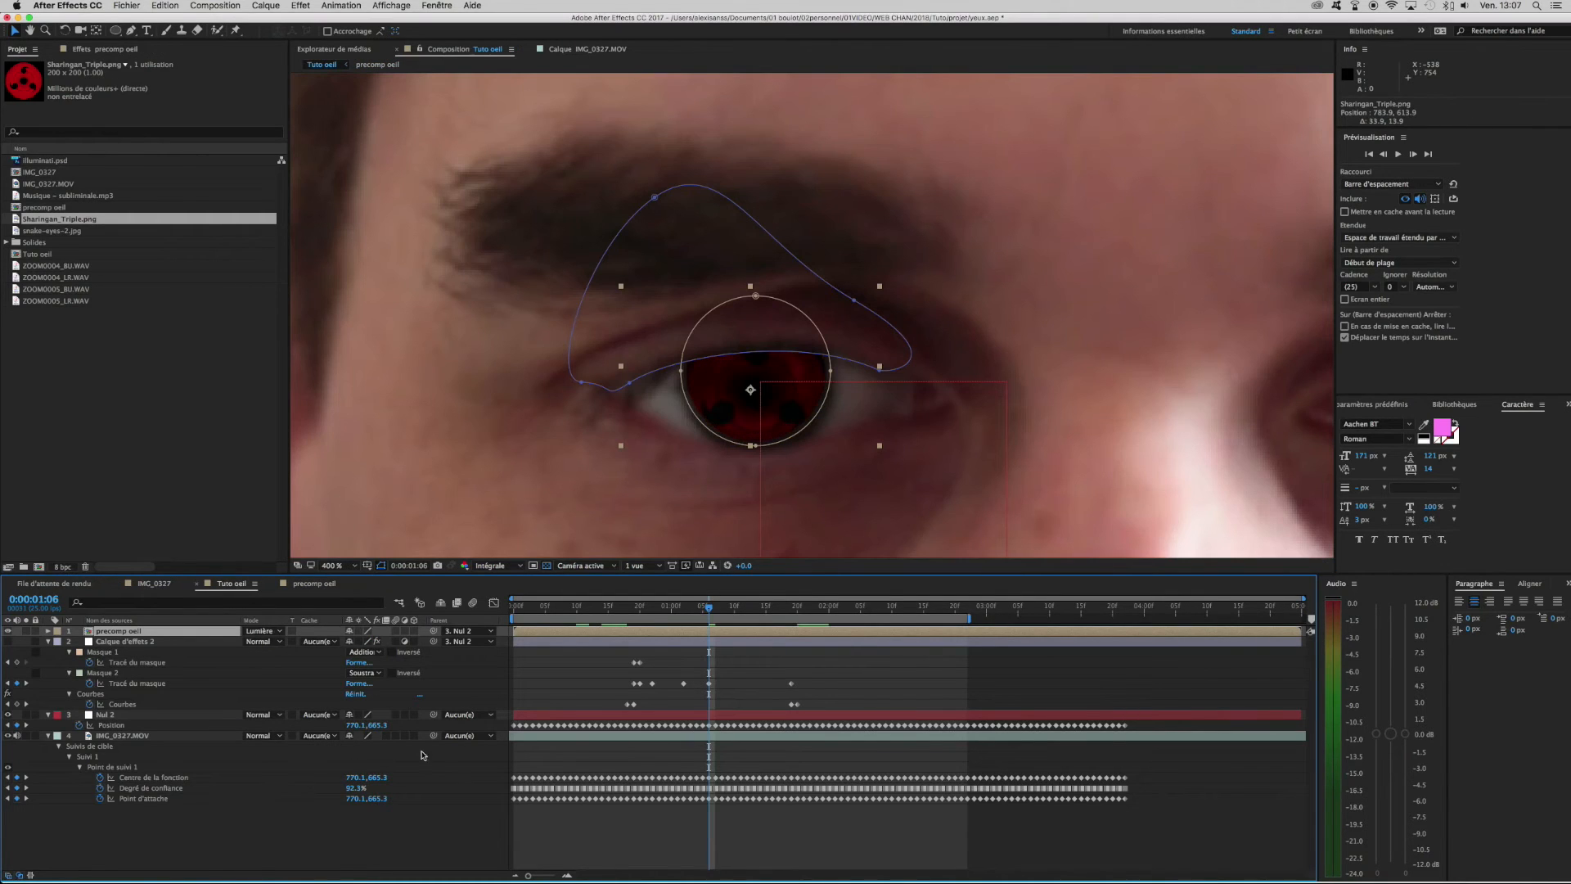
click(1162, 831)
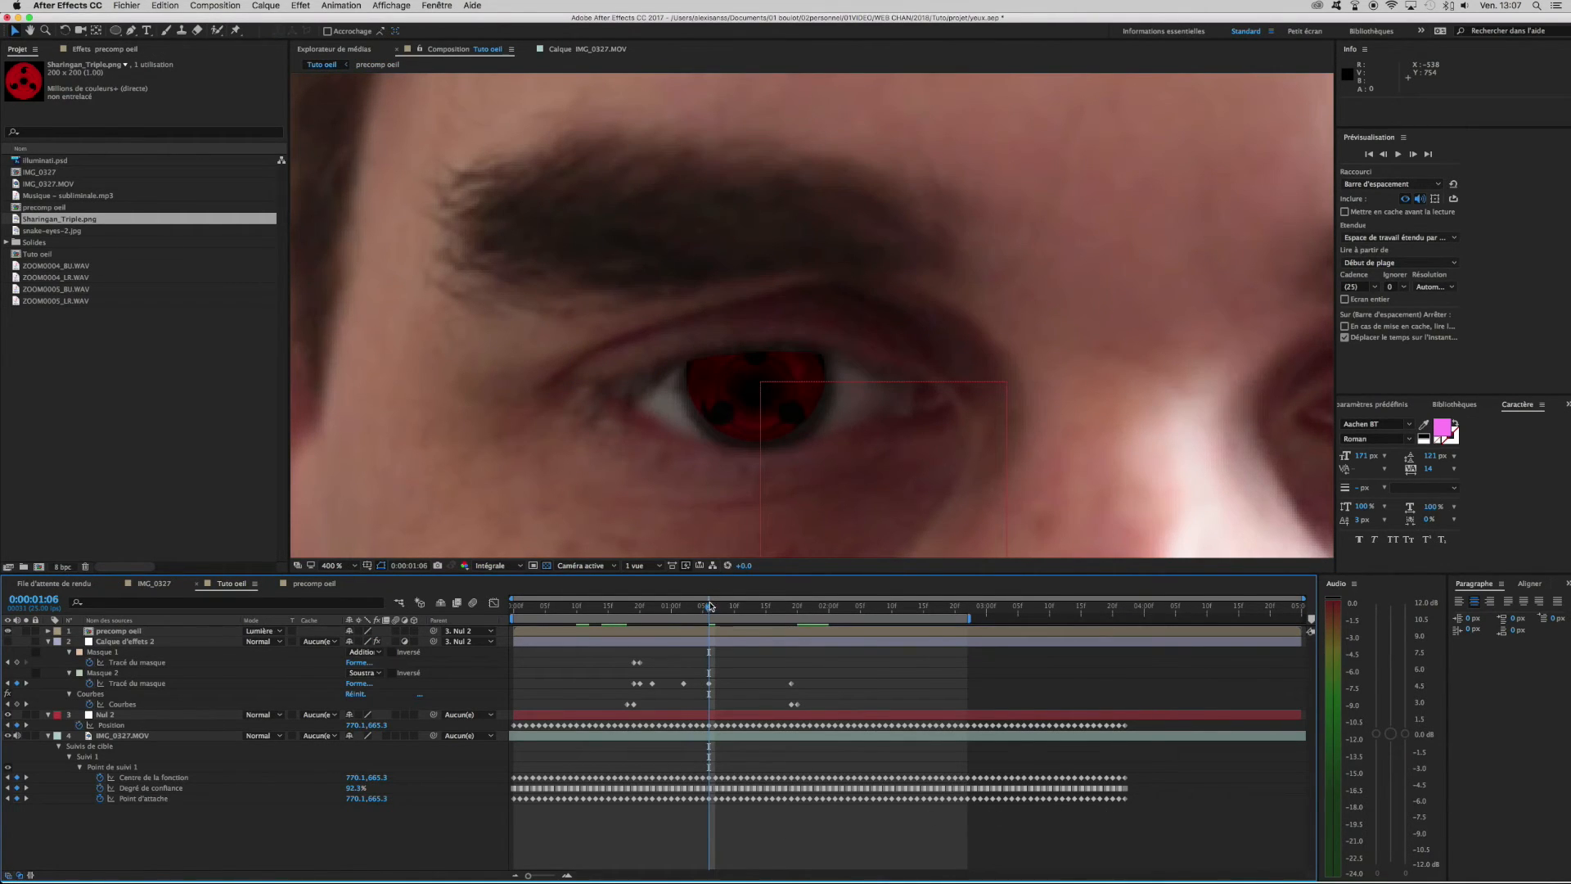
mouse_move(708, 609)
mouse_down()
mouse_move(617, 613)
mouse_move(686, 617)
mouse_up()
click(694, 634)
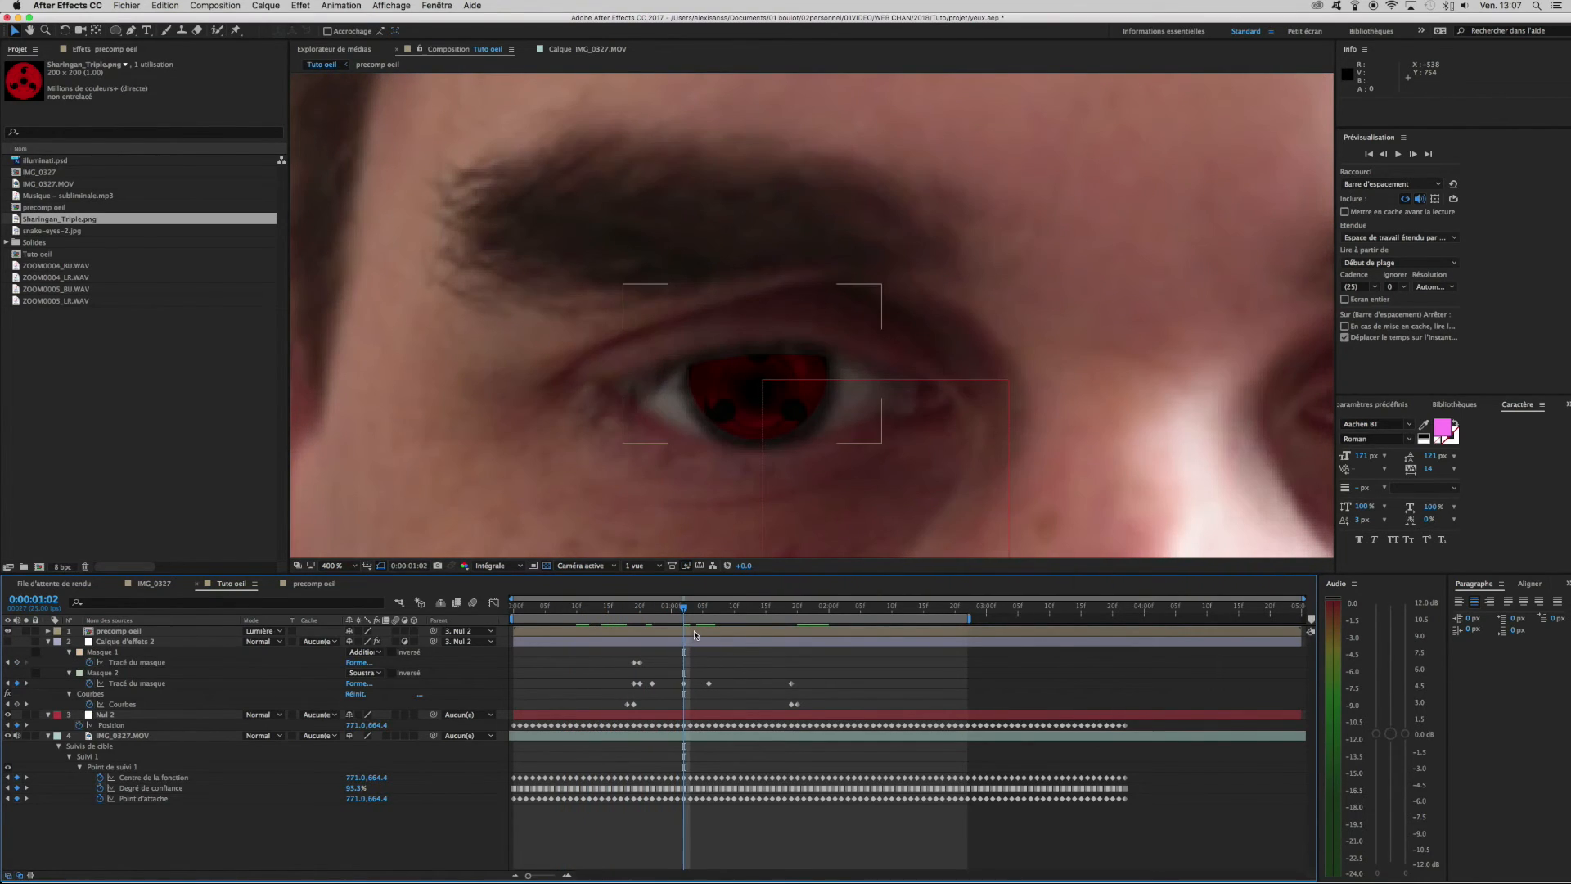
Move Sharingan_Triple.png in precomp oeil to about 781, 571, and check its placement in Tuto oeil up to 0:00:01:13.
double_click(689, 630)
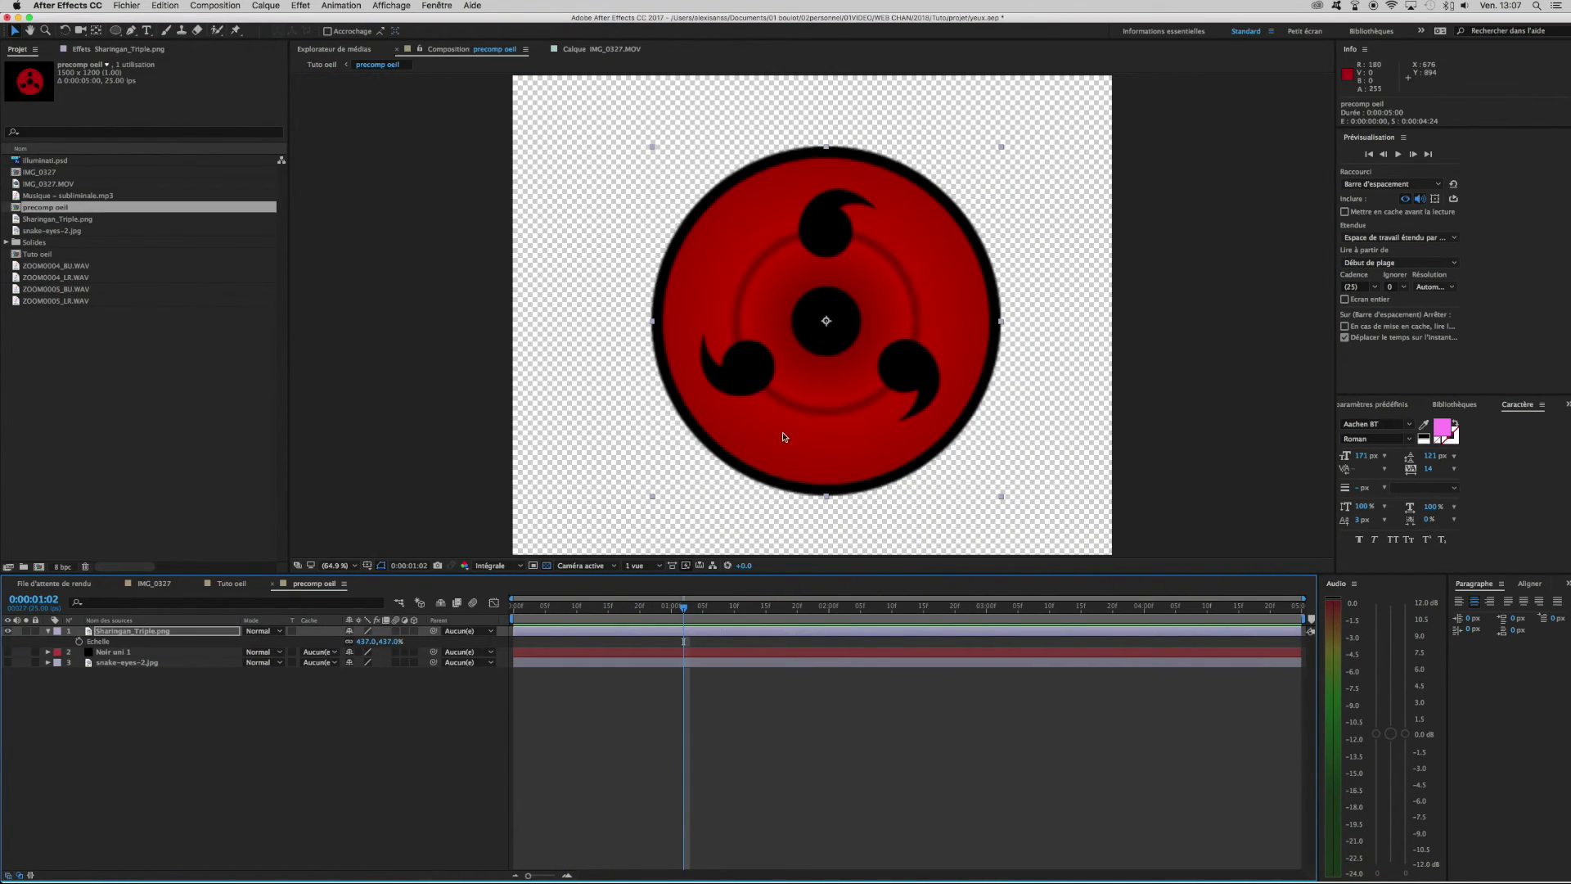
drag(852, 418, 853, 380)
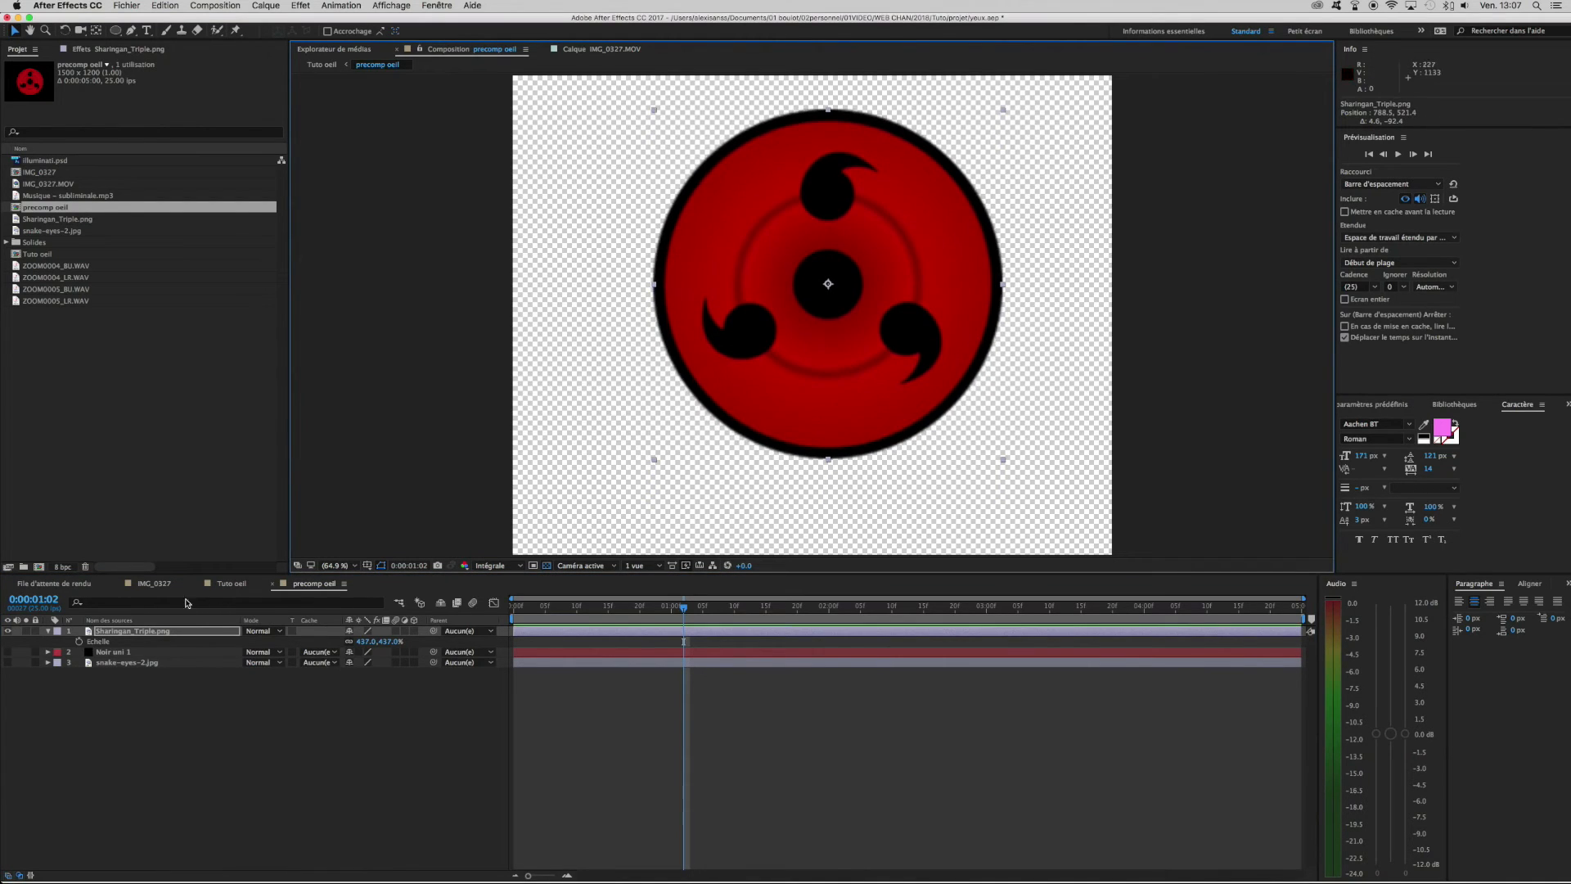
click(228, 583)
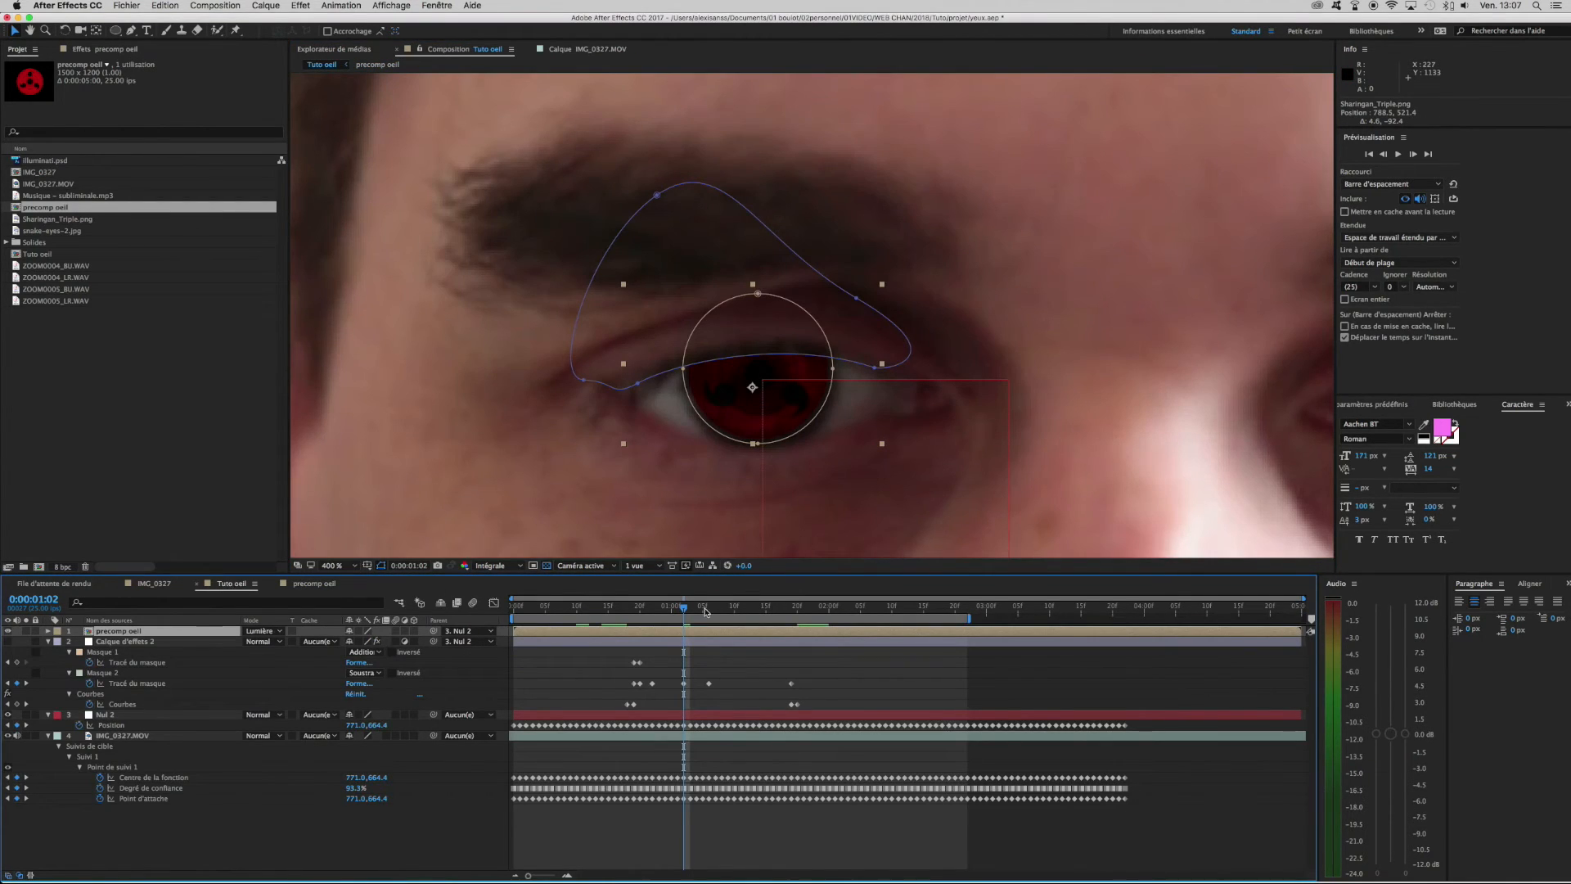
double_click(693, 634)
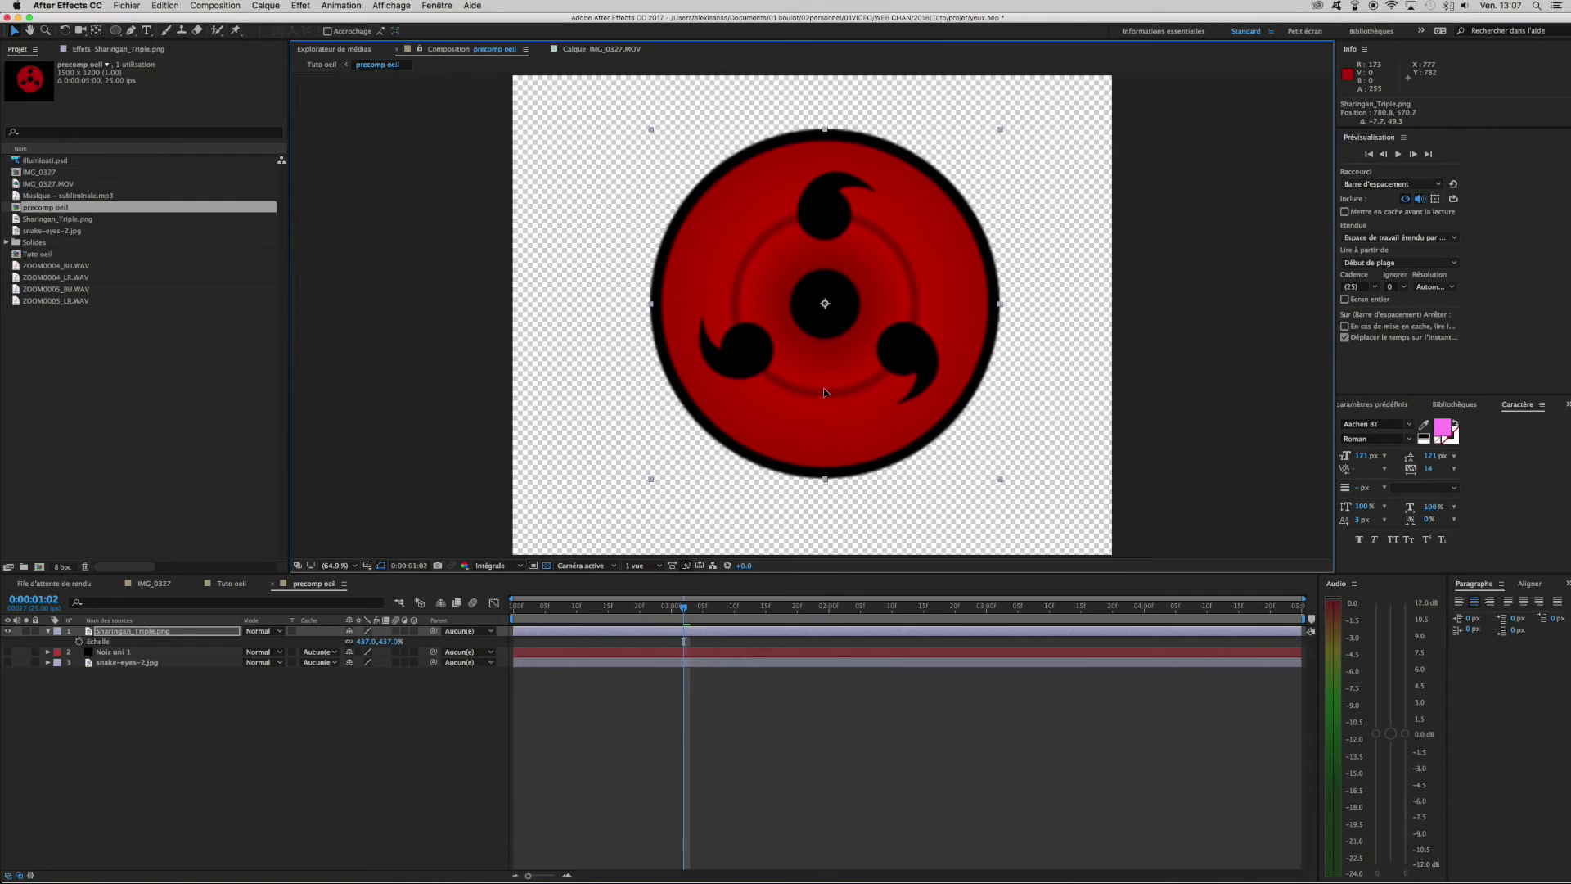
click(231, 583)
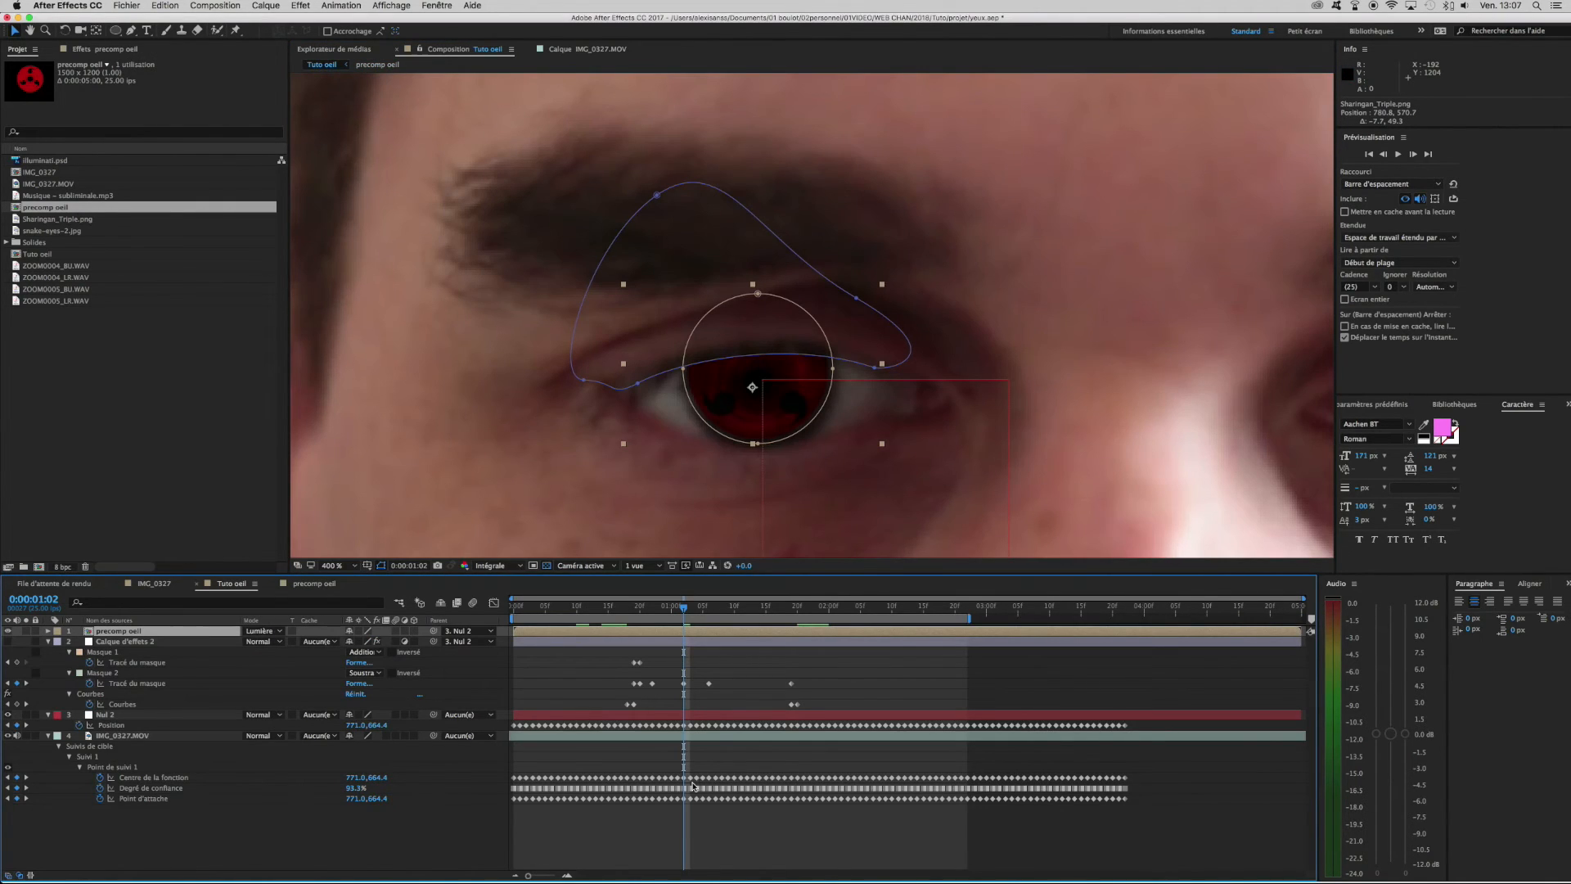
click(724, 687)
drag(677, 613, 758, 620)
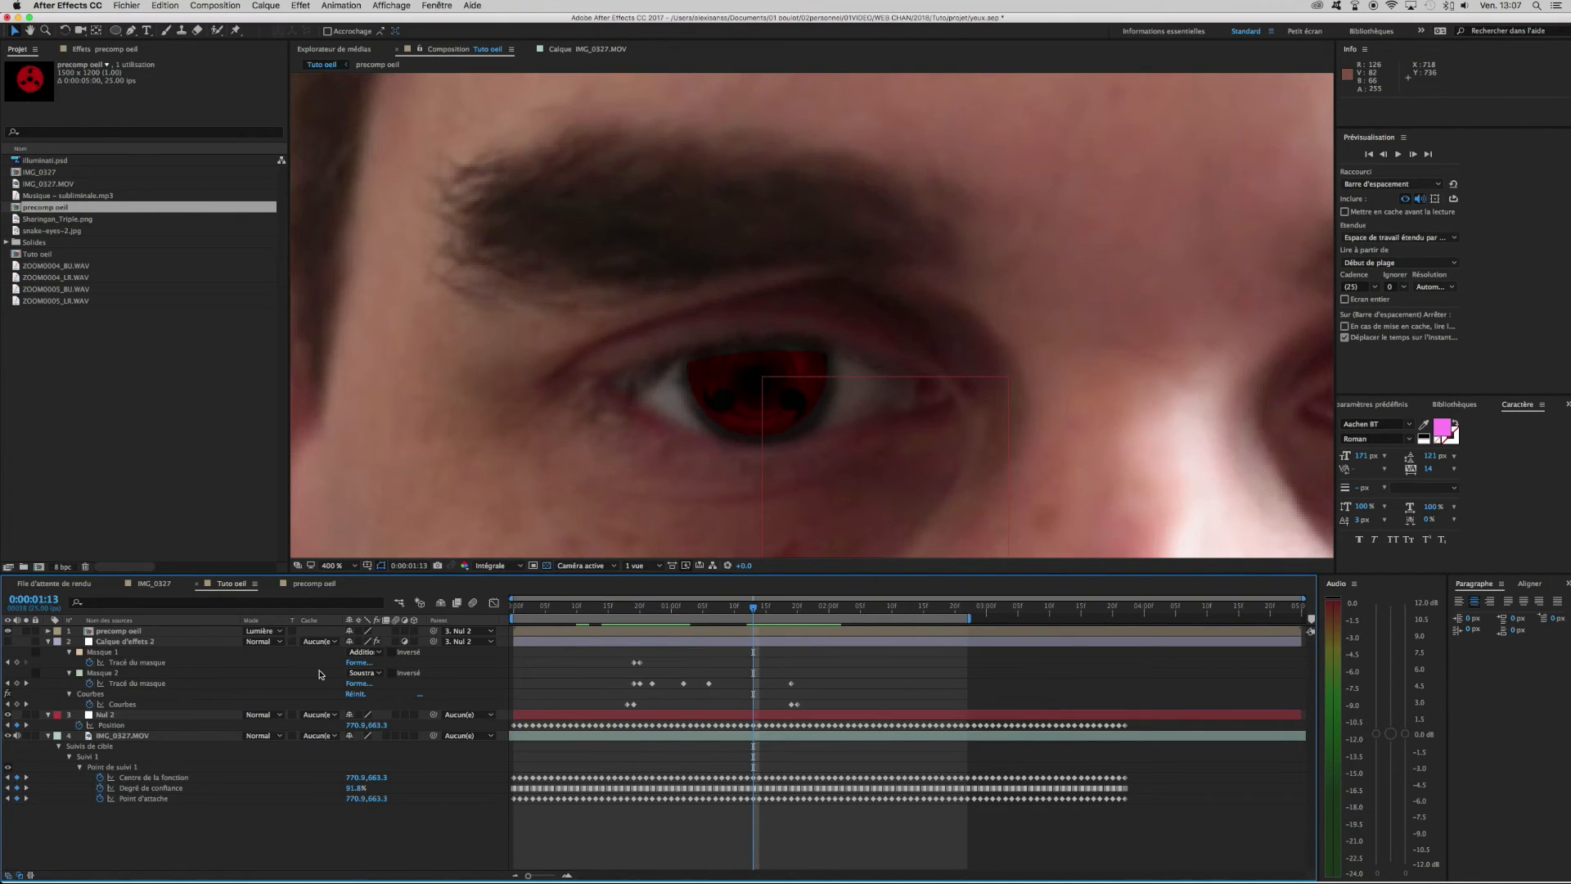
Hide precomp oeil and show Calque d'effets 2 in Tuto oeil to review the red iris around 0:00:01:08.
click(7, 630)
click(7, 642)
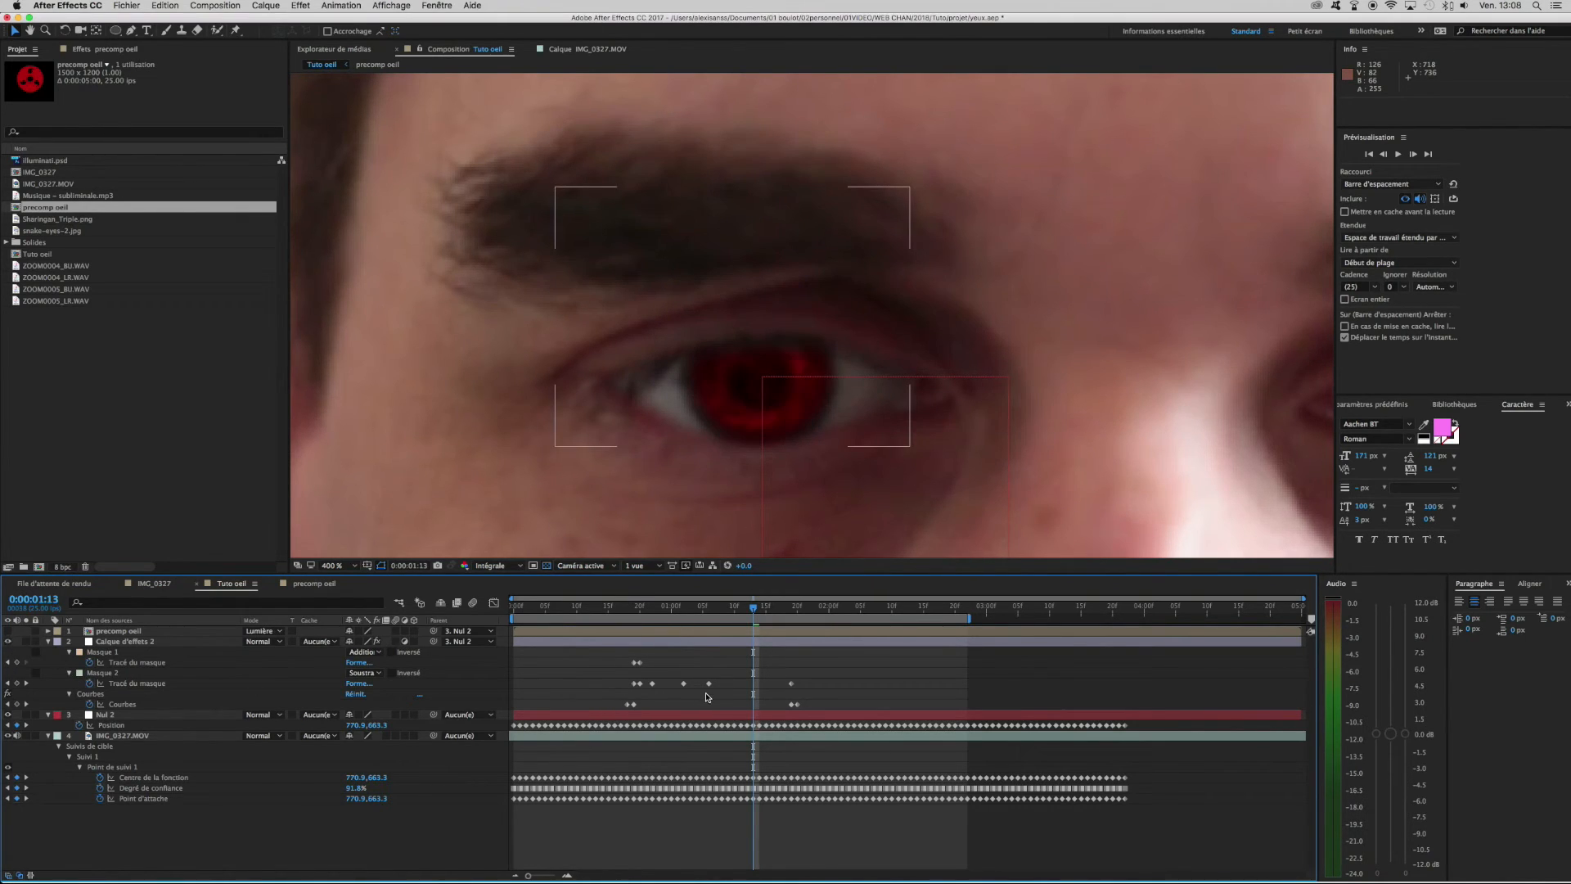
drag(754, 608, 715, 646)
click(676, 643)
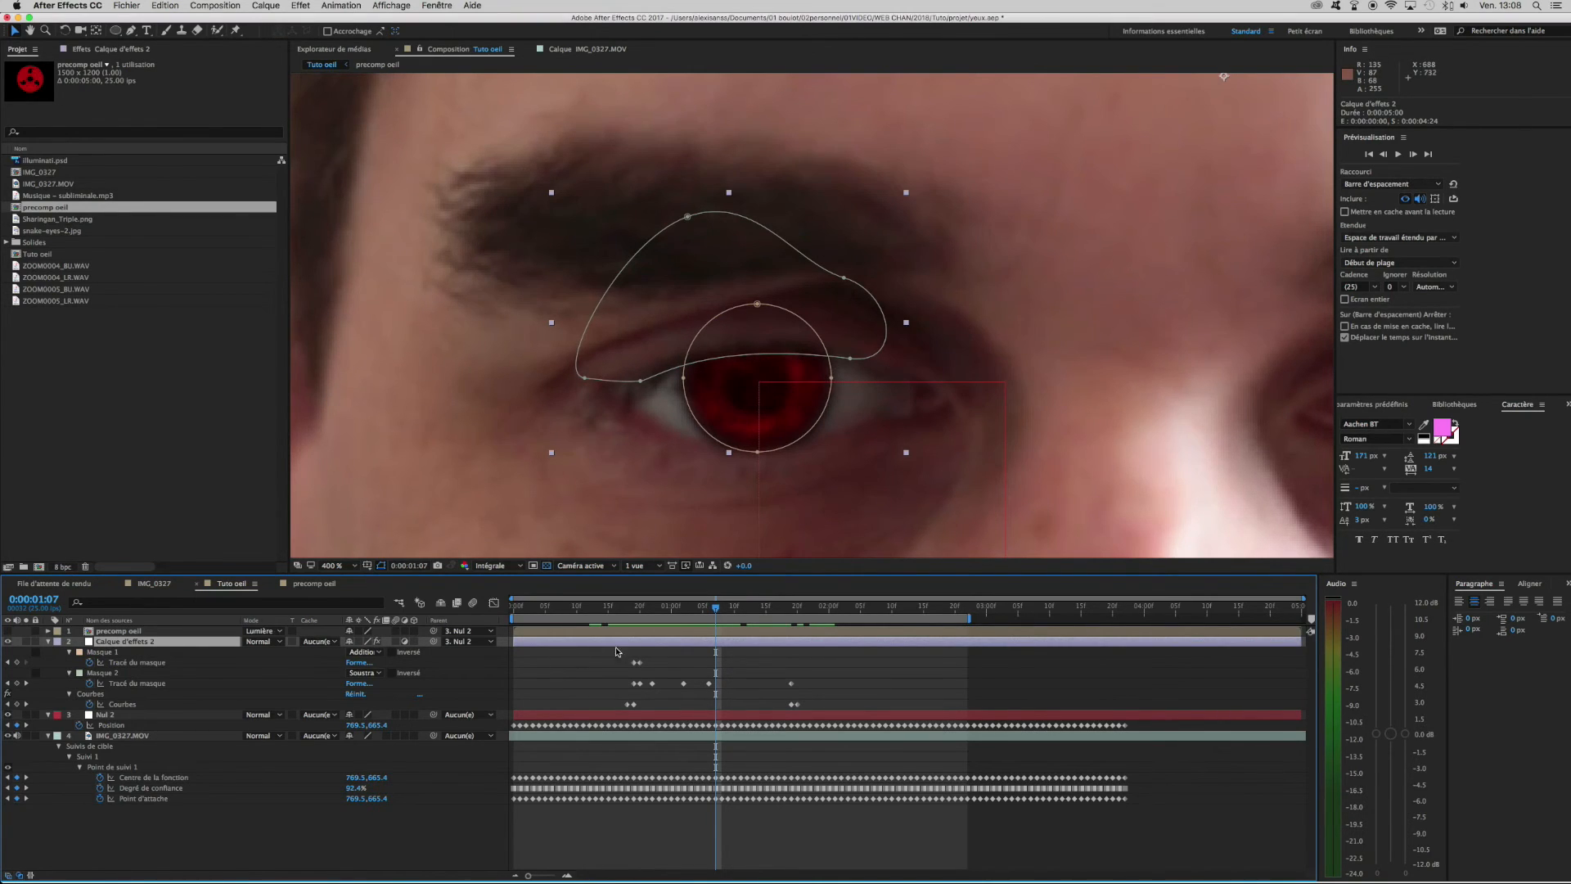
mouse_move(715, 610)
mouse_down()
mouse_move(813, 631)
mouse_move(678, 631)
mouse_move(716, 631)
mouse_up()
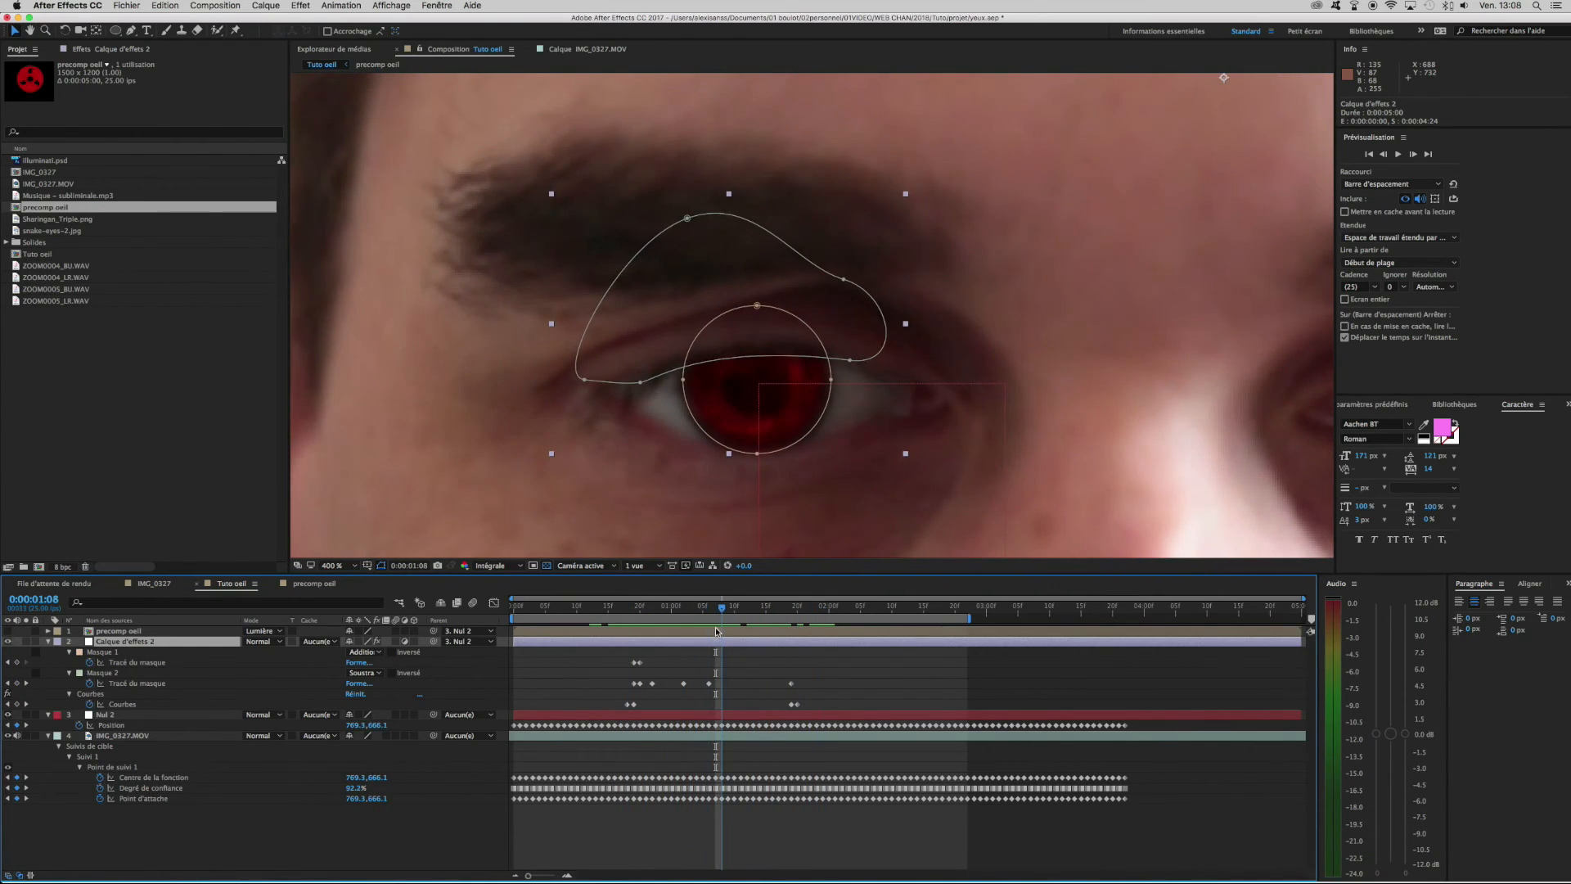
In precomp oeil, hide Sharingan_Triple.png and Noir uni 1, show only snake-eyes-2.jpg, and return to Tuto oeil.
double_click(716, 631)
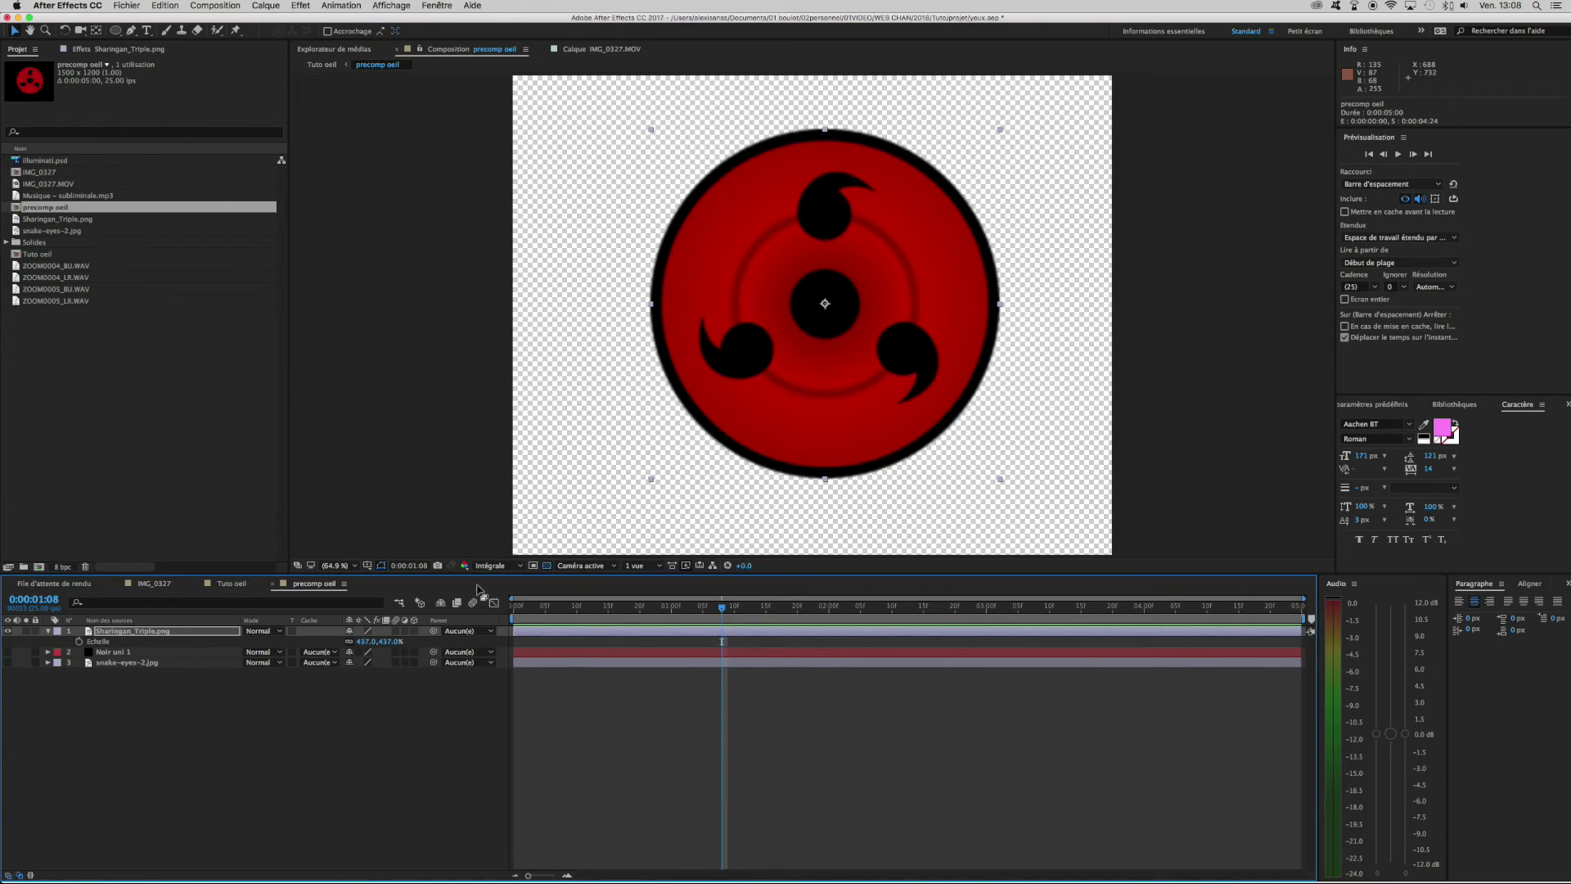
click(224, 585)
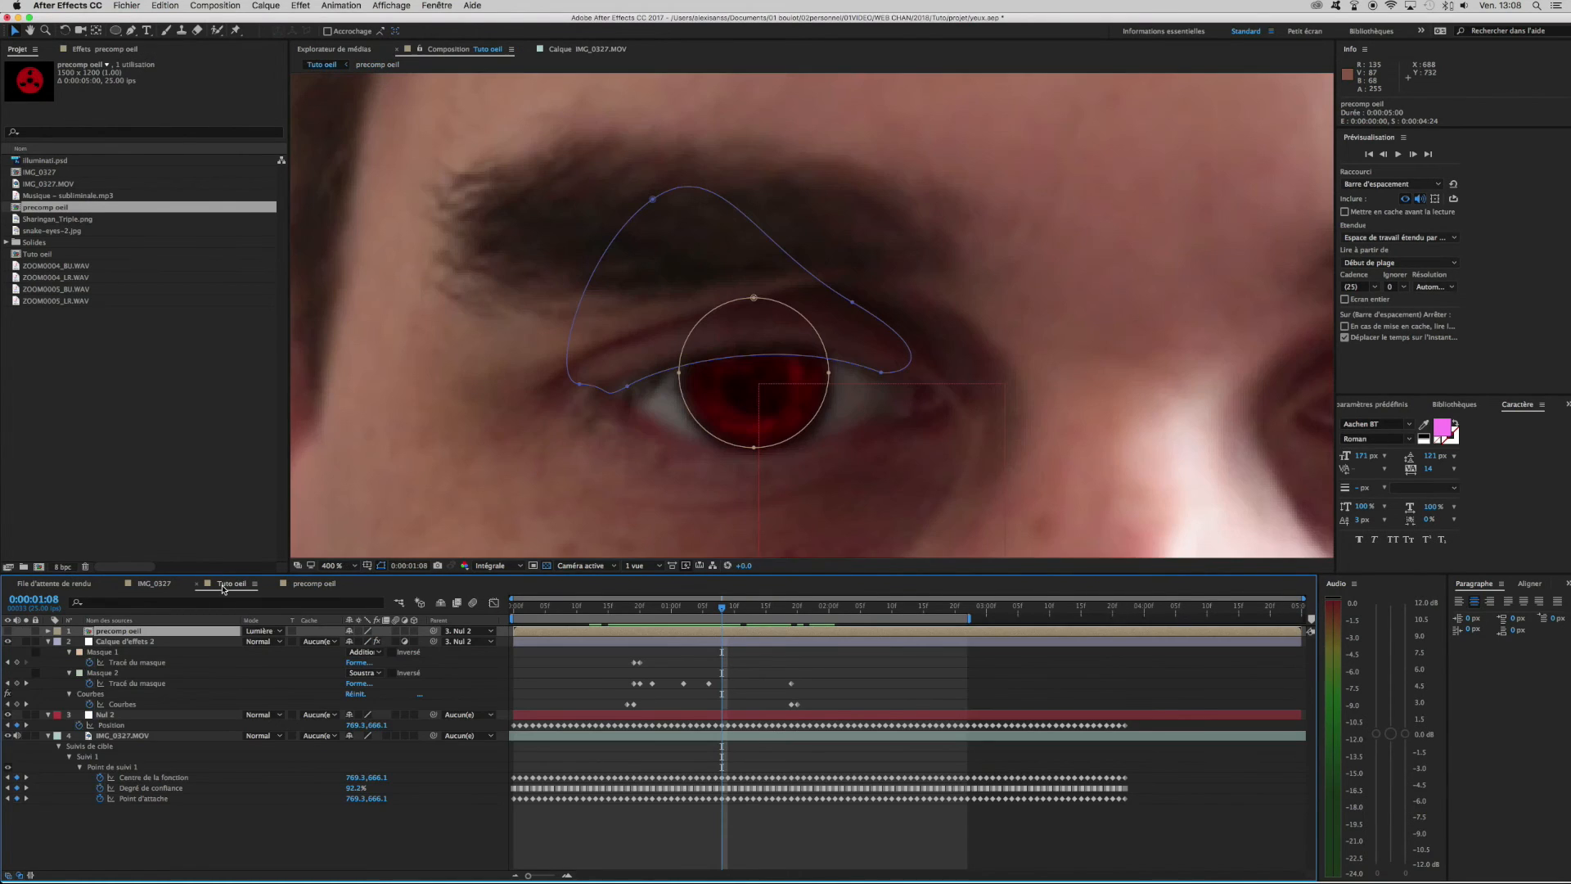
double_click(713, 630)
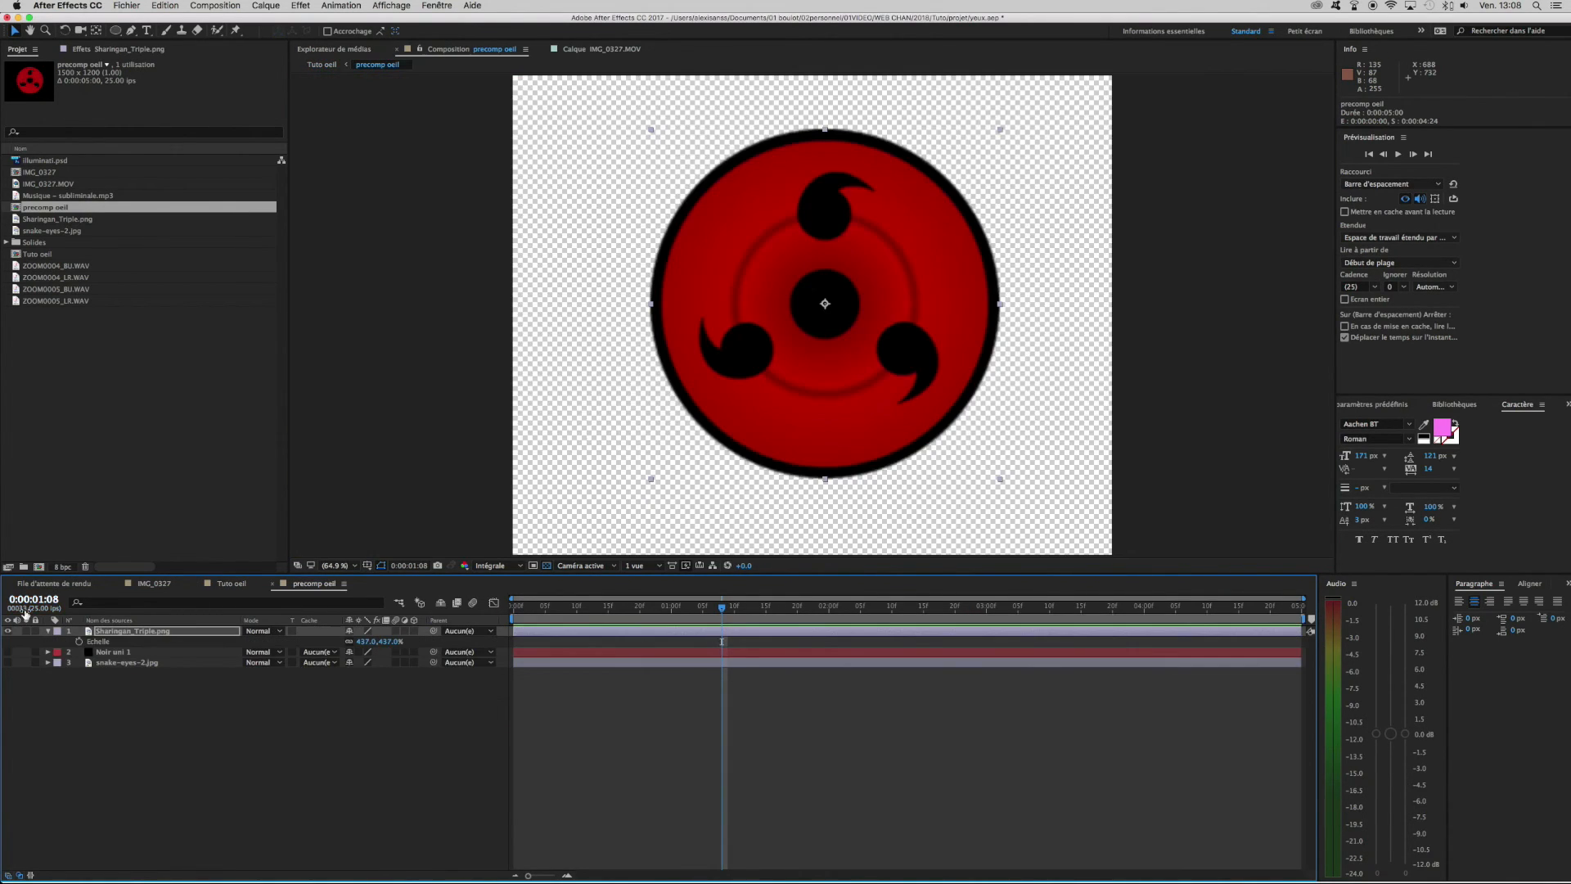
click(8, 662)
click(8, 631)
click(8, 651)
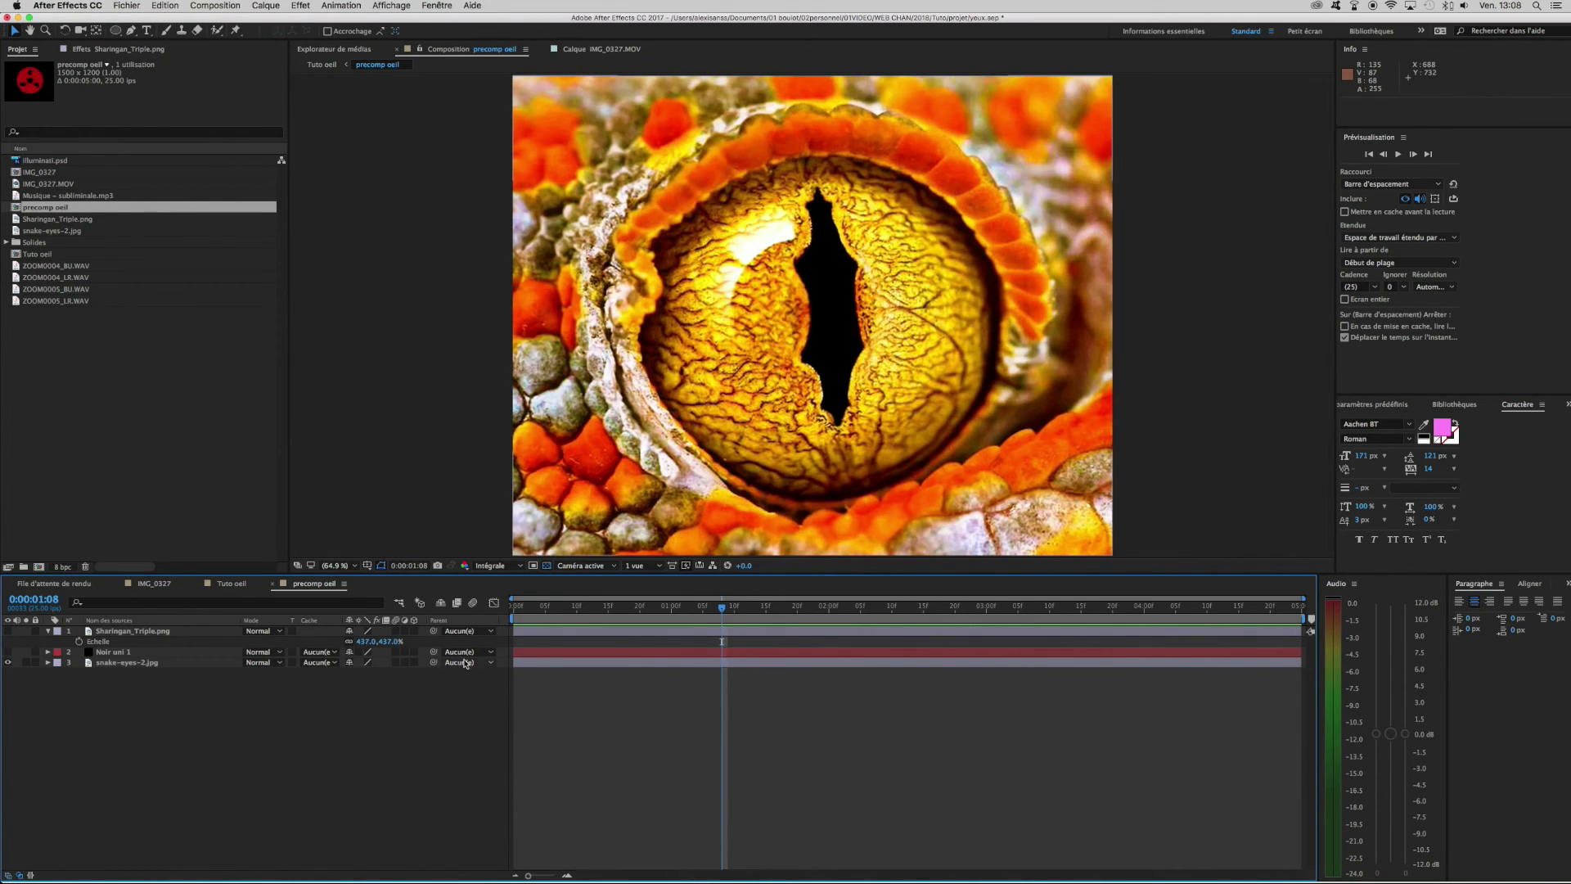
click(231, 584)
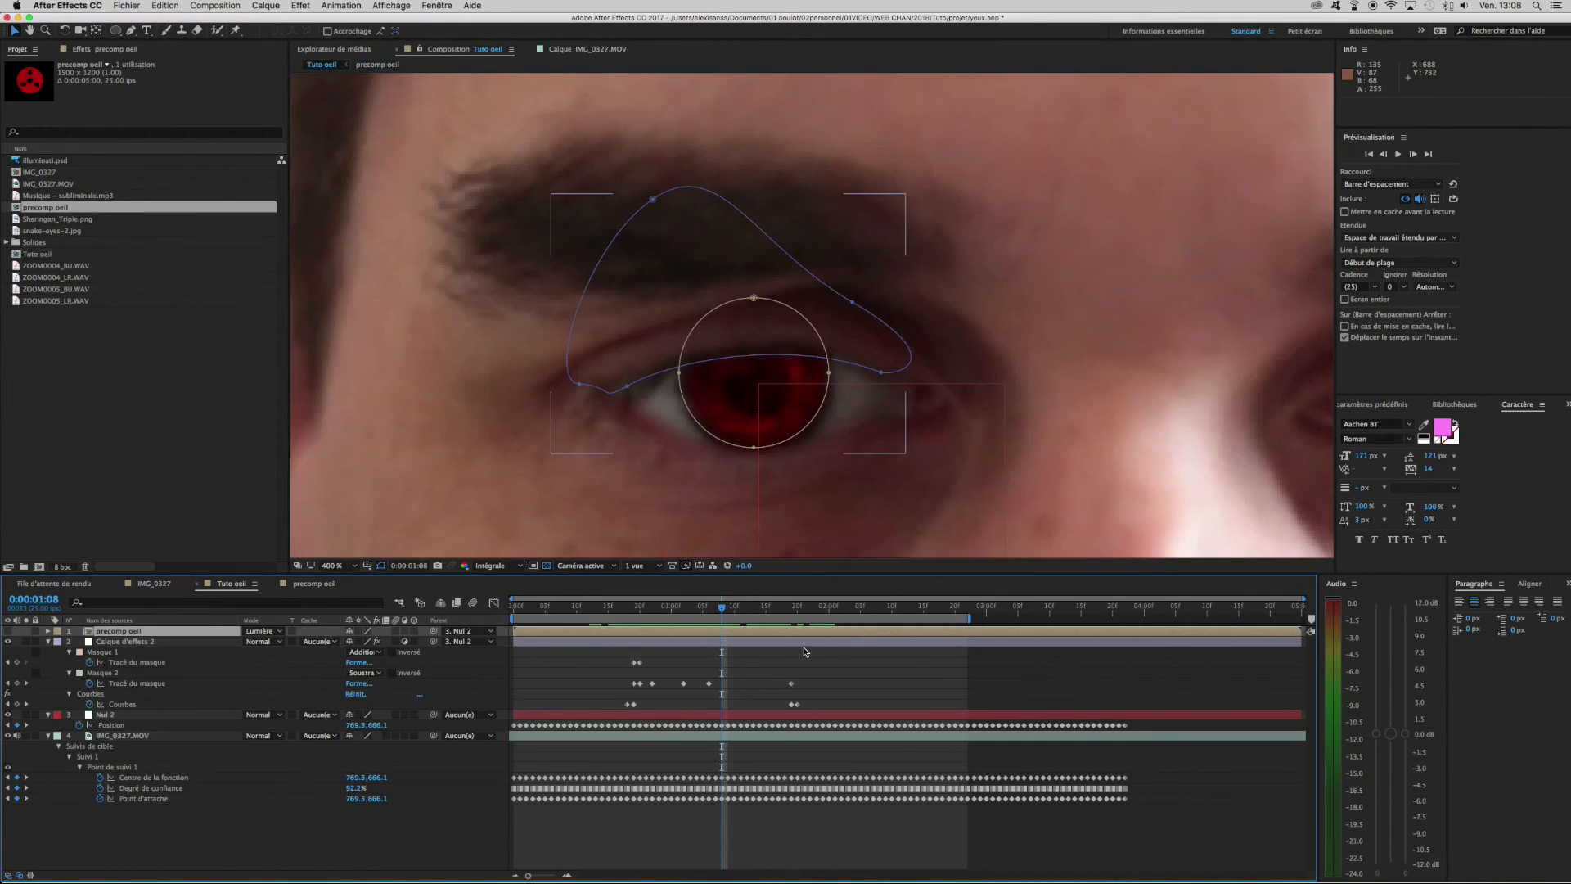
Hide Calque d'effets 2, show precomp oeil, and check the snake eye's eyelid mask from 0:00:00:19 to 0:00:01:14.
click(8, 641)
click(8, 631)
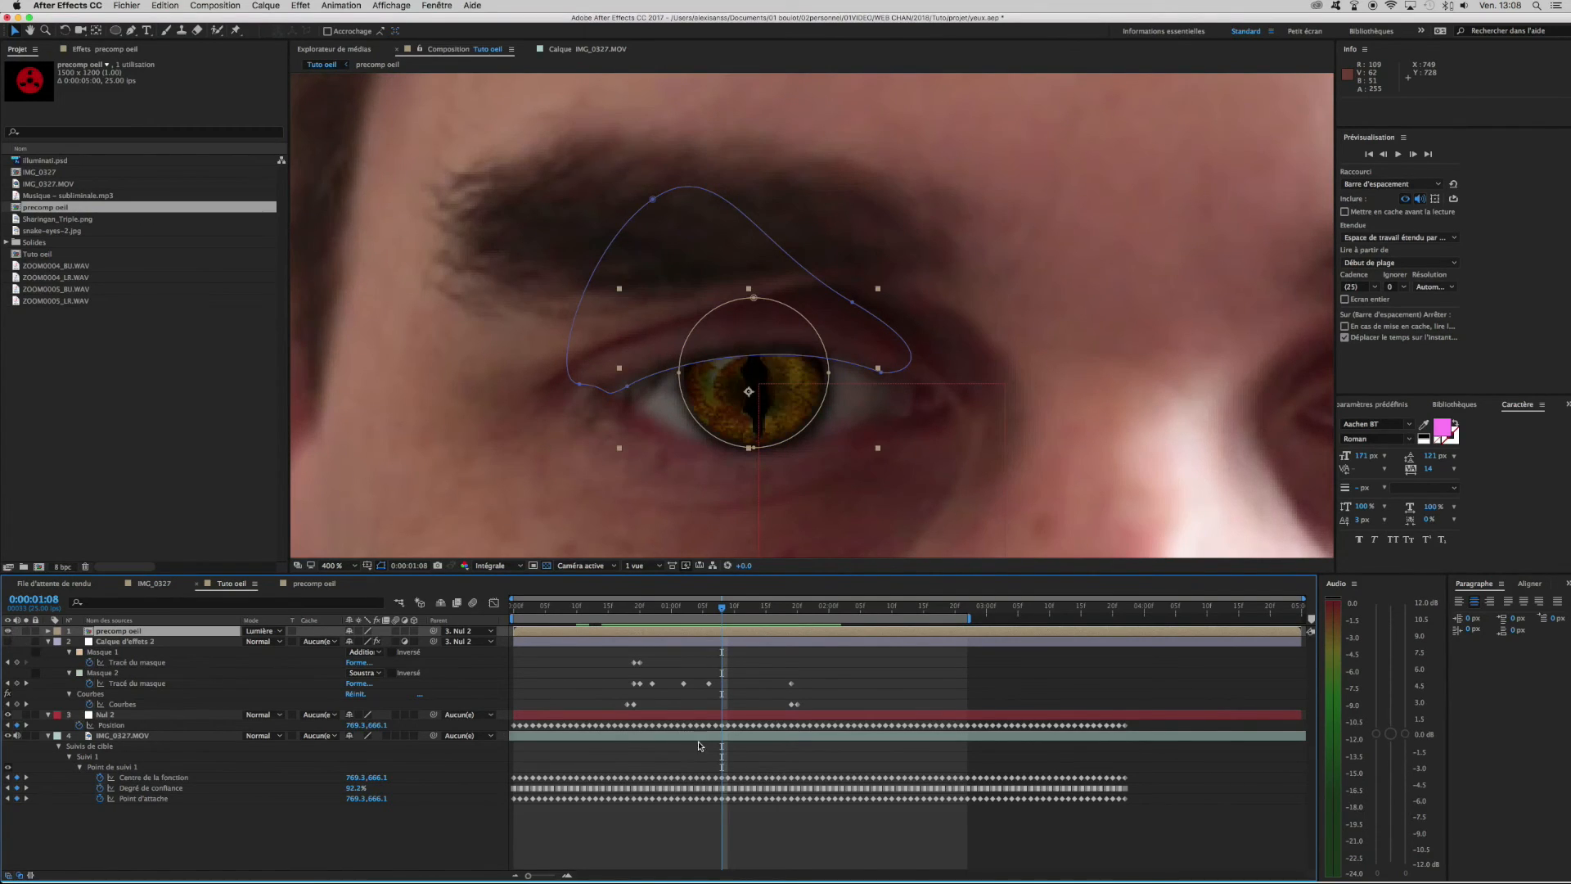
drag(713, 610, 631, 618)
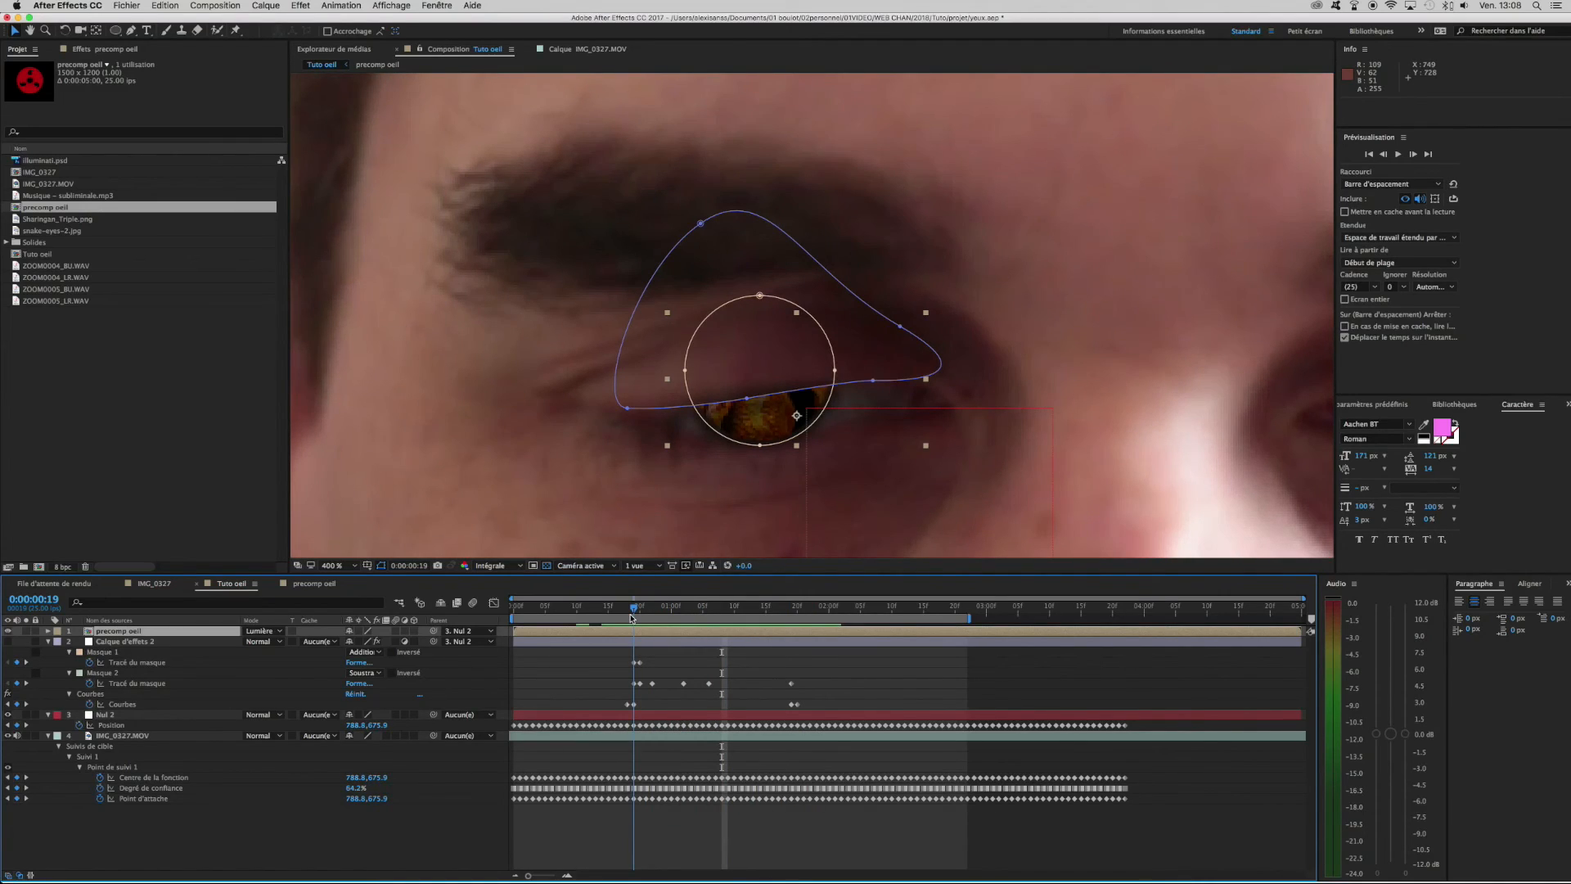
drag(630, 618, 758, 632)
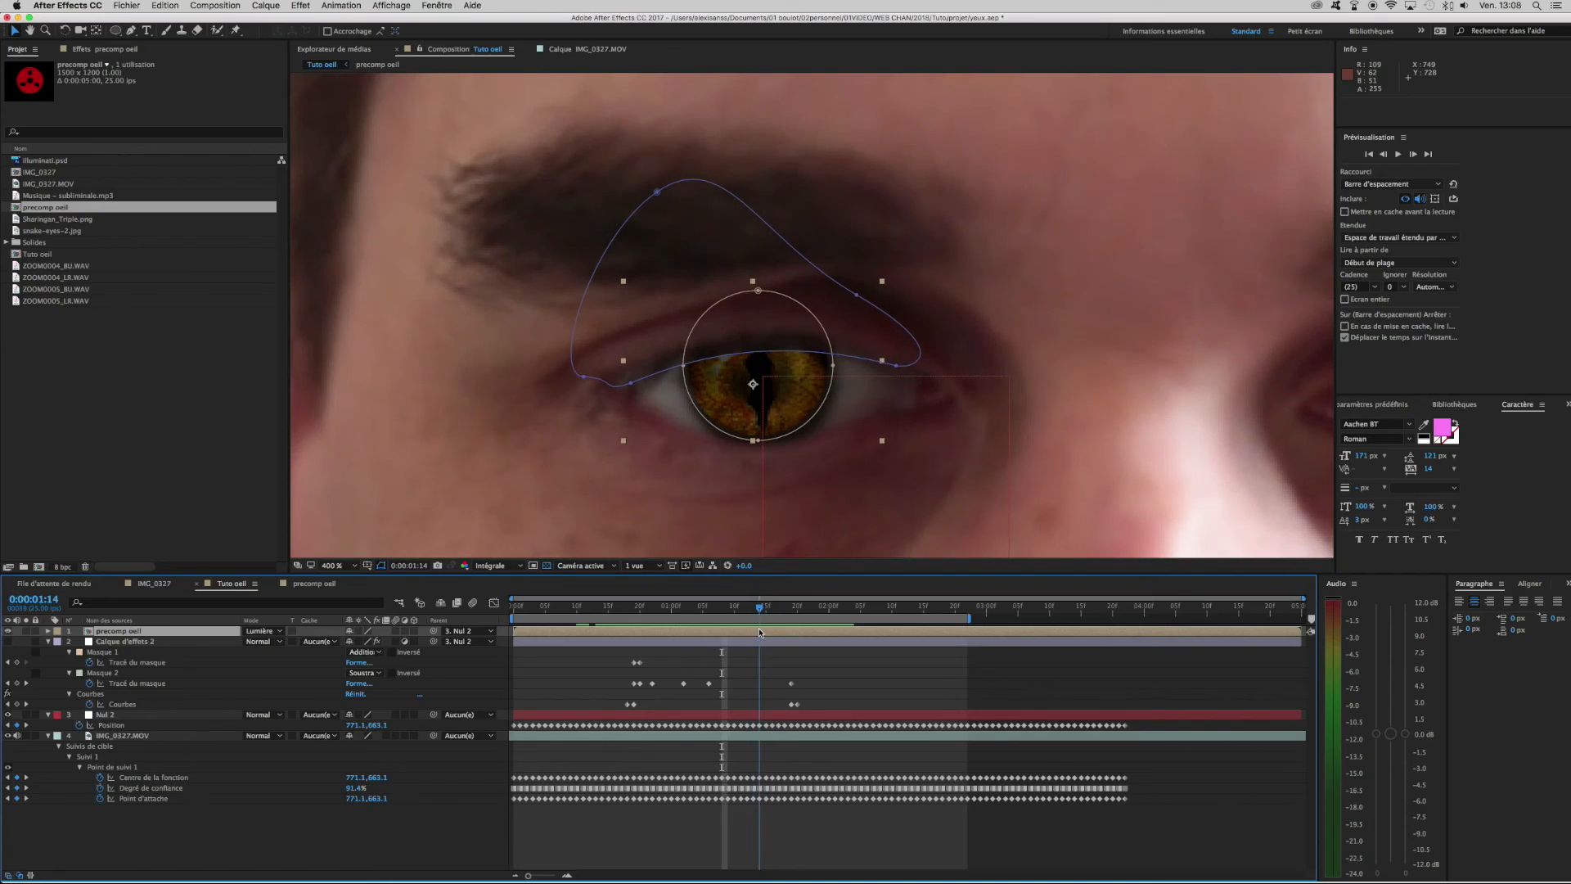
Reshape Masque 2 of precomp oeil at 0:00:01:14 by adjusting its lower points and curve handle along the upper eyelid.
drag(896, 365, 870, 355)
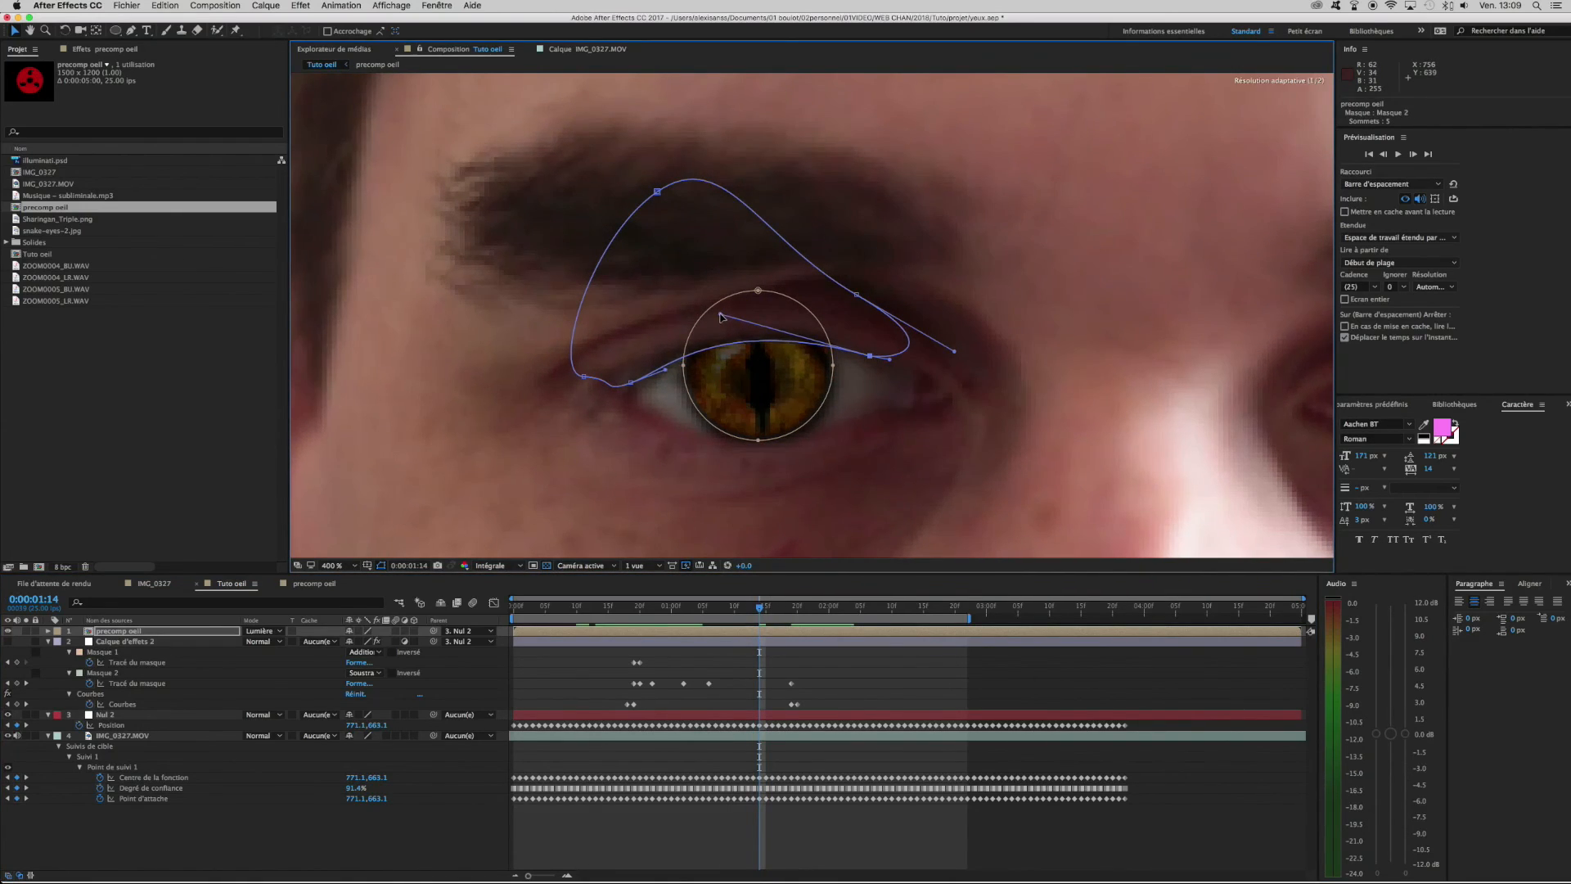
drag(630, 382, 646, 375)
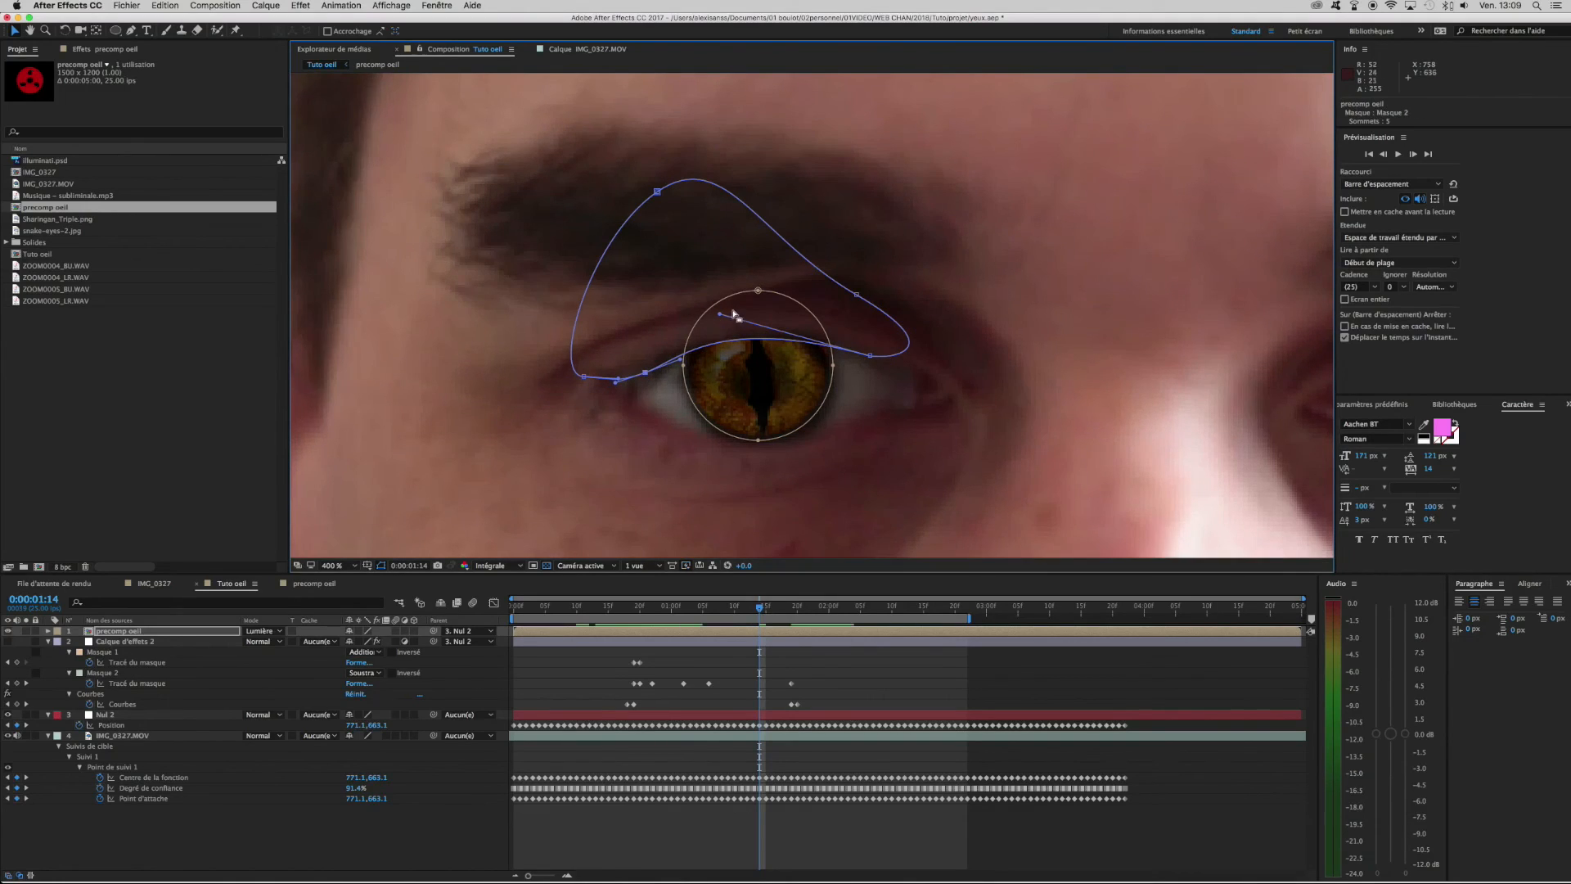
drag(721, 314, 742, 313)
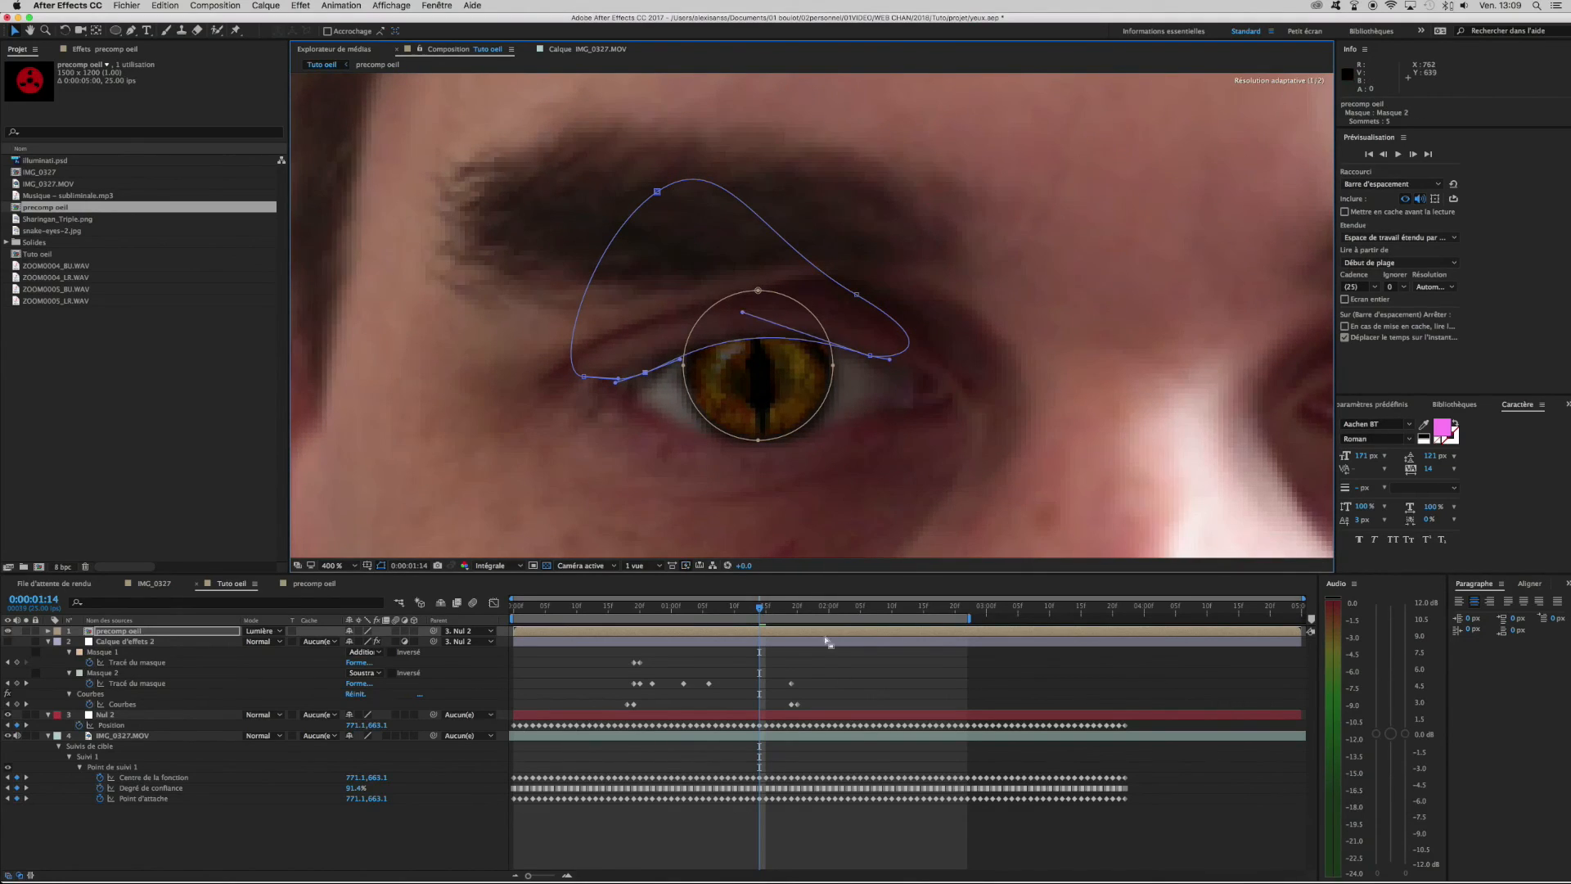
click(853, 677)
Fit the whole face in the viewer and preview the snake eye animation.
click(335, 566)
click(336, 574)
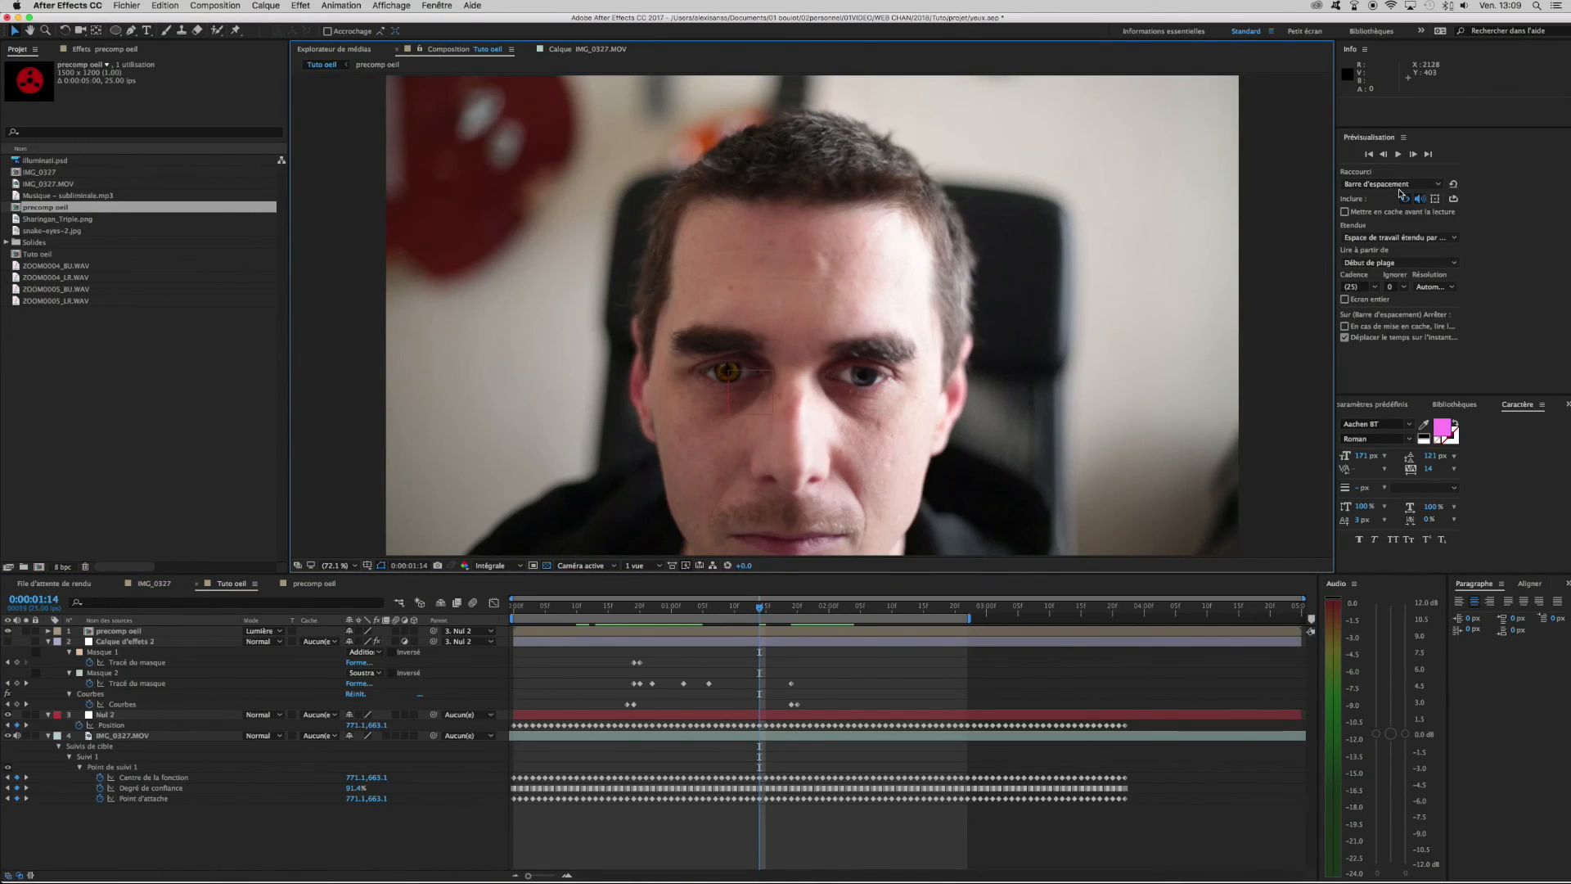
click(1398, 155)
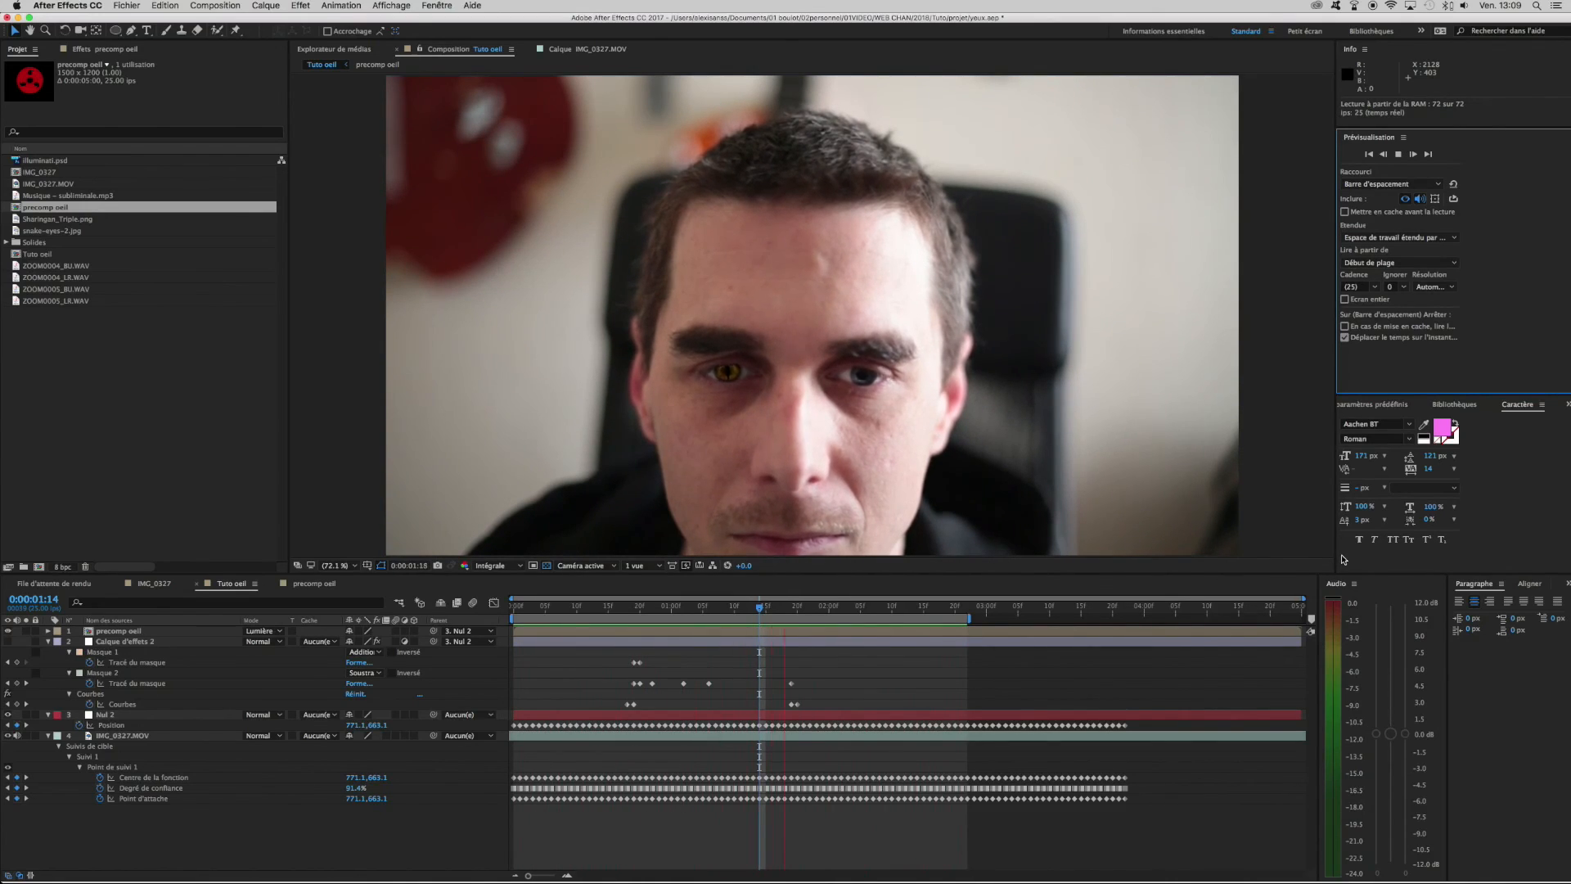
Hide precomp oeil, show Calque d'effets 2 again, and preview the red iris on the full shot.
click(579, 669)
click(9, 631)
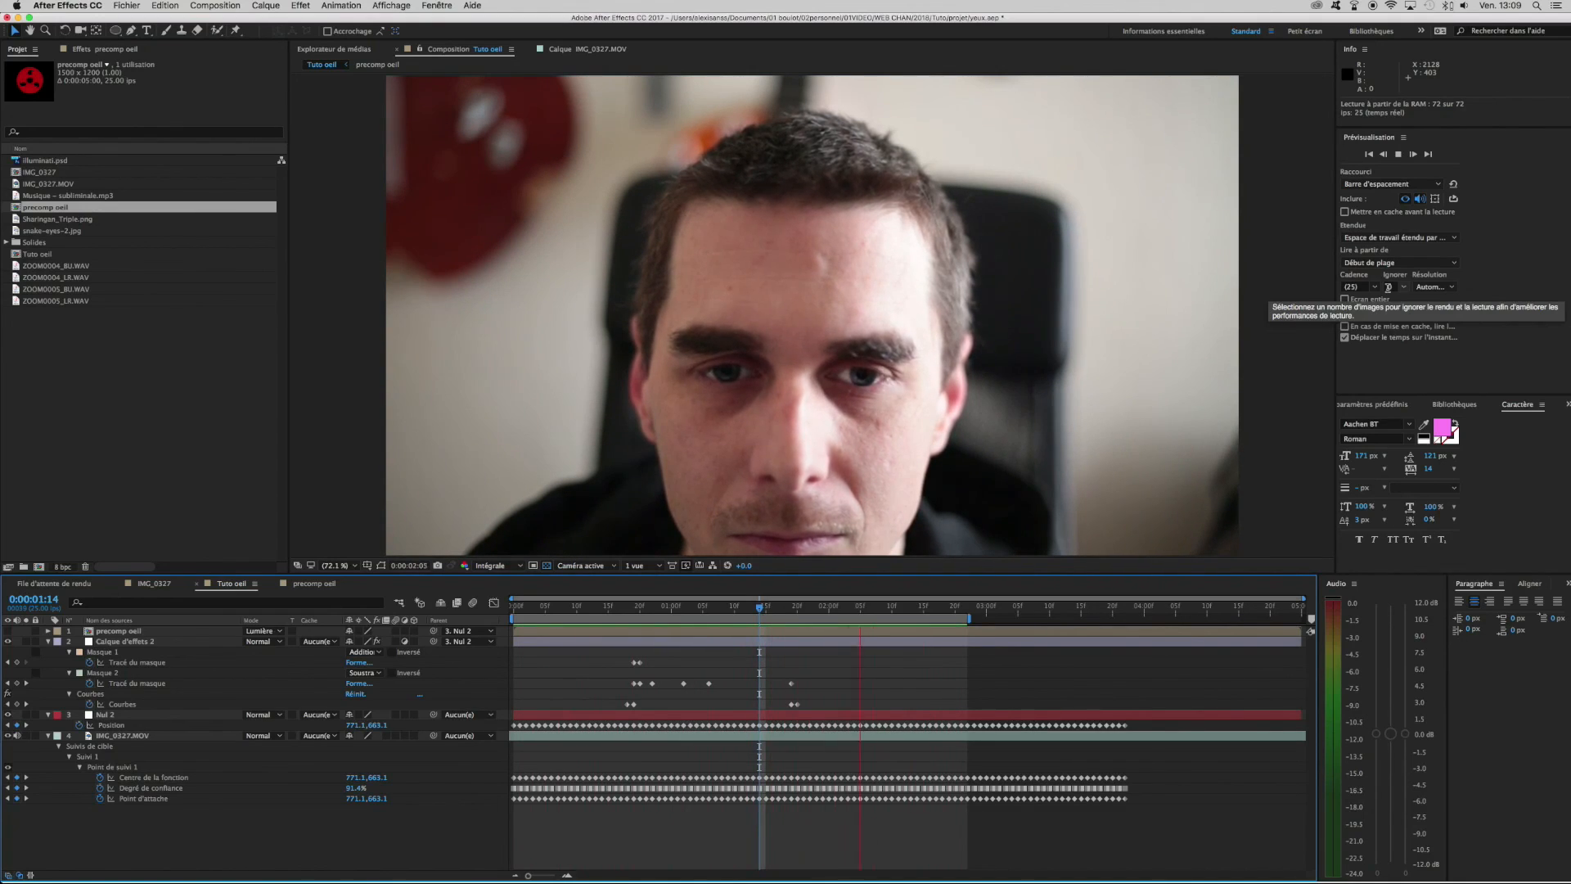
key(space)
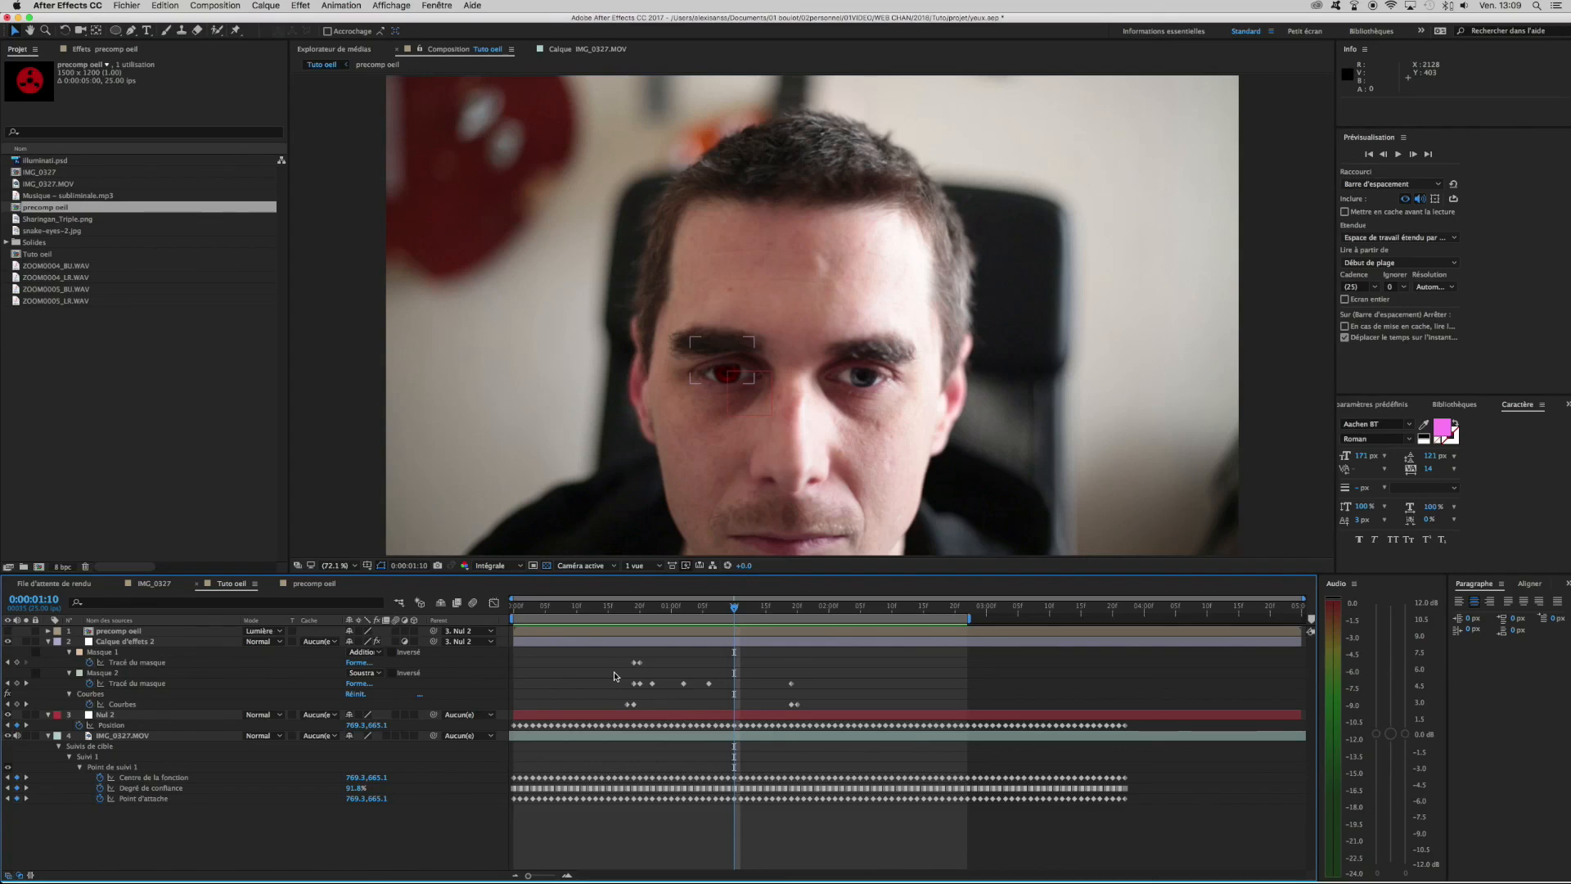